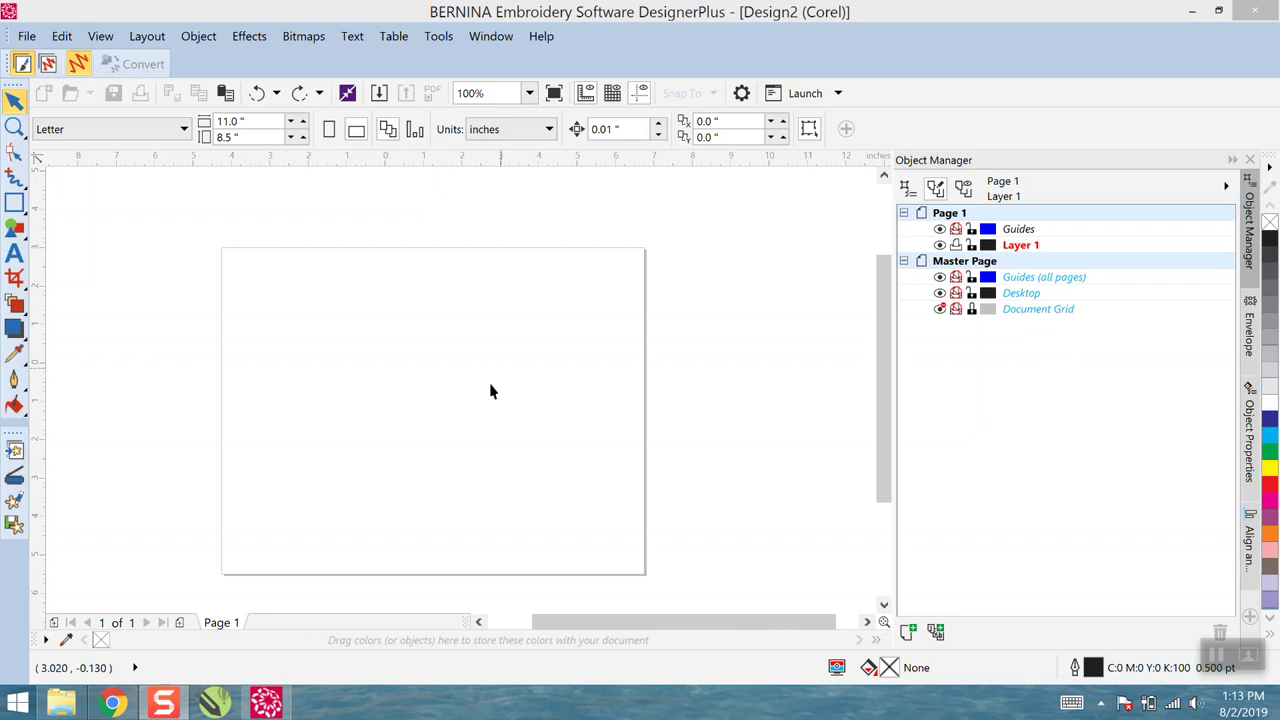
Switch to Chrome and search Google Images for "flowers silhouette"
click(124, 704)
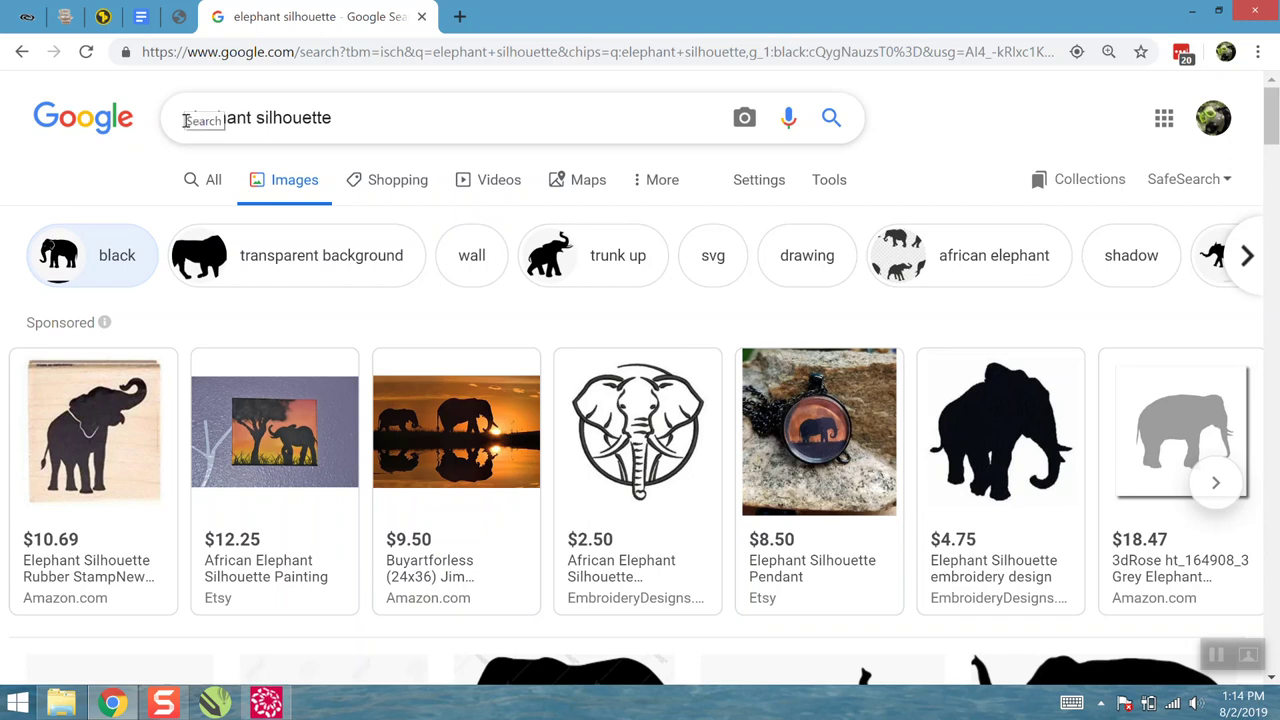
click(350, 118)
click(258, 118)
key(BackSpace)
key(BackSpace)
key(BackSpace)
key(BackSpace)
key(BackSpace)
key(BackSpace)
key(BackSpace)
key(BackSpace)
key(BackSpace)
text(flowers)
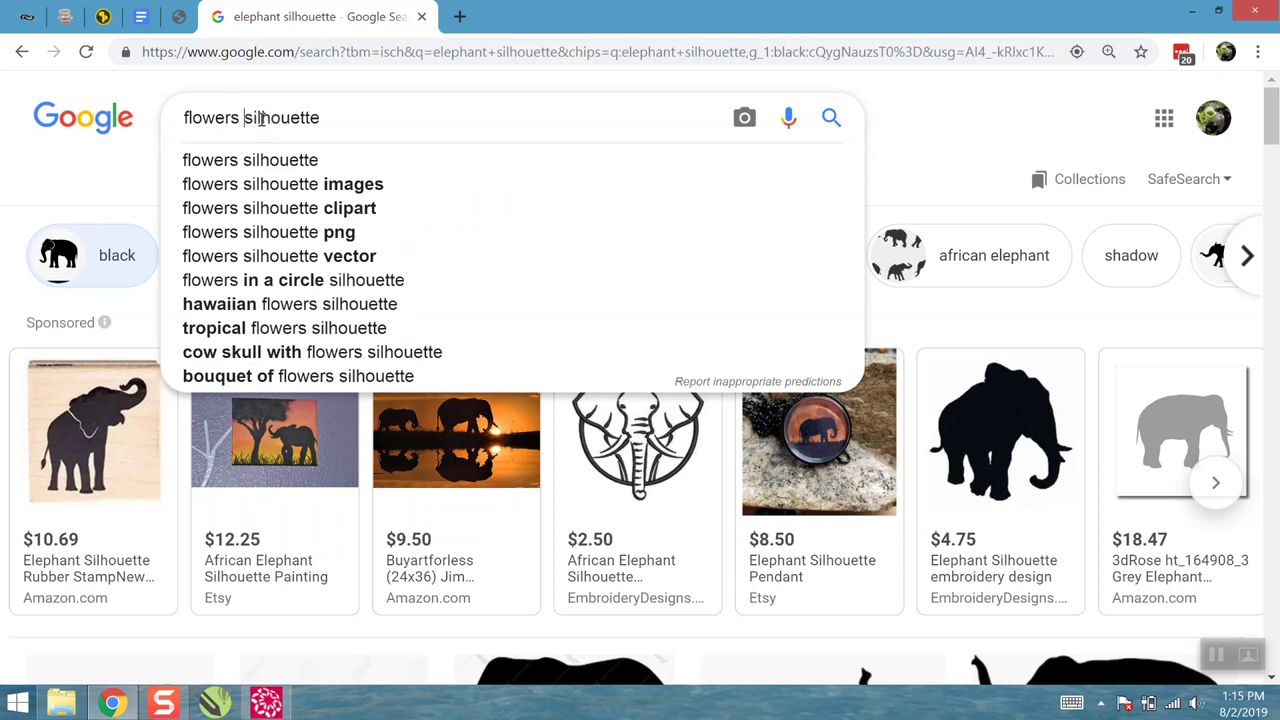
key(Return)
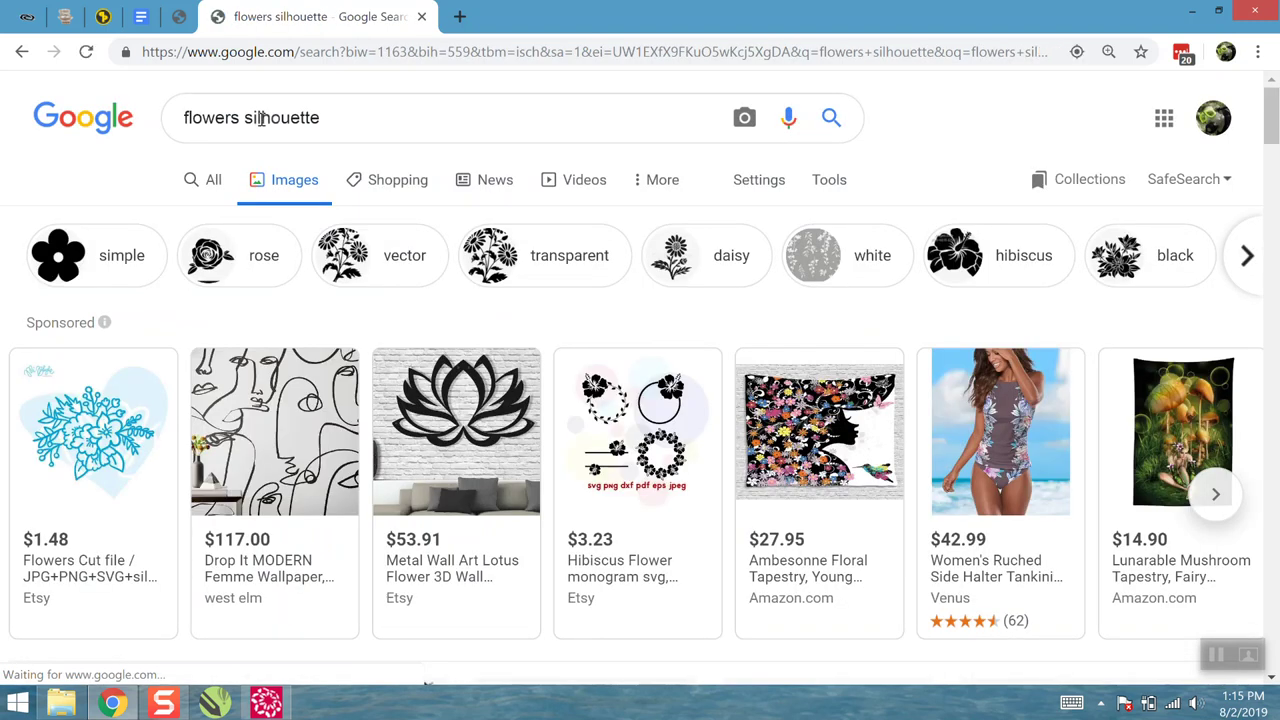
Filter the flower silhouette images by "vector" and preview the VectorStock flowers silhouettes image
click(383, 262)
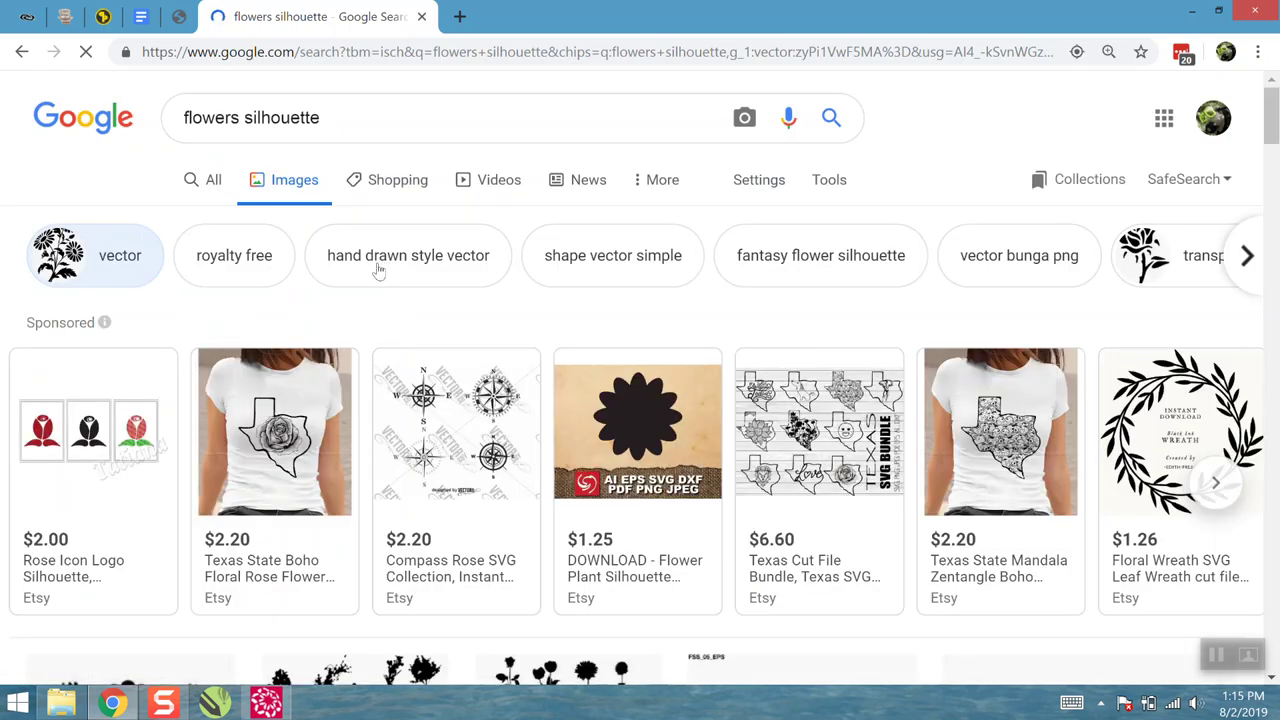
scroll(378, 270, down, 3)
scroll(370, 283, down, 1)
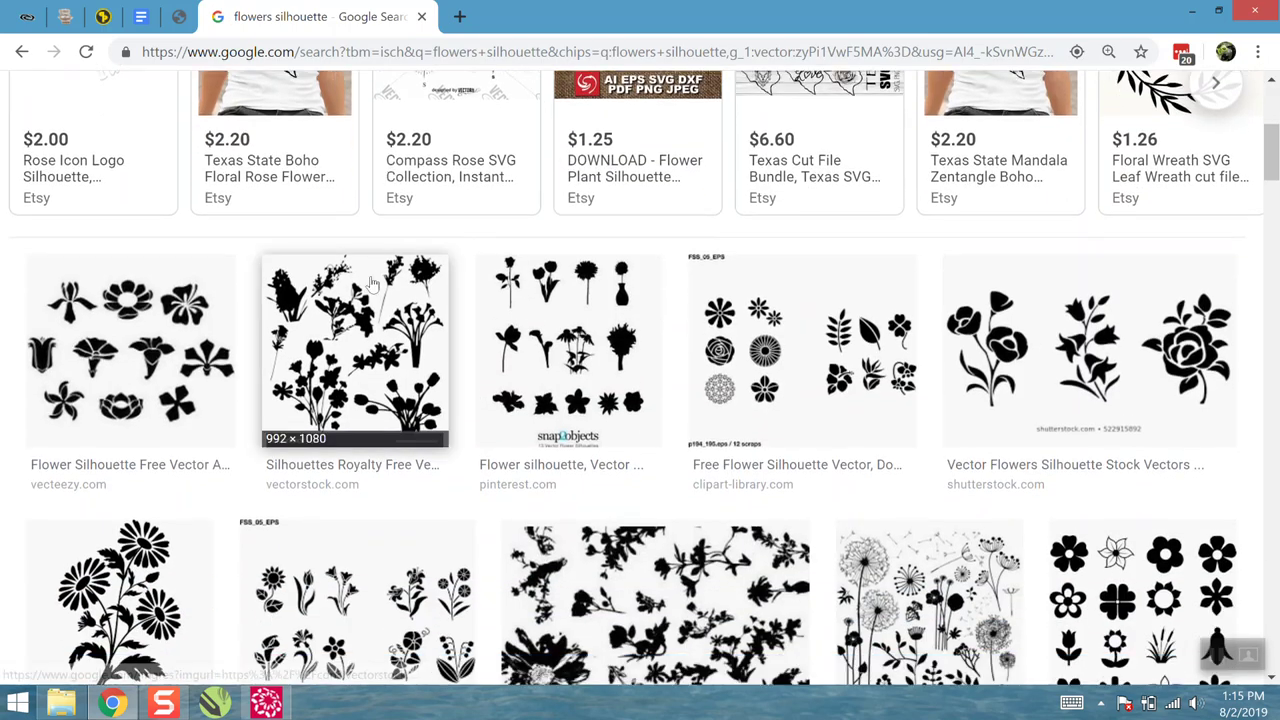
click(340, 308)
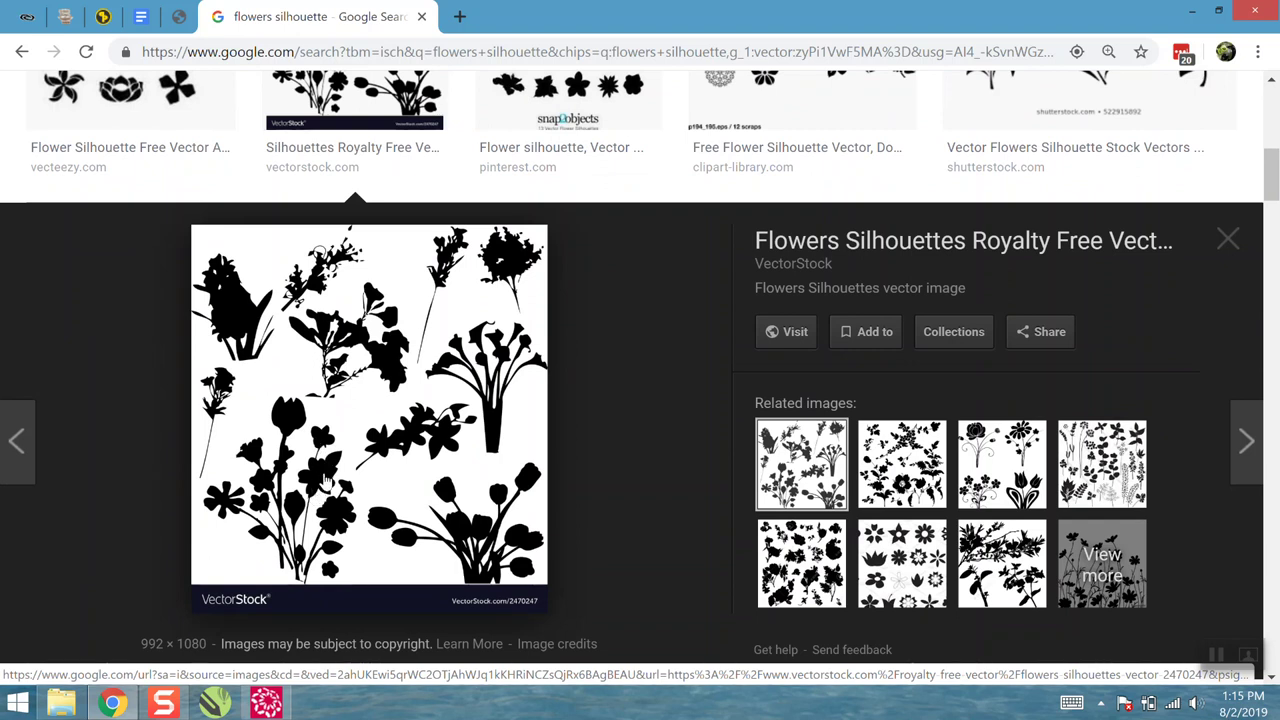
Return to the elephant silhouette image results and preview the first VectorStock black elephant
click(20, 55)
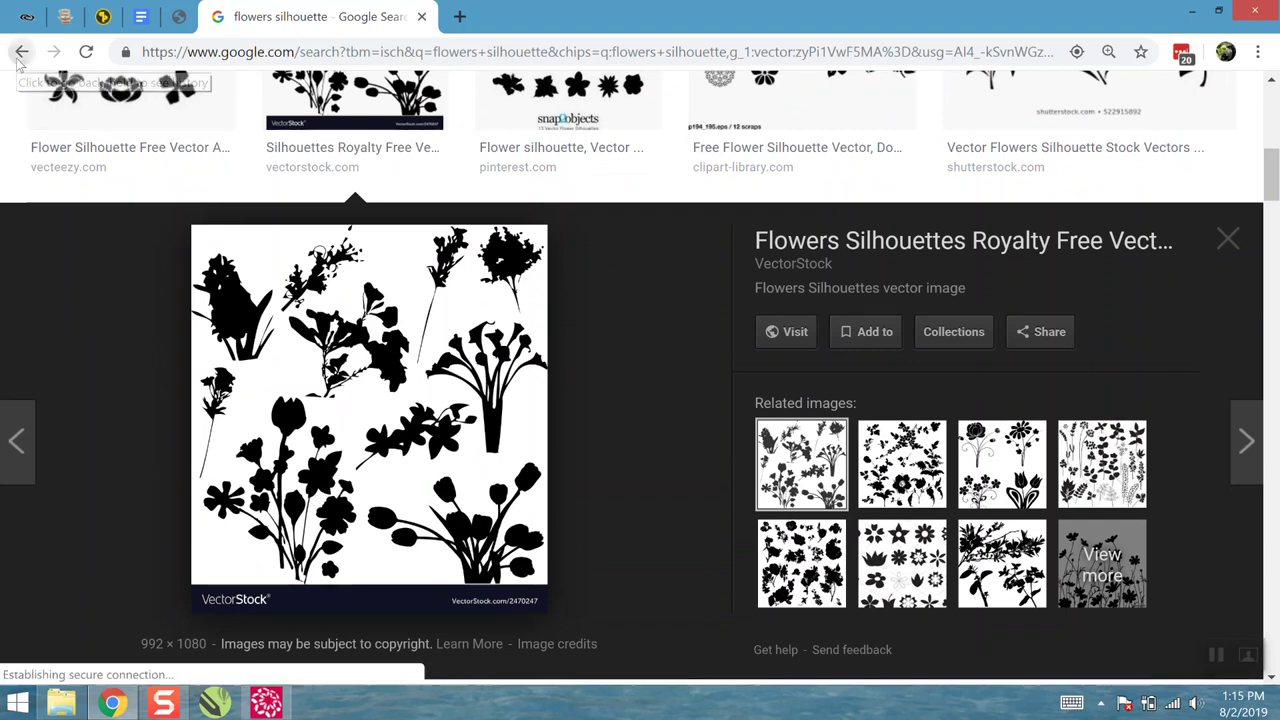
click(20, 55)
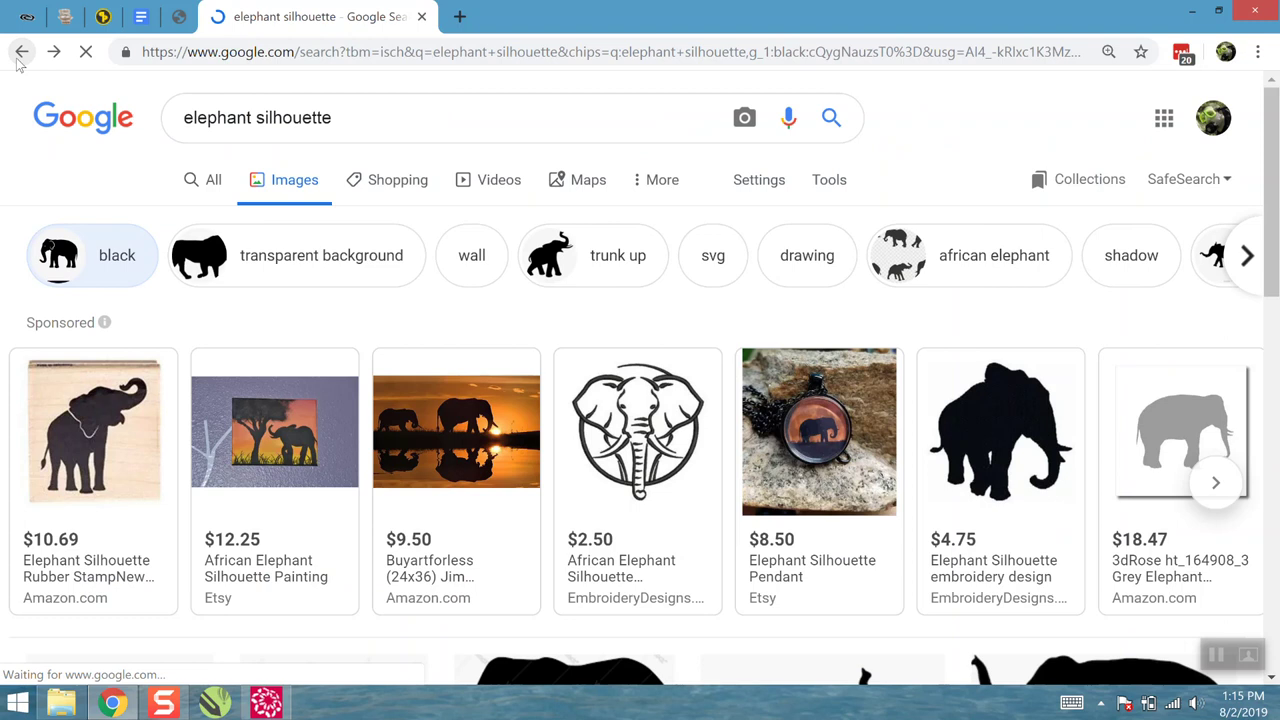
scroll(92, 238, down, 3)
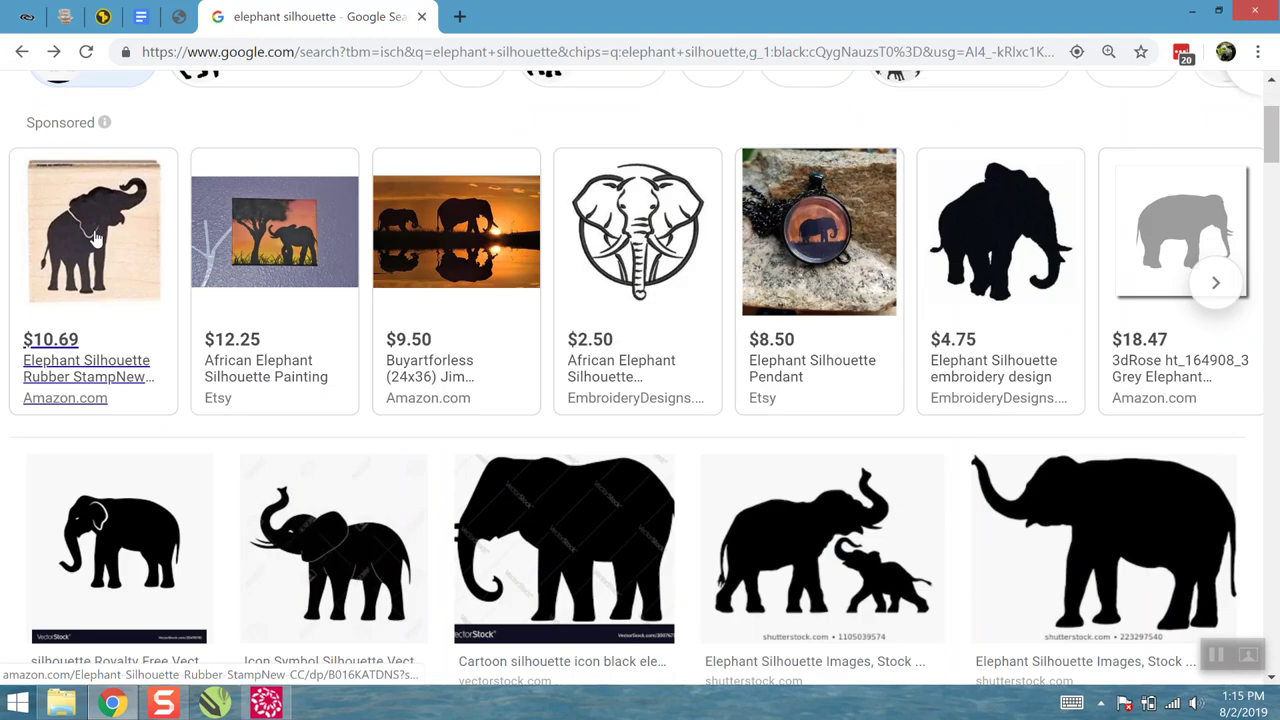
scroll(97, 237, down, 1)
click(68, 330)
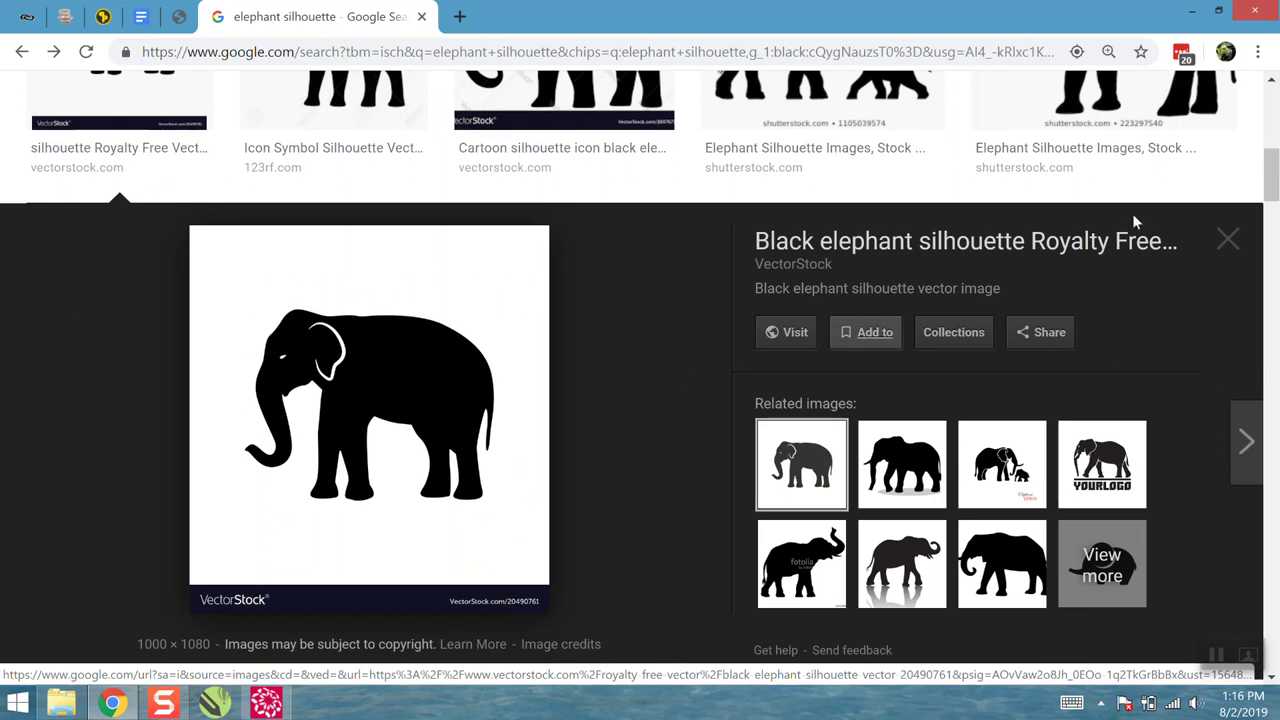
Close the preview, look over the elephant results, then reopen the VectorStock black elephant and show its image saving options
click(1229, 244)
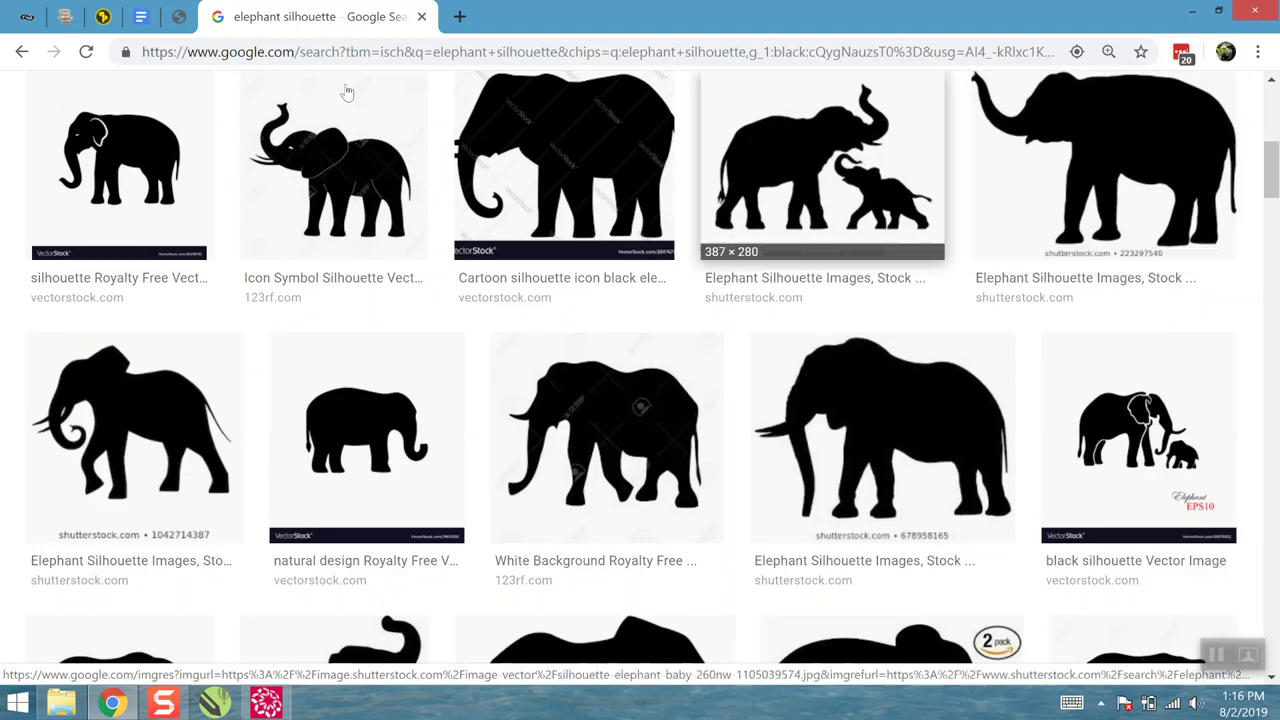
scroll(5, 215, up, 5)
scroll(5, 215, up, 1)
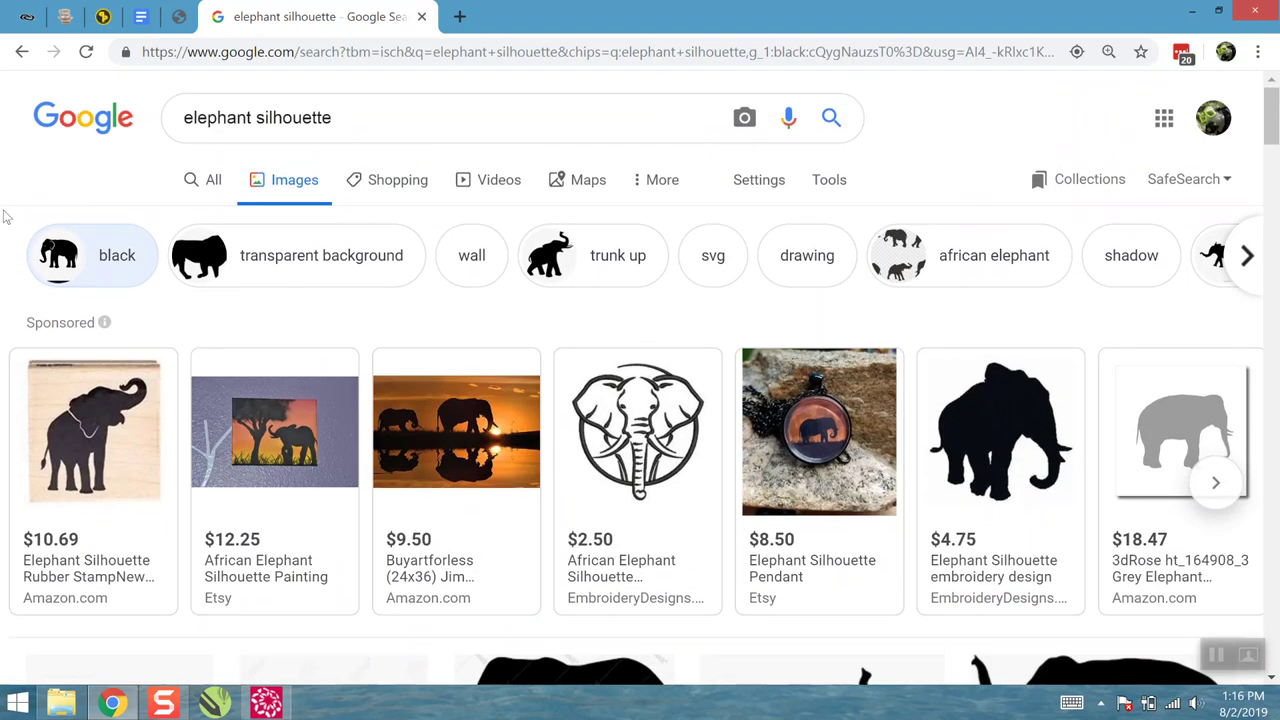
scroll(640, 379, down, 2)
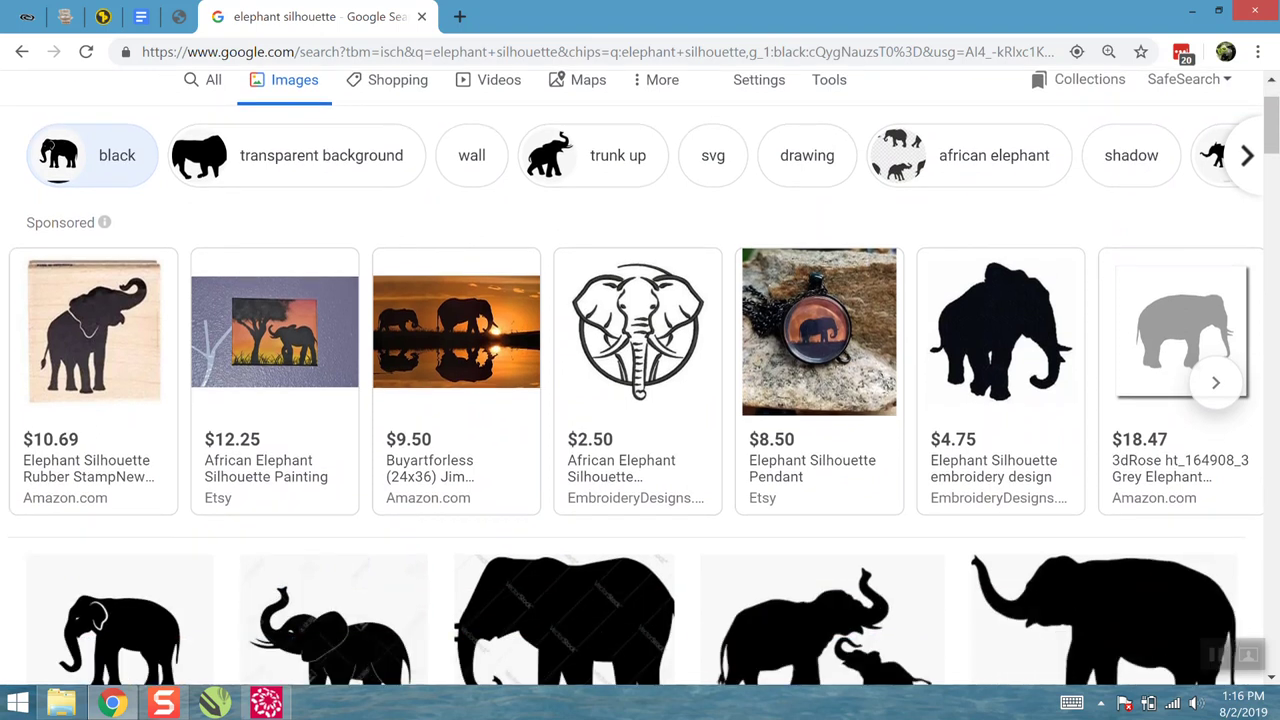
scroll(640, 379, down, 1)
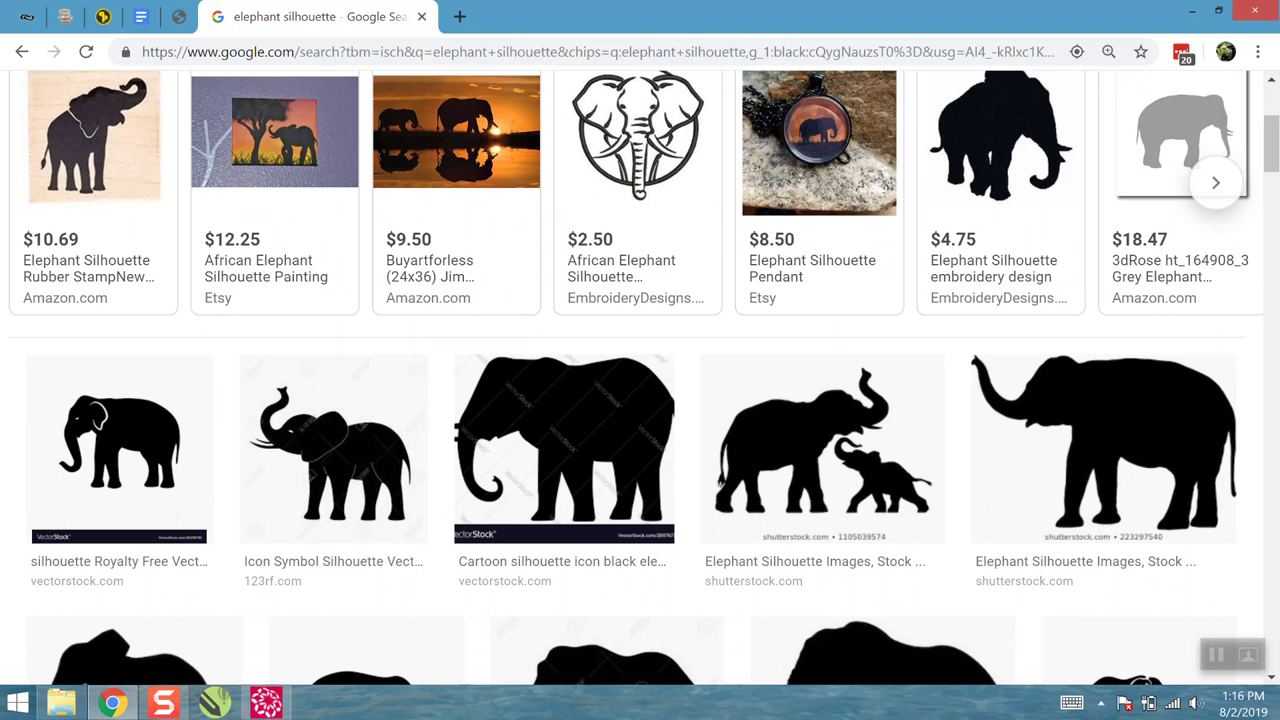
click(80, 506)
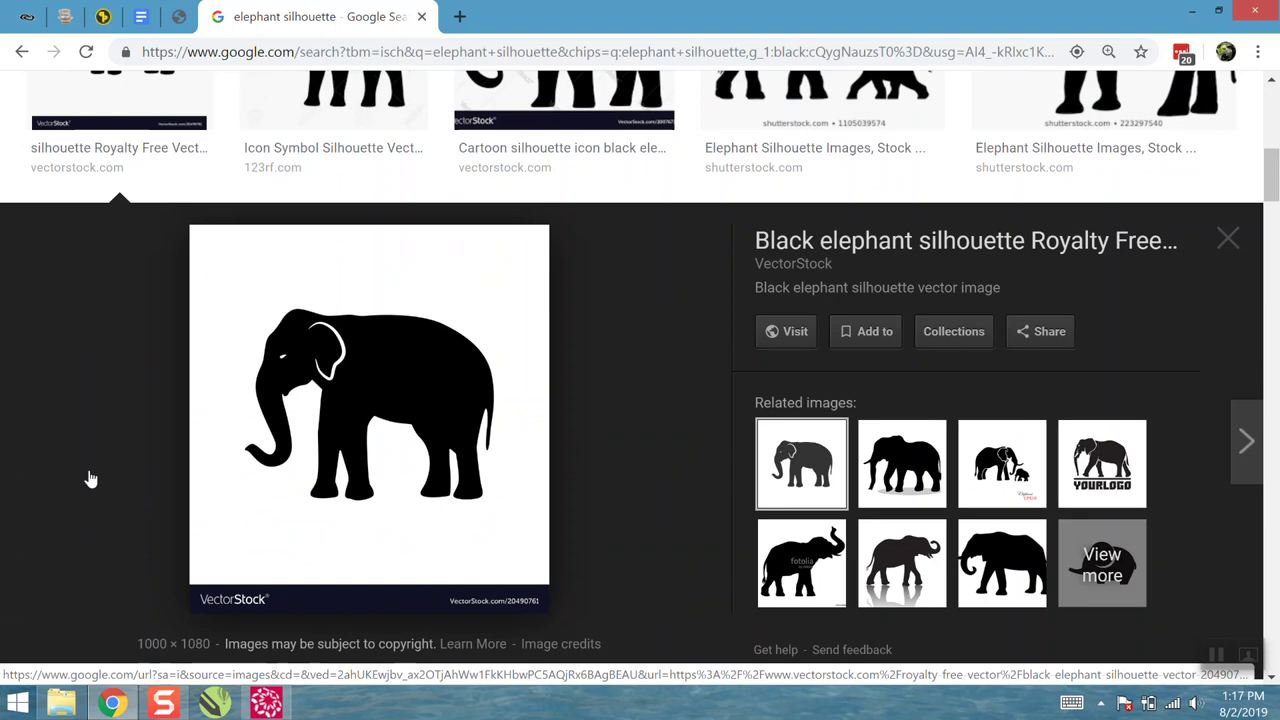
right_click(362, 385)
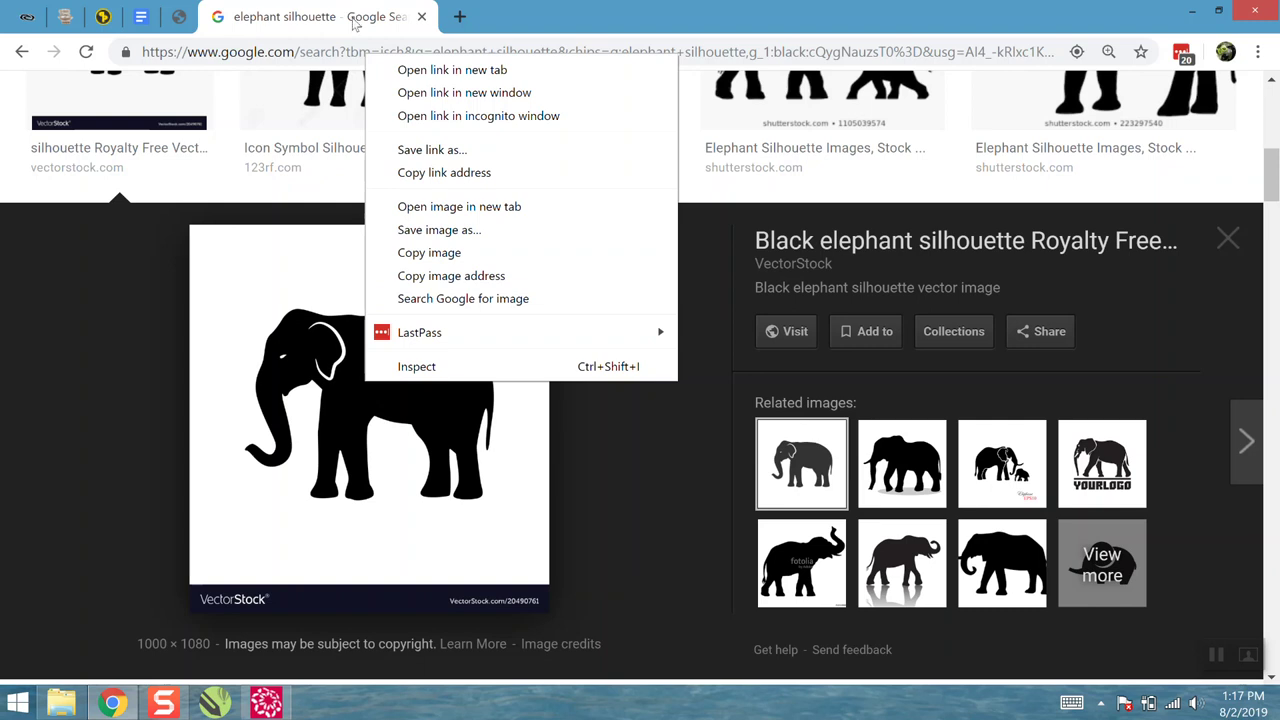
Switch to BERNINA Embroidery Software, view the embroidery canvas and return to the artwork canvas
click(268, 703)
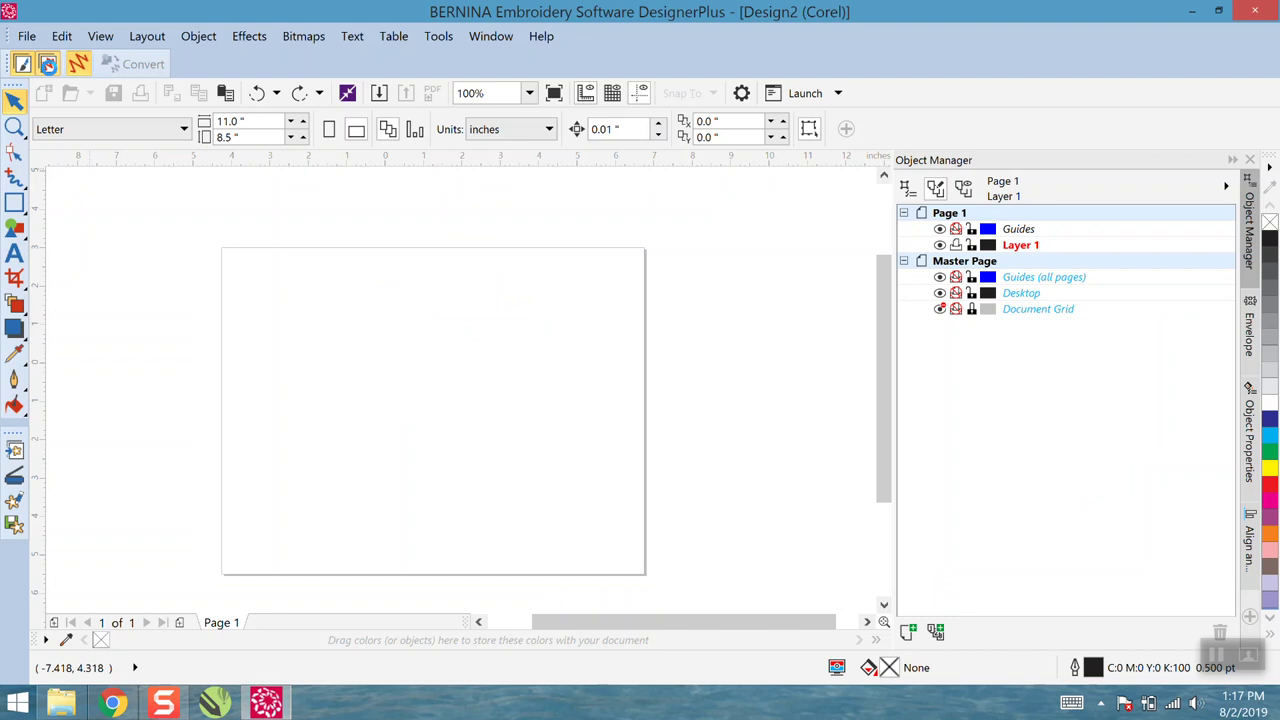
click(47, 64)
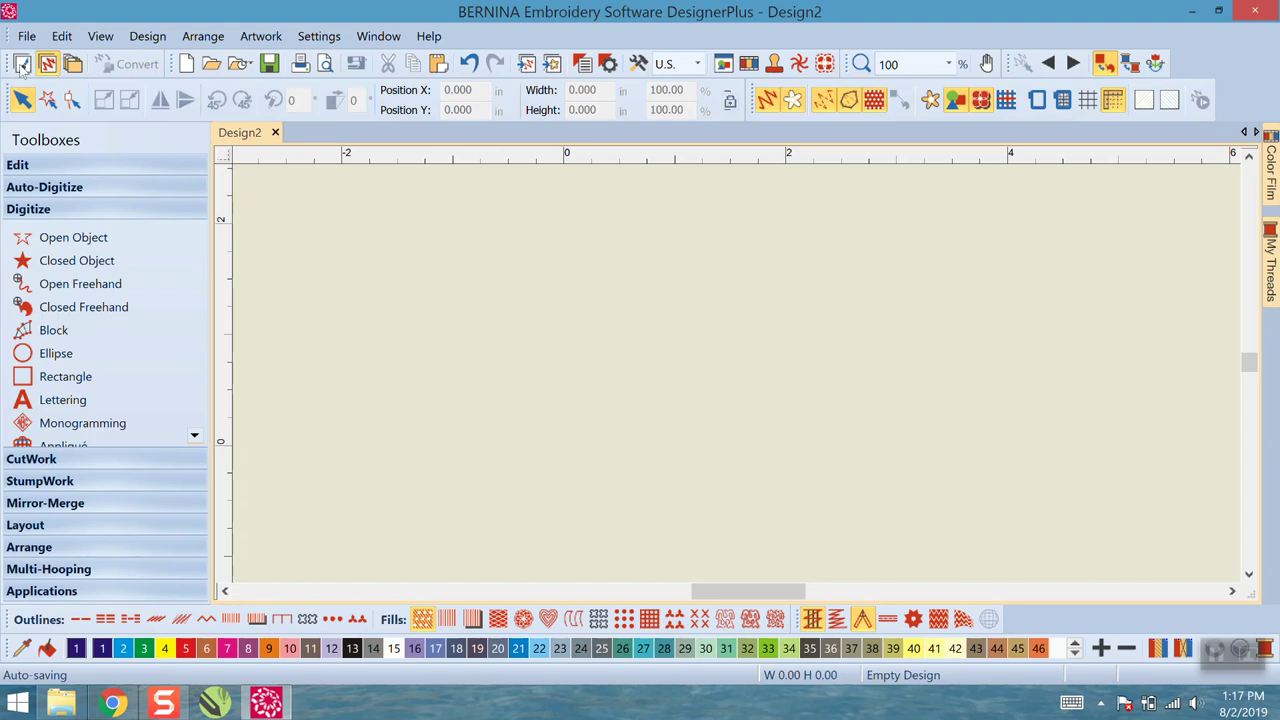
click(20, 64)
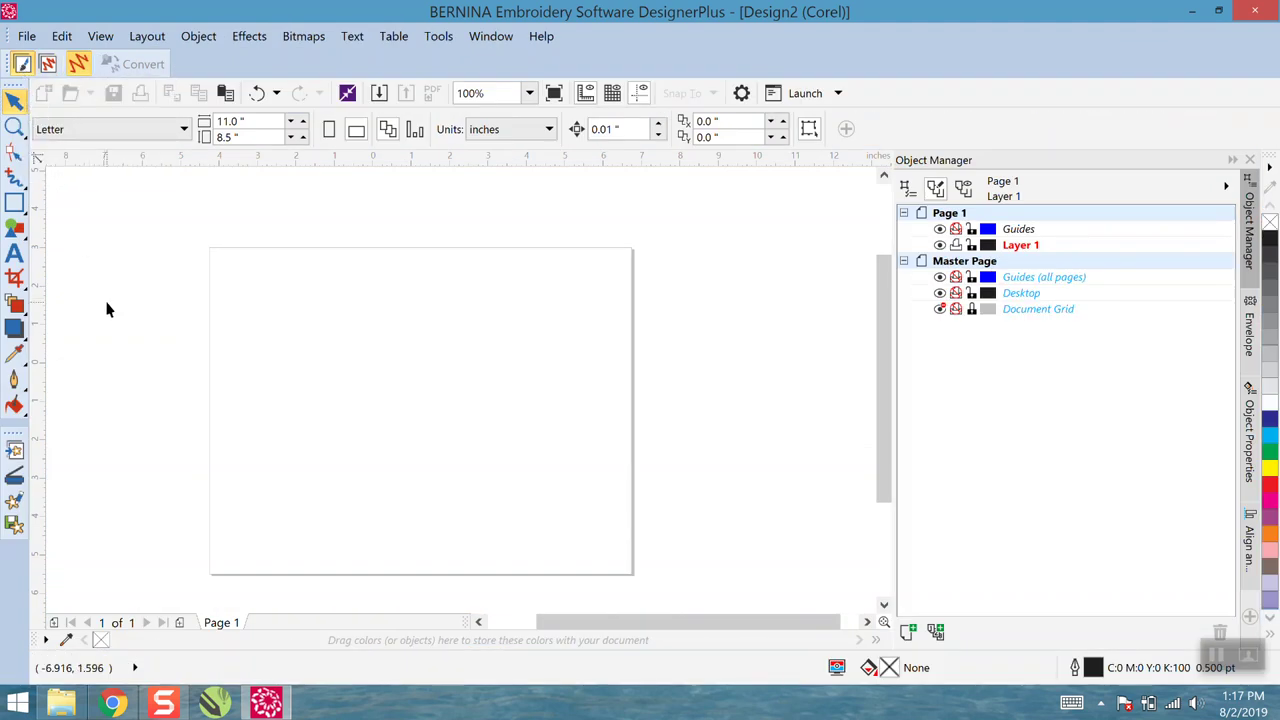
Try the portrait page orientation and restore landscape
click(329, 129)
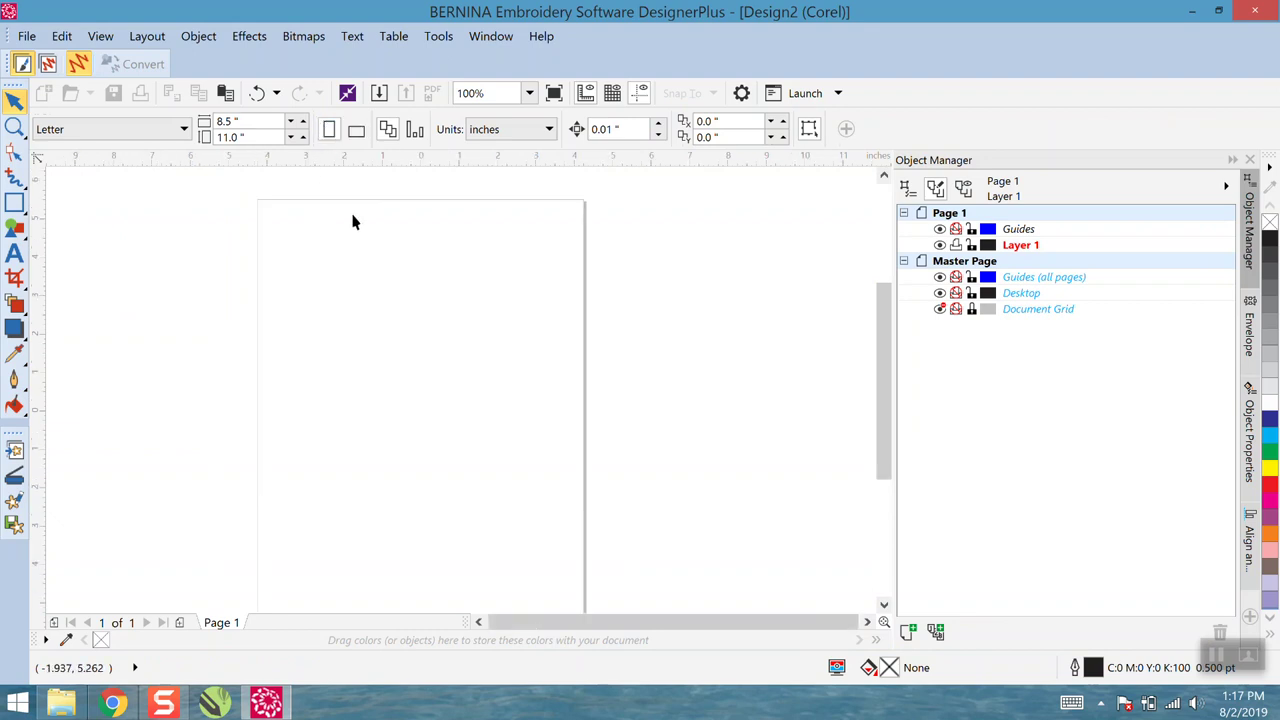
click(356, 131)
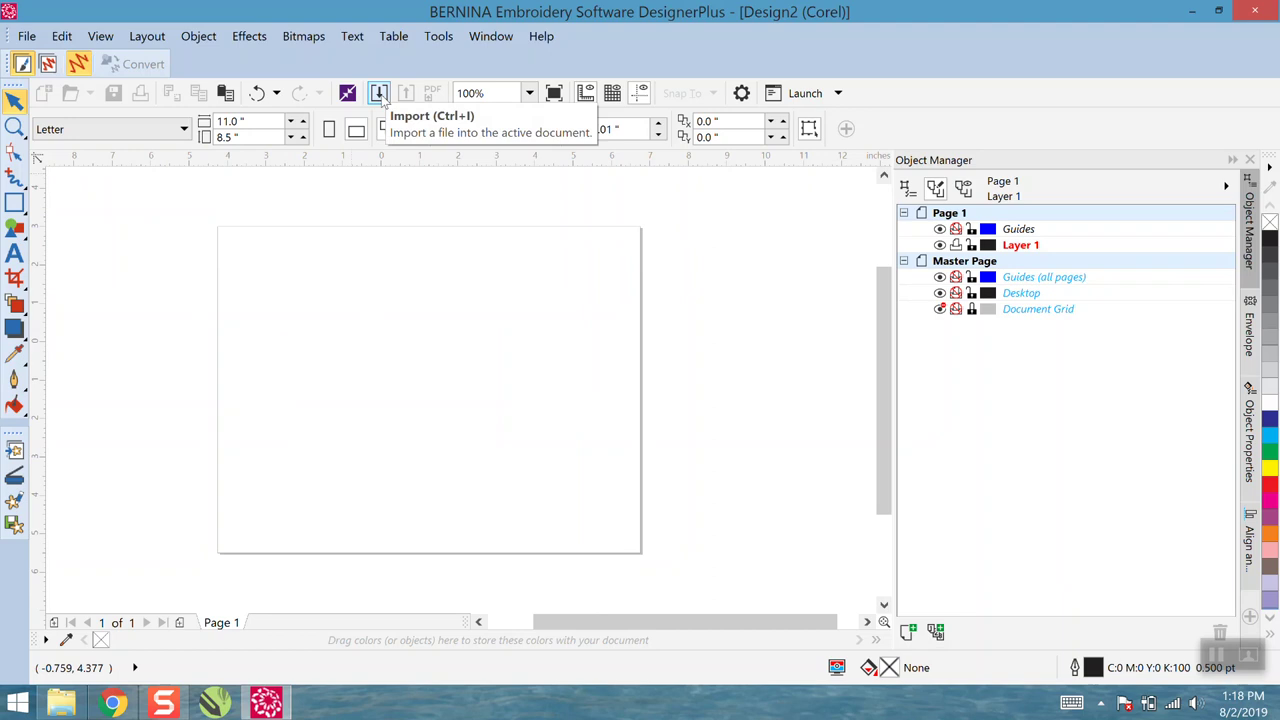
Import the JPG file black-elephant-silhouette-vector-20490761 from the Desktop and place it on the page at its original size
click(22, 40)
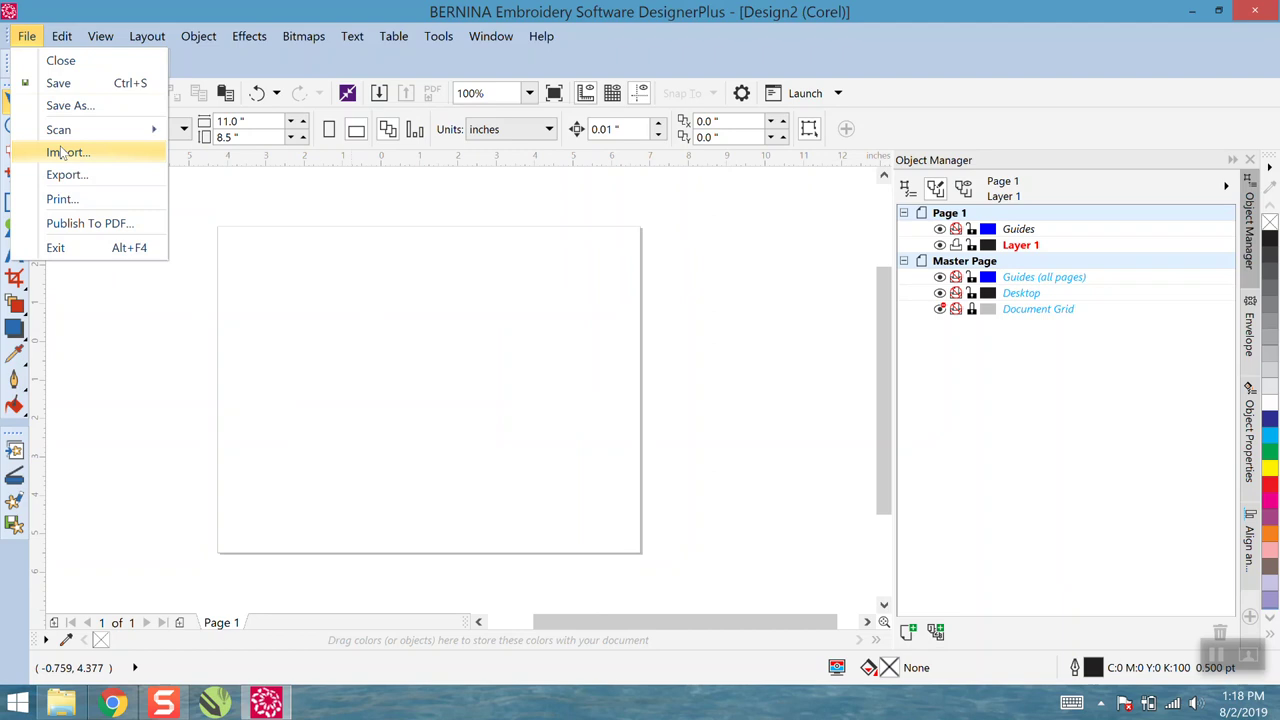
click(384, 101)
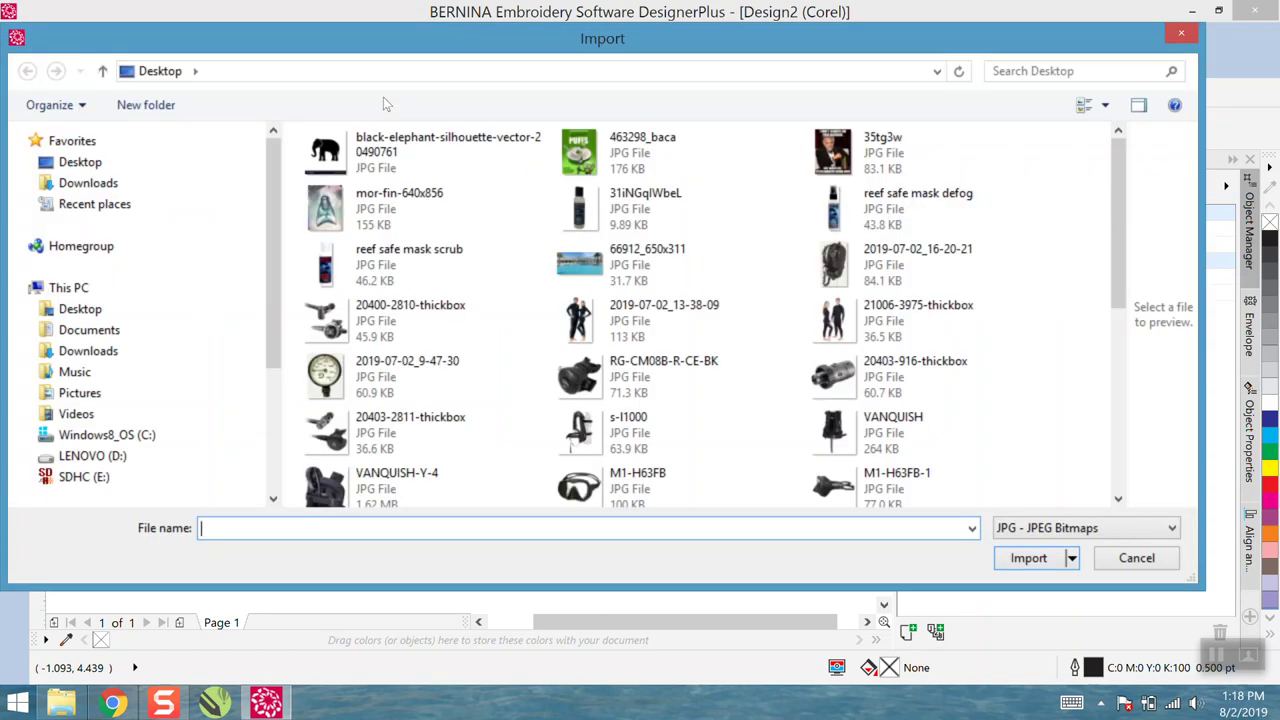
click(381, 151)
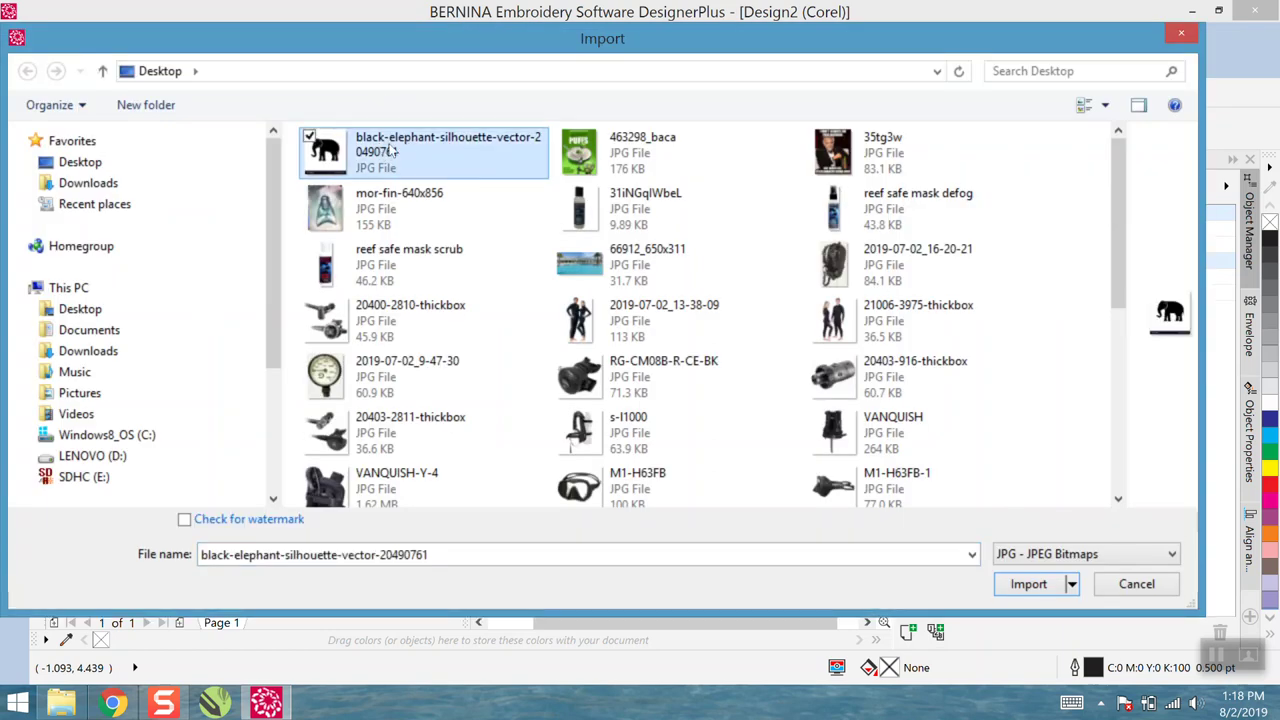
click(1036, 591)
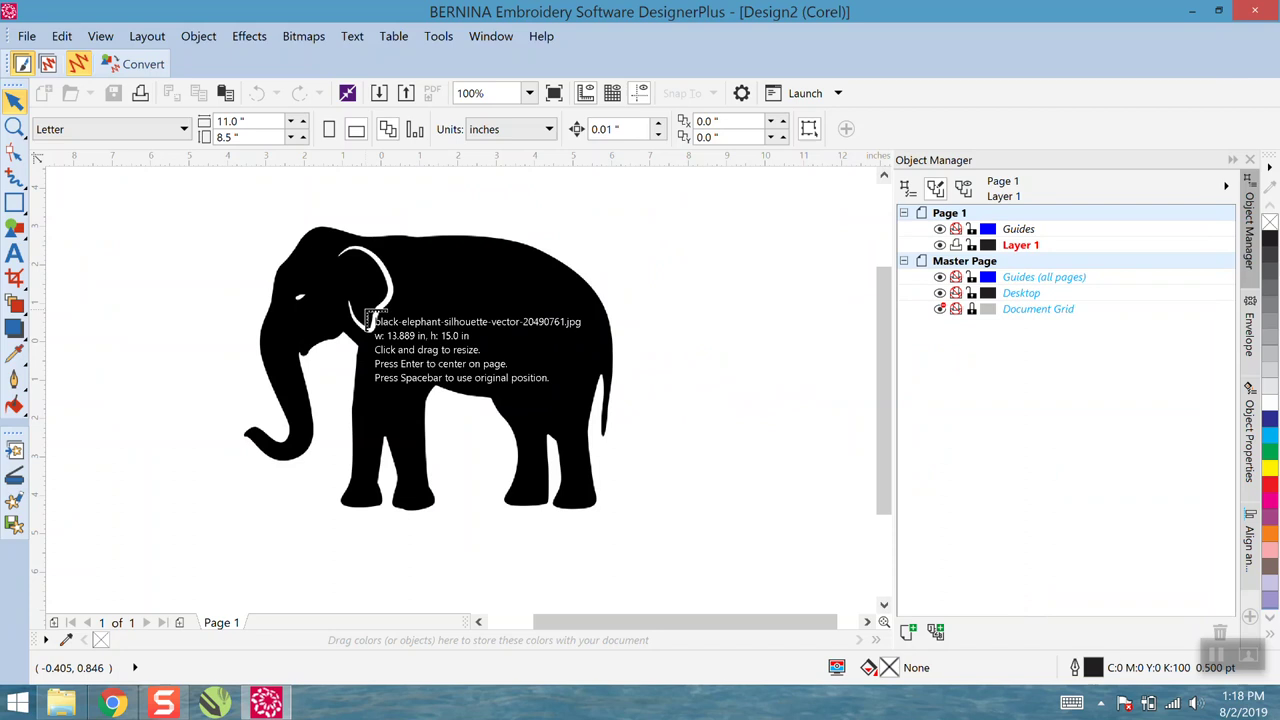
click(368, 318)
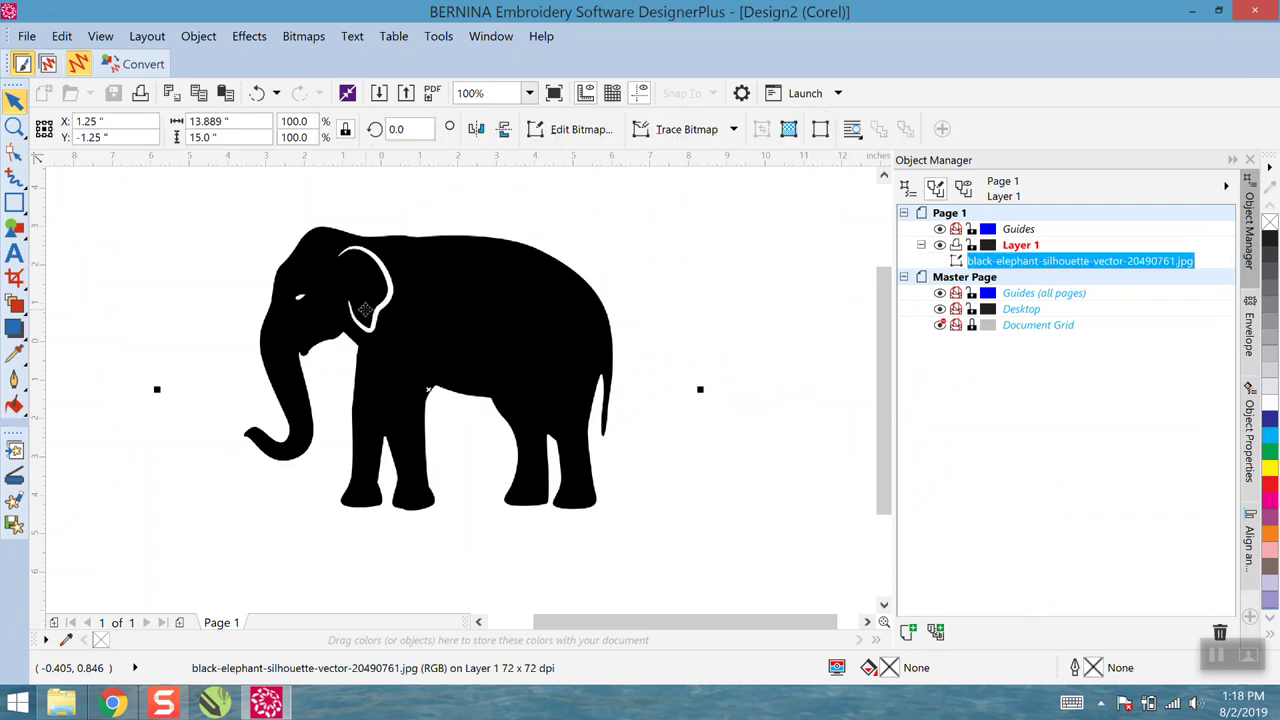
Deselect the elephant bitmap and examine the pixels along its ear outline up close
scroll(429, 389, down, 2)
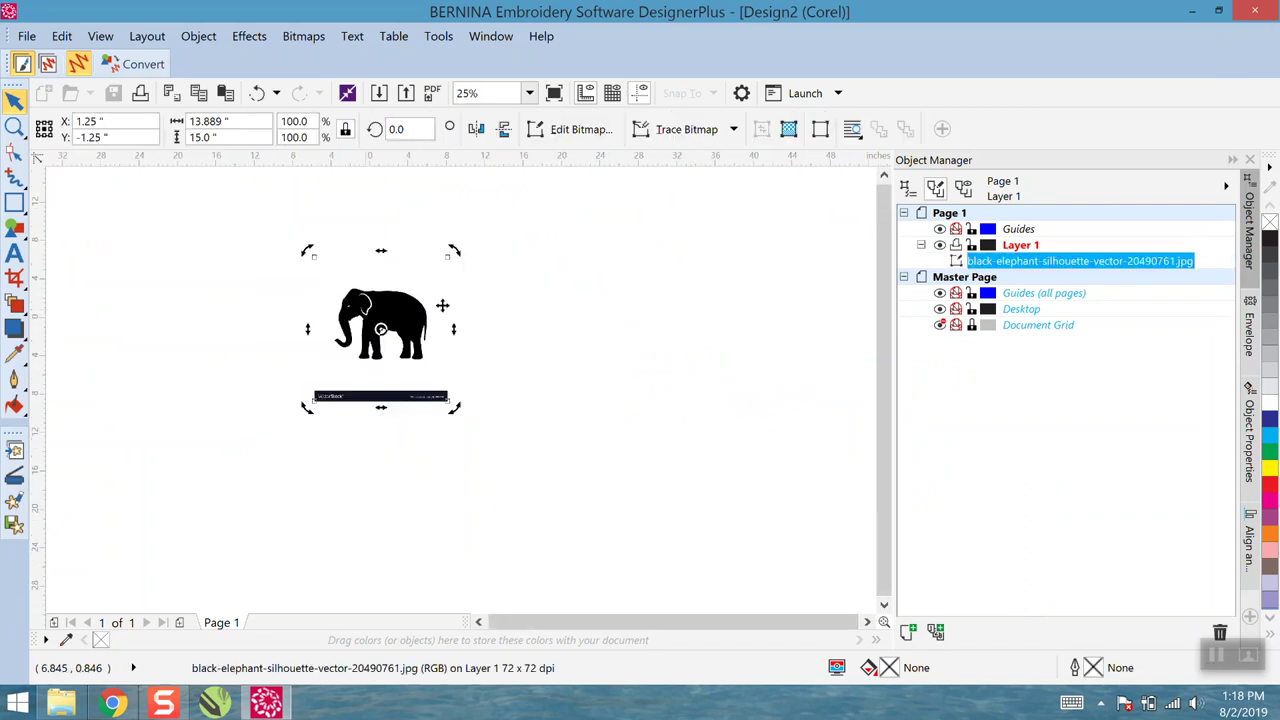
click(547, 318)
scroll(383, 318, up, 2)
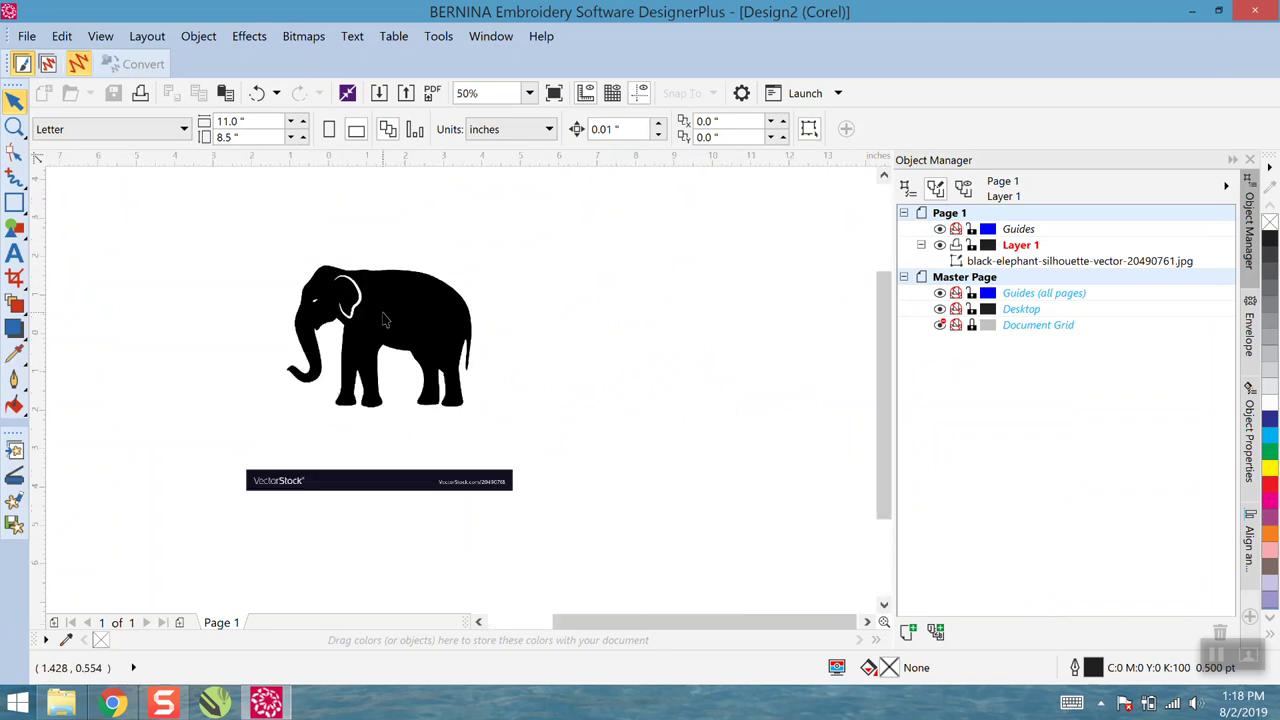
scroll(306, 286, up, 1)
scroll(293, 290, up, 4)
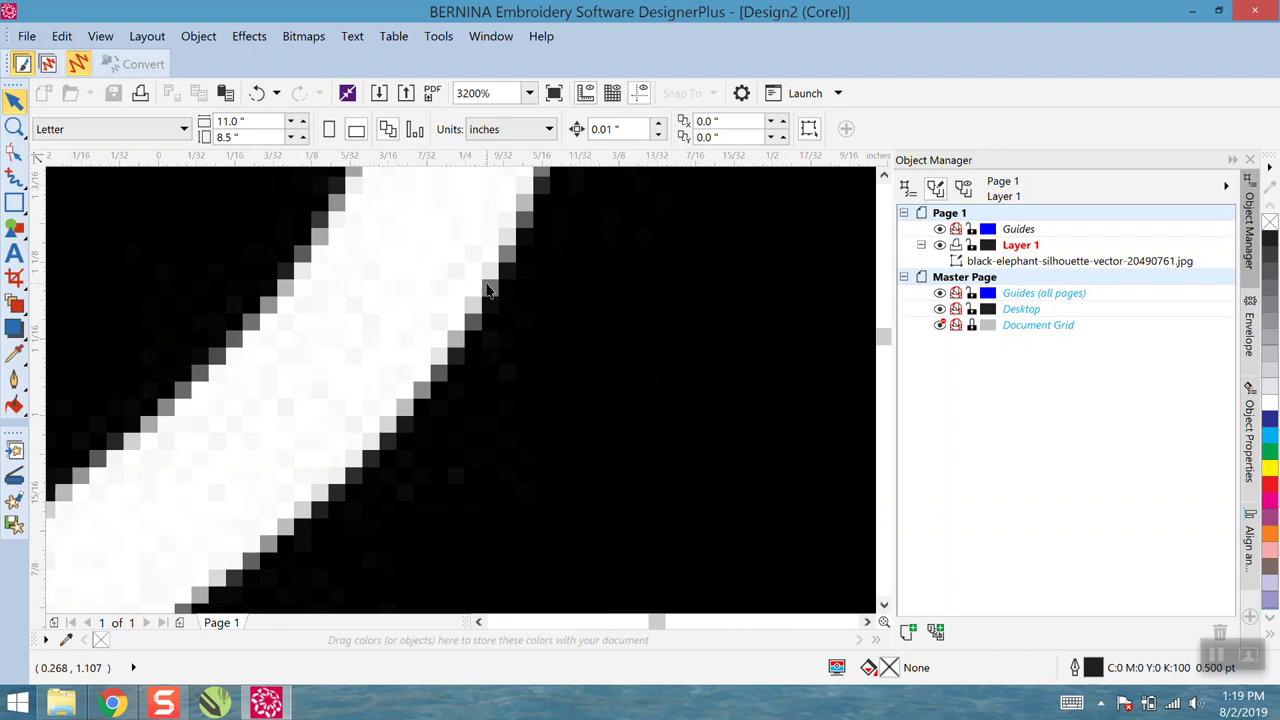
scroll(488, 290, down, 8)
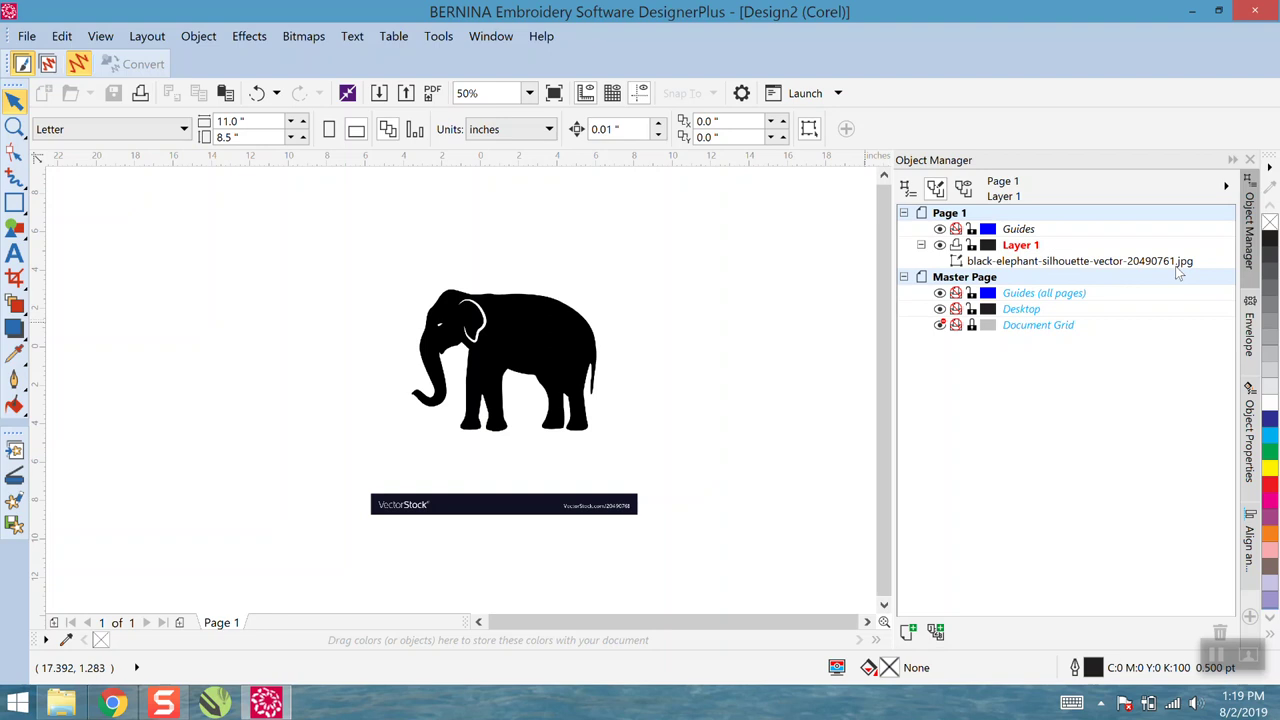
Crop the elephant bitmap to about 11.35 by 9.33 inches around the elephant, cutting off the VectorStock banner
click(463, 343)
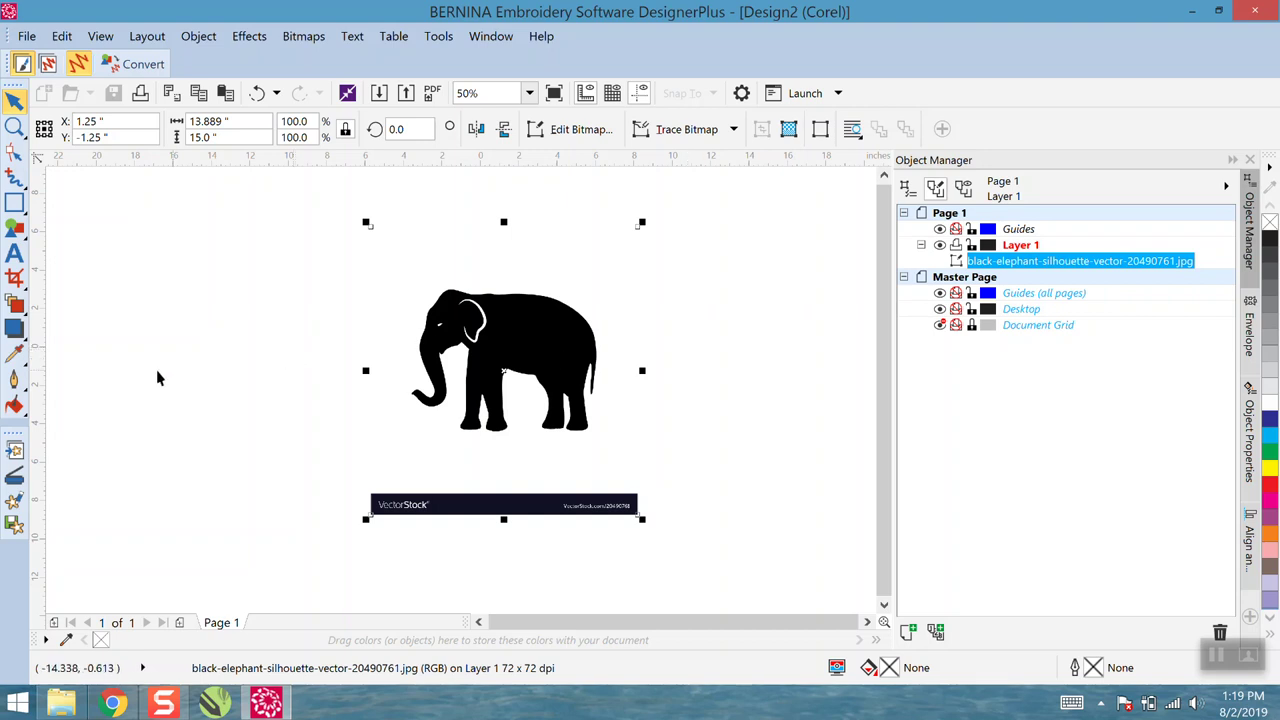
click(16, 280)
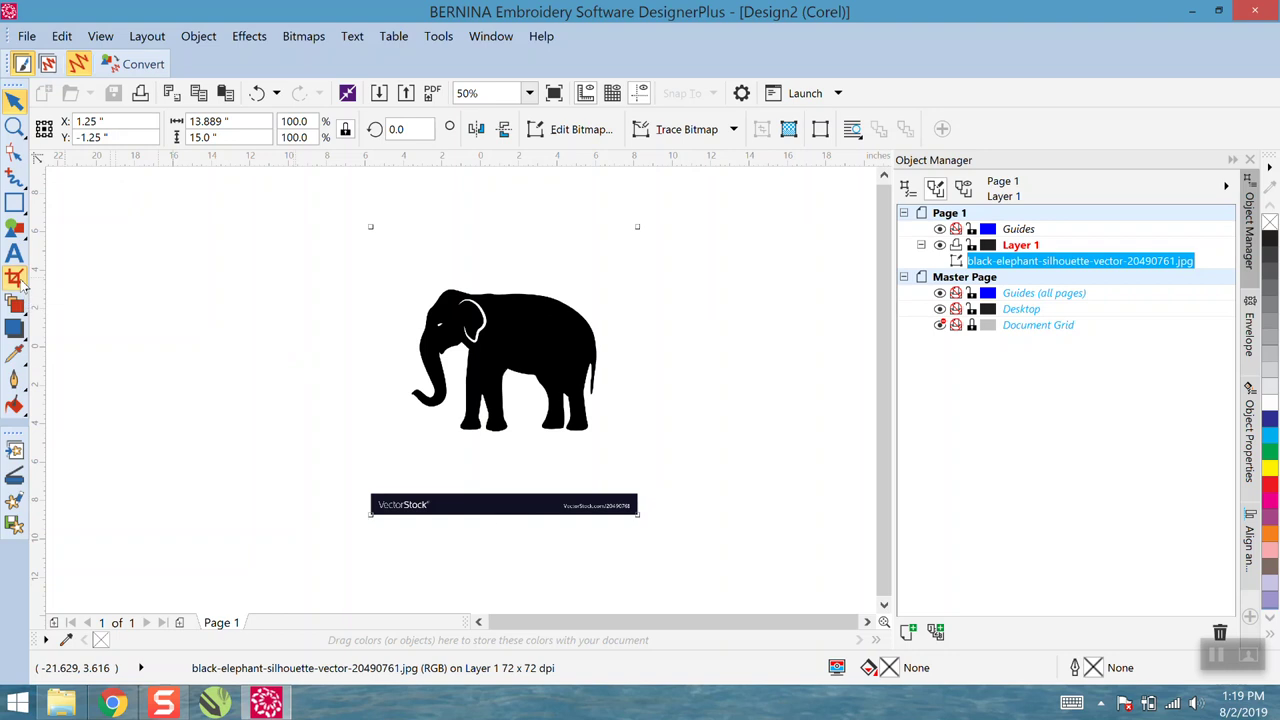
drag(392, 268, 609, 445)
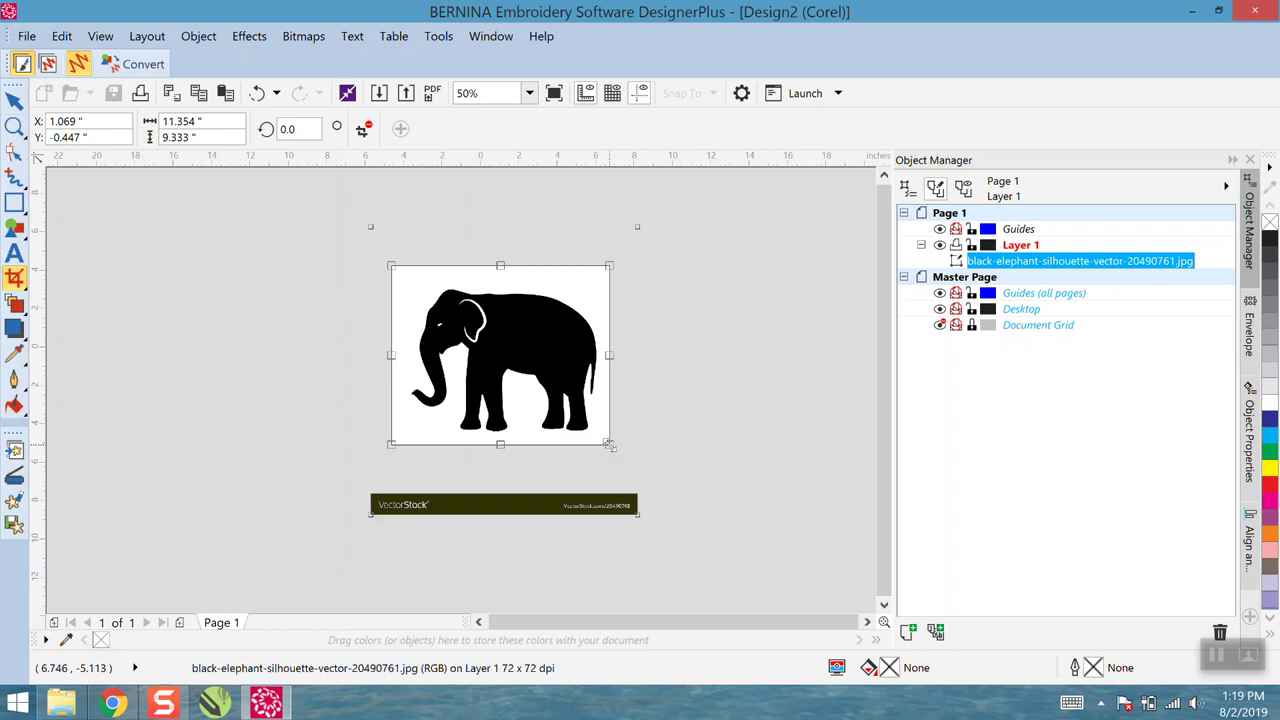
key(Return)
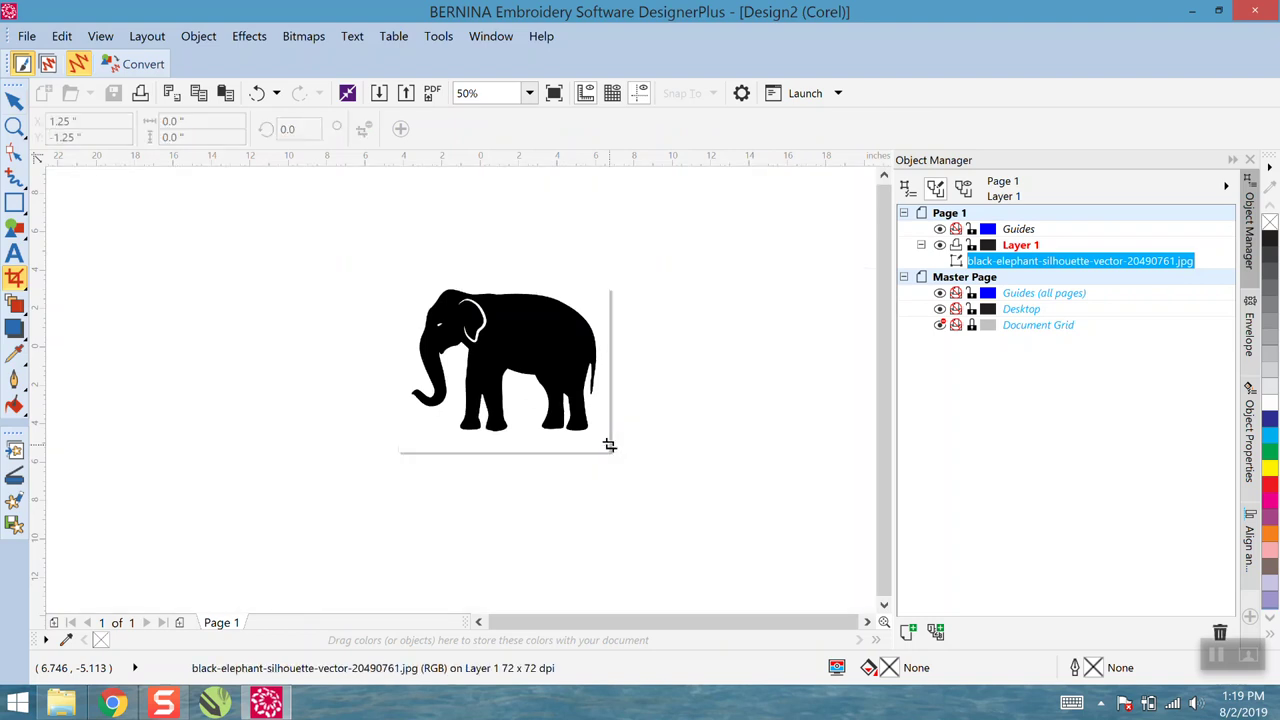
key(space)
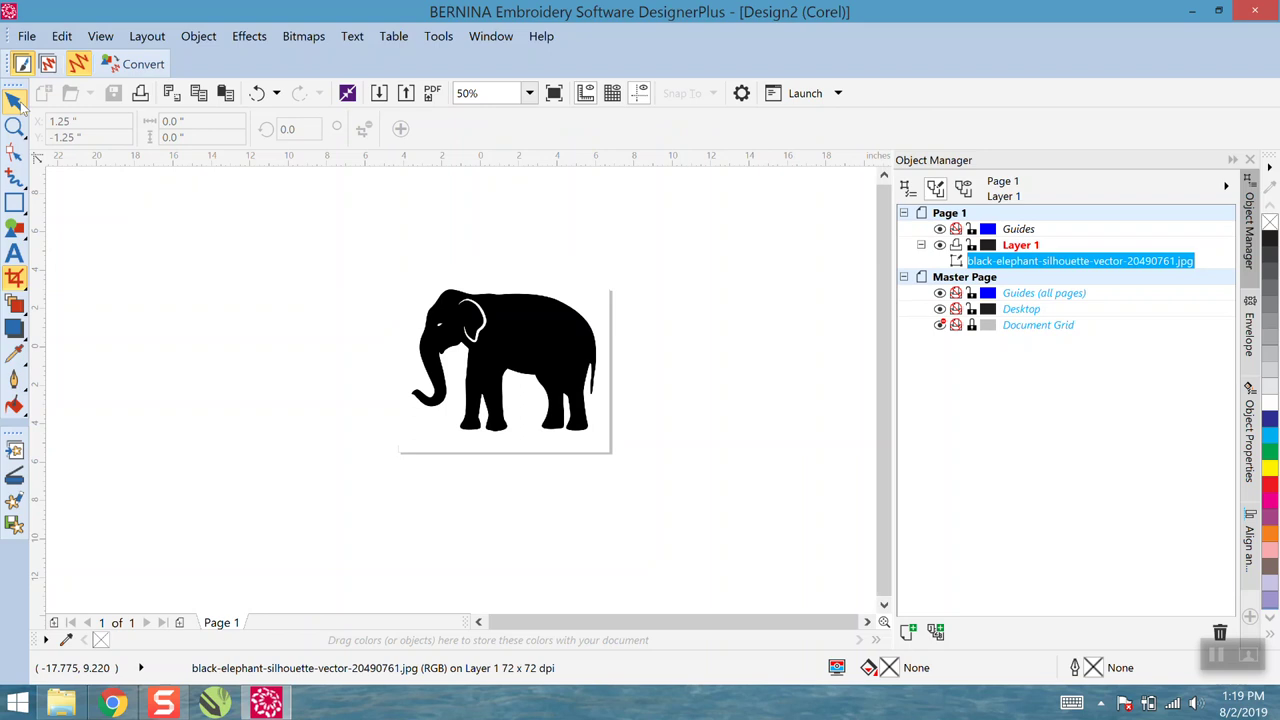
Try a Quick Trace on the elephant bitmap and undo the trace
click(160, 349)
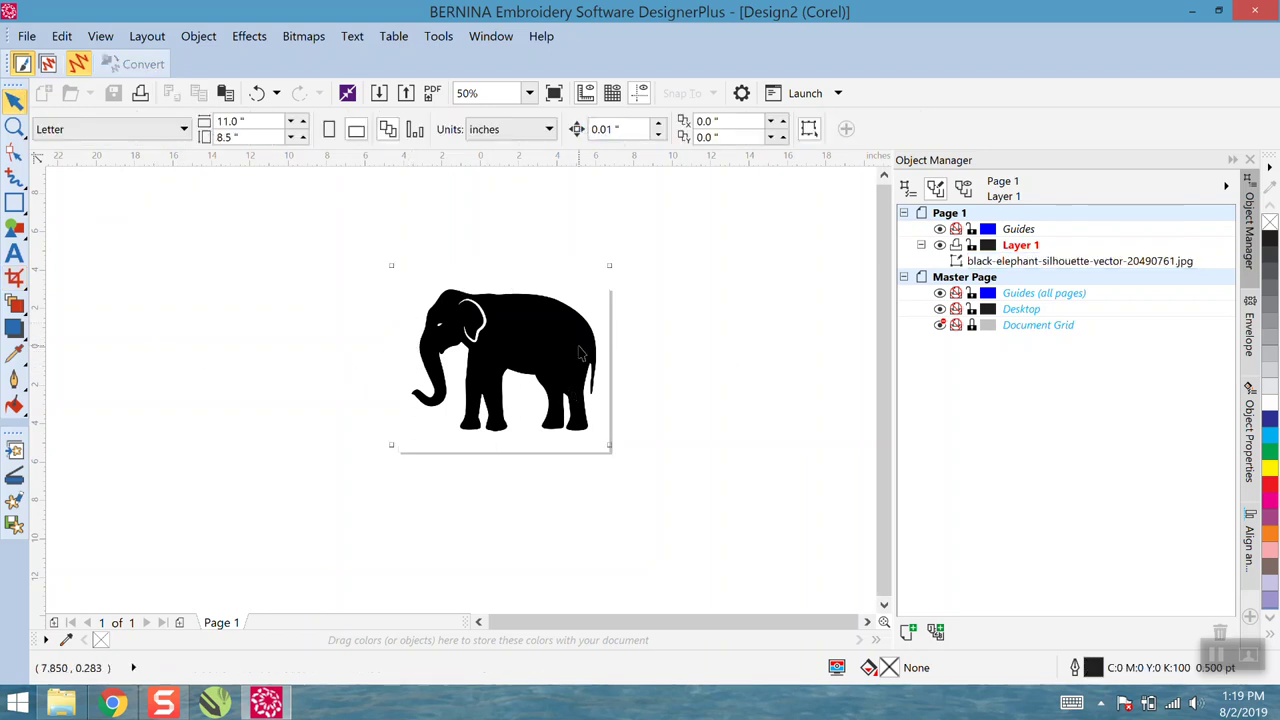
click(516, 358)
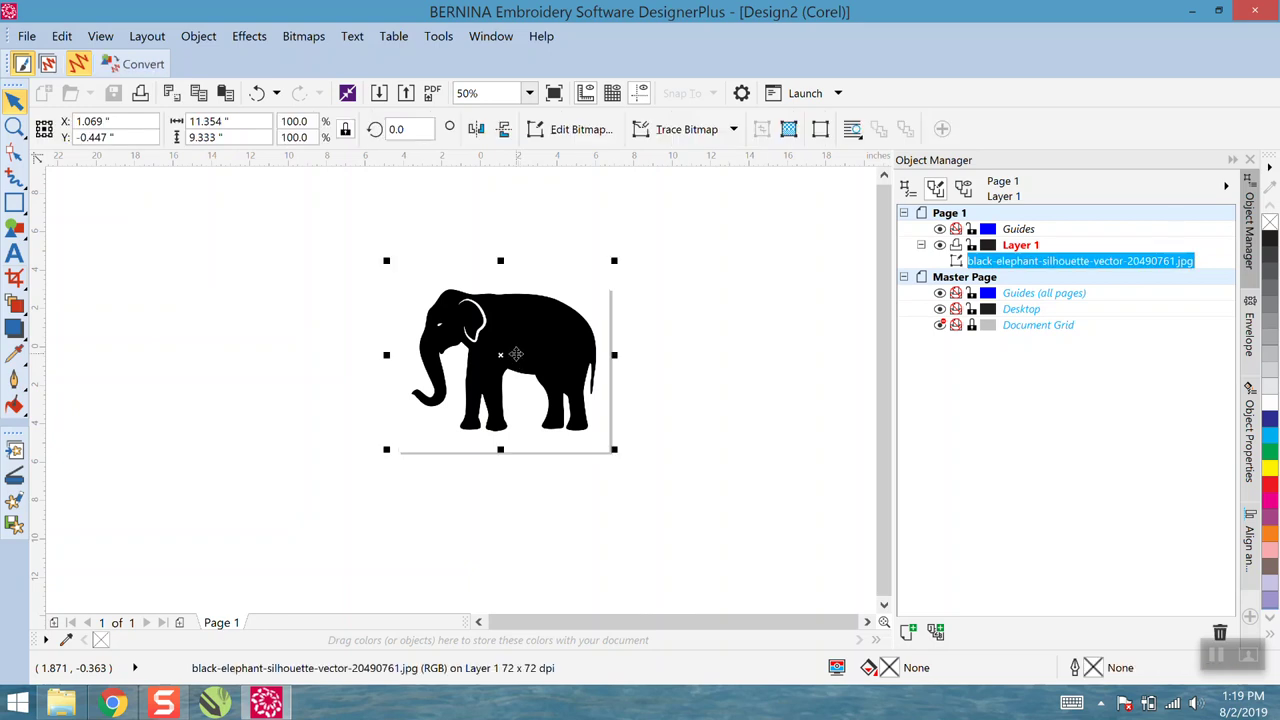
click(678, 133)
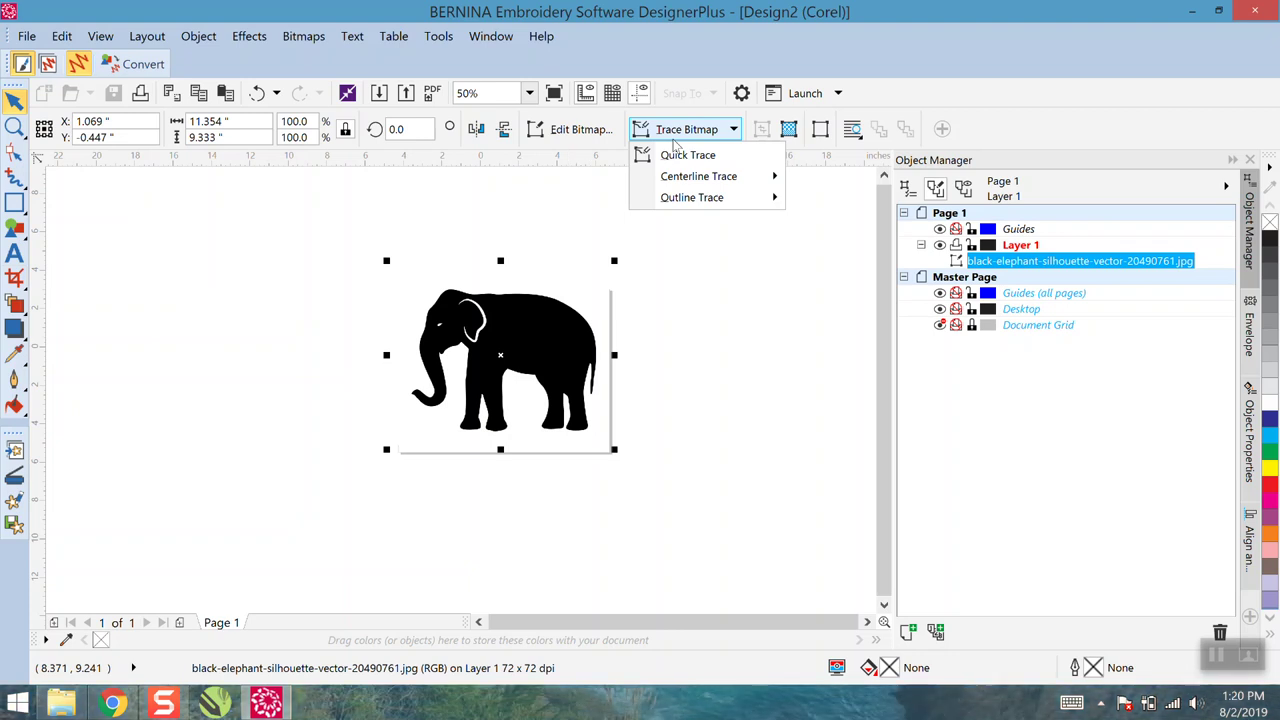
click(676, 160)
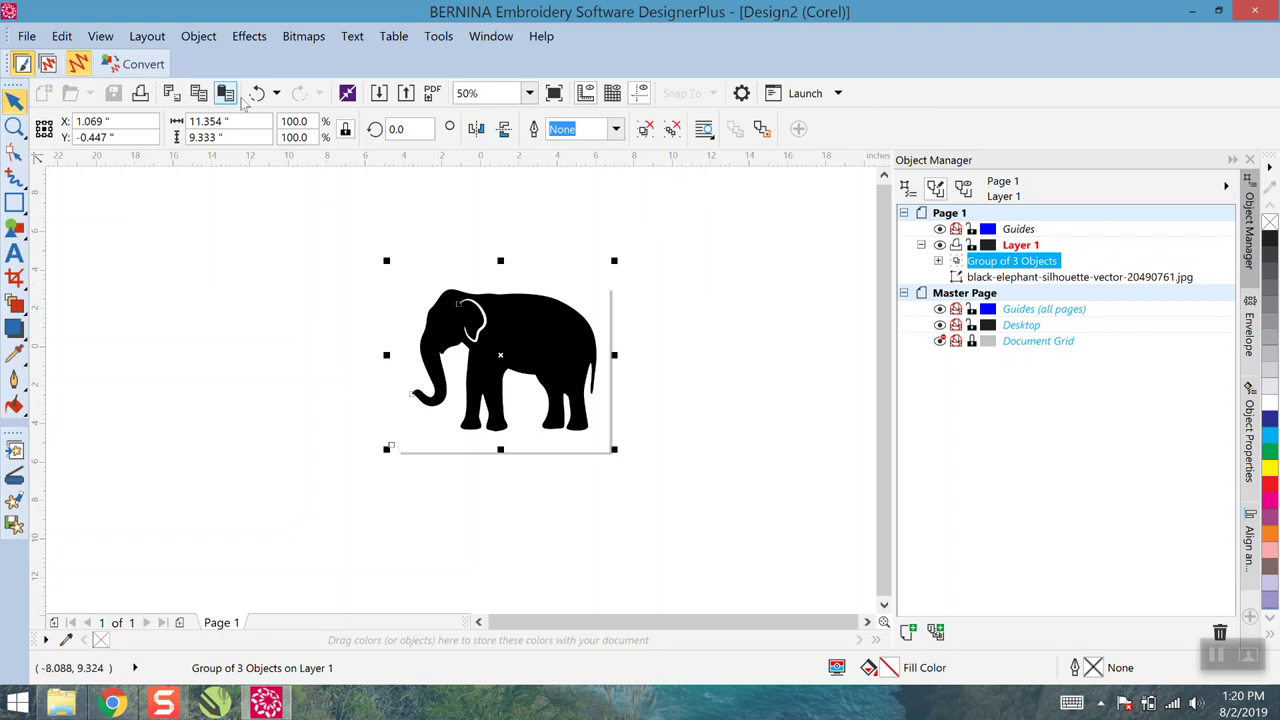
click(257, 93)
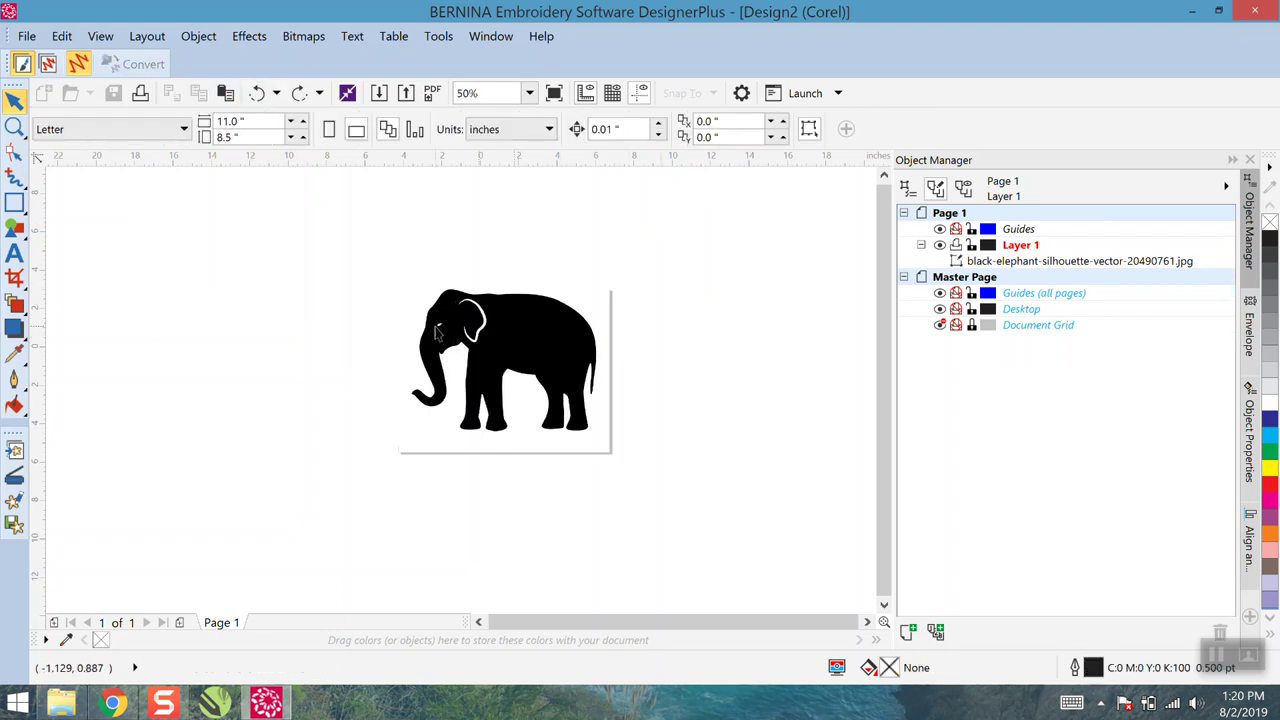
Convert the elephant bitmap to vector curves with Quick Trace
scroll(437, 333, up, 2)
click(398, 279)
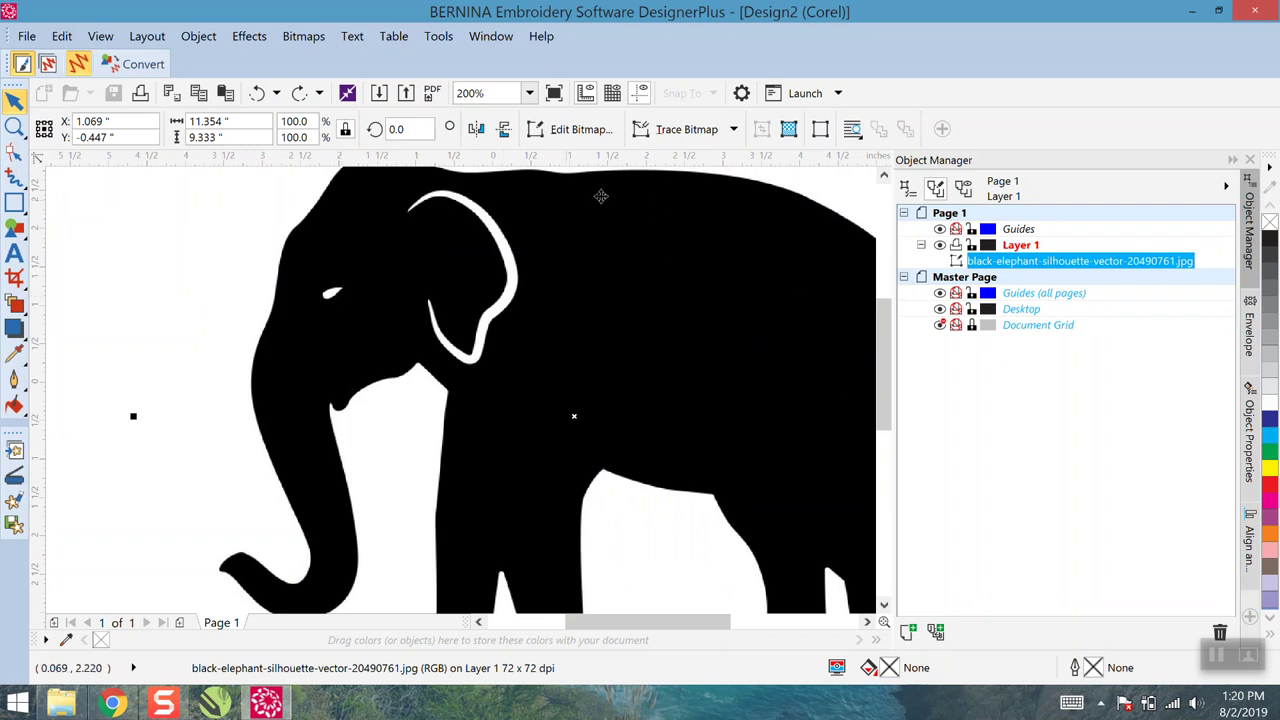
click(686, 130)
click(688, 156)
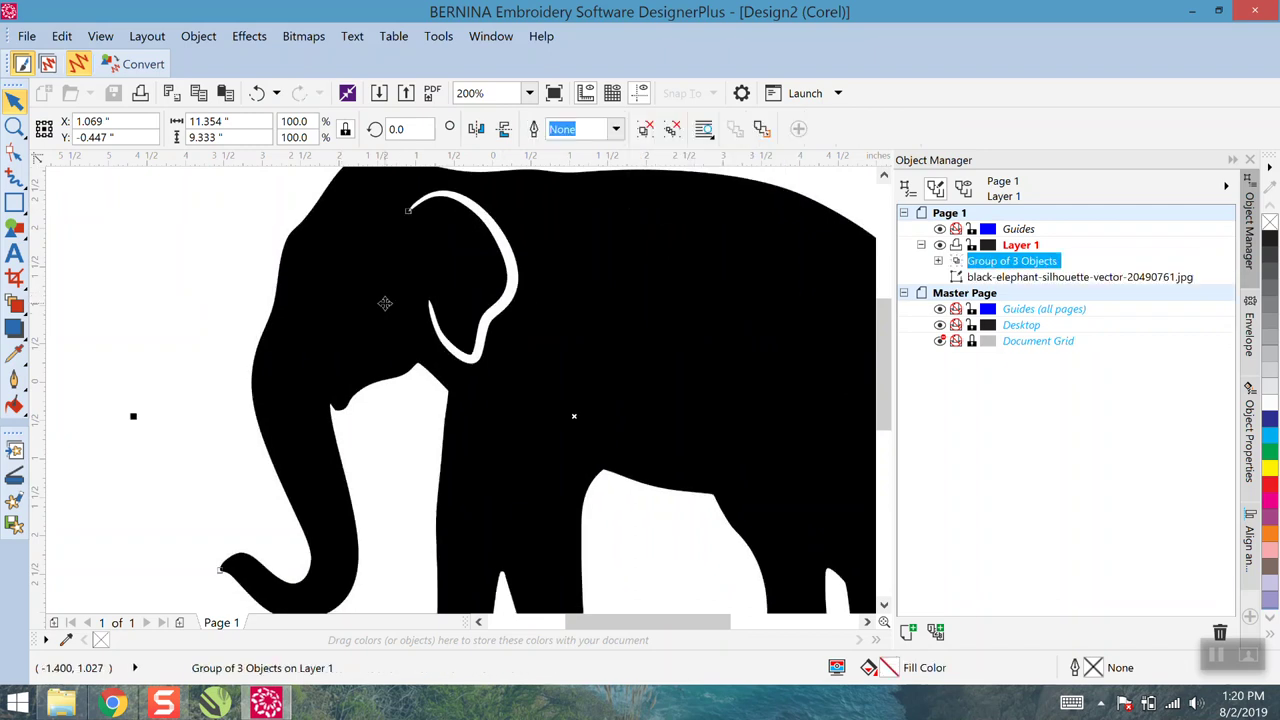
scroll(419, 322, down, 2)
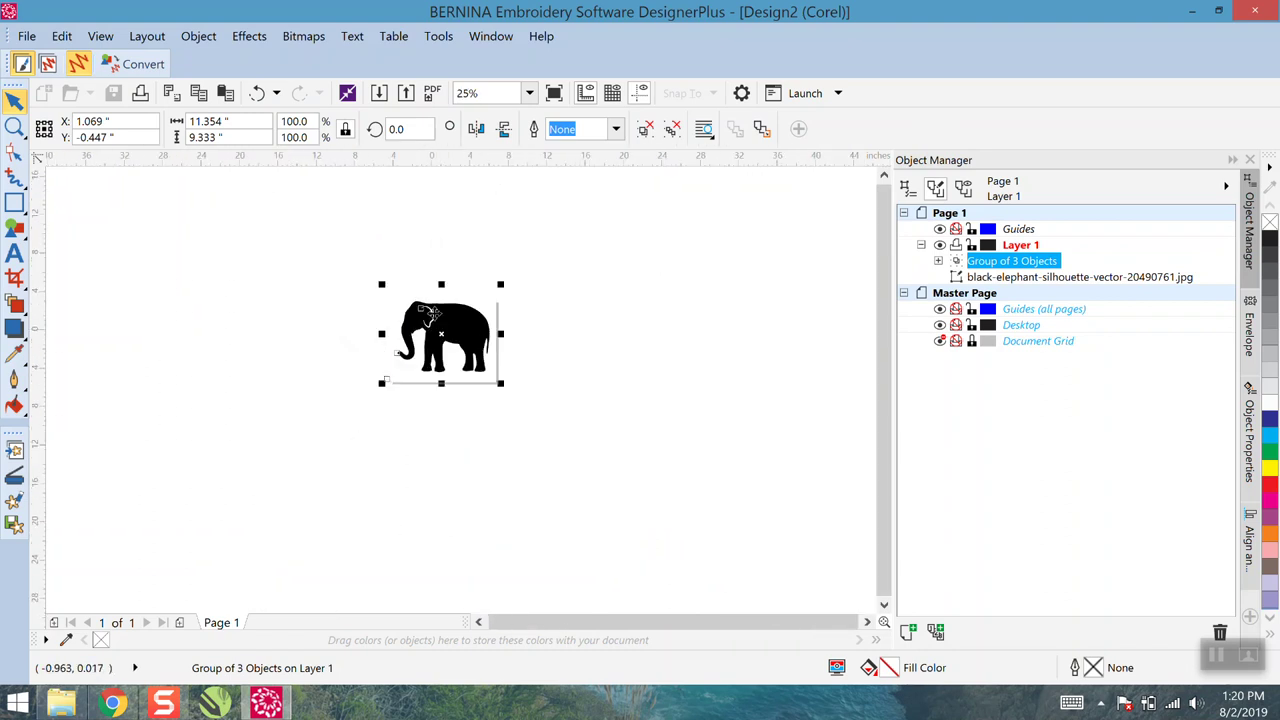
scroll(430, 322, up, 3)
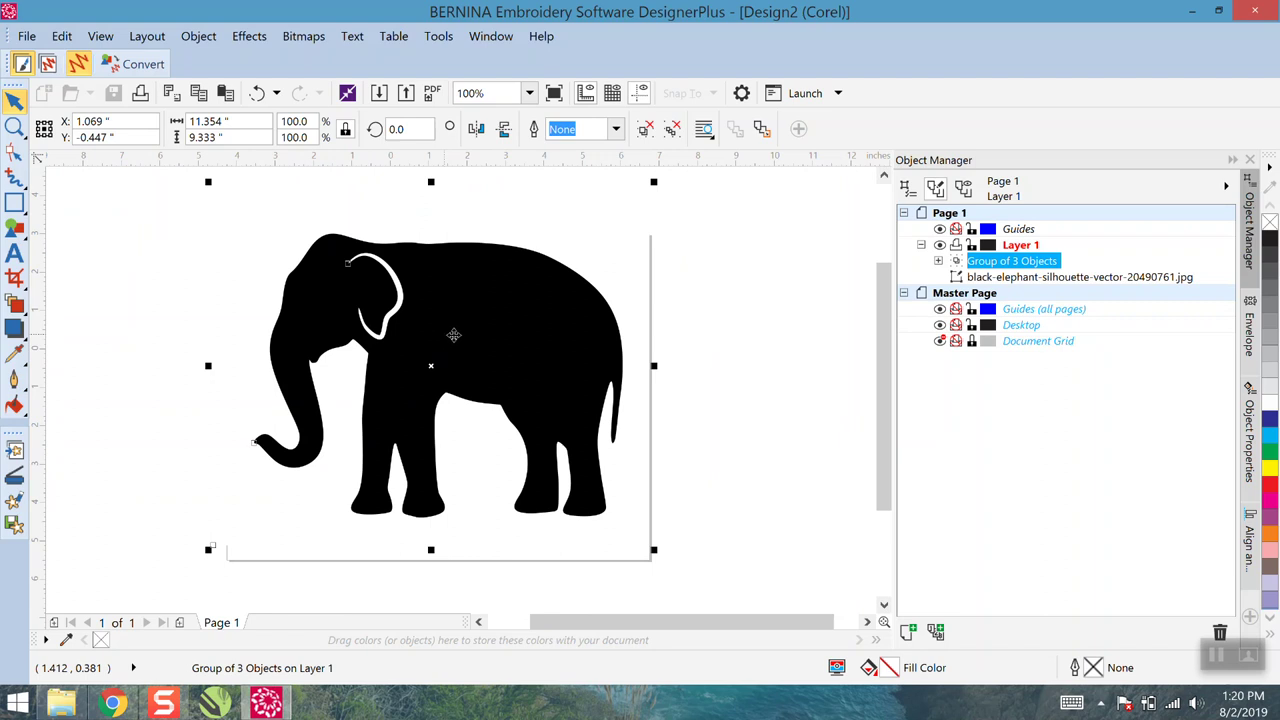
Delete the white background curve from the traced group and remove the original elephant JPG bitmap
click(938, 261)
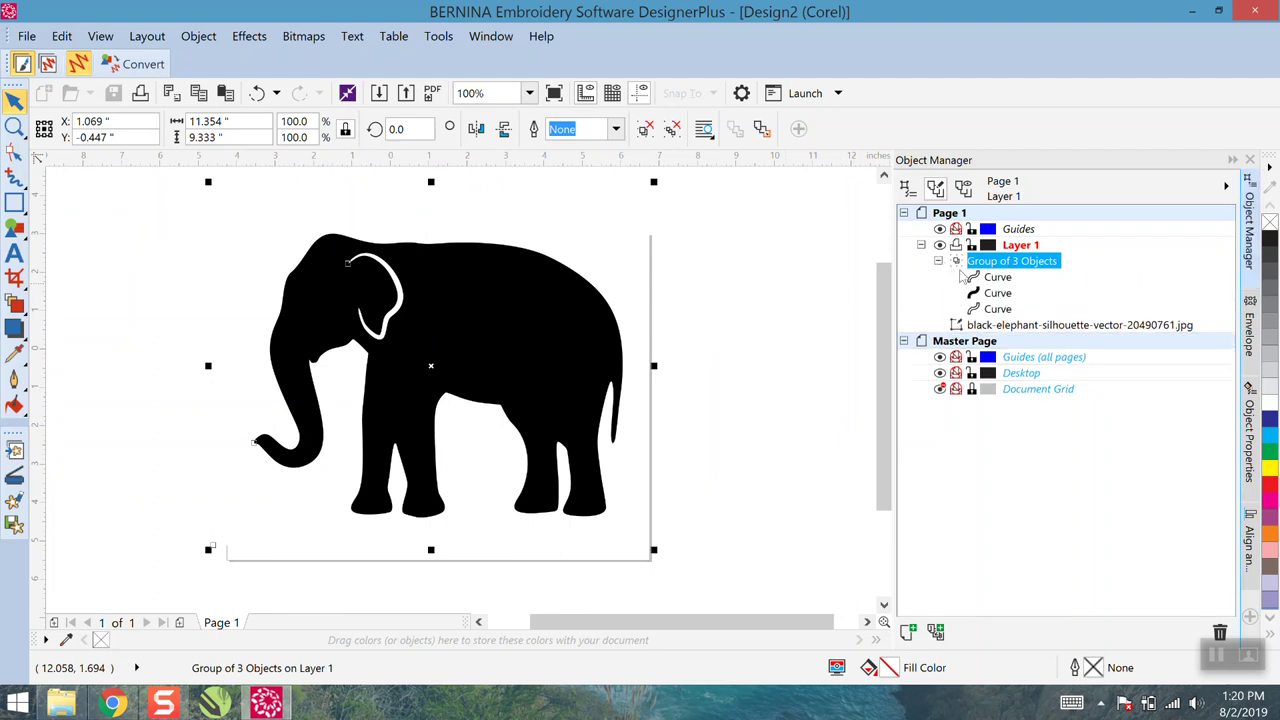
click(983, 280)
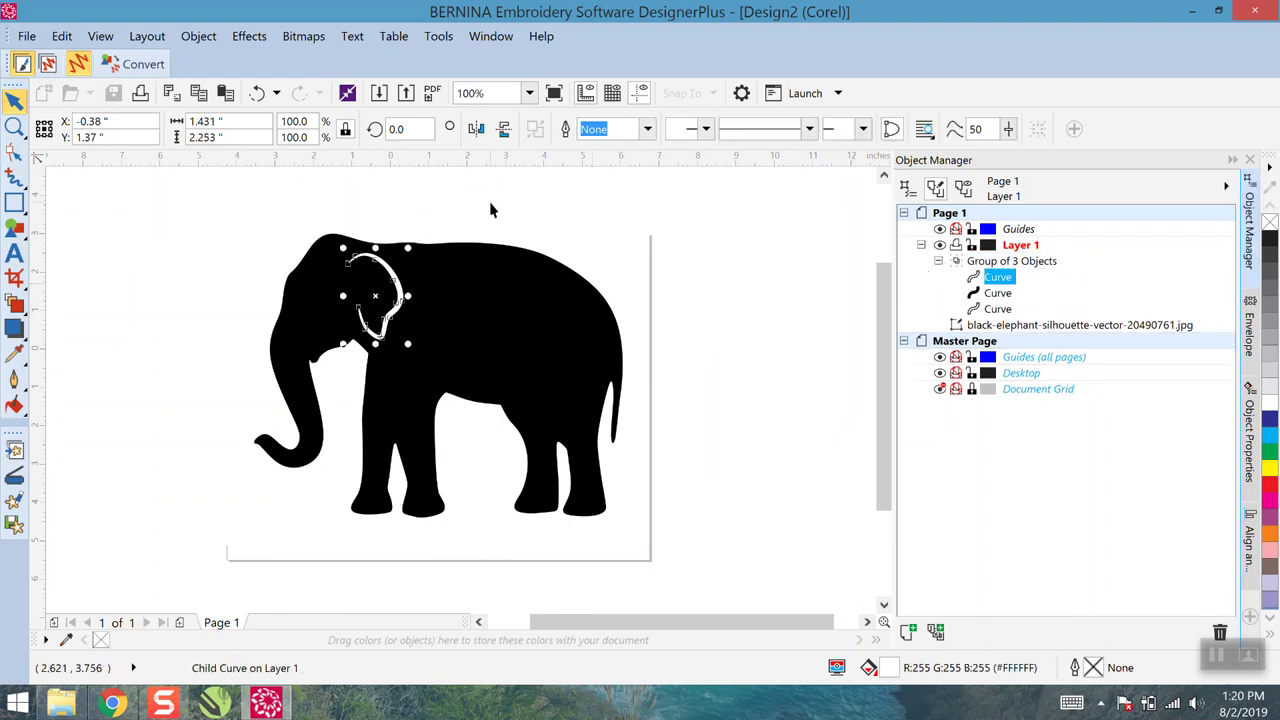
click(998, 293)
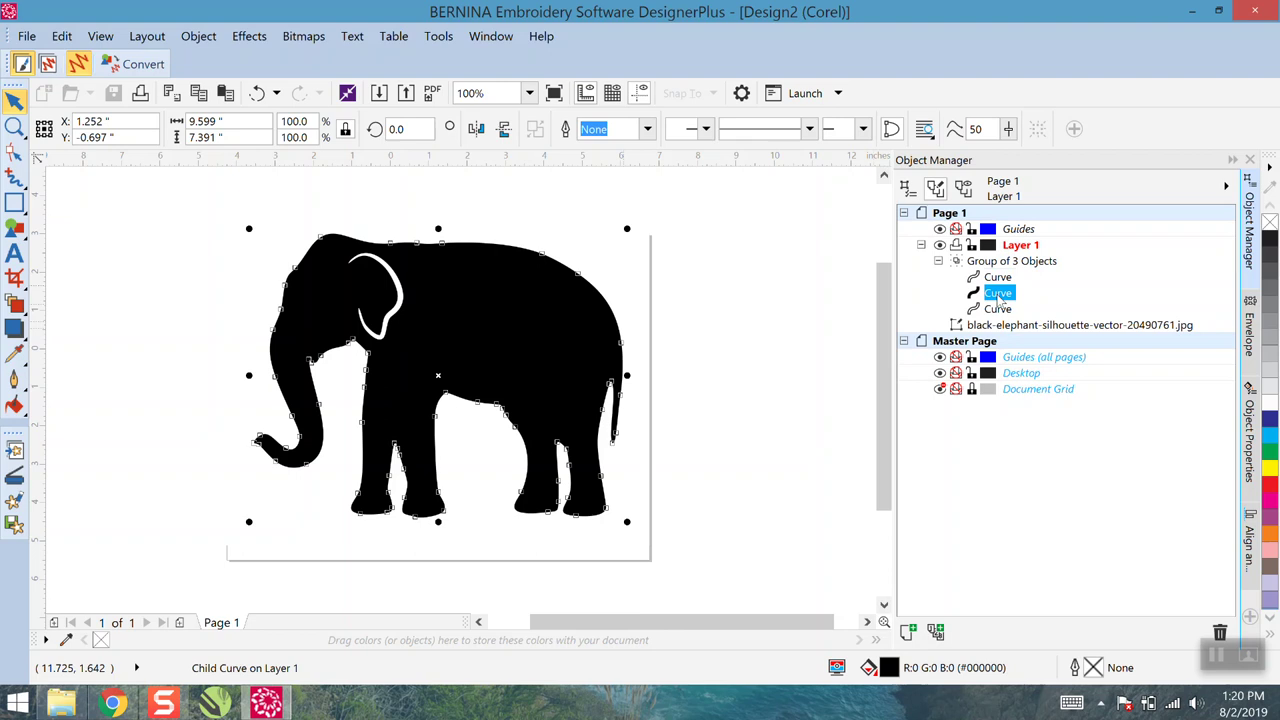
click(995, 312)
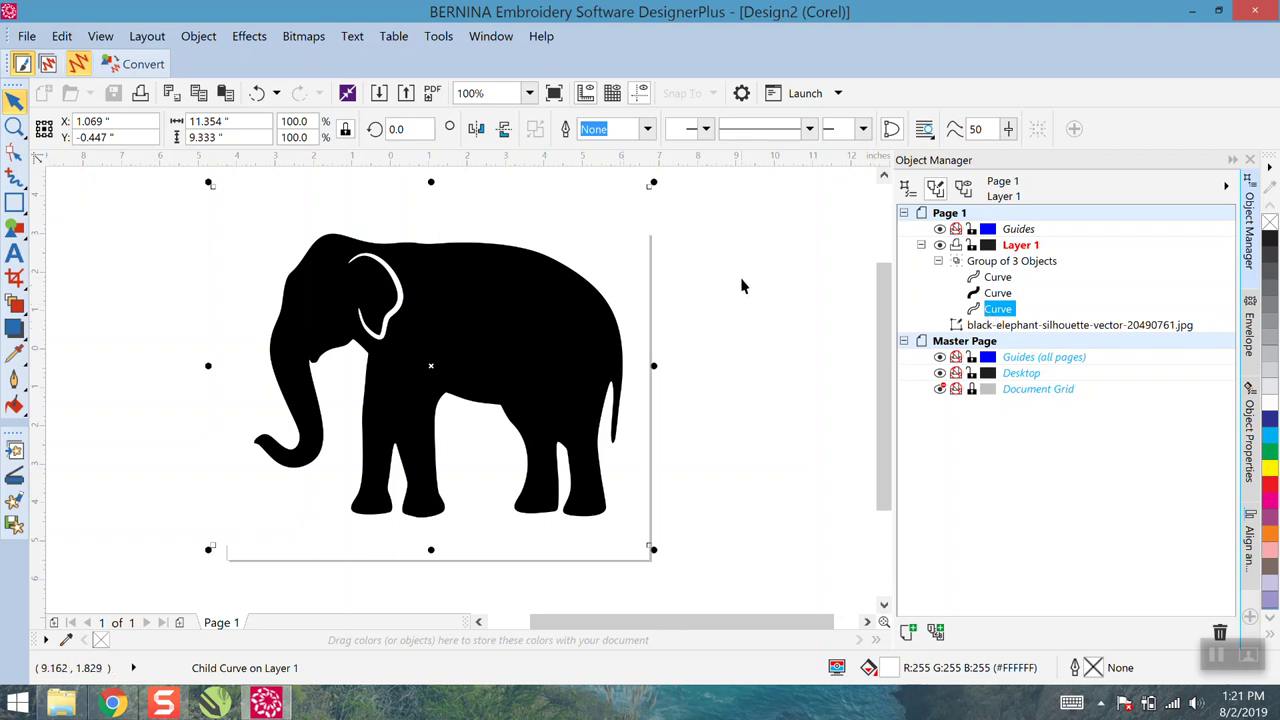
key(Delete)
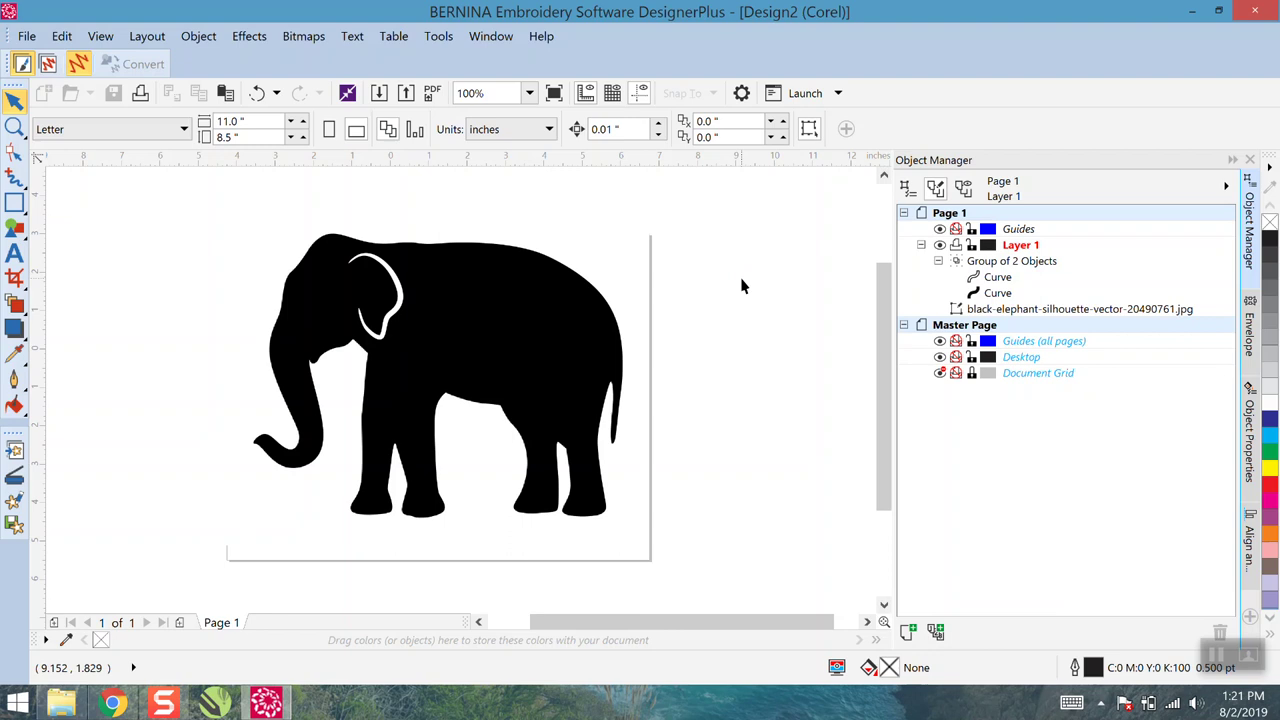
click(1028, 310)
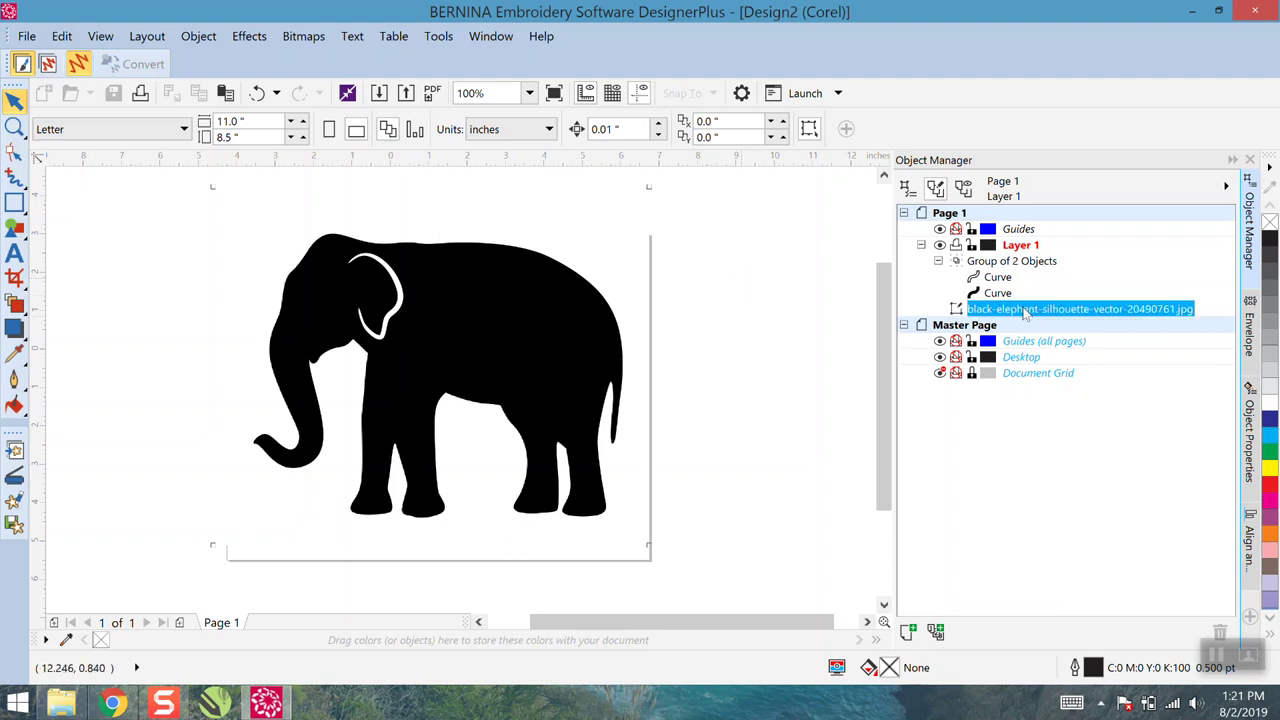
key(Delete)
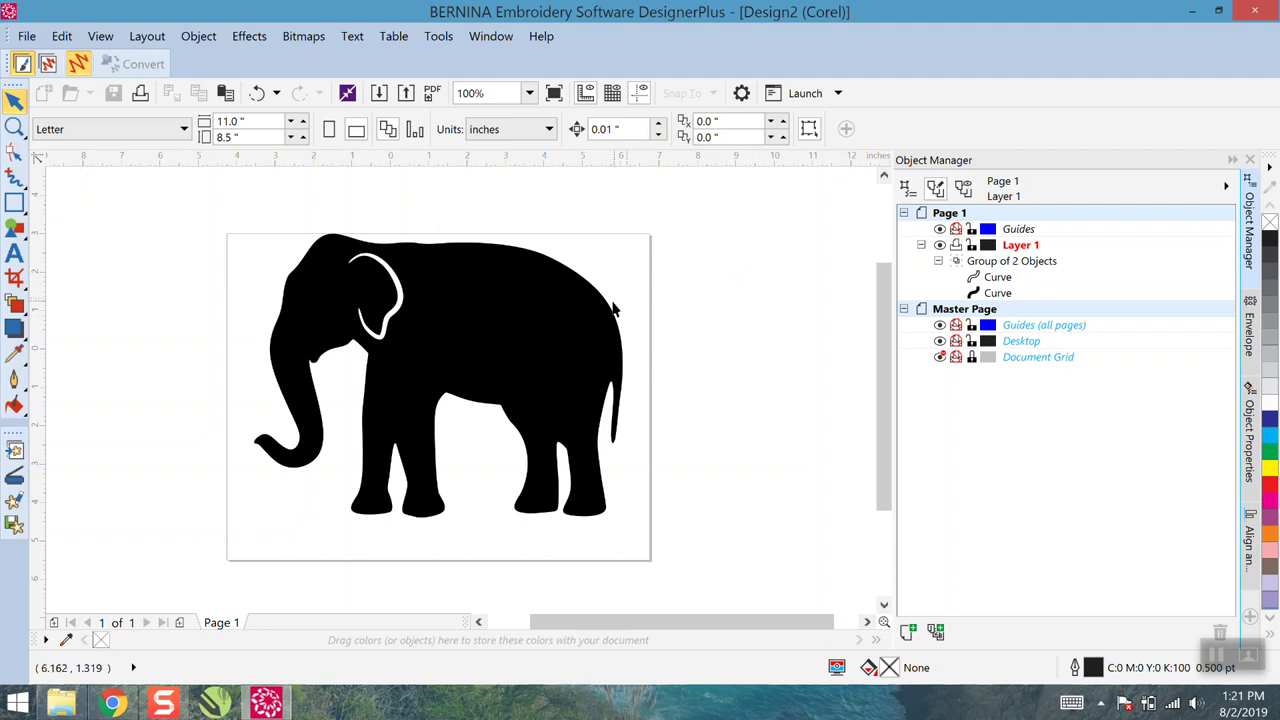
Center the traced elephant group on the page and deselect it
scroll(605, 306, up, 5)
scroll(585, 306, up, 5)
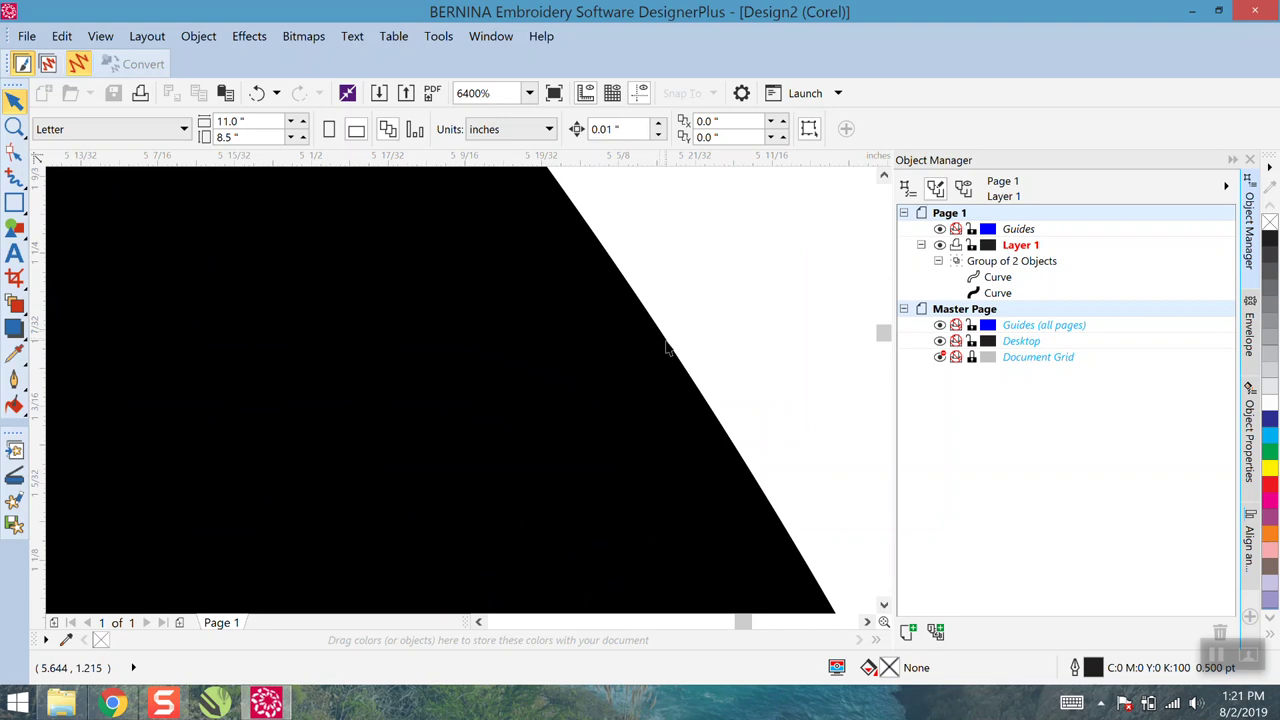
scroll(667, 347, down, 3)
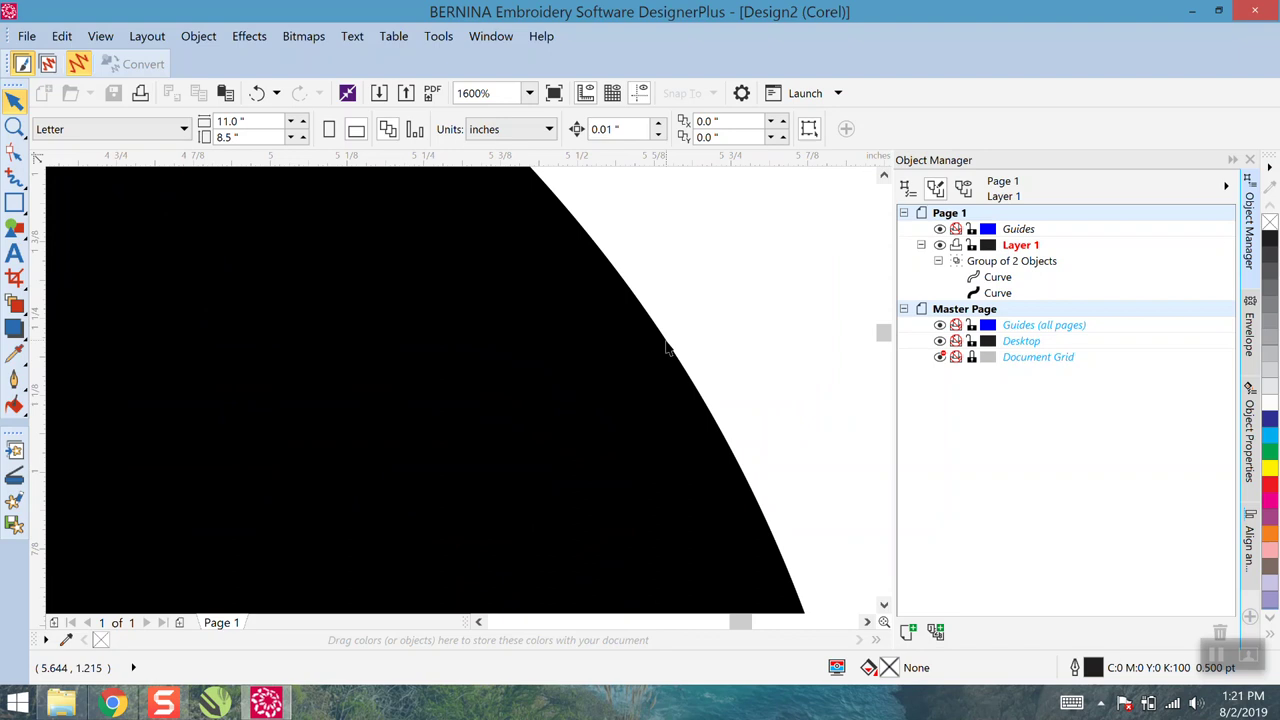
scroll(667, 347, down, 1)
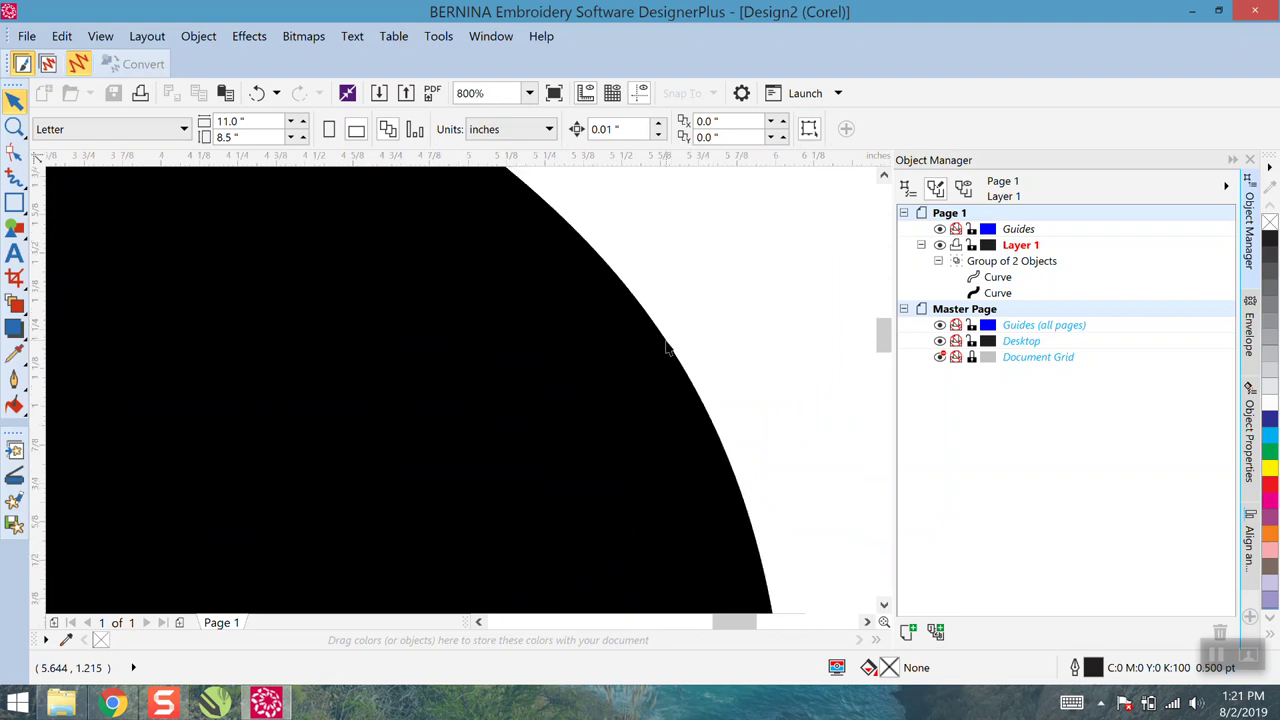
scroll(667, 347, down, 3)
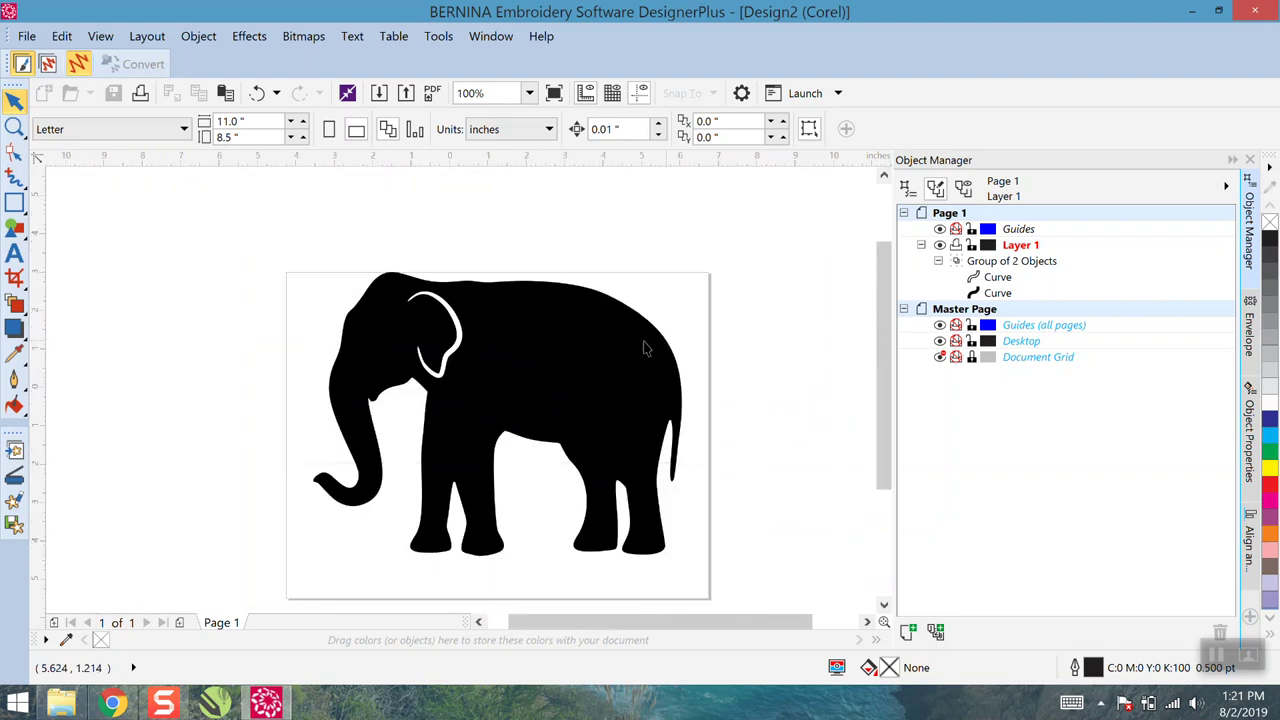
click(527, 349)
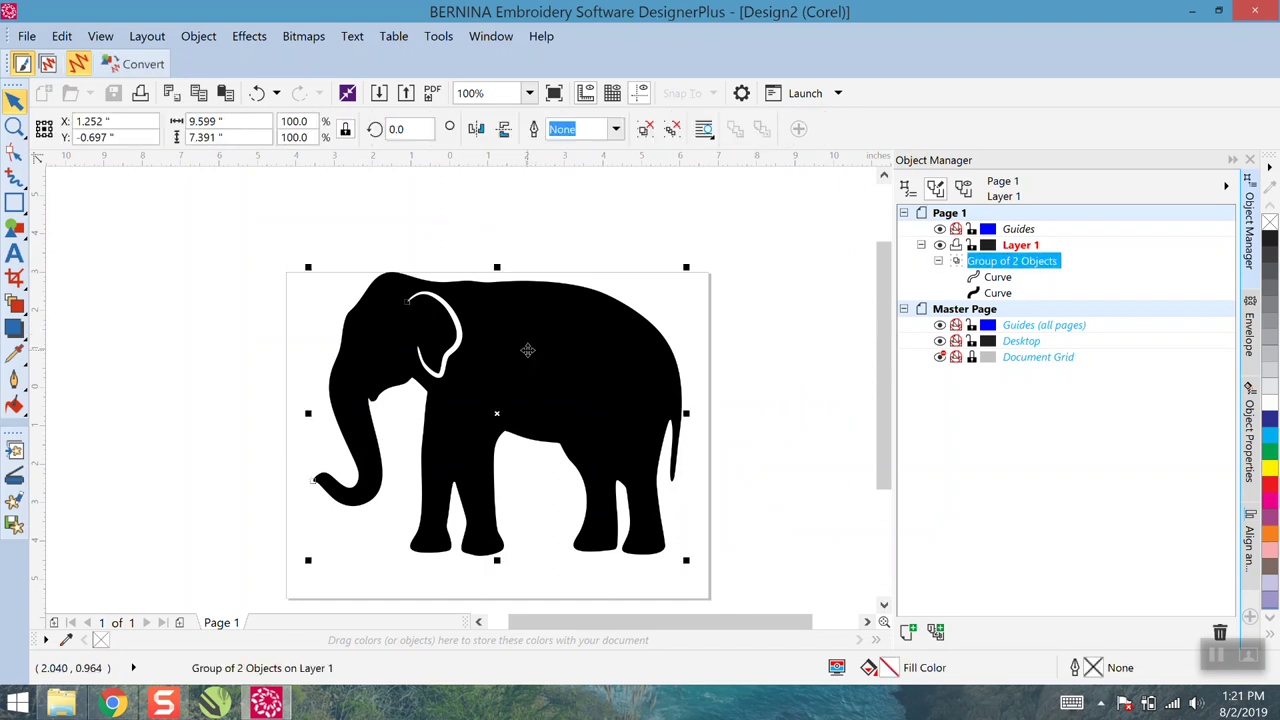
key(p)
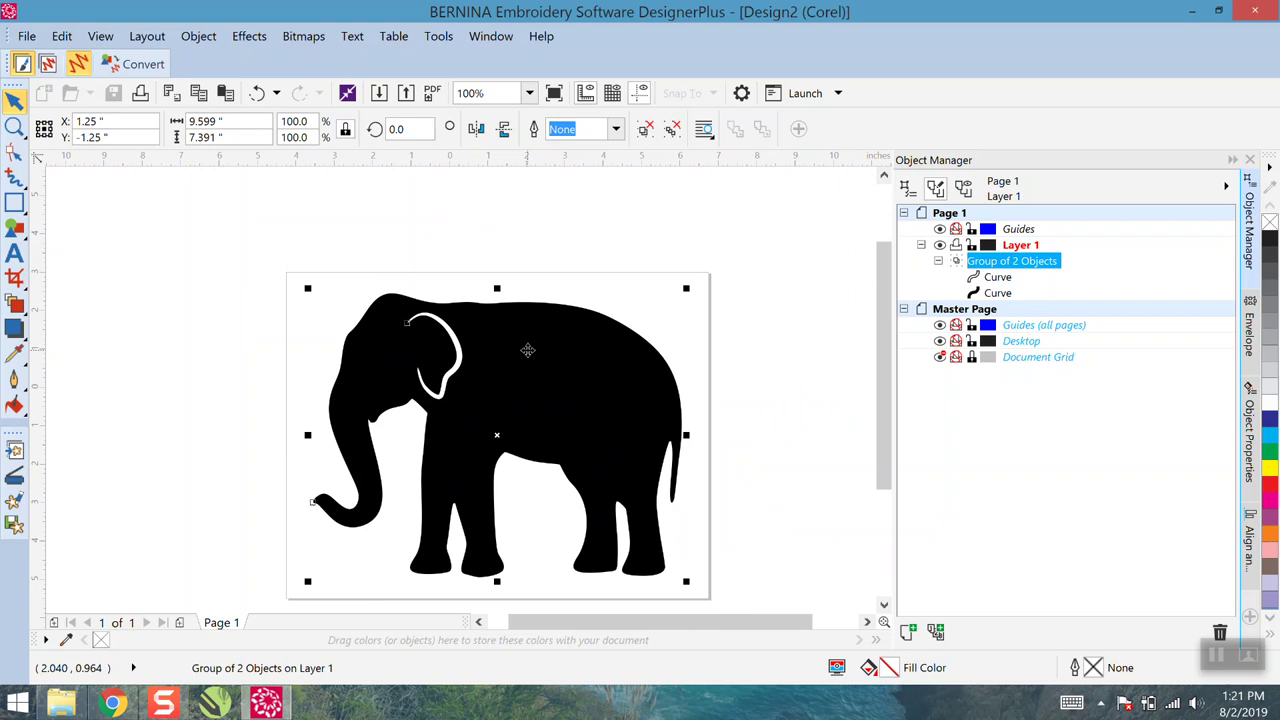
click(218, 293)
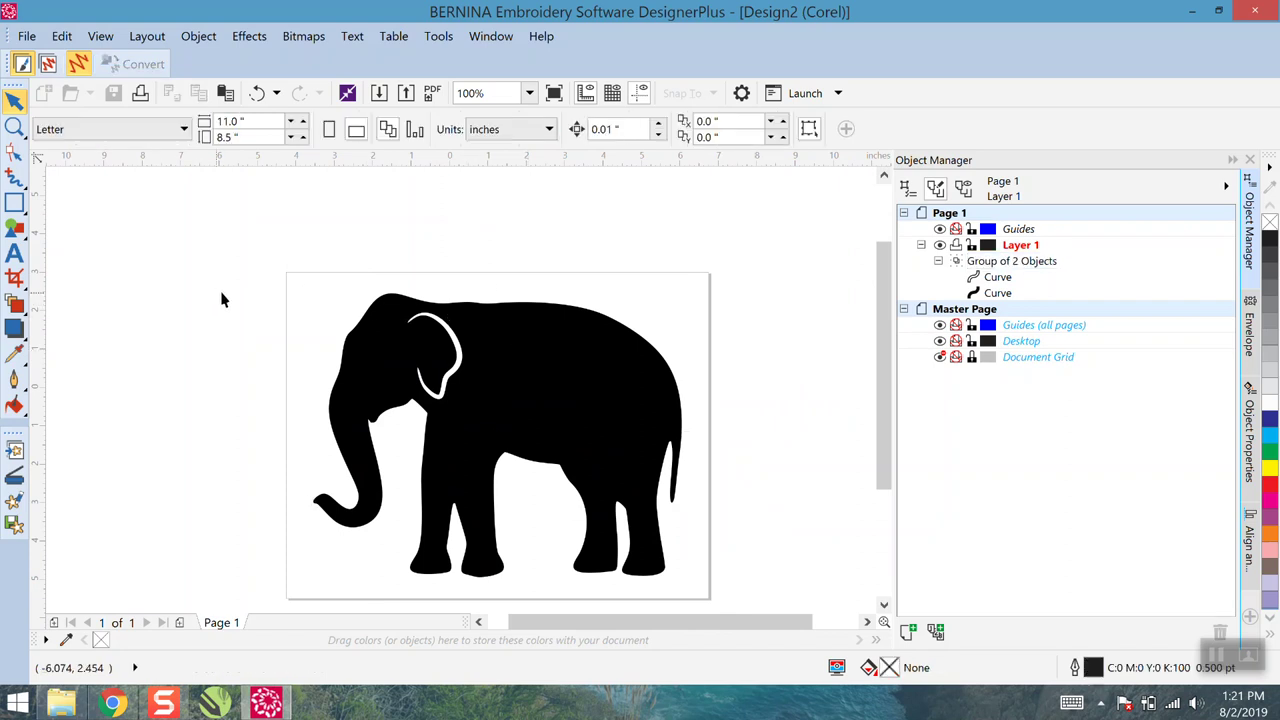
scroll(460, 305, down, 1)
scroll(483, 330, up, 1)
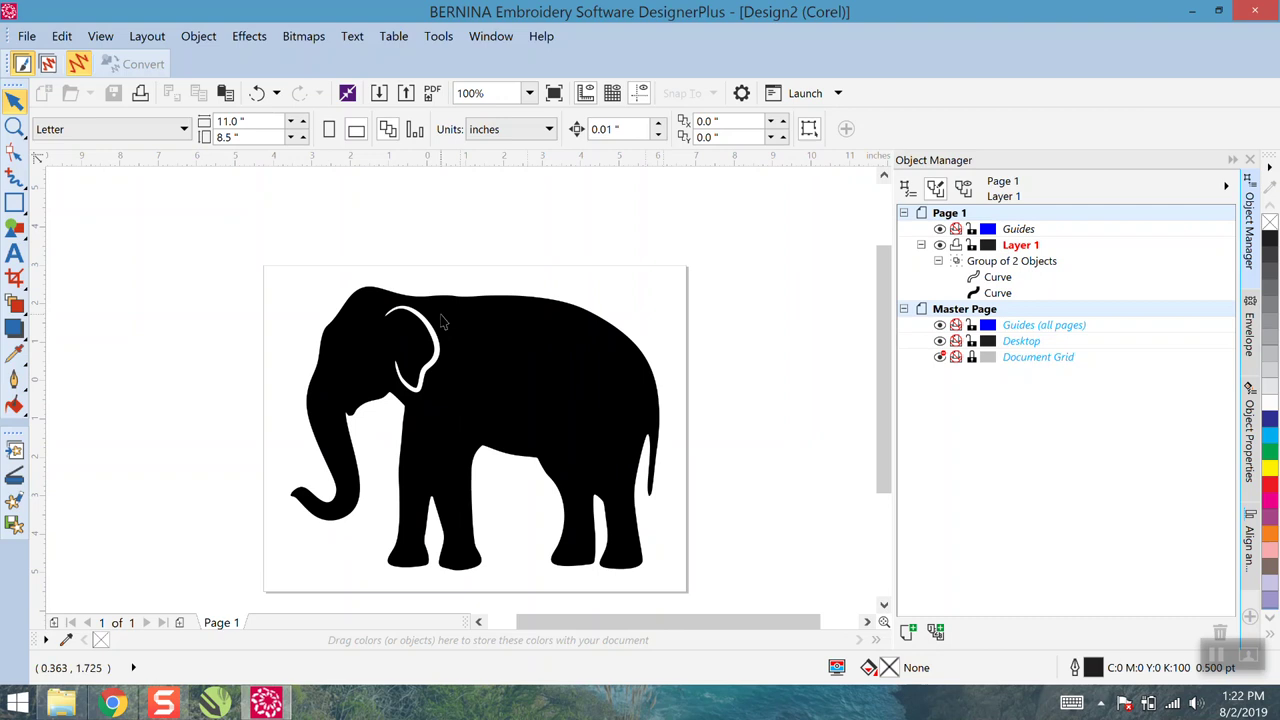
scroll(440, 340, down, 1)
scroll(484, 357, up, 1)
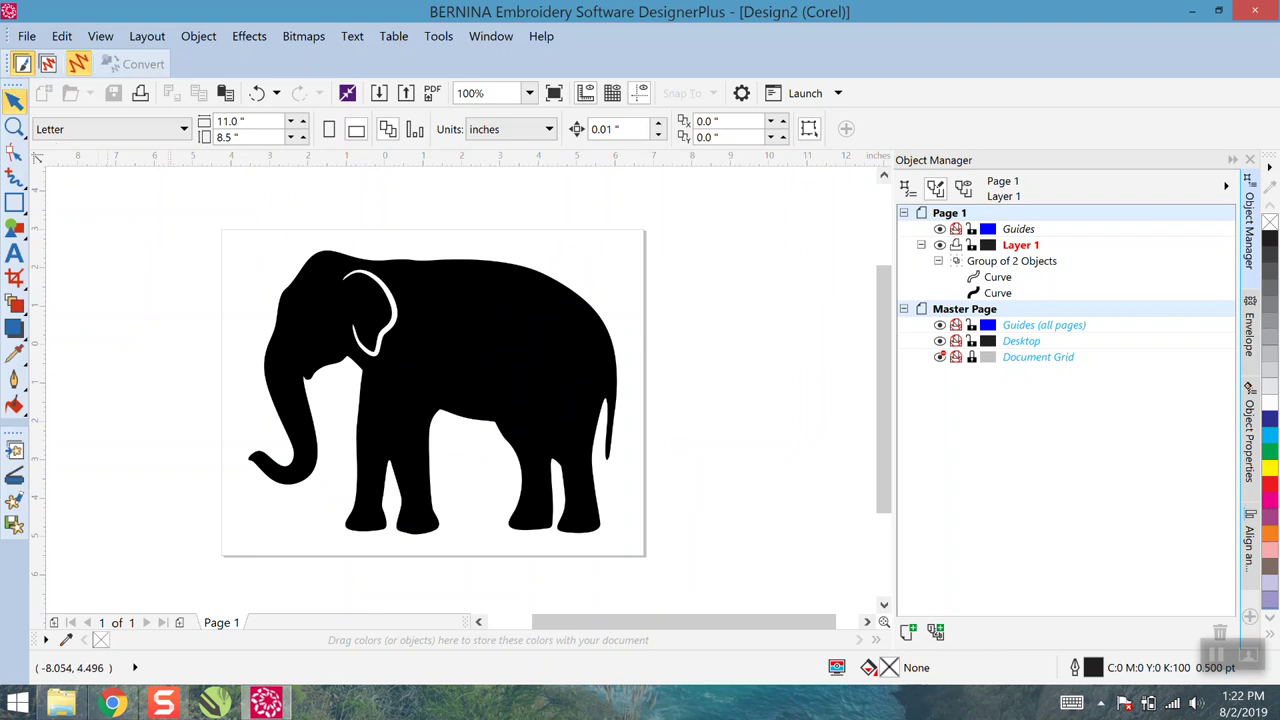
click(50, 130)
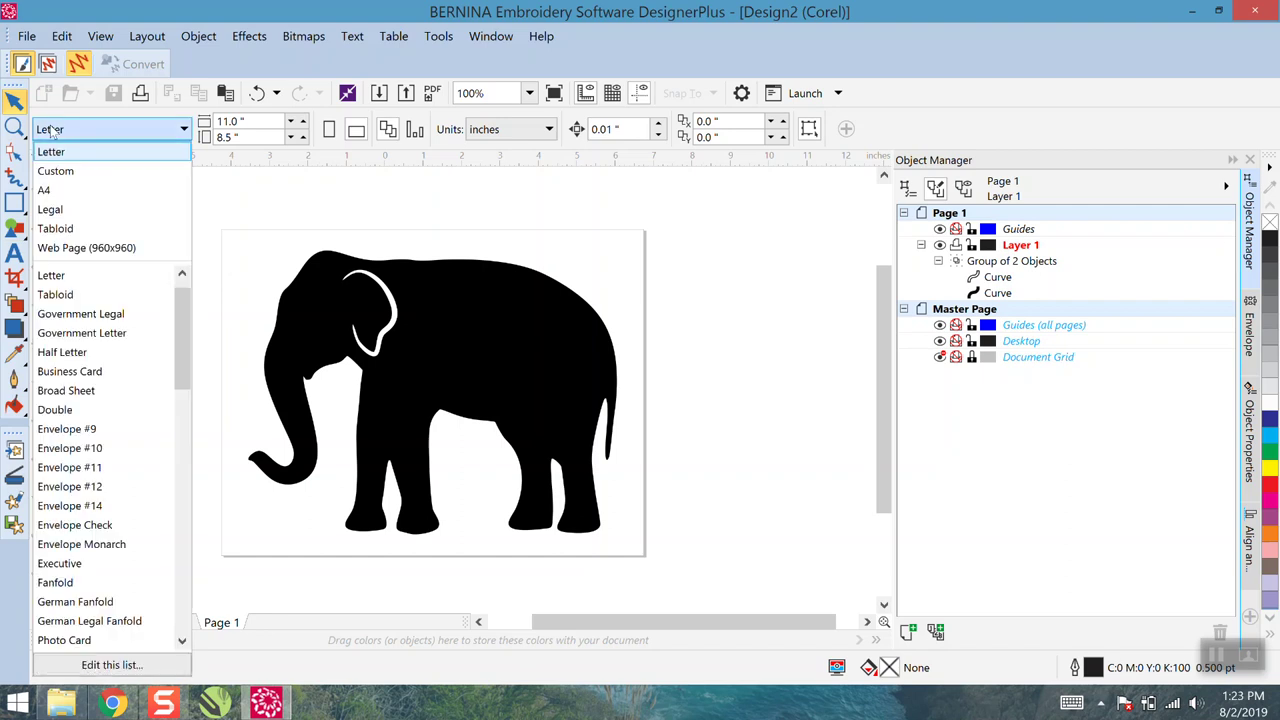
click(50, 130)
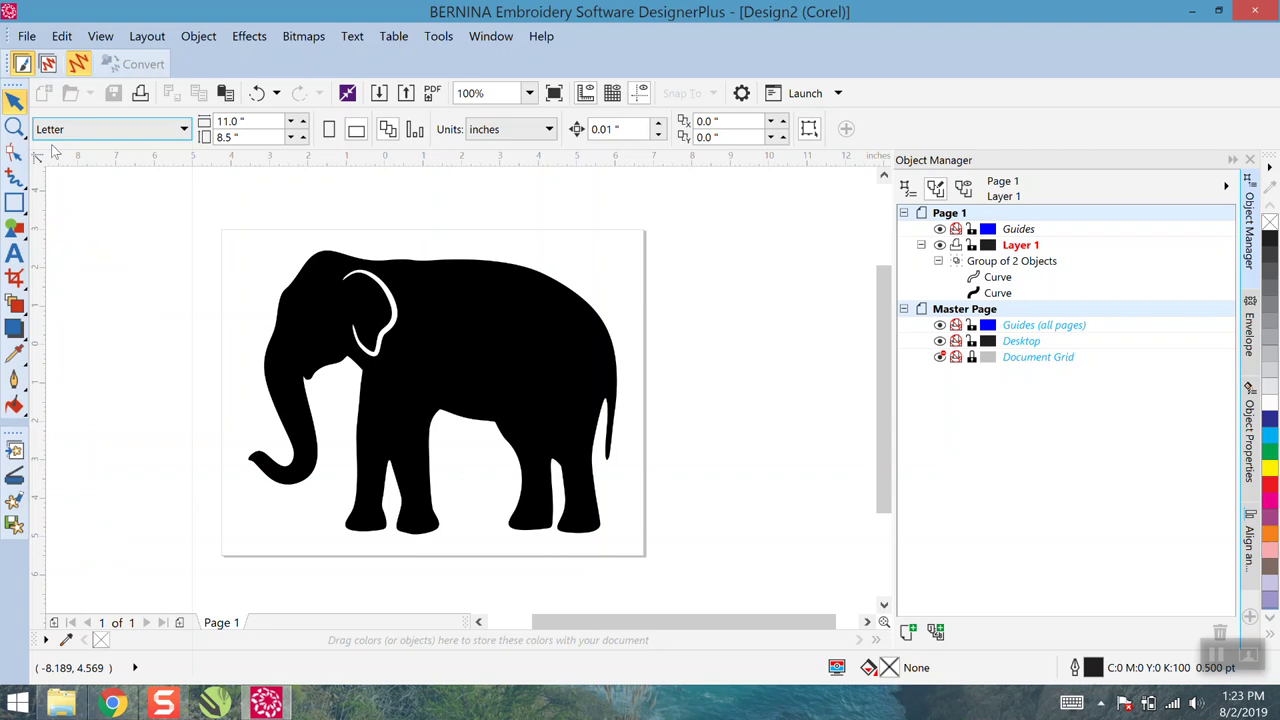
Display the additional Toolbox toolbar beside the canvas
right_click(55, 150)
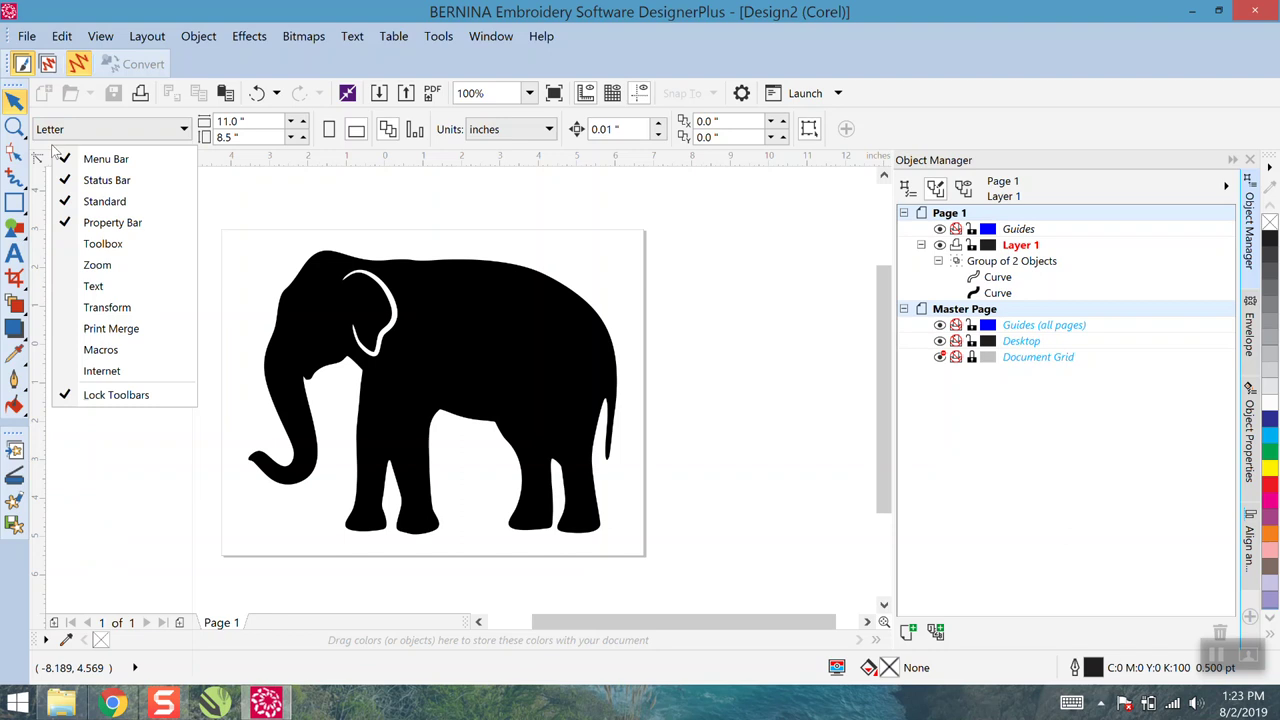
click(62, 253)
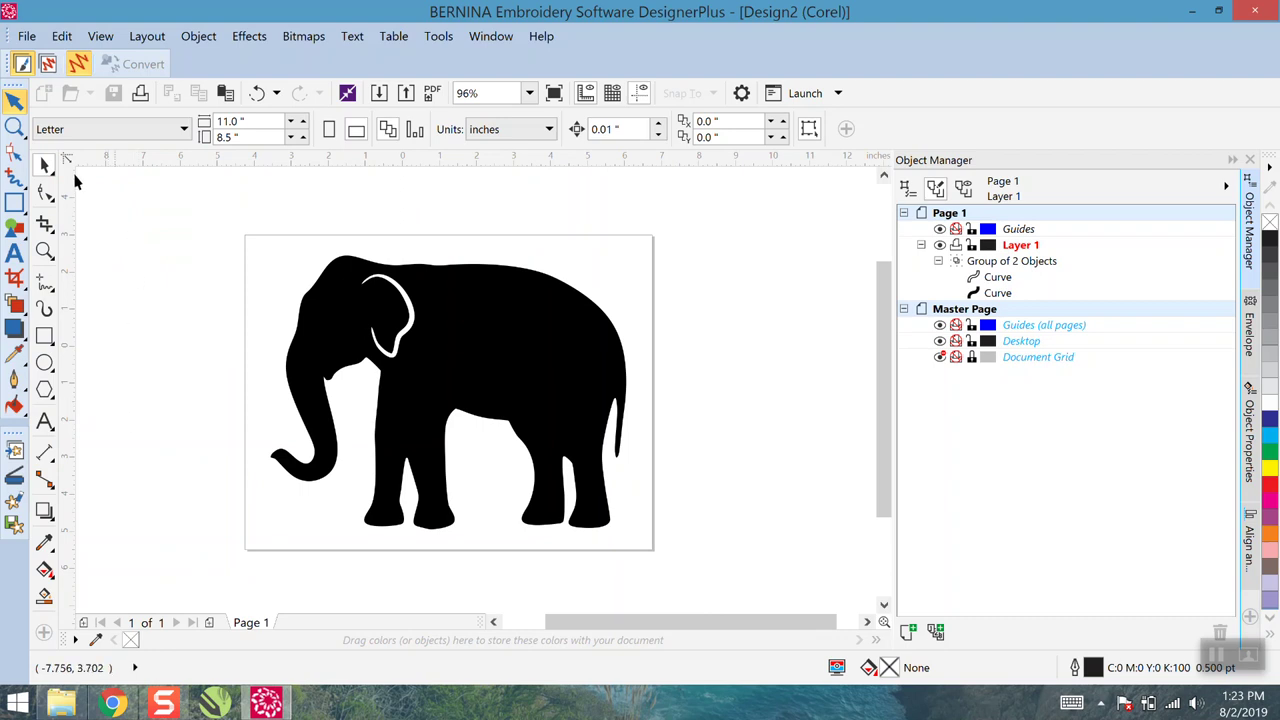
click(44, 282)
Draw a five-sided polygon about 3.44 by 3.89 inches to the right of the page
click(52, 396)
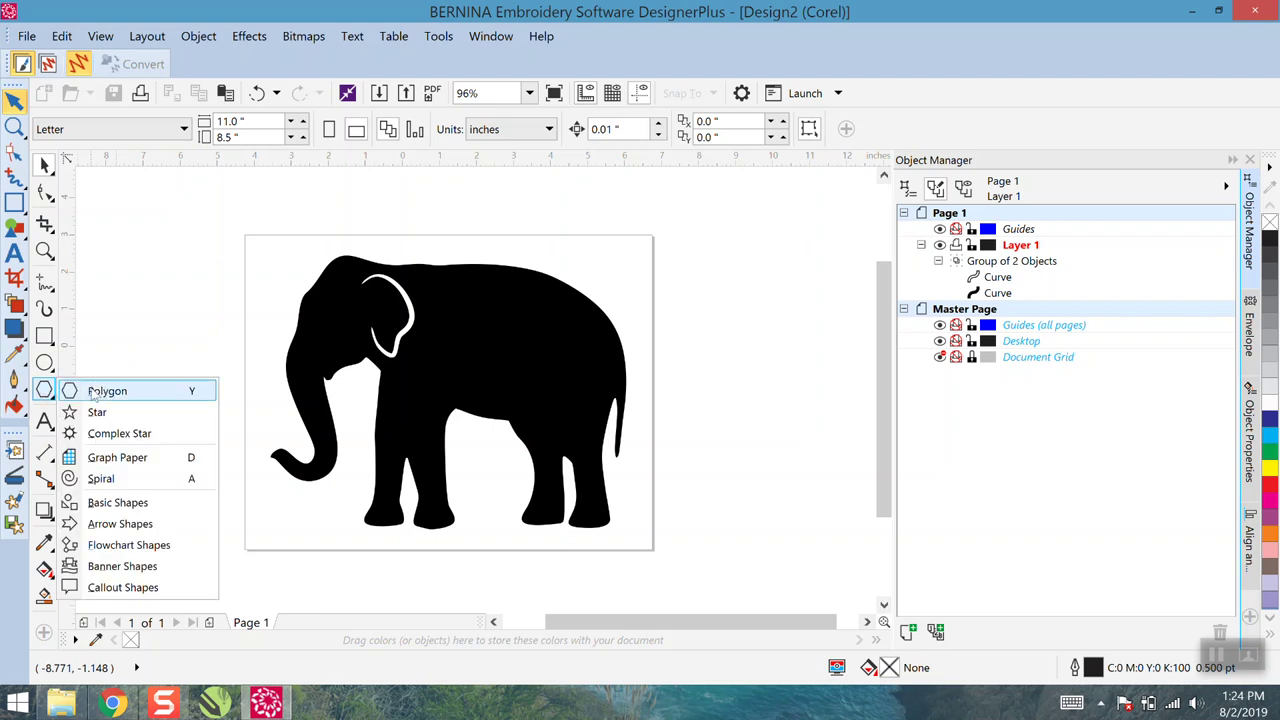
click(97, 392)
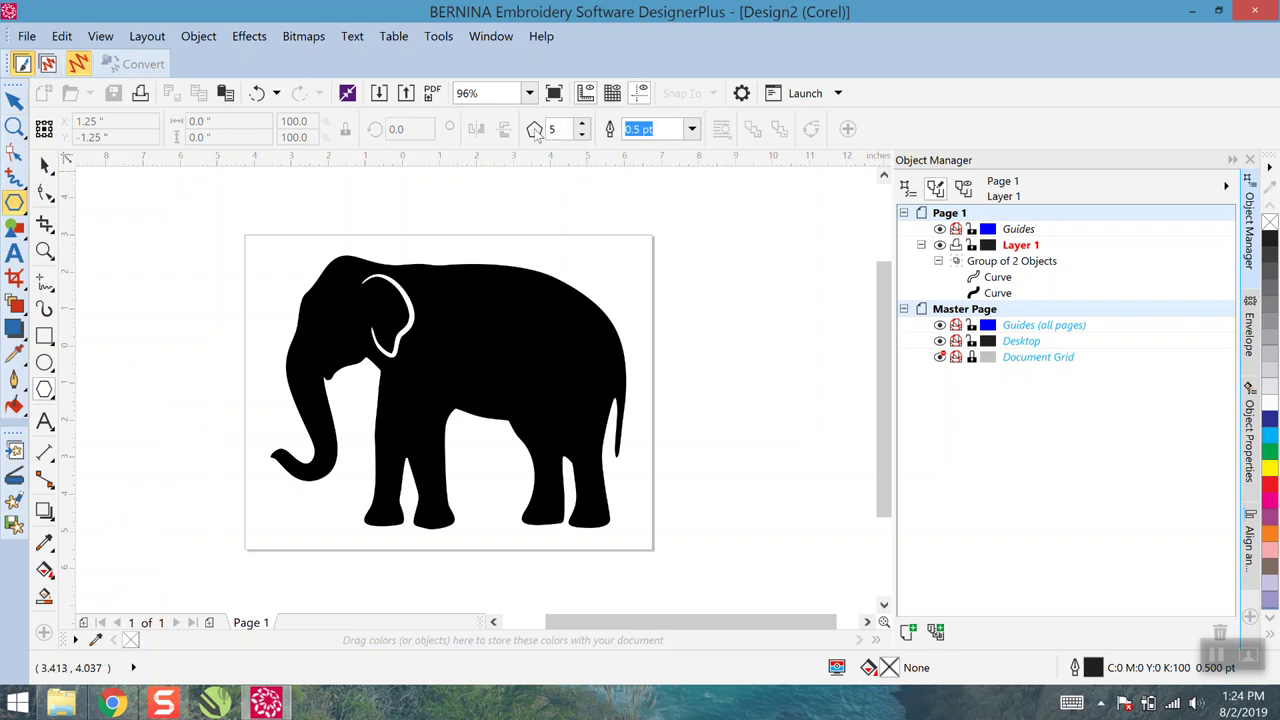
drag(682, 272, 815, 434)
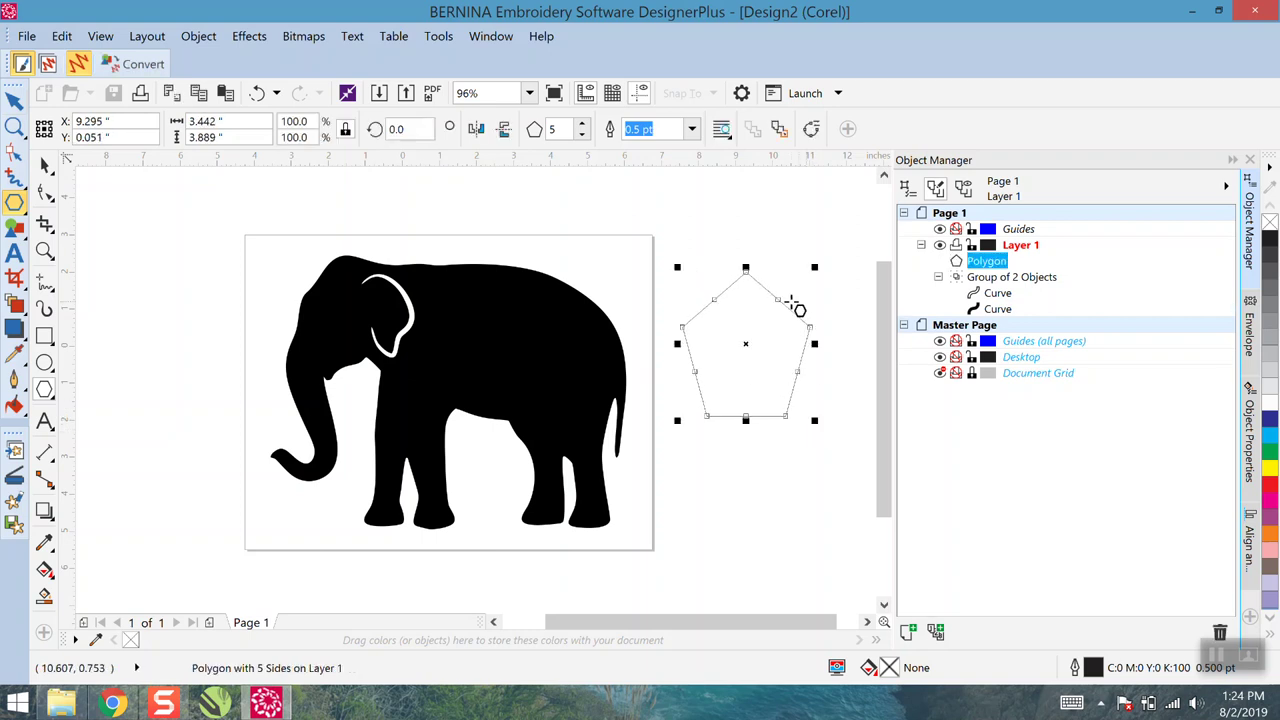
Reduce the polygon to 3 sides and stretch the triangle horizontally to about 3.58 inches wide
click(582, 134)
click(582, 134)
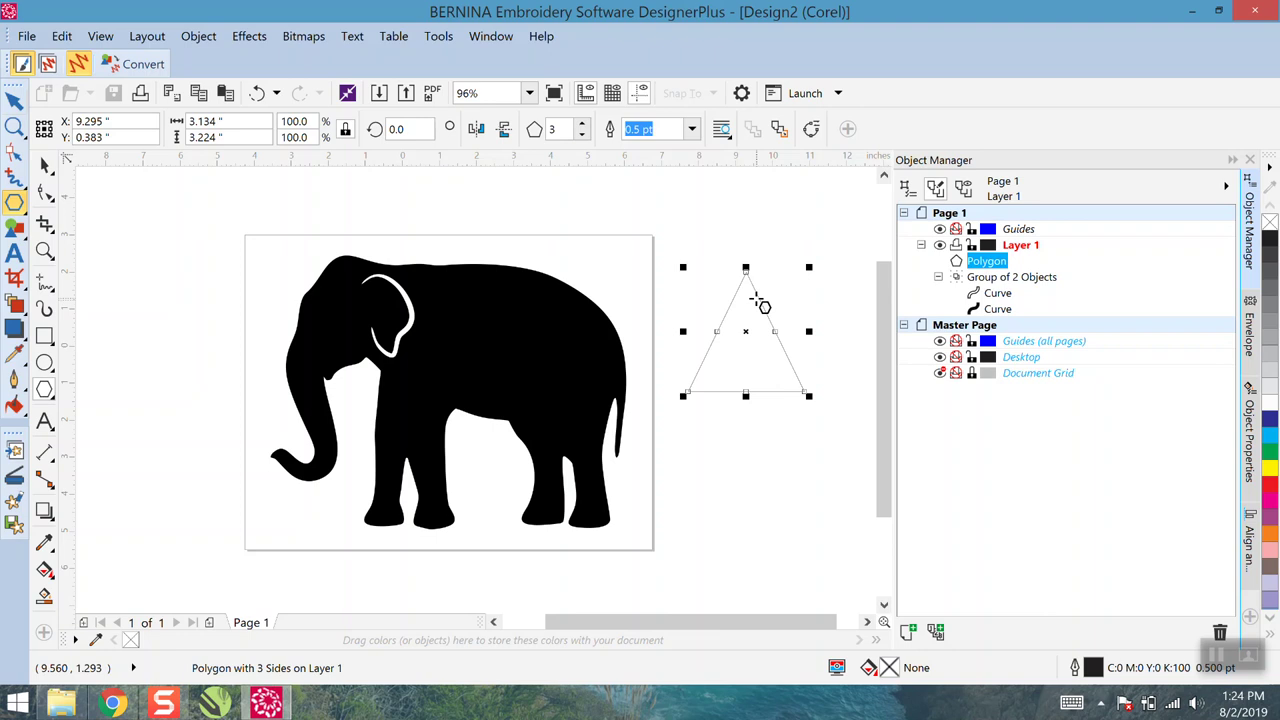
mouse_move(809, 331)
mouse_down()
mouse_move(857, 337)
mouse_move(723, 323)
mouse_move(860, 337)
mouse_move(826, 334)
mouse_up()
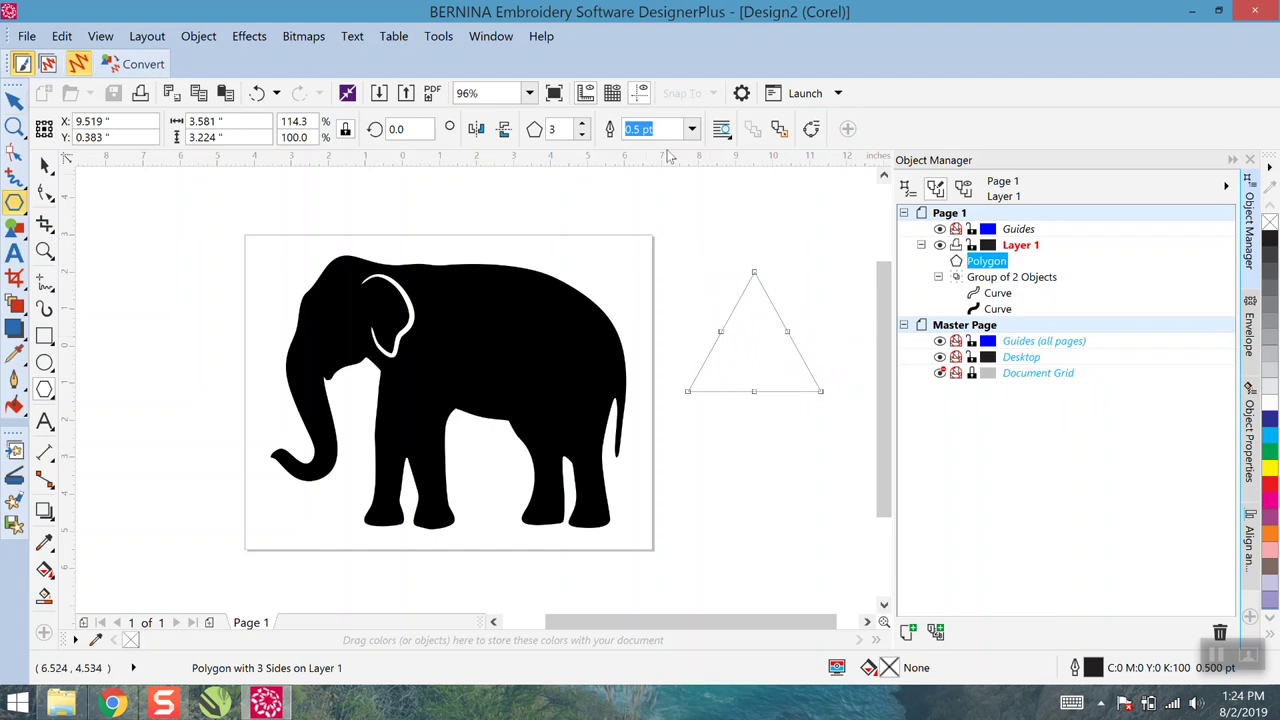
Set the polygon's number of sides to 7
click(582, 125)
click(582, 125)
click(582, 125)
click(582, 125)
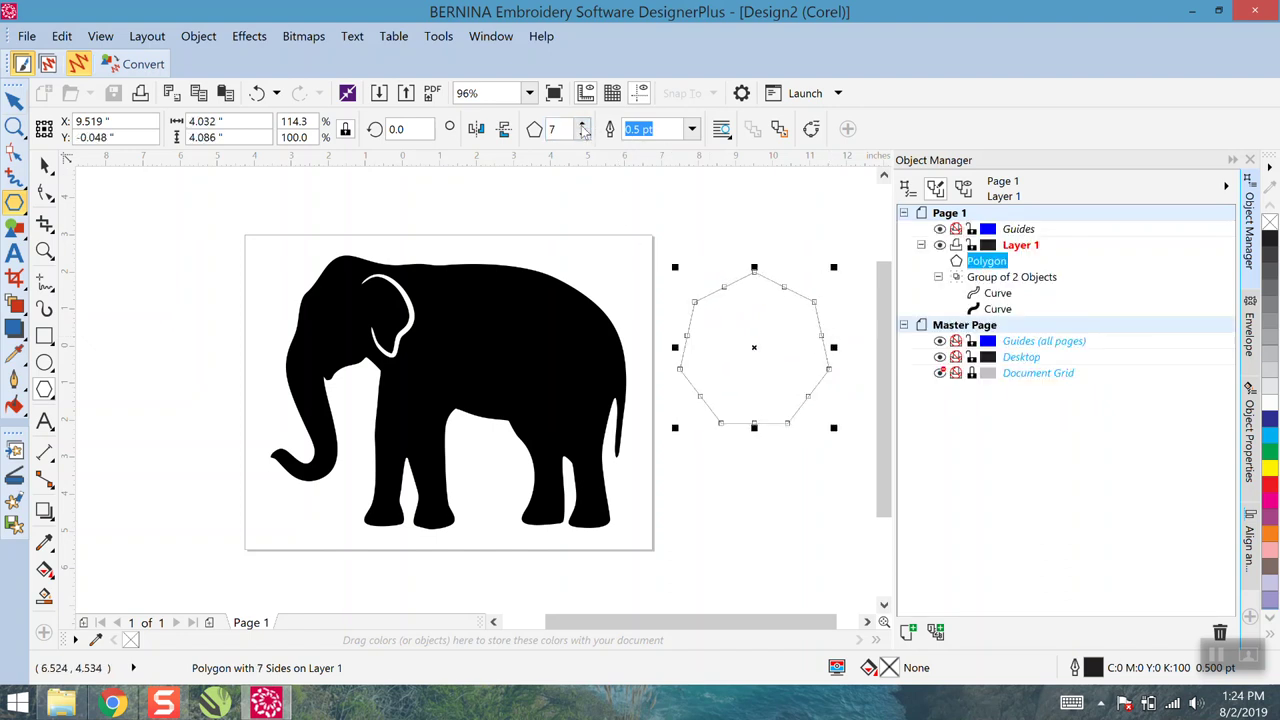
Reduce the polygon beside the page to 3 sides
click(582, 134)
click(582, 134)
click(582, 134)
click(582, 134)
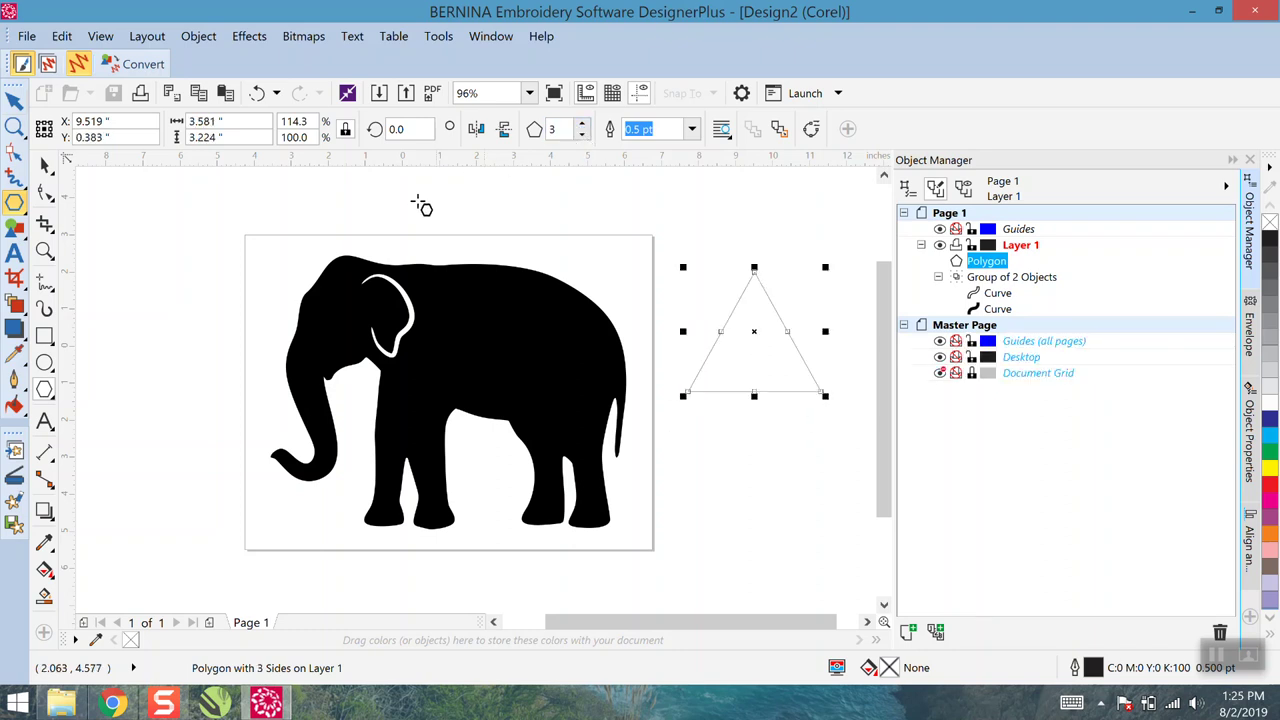
click(44, 341)
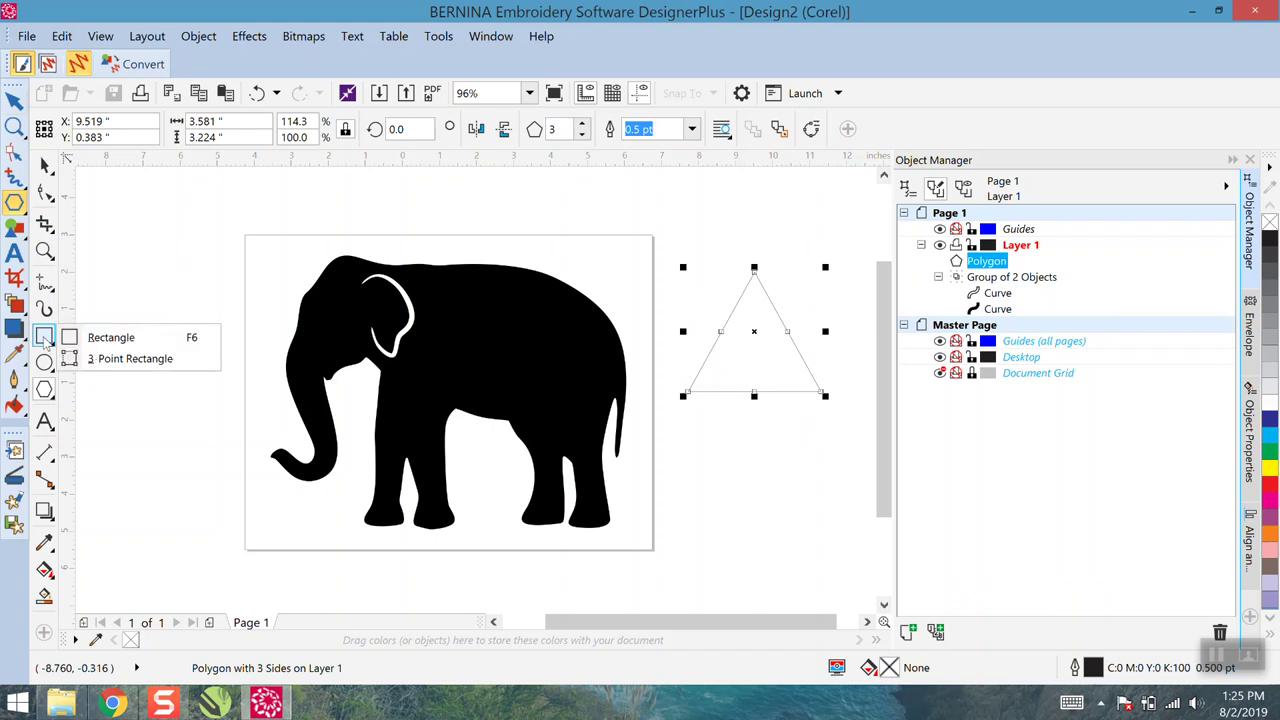
click(45, 364)
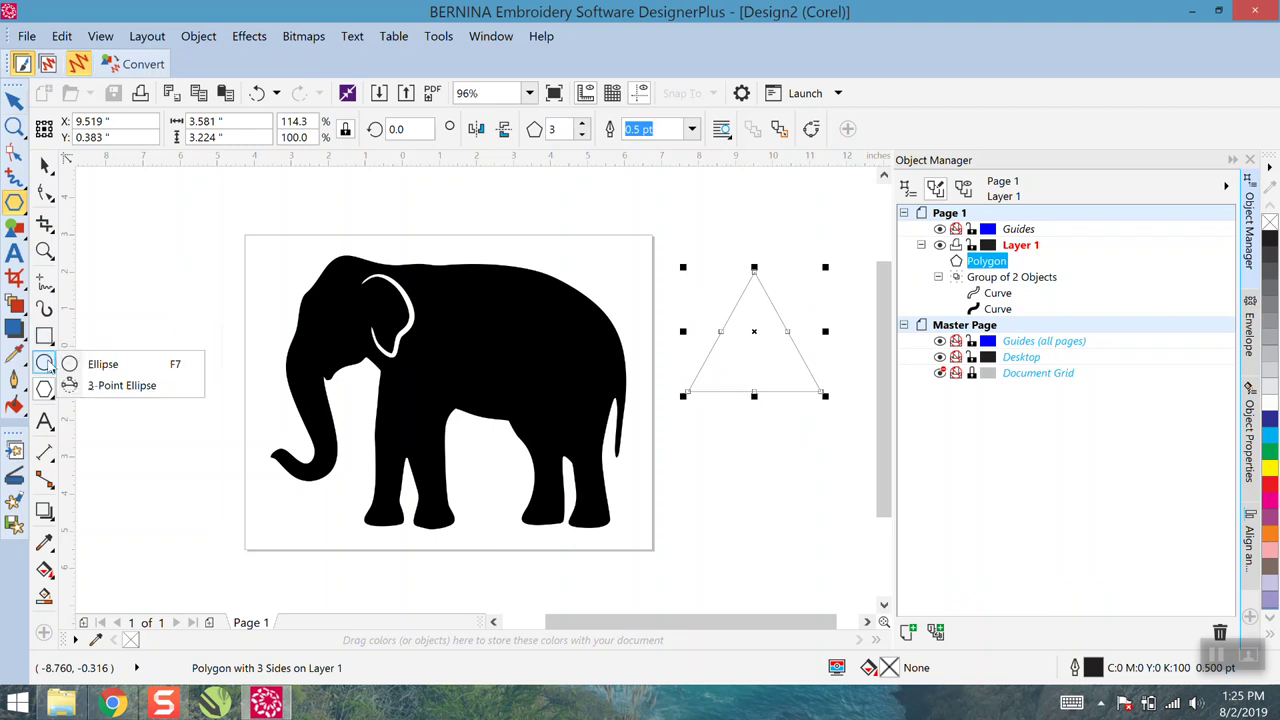
mouse_move(45, 339)
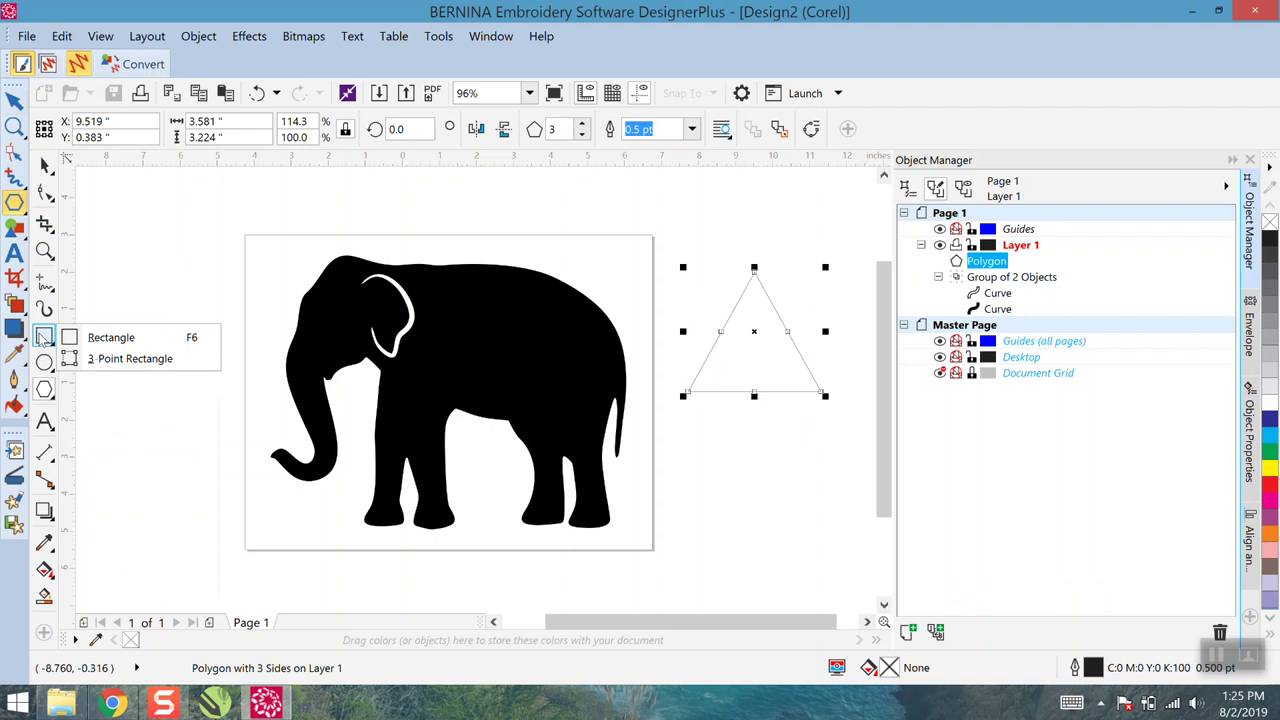
Draw a right-triangle basic shape about 1.85 by 7.84 inches in the empty area beside the elephant's trunk
mouse_move(44, 424)
mouse_move(45, 388)
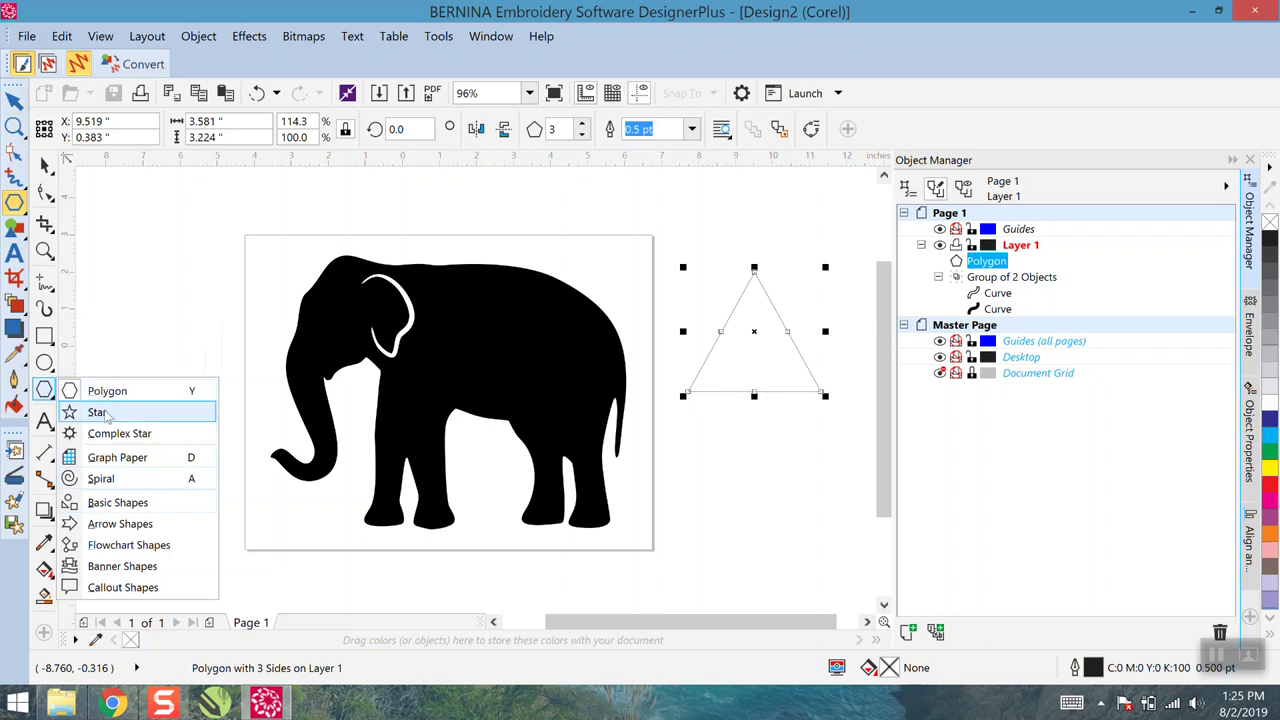
click(104, 503)
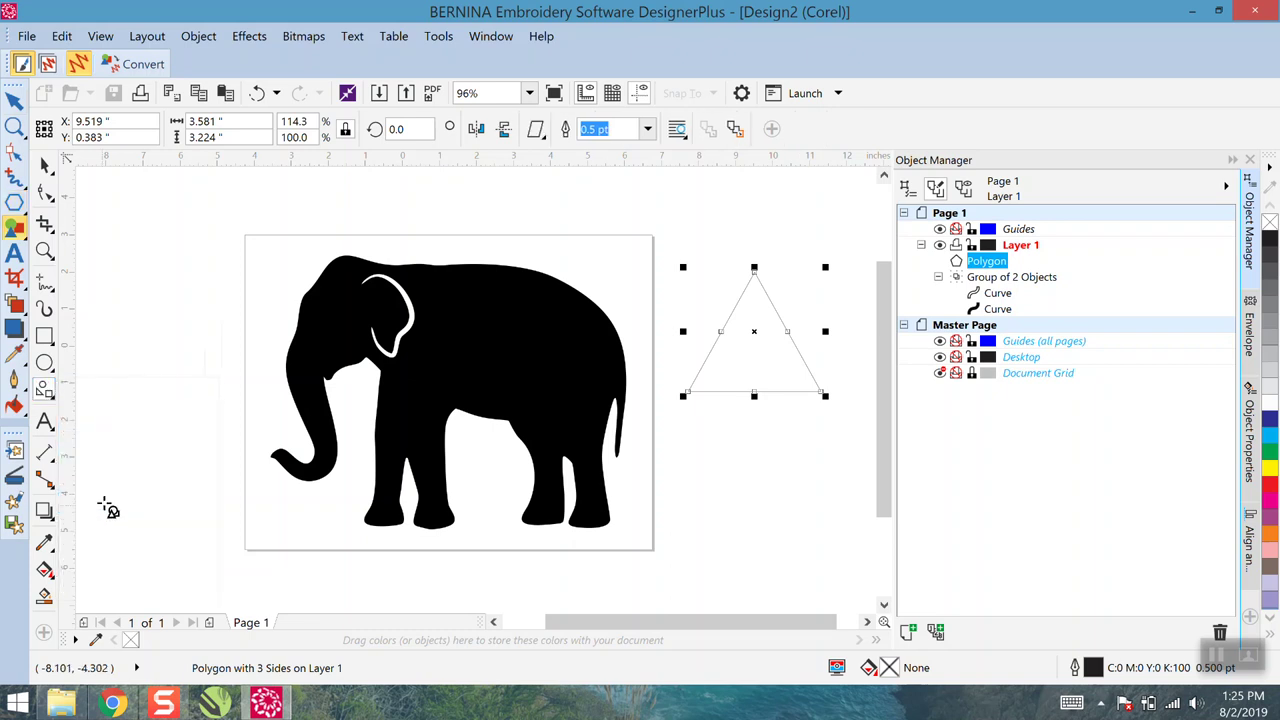
click(537, 130)
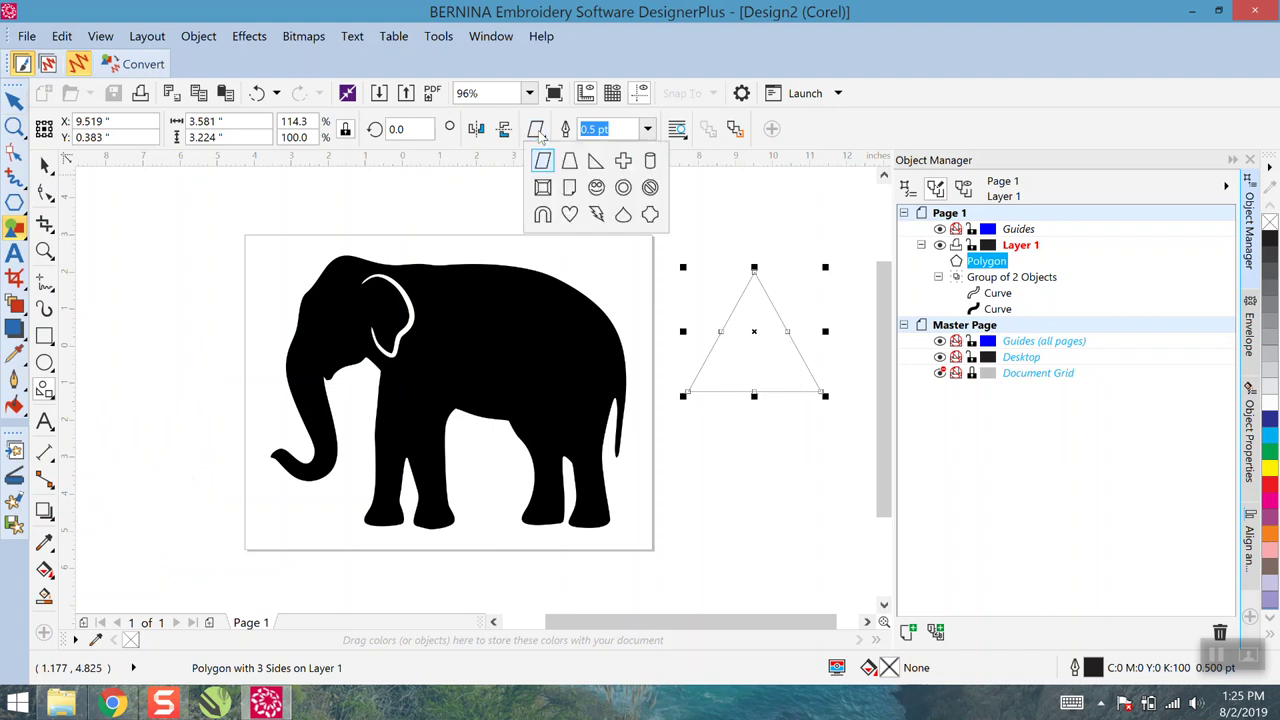
click(594, 165)
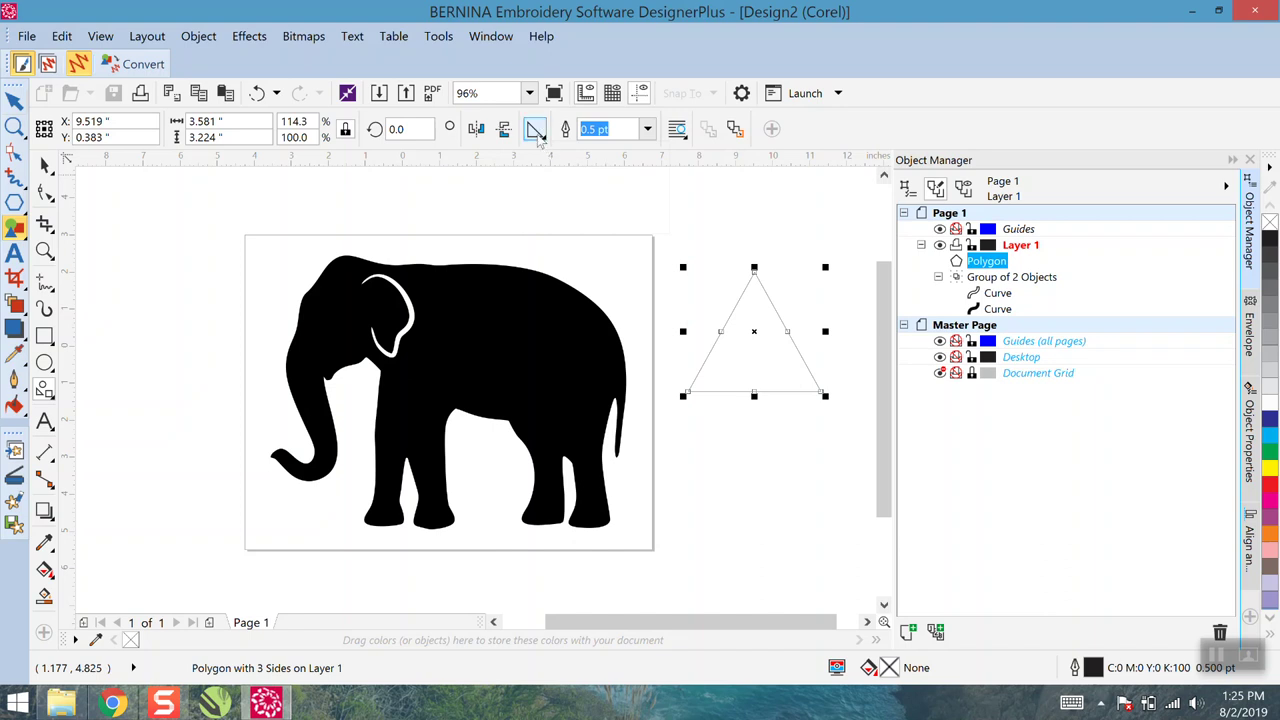
drag(136, 252, 208, 543)
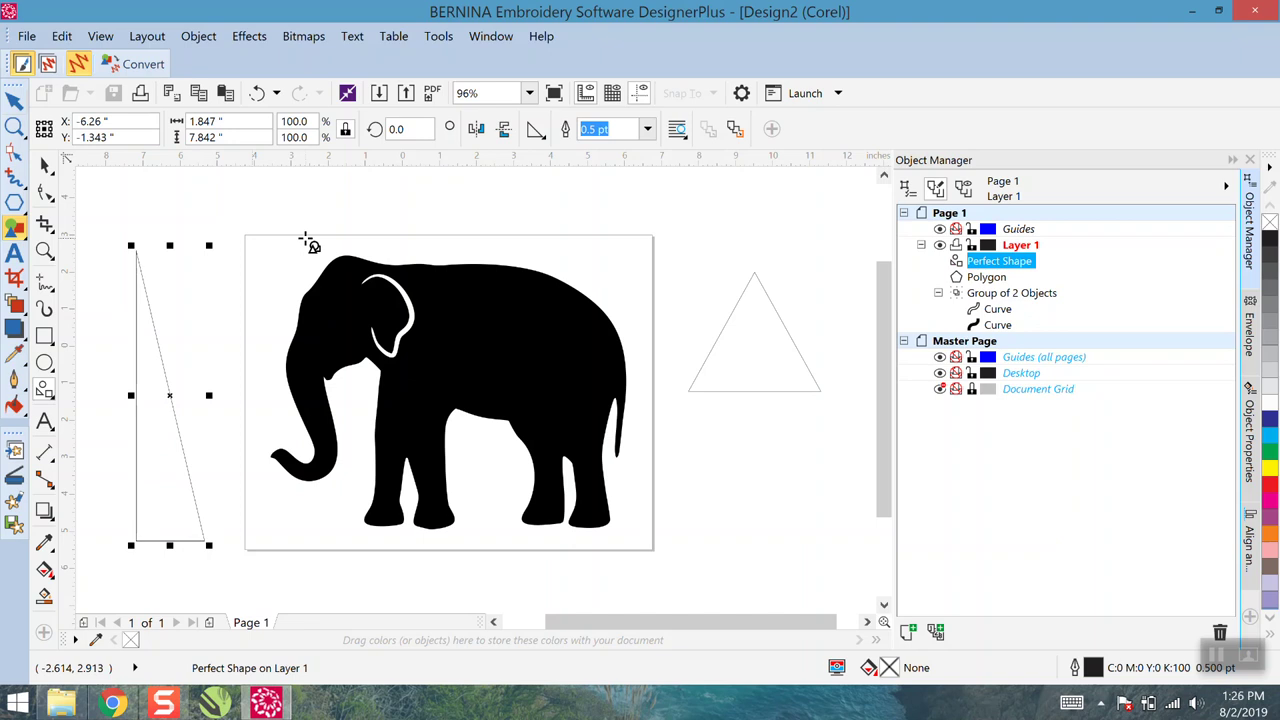
Give the selected right triangle a yellow outline using the Pick tool and colour palette
click(54, 174)
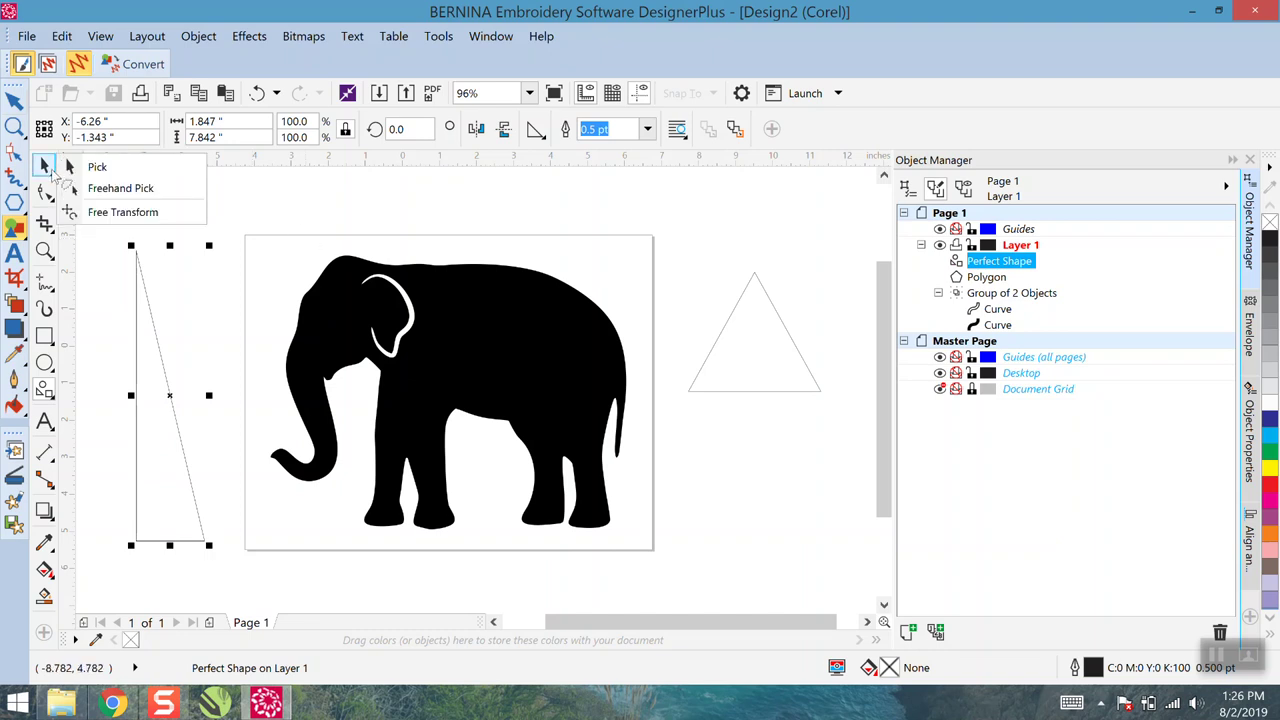
click(70, 170)
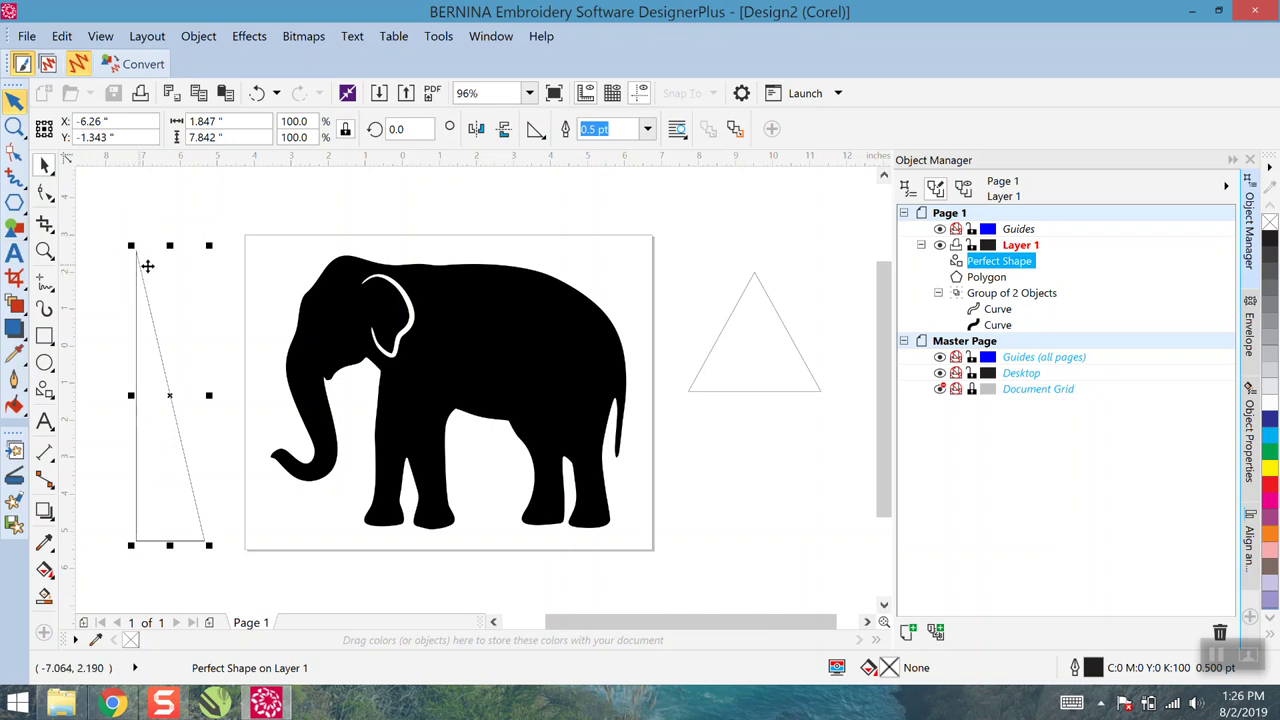
right_click(1271, 474)
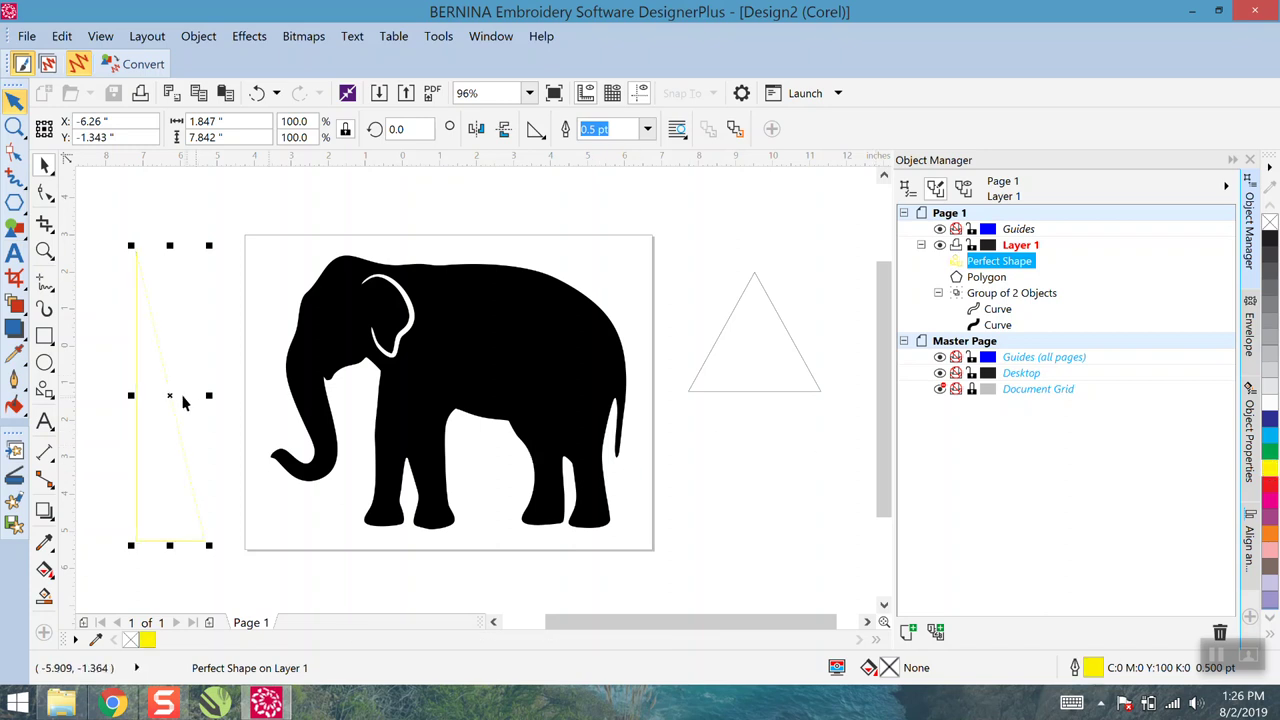
Move the yellow triangle over the elephant's rump and tail, centred at about X 5.946, Y 0.753 inches
drag(169, 397, 514, 347)
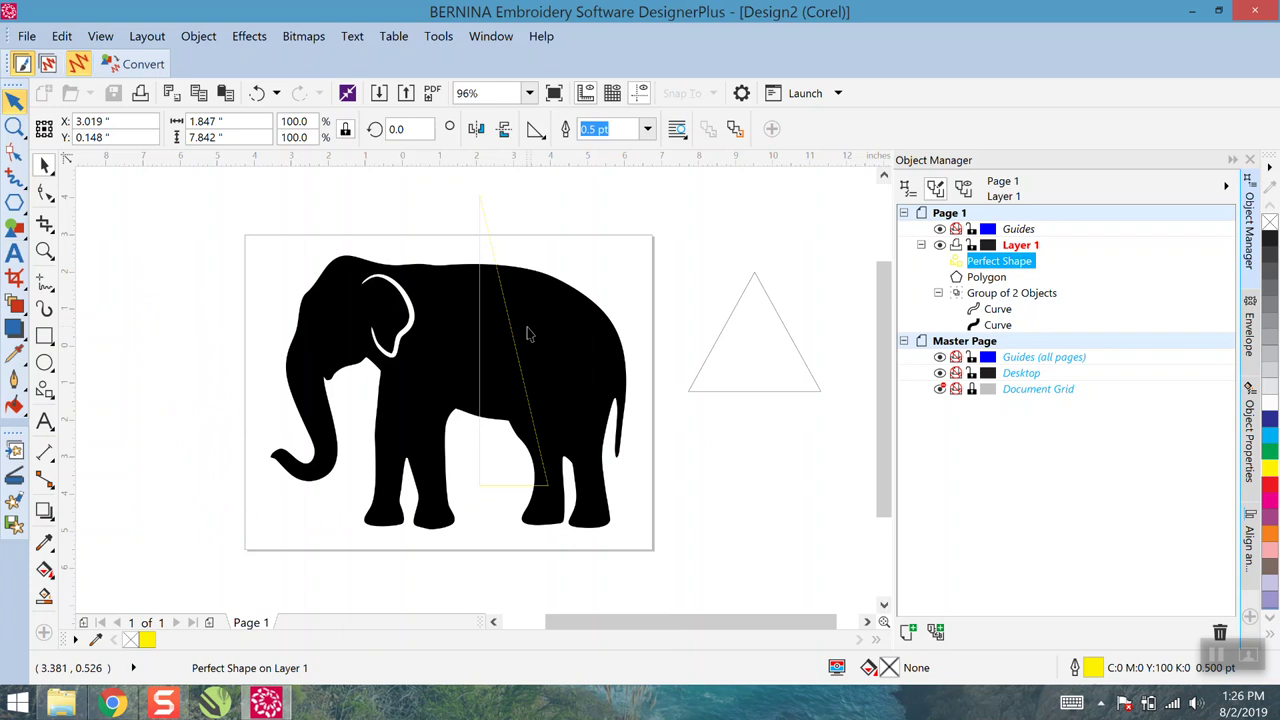
click(44, 165)
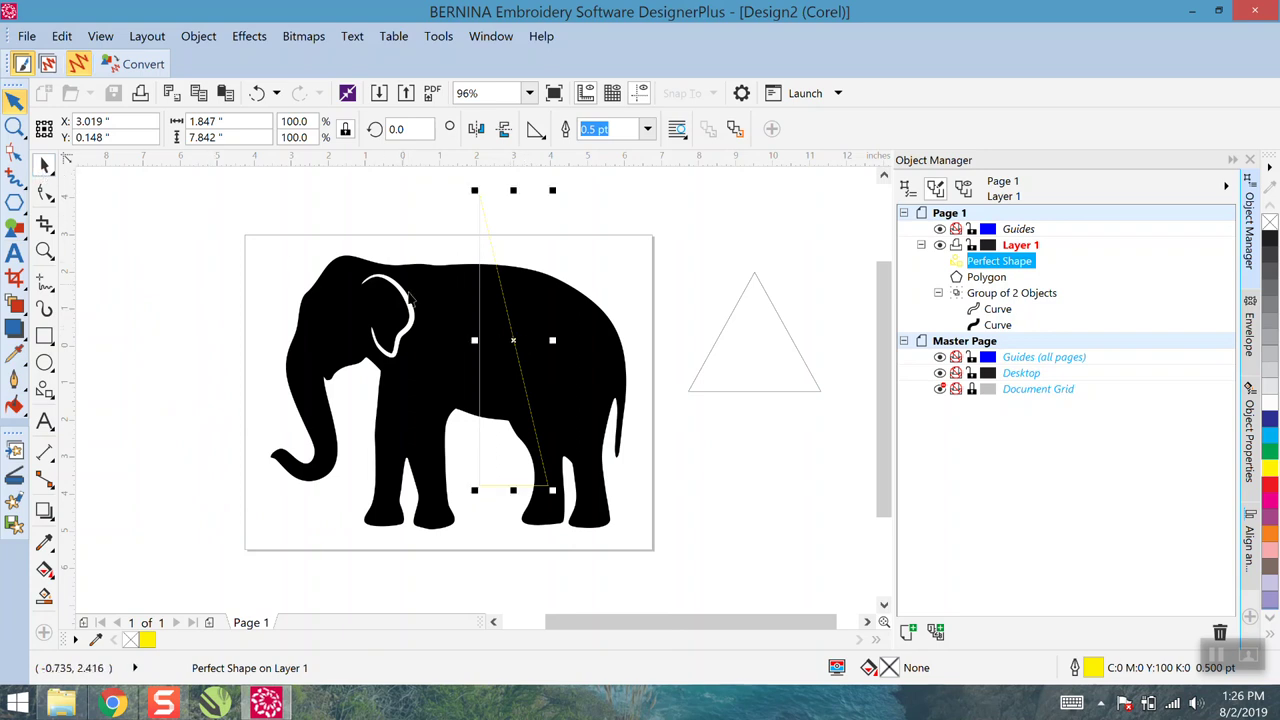
drag(513, 339, 629, 328)
drag(633, 325, 622, 318)
Rotate the yellow triangle counterclockwise by about 6.4 degrees so it spans the elephant's rump and tail
click(622, 318)
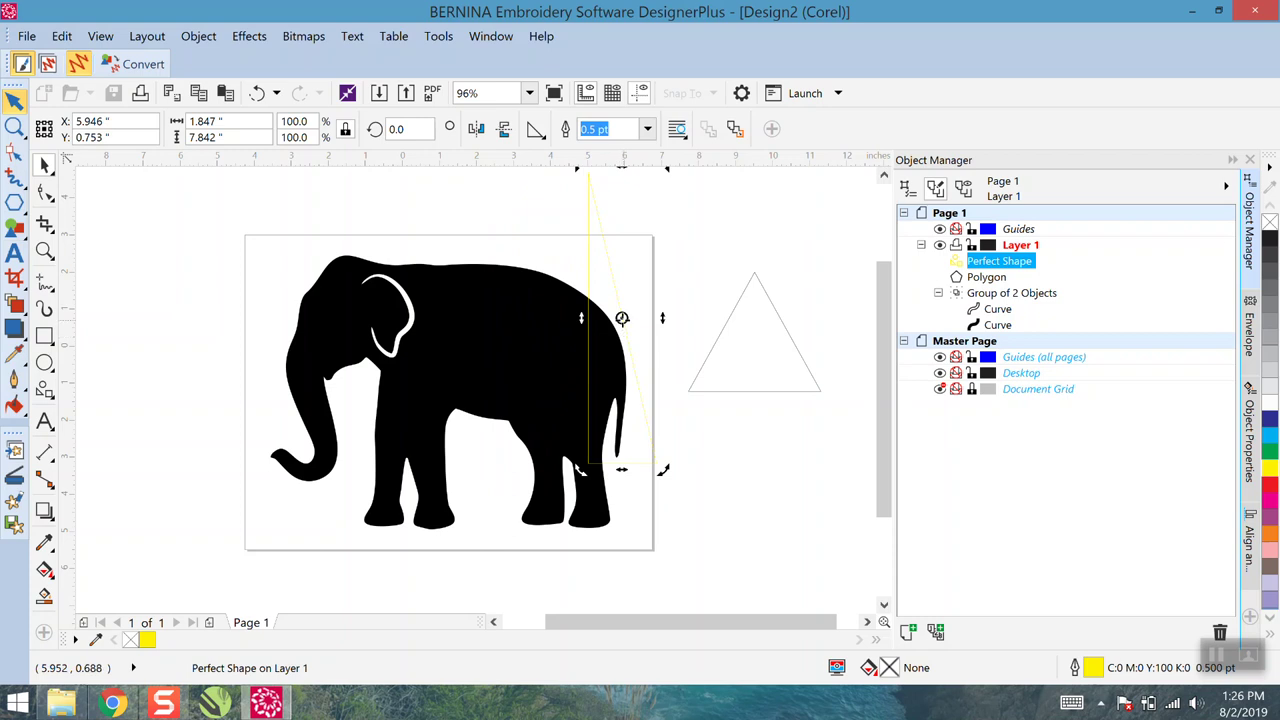
scroll(631, 351, down, 2)
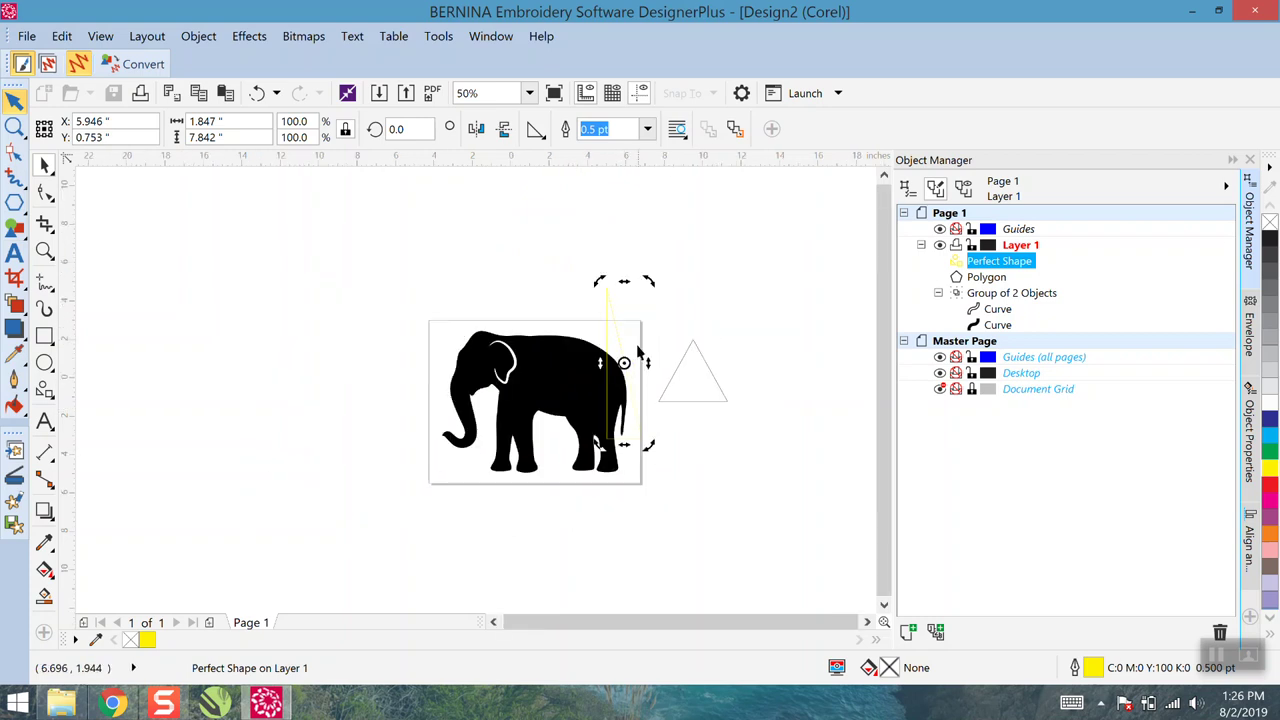
scroll(636, 355, up, 2)
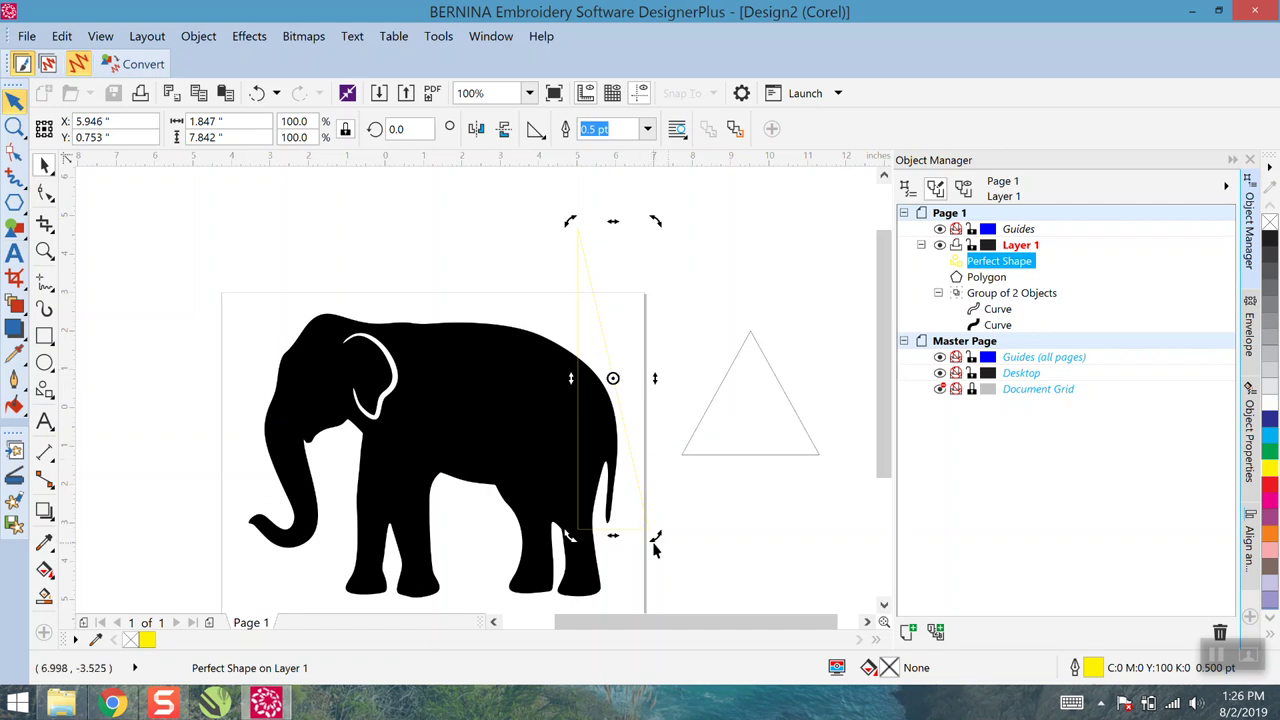
mouse_move(657, 531)
mouse_down()
mouse_move(666, 520)
mouse_move(670, 530)
mouse_up()
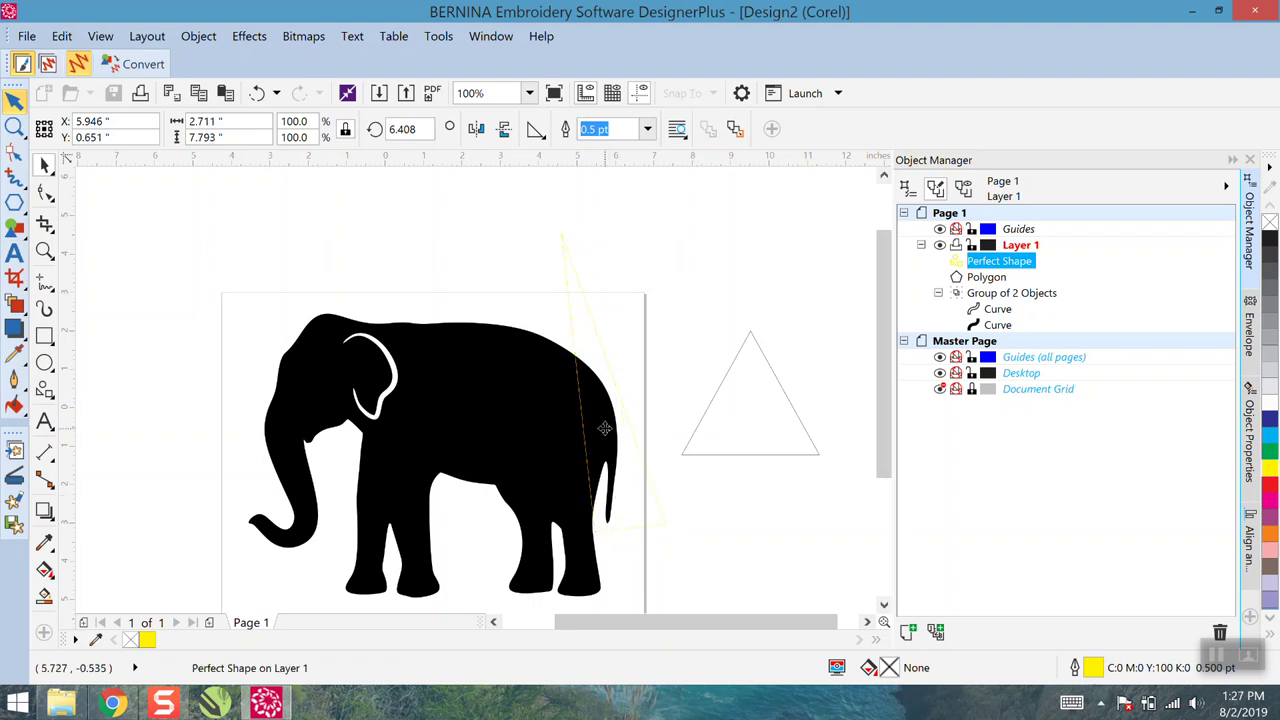
click(611, 521)
Smart Fill the part of the elephant inside the yellow triangle with teal #0FA6C4 and no outline
scroll(611, 521, up, 2)
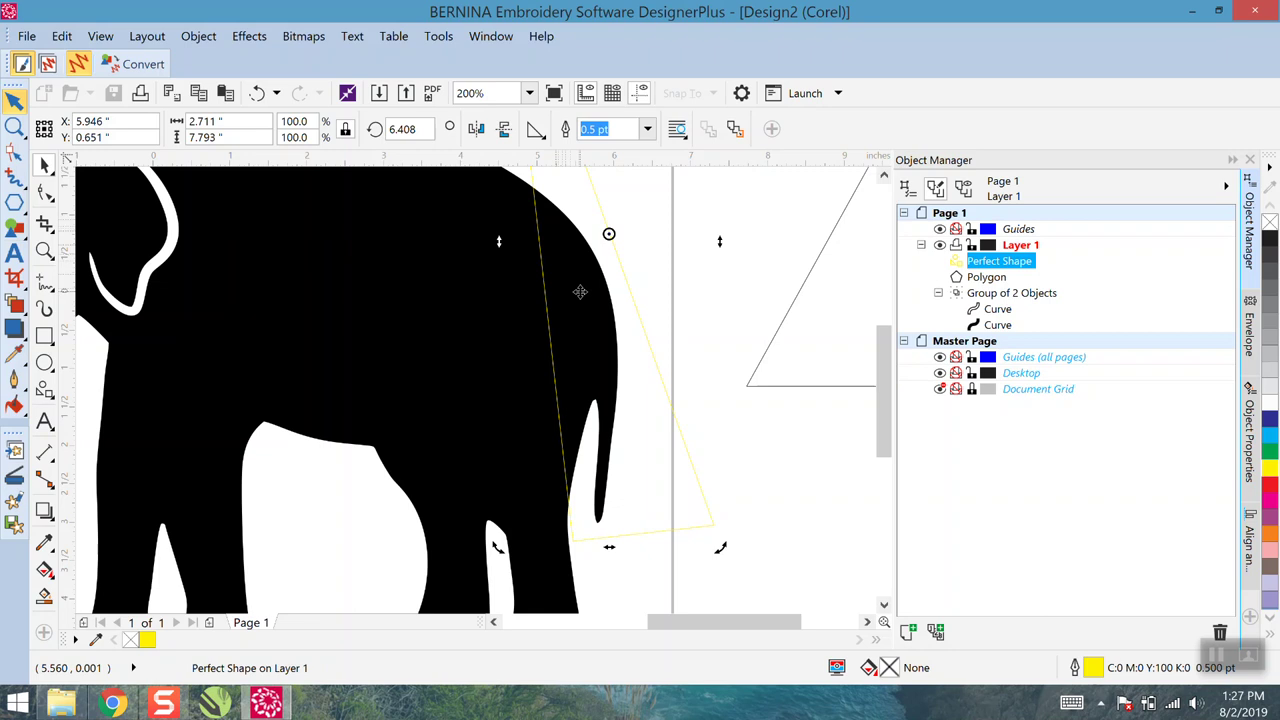
click(44, 597)
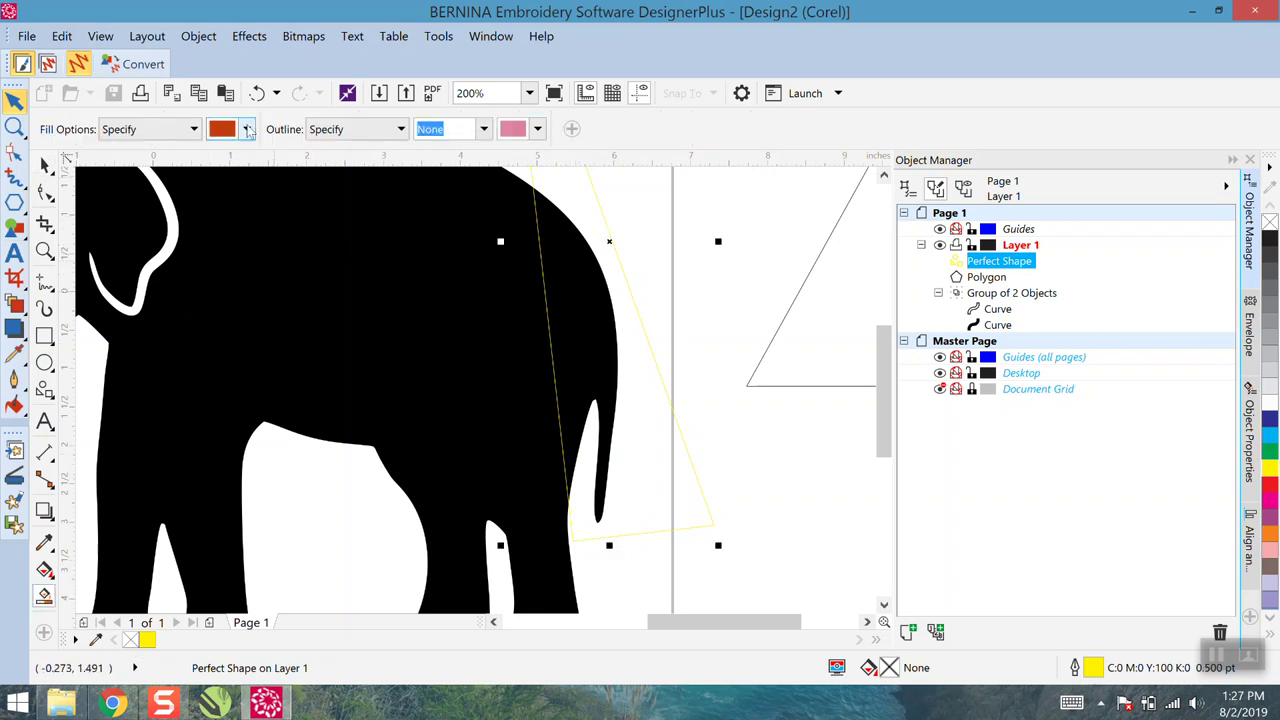
click(247, 130)
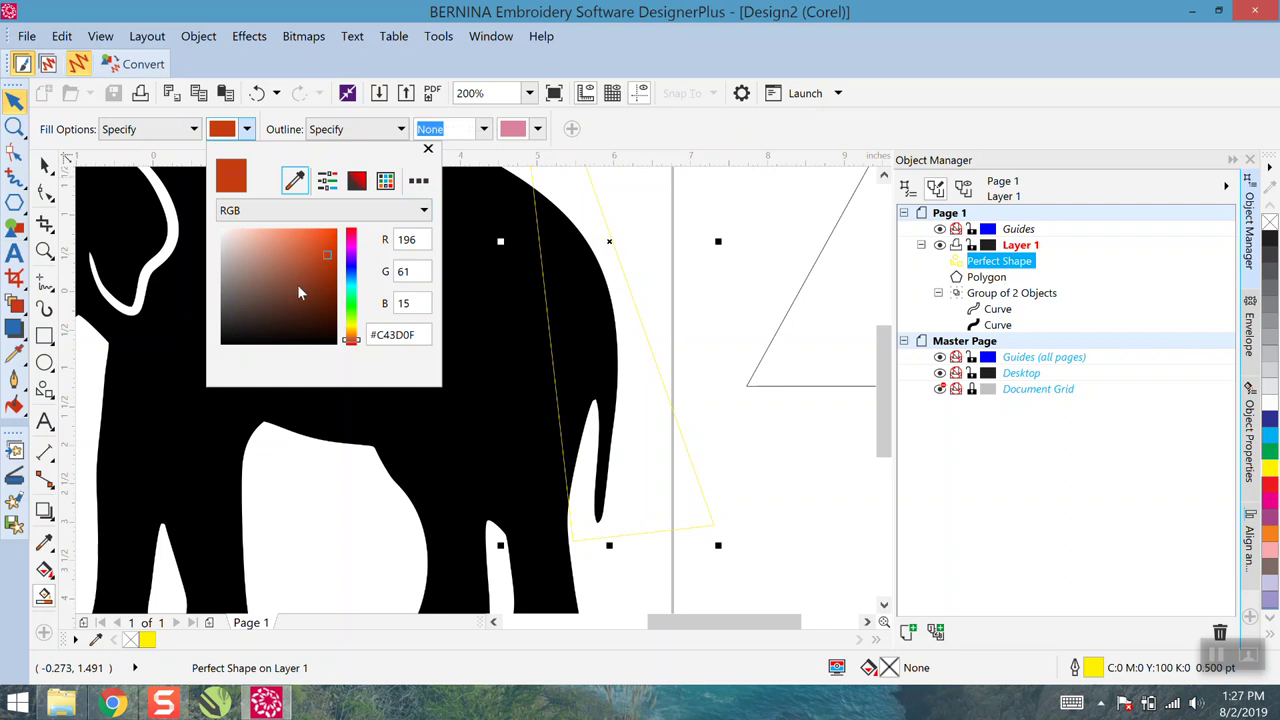
click(351, 284)
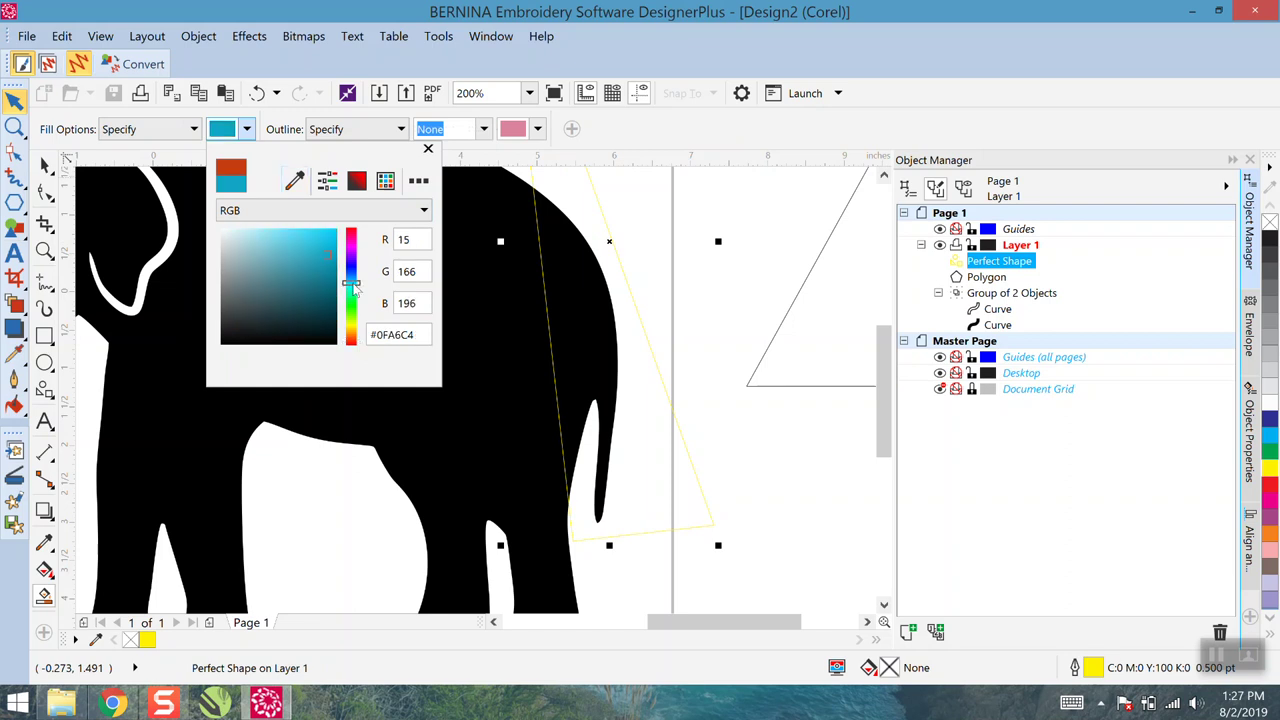
click(595, 344)
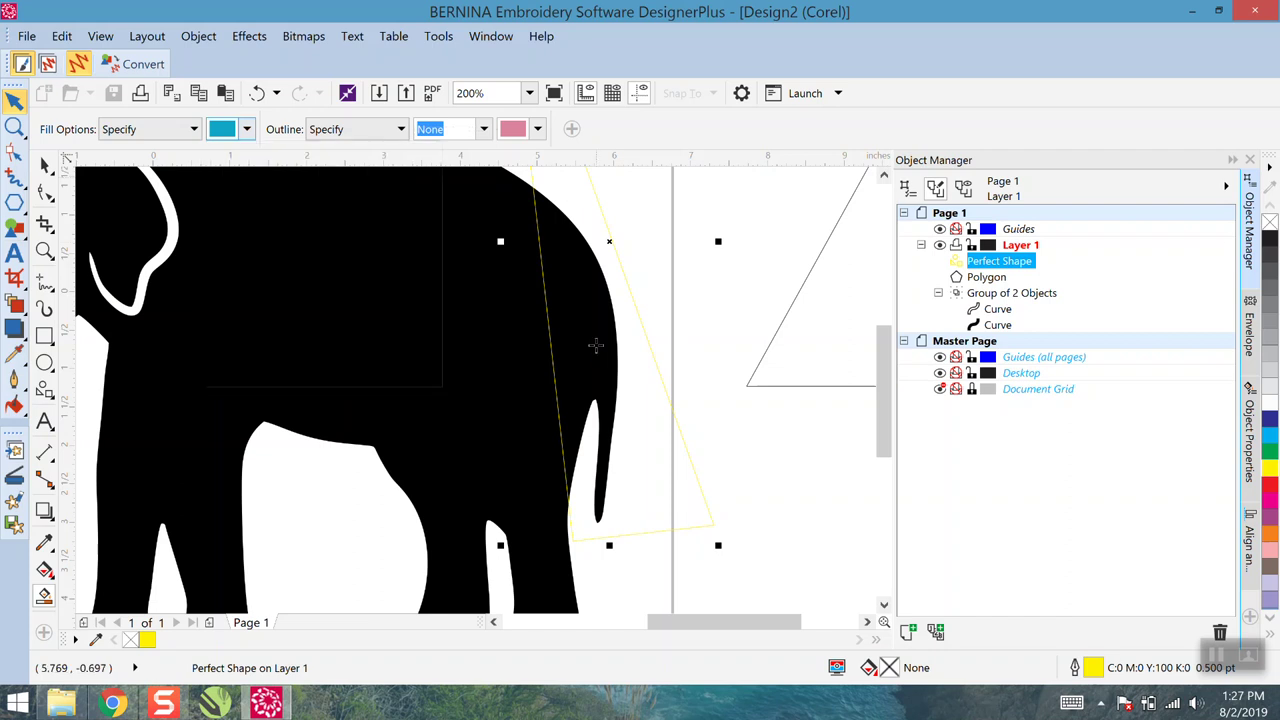
click(582, 297)
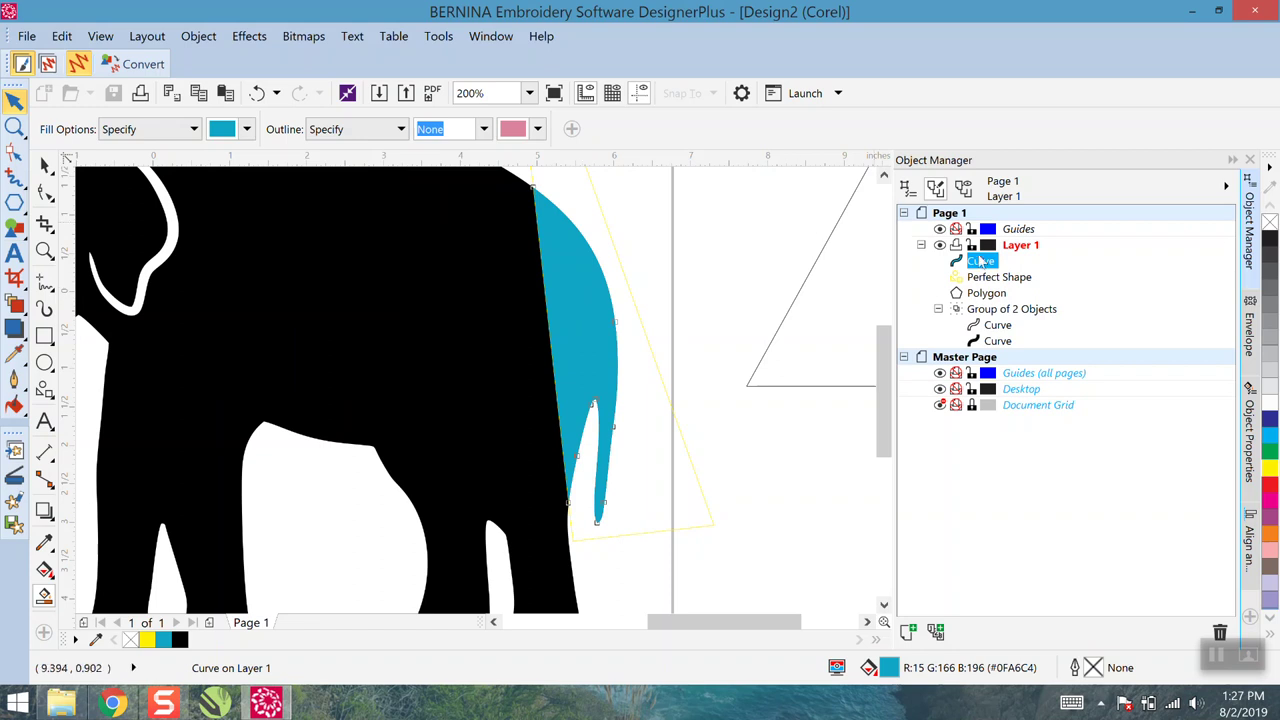
Mirror the yellow triangle horizontally and vertically, and move it over the body against the teal section's straight edge
scroll(377, 271, down, 3)
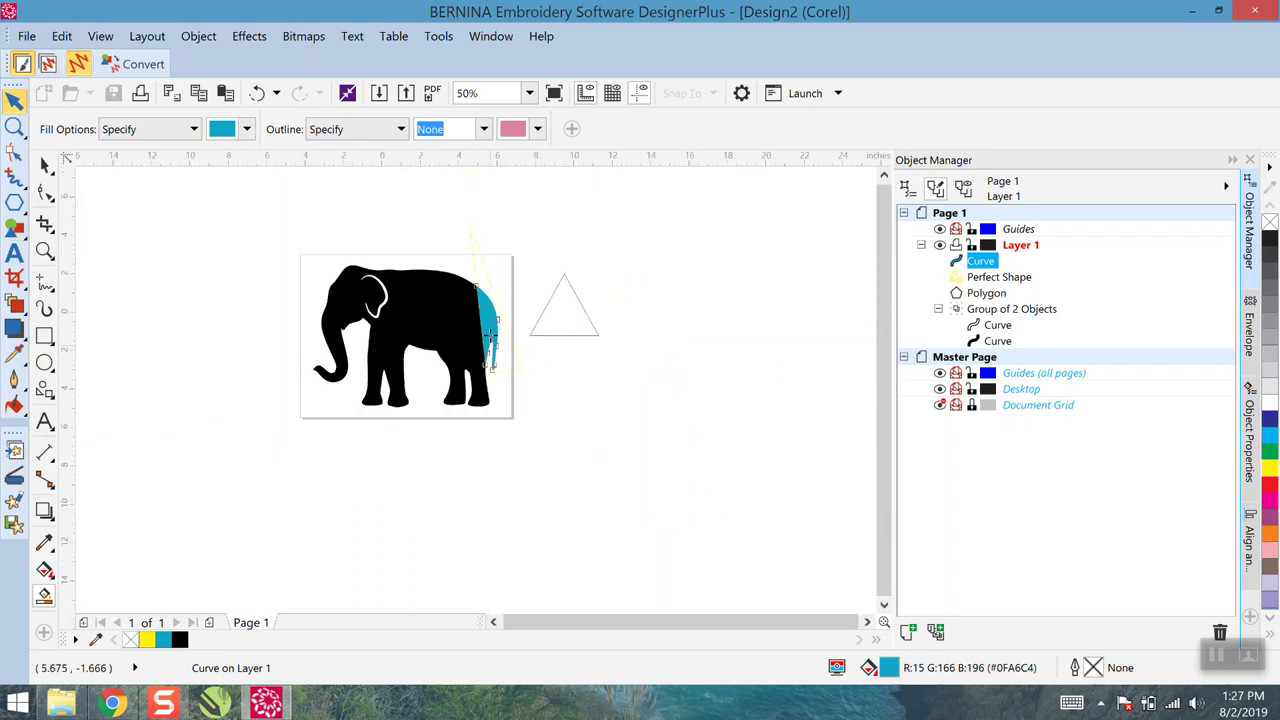
scroll(486, 265, up, 1)
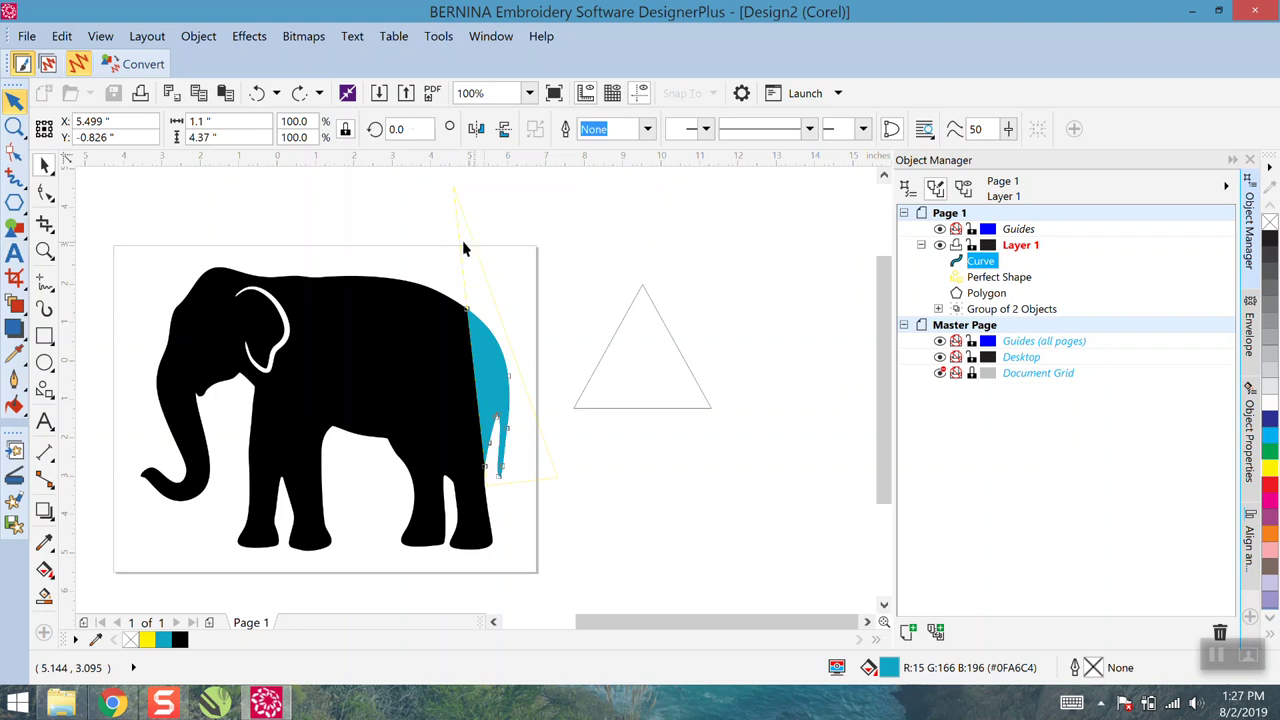
click(44, 165)
click(457, 204)
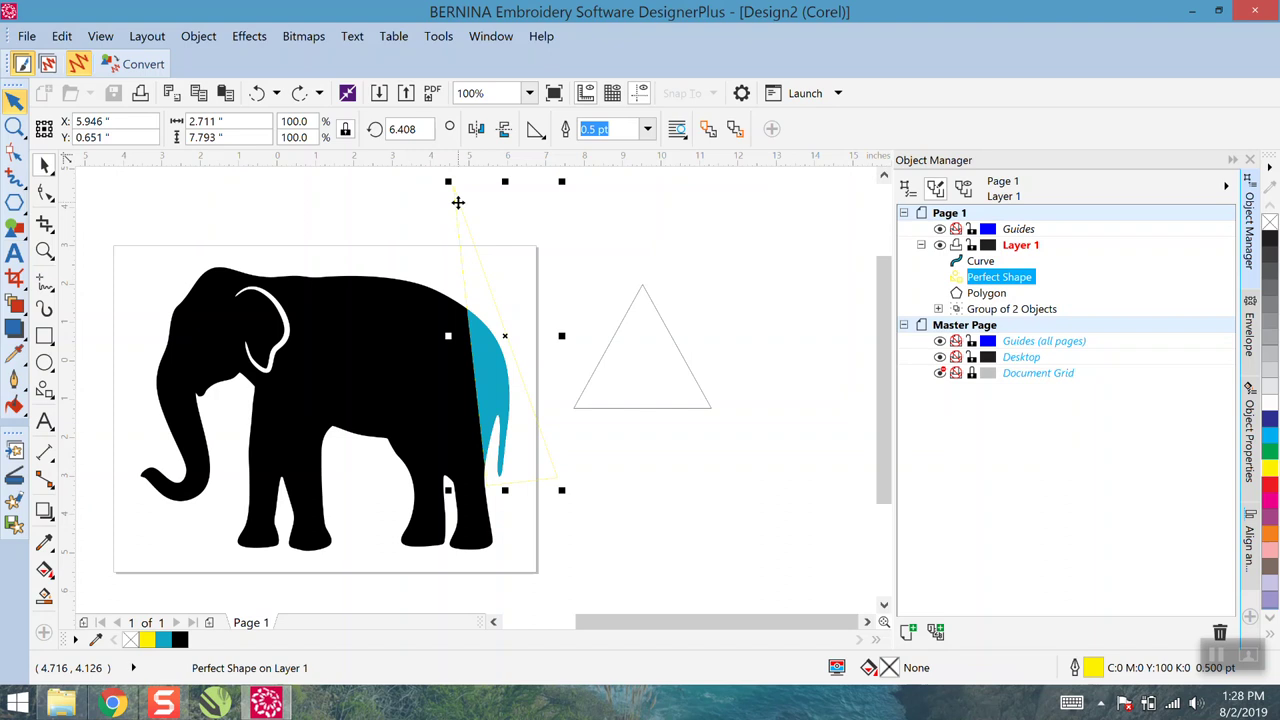
click(478, 130)
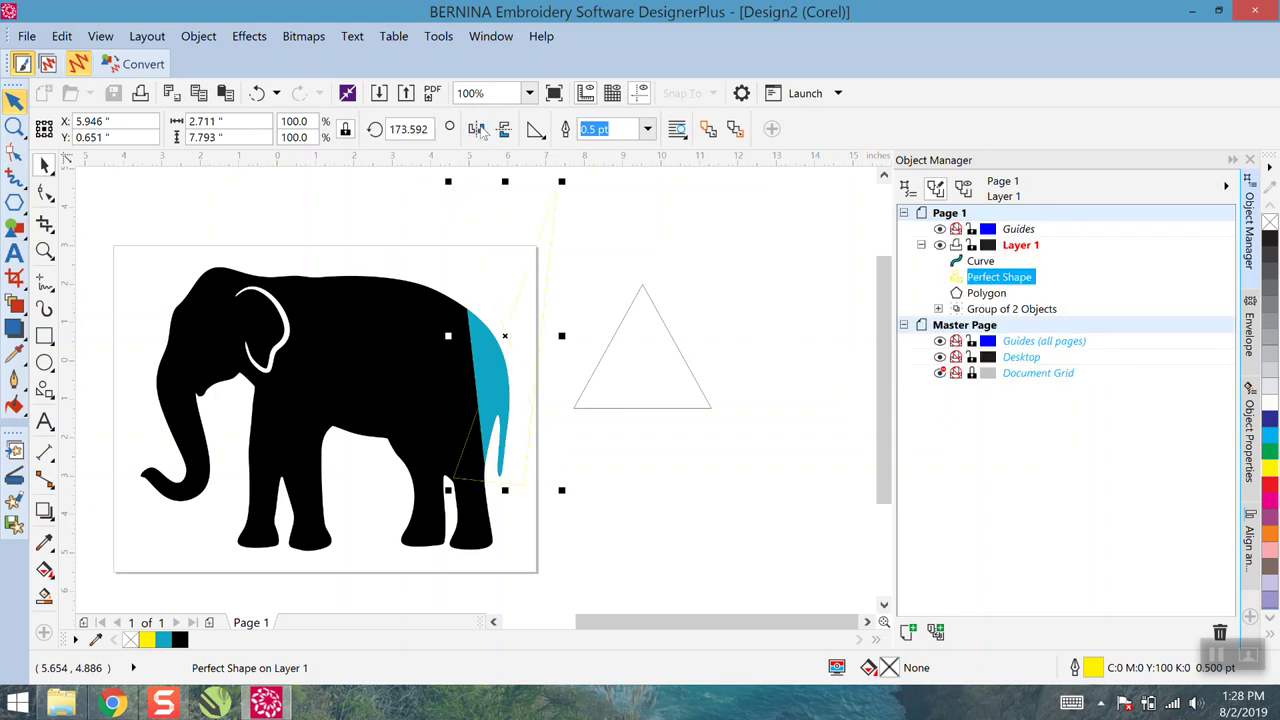
click(510, 131)
mouse_move(504, 336)
mouse_down()
mouse_move(467, 360)
mouse_move(437, 357)
mouse_up()
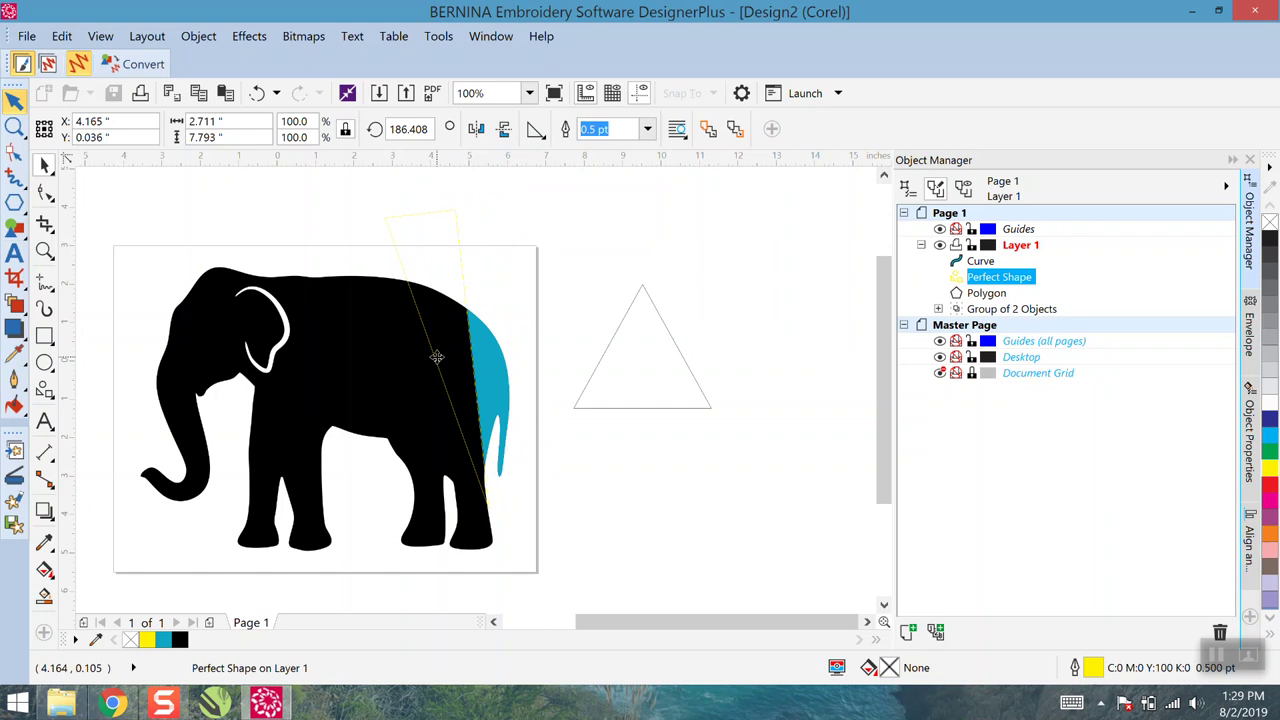
Smart Fill the body area inside the flipped triangle with blue #0F67C4 and no outline
click(45, 597)
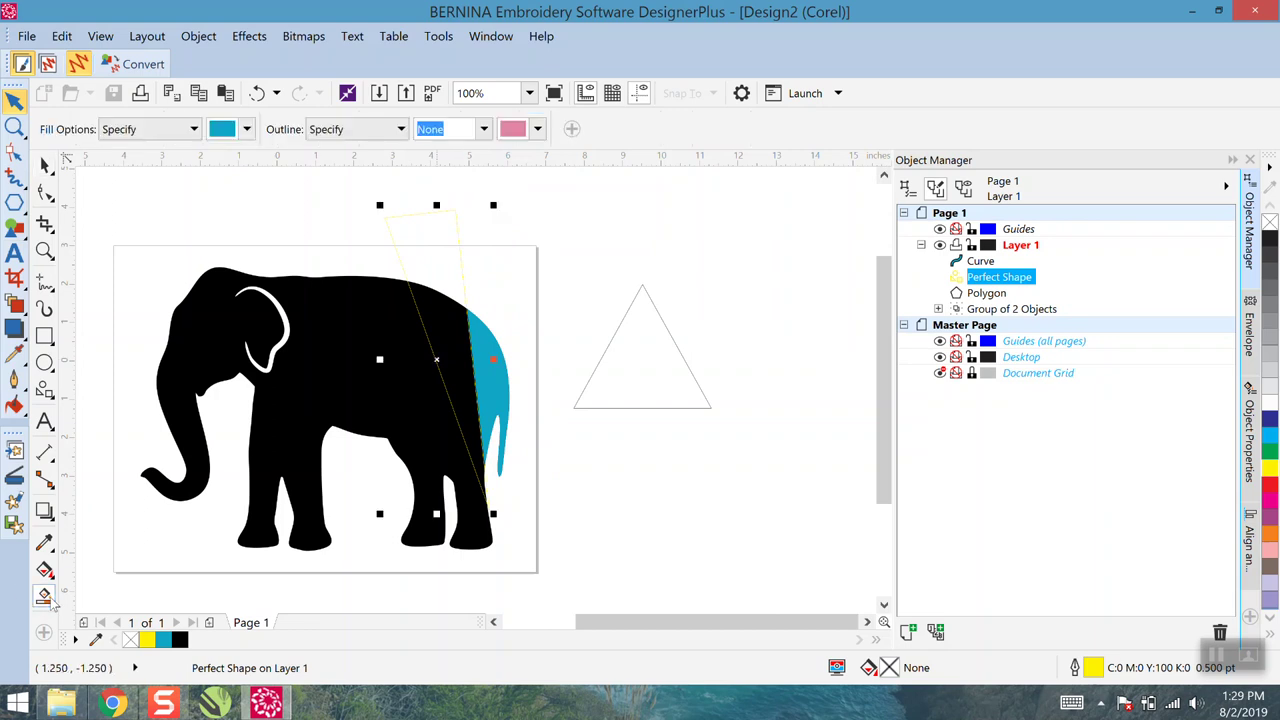
click(246, 129)
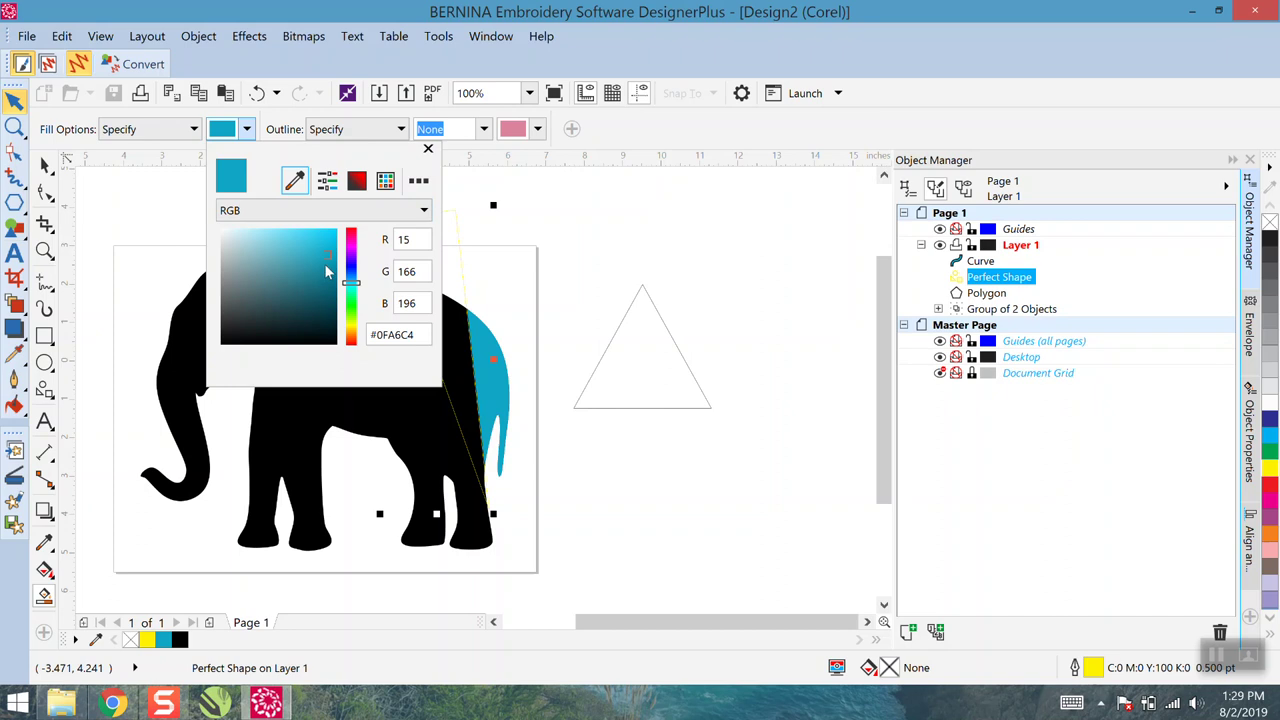
click(349, 276)
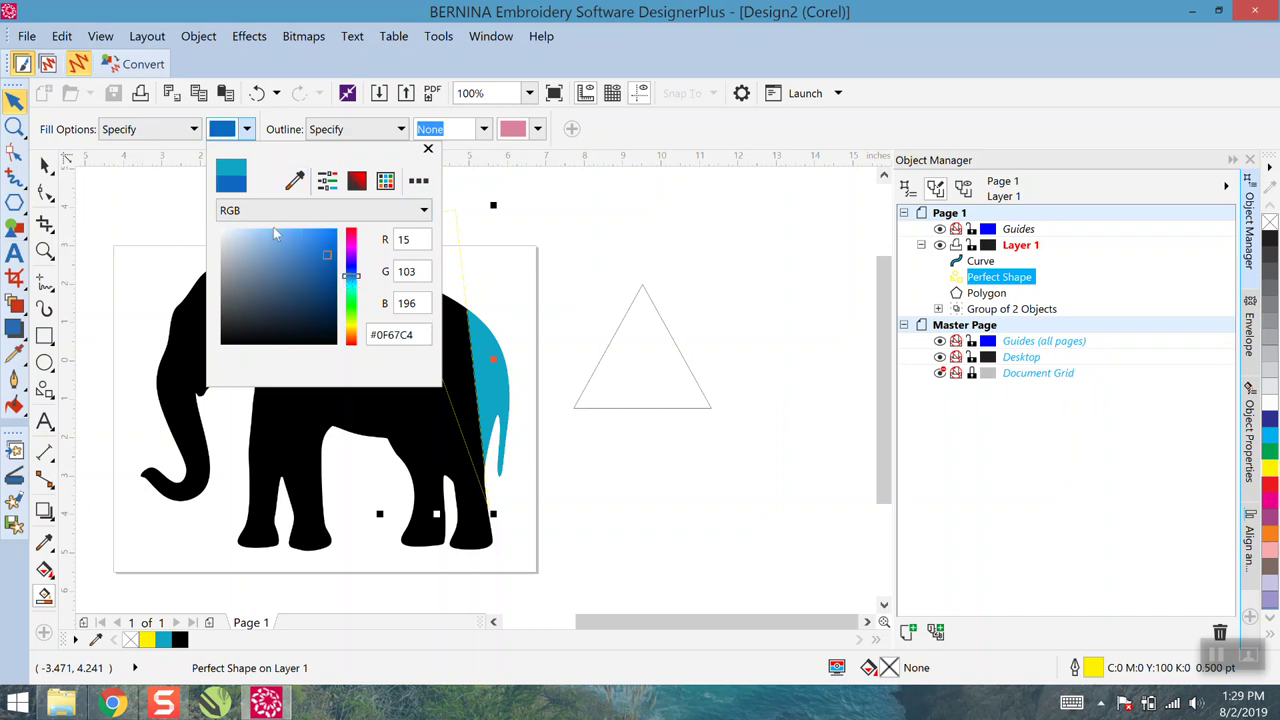
click(453, 368)
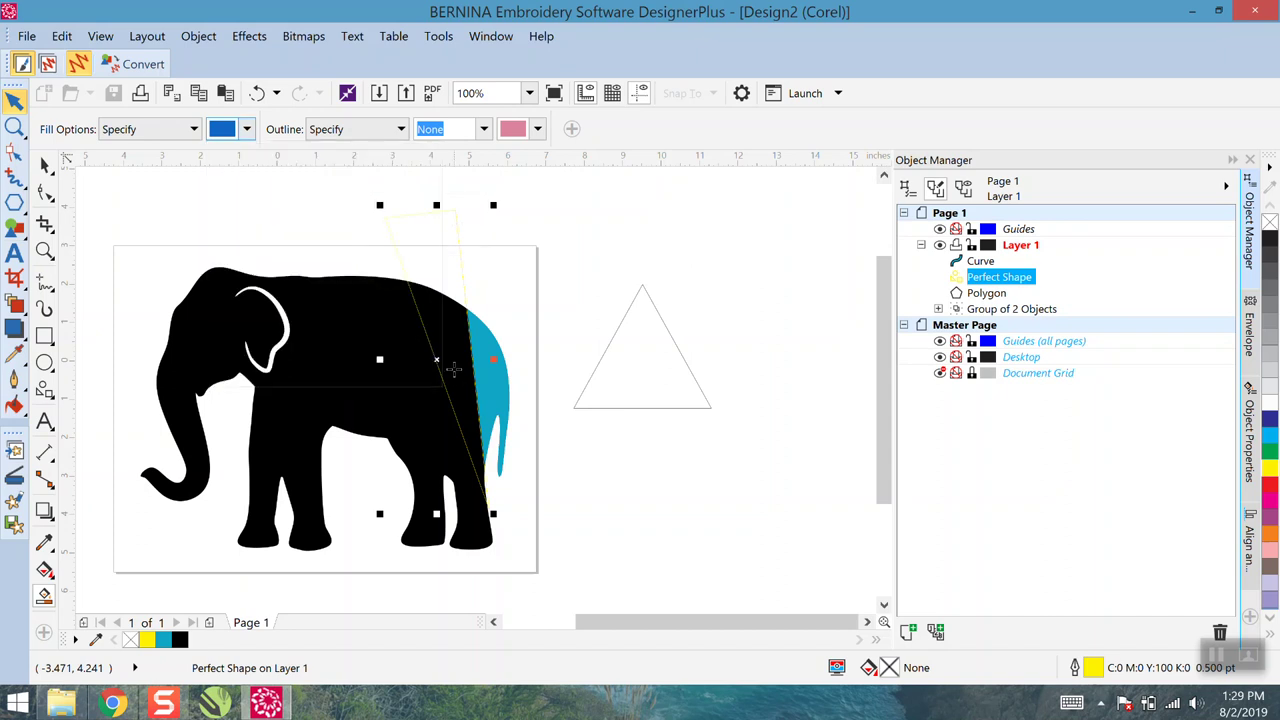
click(453, 368)
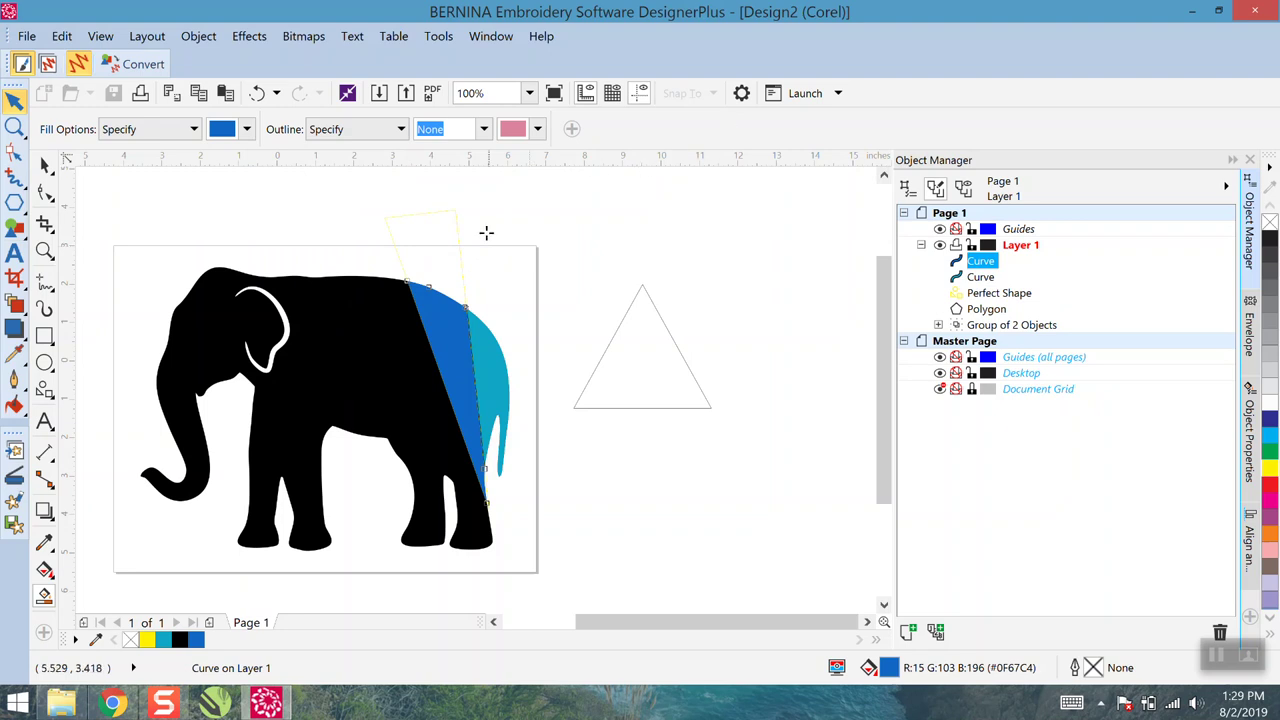
click(47, 163)
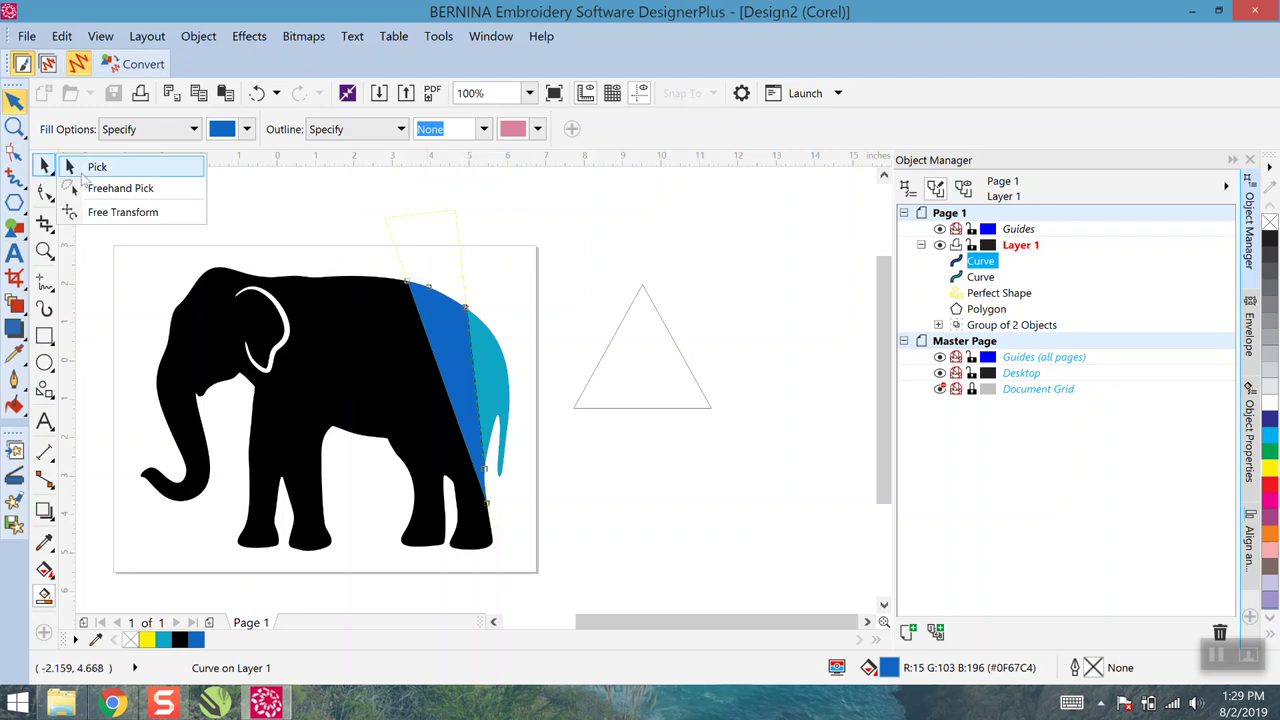
Shift the narrow yellow triangle toward the elephant's head, away from the blue section, and mirror it vertically
click(75, 166)
click(316, 221)
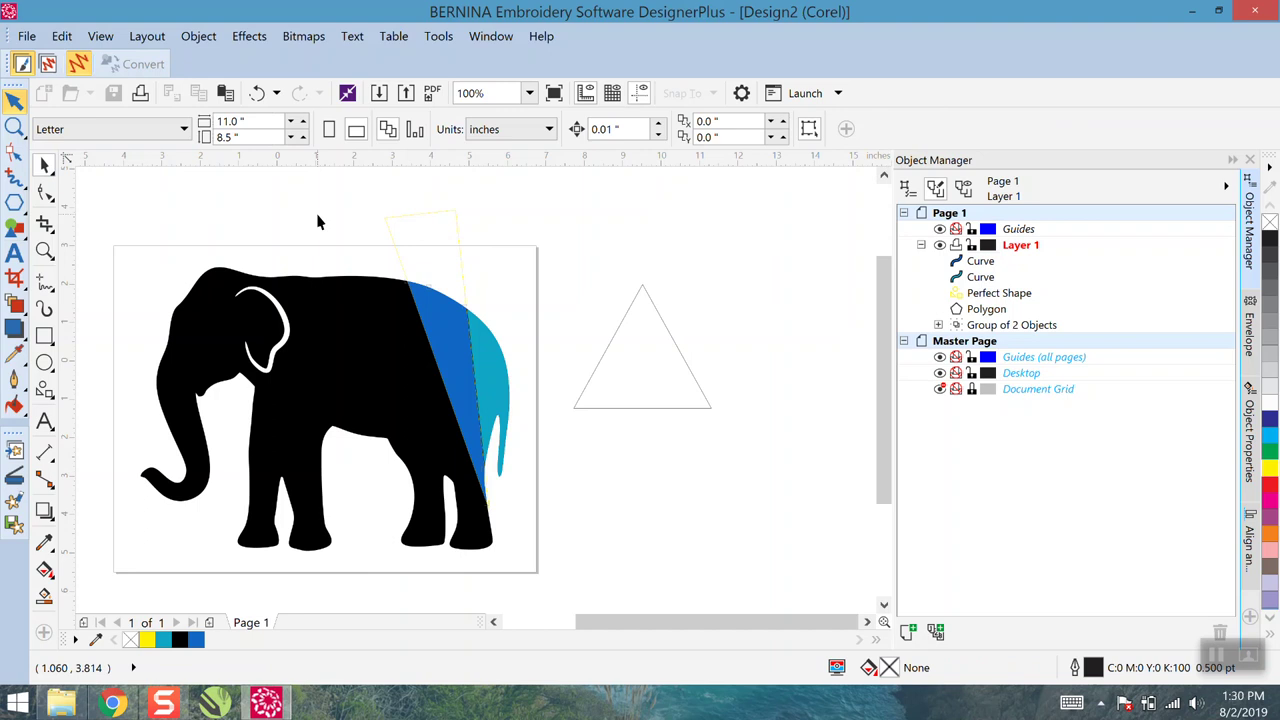
click(427, 262)
drag(437, 248, 377, 262)
mouse_move(376, 262)
mouse_down()
mouse_move(351, 249)
mouse_move(394, 258)
mouse_up()
click(394, 258)
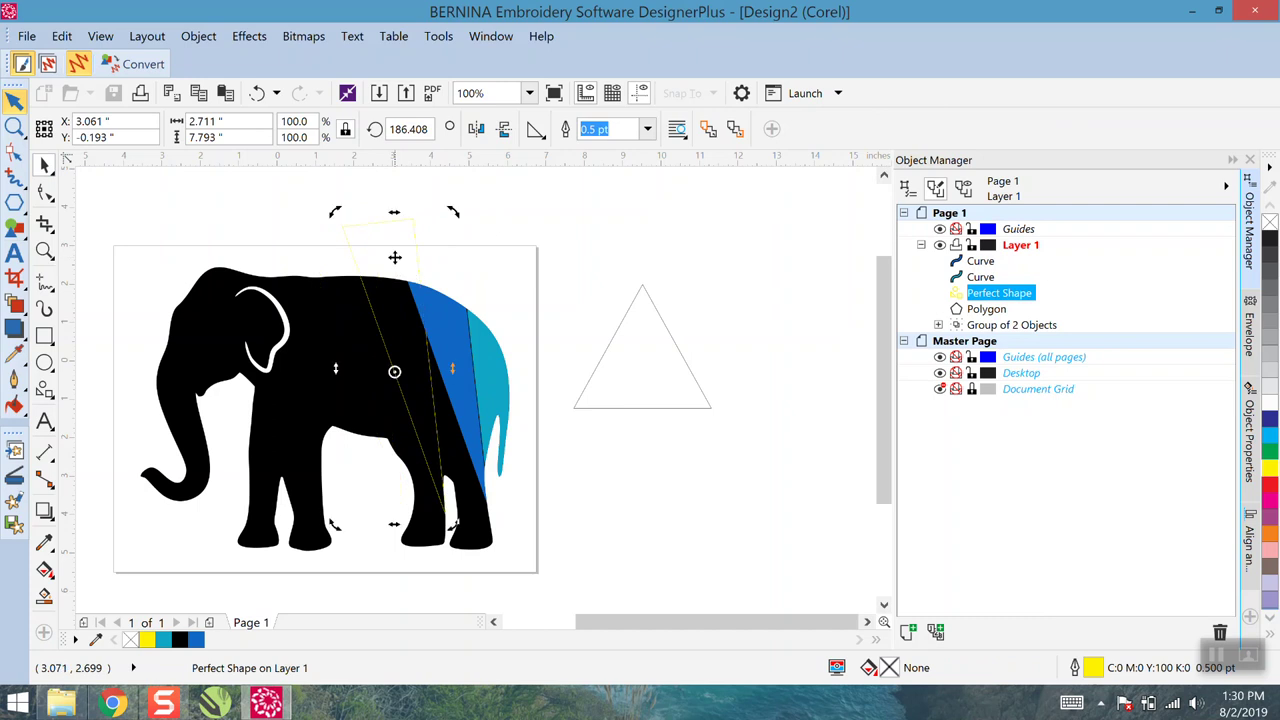
click(505, 131)
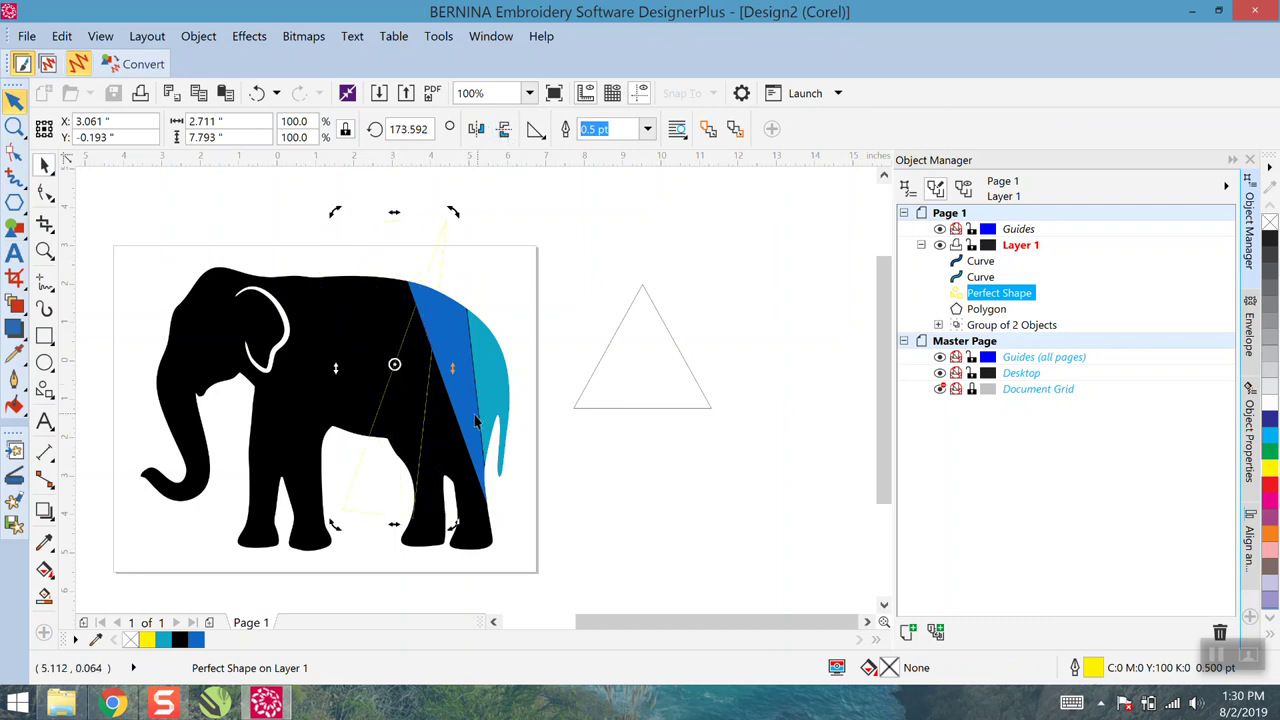
Place the mirrored yellow triangle across the body so its rear edge meets the blue section's upper front corner
drag(391, 486, 364, 466)
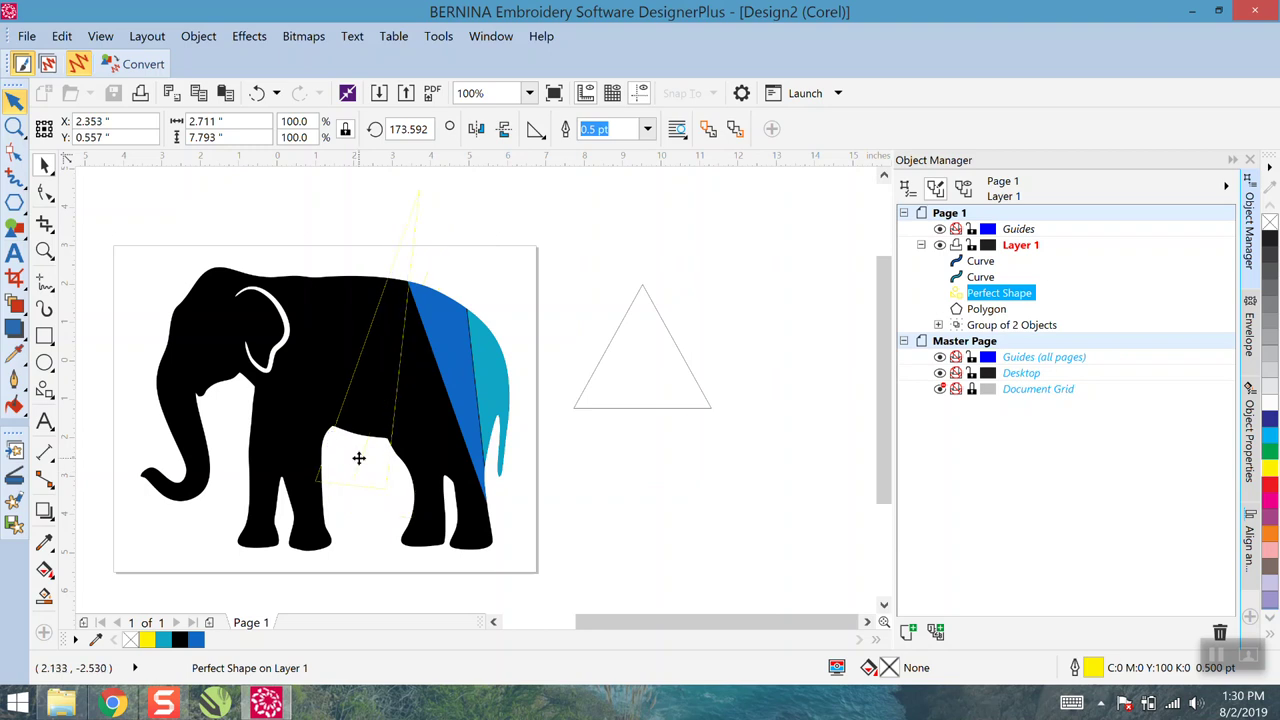
drag(358, 458, 360, 462)
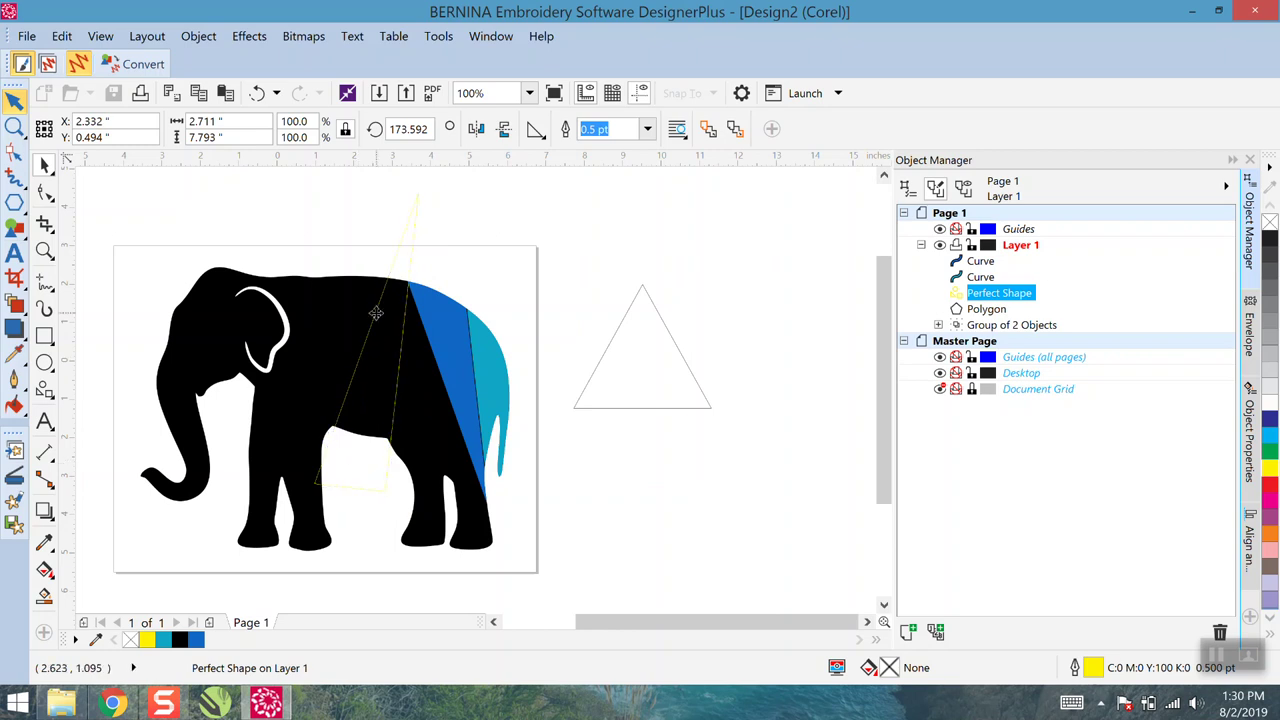
scroll(408, 295, up, 4)
scroll(408, 295, up, 2)
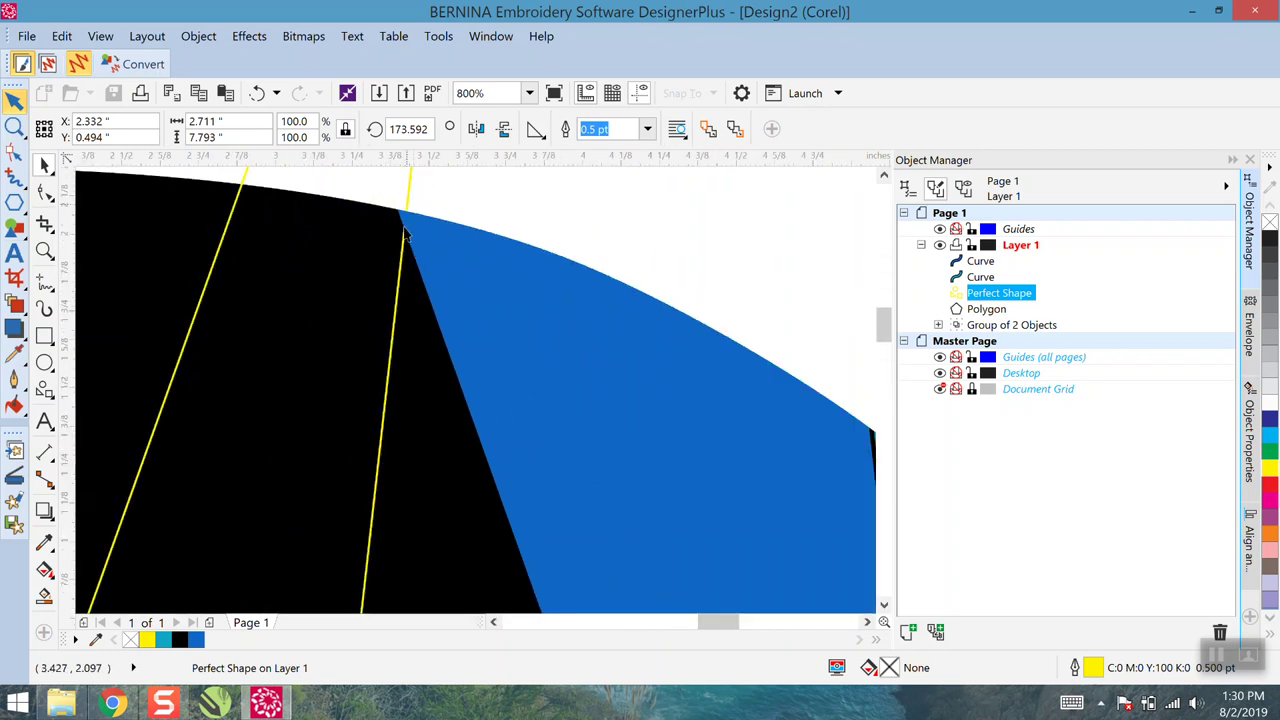
drag(398, 287, 390, 286)
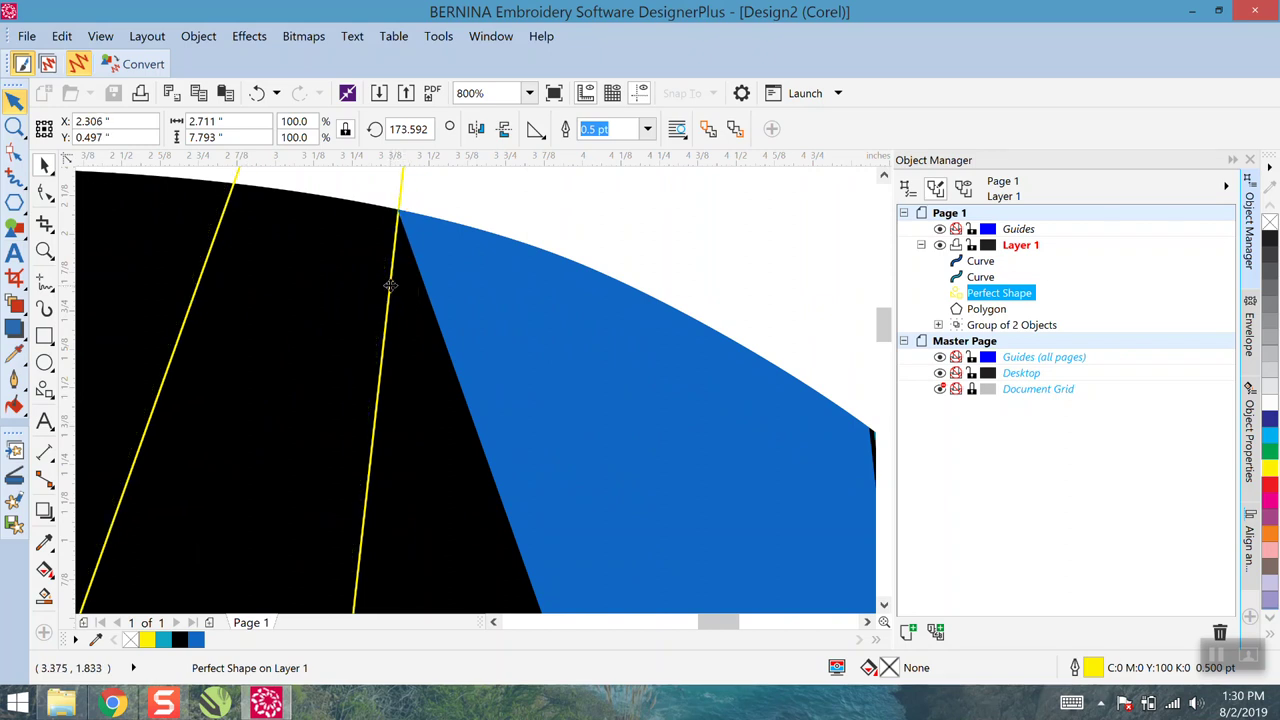
scroll(390, 287, down, 4)
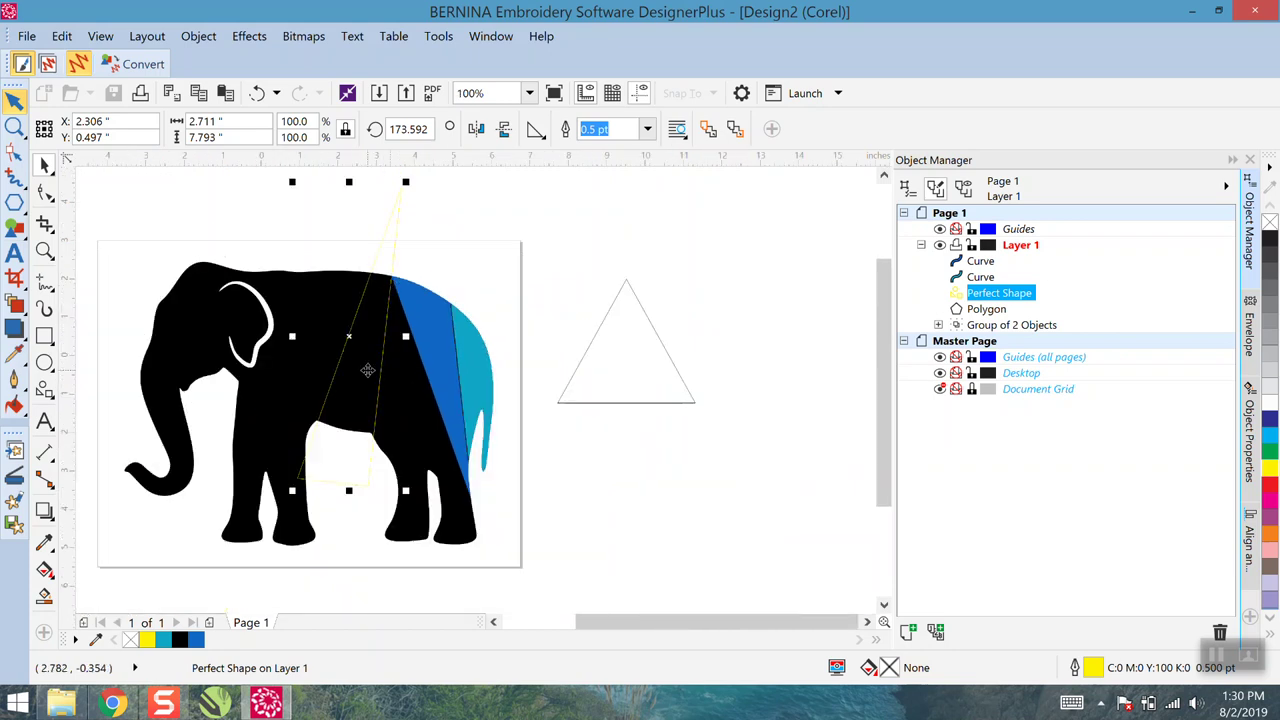
Smart Fill the body area inside the narrow yellow triangle with purple #AC0FC4 and no outline
click(44, 596)
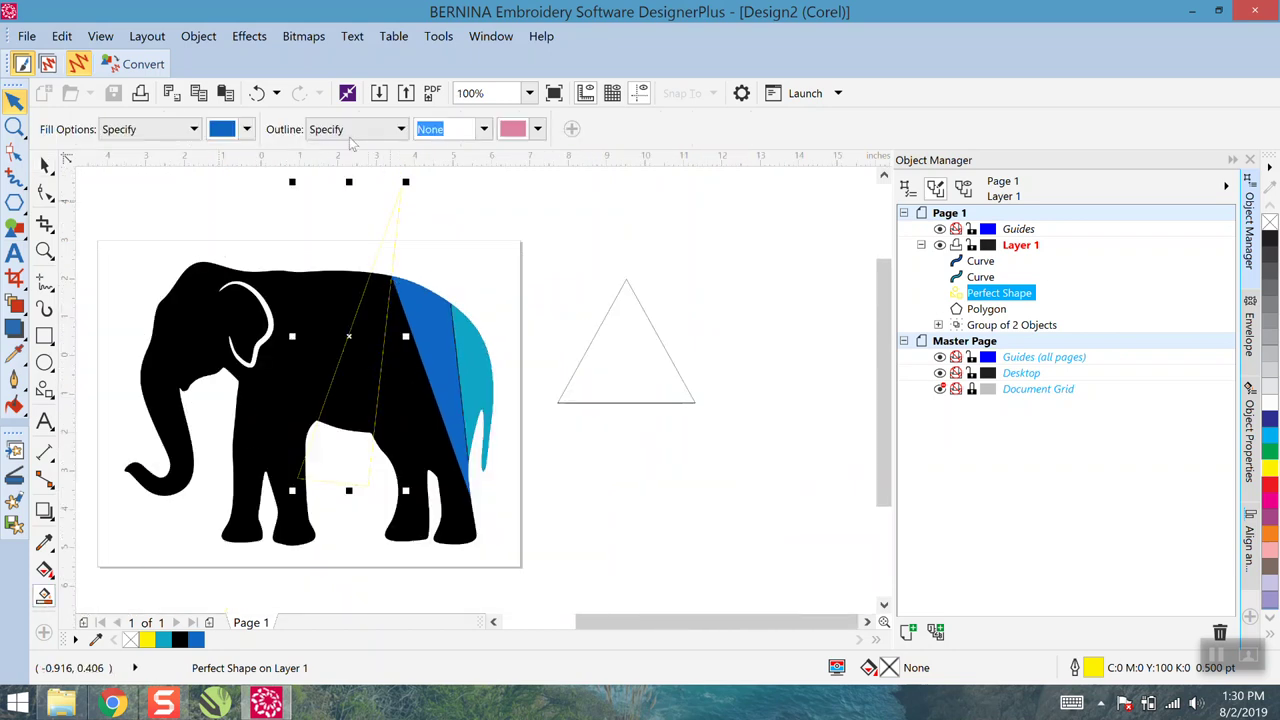
click(247, 130)
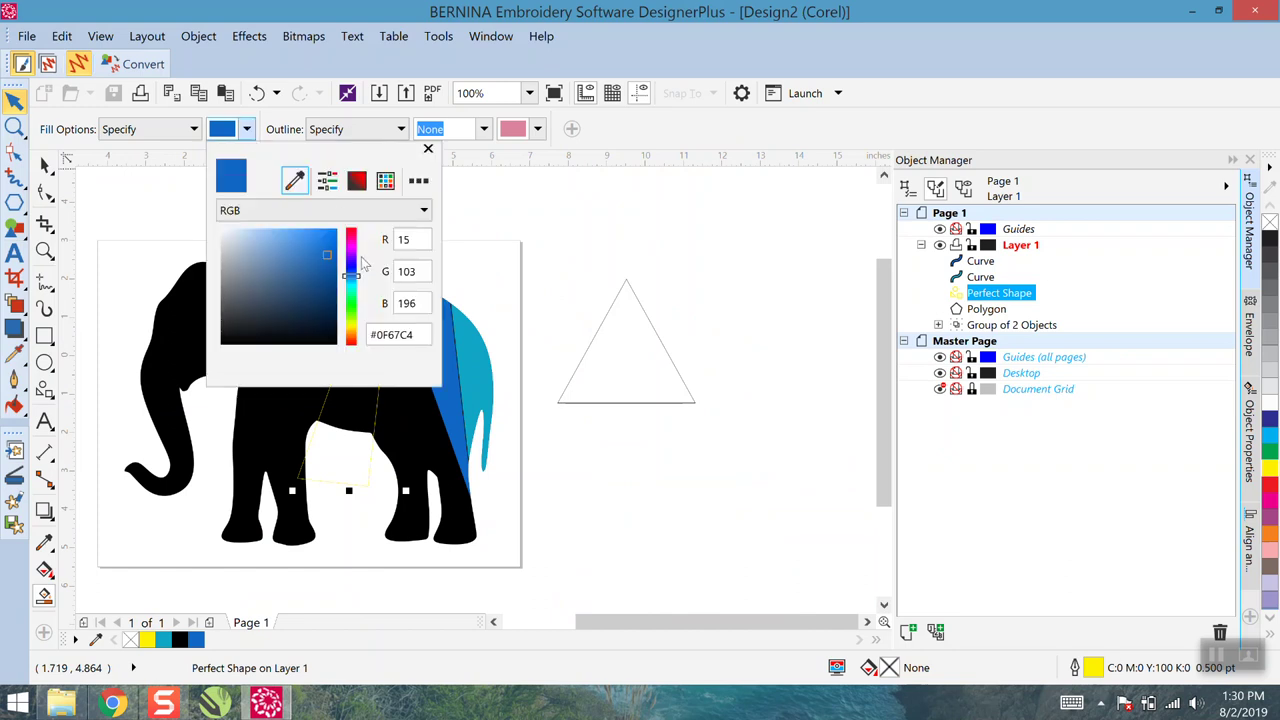
click(351, 251)
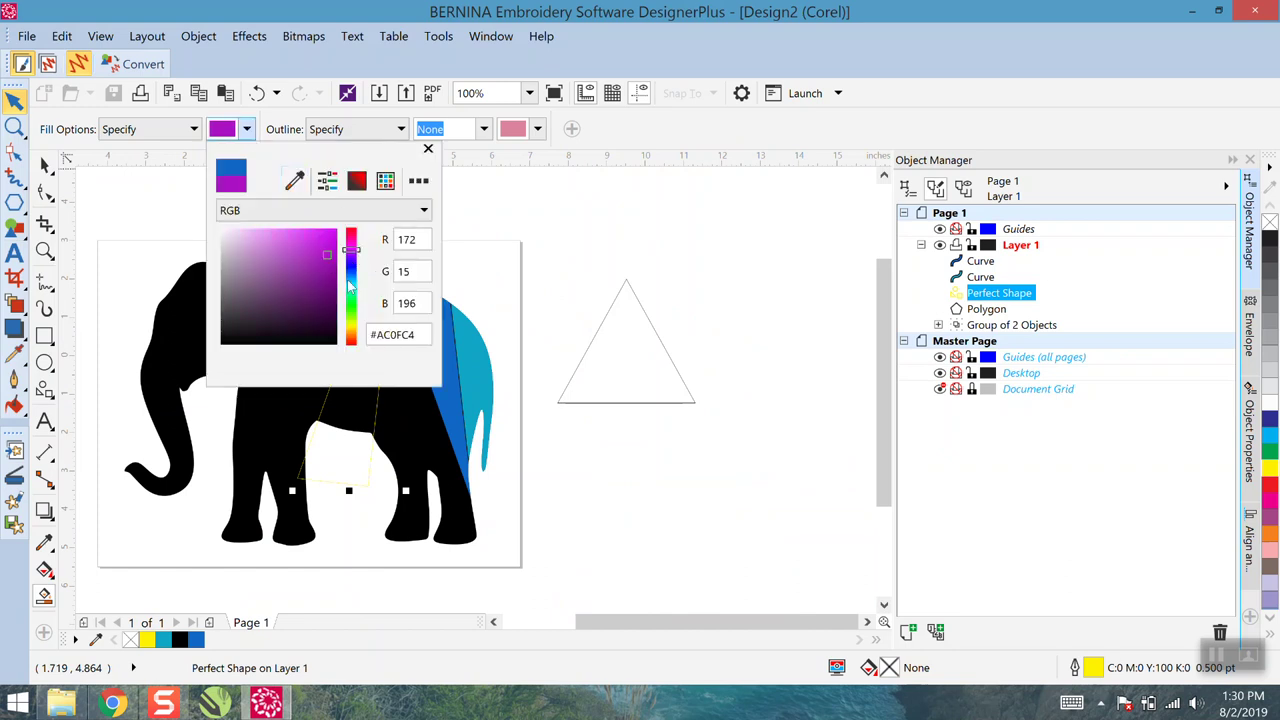
click(357, 425)
click(355, 418)
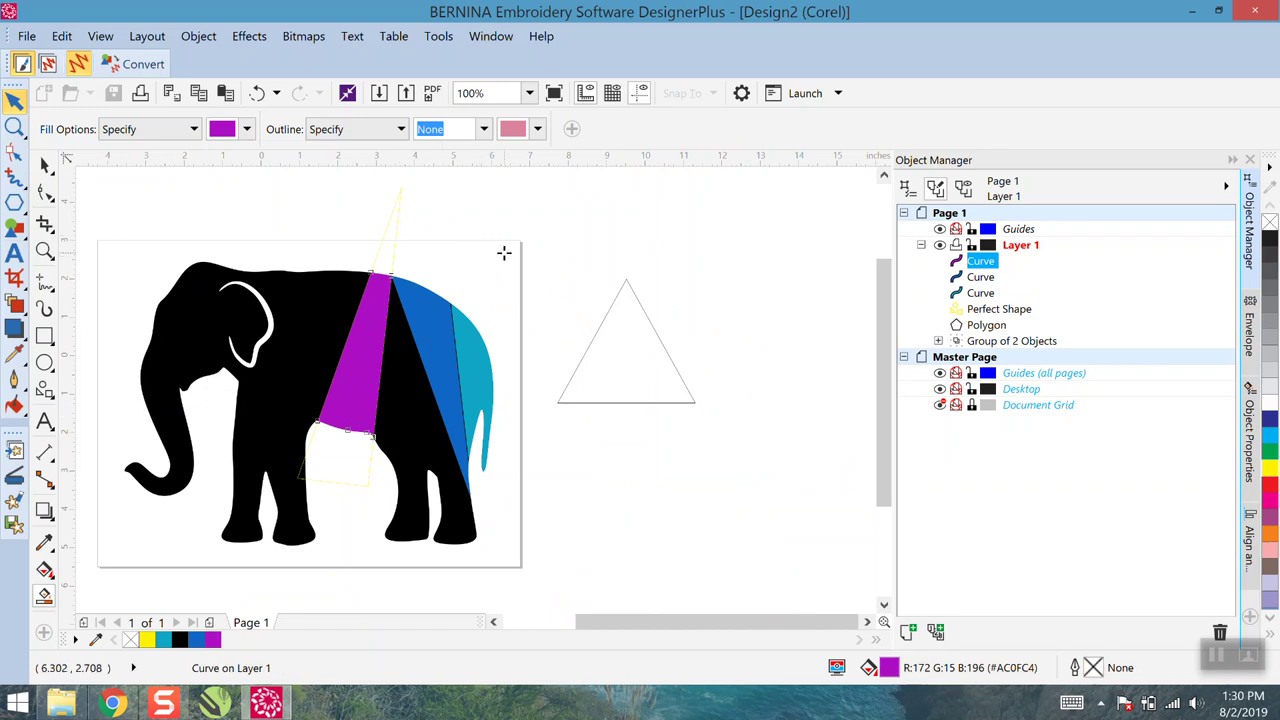
click(617, 351)
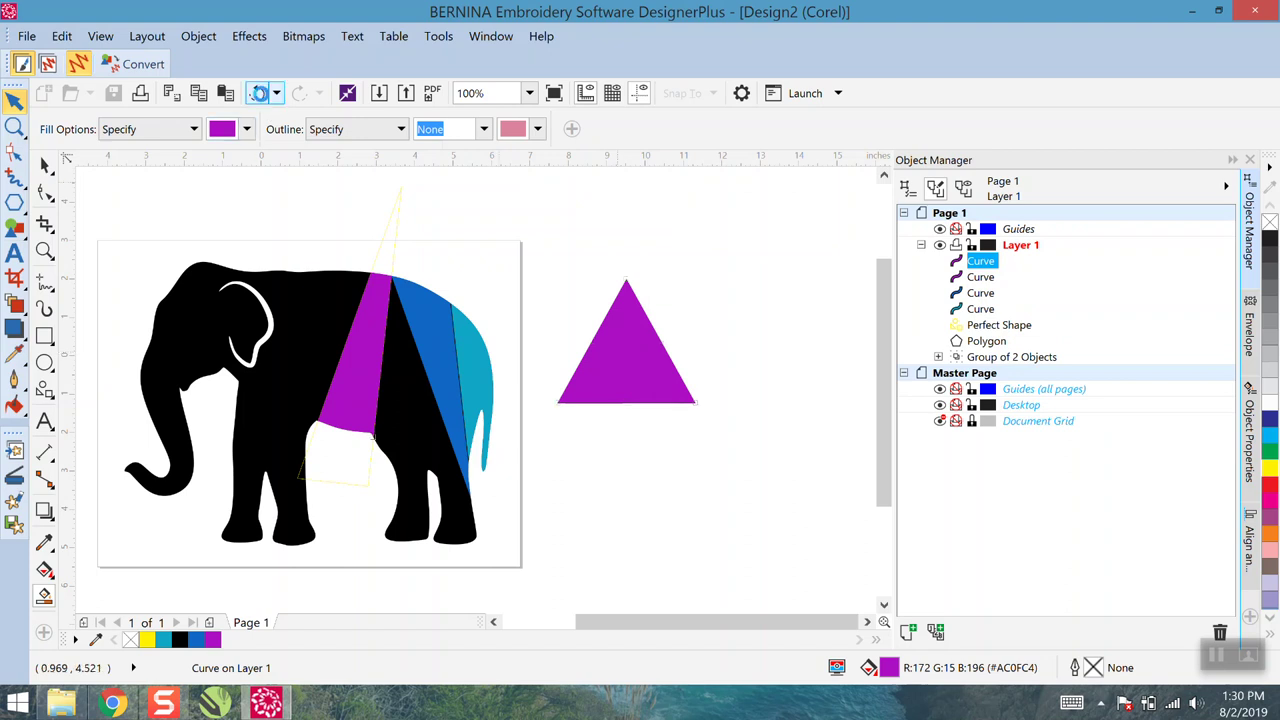
click(258, 93)
Move the narrow yellow triangle off the elephant to the blank area beside the page
click(54, 176)
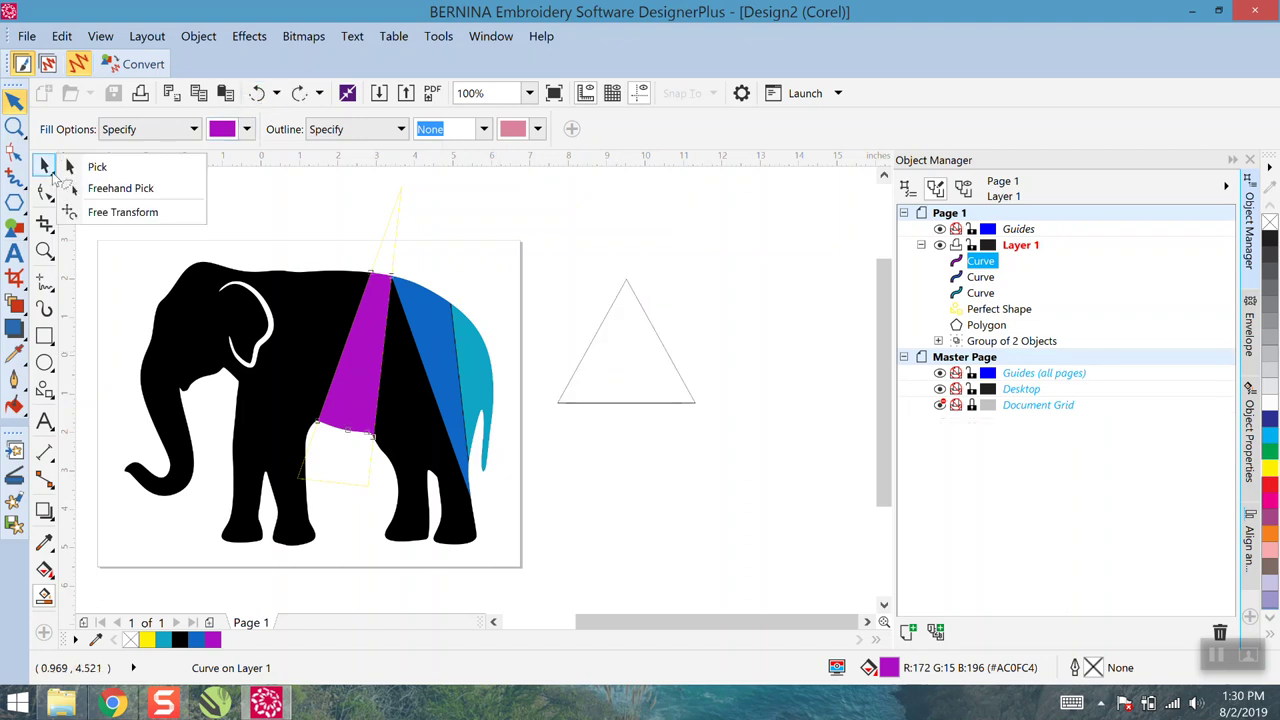
click(90, 167)
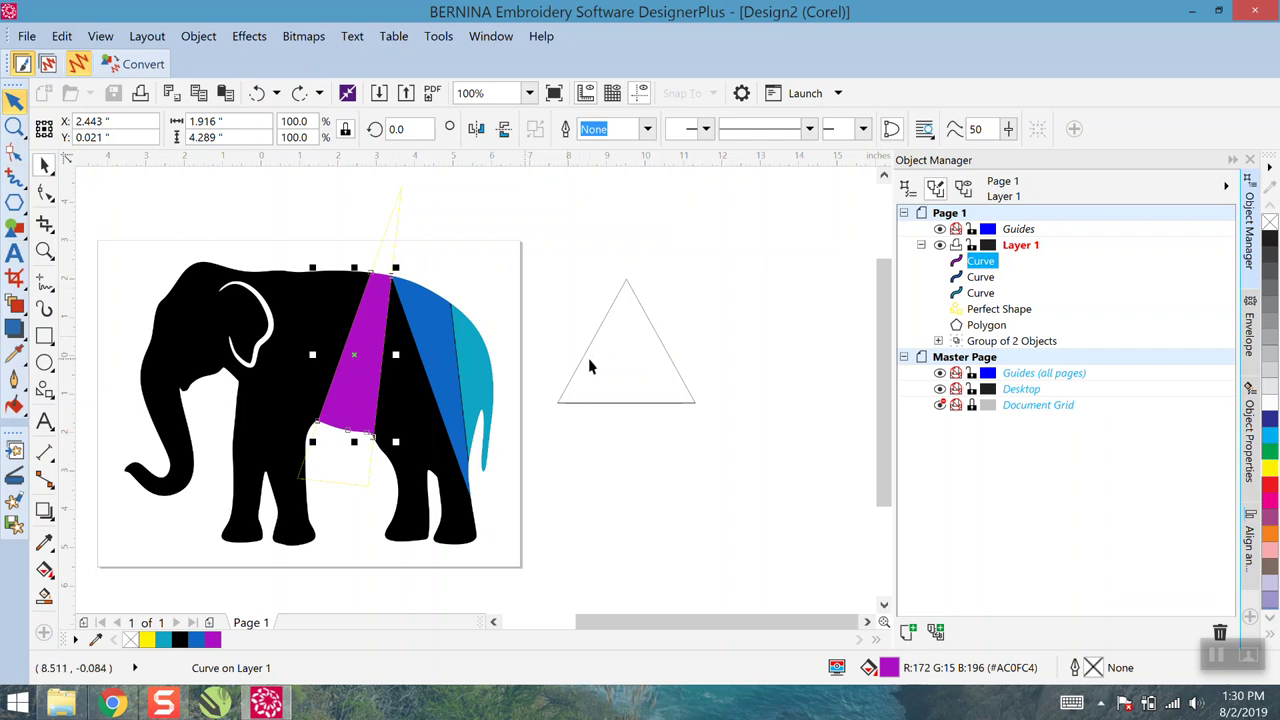
click(326, 481)
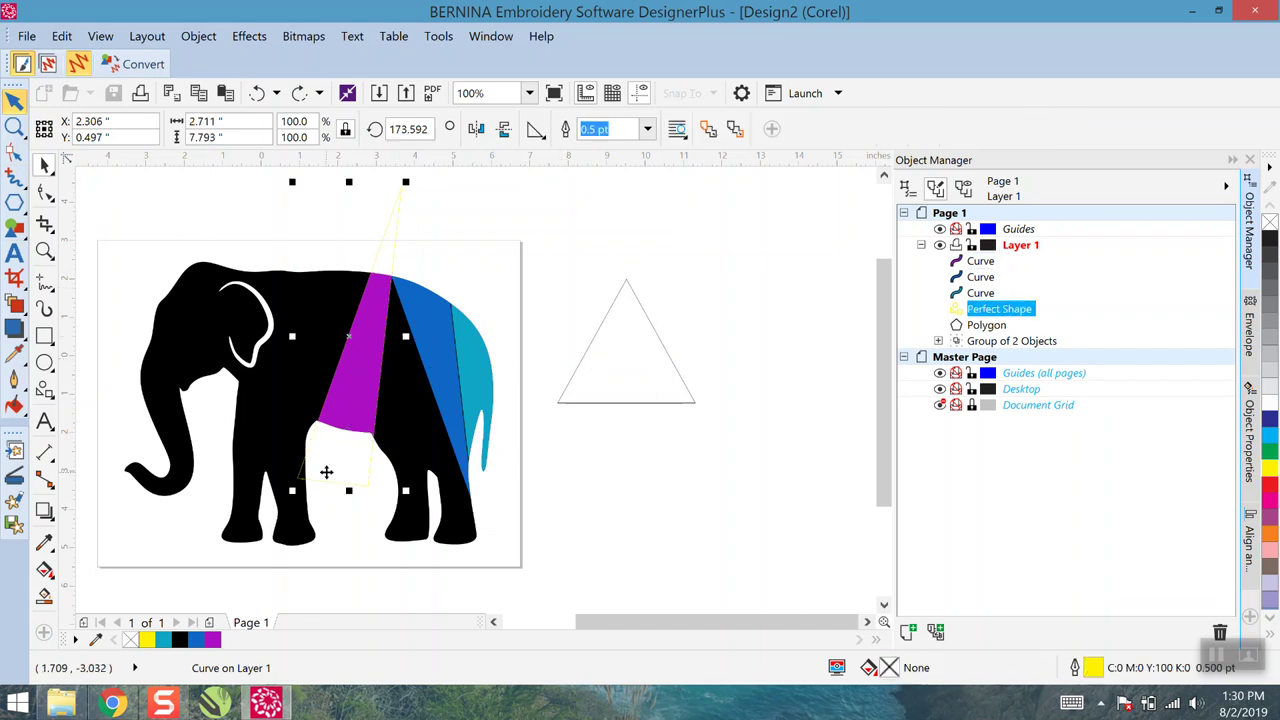
drag(326, 483, 714, 524)
Give the three-sided polygon a yellow outline and place it upside down across the purple and blue sections, rotated to about 353.2 degrees
click(648, 382)
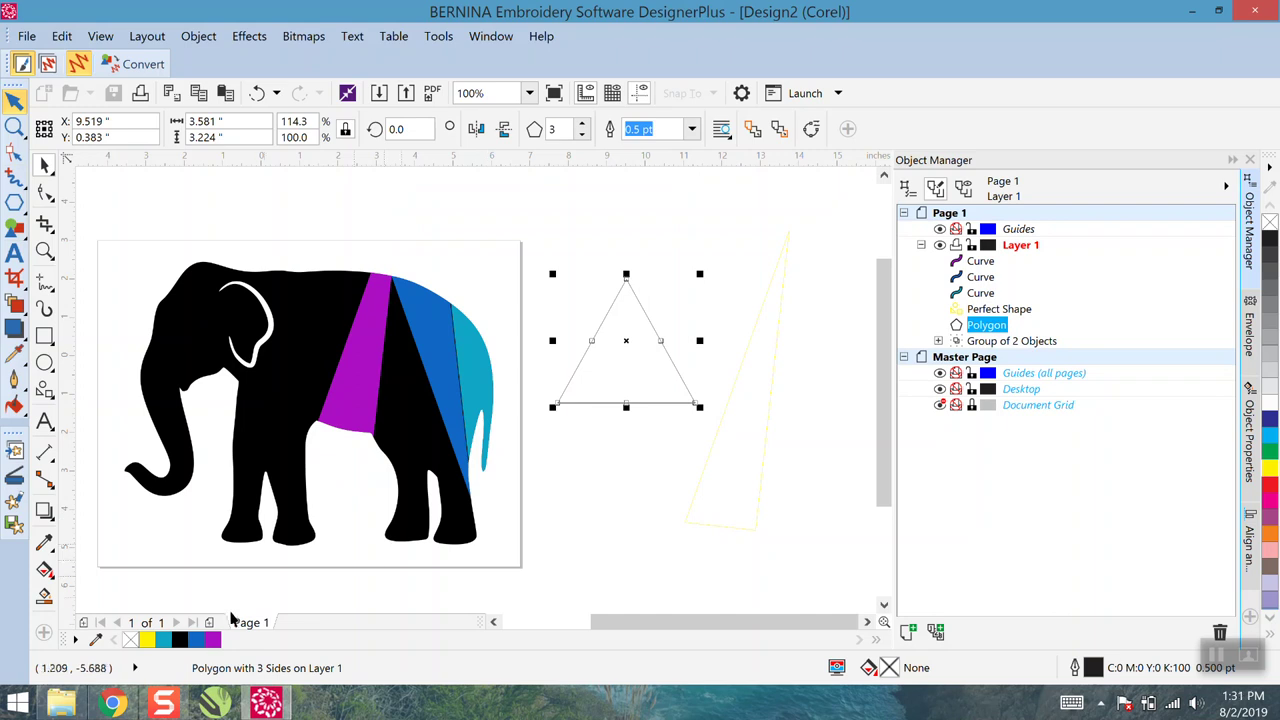
right_click(146, 641)
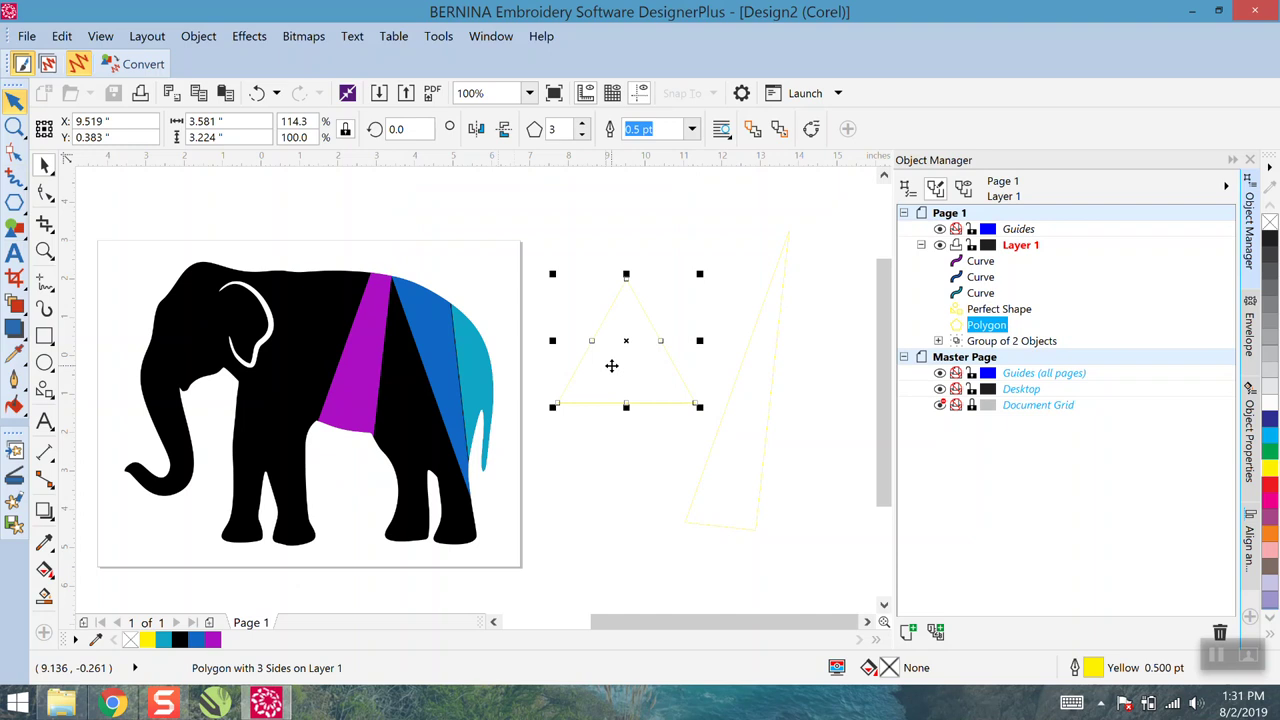
drag(613, 365, 396, 336)
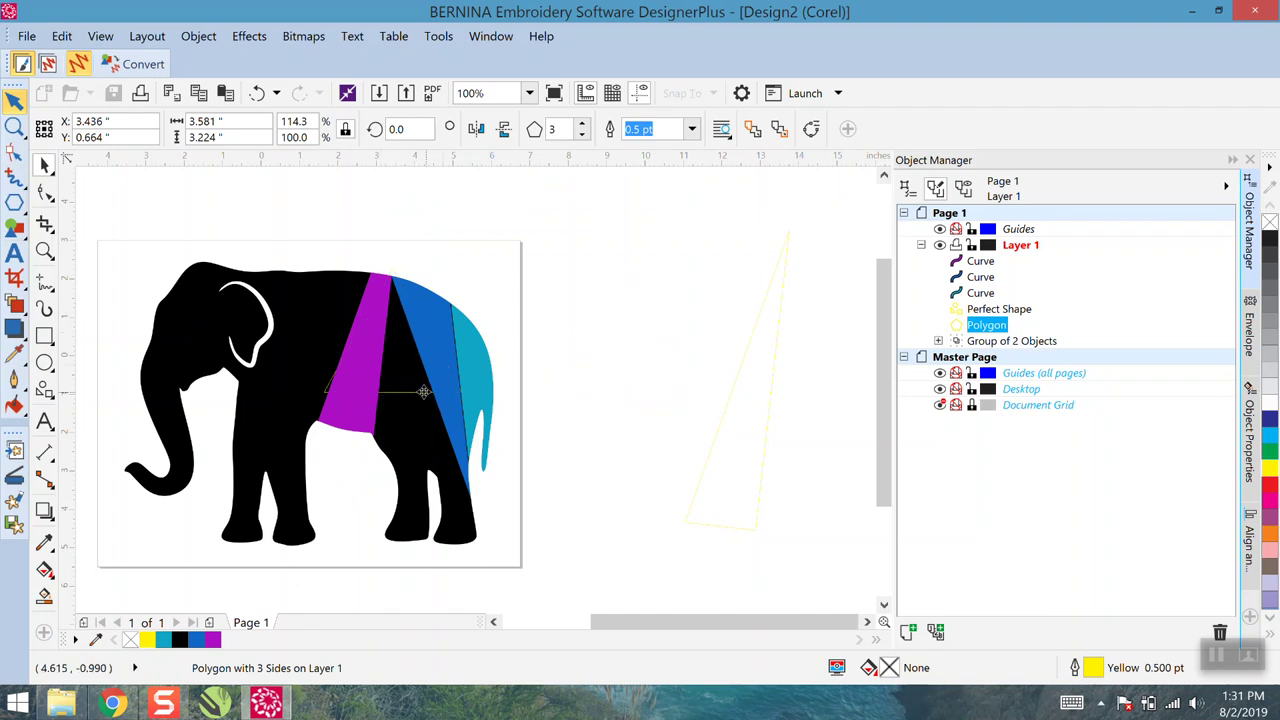
click(411, 395)
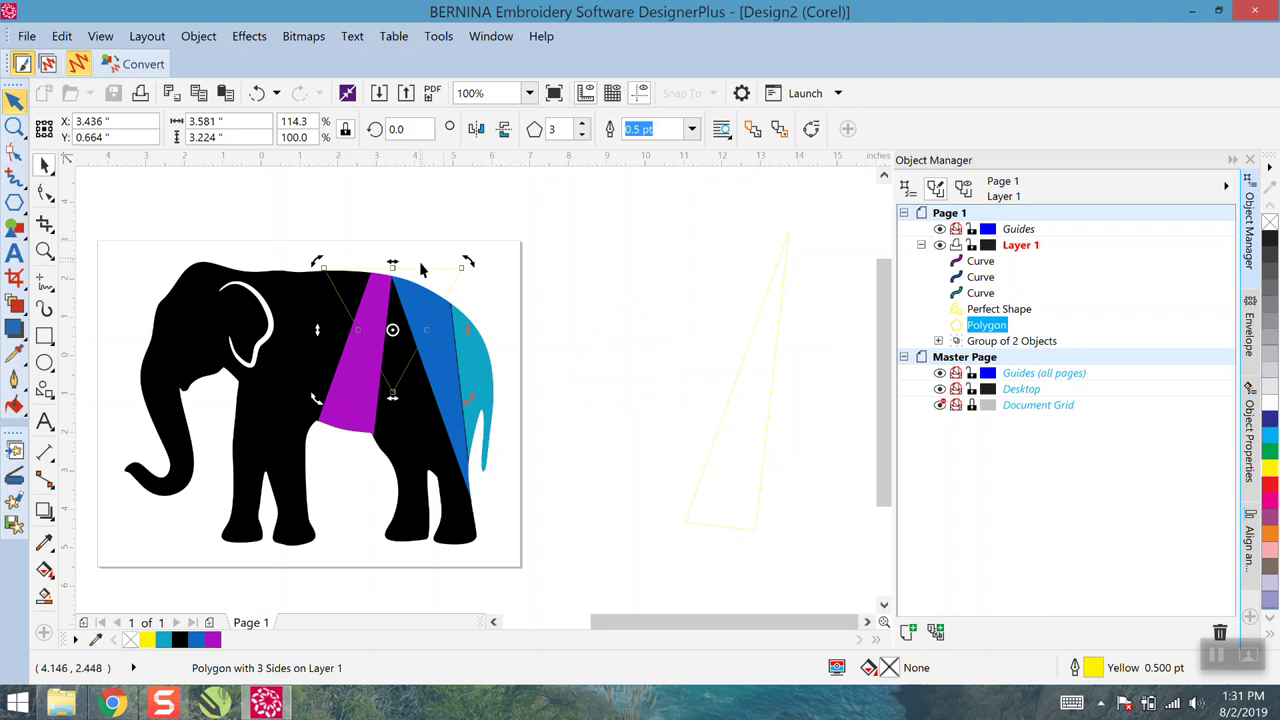
drag(469, 262, 420, 279)
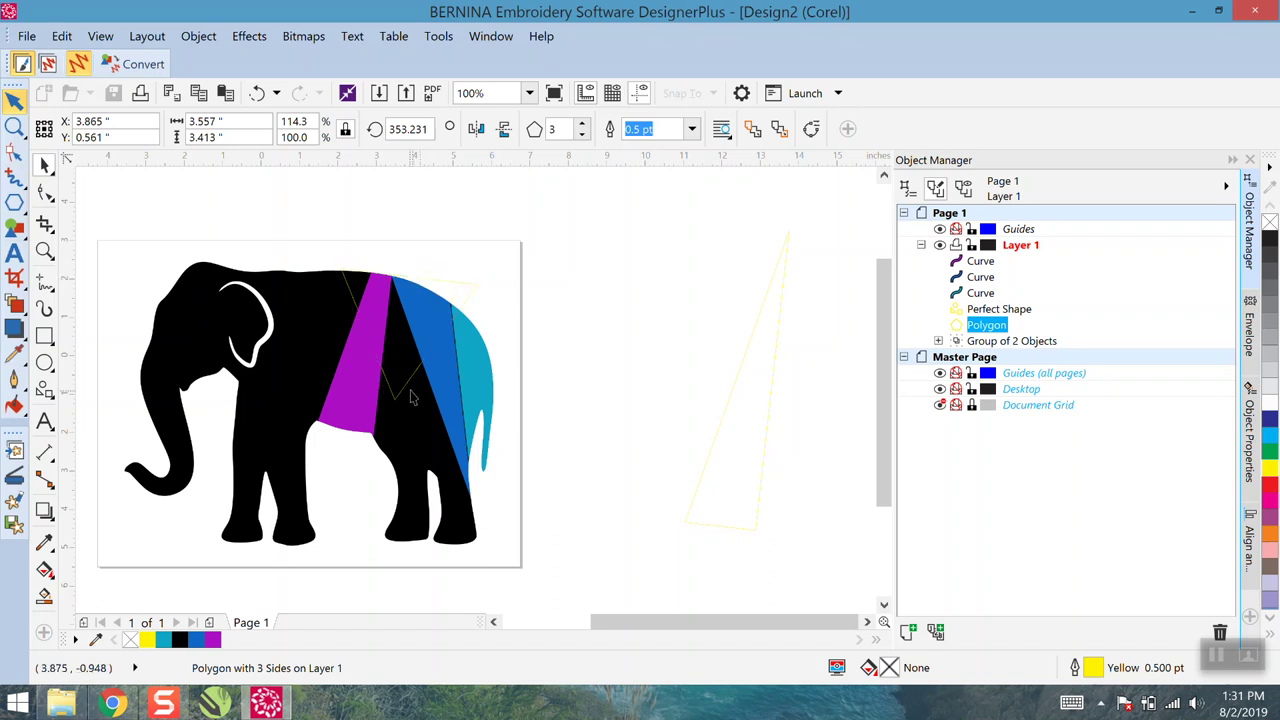
Smart Fill the black area inside the polygon between the purple and blue sections with pink #E0097C and no outline
scroll(414, 400, up, 1)
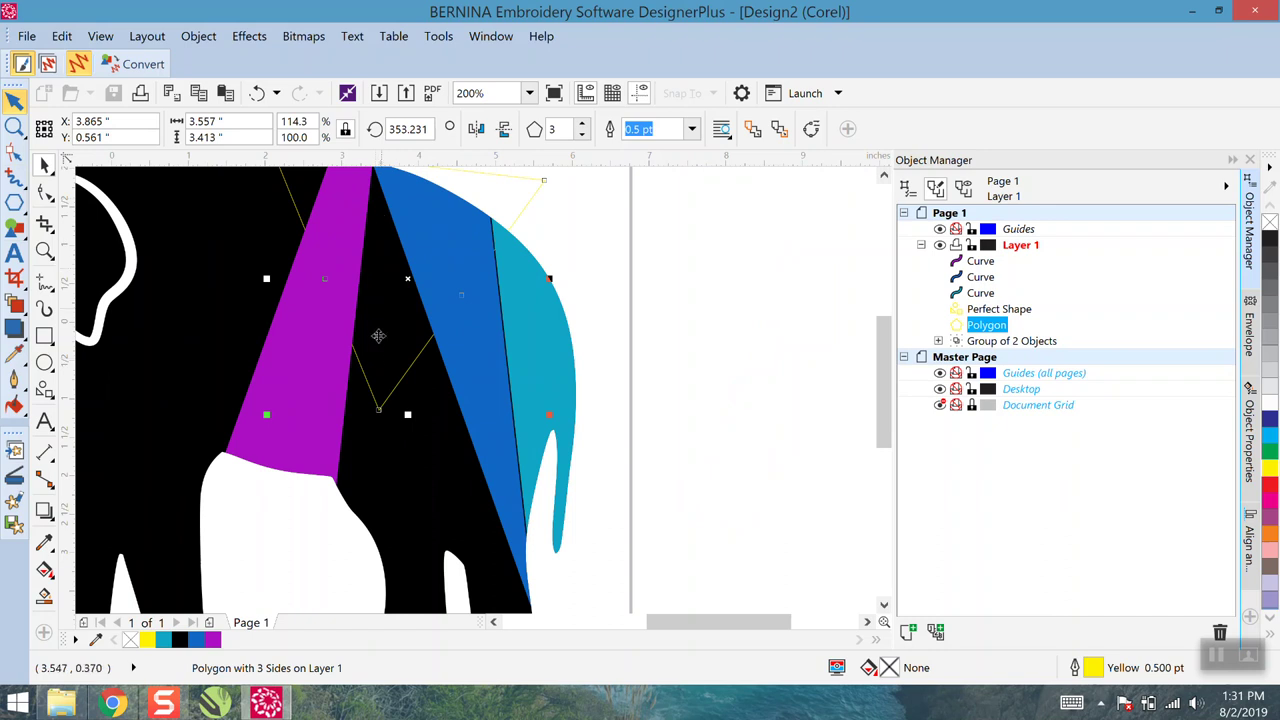
click(44, 597)
click(246, 129)
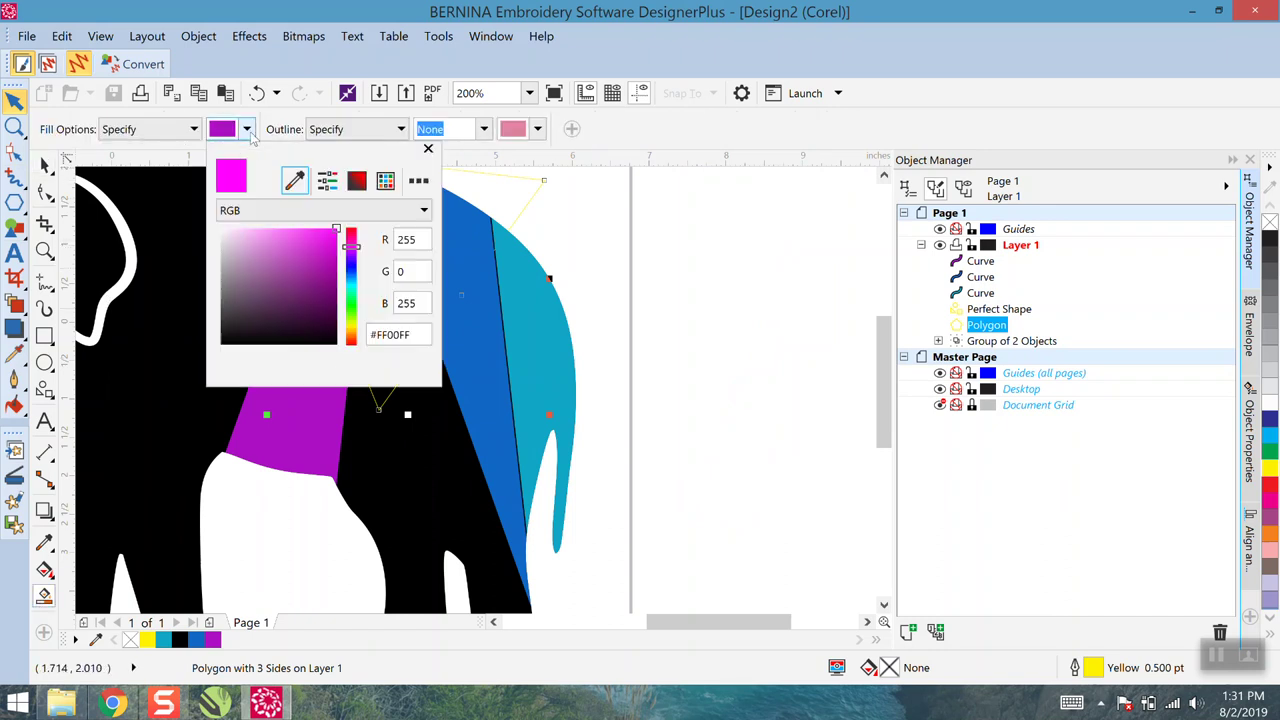
drag(351, 250, 352, 240)
click(332, 244)
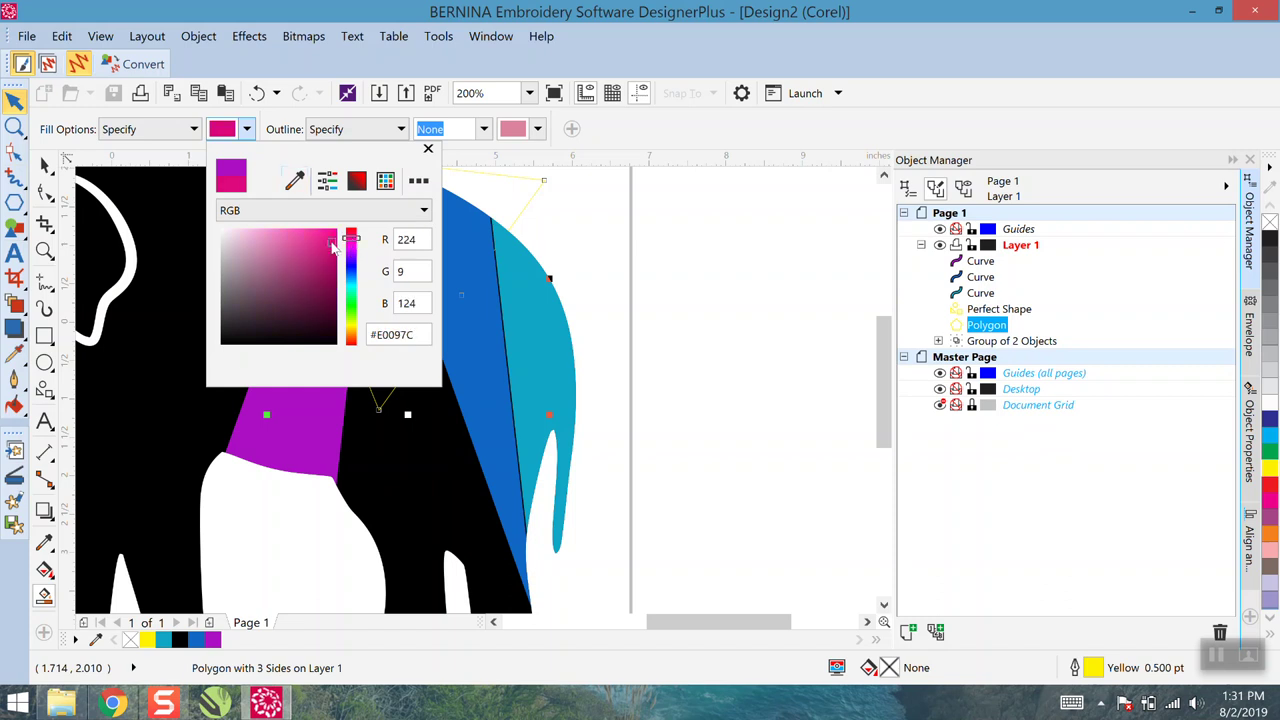
click(390, 398)
click(381, 278)
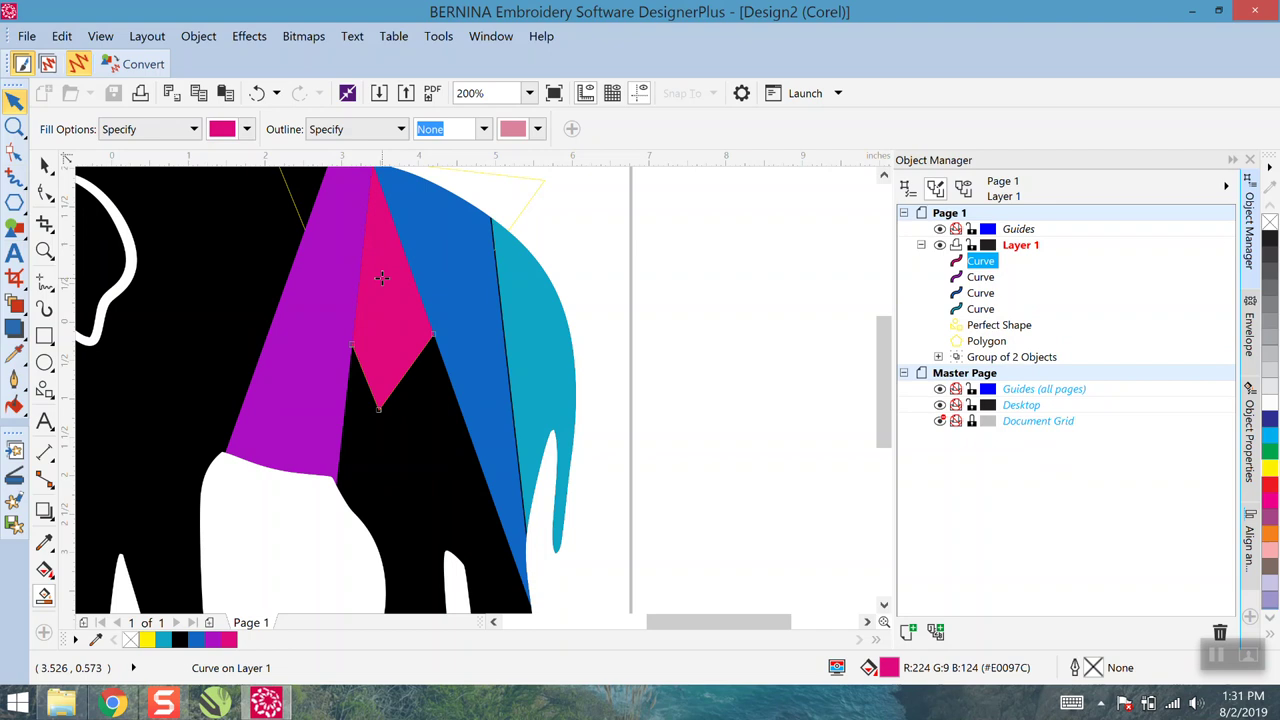
Move the yellow three-sided polygon off the elephant to the blank area beside the page
scroll(381, 278, down, 2)
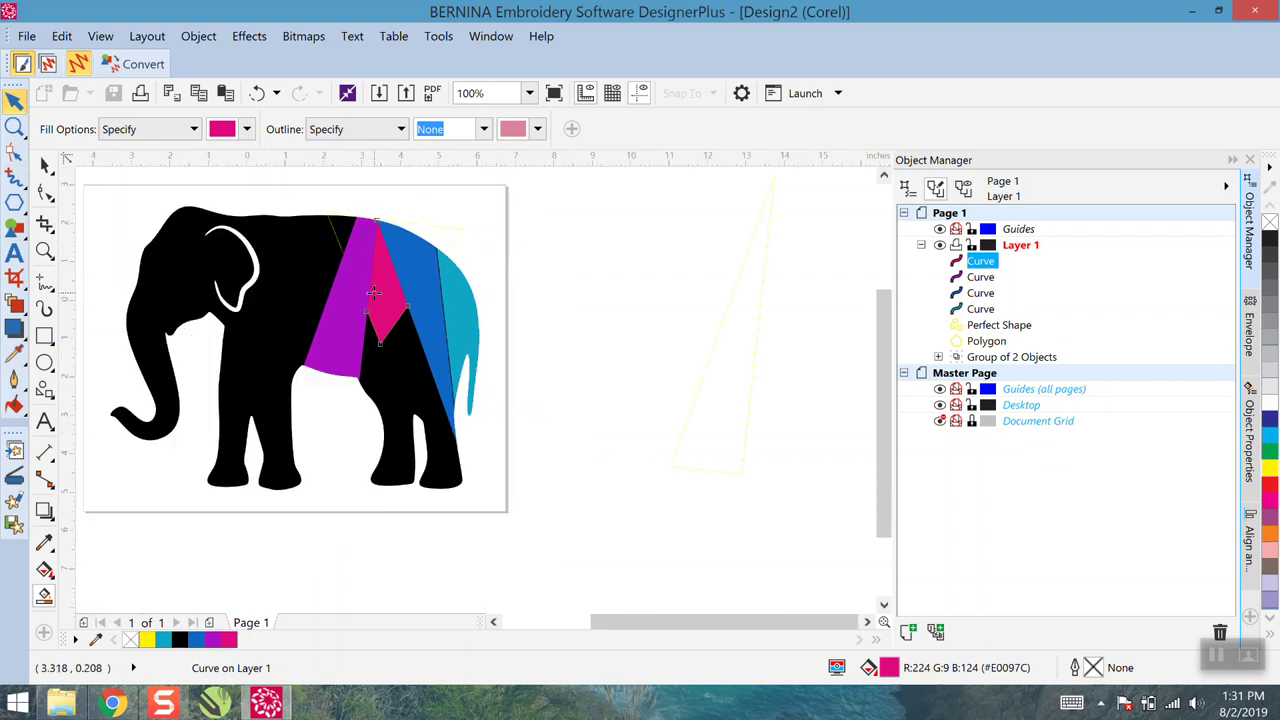
click(45, 163)
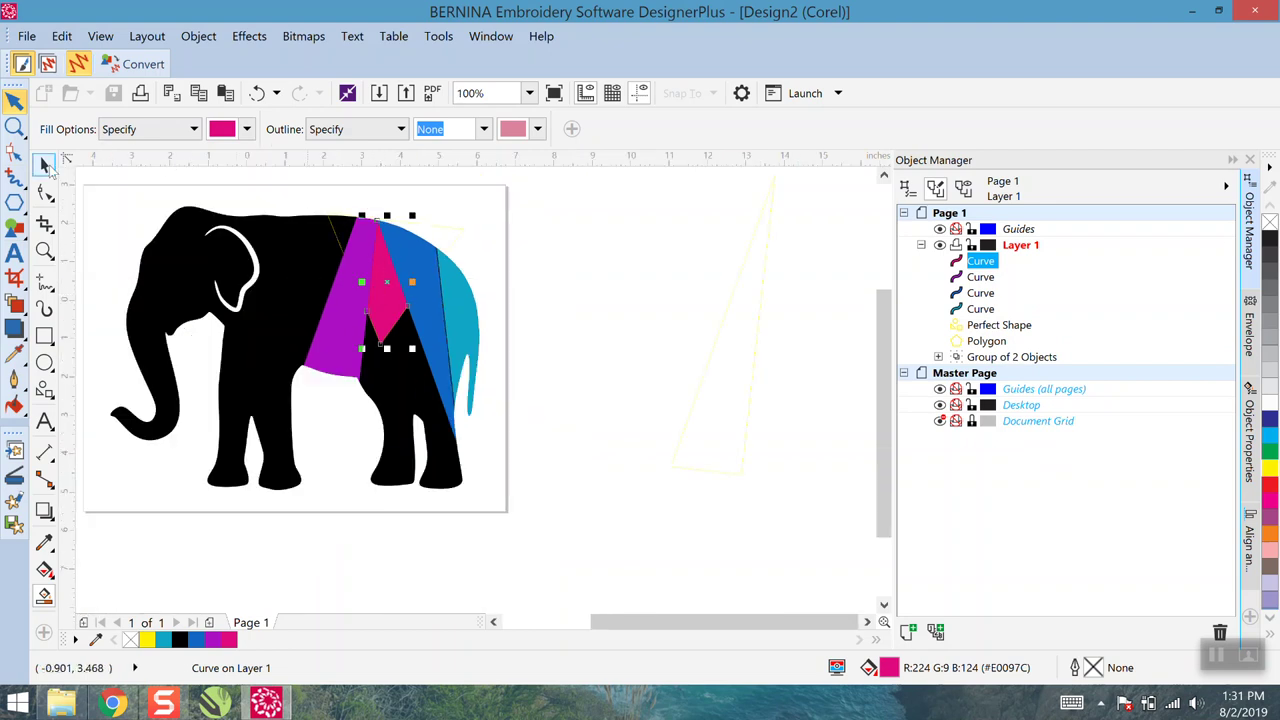
click(103, 223)
drag(447, 235, 624, 243)
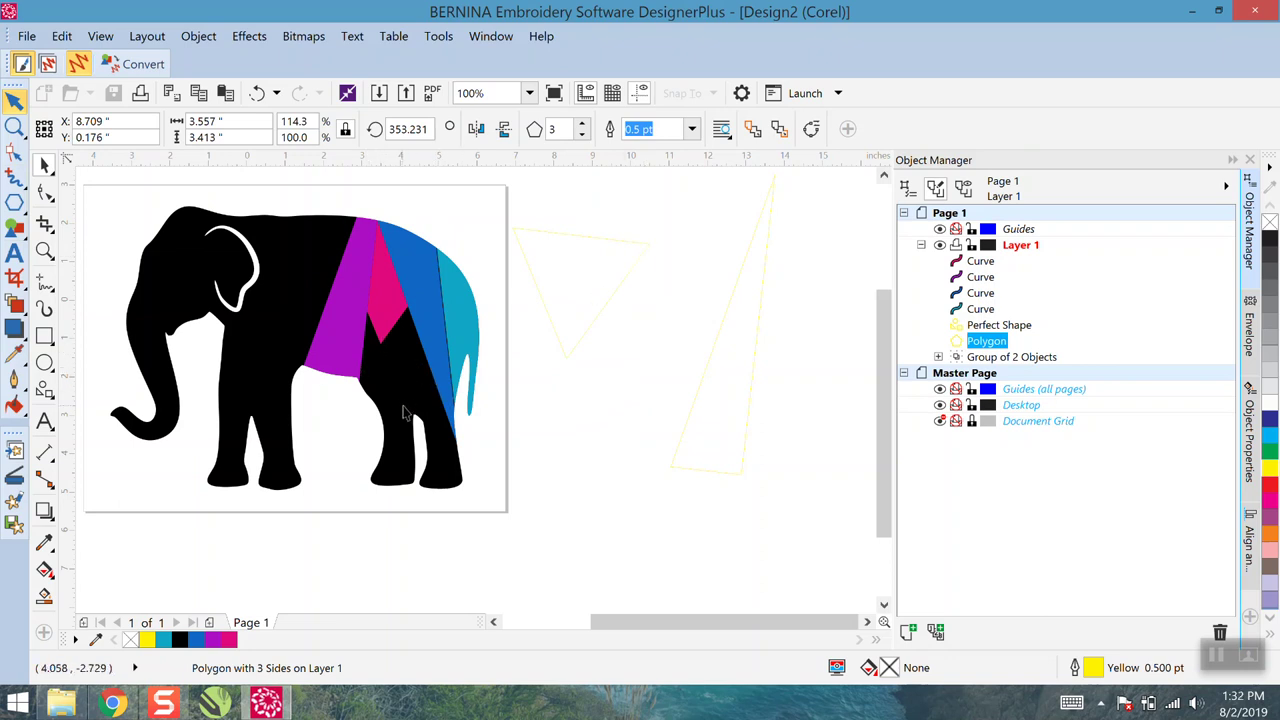
Rotate the narrow yellow triangle to about 25.5 degrees and move it over the body with its tip on the hind leg
click(726, 437)
click(740, 432)
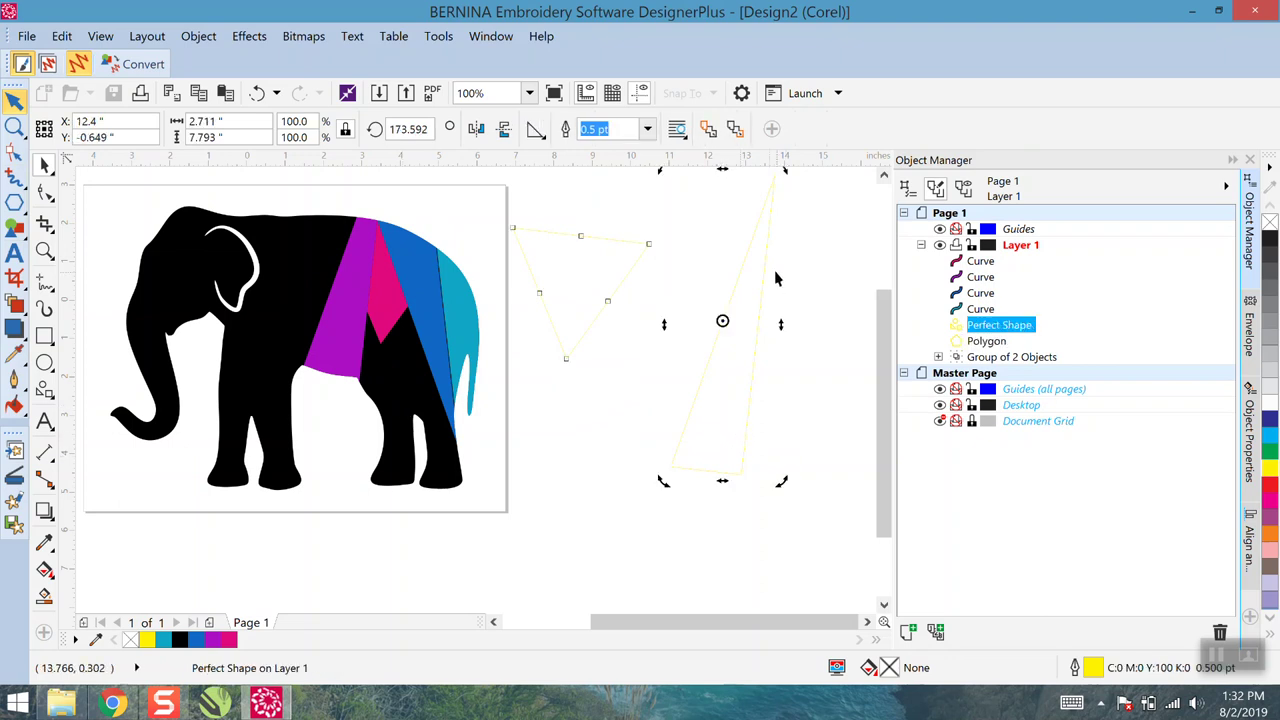
drag(781, 481, 586, 229)
click(686, 265)
drag(709, 266, 423, 347)
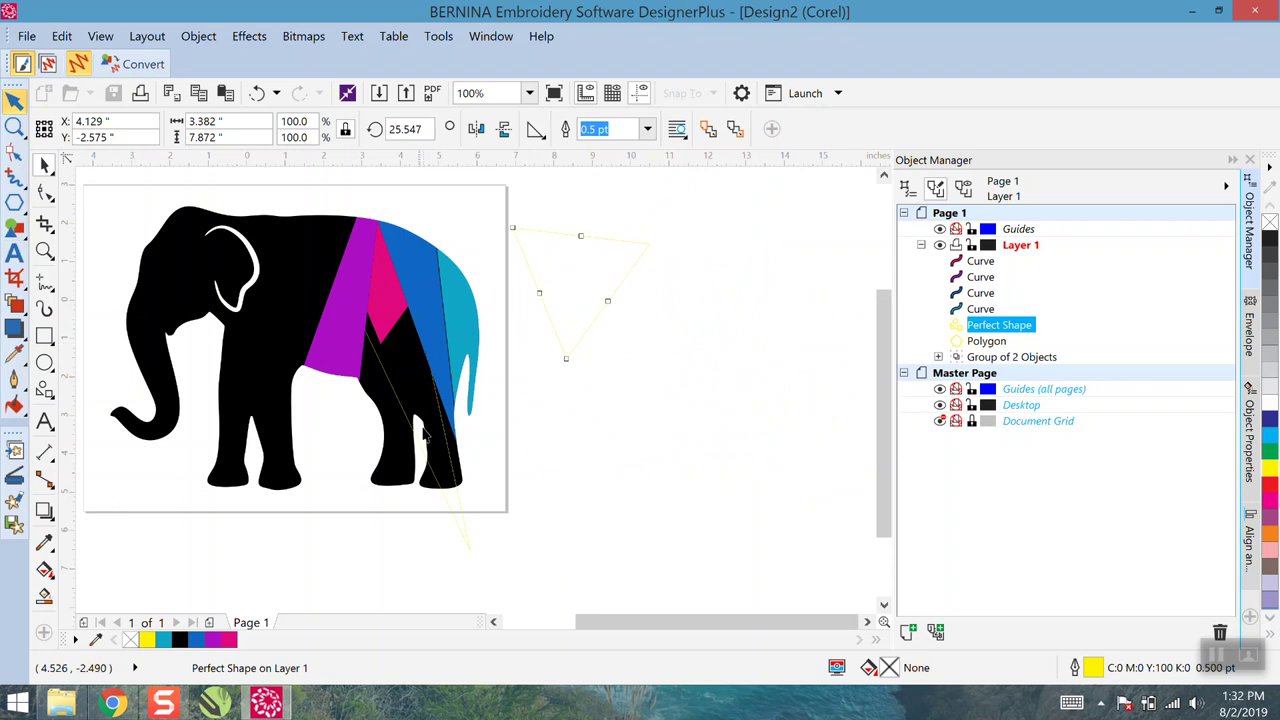
drag(466, 545, 433, 418)
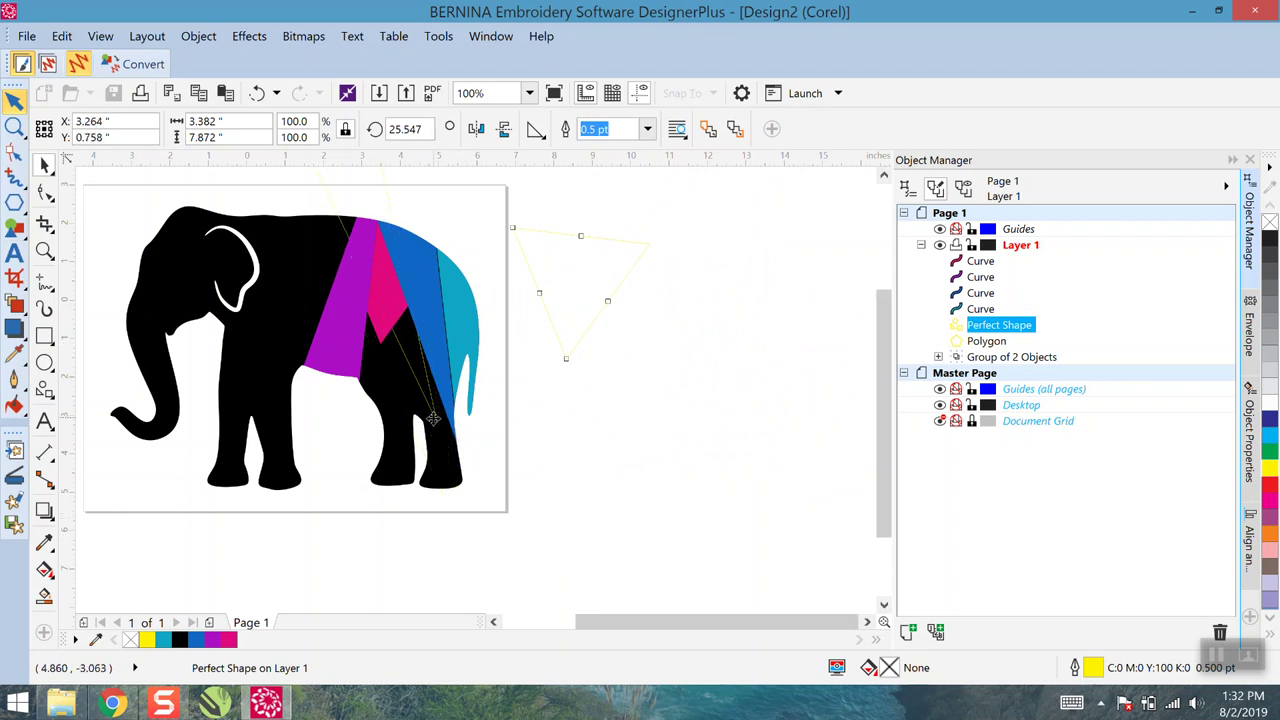
Shorten the narrow yellow triangle to about 4.9 inches high and move its tip to the blue section's lower end
scroll(606, 531, down, 2)
scroll(554, 414, up, 2)
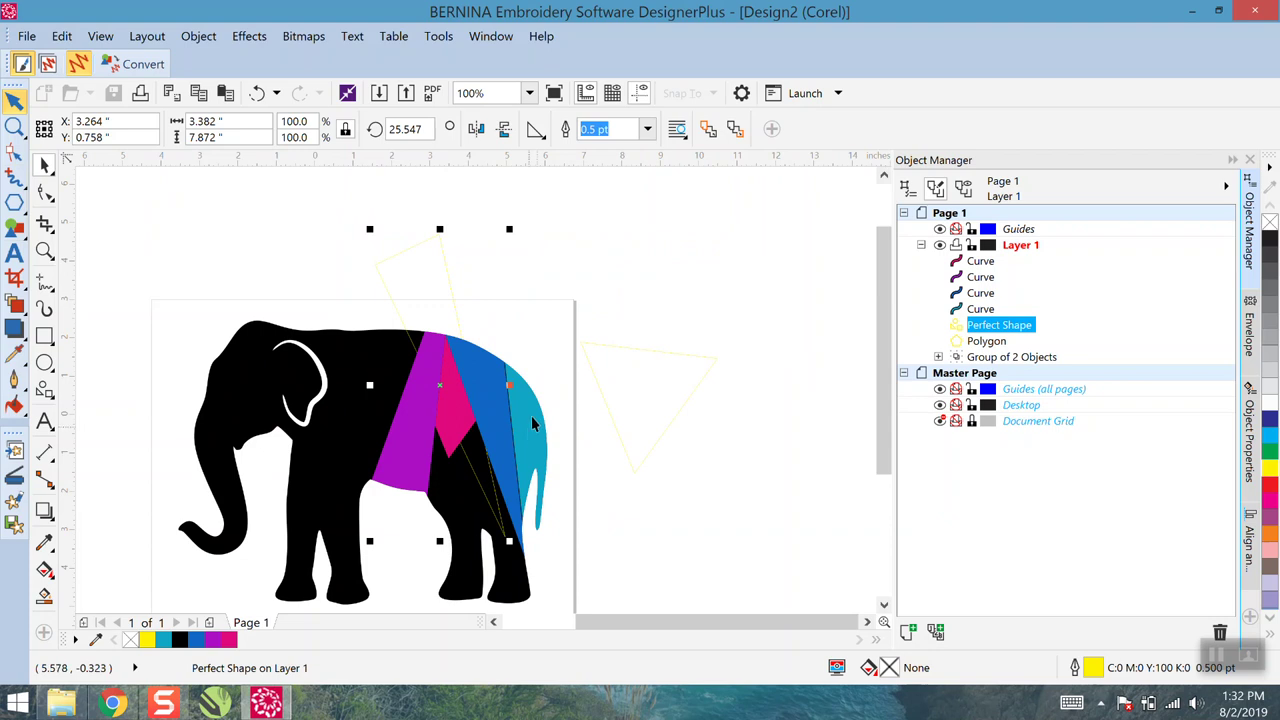
drag(439, 228, 472, 345)
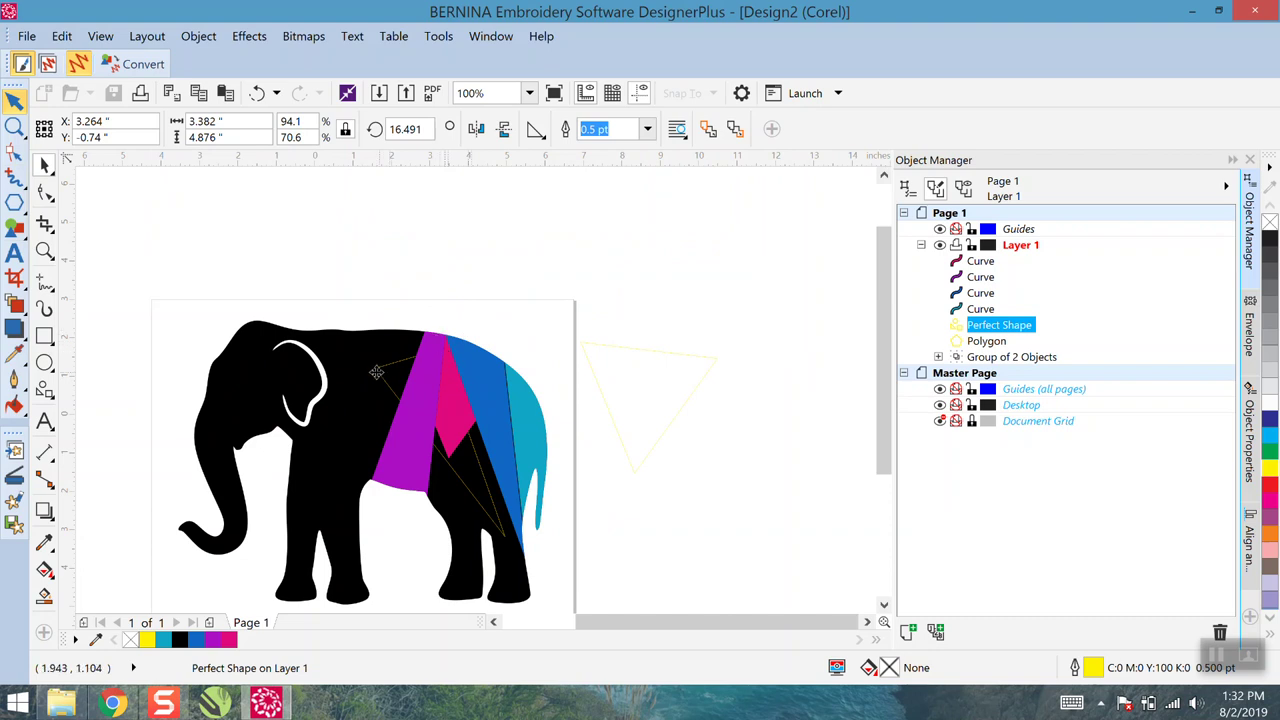
drag(377, 378, 397, 388)
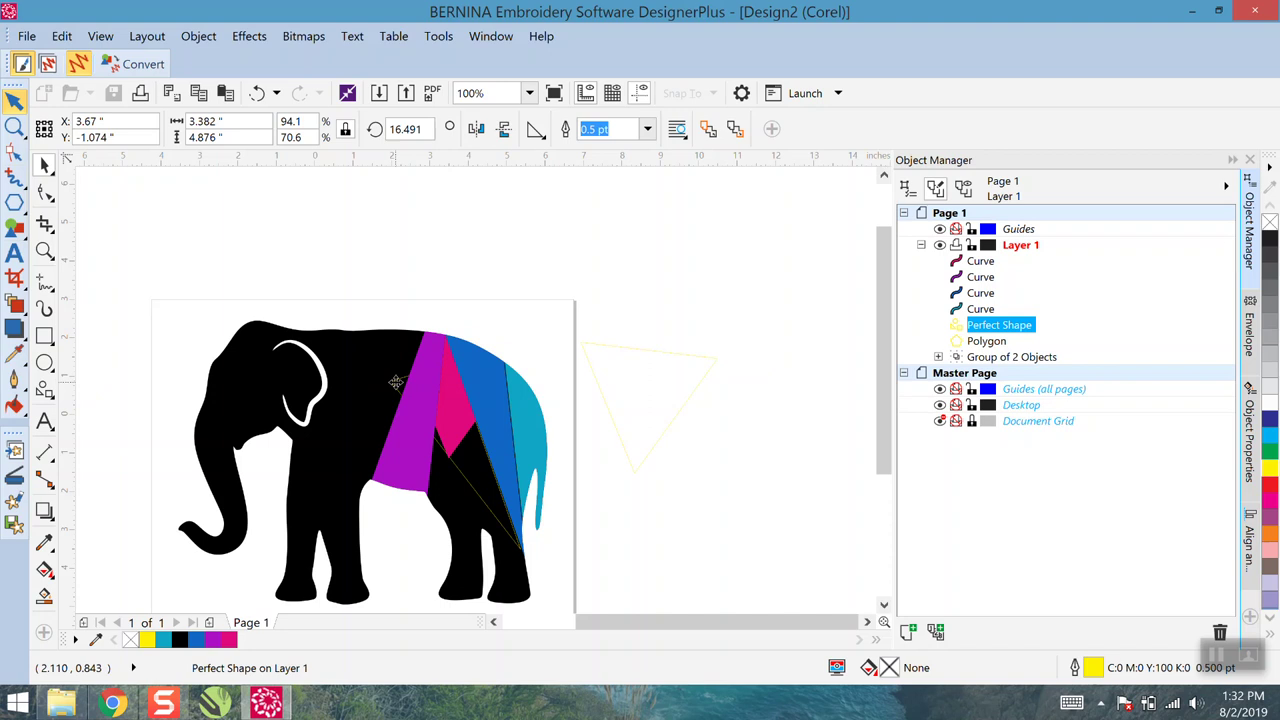
click(394, 383)
click(394, 382)
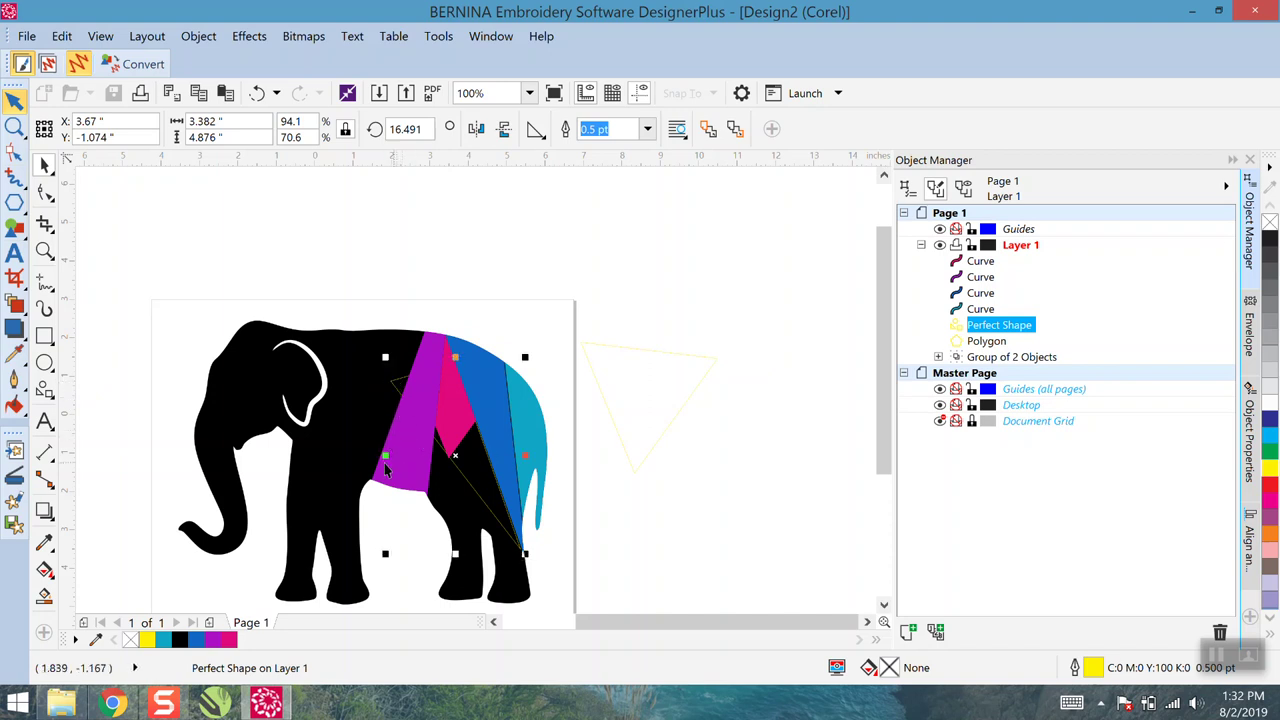
Widen the yellow triangle to about 5.05 inches, rotate it to about 7.6 degrees and place it across the purple section with its tip on the hind leg
drag(384, 455, 320, 452)
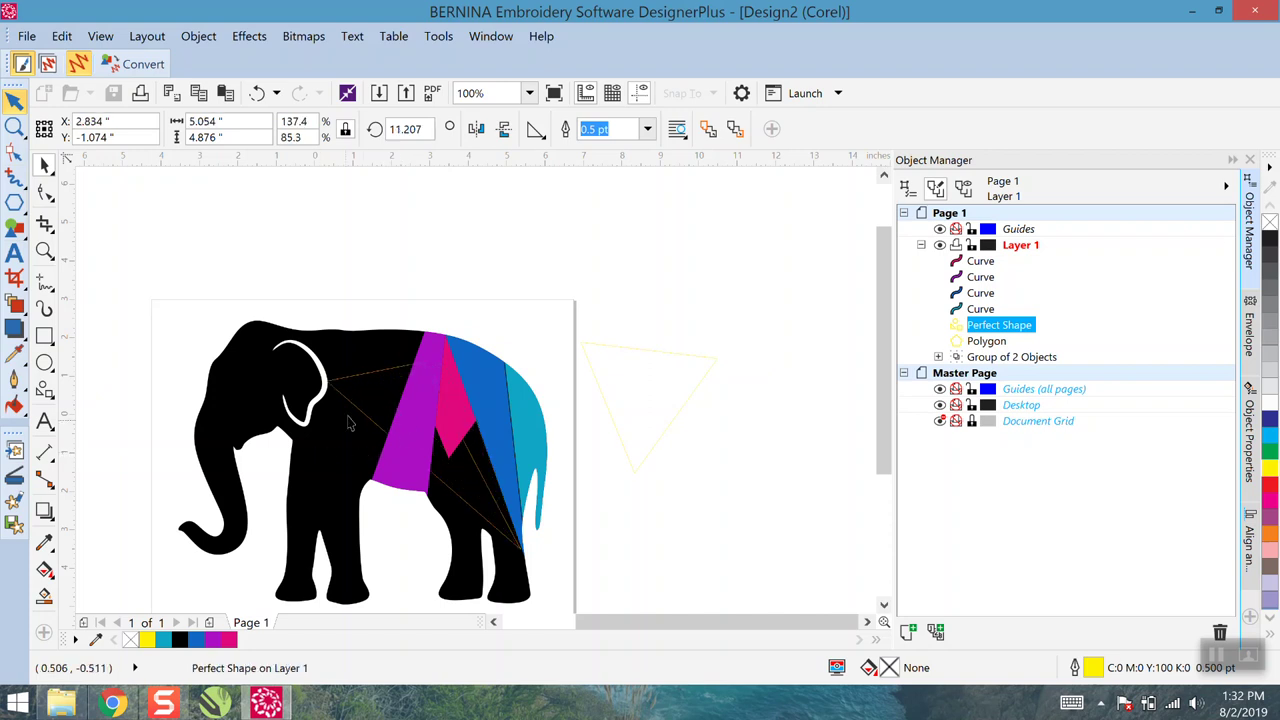
click(355, 402)
drag(528, 352, 538, 351)
drag(392, 364, 406, 368)
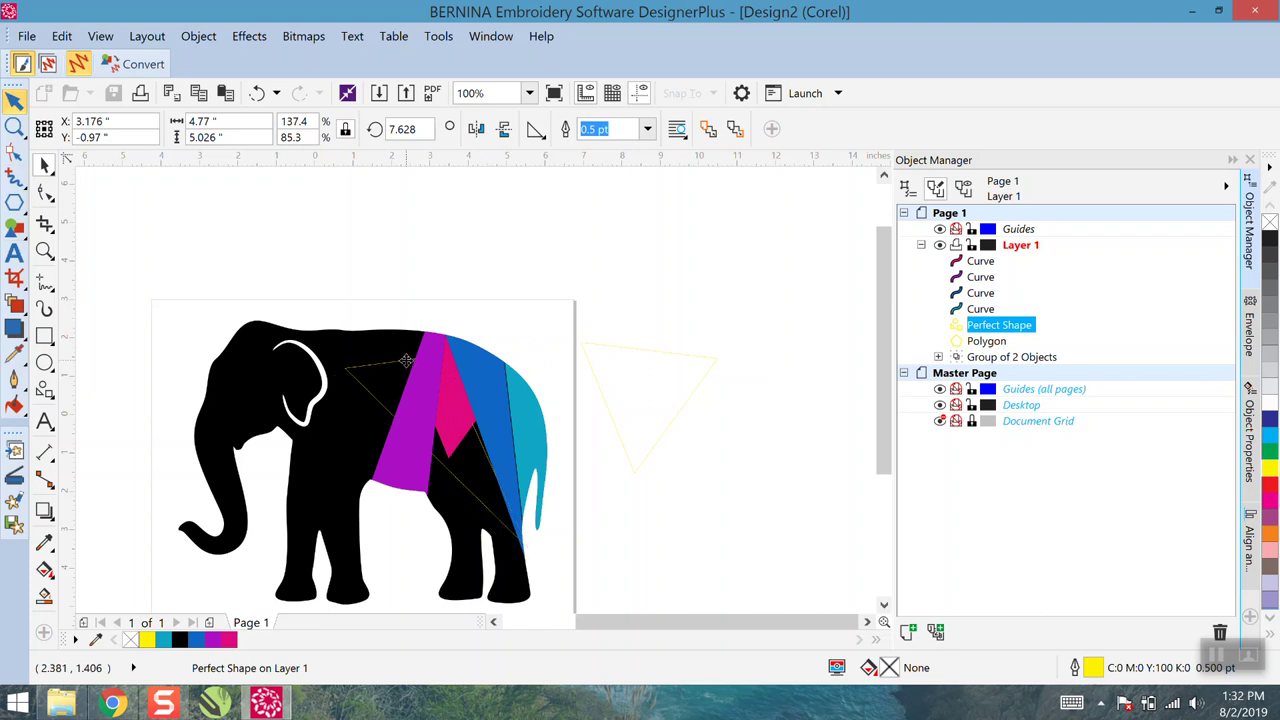
scroll(427, 377, up, 1)
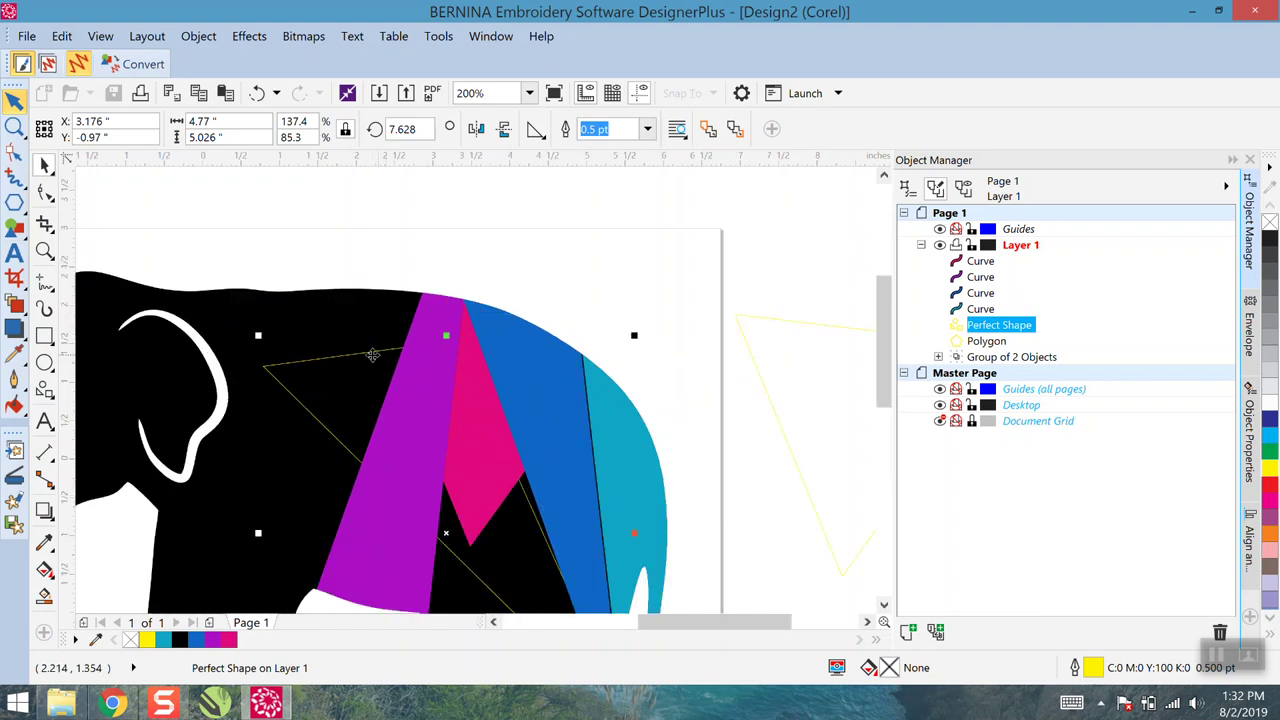
drag(372, 351, 384, 348)
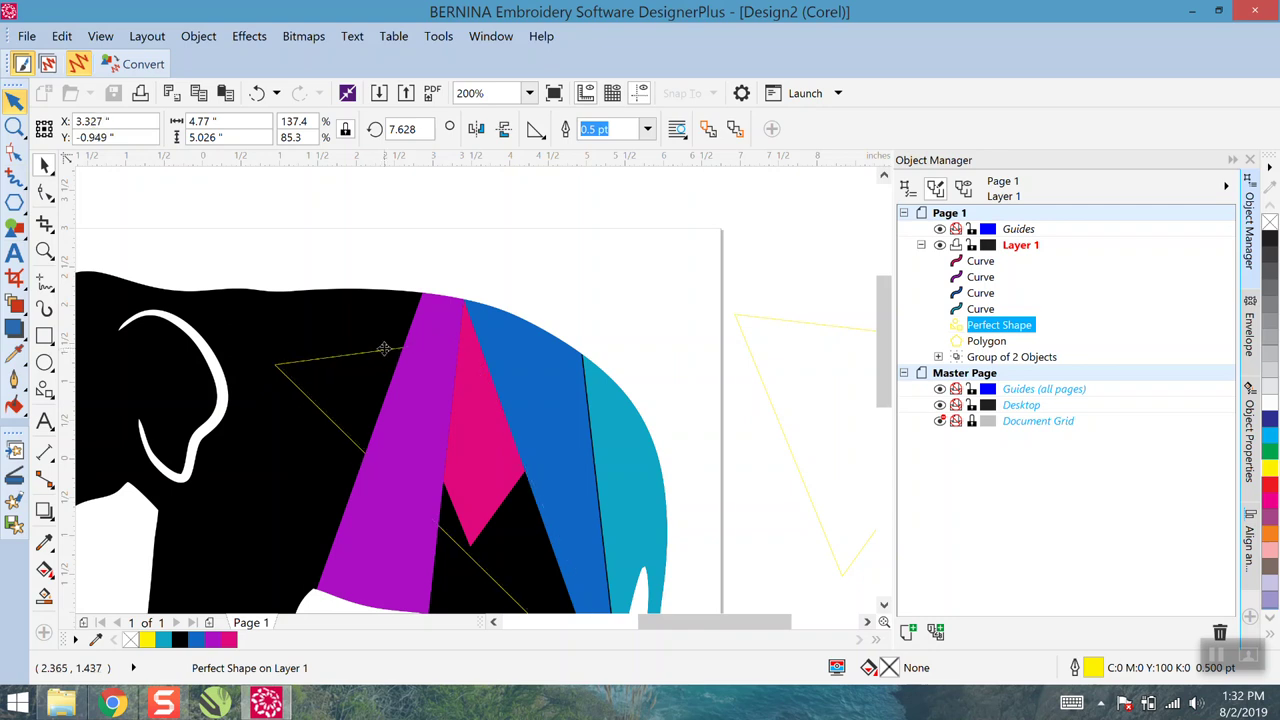
scroll(384, 348, down, 2)
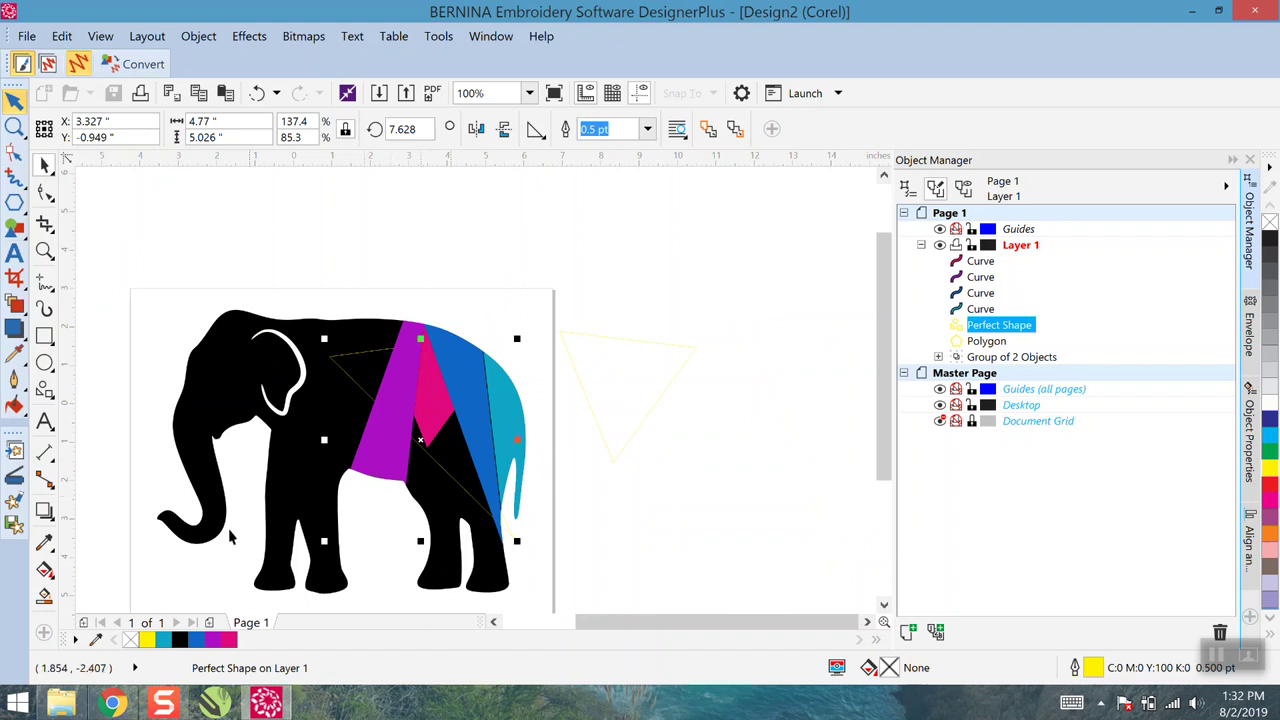
Smart Fill the black area inside the triangle below the pink section with green #21E86A and no outline
click(44, 598)
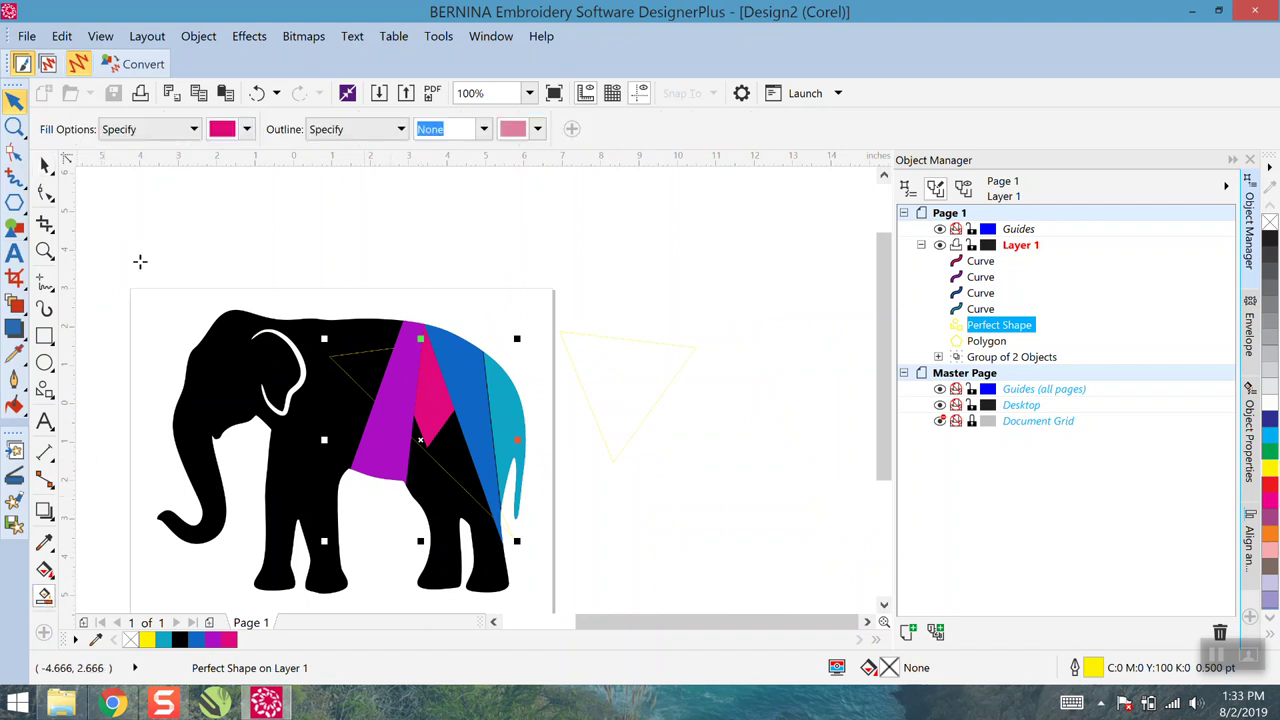
click(246, 129)
click(350, 298)
click(320, 239)
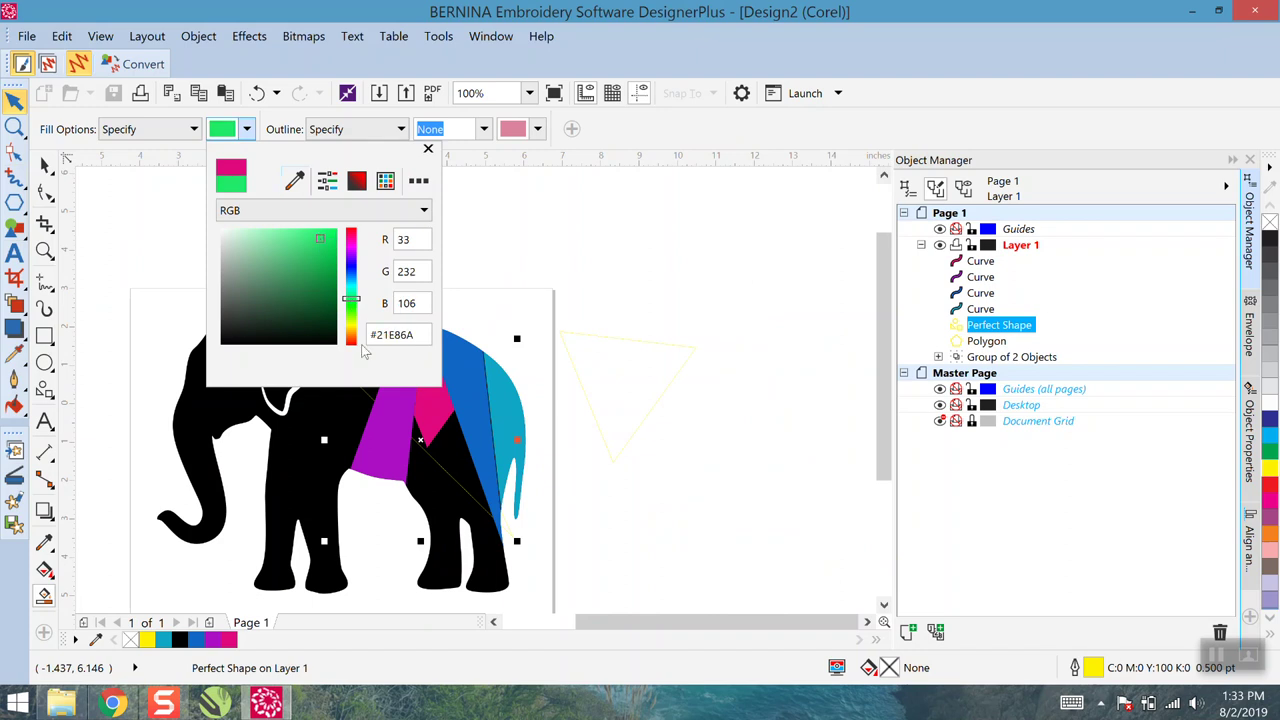
click(453, 457)
click(453, 447)
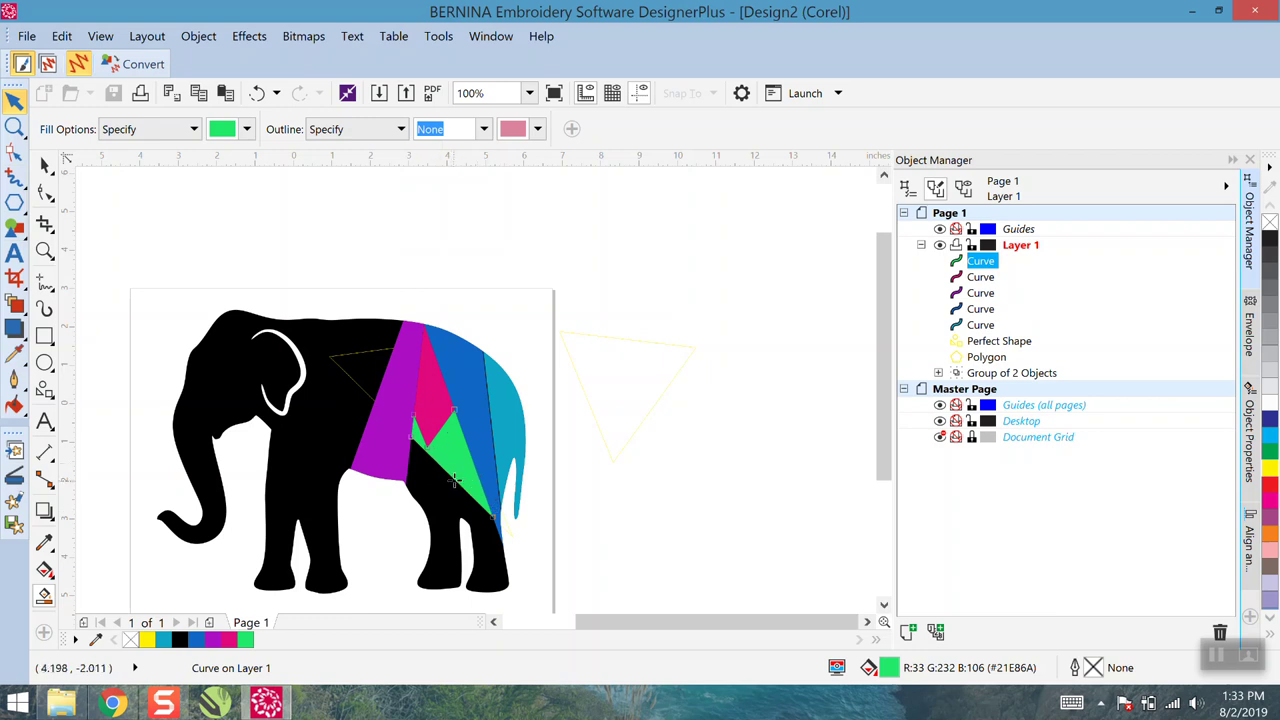
click(364, 355)
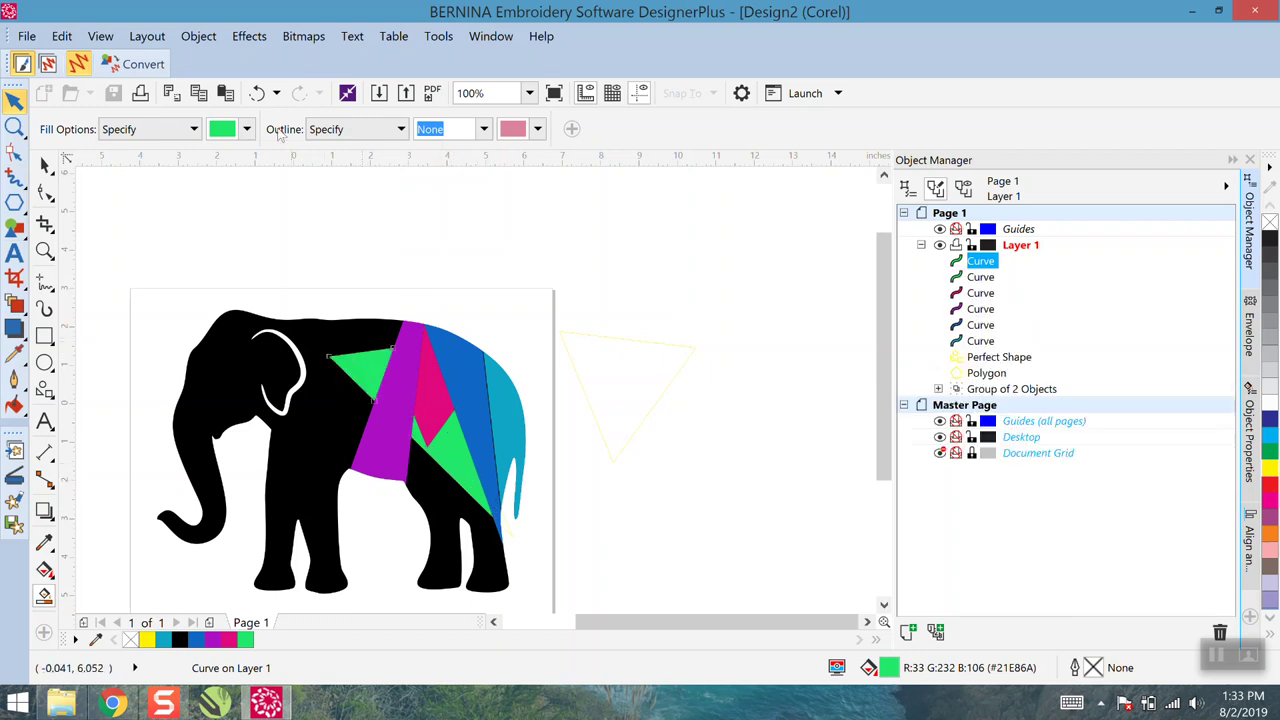
click(257, 93)
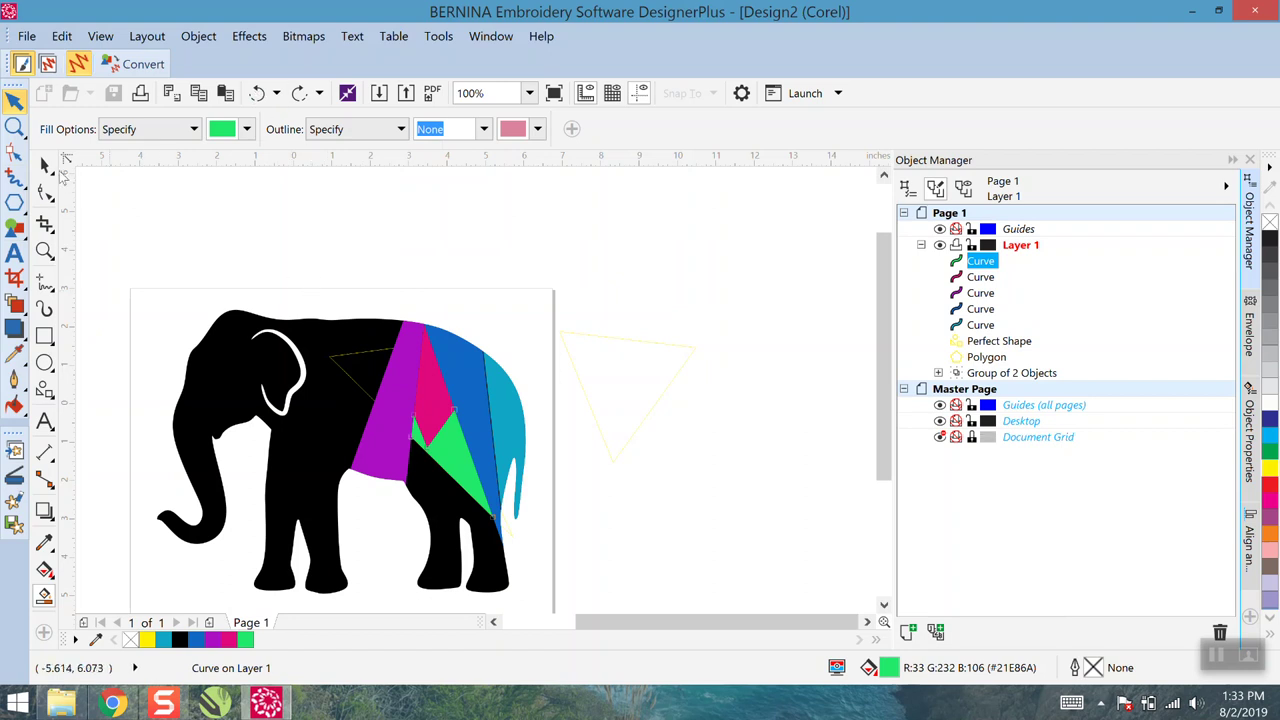
Move the long yellow triangle off the elephant to the blank area beside the page
click(46, 165)
click(340, 370)
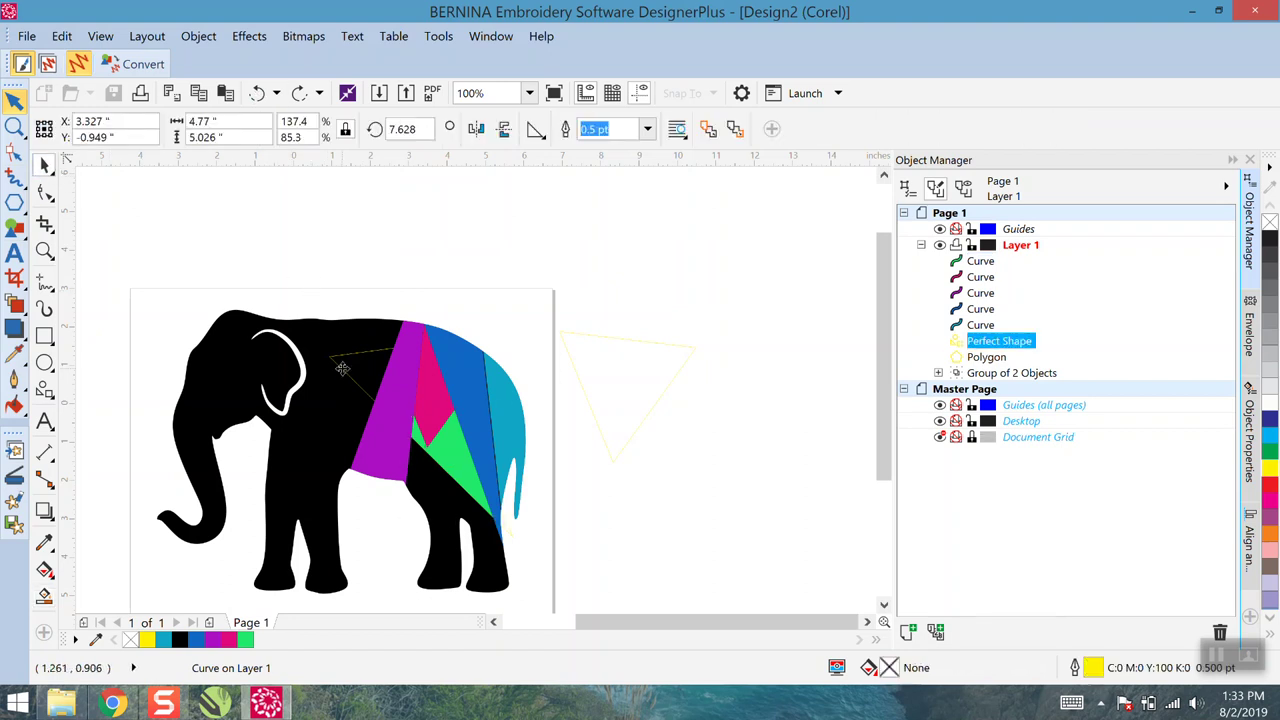
drag(337, 357, 669, 257)
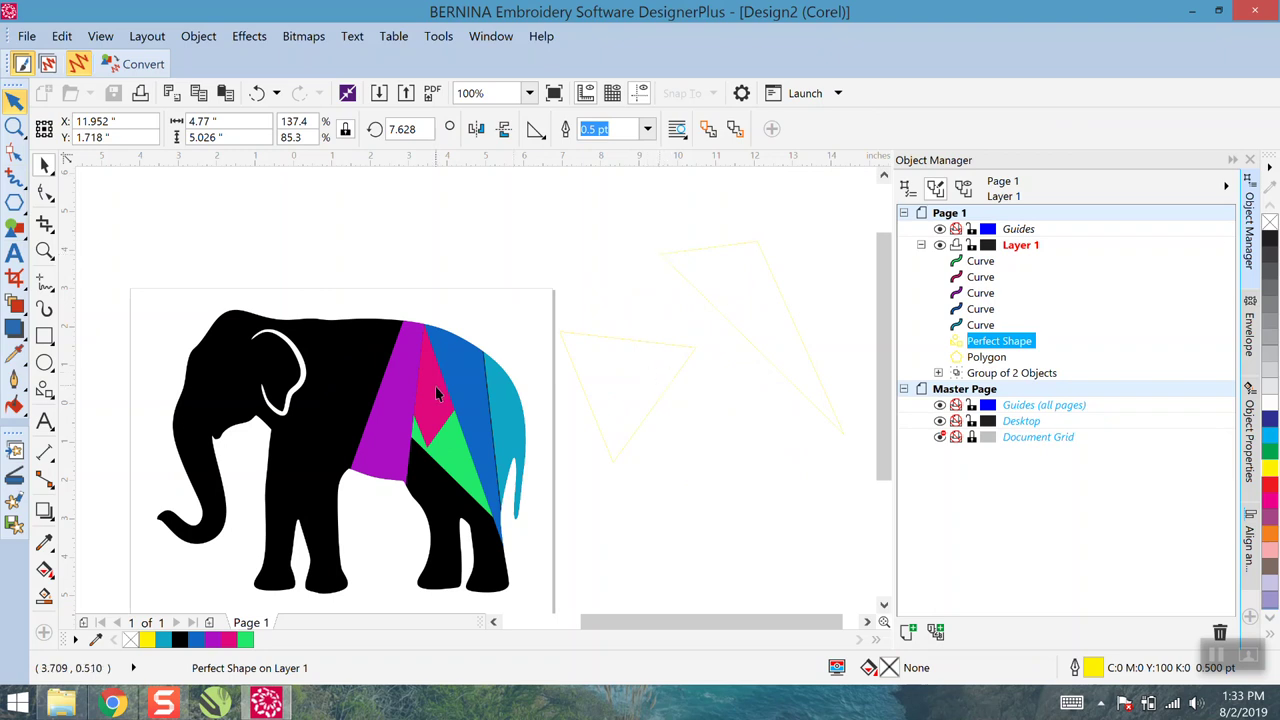
Move the blue section's upper corner node onto the teal section's upper corner to close the black gap between them
scroll(660, 374, down, 2)
scroll(447, 437, up, 2)
scroll(447, 437, up, 2)
scroll(447, 437, down, 2)
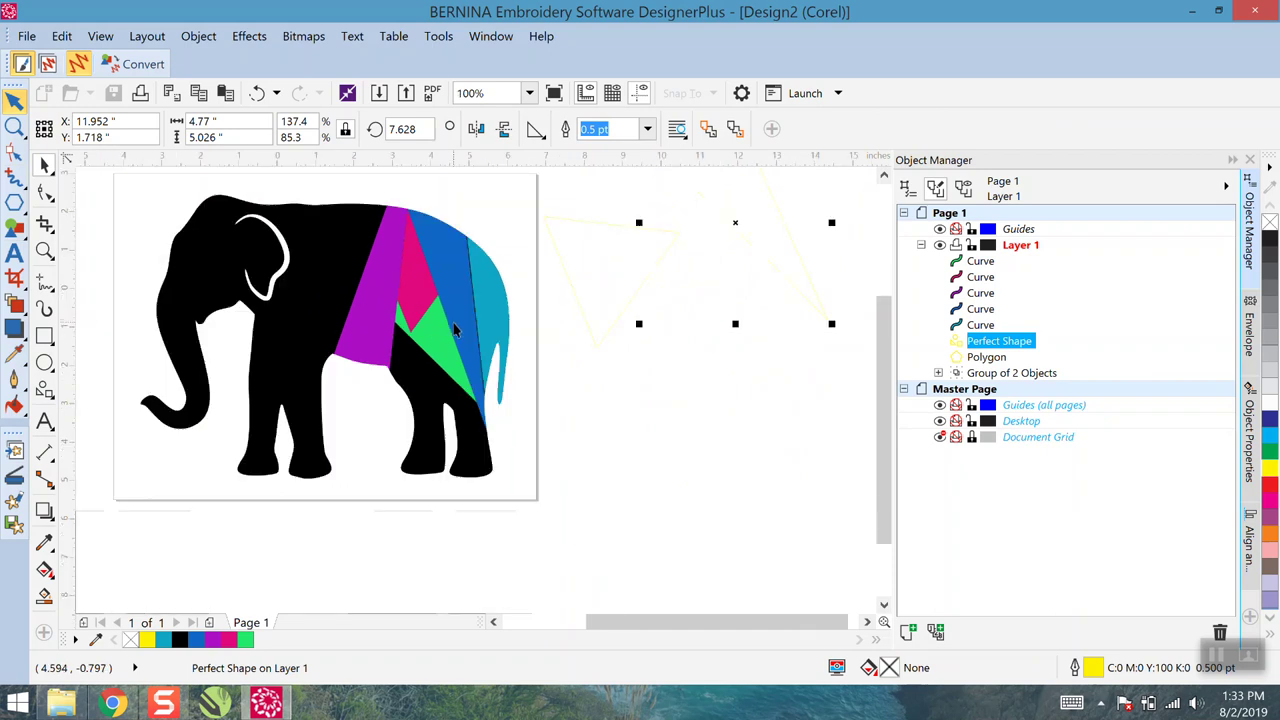
scroll(466, 280, up, 1)
scroll(502, 266, up, 1)
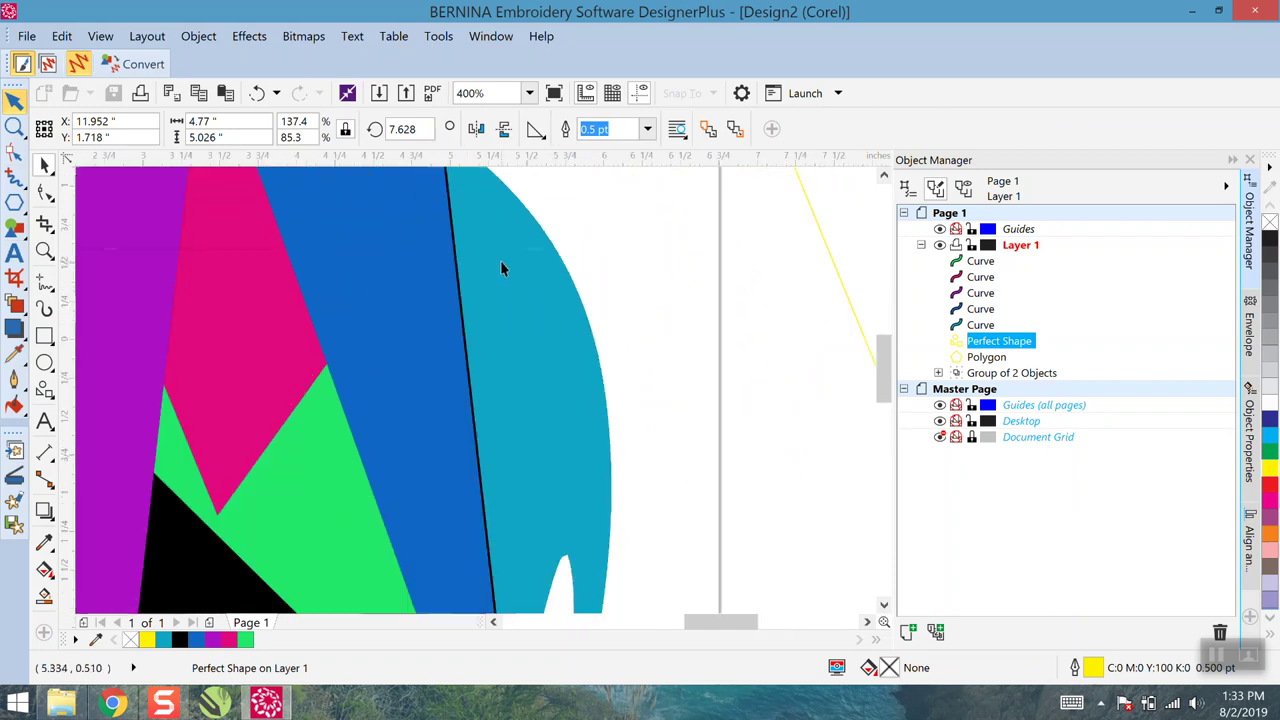
scroll(502, 267, up, 1)
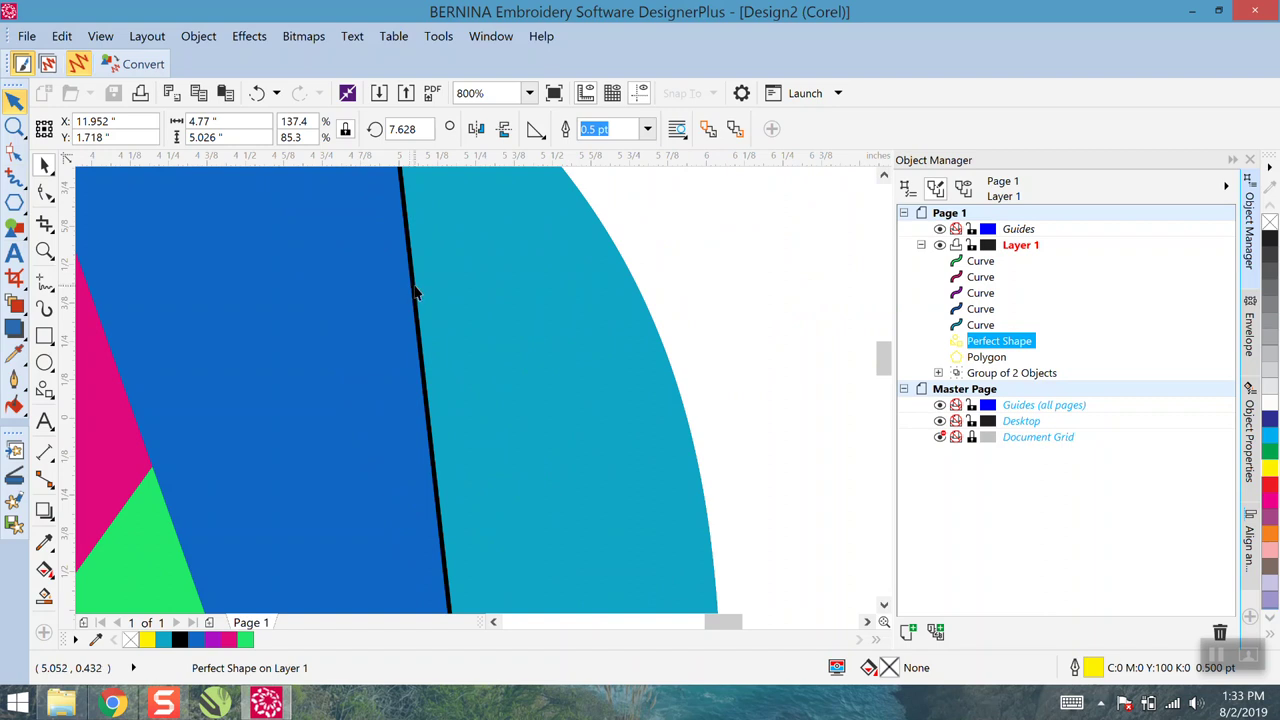
scroll(417, 292, down, 2)
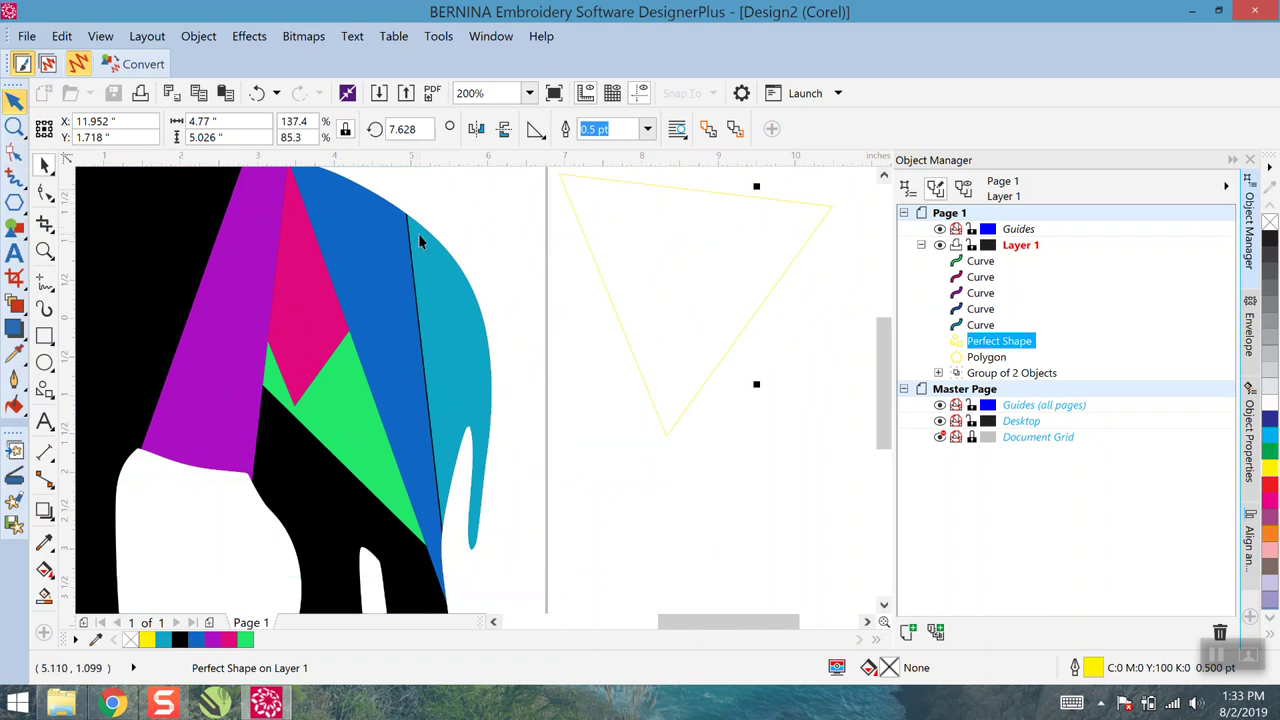
scroll(410, 232, up, 3)
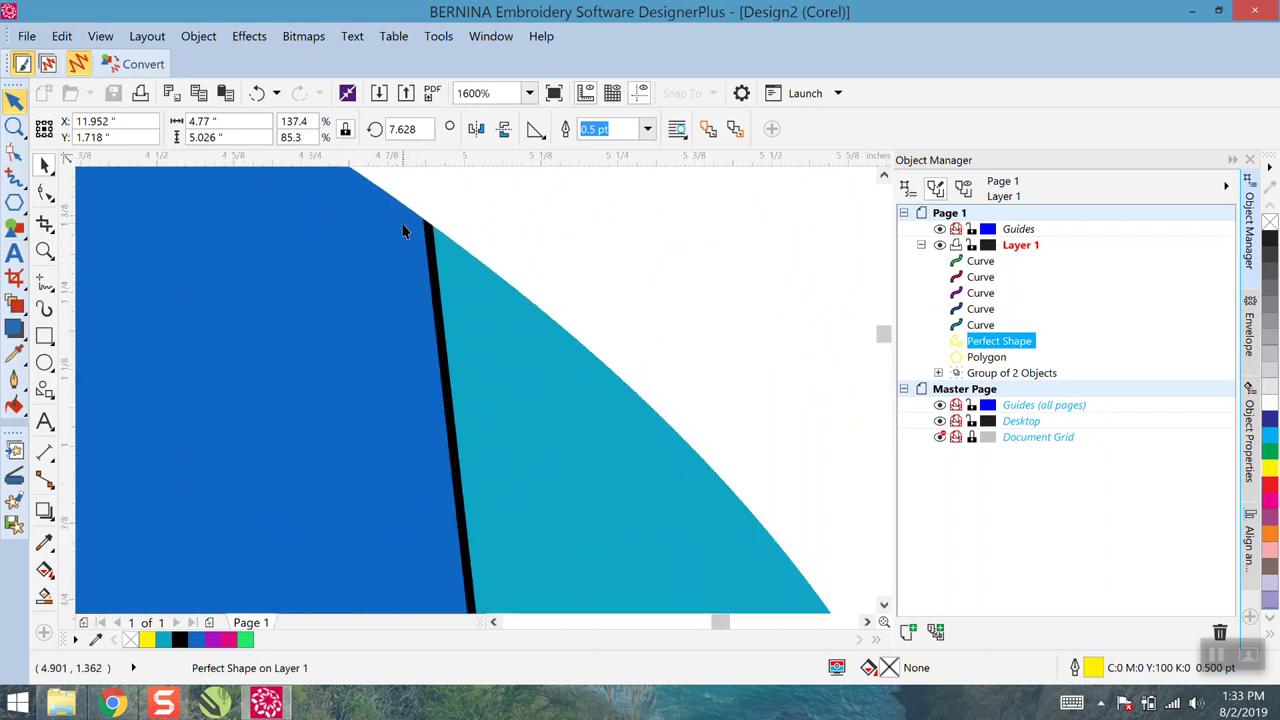
scroll(403, 231, up, 1)
click(420, 232)
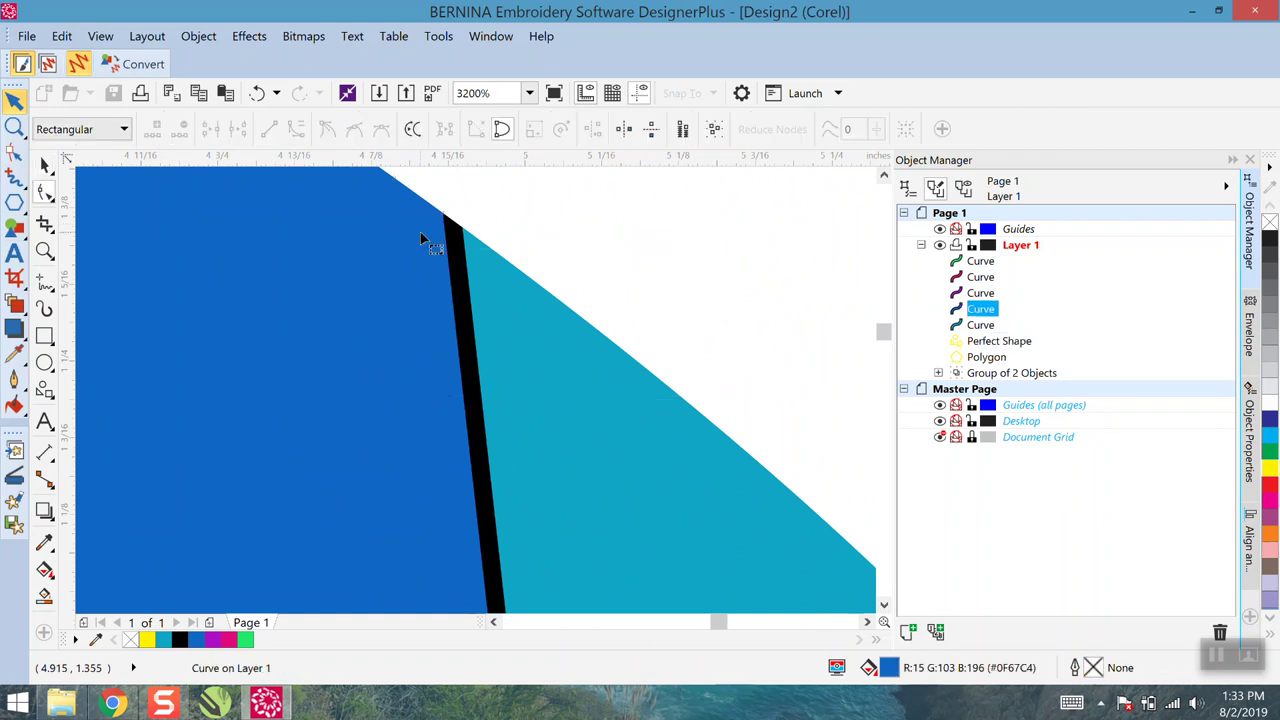
click(44, 194)
click(448, 222)
drag(455, 226, 478, 245)
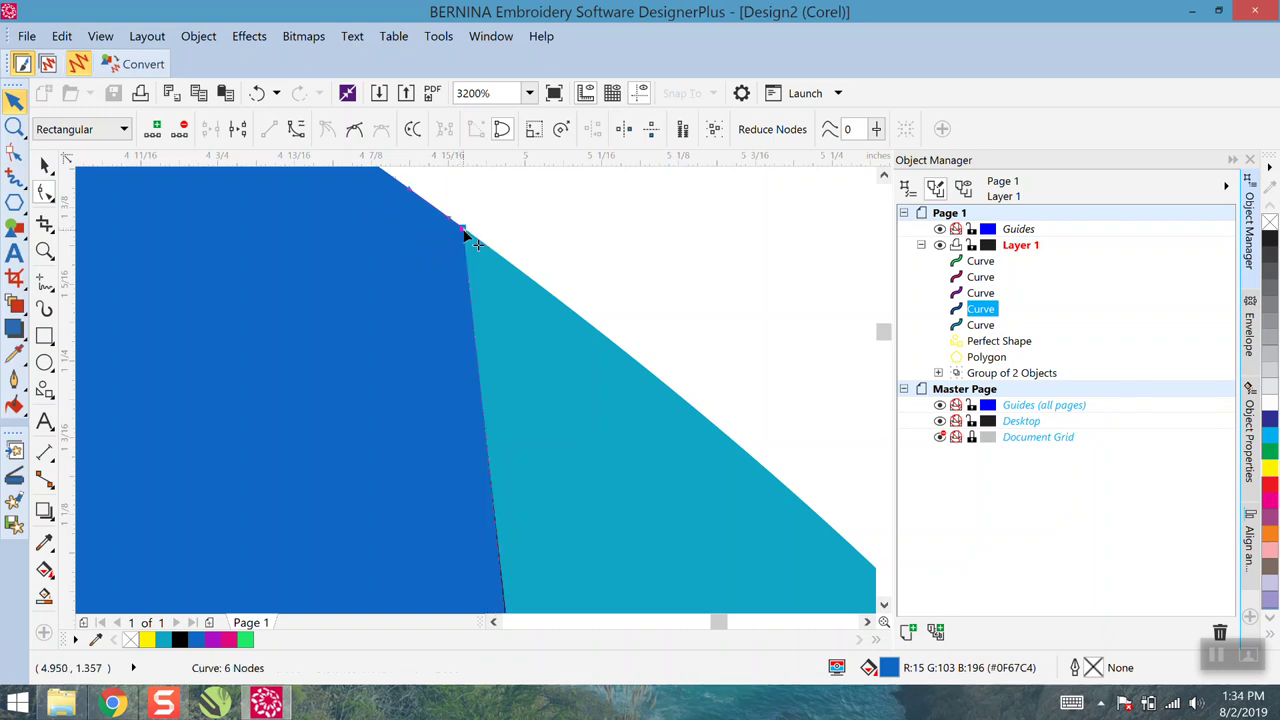
Move the blue section's node at the lower end of the black gap up to the teal section's lower corner
scroll(486, 357, down, 8)
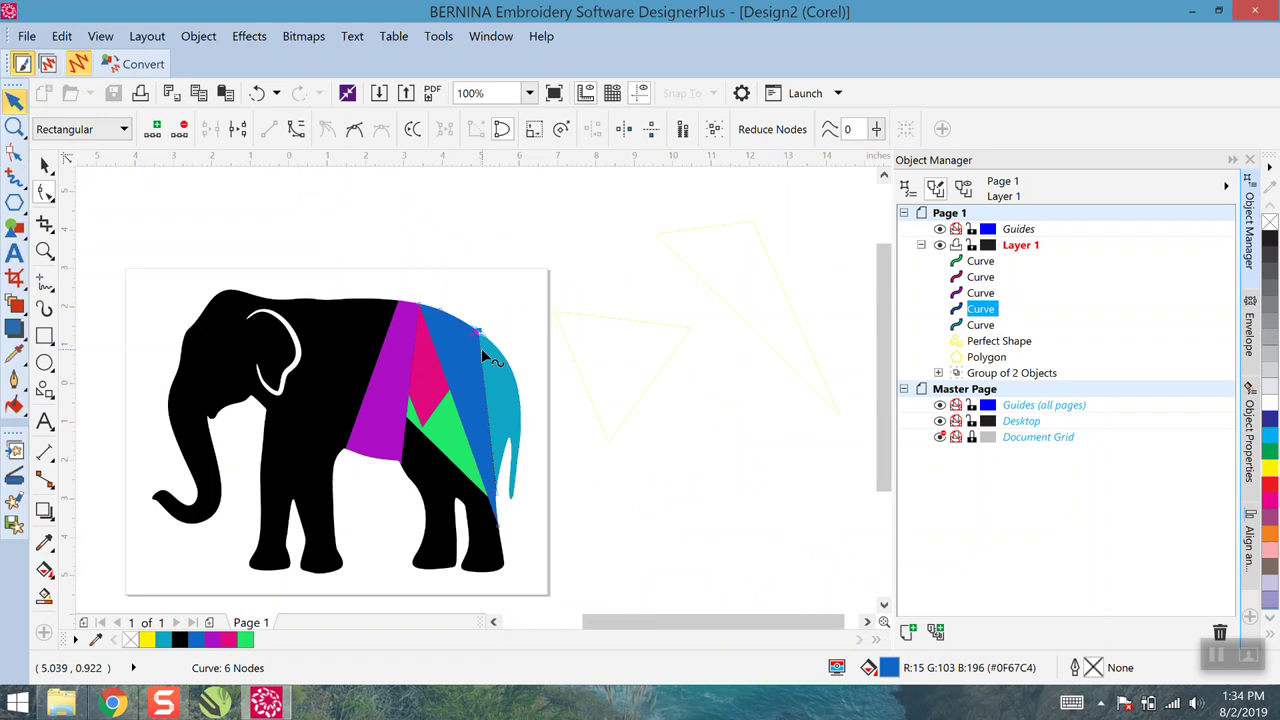
scroll(497, 512, up, 2)
scroll(497, 512, up, 2)
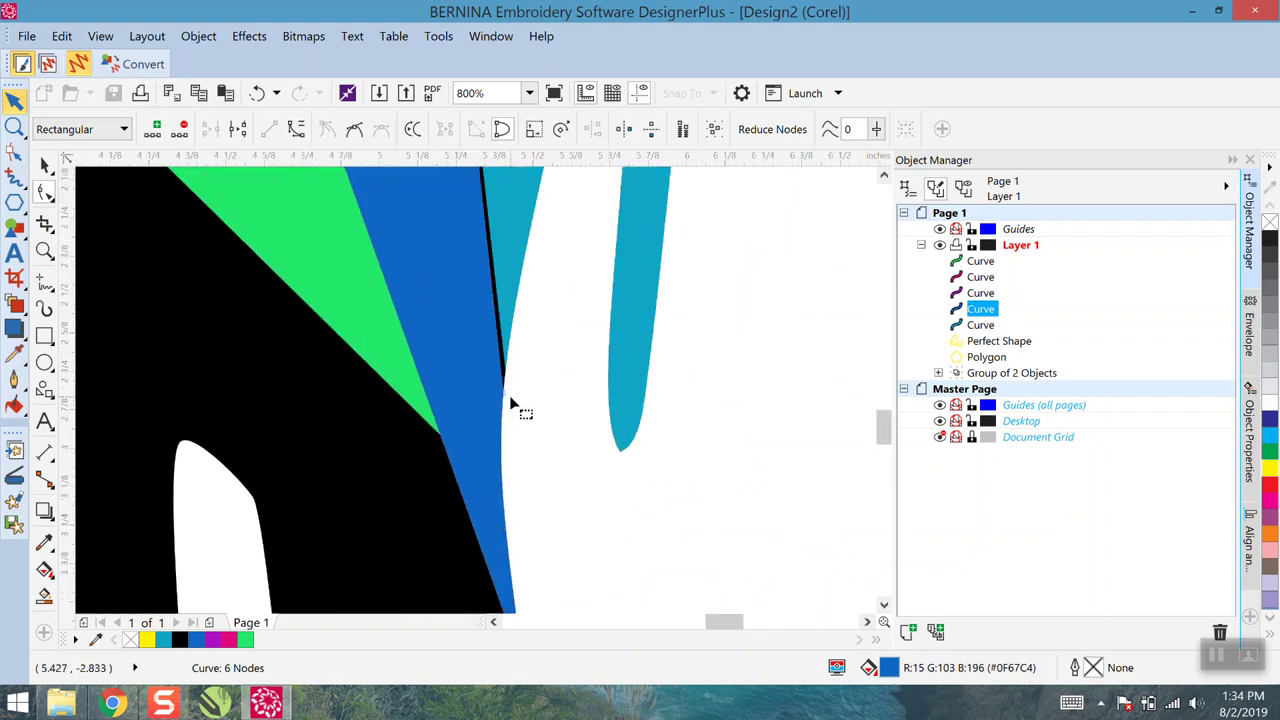
scroll(512, 405, up, 2)
scroll(510, 398, up, 1)
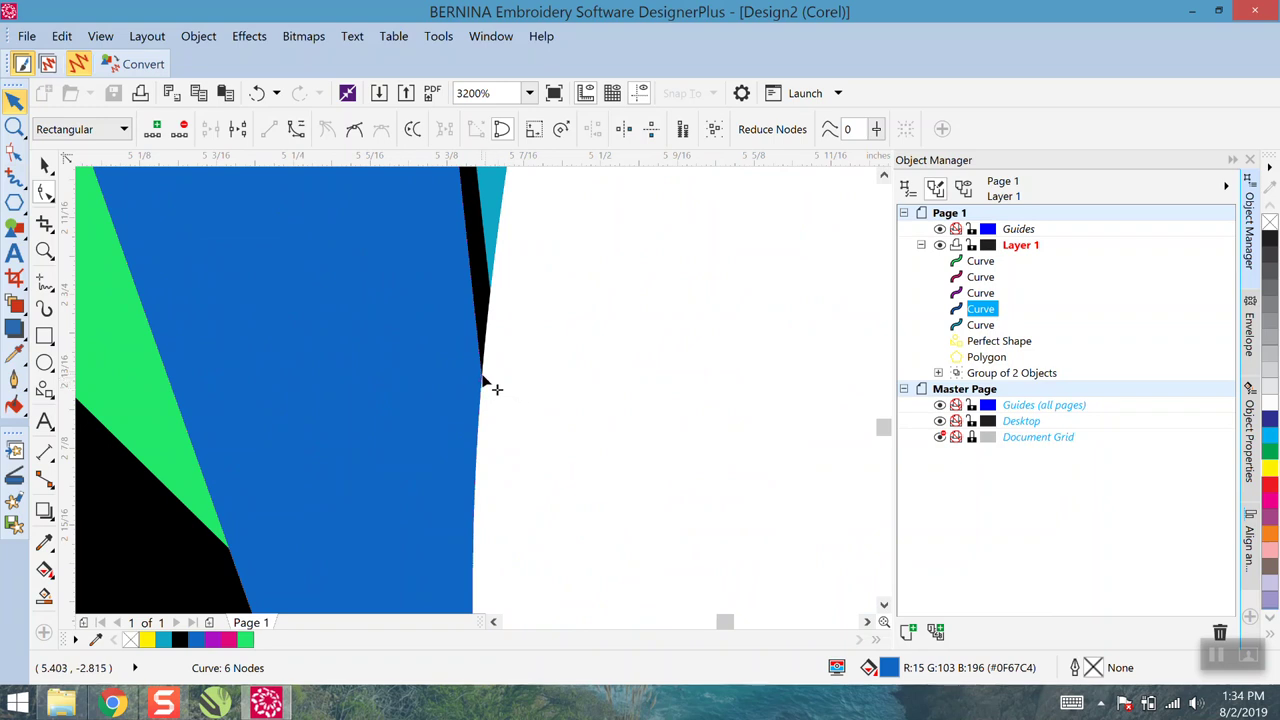
drag(491, 390, 491, 294)
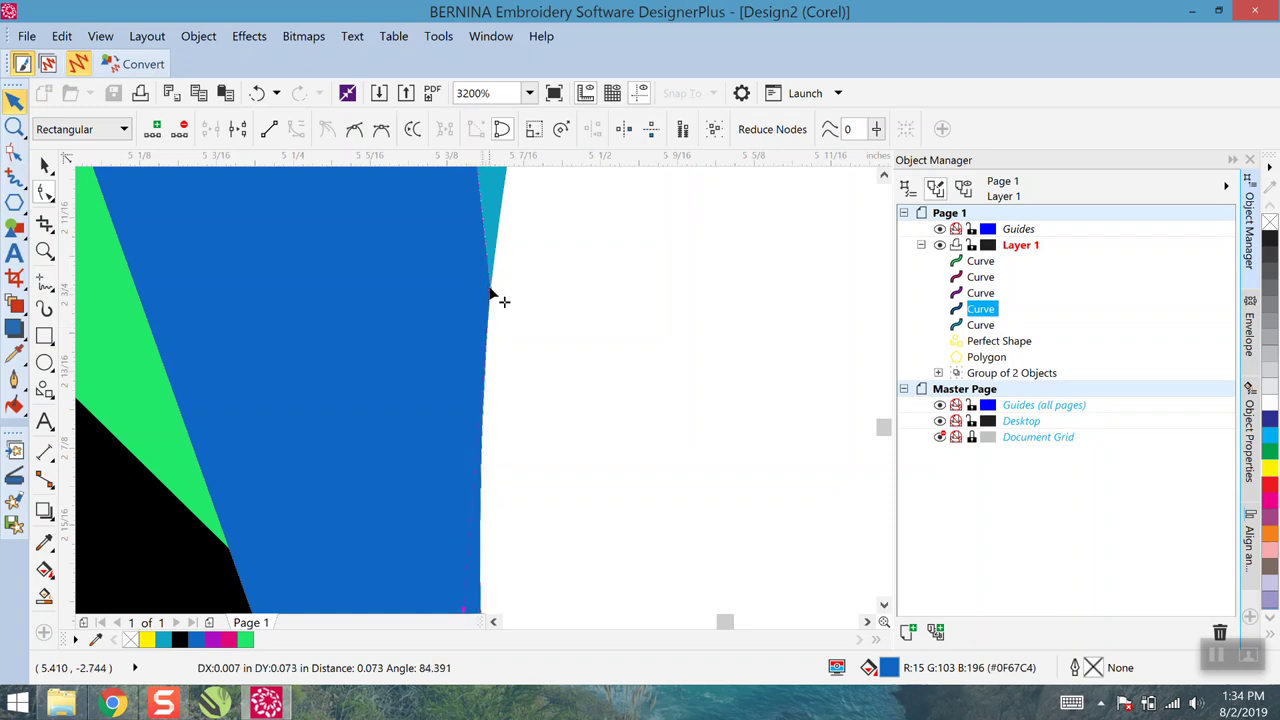
click(529, 342)
Examine the whole edge between the blue and teal sections for remaining gaps and deselect the blue curve
scroll(529, 342, down, 4)
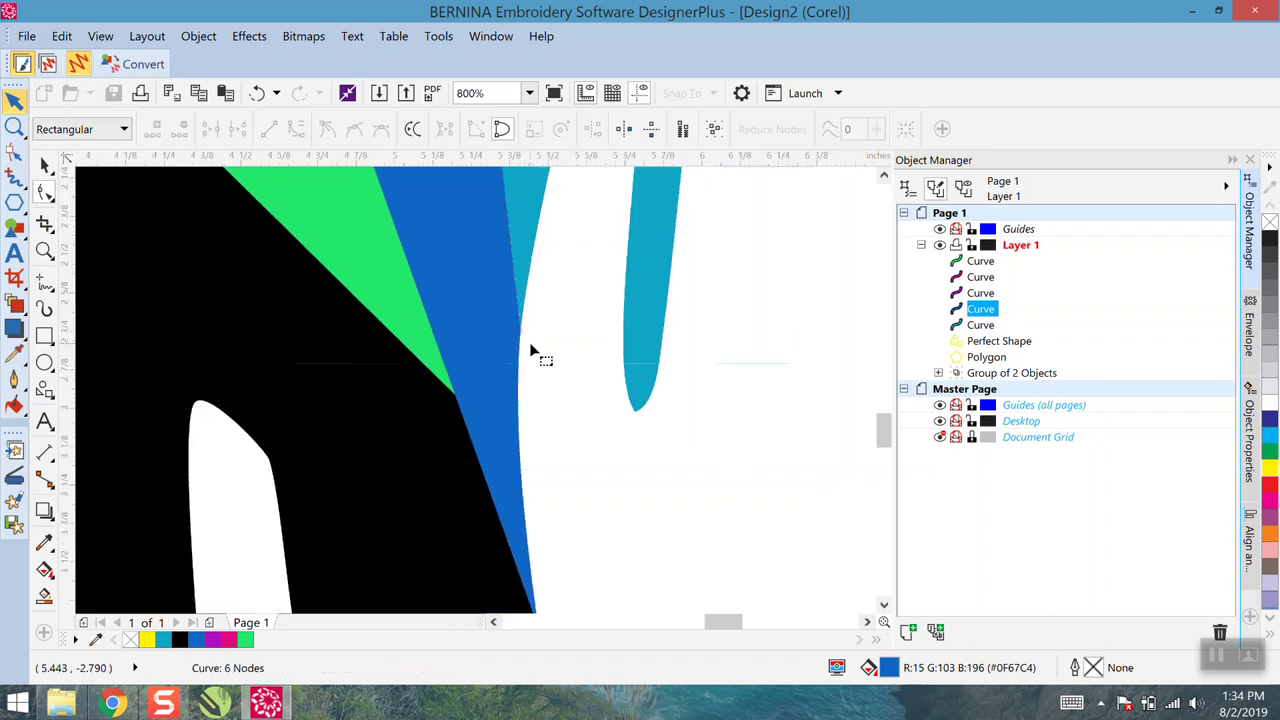
scroll(533, 343, down, 2)
scroll(531, 349, up, 3)
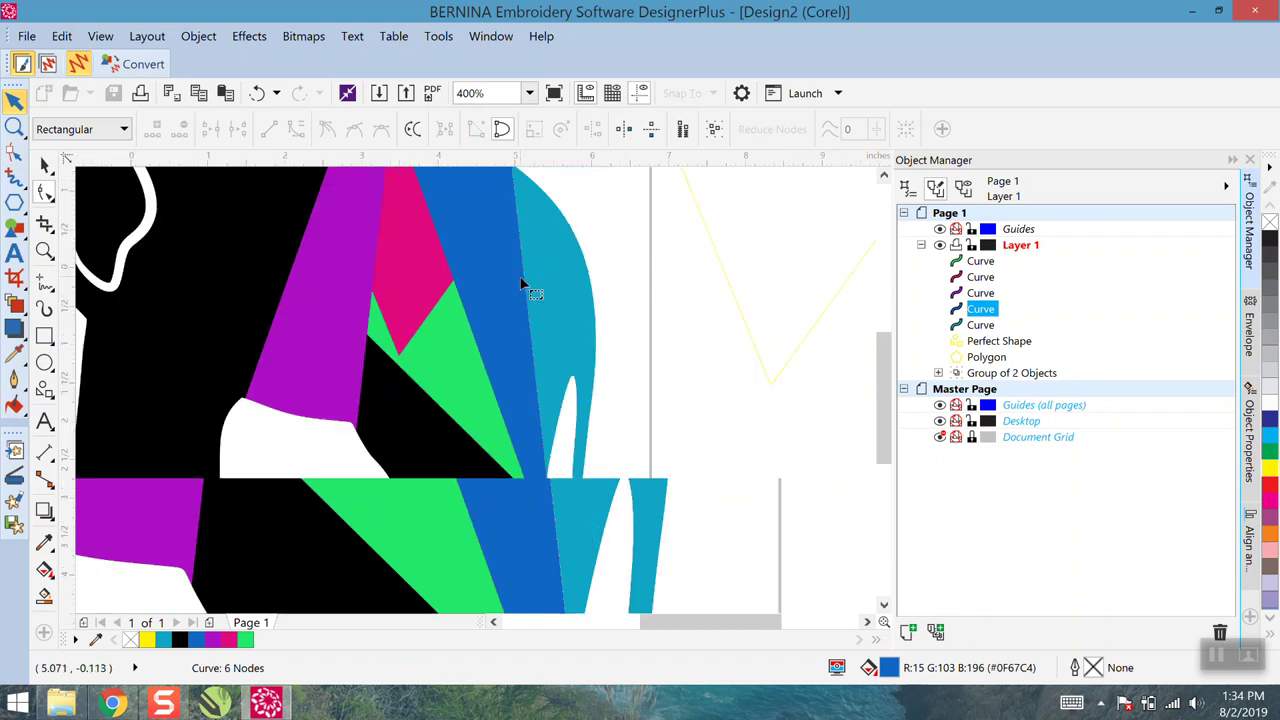
scroll(528, 289, down, 3)
scroll(514, 310, up, 2)
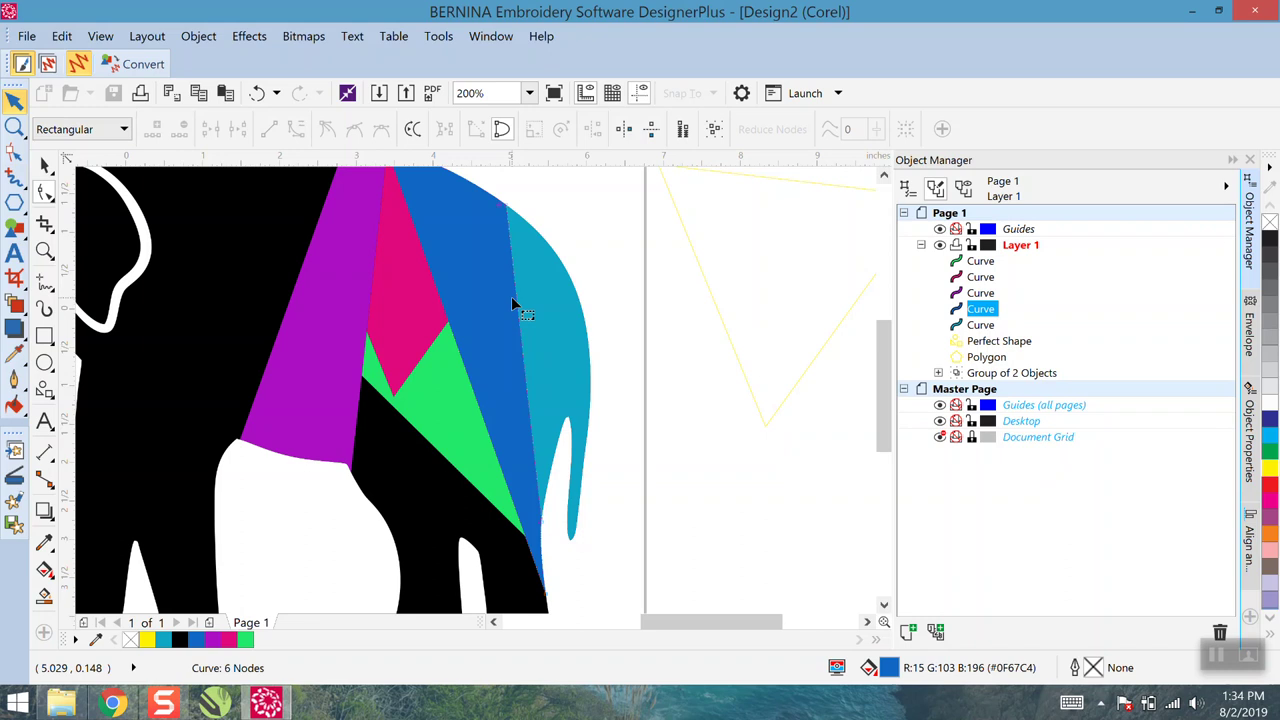
scroll(511, 296, down, 1)
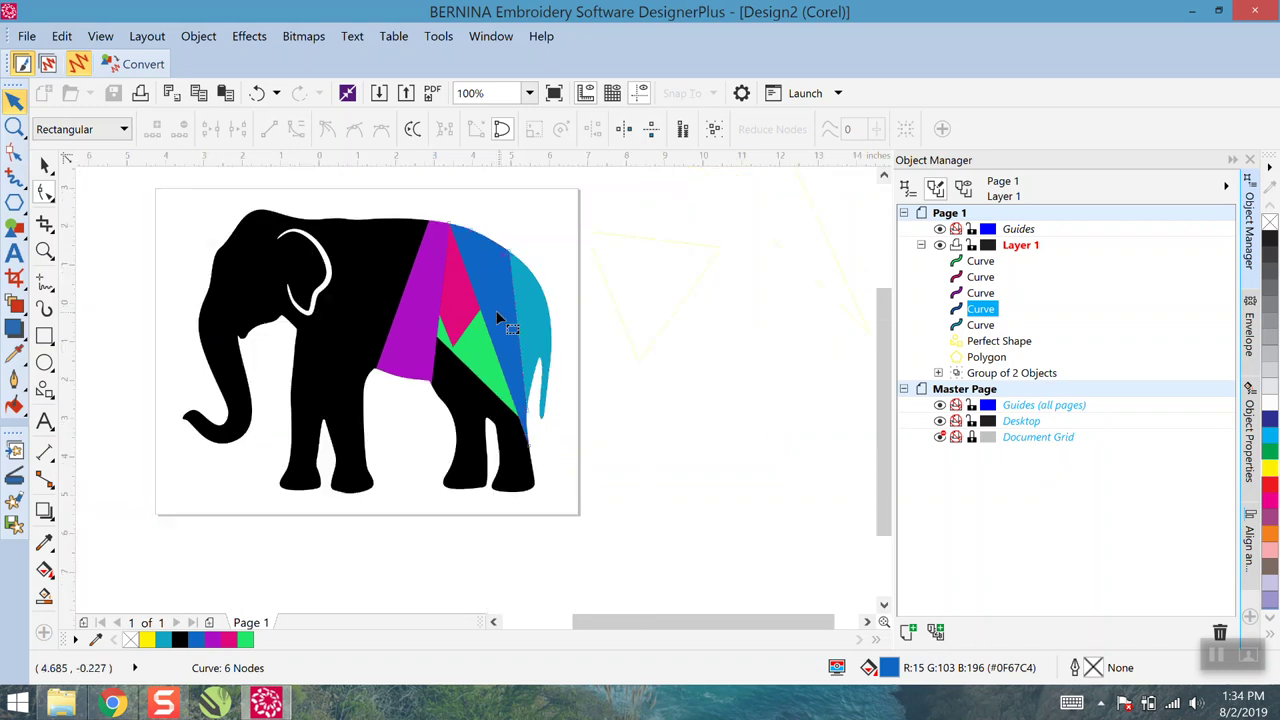
click(45, 165)
click(107, 257)
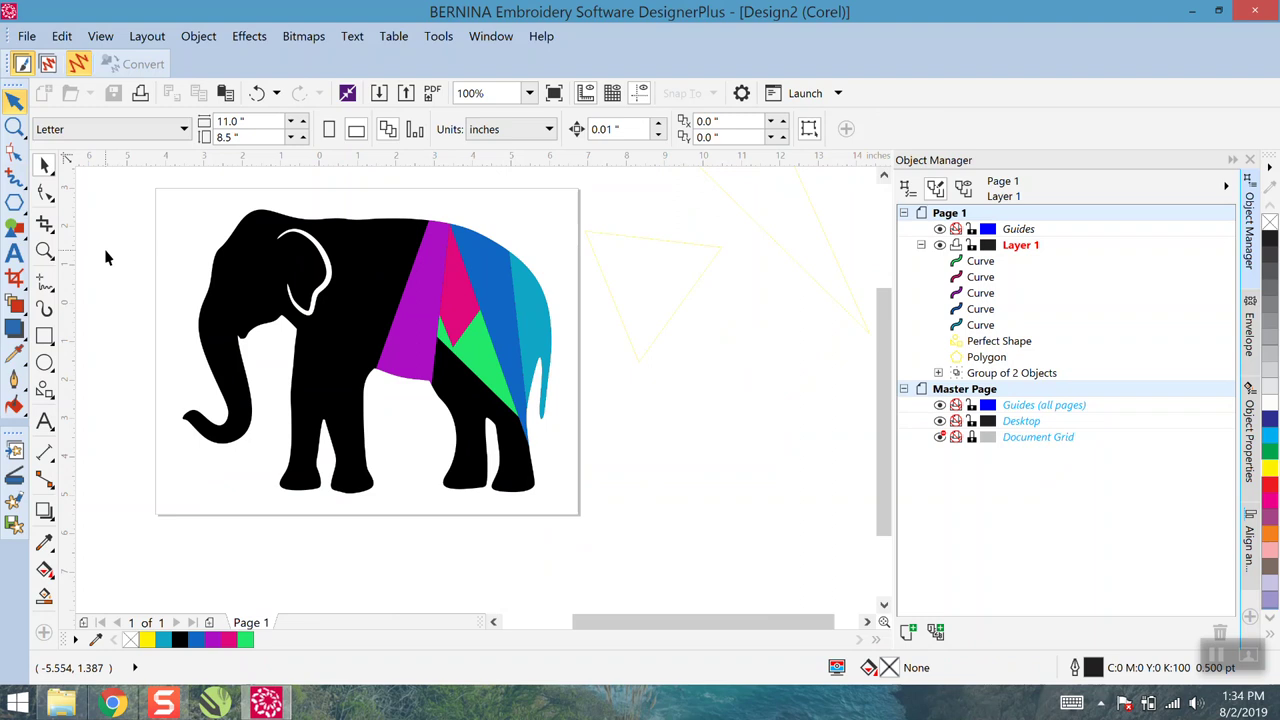
Place a circle about 1.34 inches across over the elephant's front foot nearest the trunk and give it a yellow outline
click(44, 367)
click(69, 369)
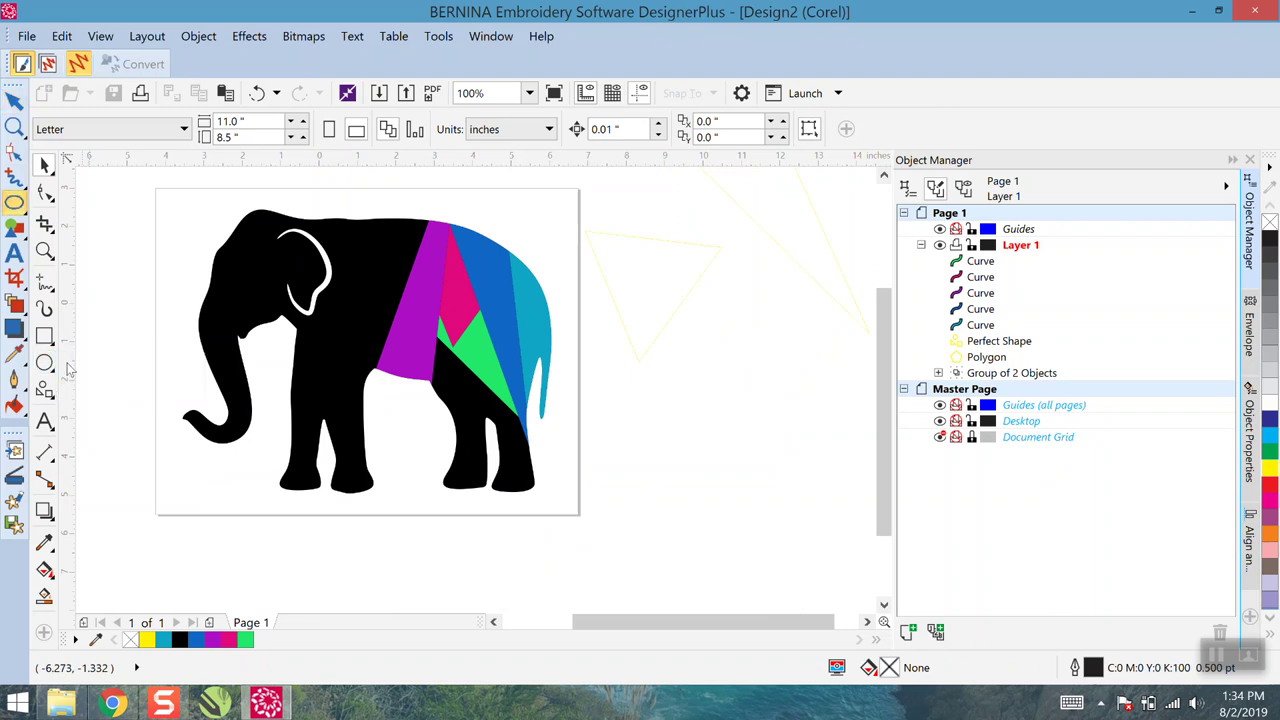
drag(113, 404, 161, 452)
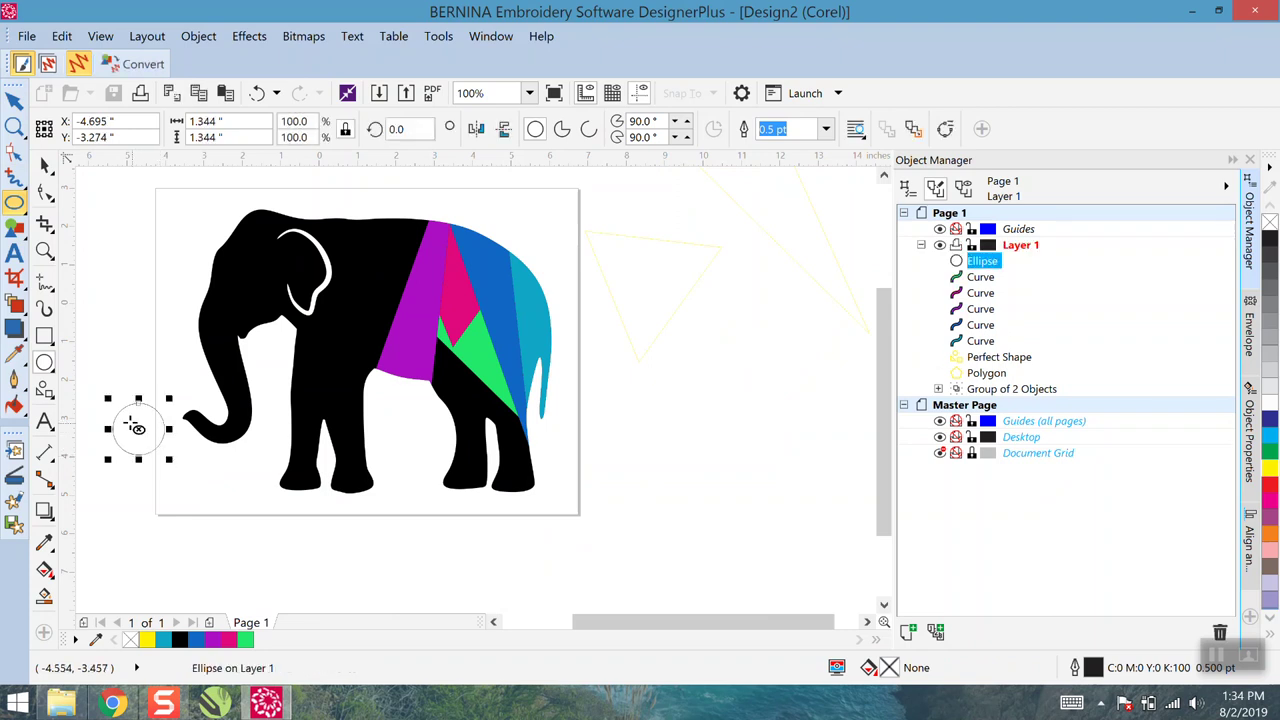
drag(145, 447, 306, 489)
scroll(306, 506, up, 1)
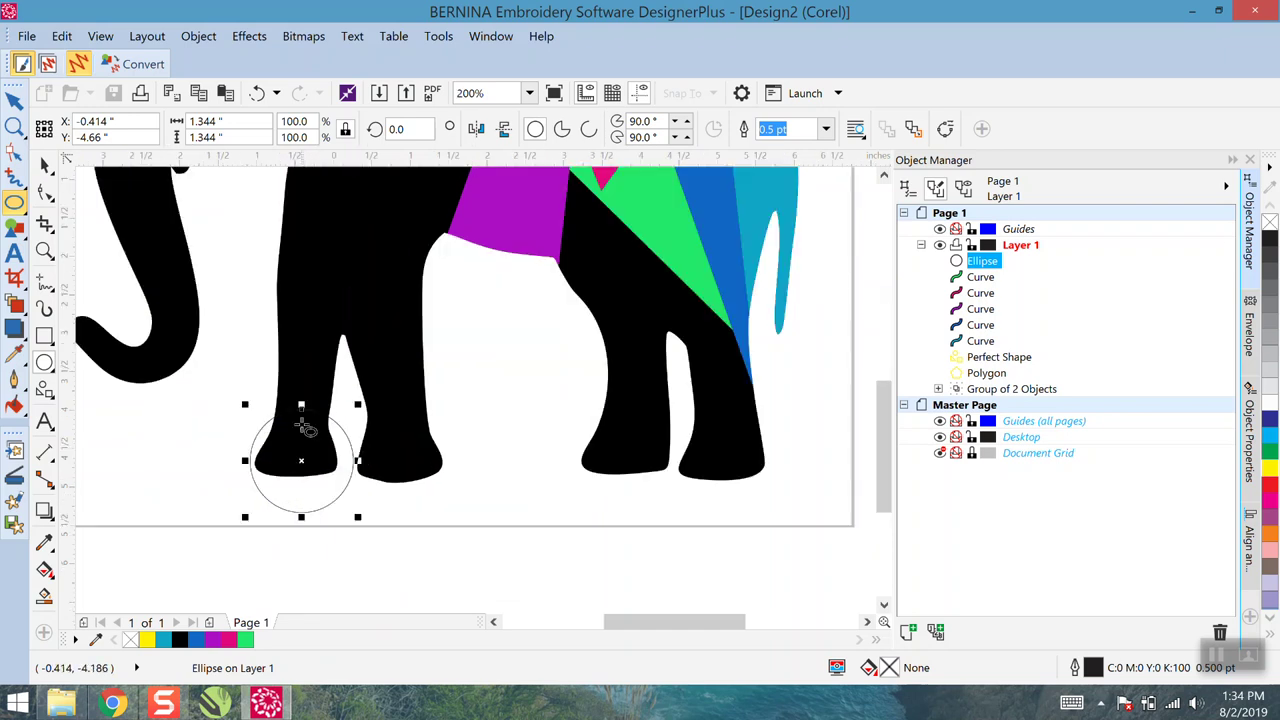
right_click(146, 641)
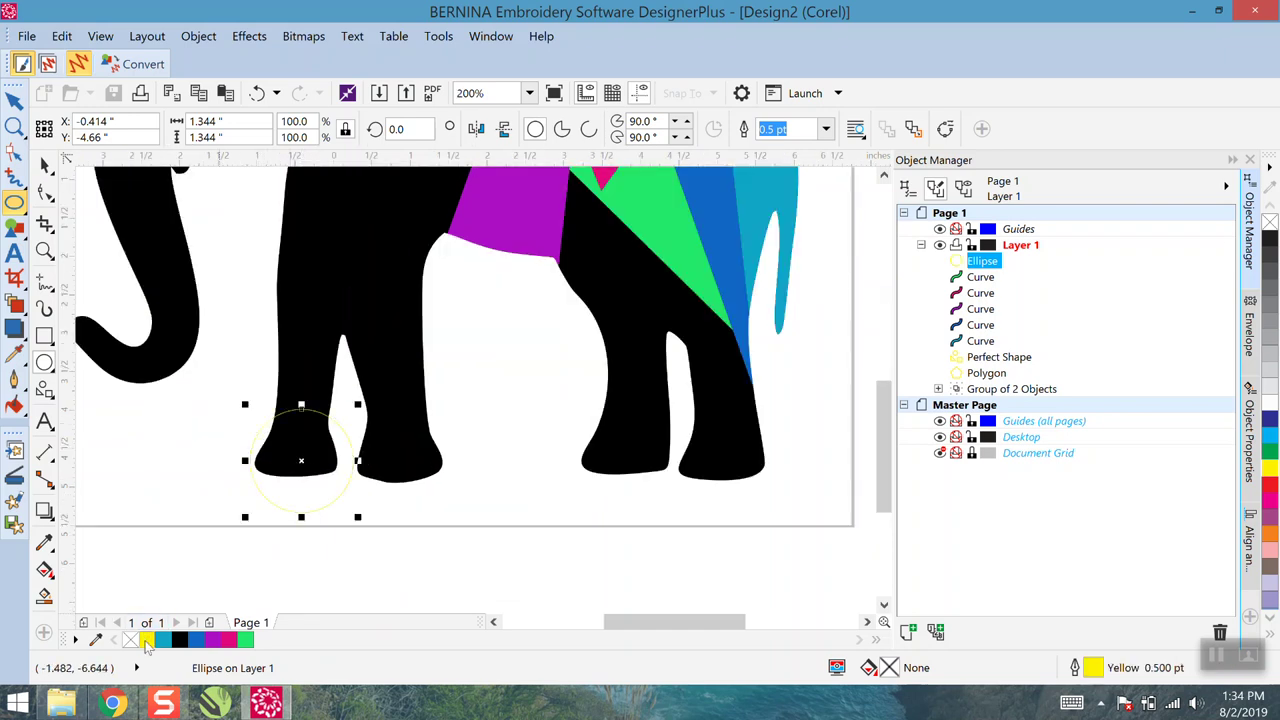
Smart Fill the front foot nearest the trunk, inside the circle, with light grey #DDE0DE and no outline
click(45, 596)
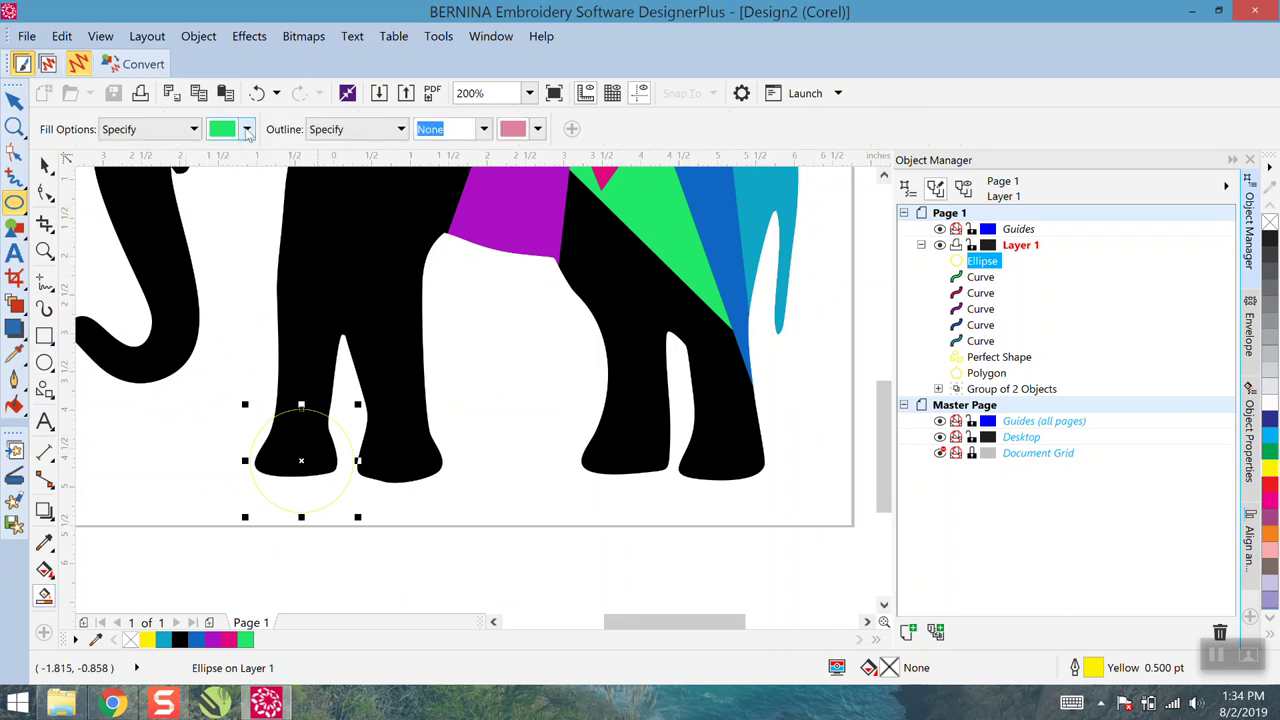
click(246, 130)
click(224, 255)
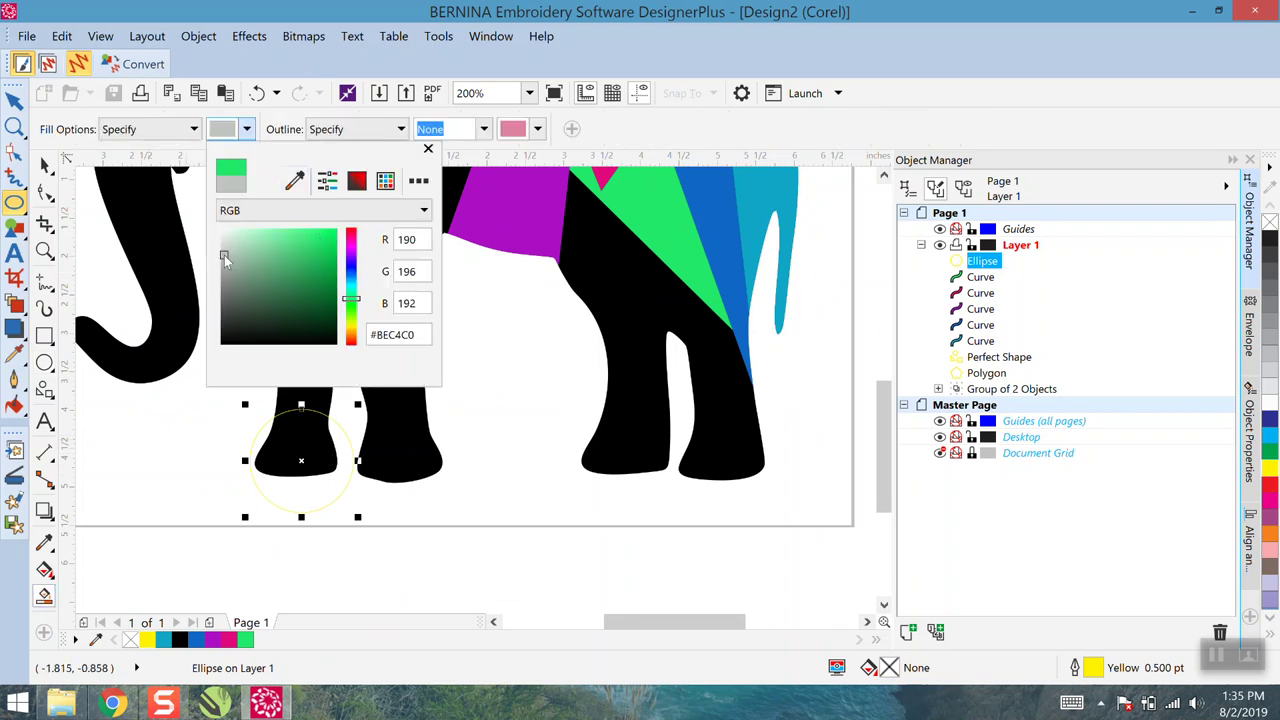
click(221, 243)
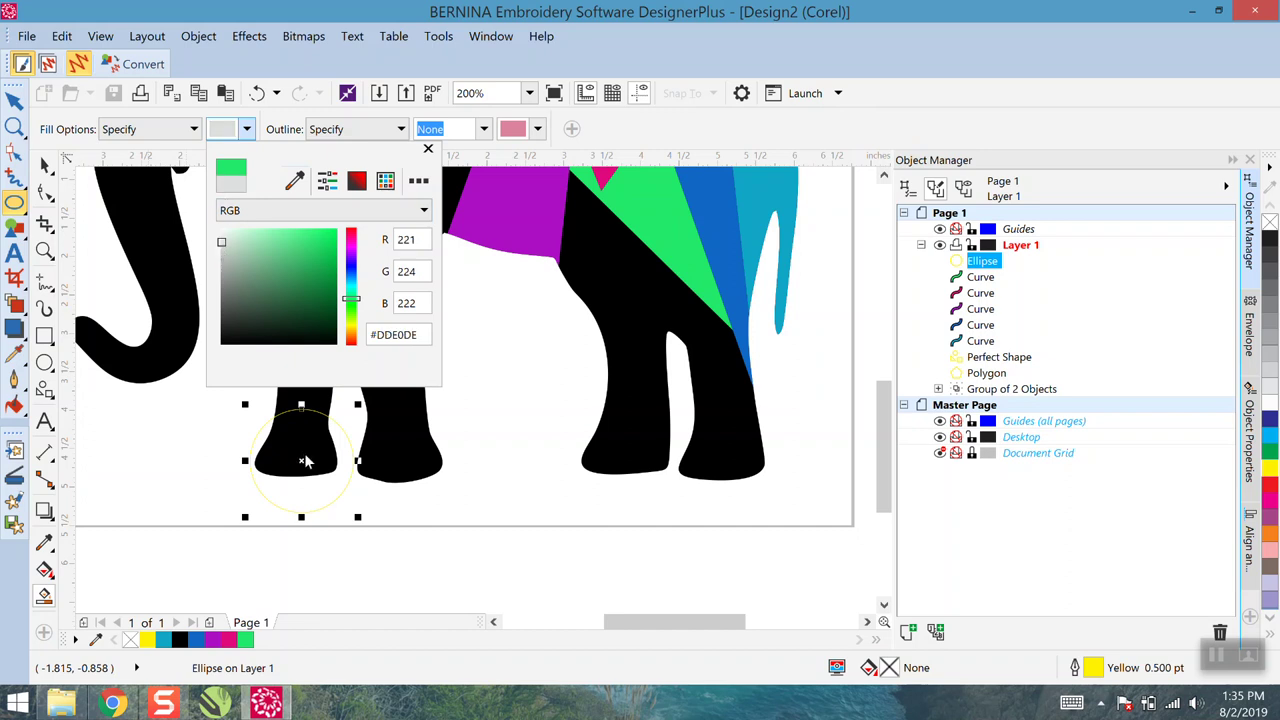
click(305, 462)
click(305, 436)
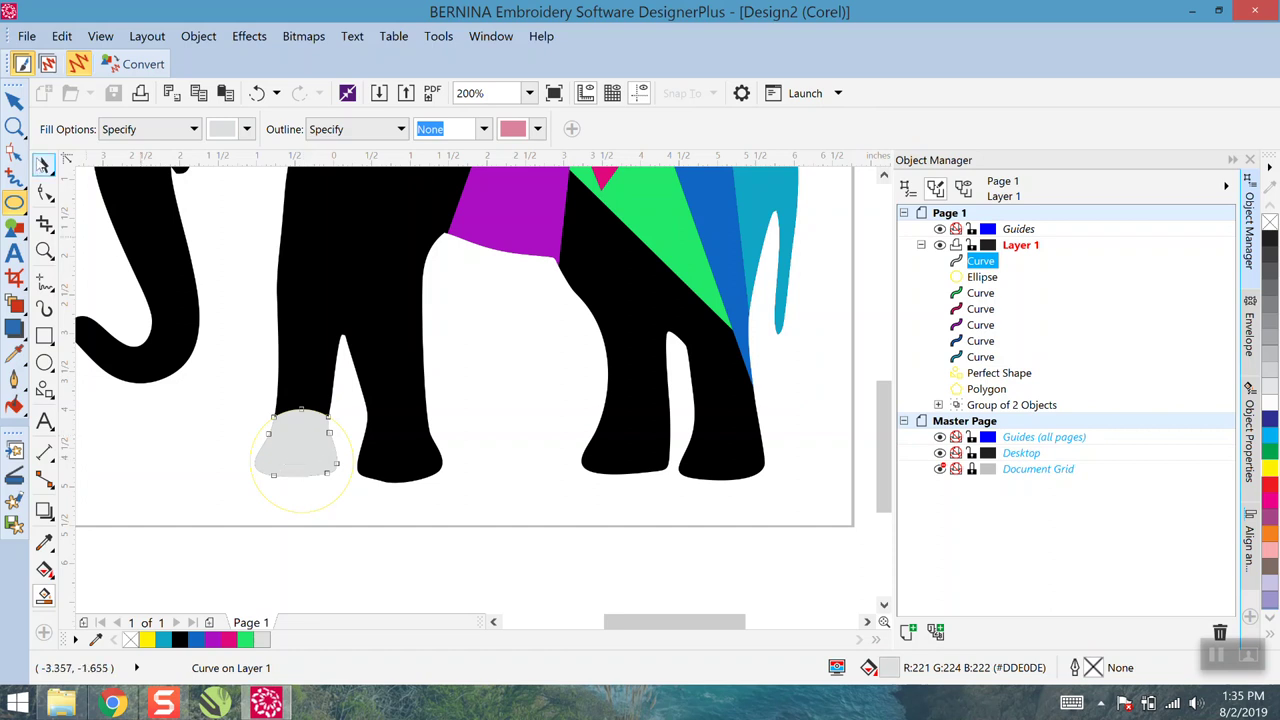
Move the yellow circle over the second front foot and Smart Fill that foot with the same light grey
click(44, 165)
click(311, 511)
drag(310, 509, 408, 508)
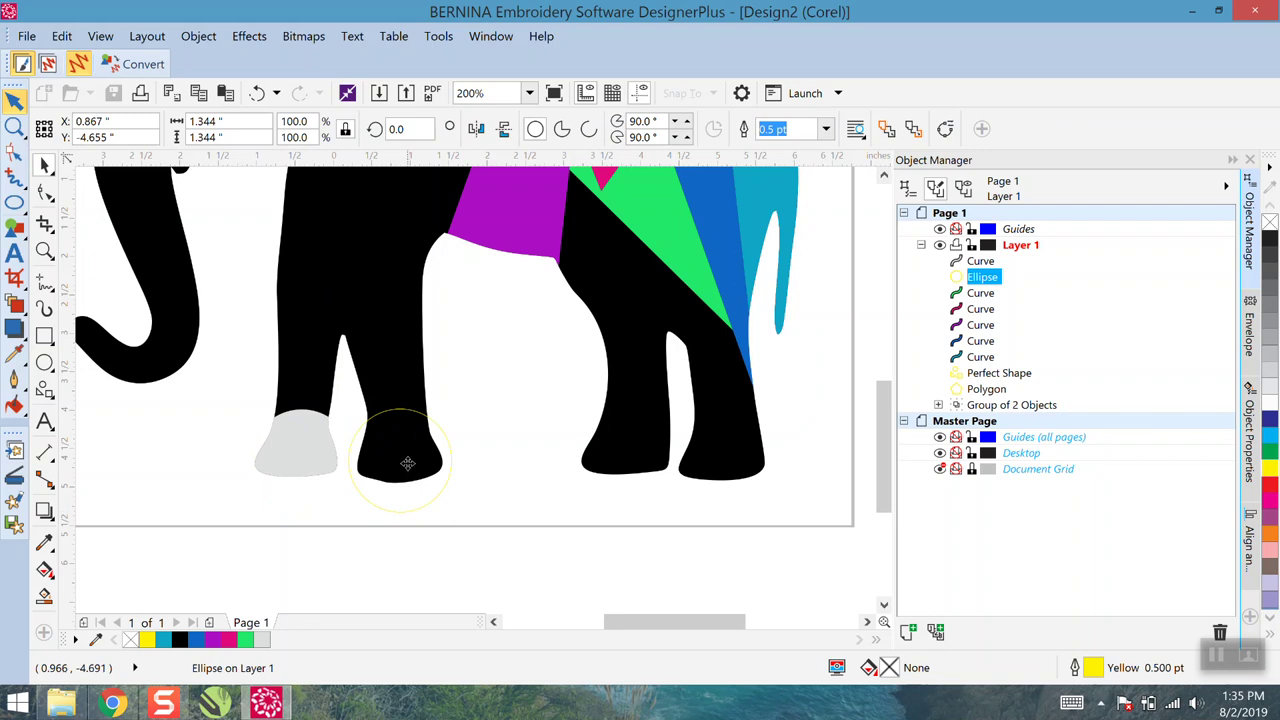
click(44, 597)
click(382, 452)
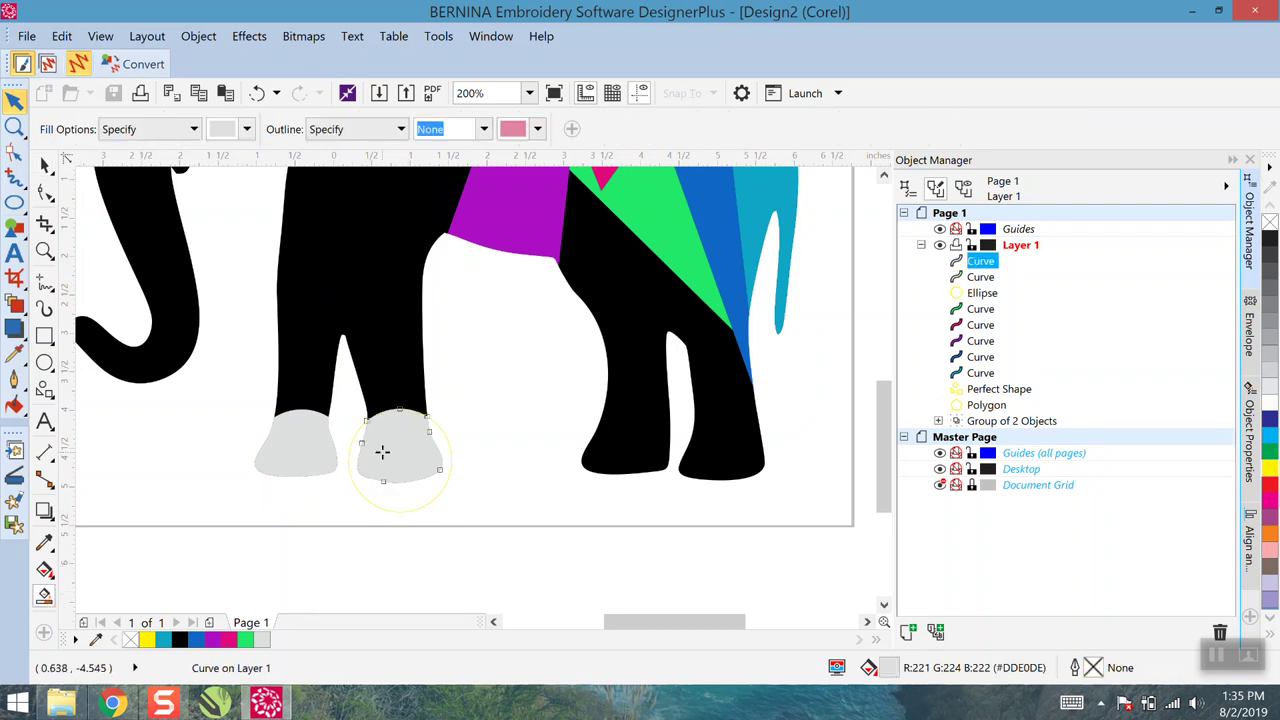
Move the yellow circle over the hind foot nearest the belly and Smart Fill that foot with the same light grey
click(56, 176)
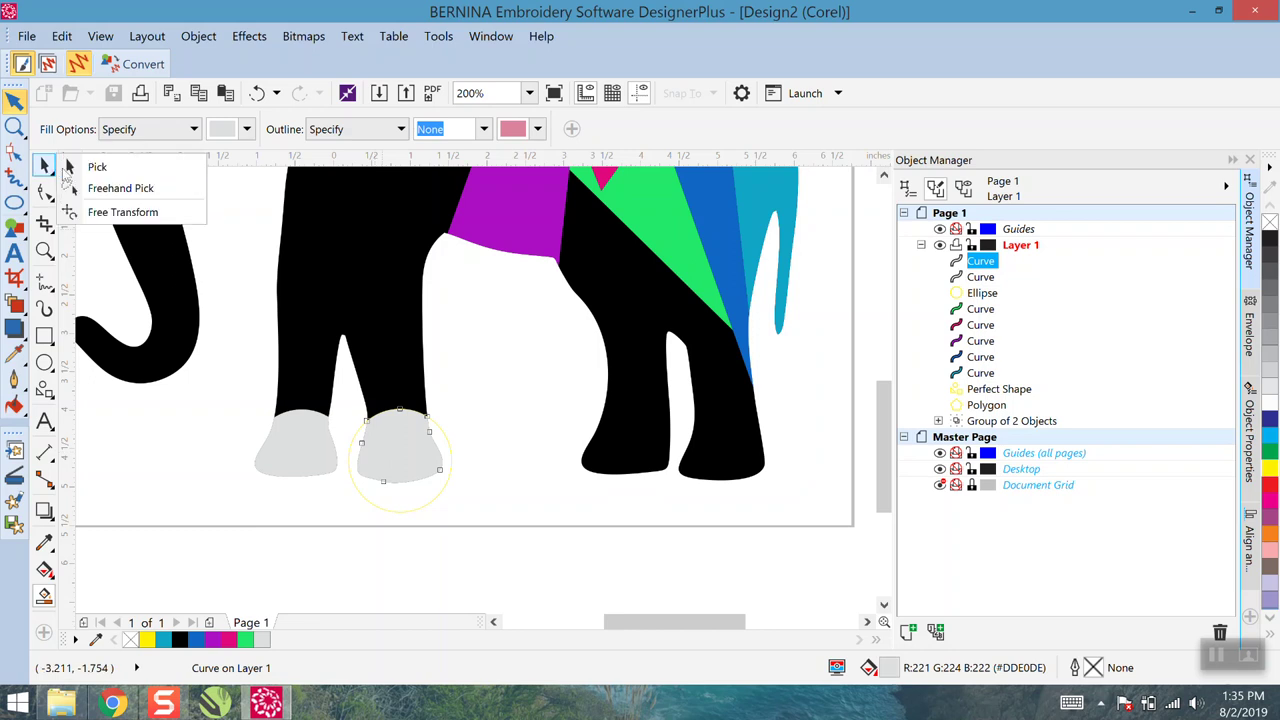
click(97, 167)
click(421, 505)
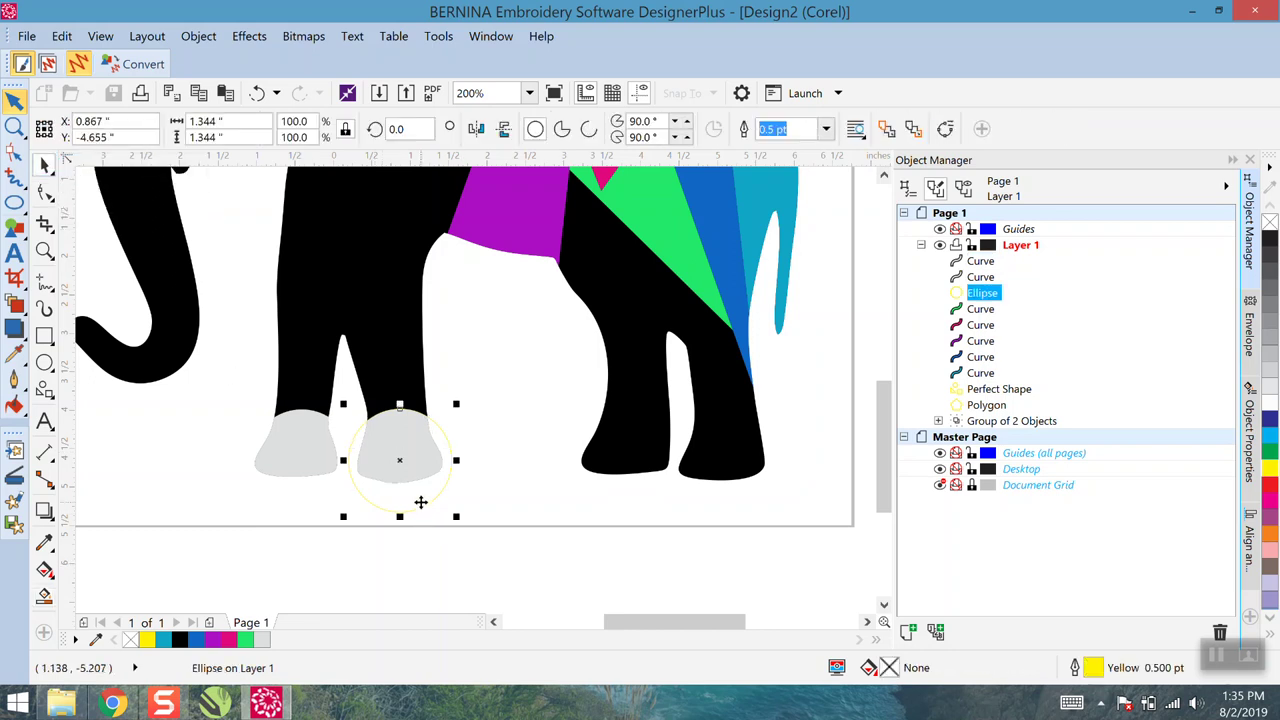
drag(421, 505, 649, 492)
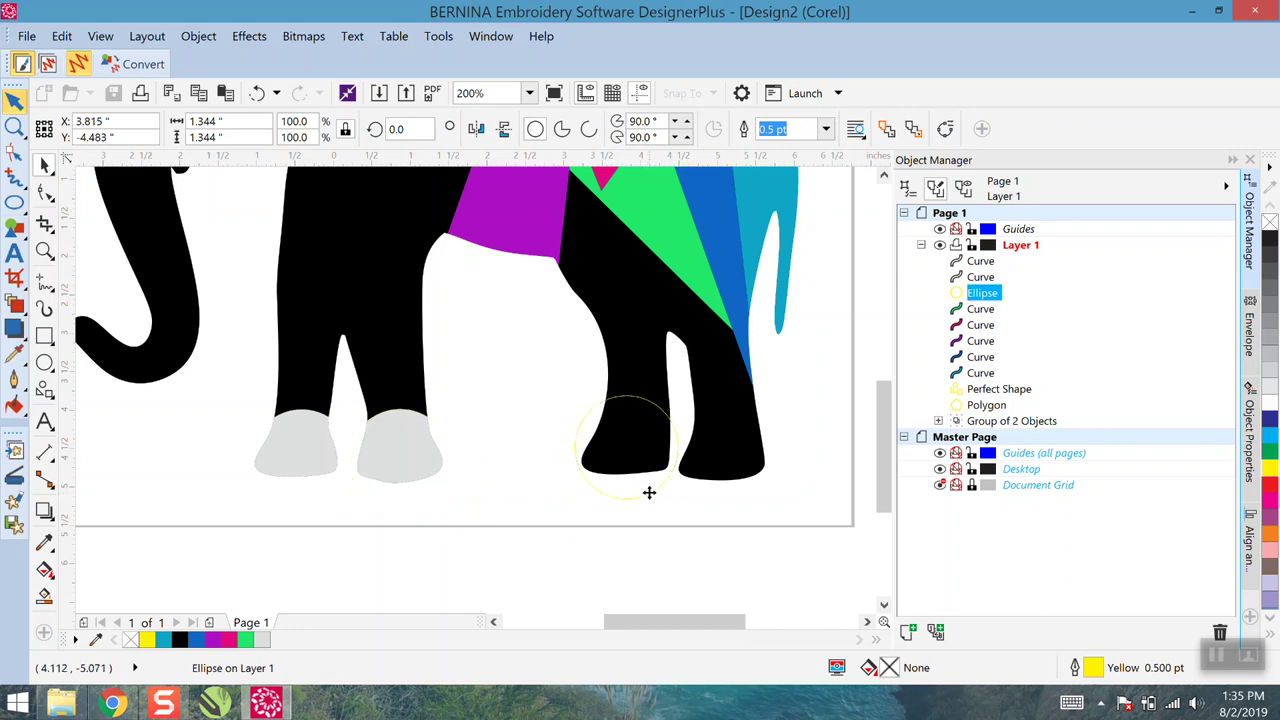
click(45, 597)
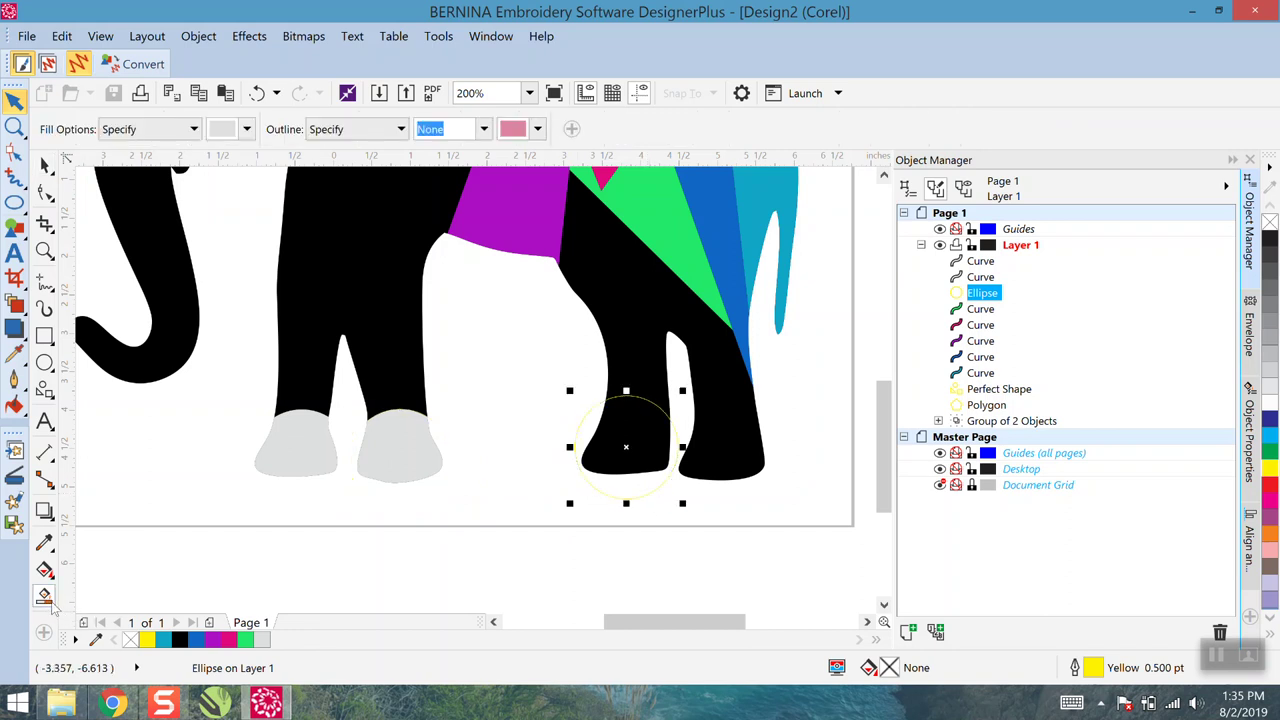
click(646, 459)
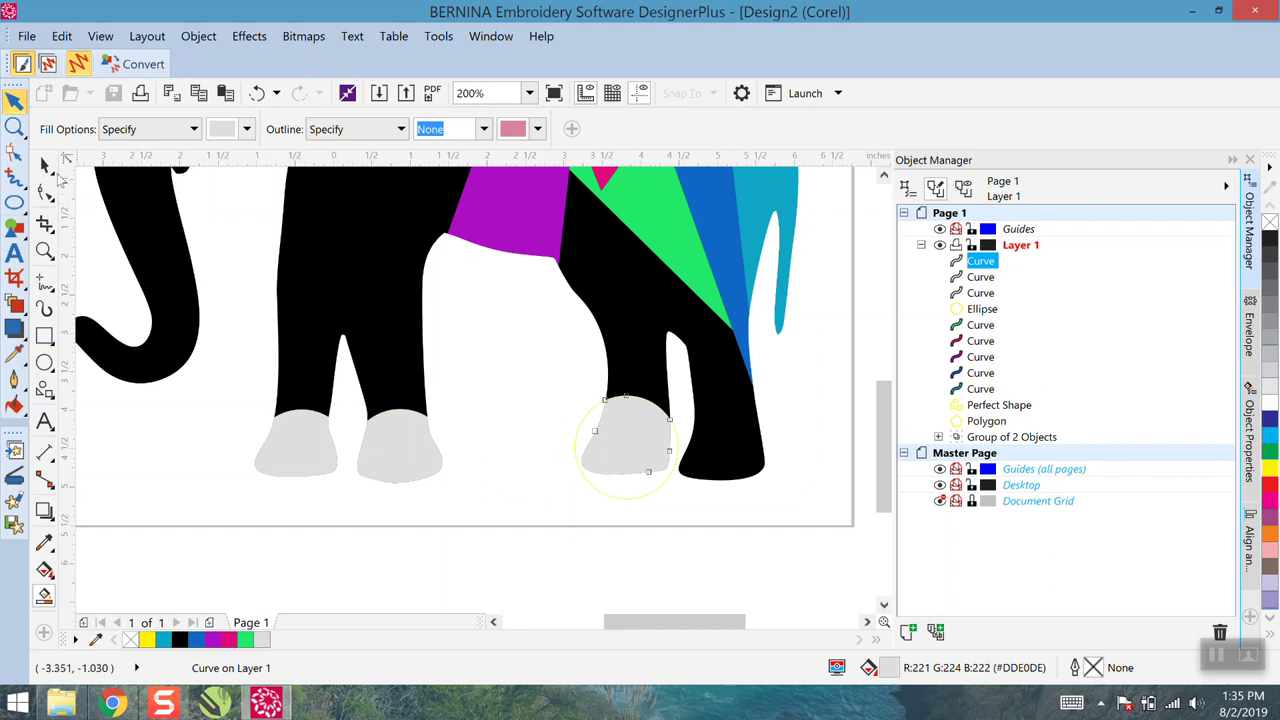
Move the yellow circle over the rearmost foot below the tail and Smart Fill it with the same light grey
click(58, 176)
click(66, 164)
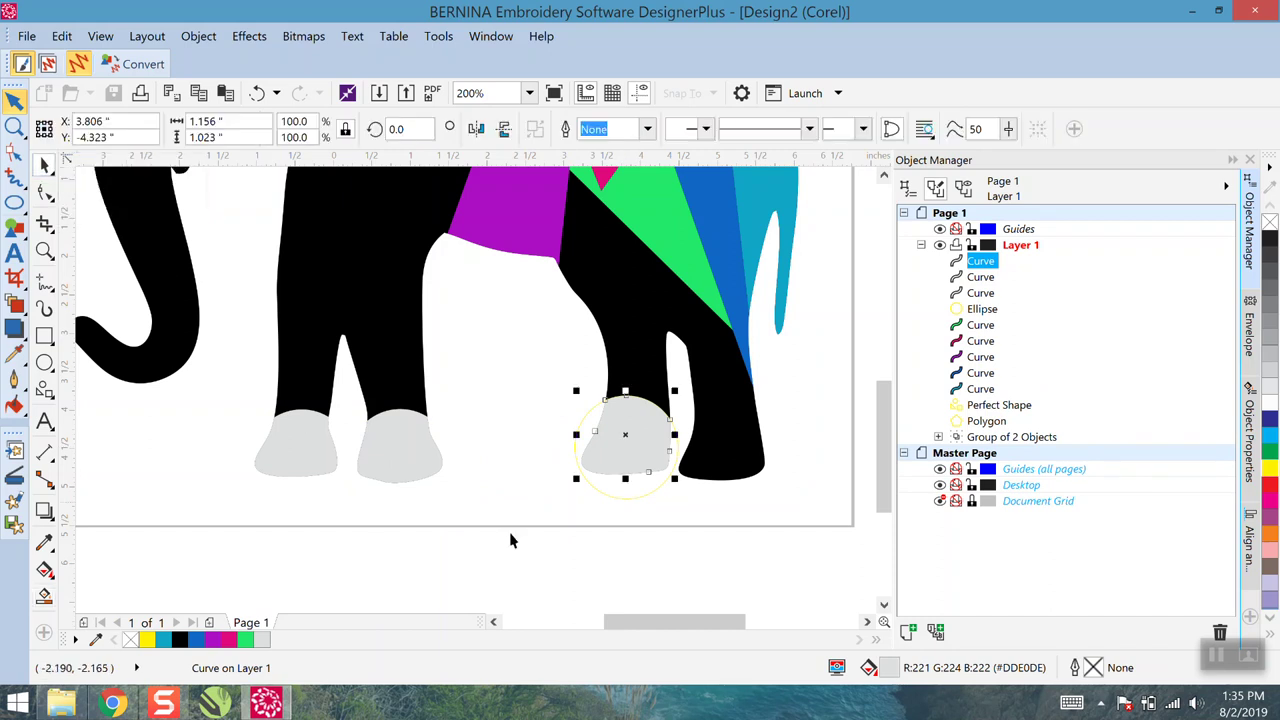
click(640, 502)
drag(634, 492, 737, 505)
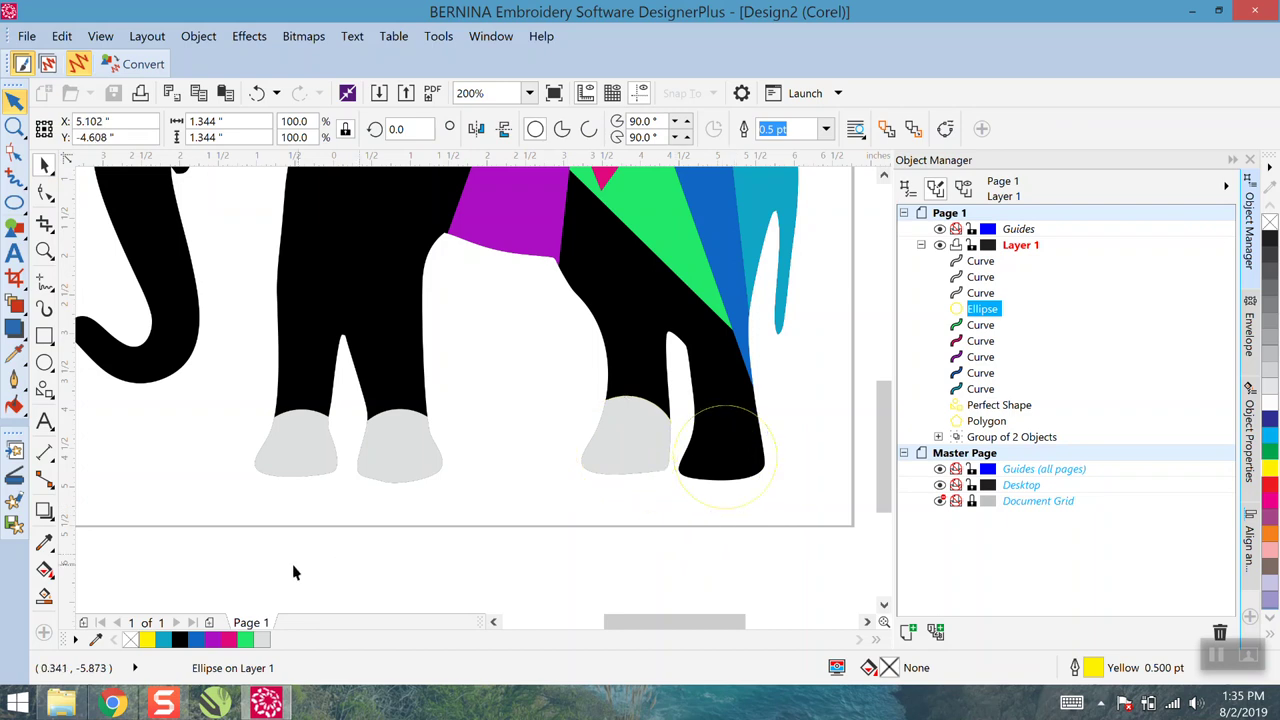
click(44, 595)
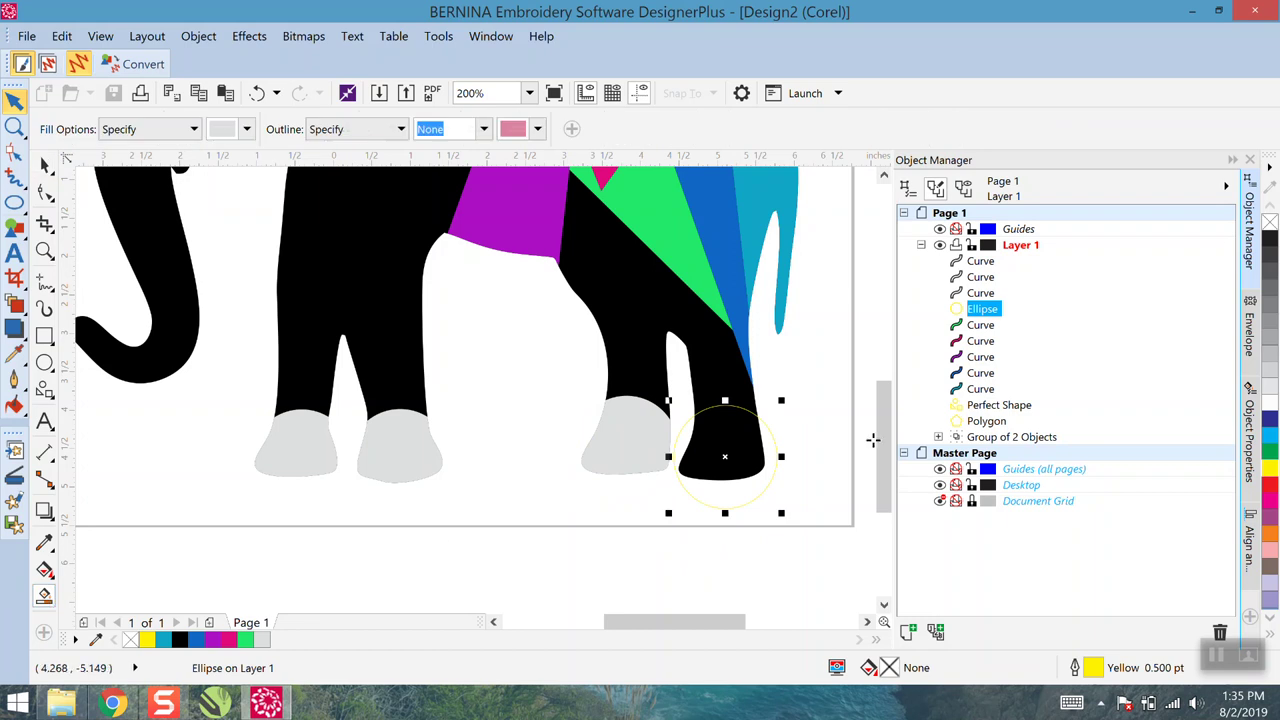
click(752, 438)
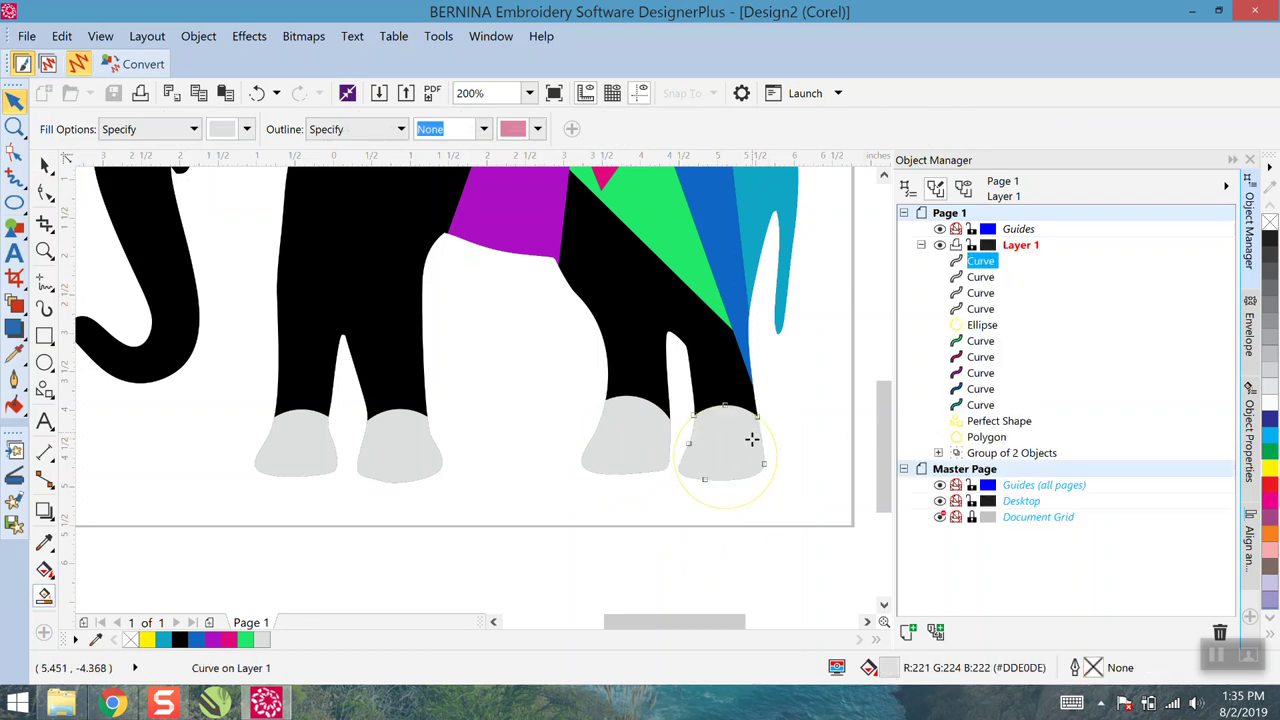
Move the yellow circle off the page beside the trunk and deselect it
click(44, 163)
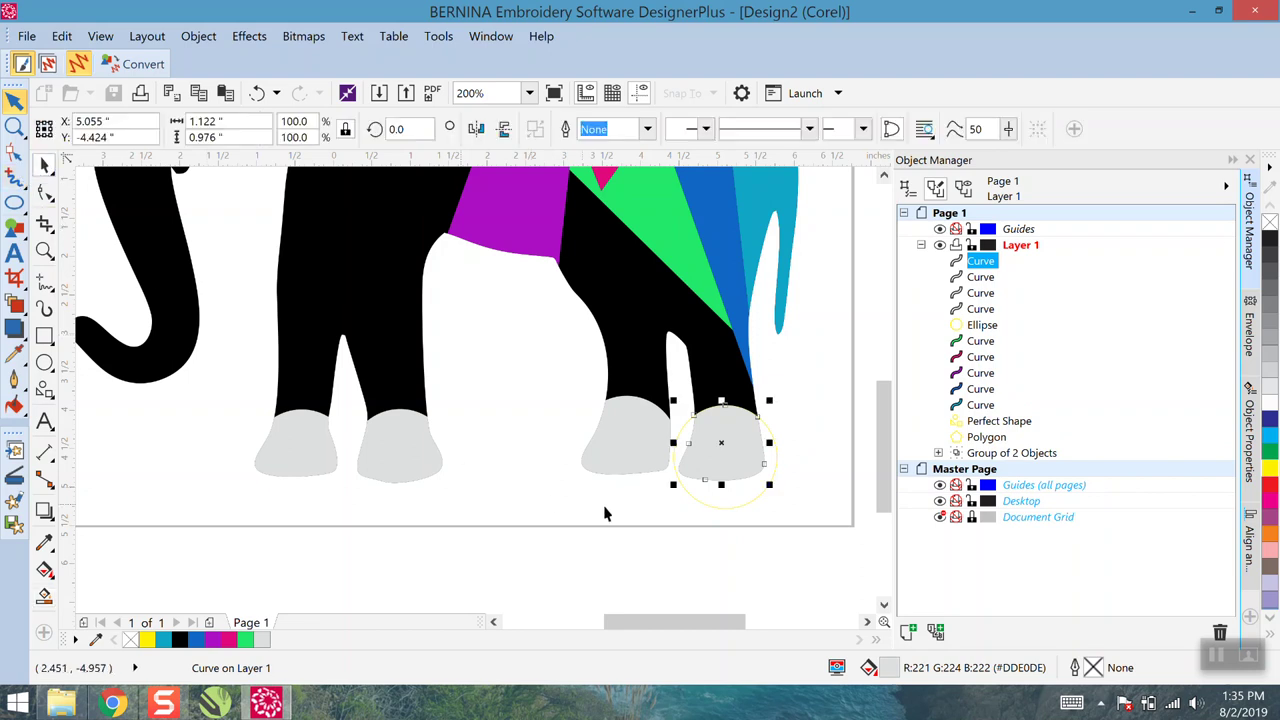
drag(693, 500, 469, 557)
scroll(469, 557, down, 1)
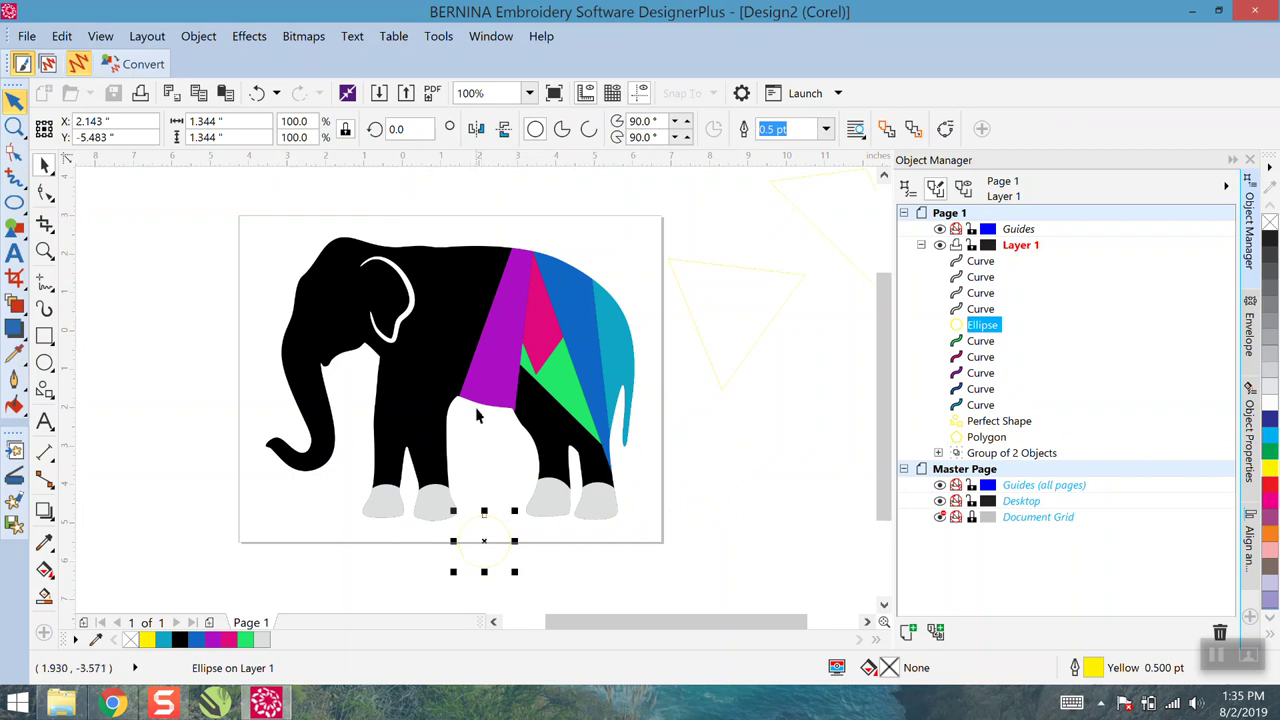
scroll(475, 467, down, 1)
scroll(474, 464, up, 1)
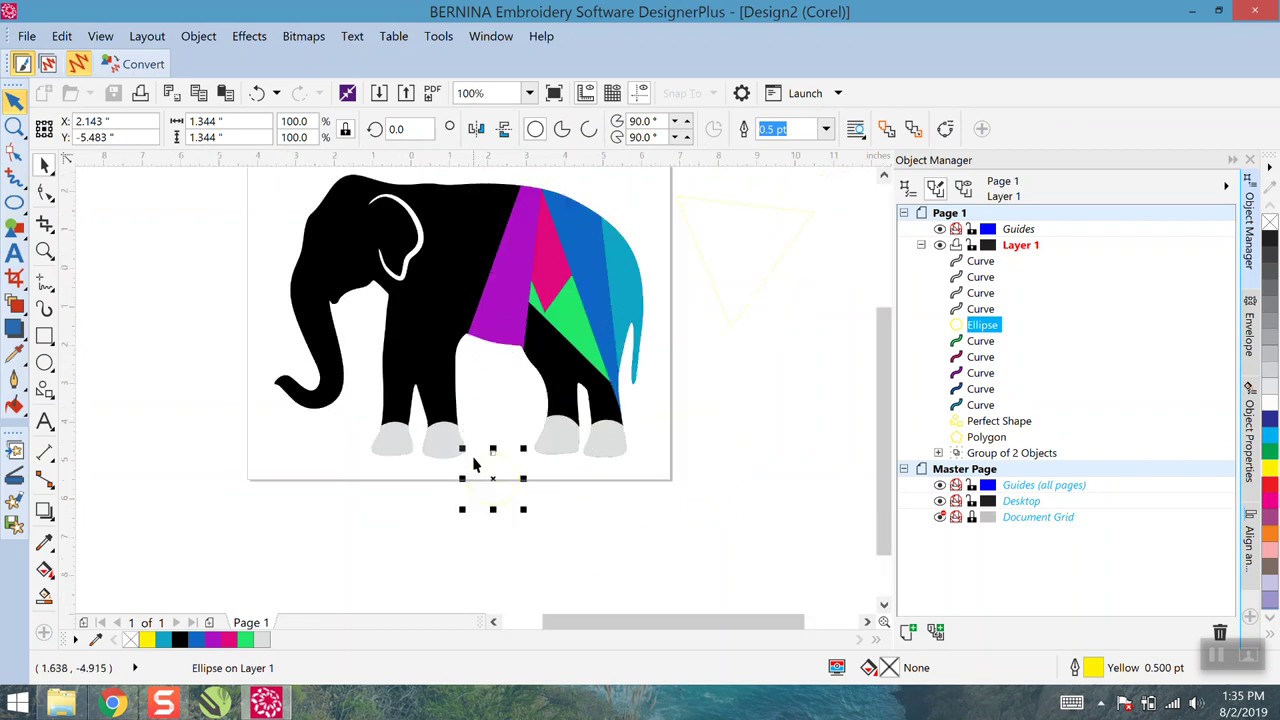
drag(480, 484, 188, 414)
click(208, 476)
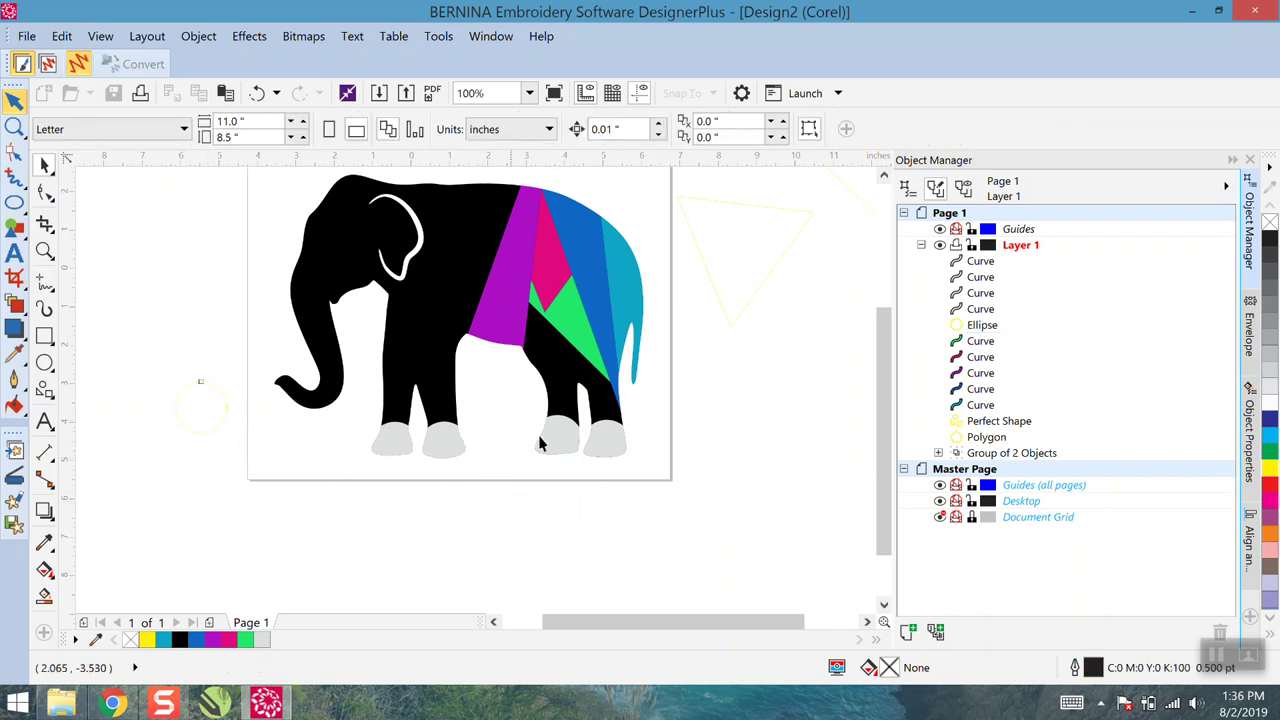
Move the yellow triangle beside the elephant to below the page, mirror it vertically and rotate it to about 1.6°
click(738, 314)
drag(748, 260, 664, 527)
click(662, 530)
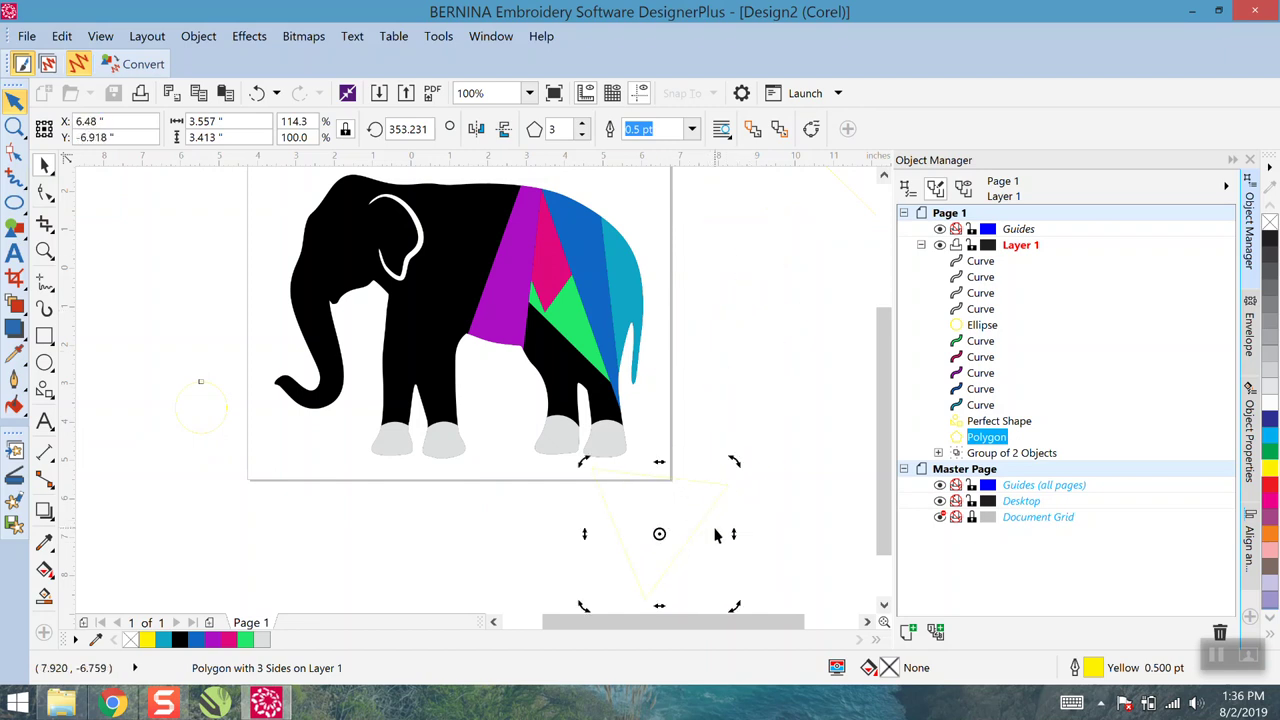
click(505, 130)
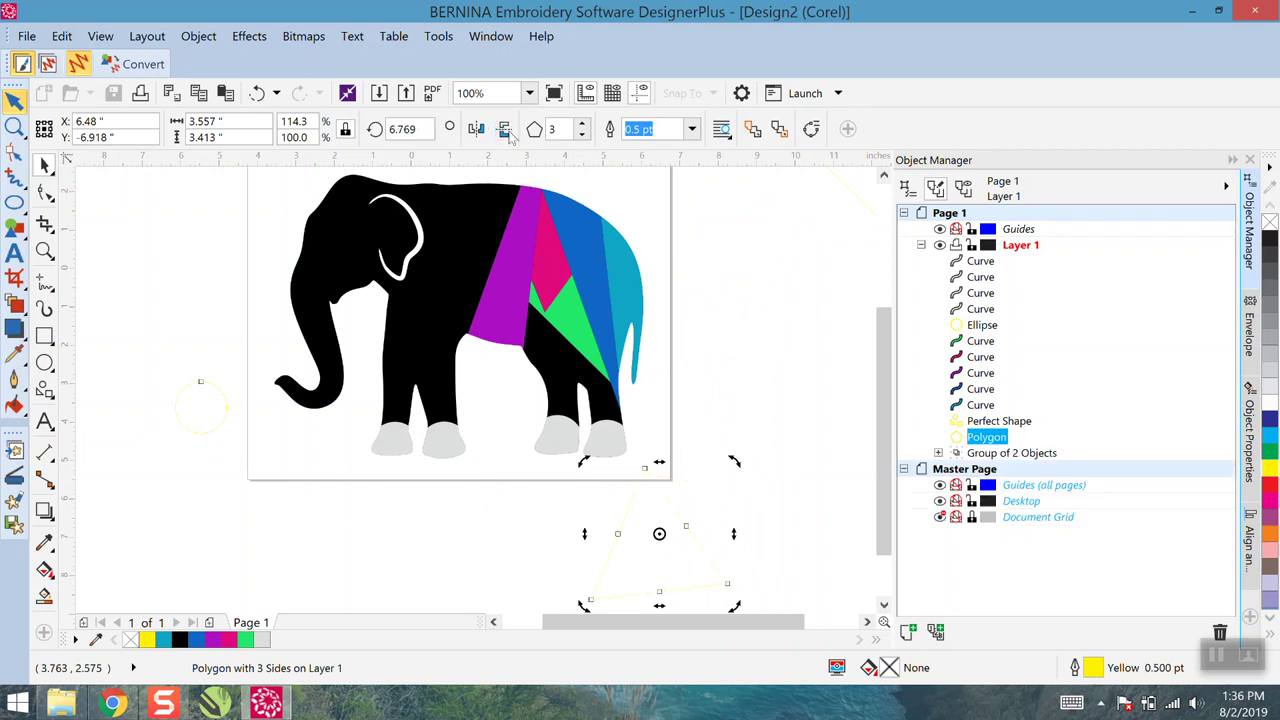
drag(734, 461, 736, 484)
Shrink the triangle to about 2.27 by 2.07 inches and place it over the rearmost leg with its tip above the grey foot
drag(666, 579, 620, 502)
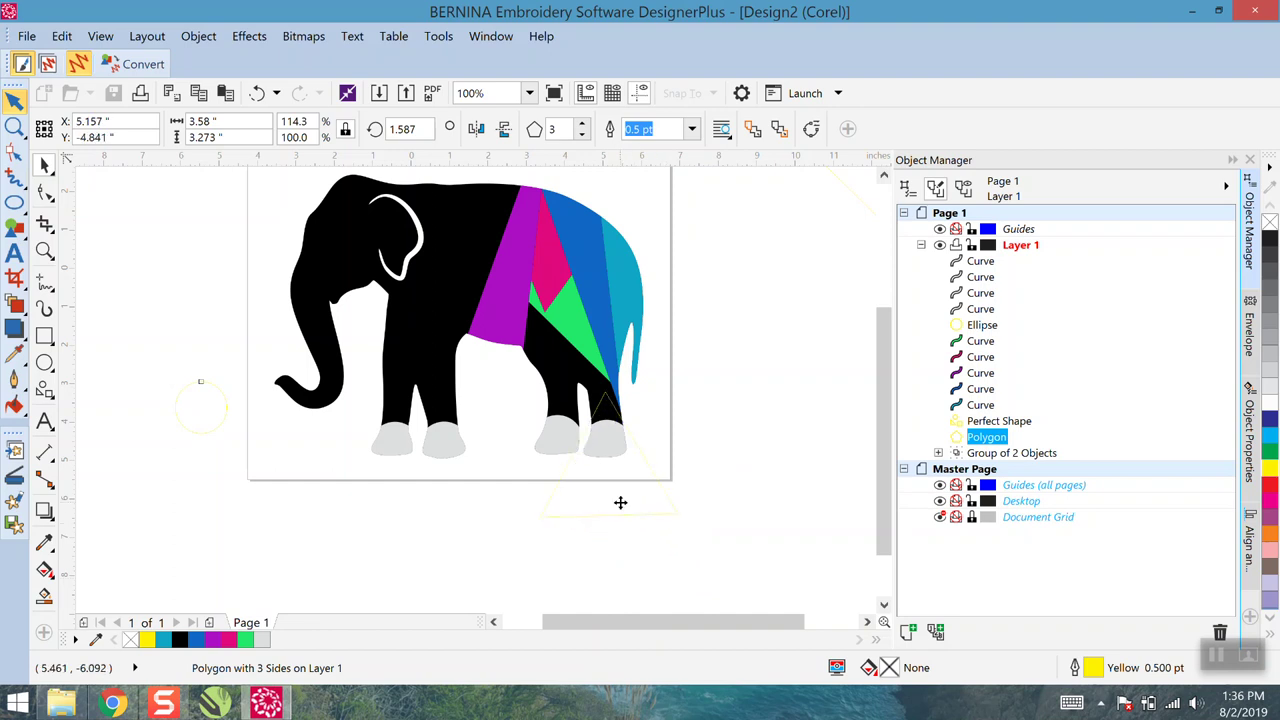
scroll(620, 502, up, 2)
drag(740, 560, 638, 466)
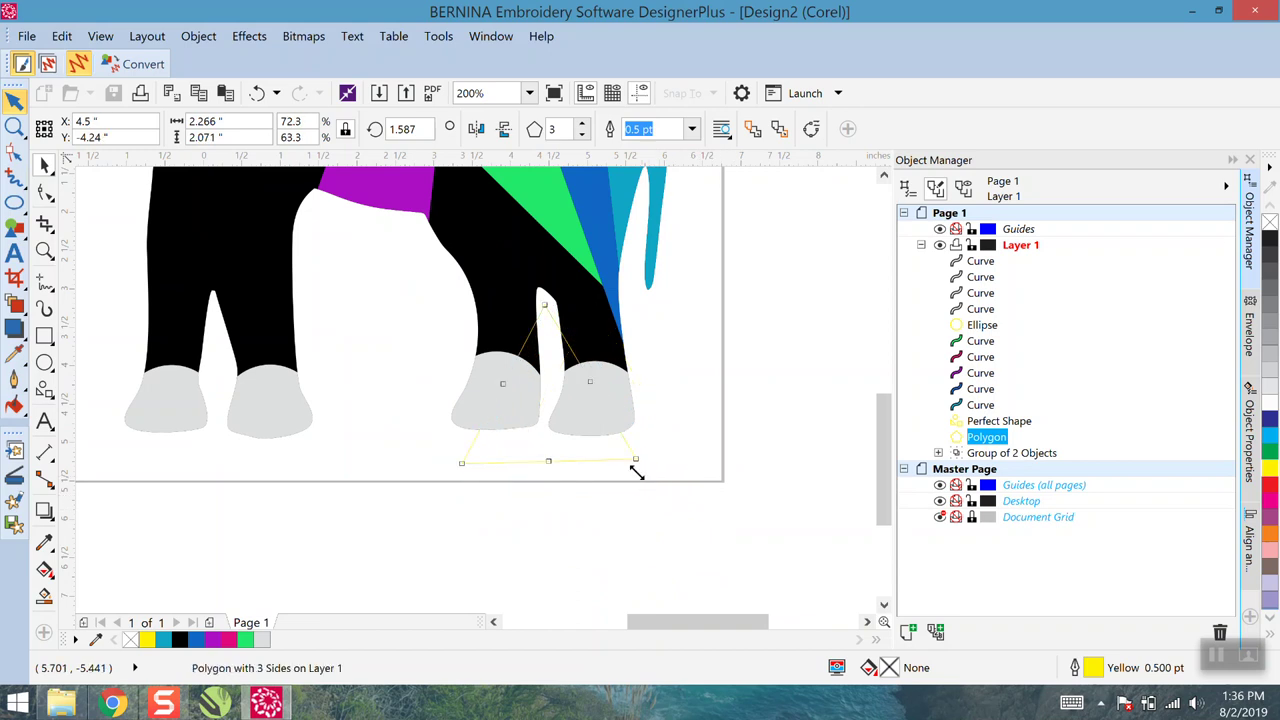
drag(548, 461, 598, 463)
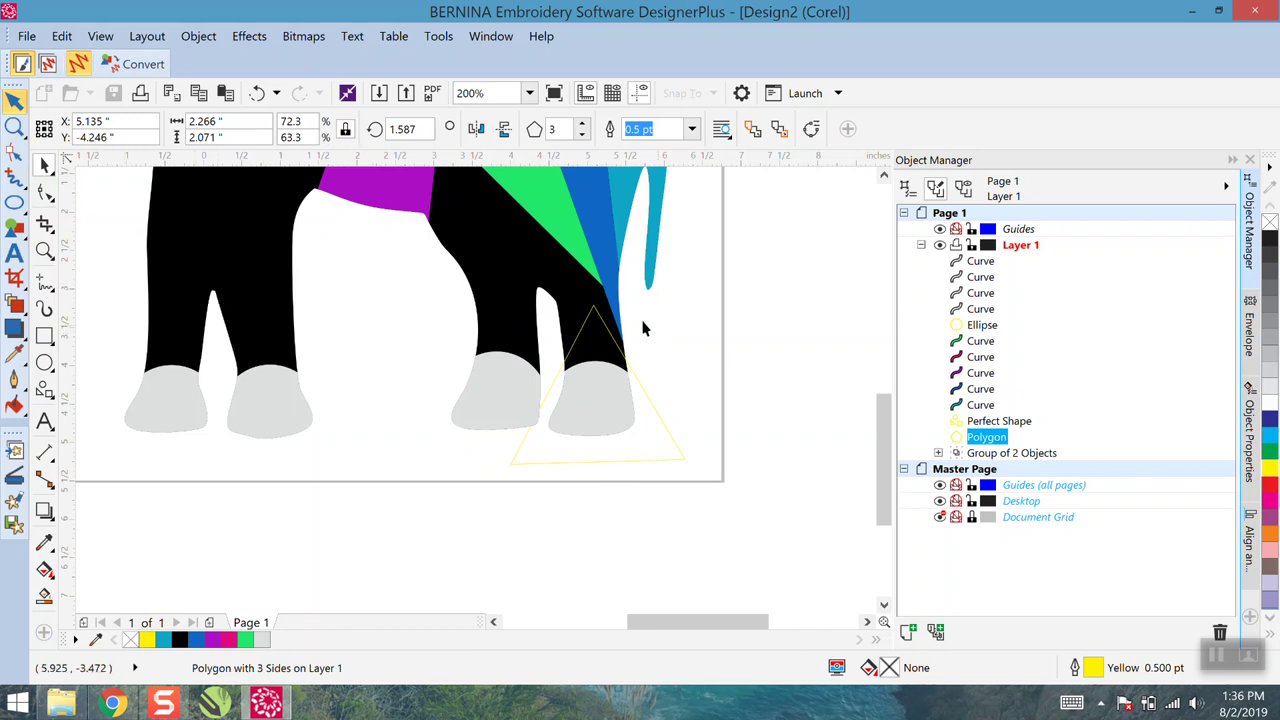
Smart Fill the black part of the rearmost leg inside the triangle with grey-green #7B9E87
click(44, 596)
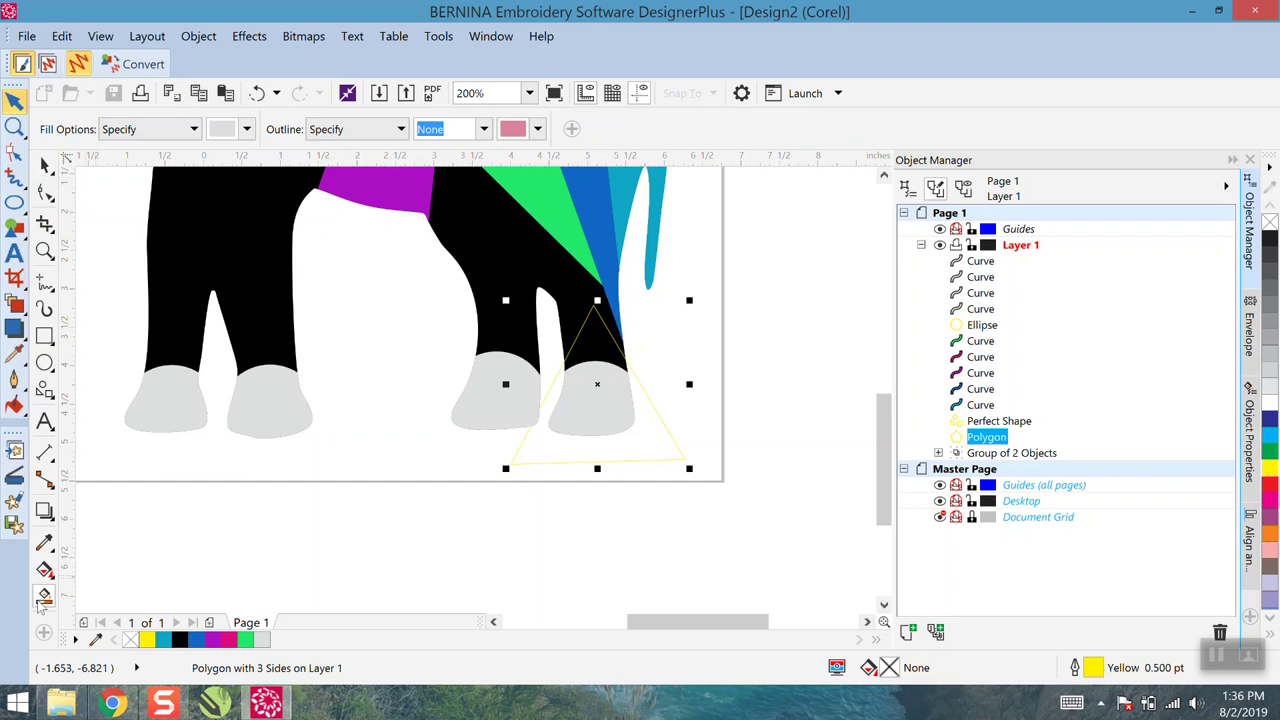
click(245, 131)
click(245, 271)
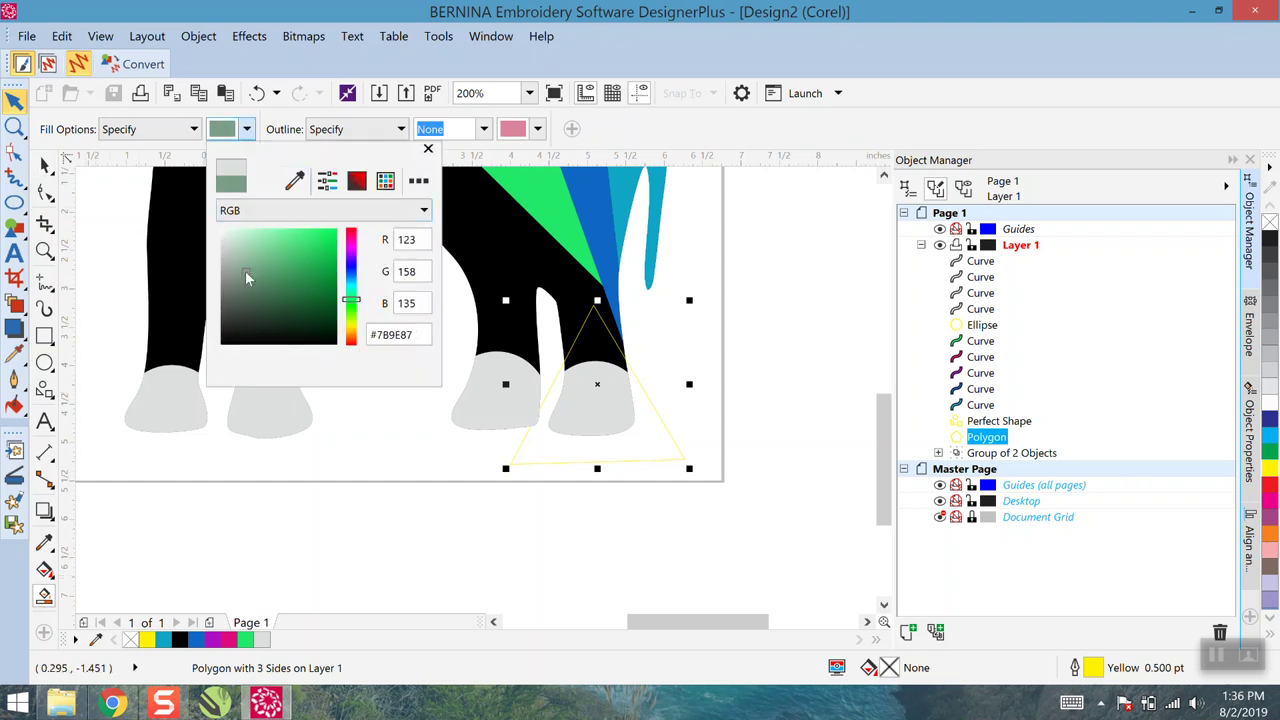
click(600, 338)
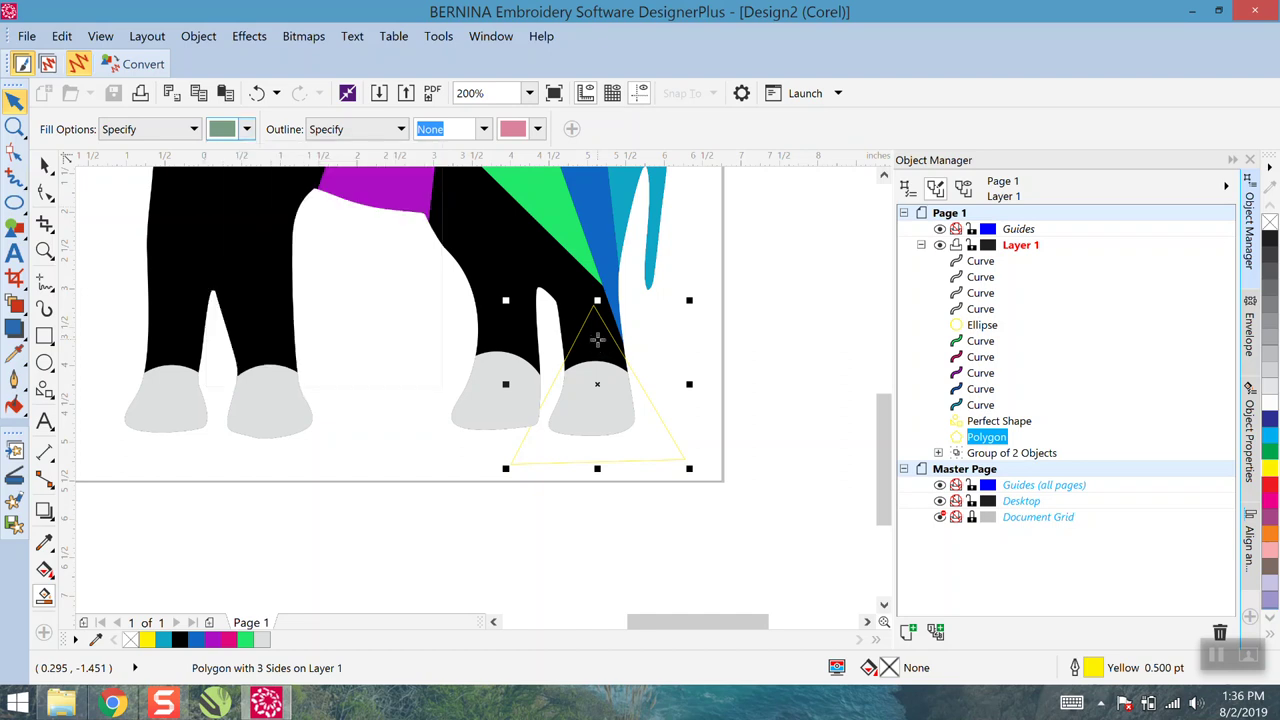
click(597, 334)
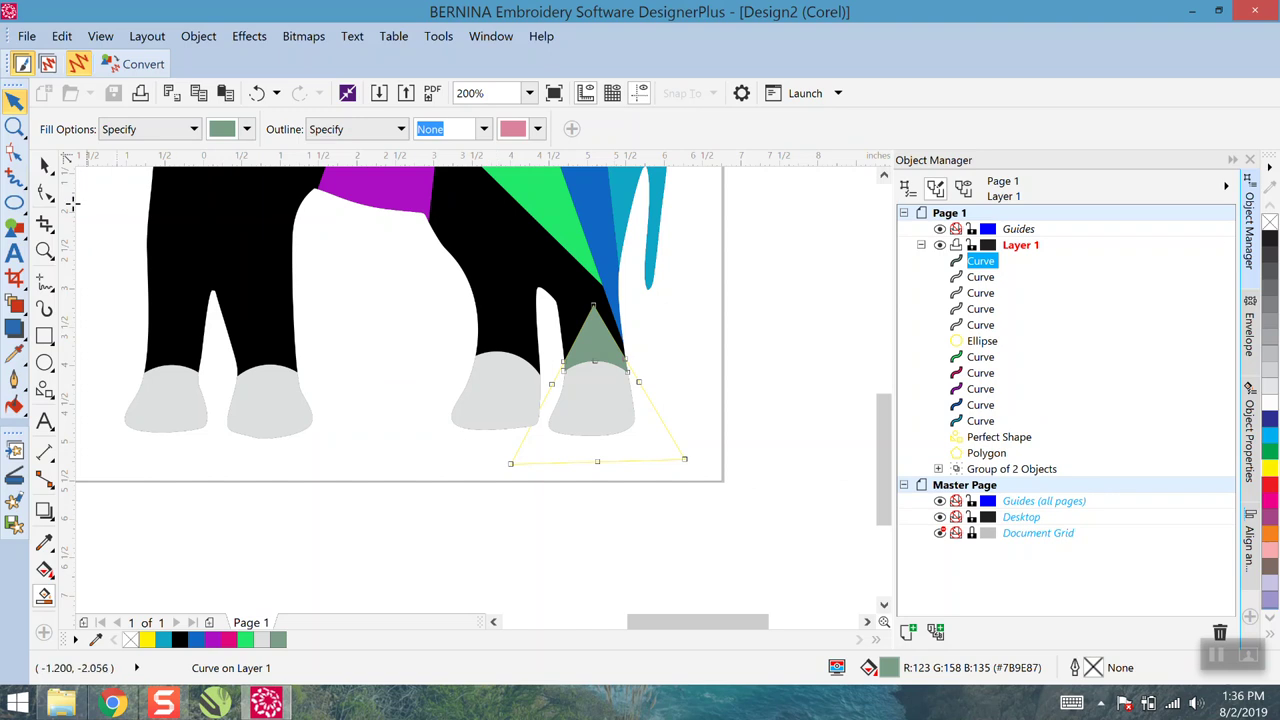
Move the triangle over the hind leg nearest the belly and rotate it to about 358.6°
click(45, 167)
click(97, 167)
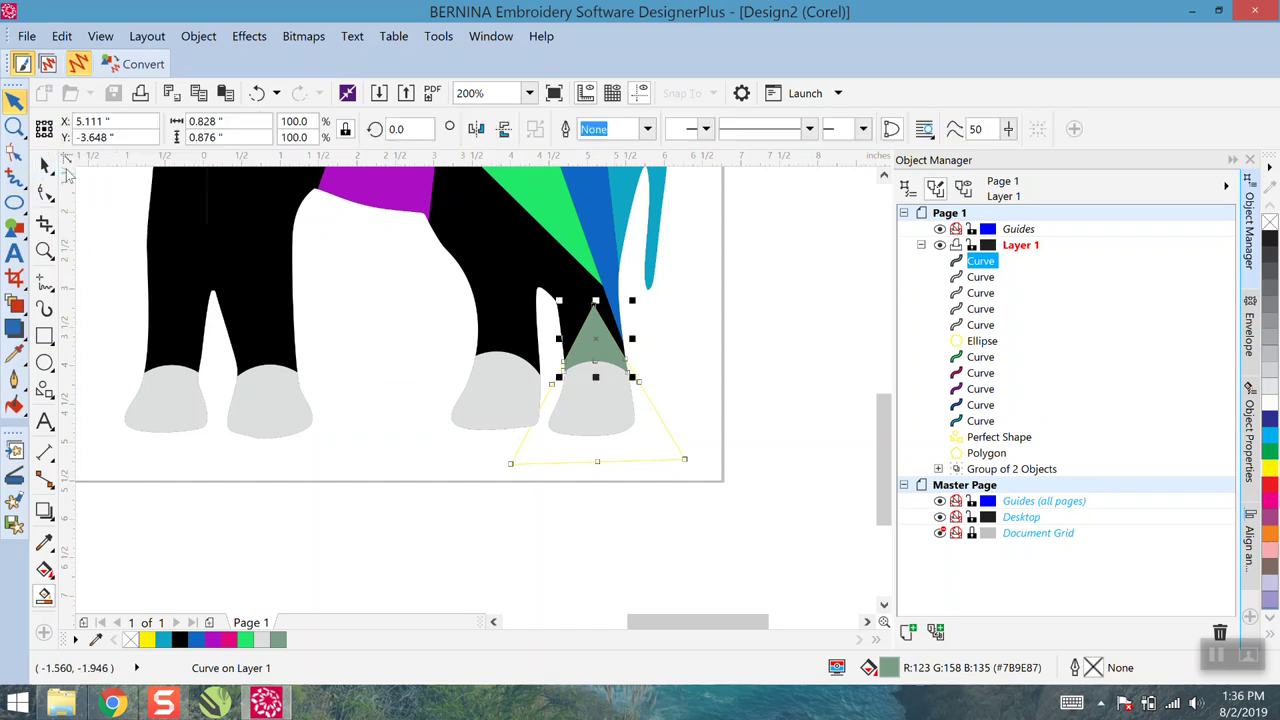
click(517, 466)
drag(524, 464, 433, 447)
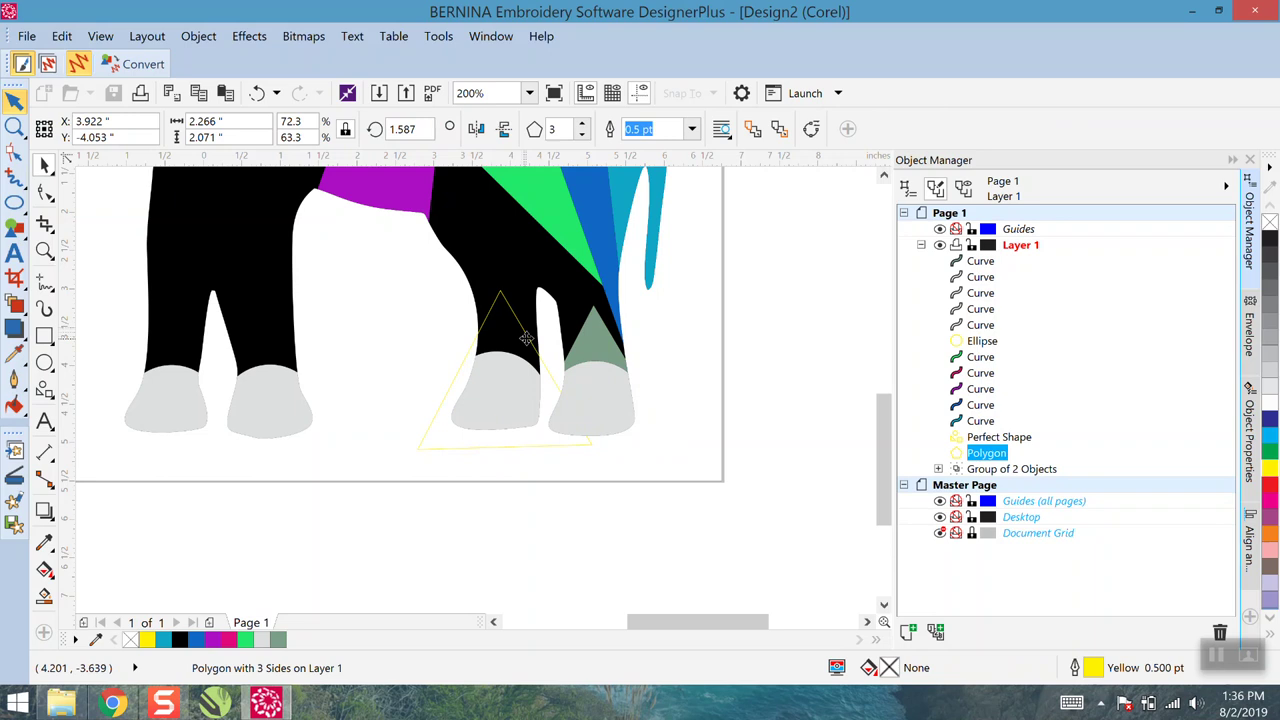
mouse_move(520, 327)
mouse_down()
mouse_move(528, 341)
mouse_move(524, 331)
mouse_up()
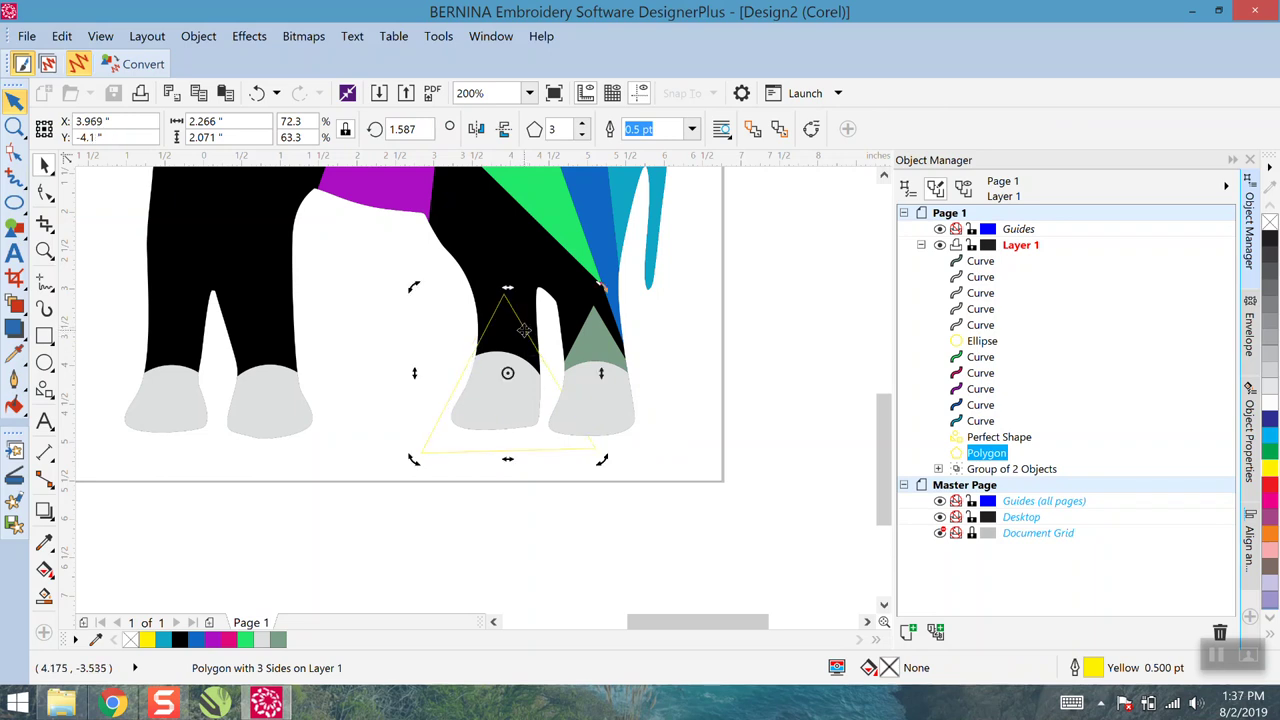
drag(604, 287, 607, 300)
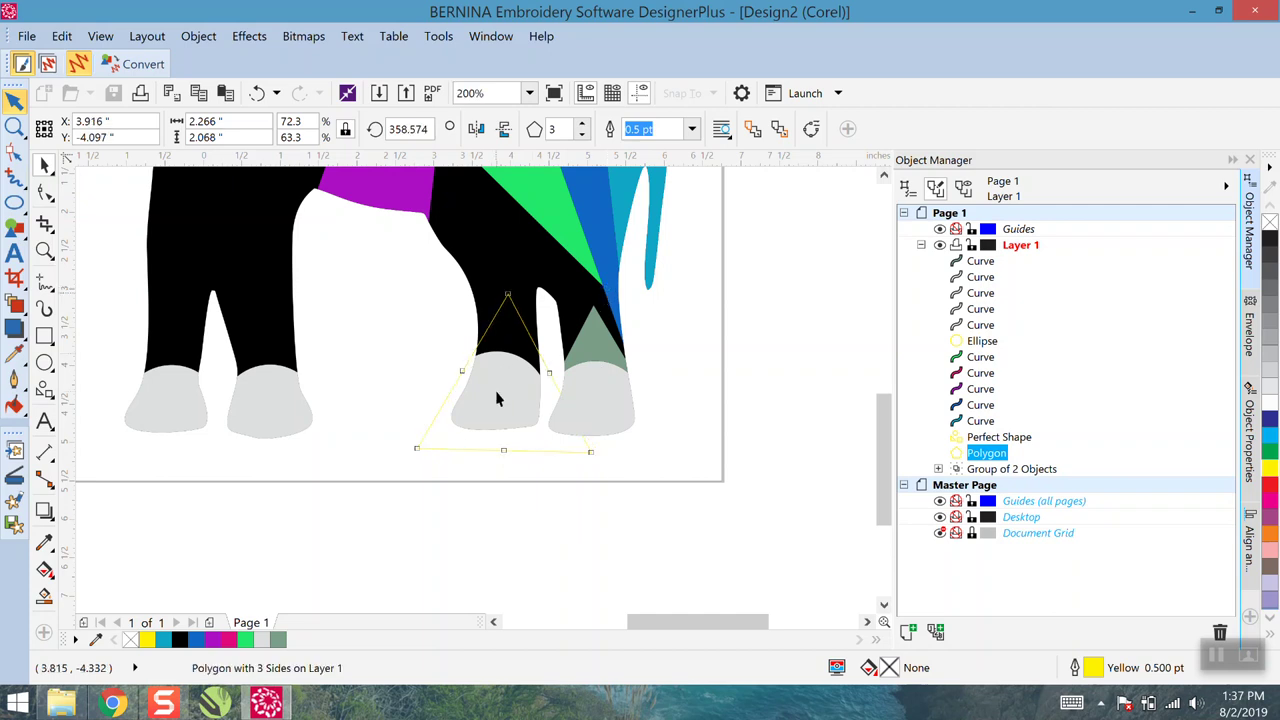
Smart Fill the black part of the hind leg nearest the belly inside the triangle with the same grey-green
click(46, 596)
click(510, 336)
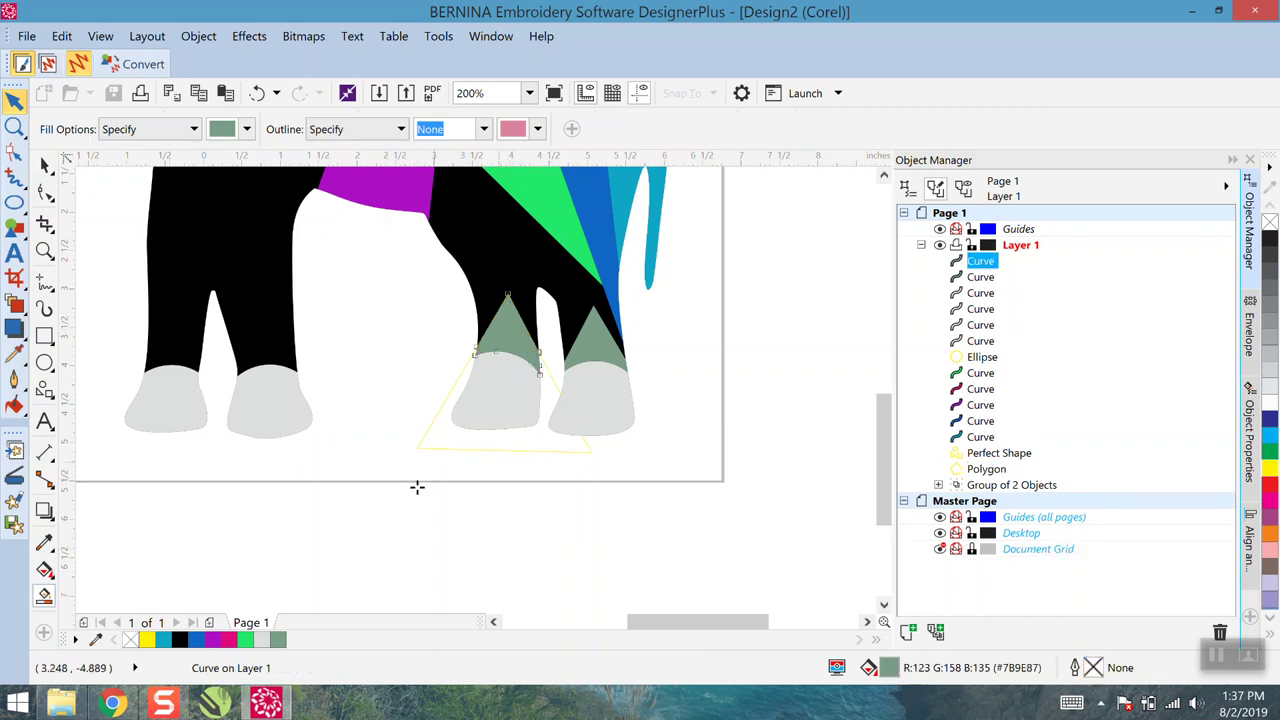
click(44, 165)
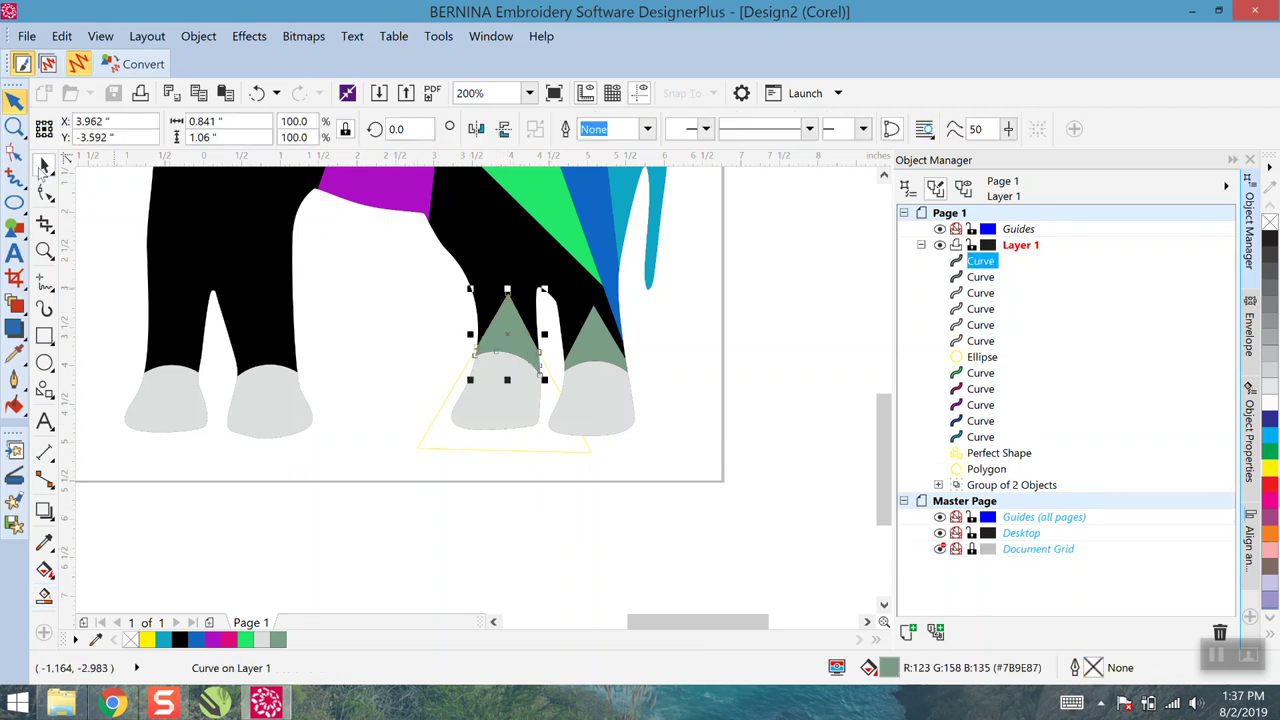
Move the triangle over the front leg nearest the belly and rotate it to about 2.7°
click(419, 446)
drag(433, 422, 198, 418)
click(199, 420)
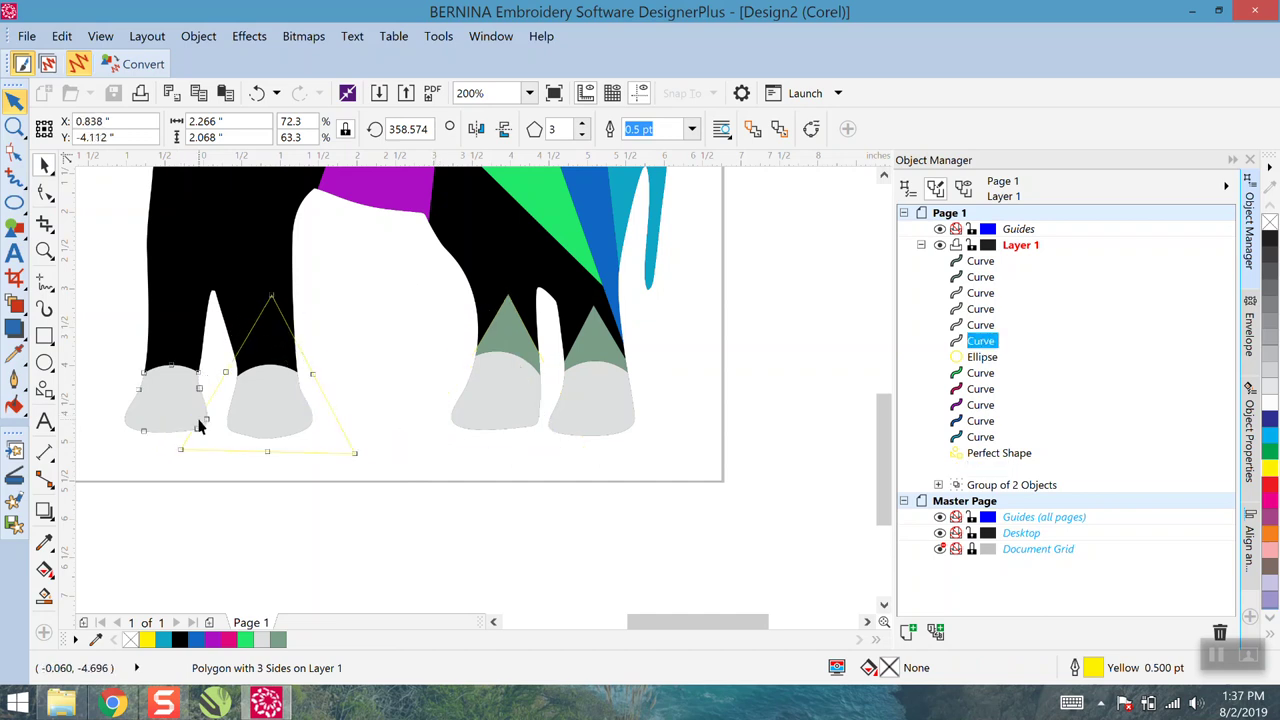
click(240, 355)
click(239, 350)
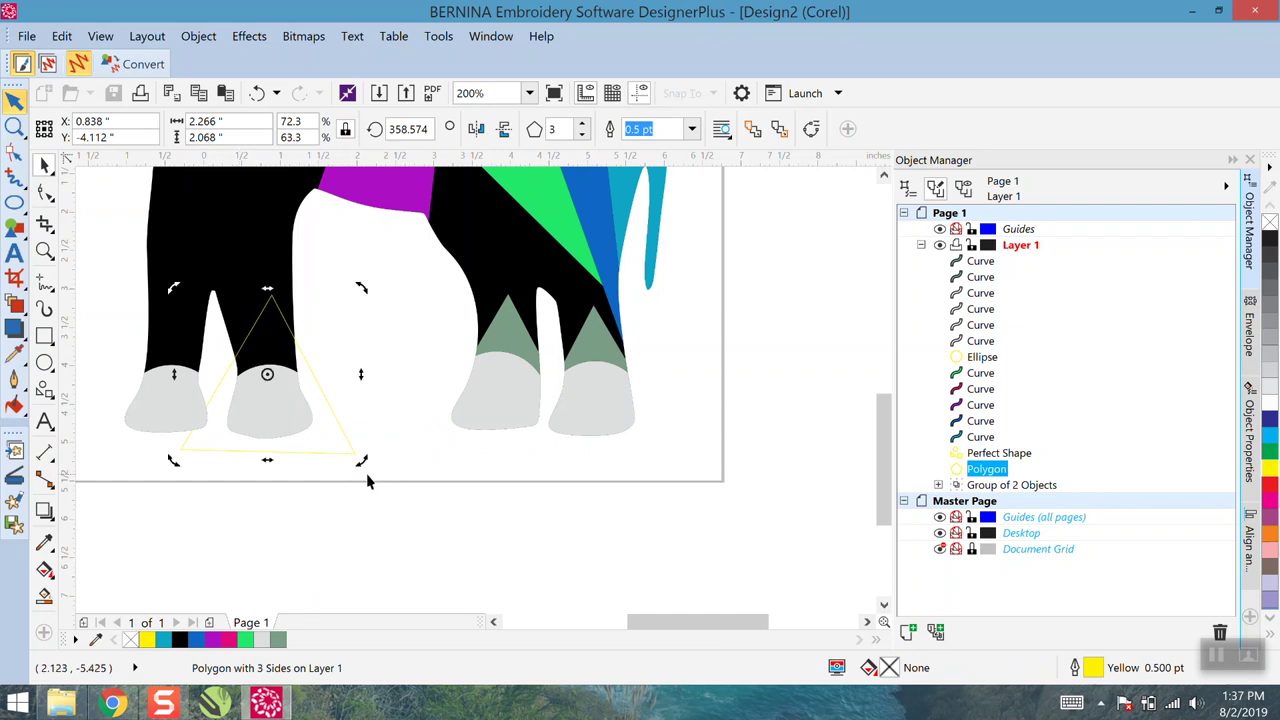
drag(362, 462, 369, 455)
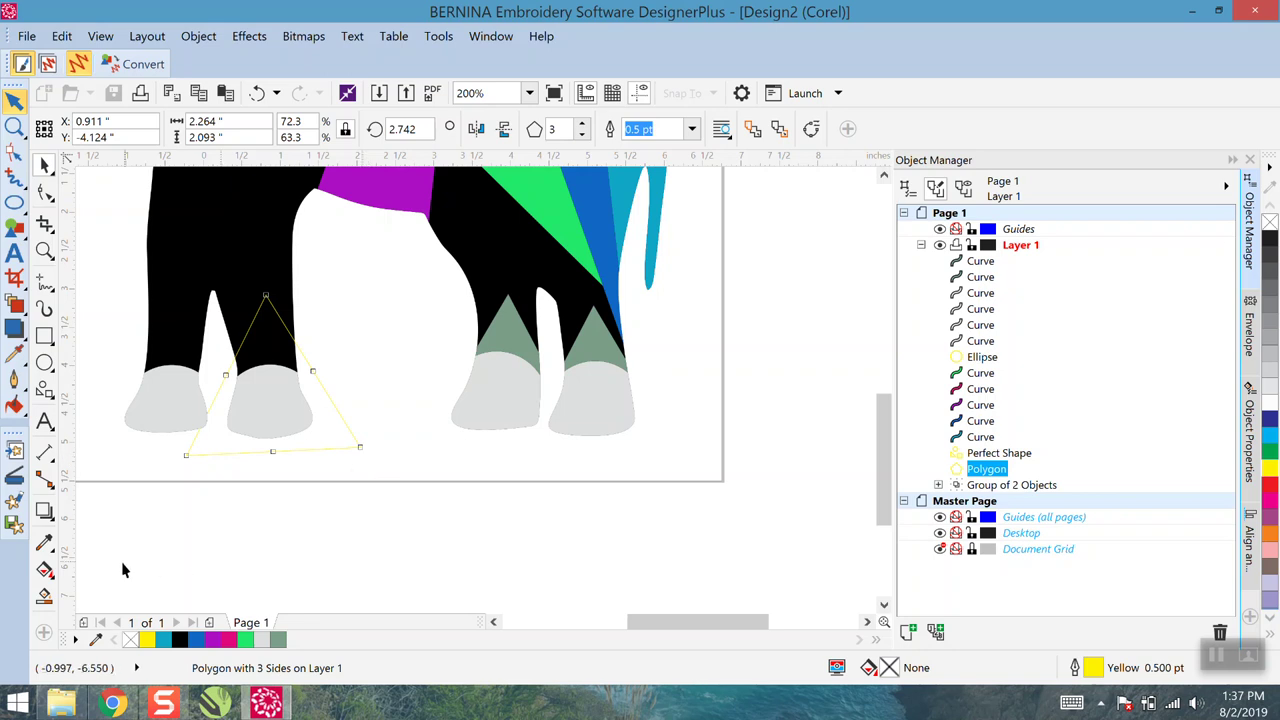
Smart Fill the black part of that front leg inside the triangle with the same grey-green and reselect the triangle
click(45, 596)
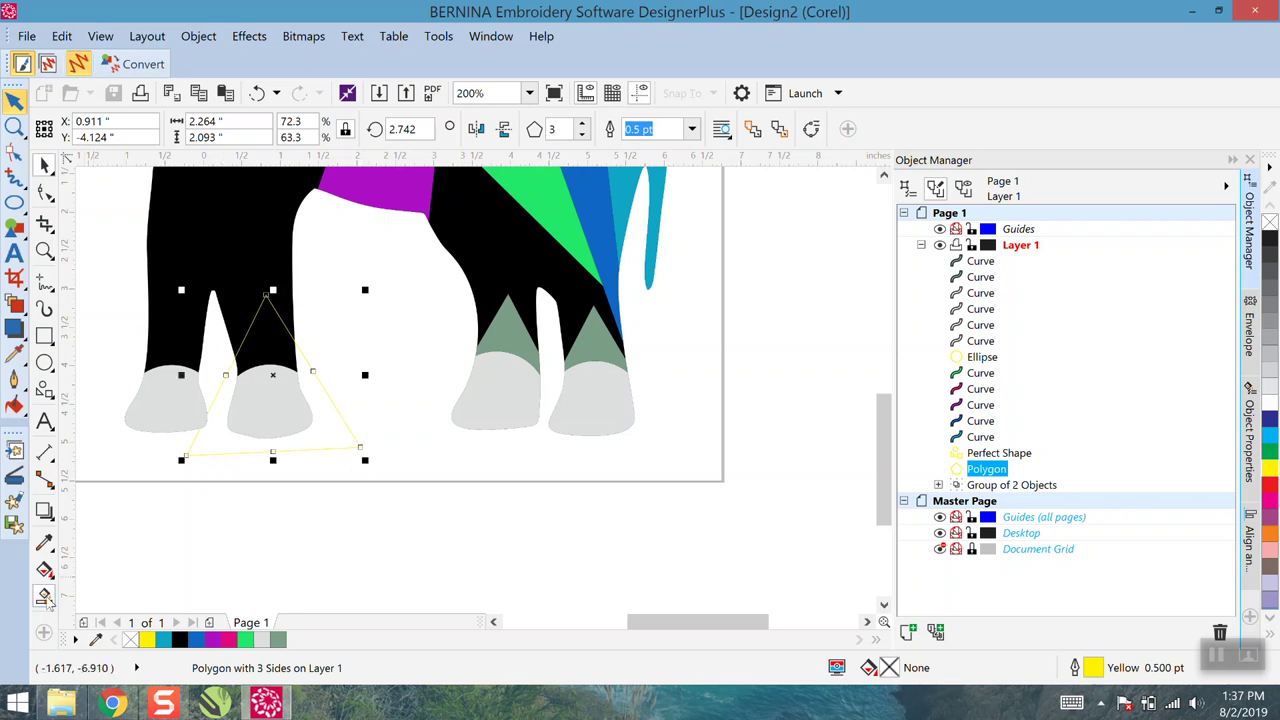
click(278, 345)
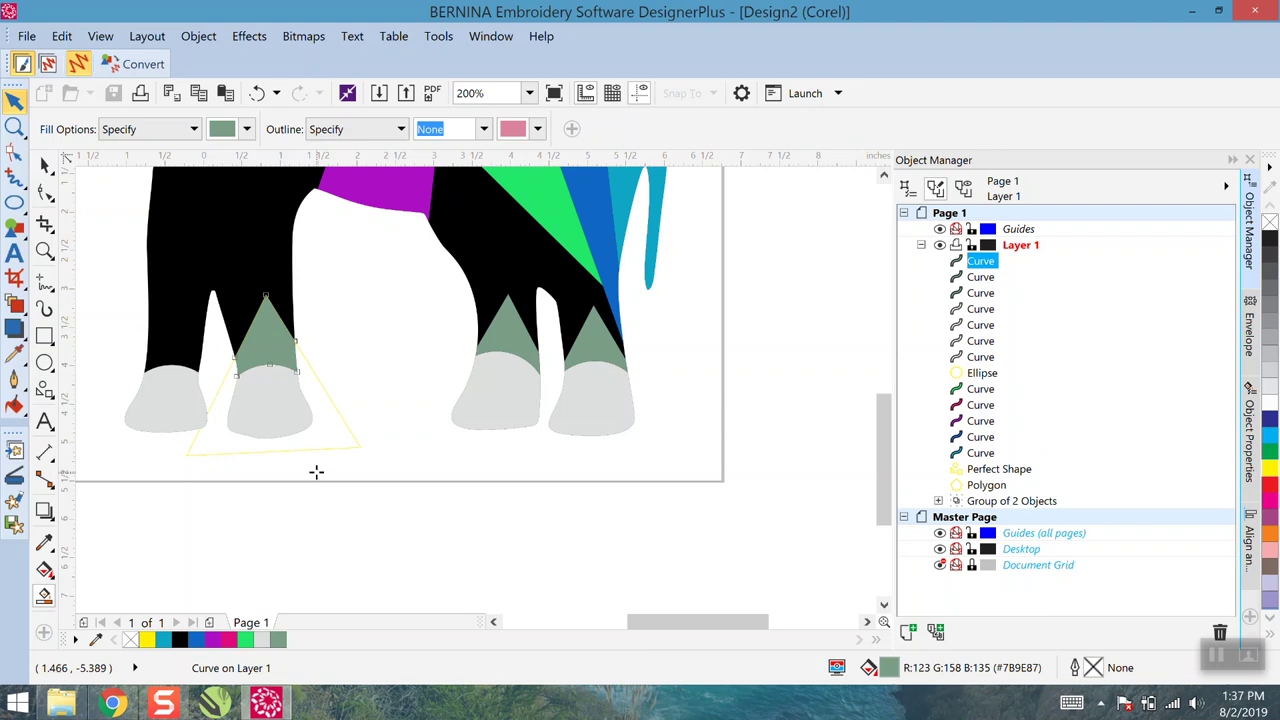
click(45, 163)
click(254, 457)
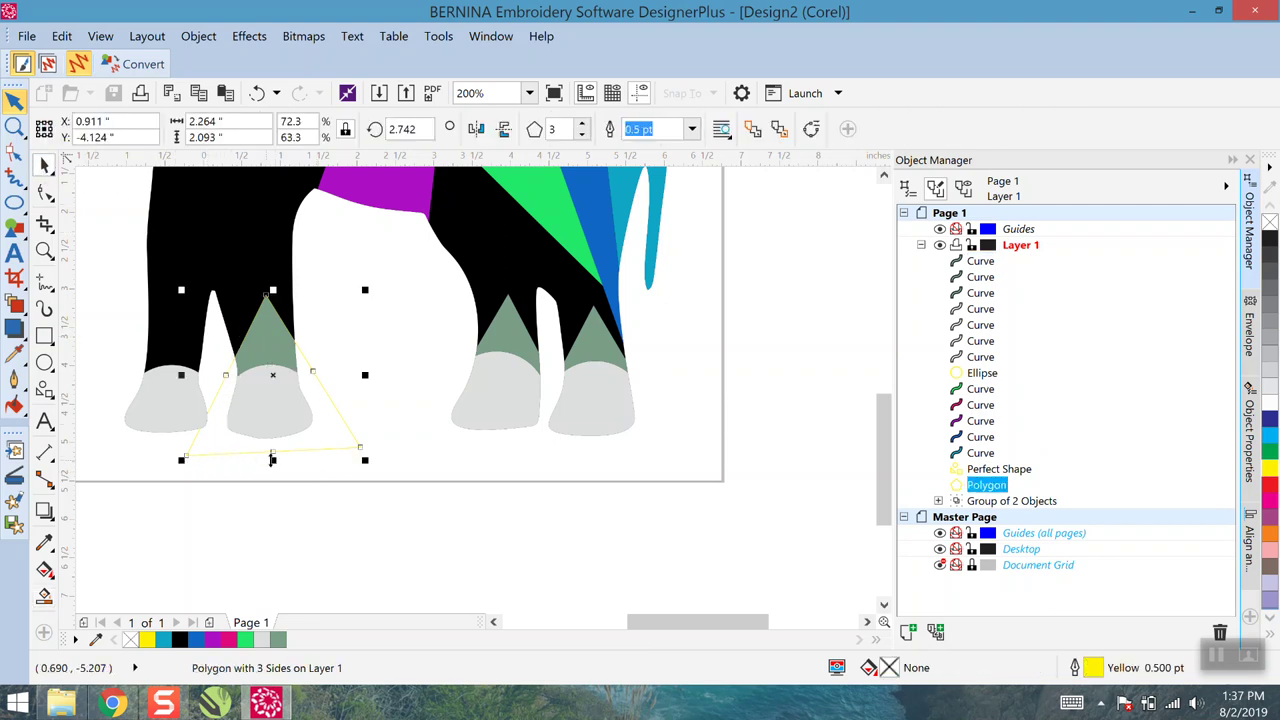
Move the yellow triangle over the elephant's foremost leg and rotate it to about 359.07 degrees so its tip sits centred above the hoof
drag(309, 451, 210, 448)
click(211, 446)
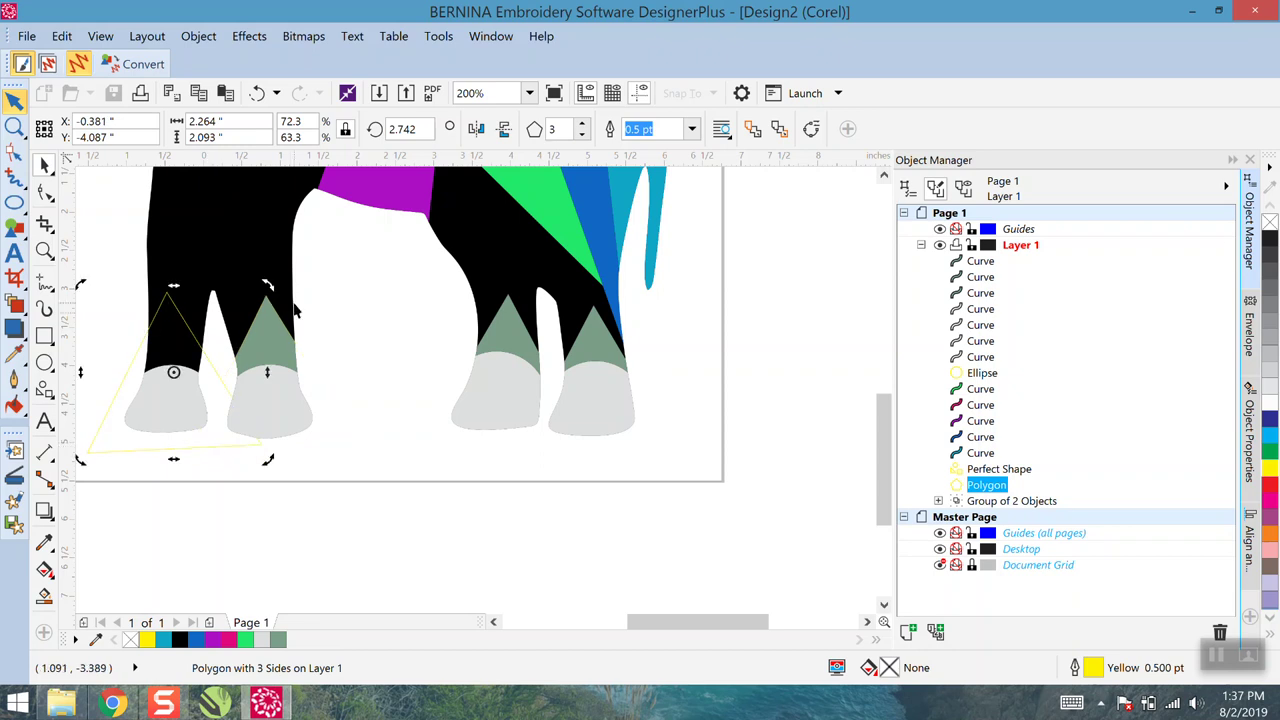
drag(264, 285, 274, 291)
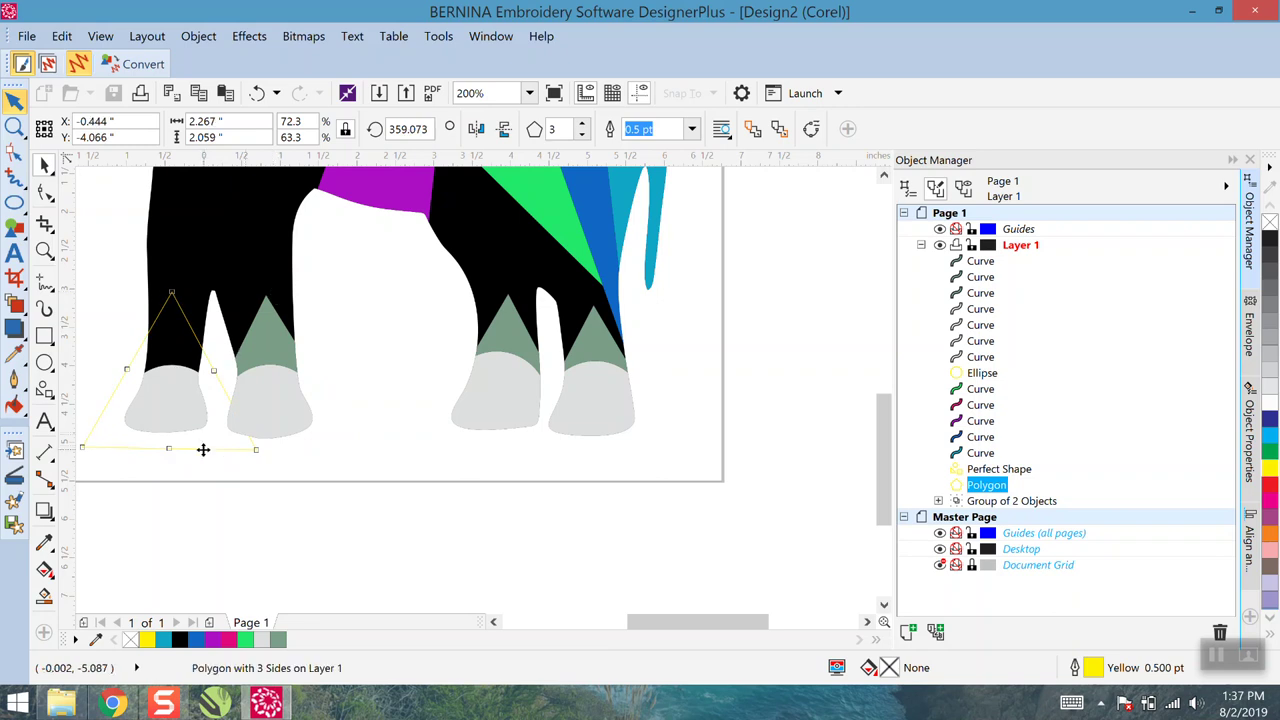
drag(205, 450, 206, 450)
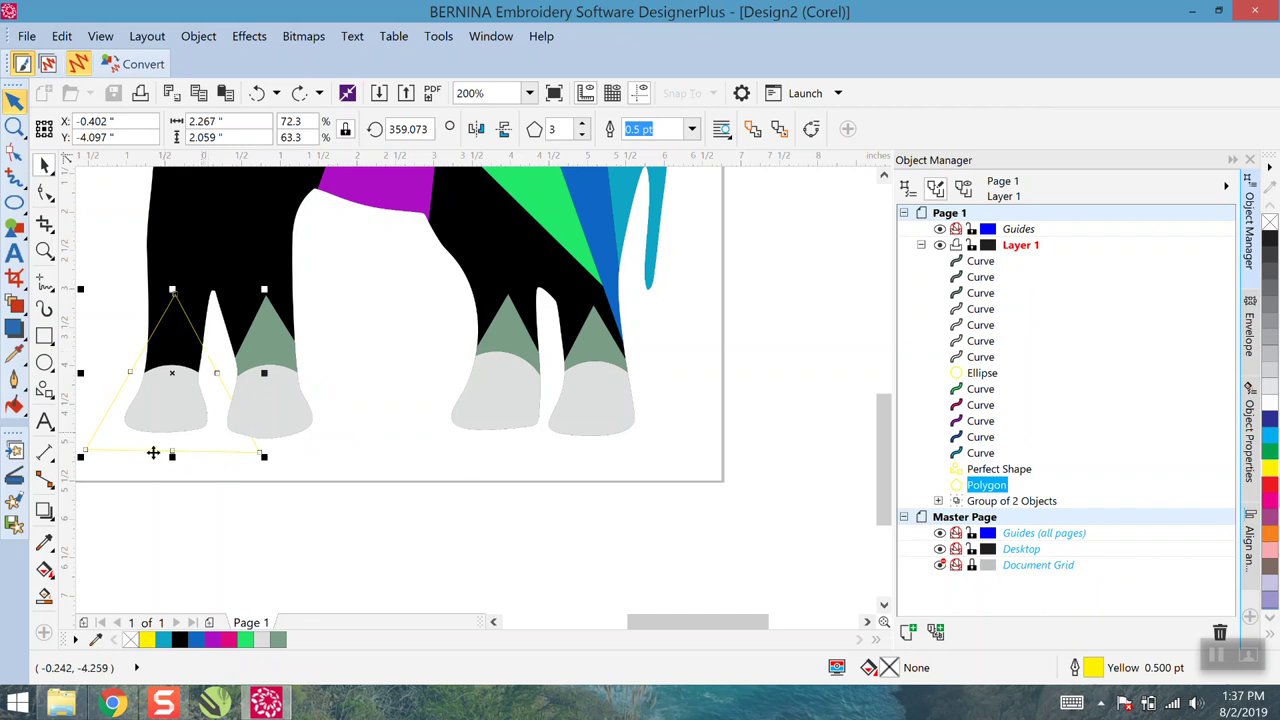
Smart-fill the area between the triangle's tip and the foremost hoof with sage green (#7B9E87) and no outline
click(44, 597)
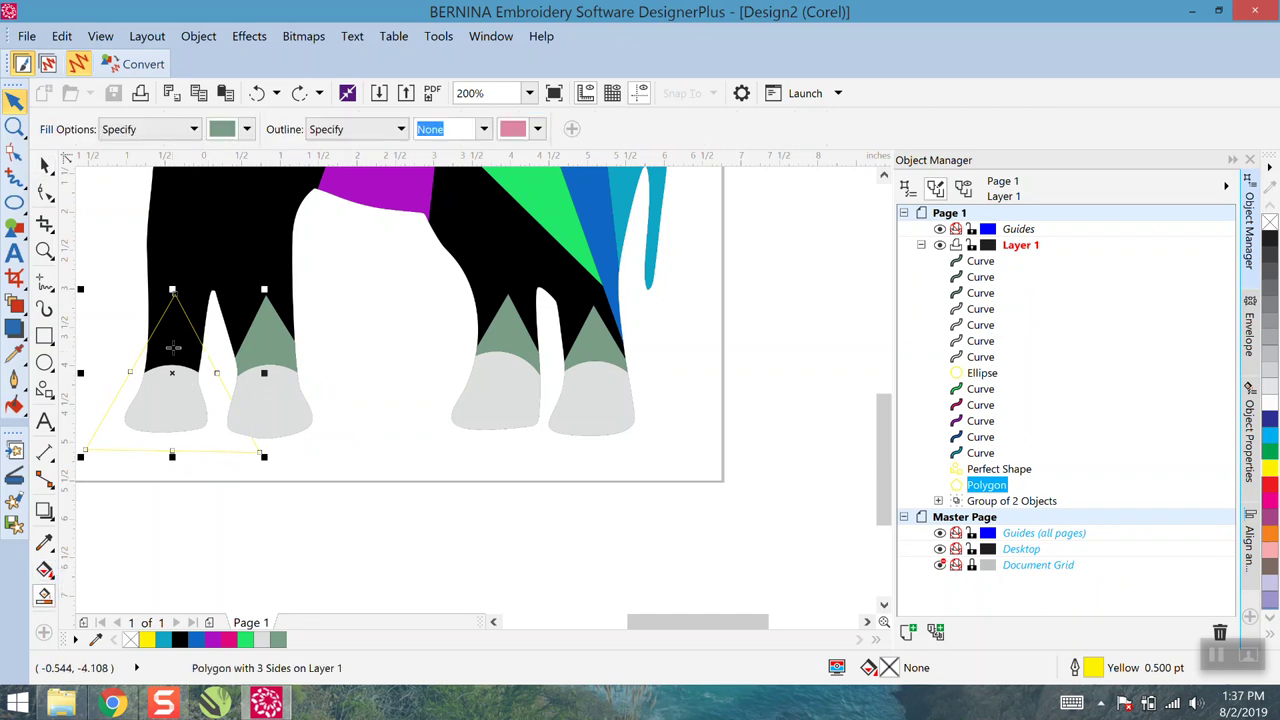
click(172, 350)
scroll(397, 420, down, 1)
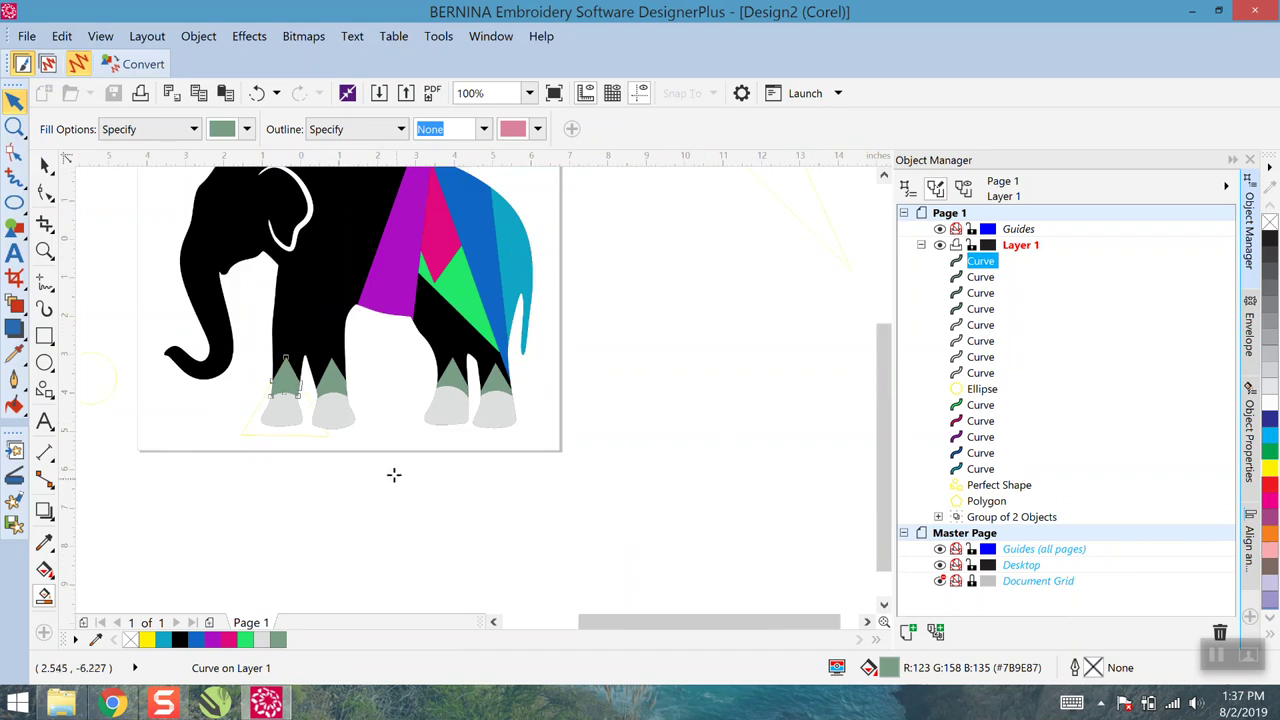
key(space)
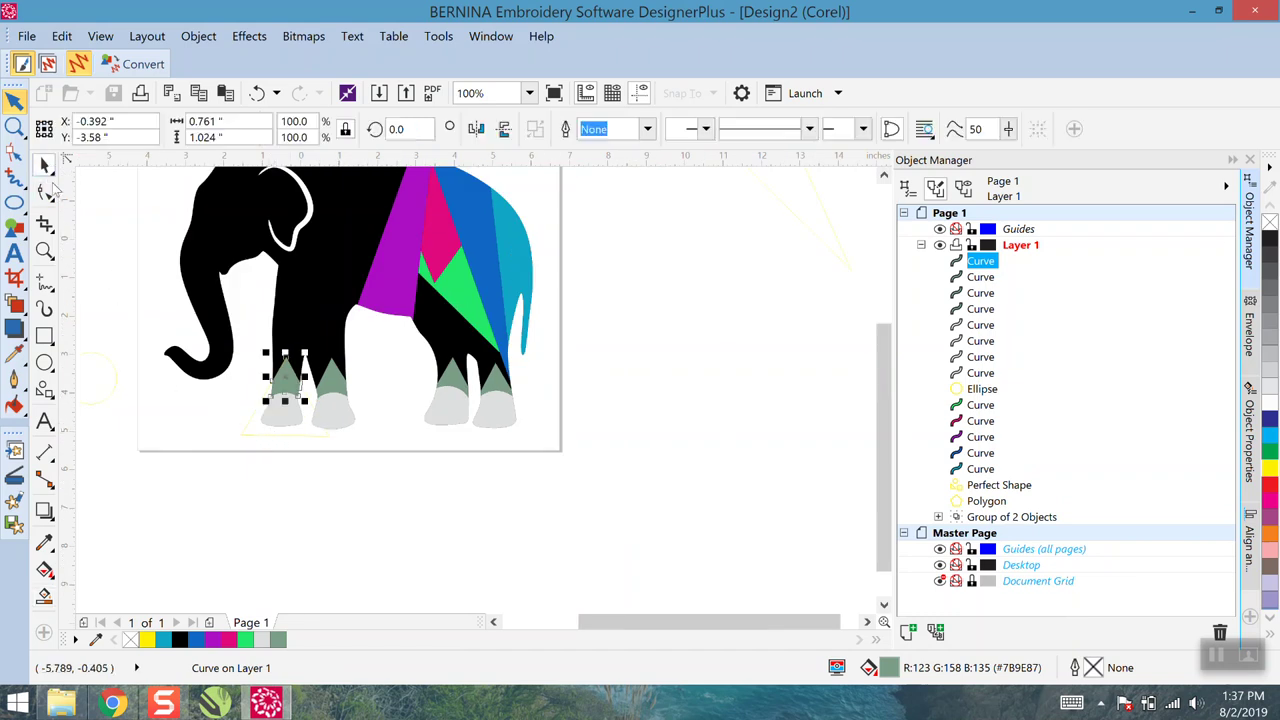
Move the yellow triangle off the page, behind the elephant's hind legs, and clear the selection
click(240, 434)
drag(240, 434, 598, 408)
click(543, 466)
scroll(543, 466, down, 2)
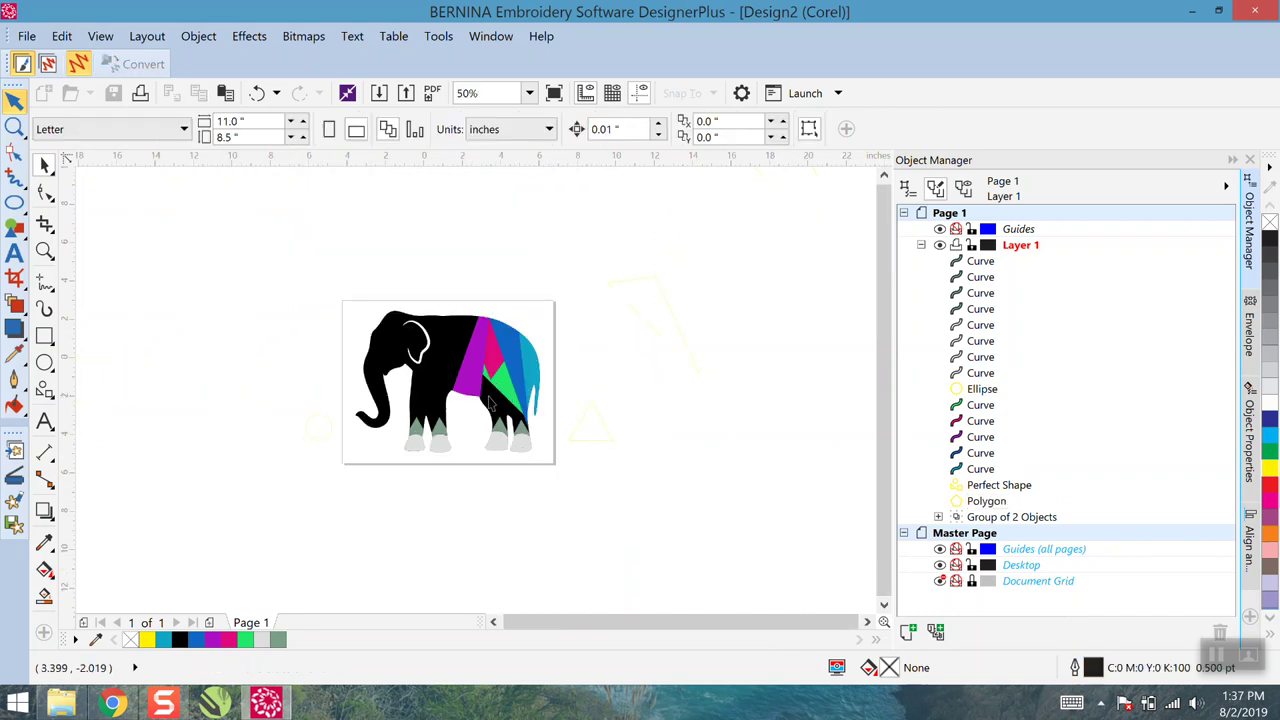
Smart-fill the remaining black area of the hind legs with dark blue, RGB 17, 9, 171 (#1109AB), and clear the selection
scroll(490, 384, up, 2)
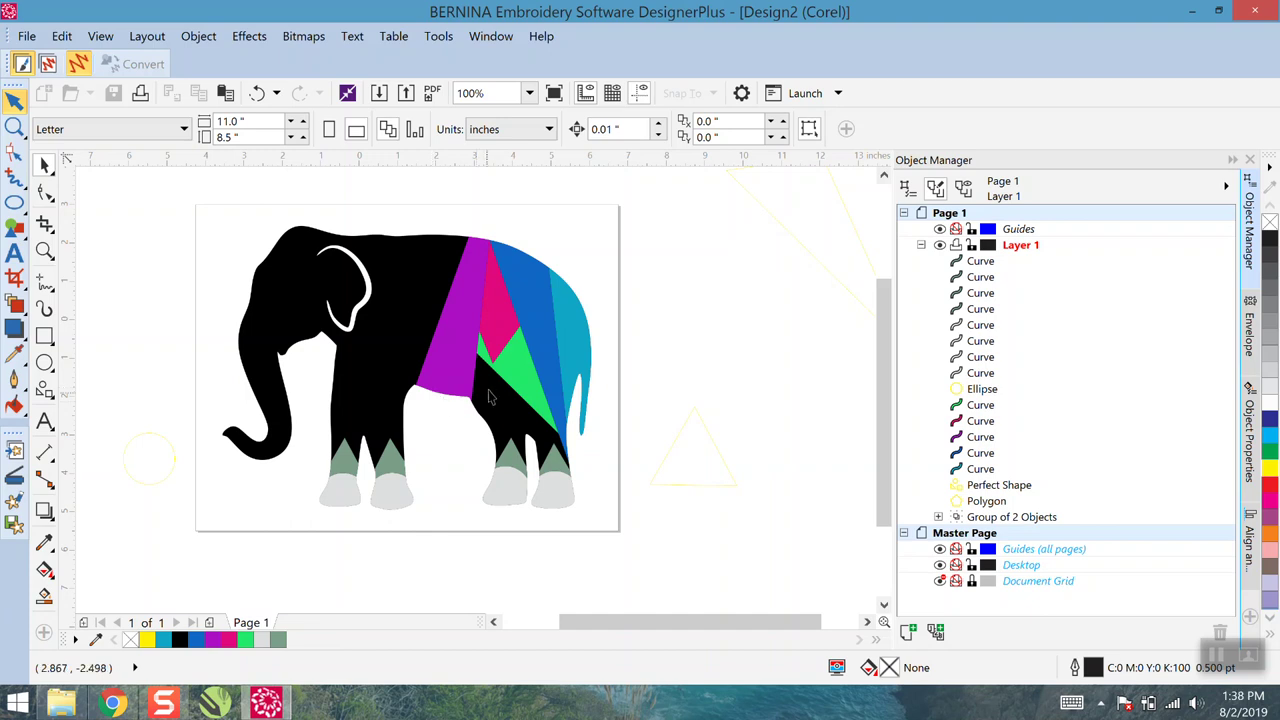
scroll(560, 468, up, 2)
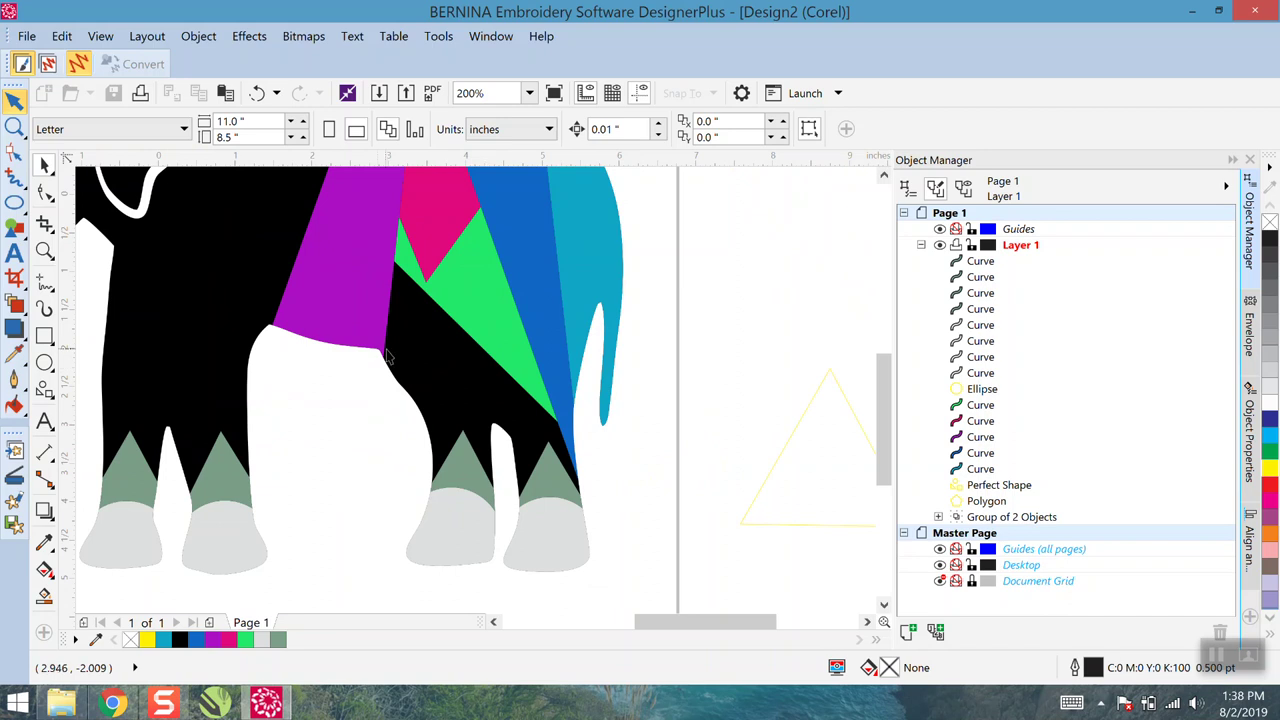
scroll(370, 362, down, 2)
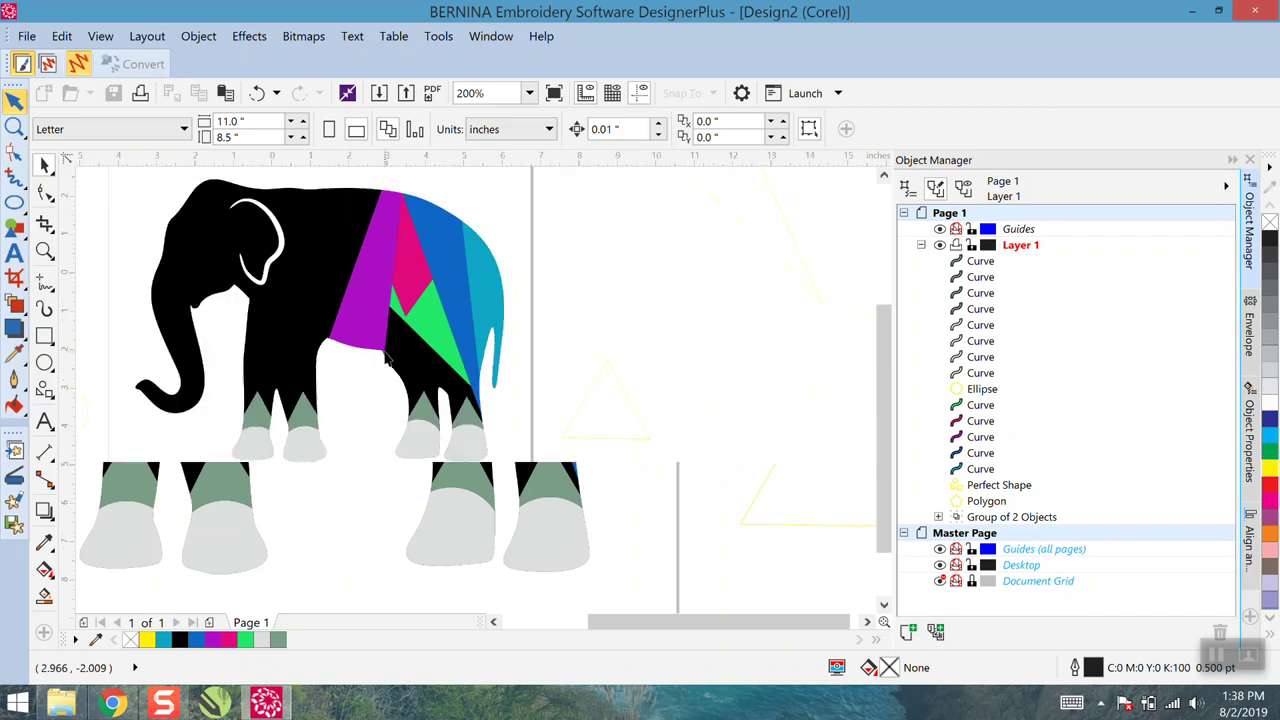
click(45, 595)
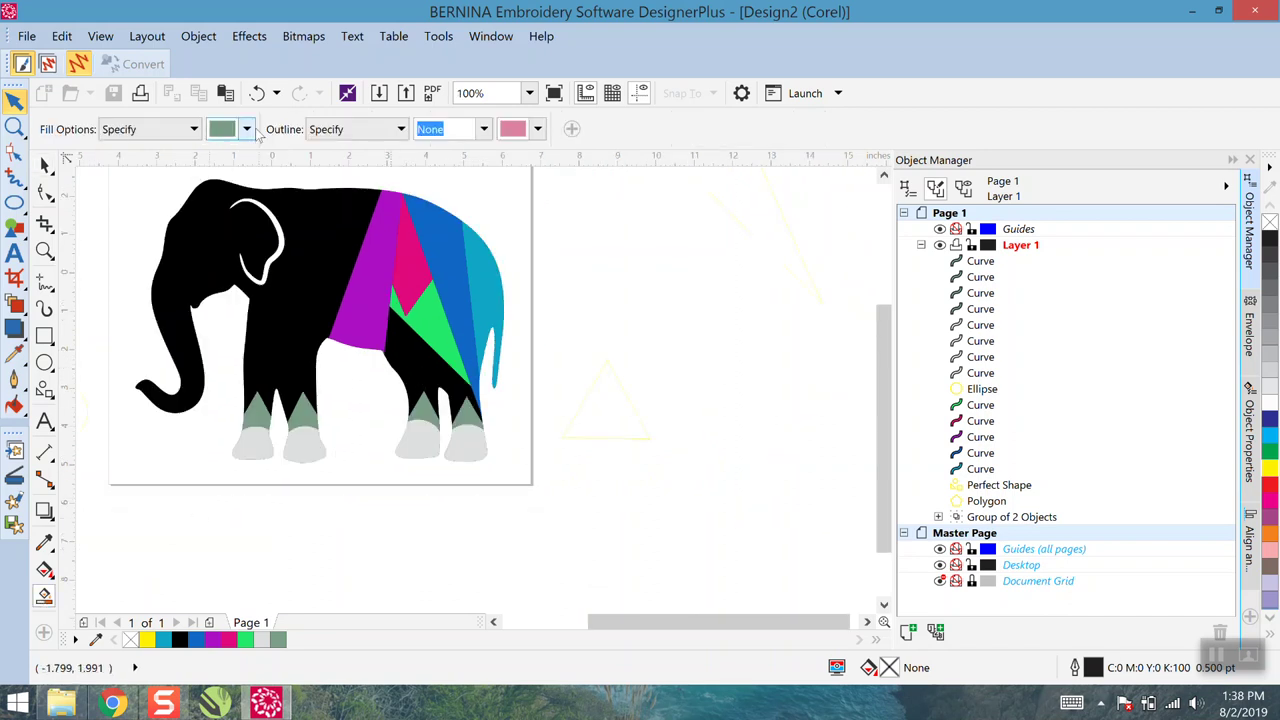
click(248, 131)
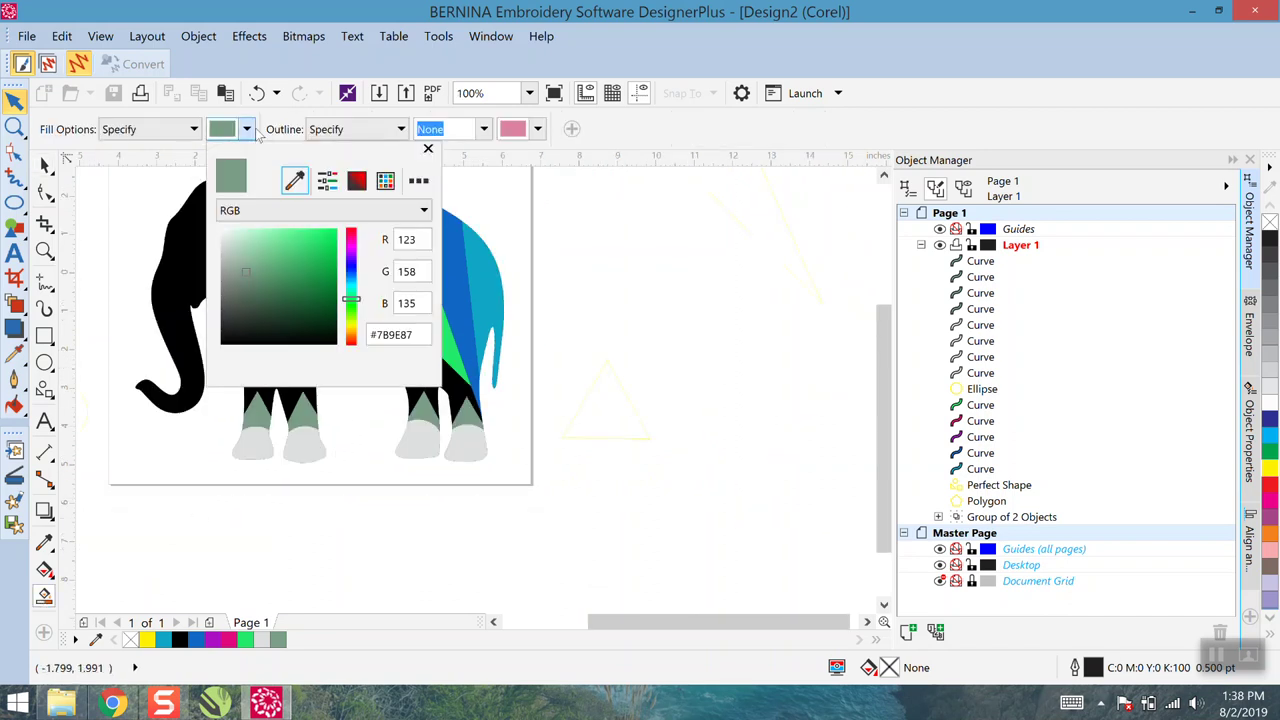
click(352, 268)
click(331, 269)
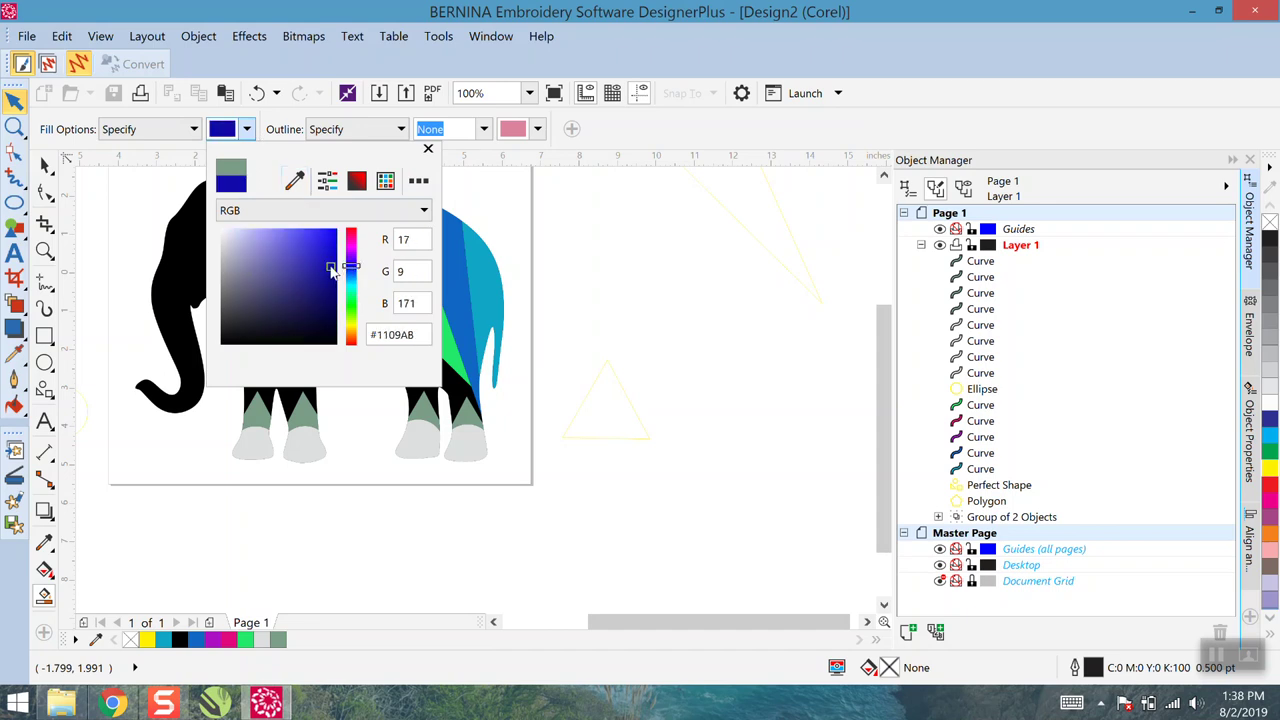
click(450, 390)
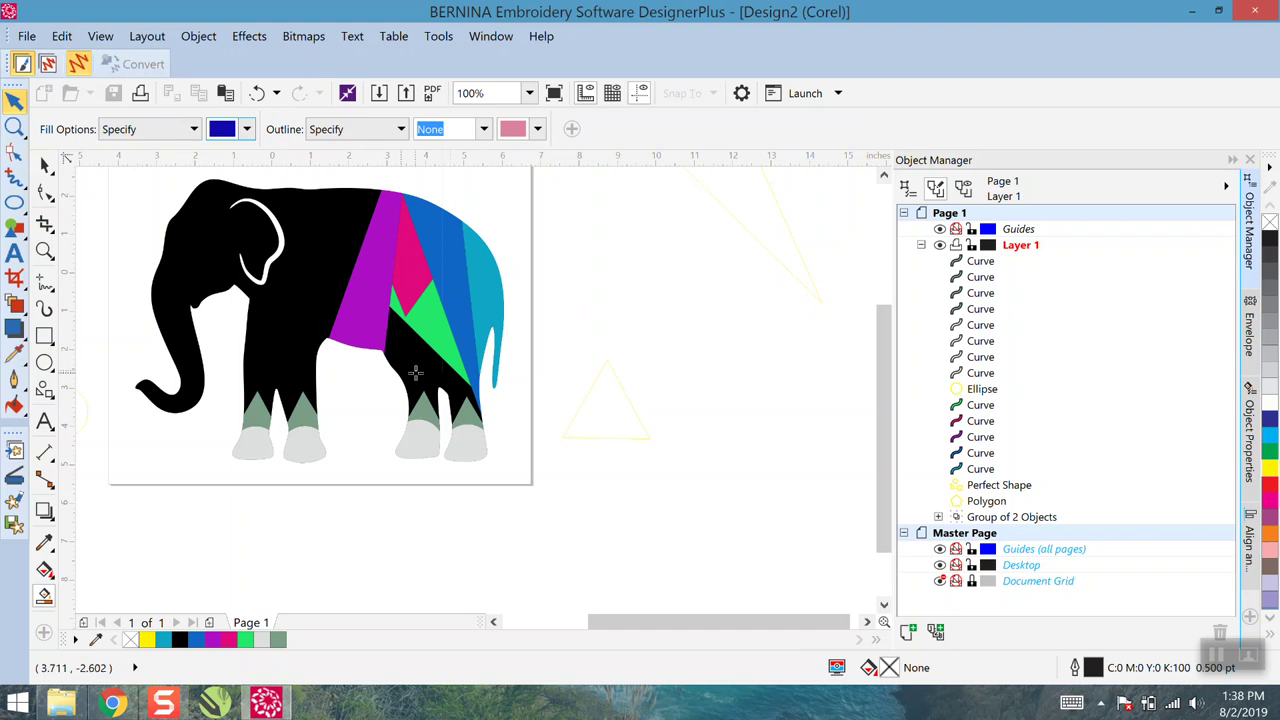
click(415, 372)
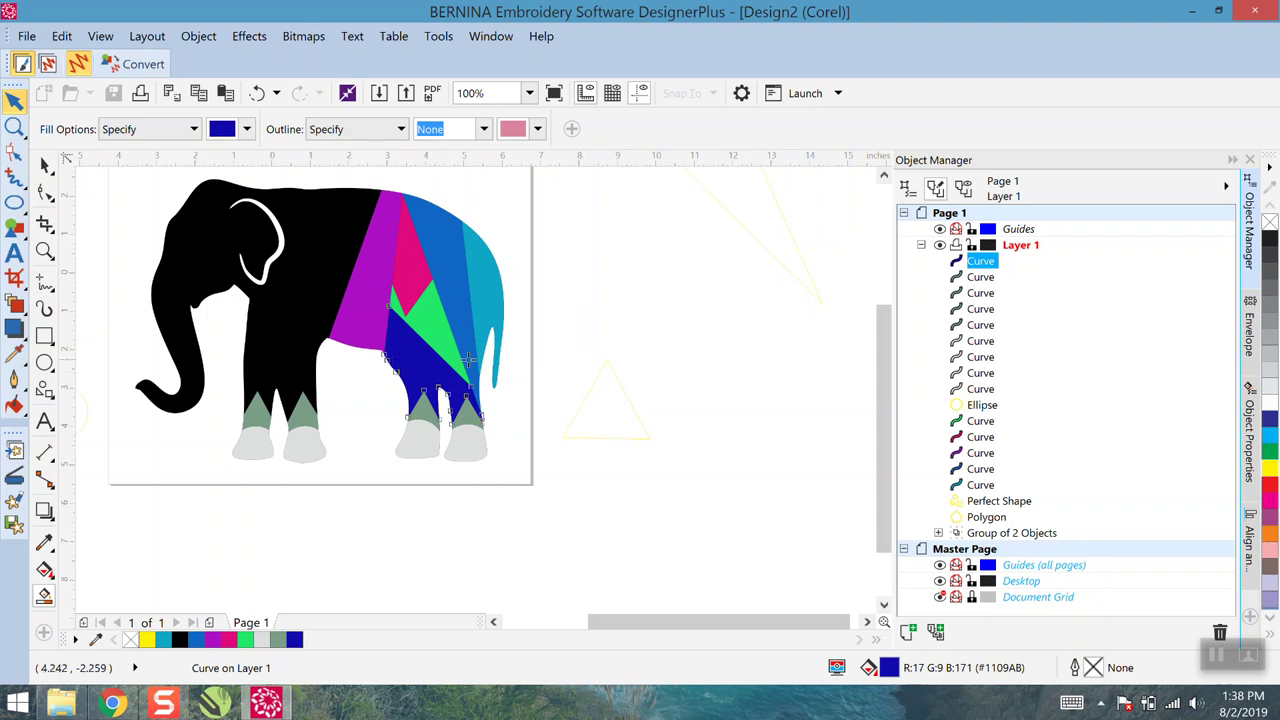
scroll(443, 304, down, 1)
scroll(442, 302, up, 1)
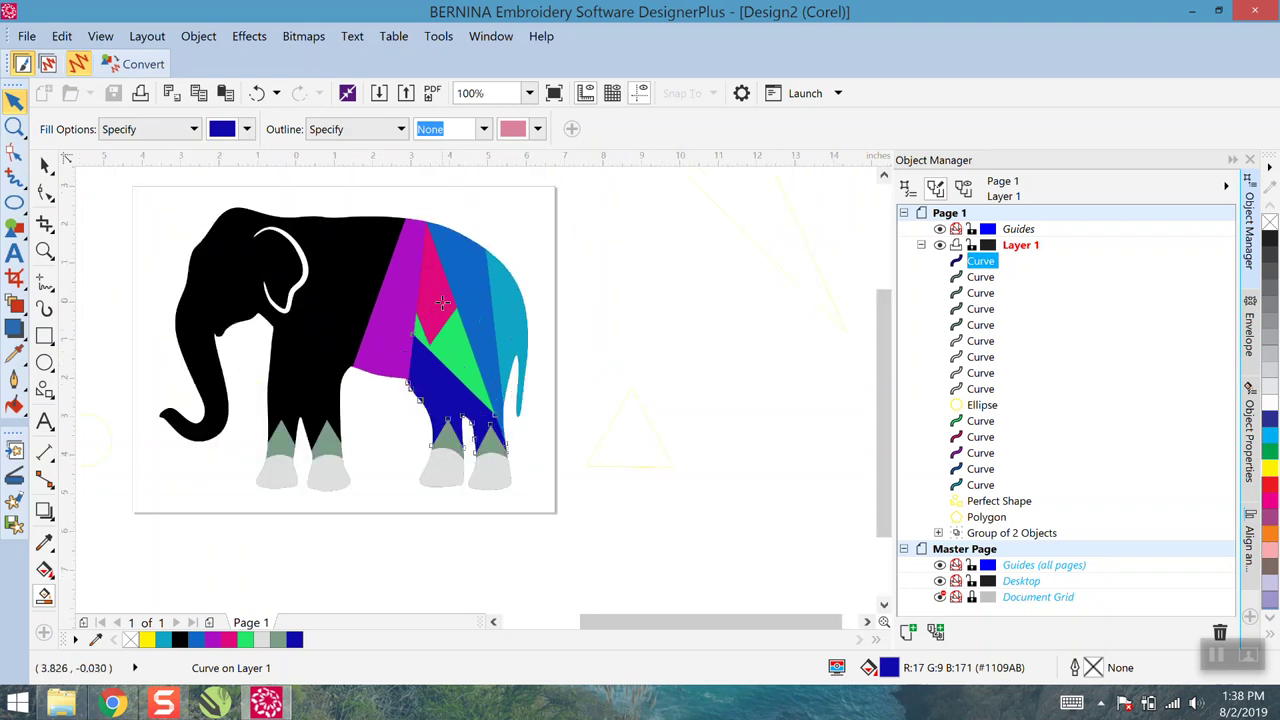
click(44, 164)
click(131, 237)
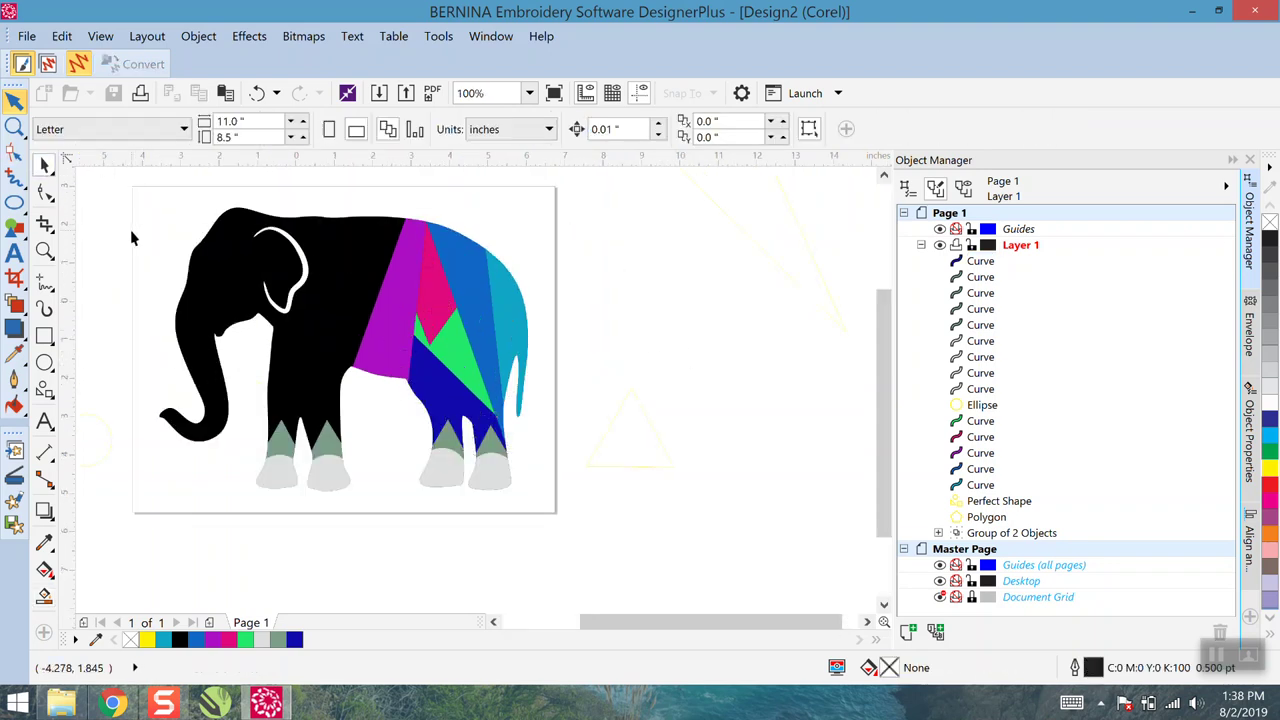
Move the yellow equilateral triangle over the front legs and enlarge it to about 3.5 by 3.18 inches
scroll(328, 280, down, 1)
scroll(288, 308, up, 1)
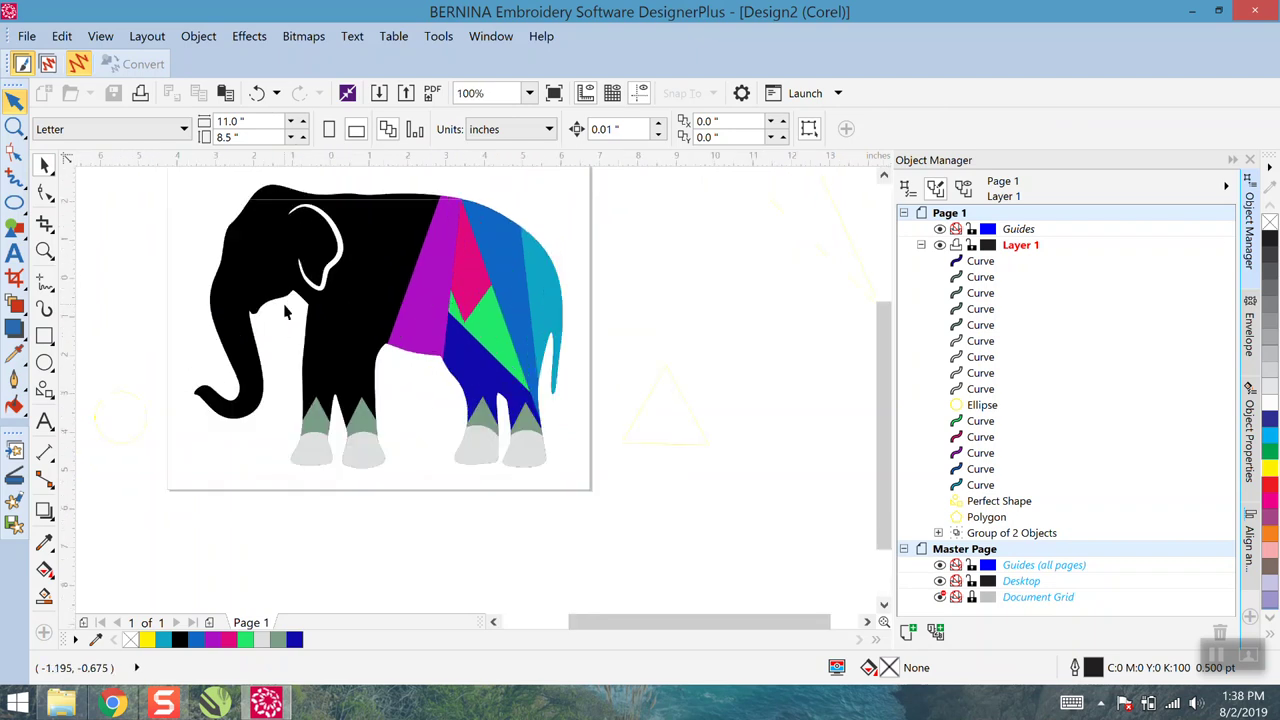
scroll(286, 313, down, 1)
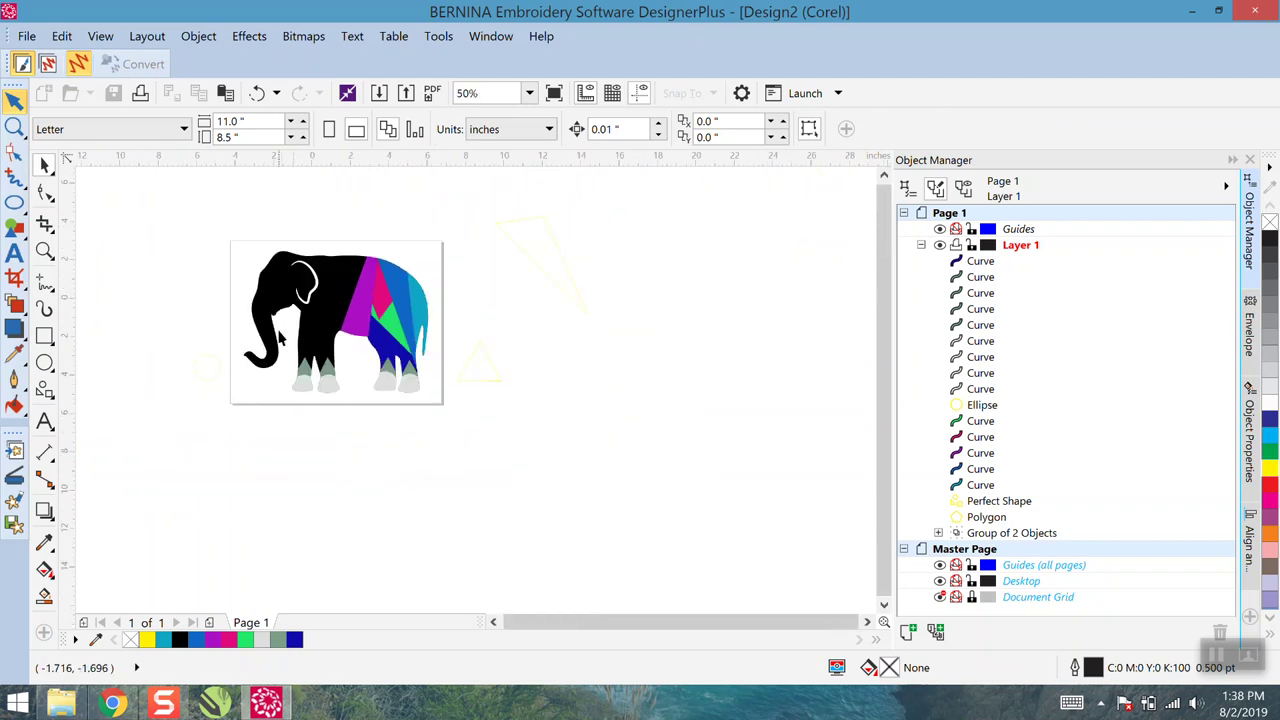
click(480, 384)
scroll(480, 379, up, 1)
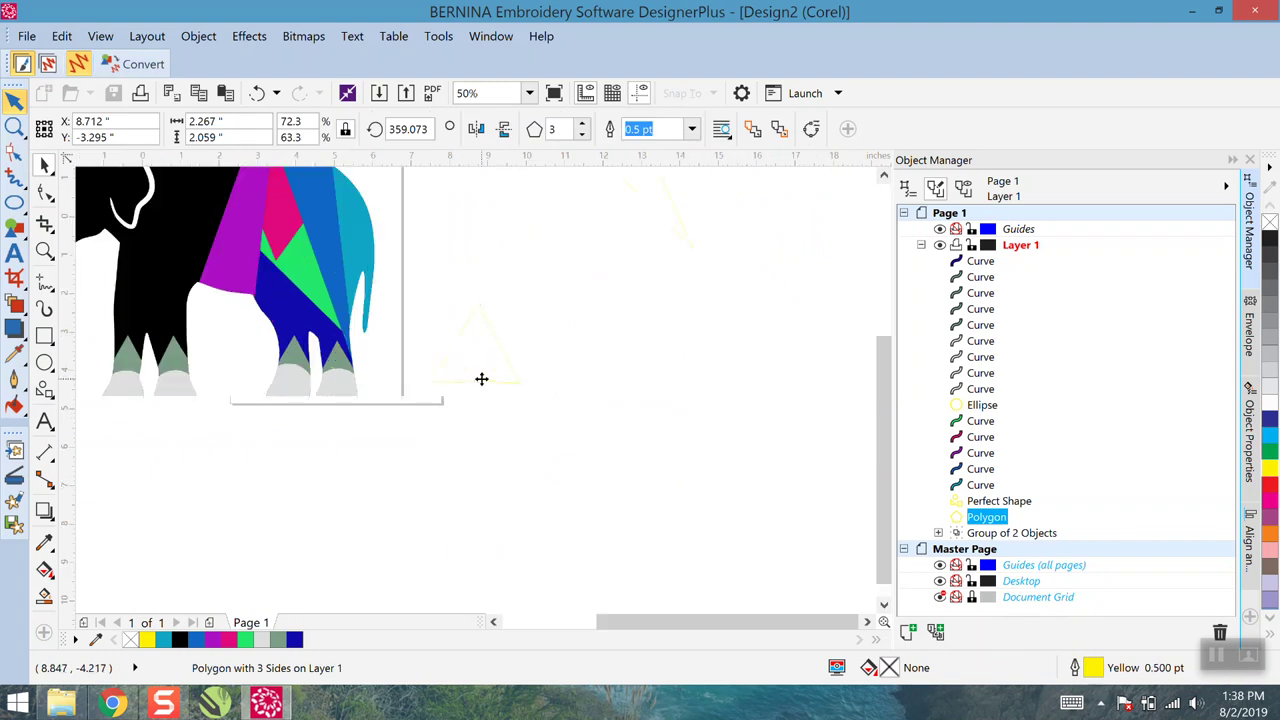
scroll(480, 380, down, 1)
drag(479, 372, 323, 364)
scroll(323, 364, up, 1)
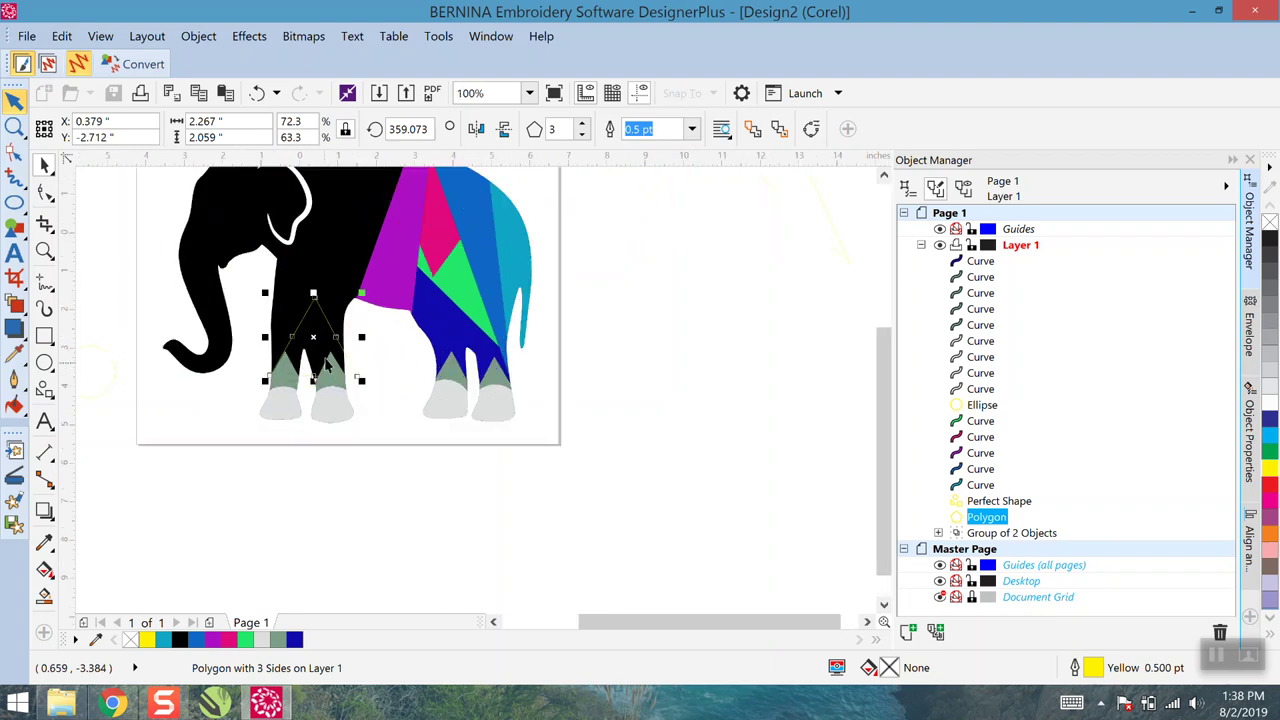
drag(264, 293, 220, 243)
drag(270, 312, 280, 310)
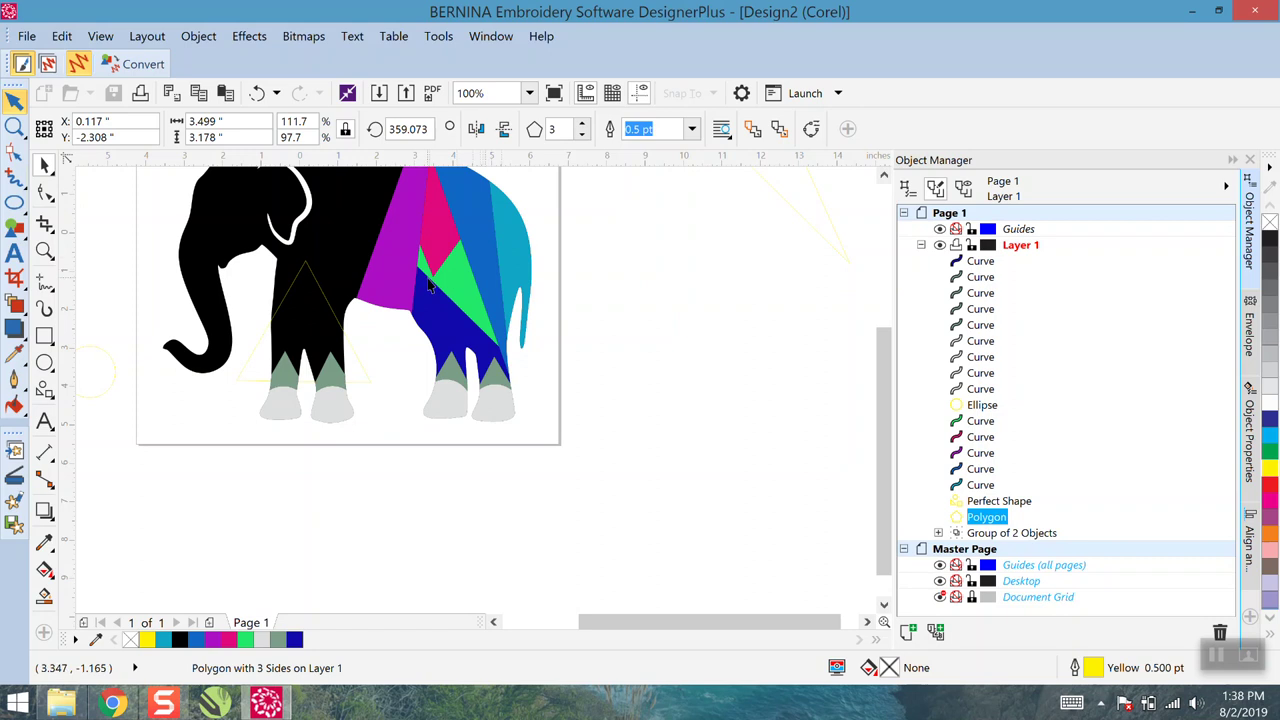
Move the enlarged yellow triangle off the page in front of the elephant's head and deselect it
scroll(427, 278, down, 1)
drag(362, 292, 203, 231)
click(203, 231)
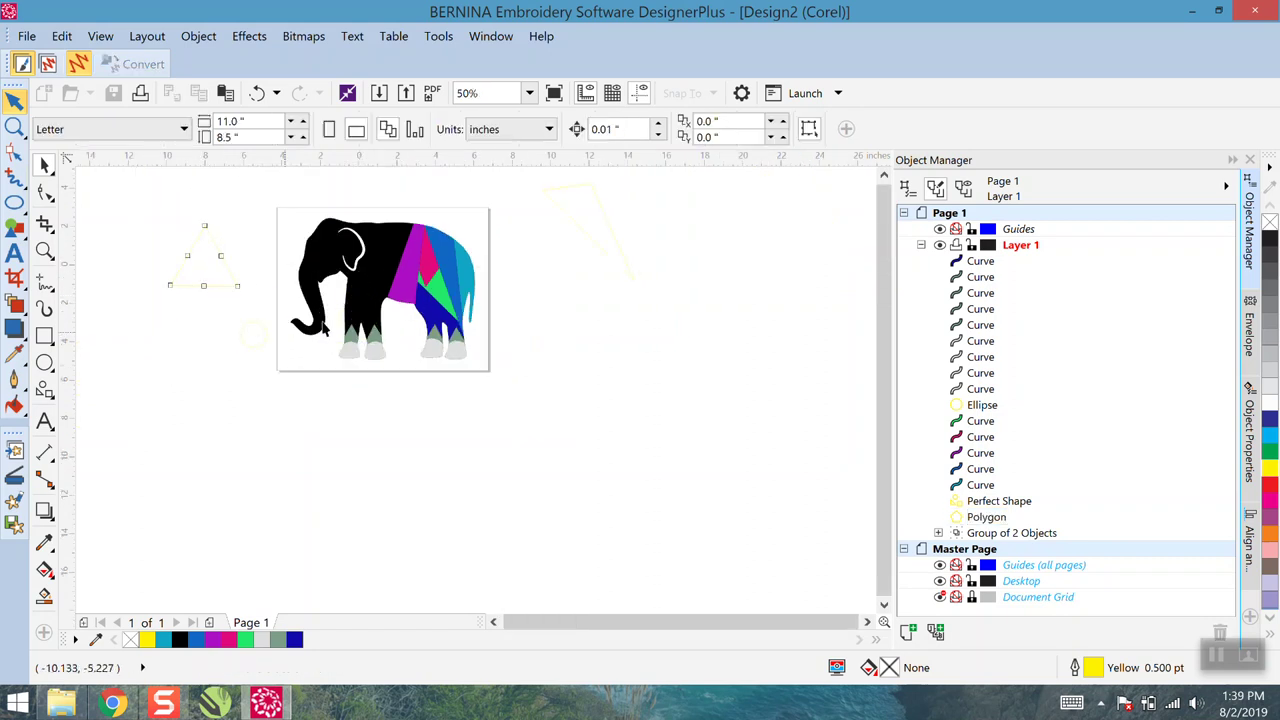
Move the yellow right triangle onto the elephant's head and shoulder, and mirror it both horizontally and vertically
click(593, 201)
drag(593, 201, 354, 235)
scroll(390, 257, up, 1)
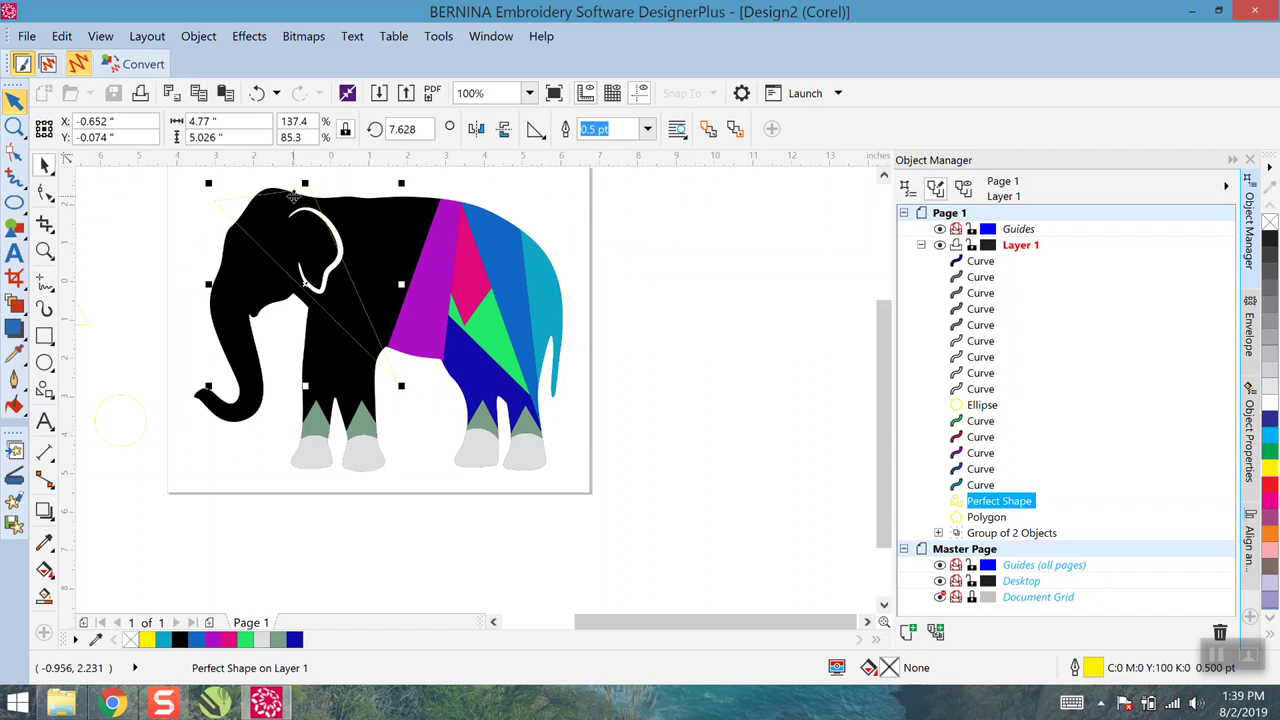
click(478, 130)
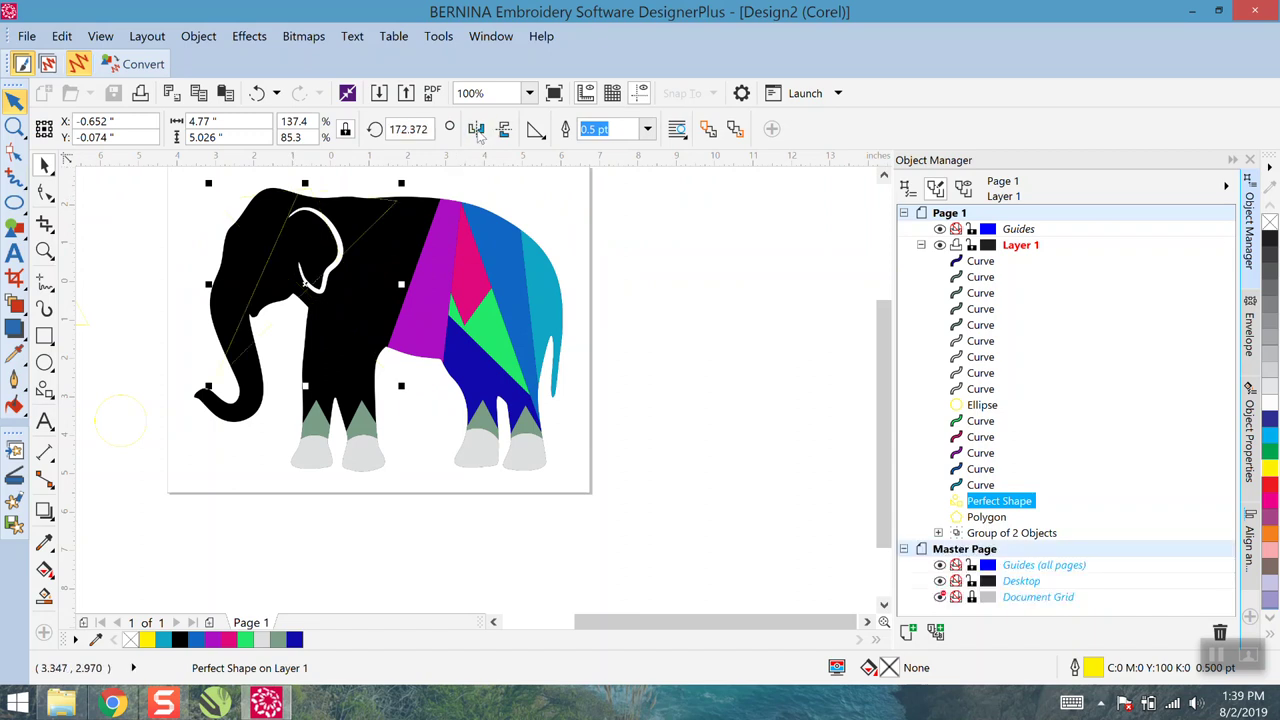
drag(380, 232, 460, 182)
click(504, 131)
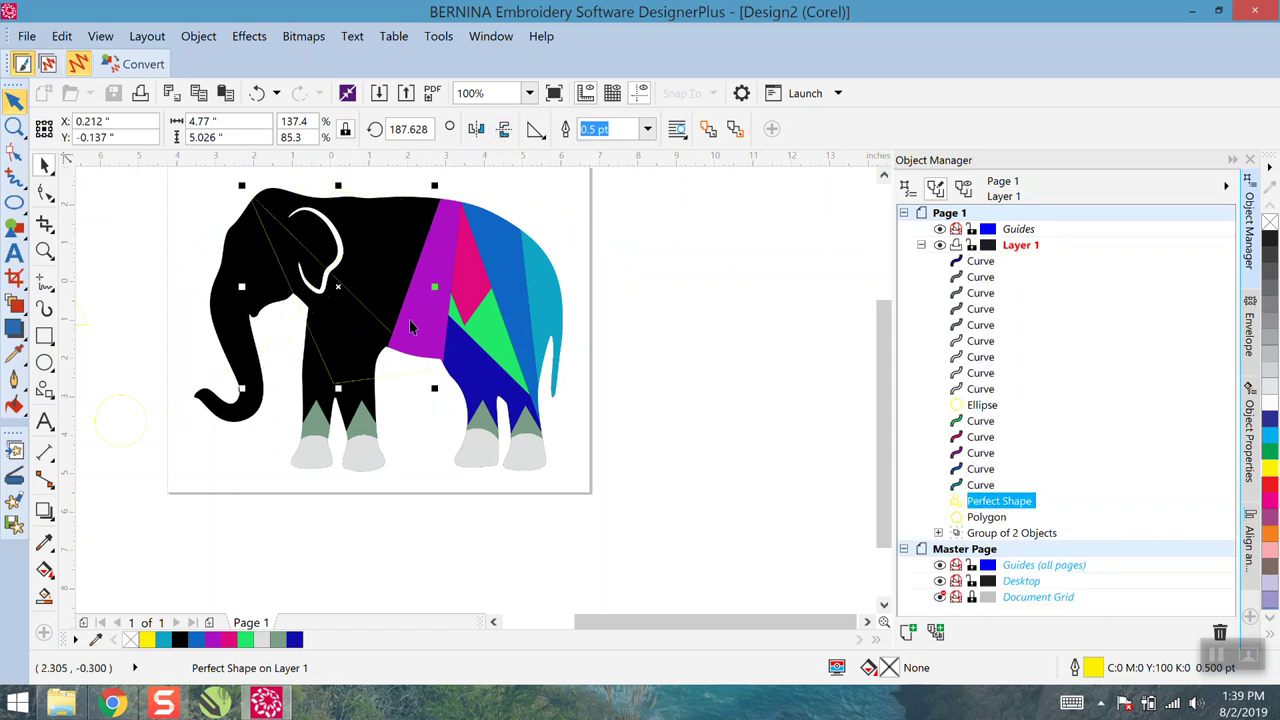
Try the right triangle at other angles over the front of the elephant, ending at about 10.35 degrees
click(356, 380)
drag(440, 388, 330, 450)
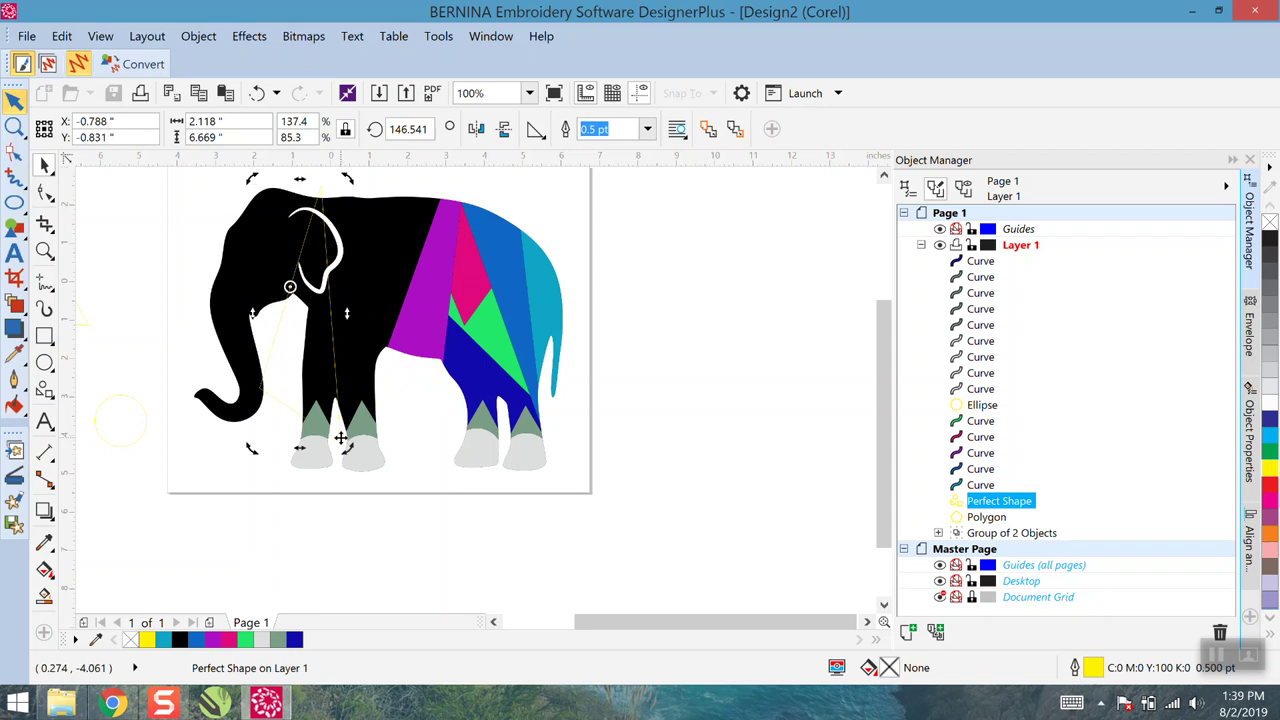
drag(334, 449, 344, 364)
drag(442, 401, 318, 228)
scroll(410, 287, down, 2)
scroll(405, 290, up, 2)
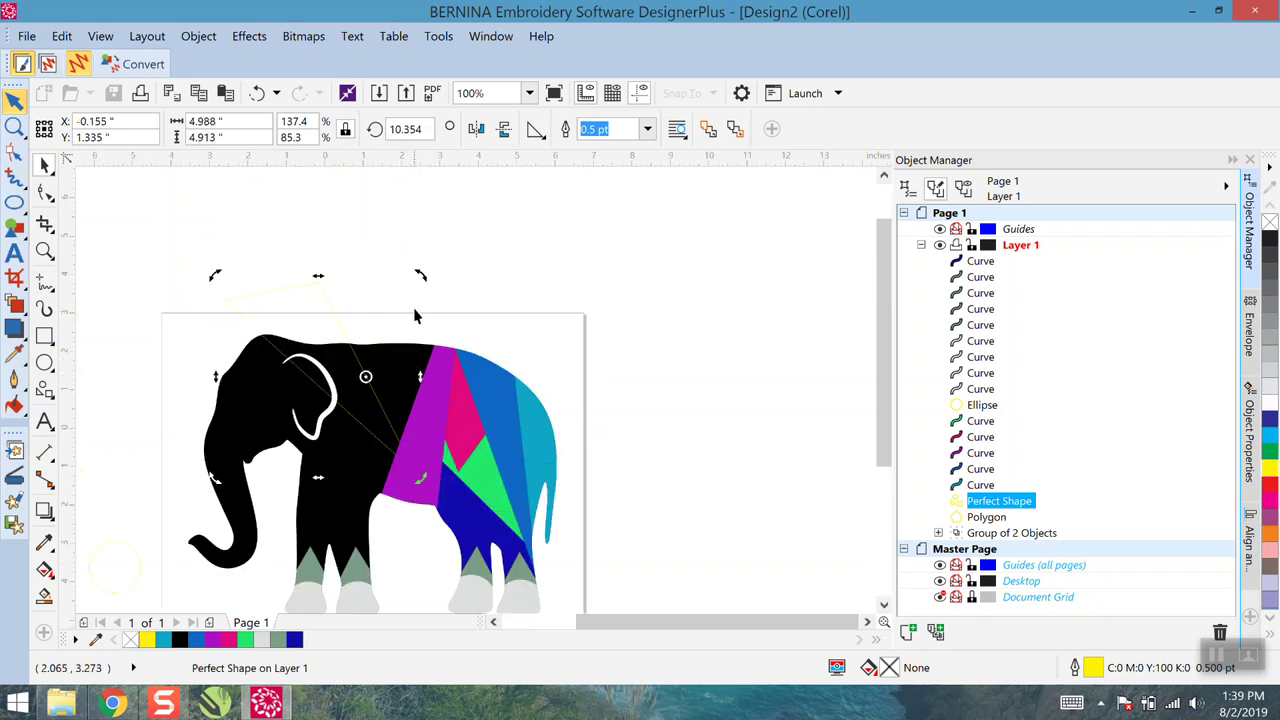
Try rotating the right triangle to about 337.85 degrees and placing its narrow tip beside the rear front leg
drag(424, 271, 319, 322)
drag(411, 318, 448, 347)
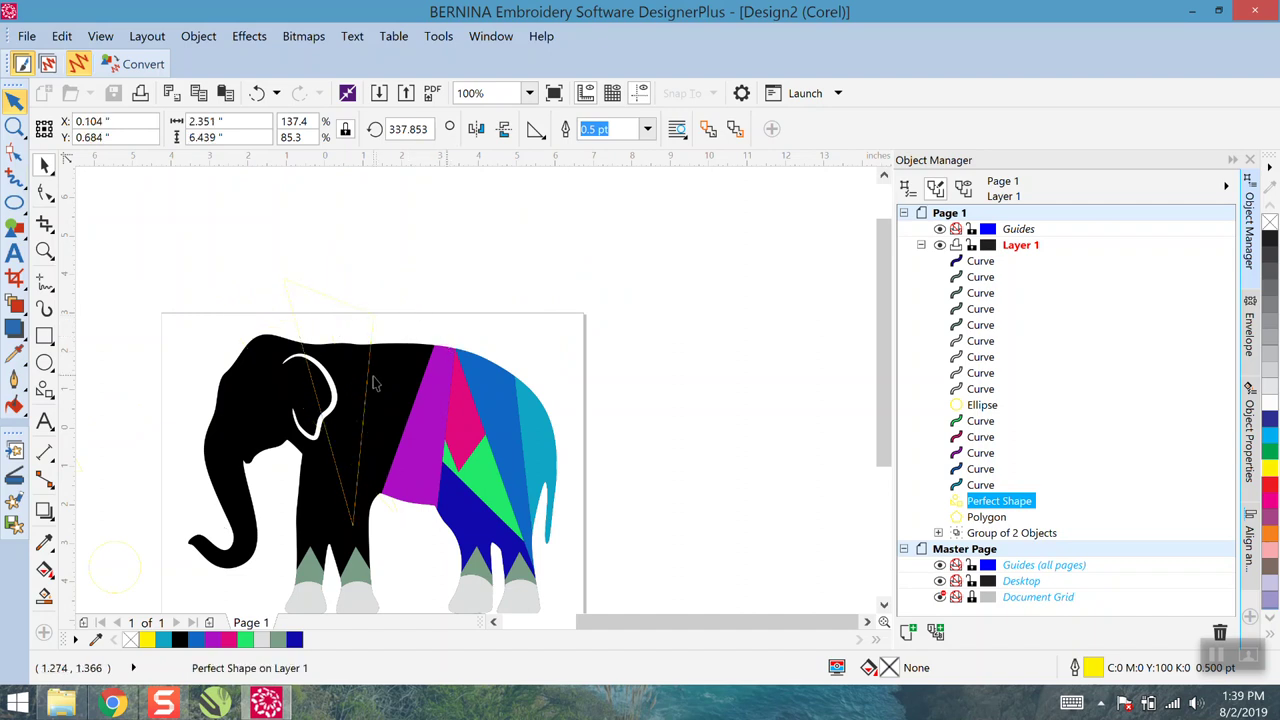
drag(343, 500, 358, 515)
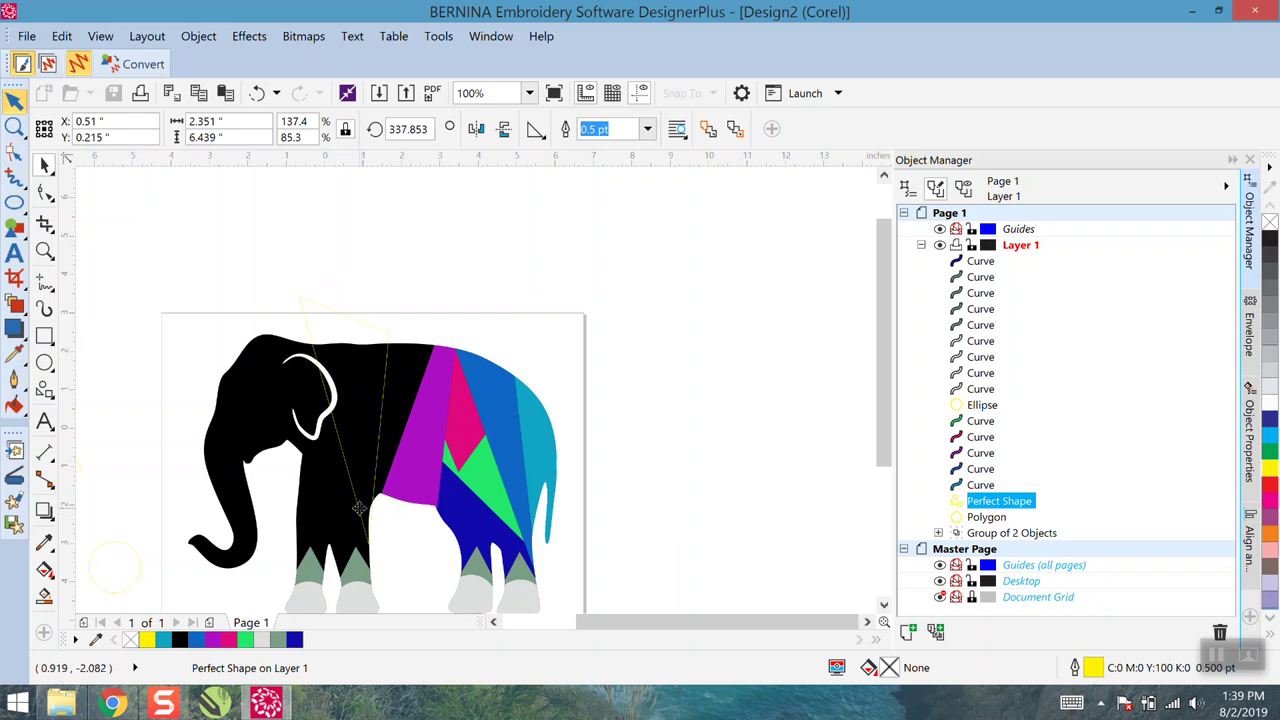
click(394, 286)
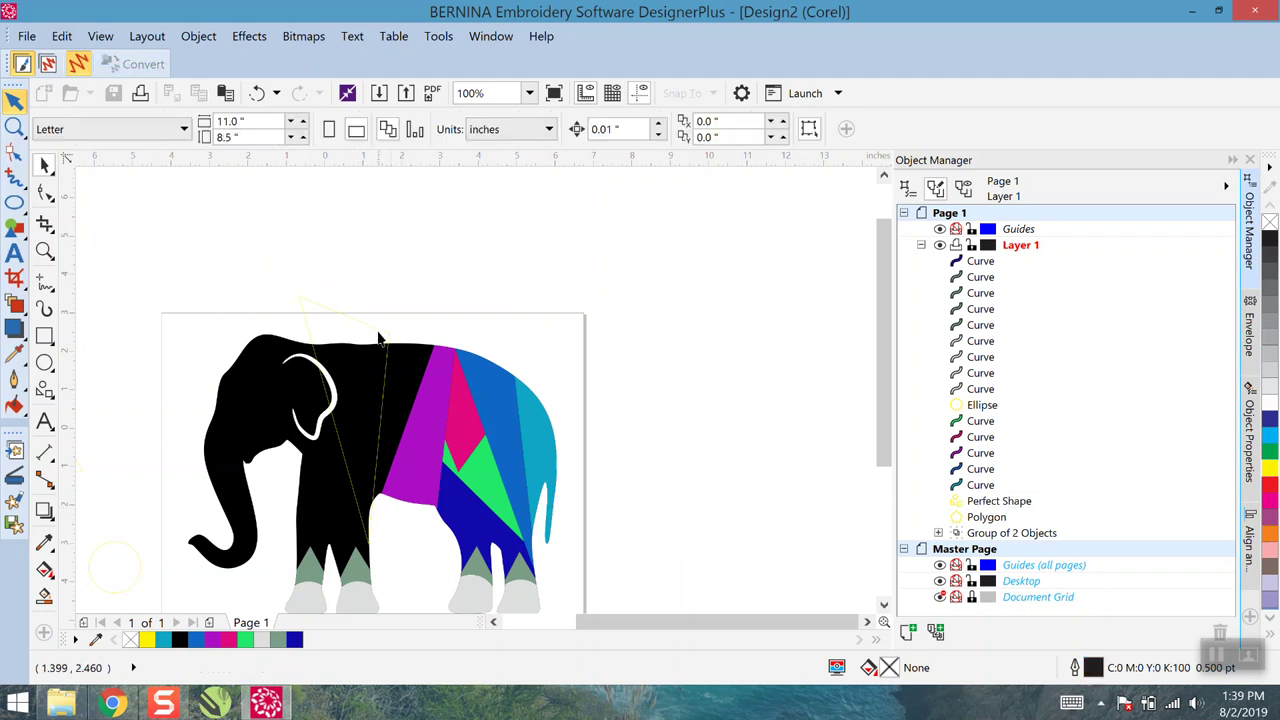
click(378, 328)
click(383, 323)
Rotate the right triangle to about 190.03 degrees and move its long edge to the purple panel's lower front corner
drag(394, 290, 451, 594)
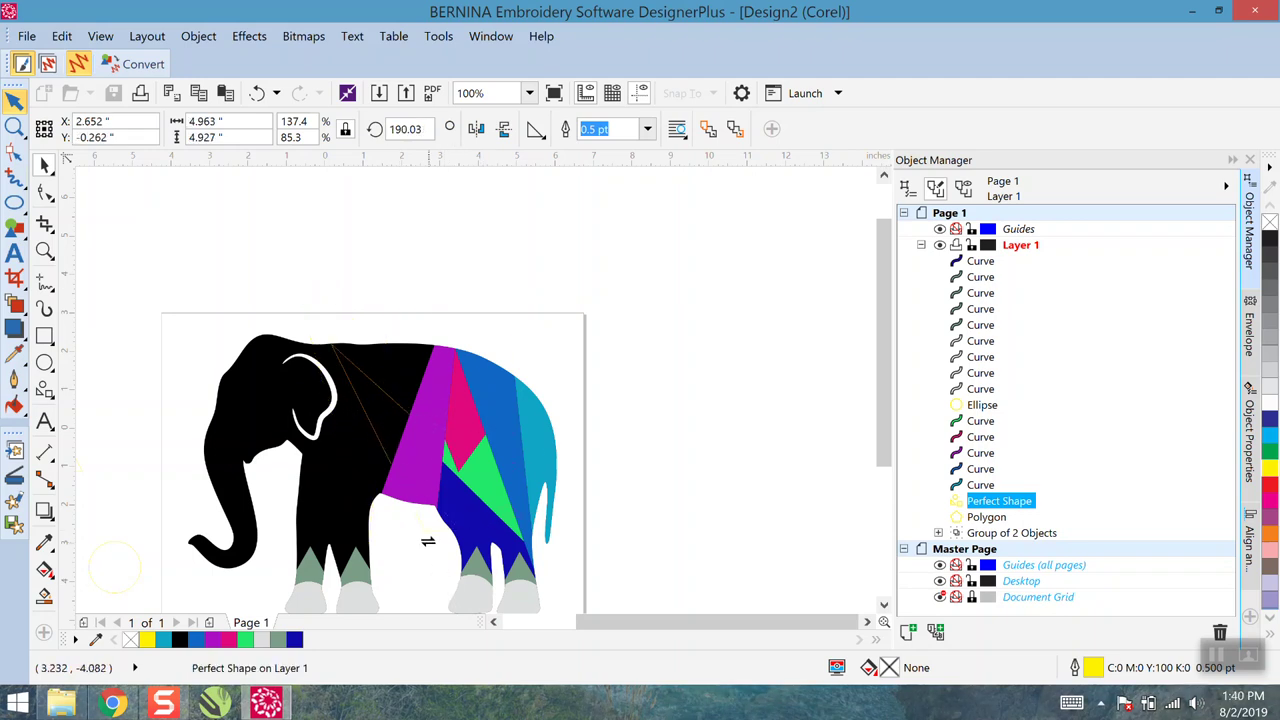
scroll(428, 541, up, 1)
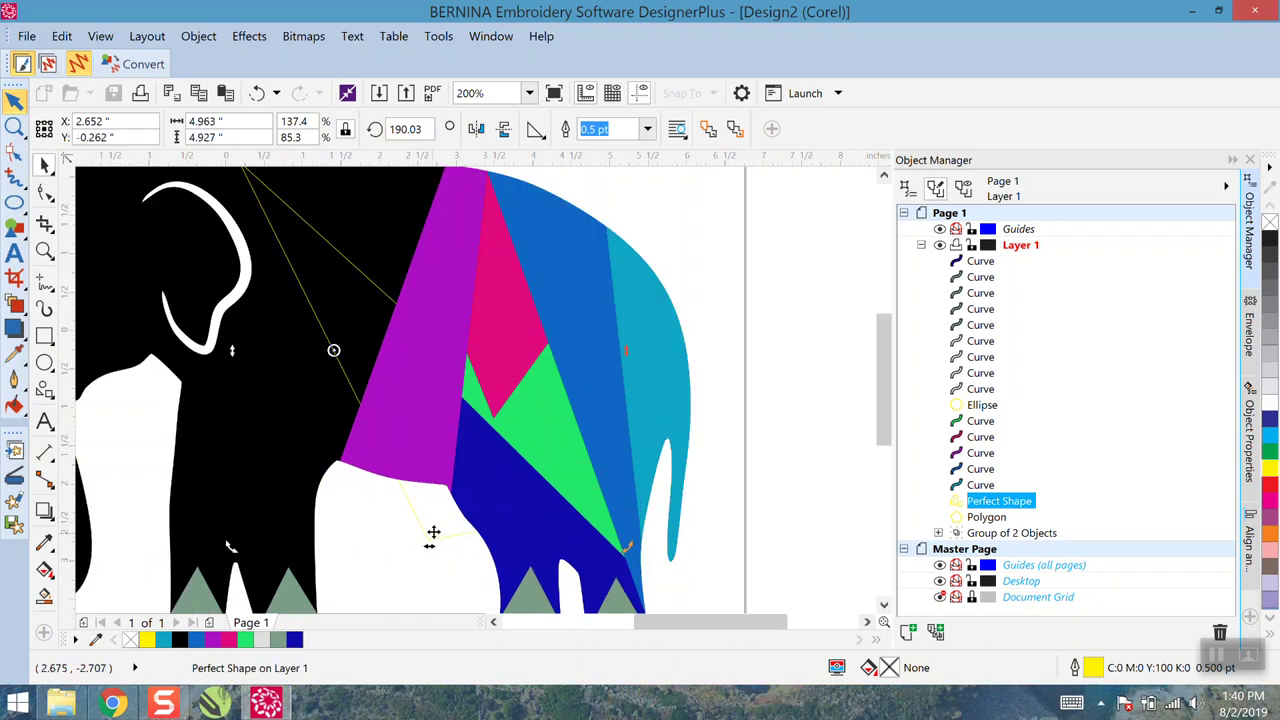
drag(414, 533, 340, 514)
drag(420, 533, 336, 452)
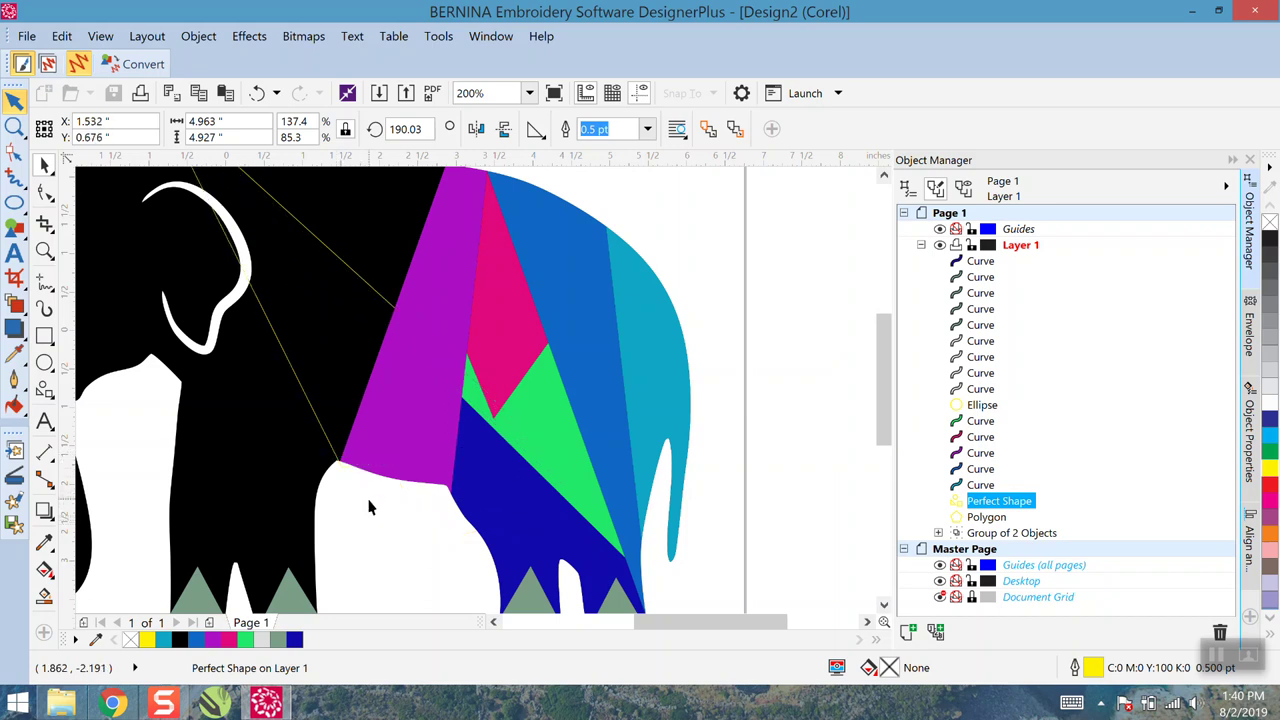
Refine the right triangle's angle to about 181.25 degrees across the black body between the ear and the purple panel
scroll(343, 360, down, 2)
scroll(336, 345, up, 2)
click(336, 383)
drag(177, 241, 371, 337)
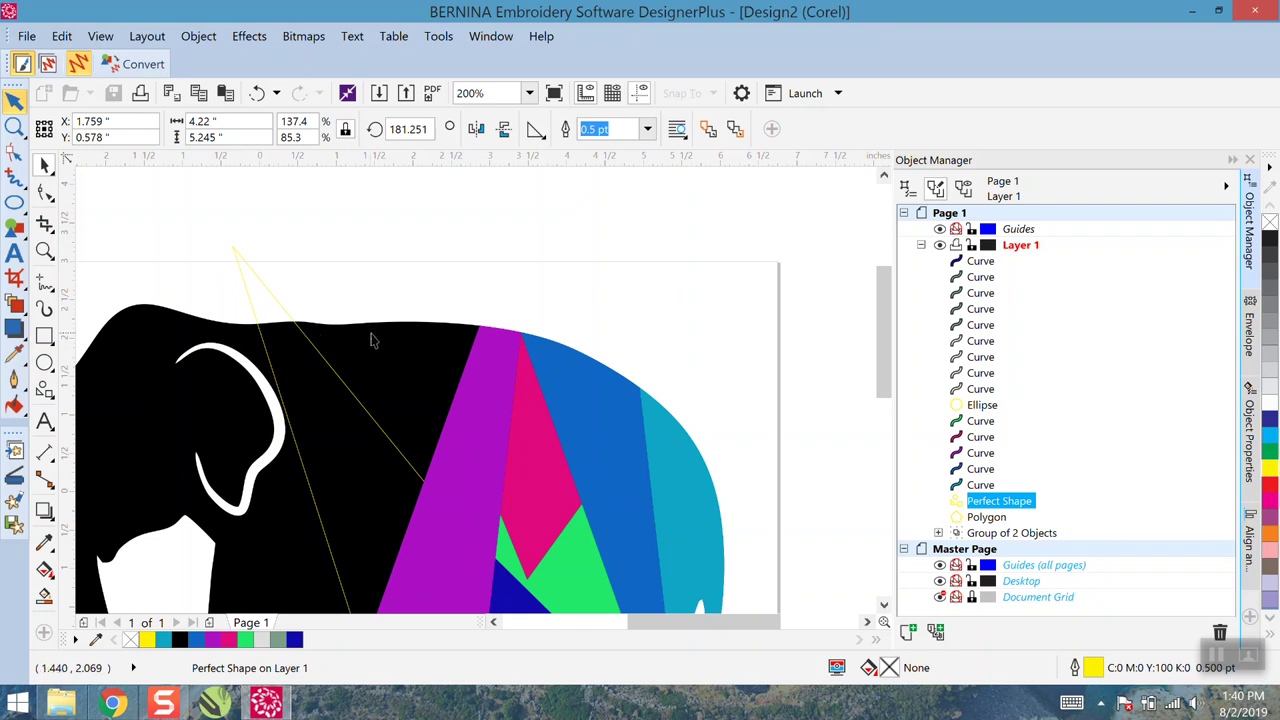
Nudge the right triangle up to about X 1.744", Y 0.843", aligning its long edge beside the purple panel's lower front corner
scroll(371, 337, down, 1)
scroll(395, 492, up, 1)
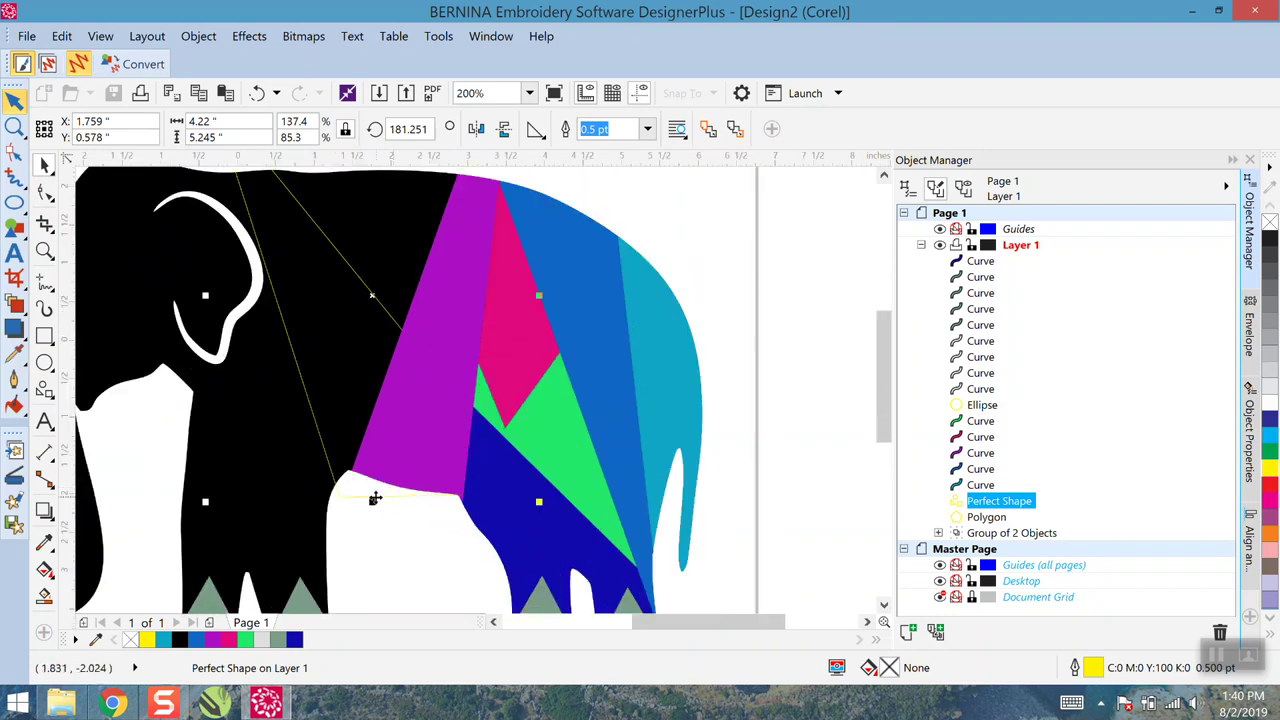
mouse_move(383, 497)
mouse_down()
mouse_move(397, 500)
mouse_move(390, 482)
mouse_up()
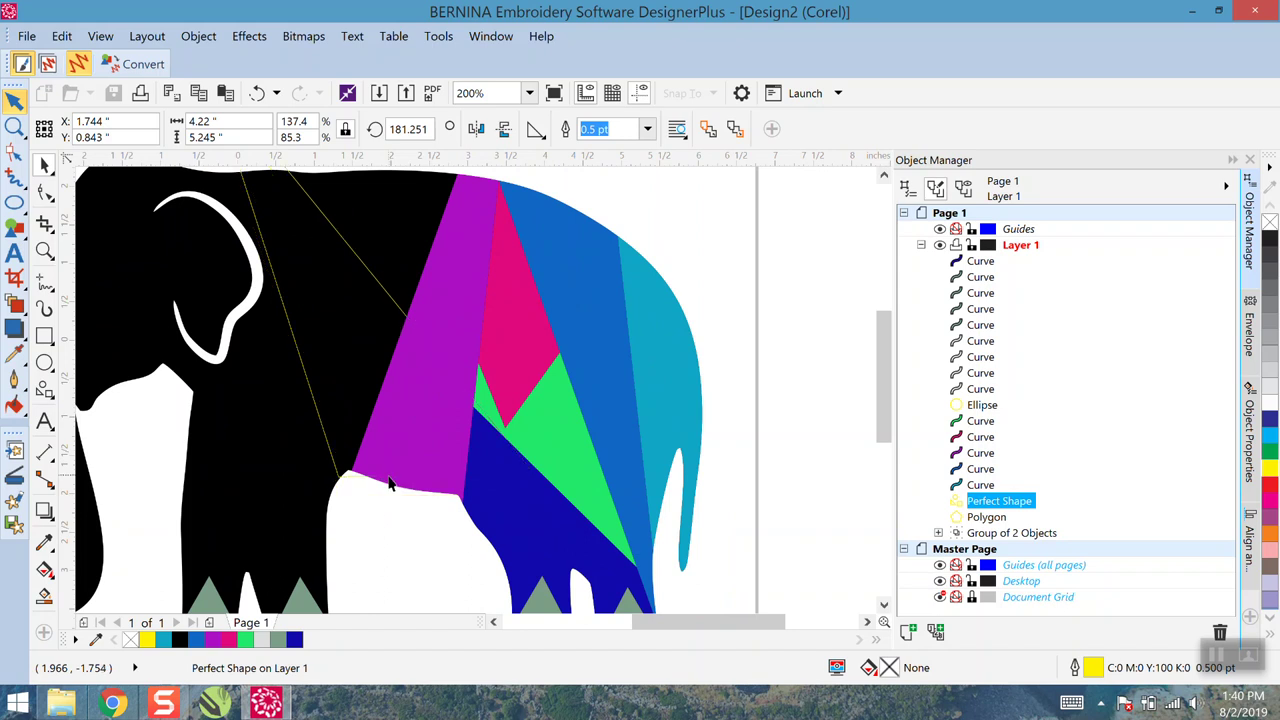
scroll(390, 490, down, 1)
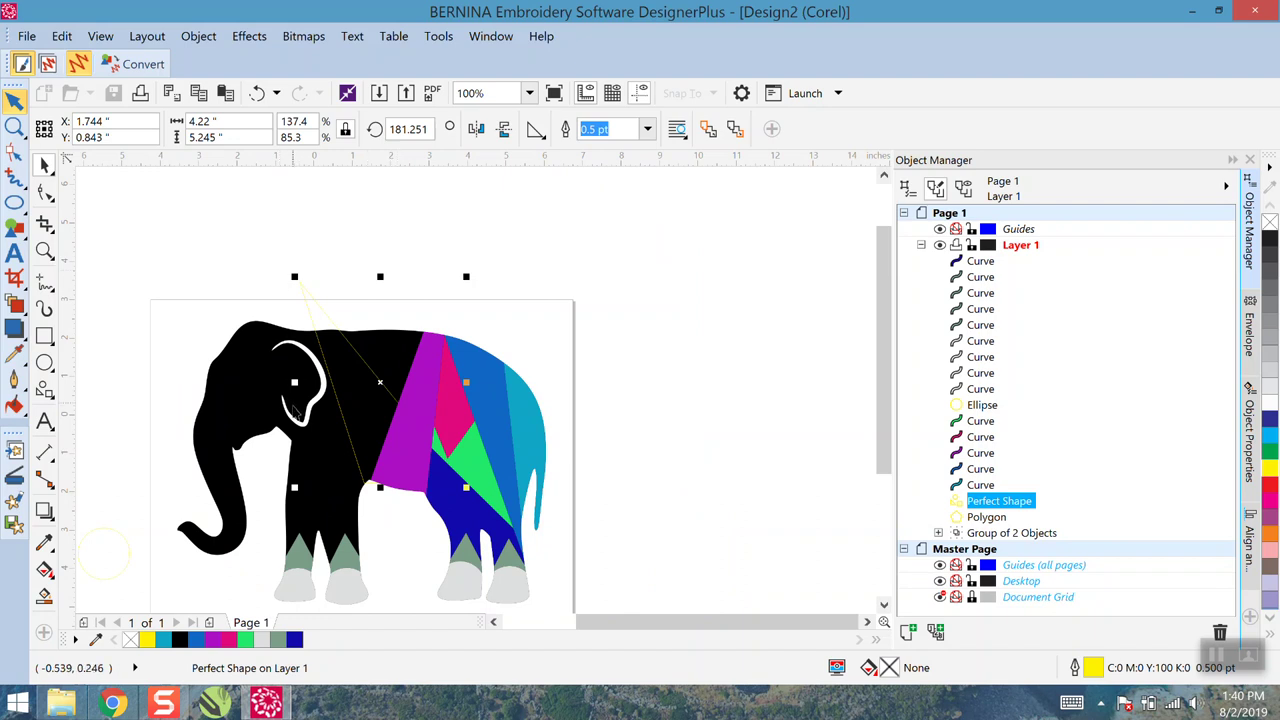
Set the Smart Fill color to the red #ED1144
click(44, 596)
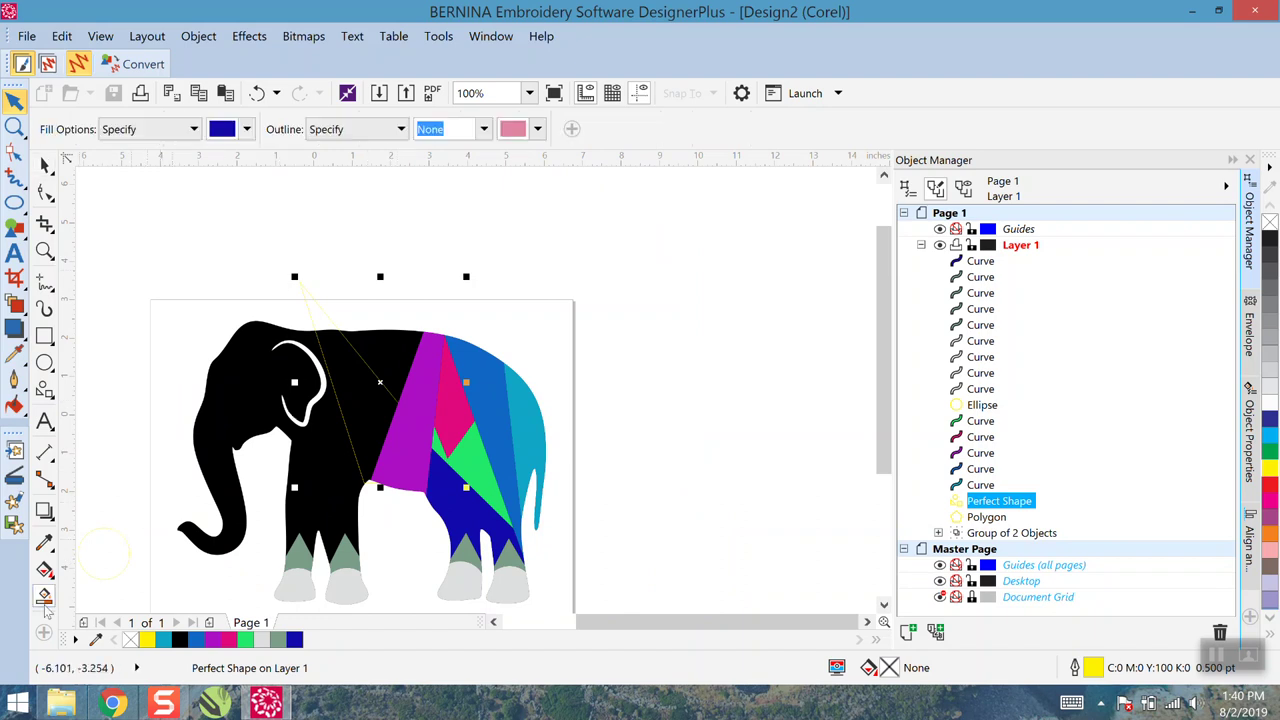
click(246, 129)
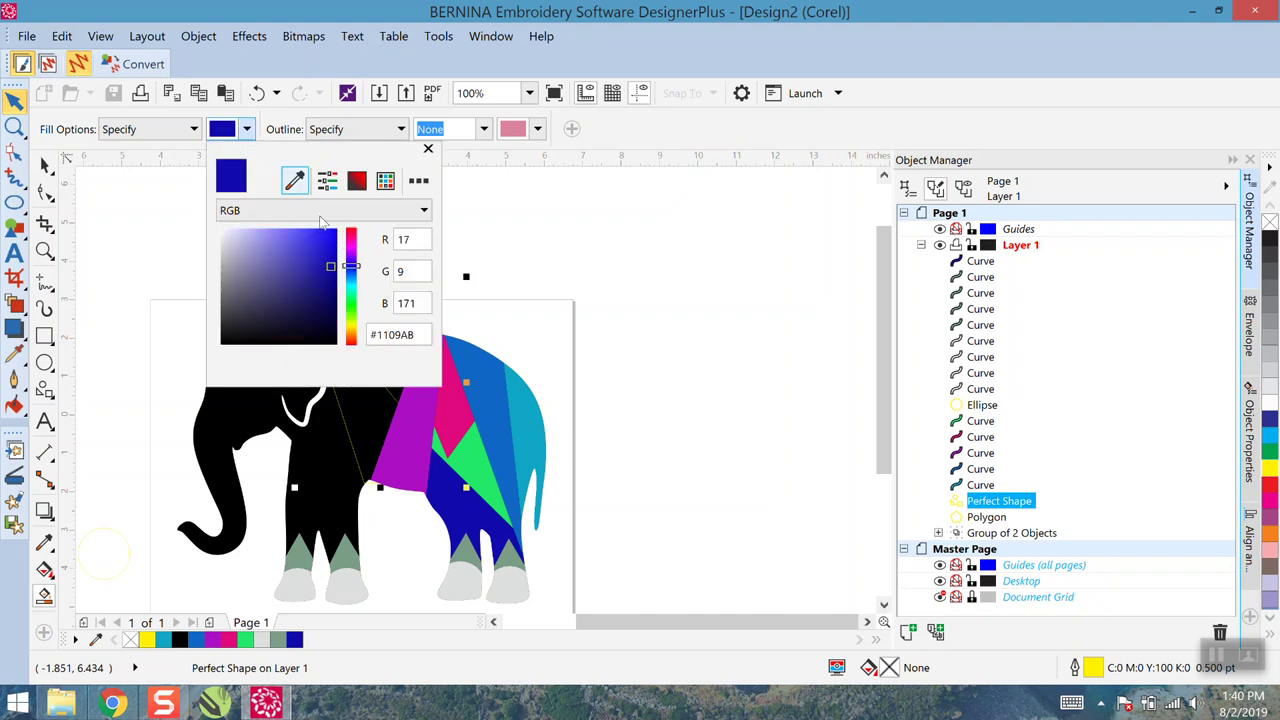
click(348, 247)
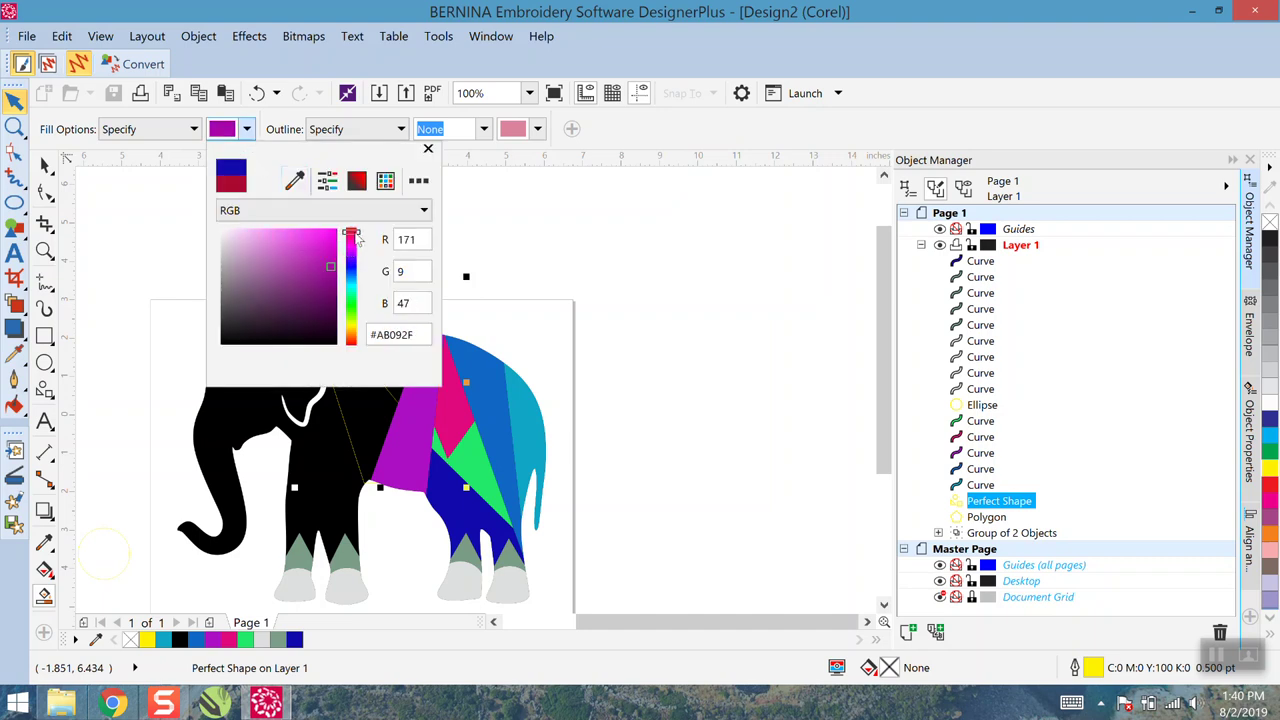
click(352, 234)
click(330, 240)
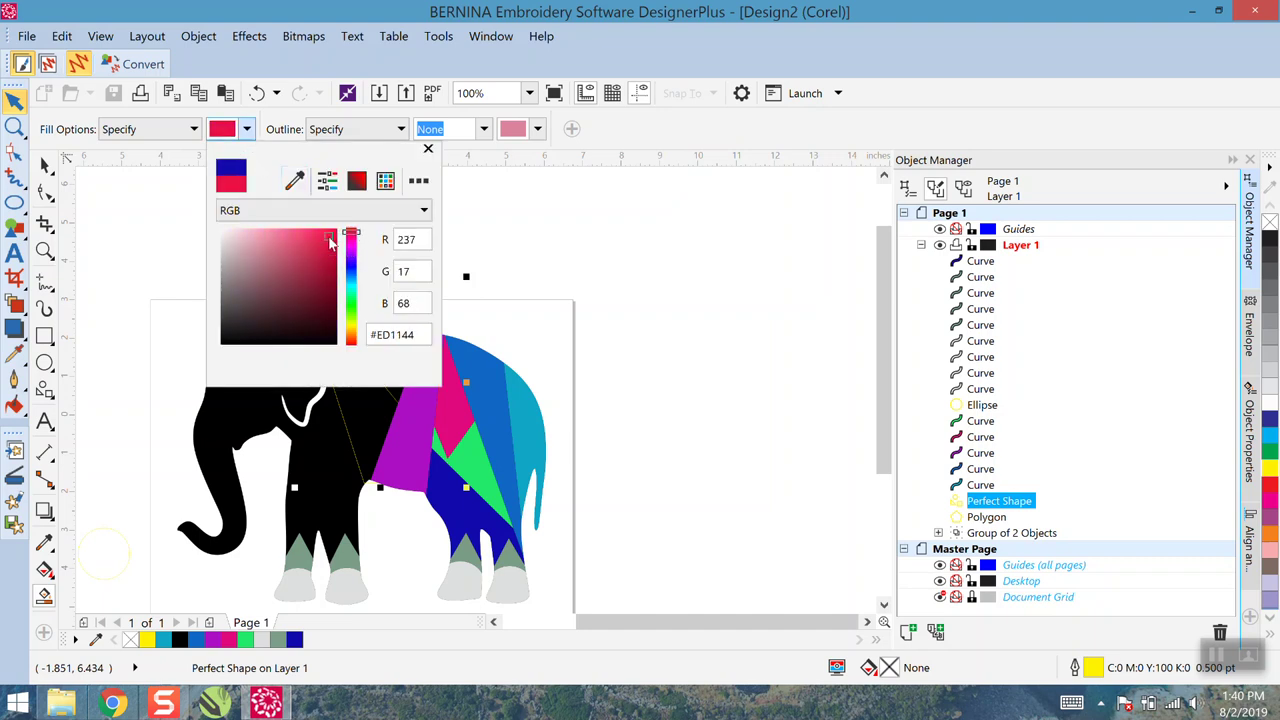
Try smart-filling the black area between the triangle's edges and the purple panel with red, and undo that fill
click(360, 415)
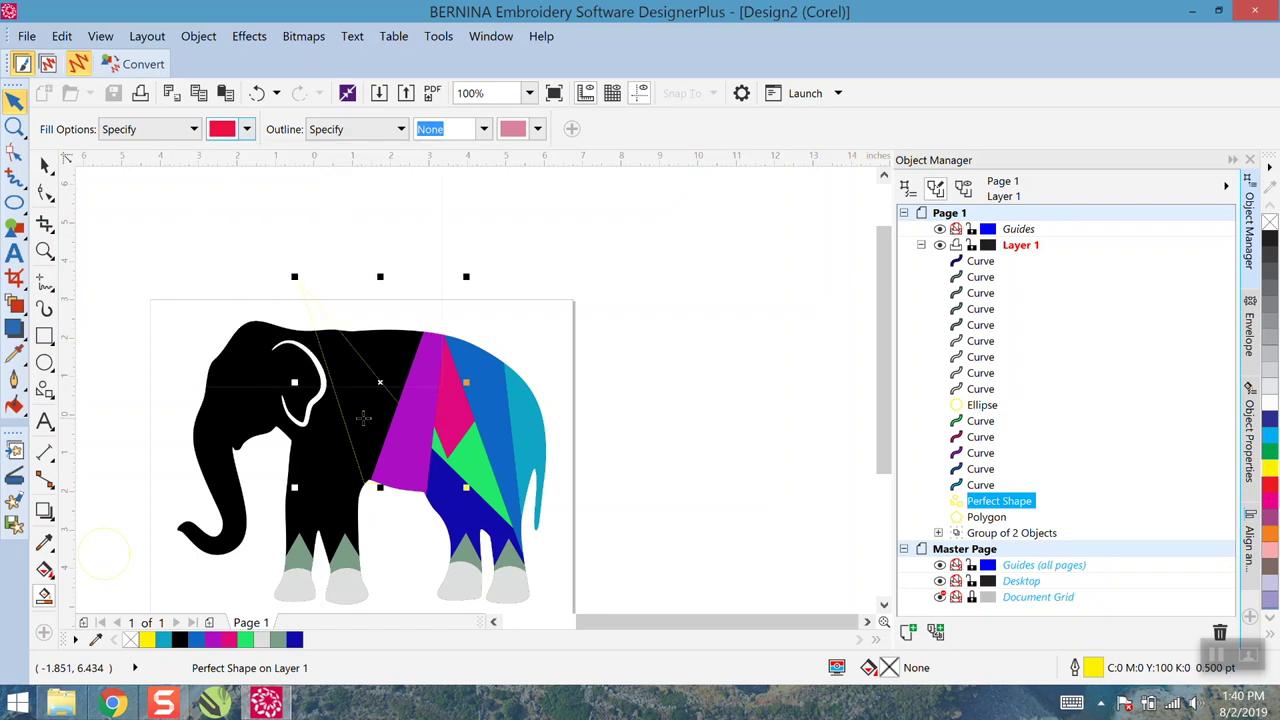
click(364, 417)
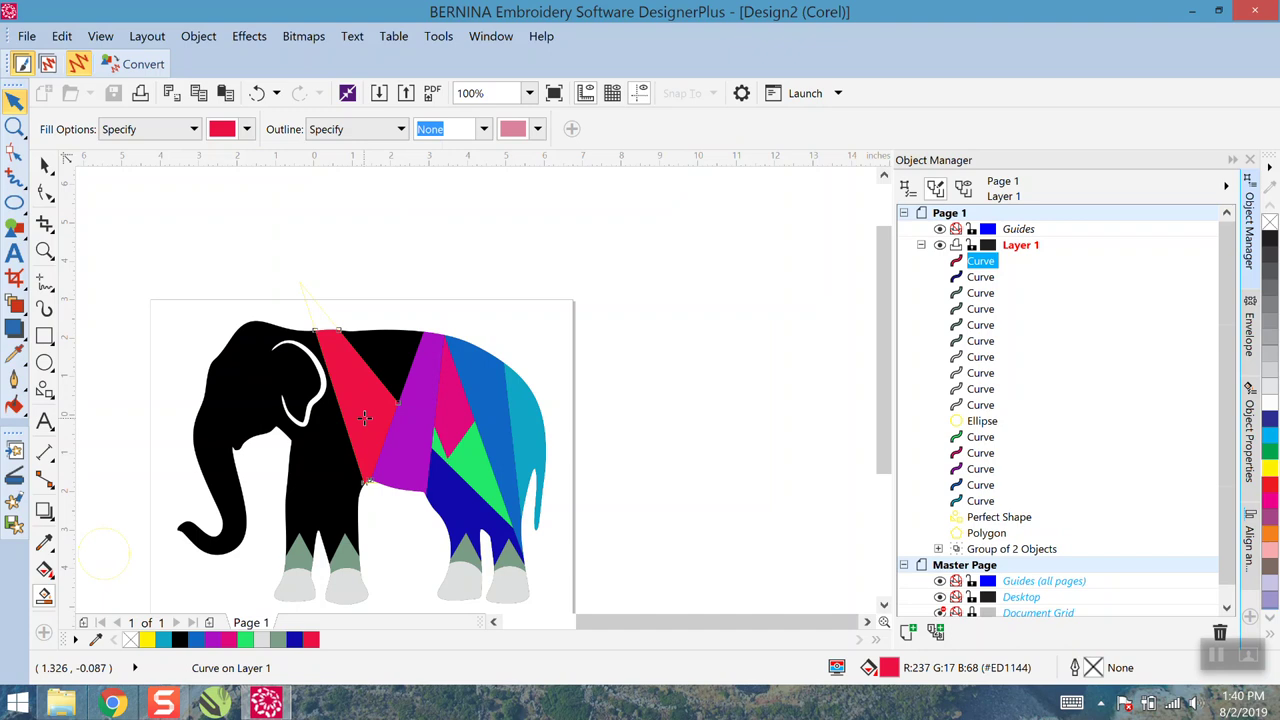
click(257, 95)
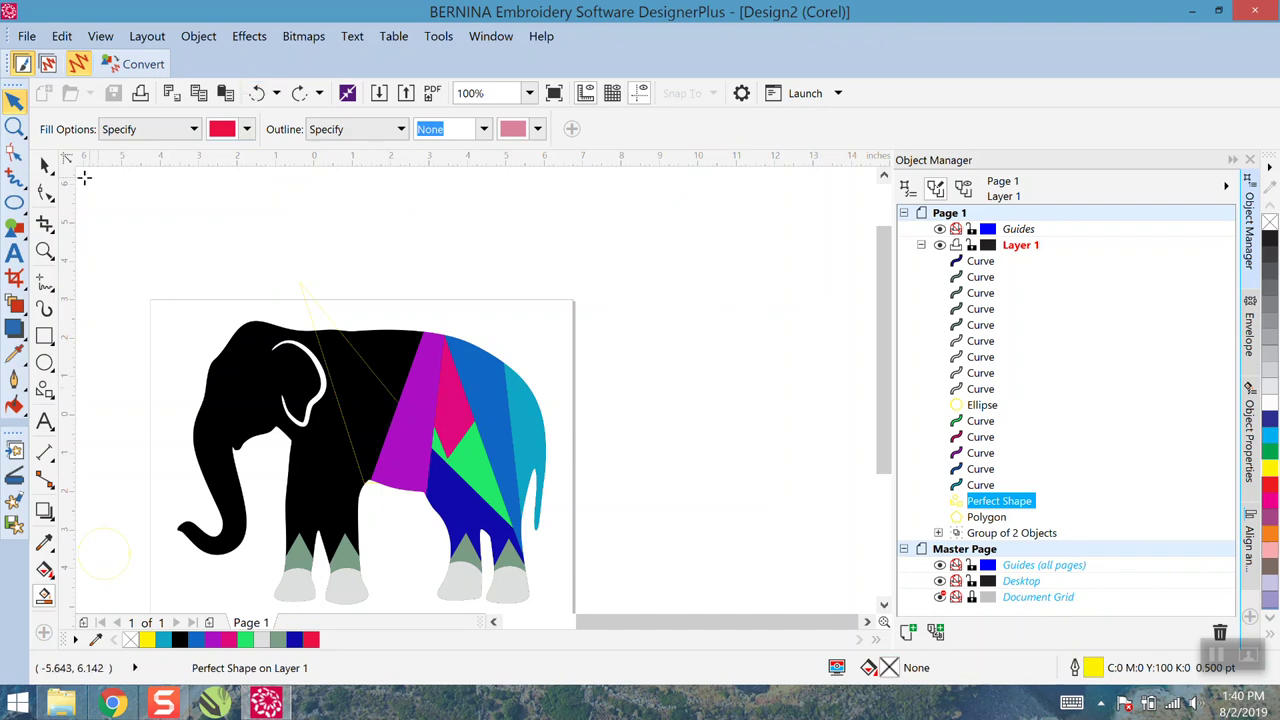
Mirror the right triangle horizontally and vertically, and move its narrow tip to the purple panel's lower front corner, about X -0.589", Y 0.916"
click(44, 165)
click(317, 280)
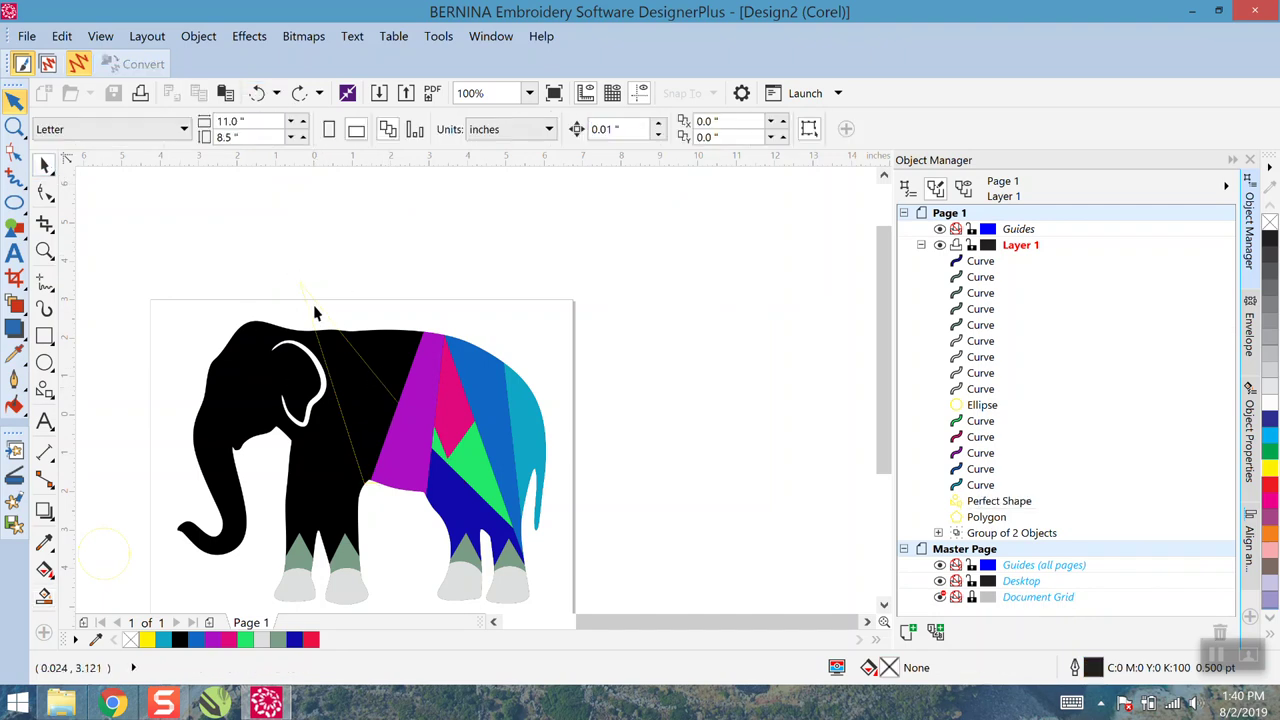
click(317, 310)
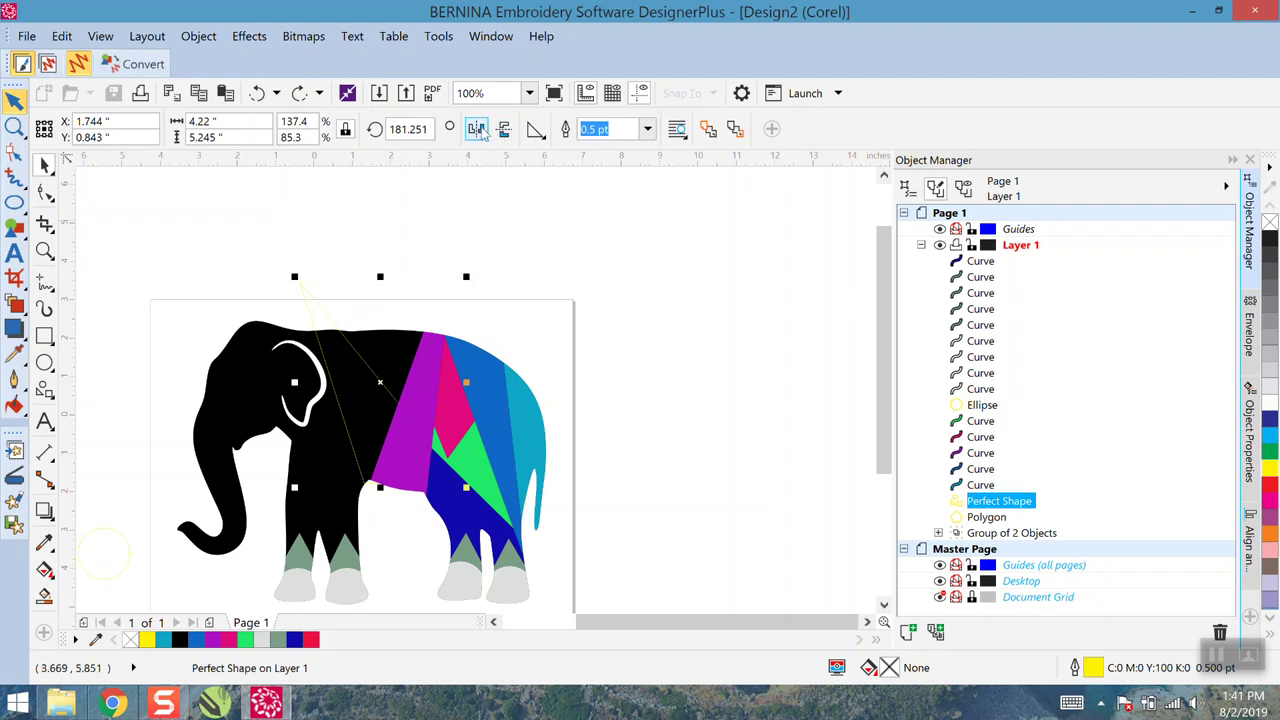
click(477, 129)
click(505, 130)
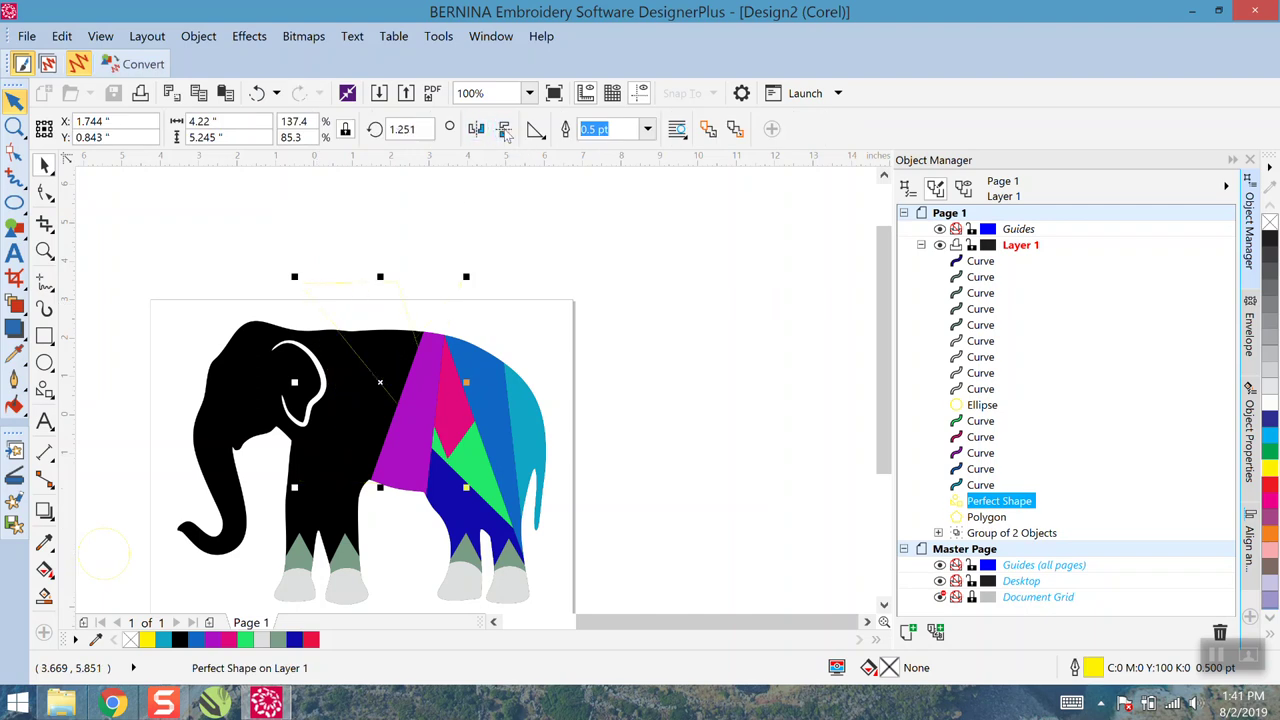
drag(380, 280, 293, 282)
scroll(376, 484, up, 1)
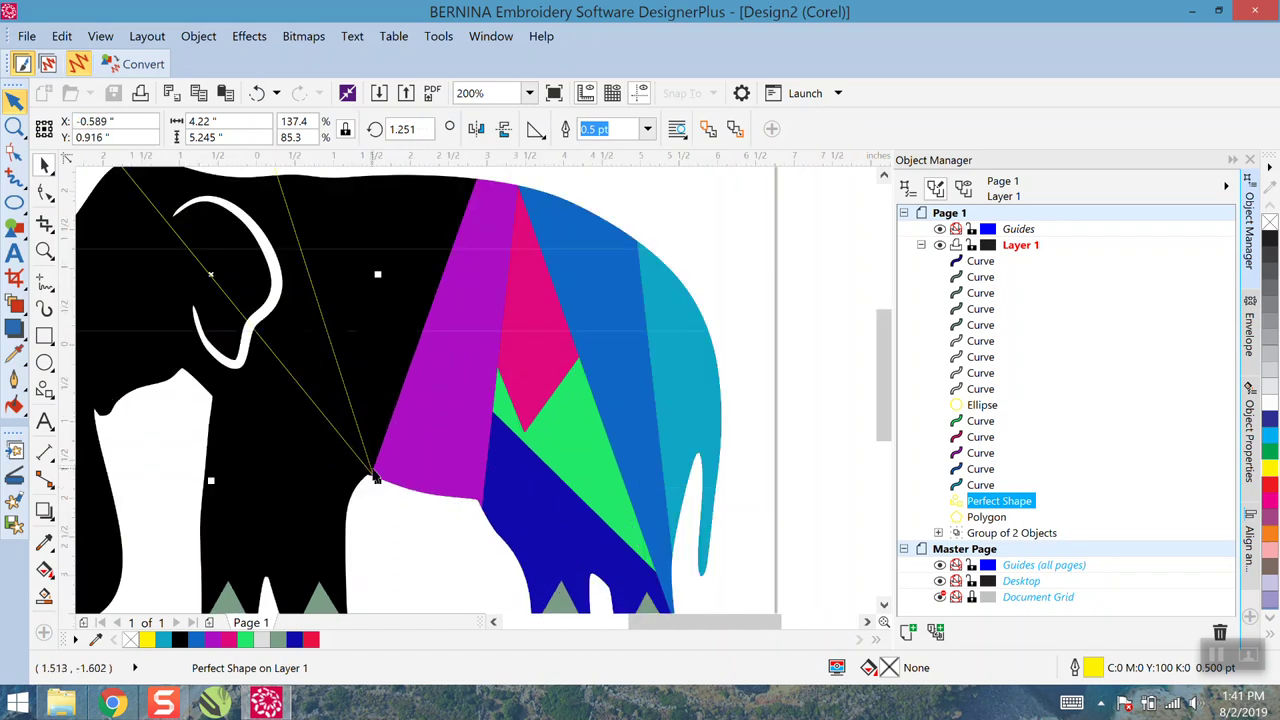
scroll(376, 484, down, 1)
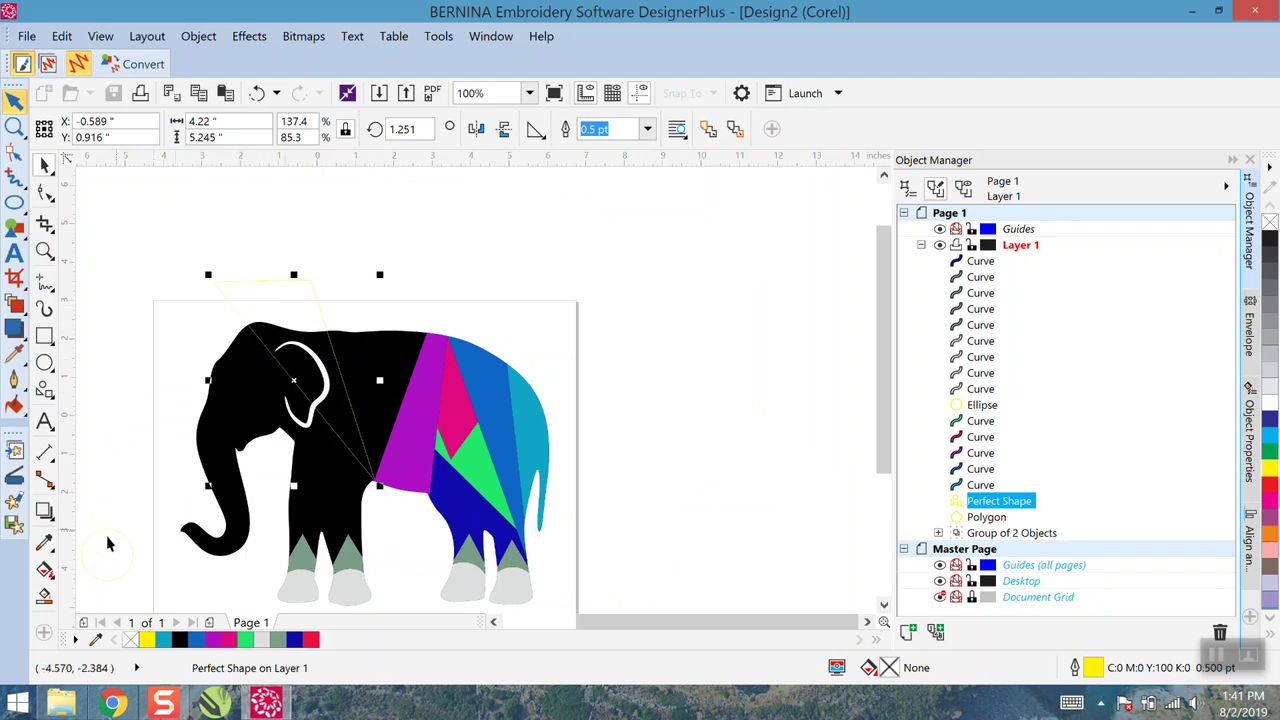
Smart-fill the area the right triangle encloses, from the head and ear to the purple panel's lower corner, with red #ED1144
click(44, 596)
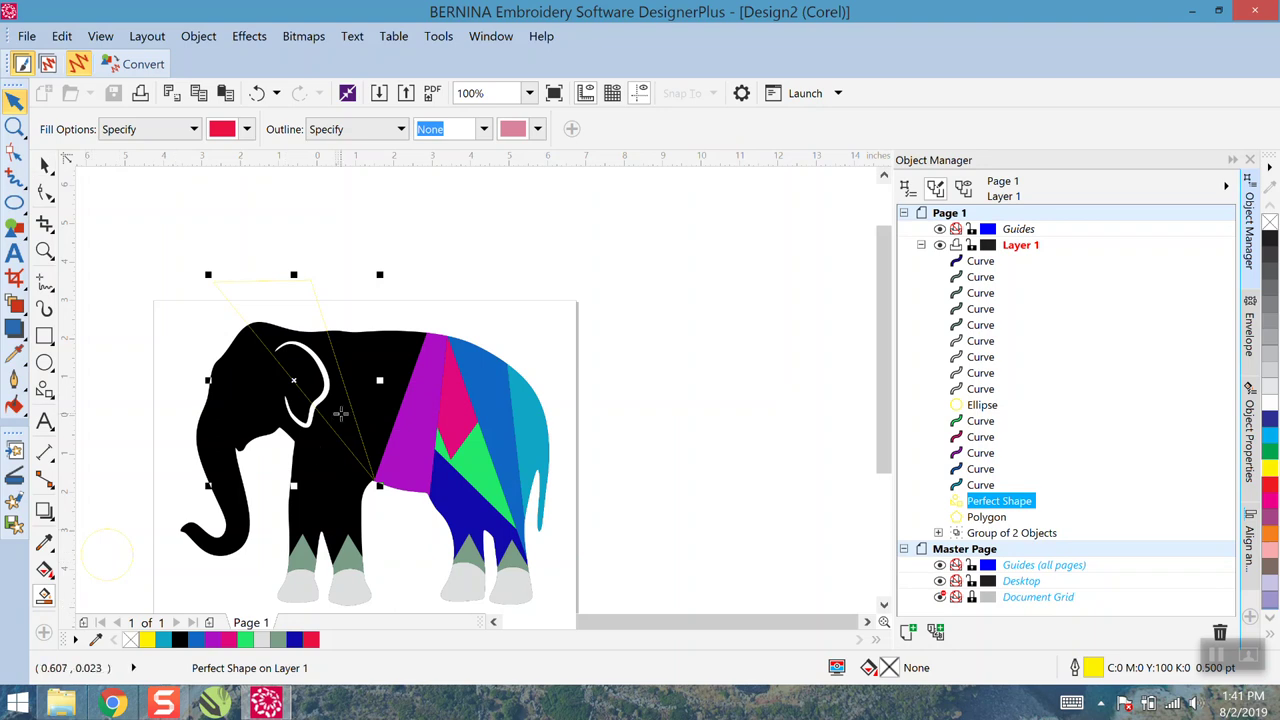
click(339, 425)
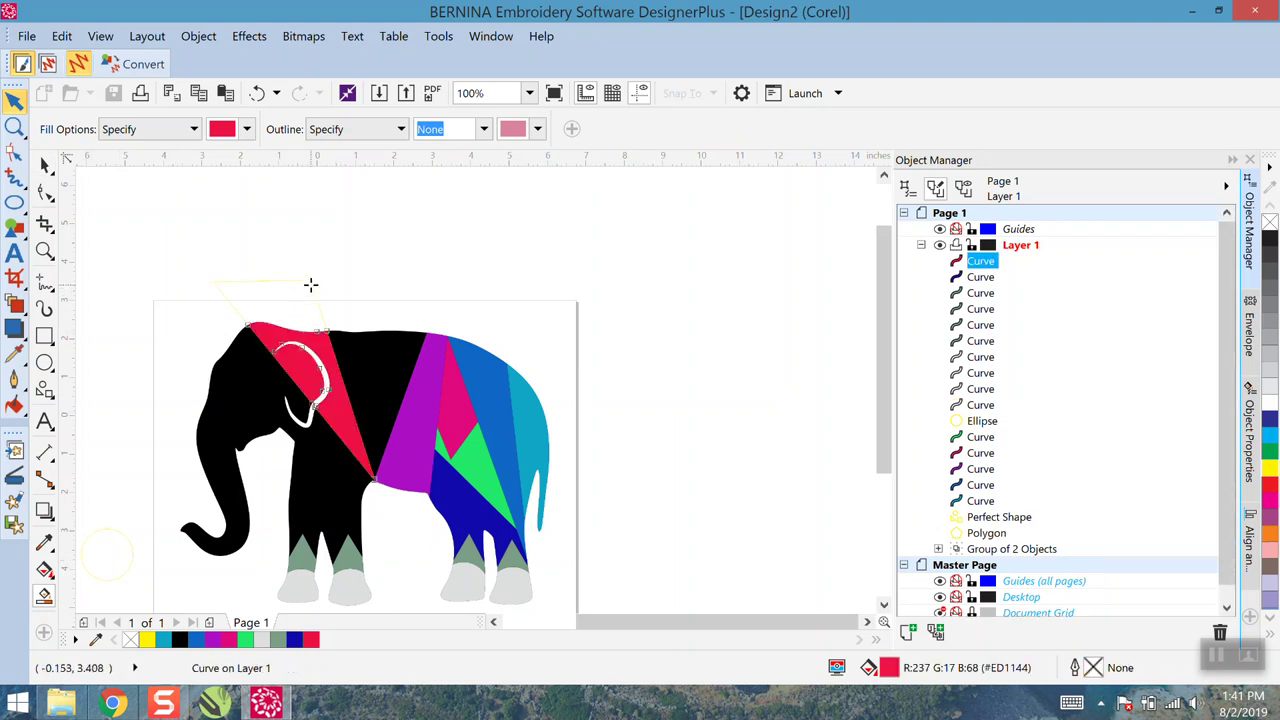
click(44, 166)
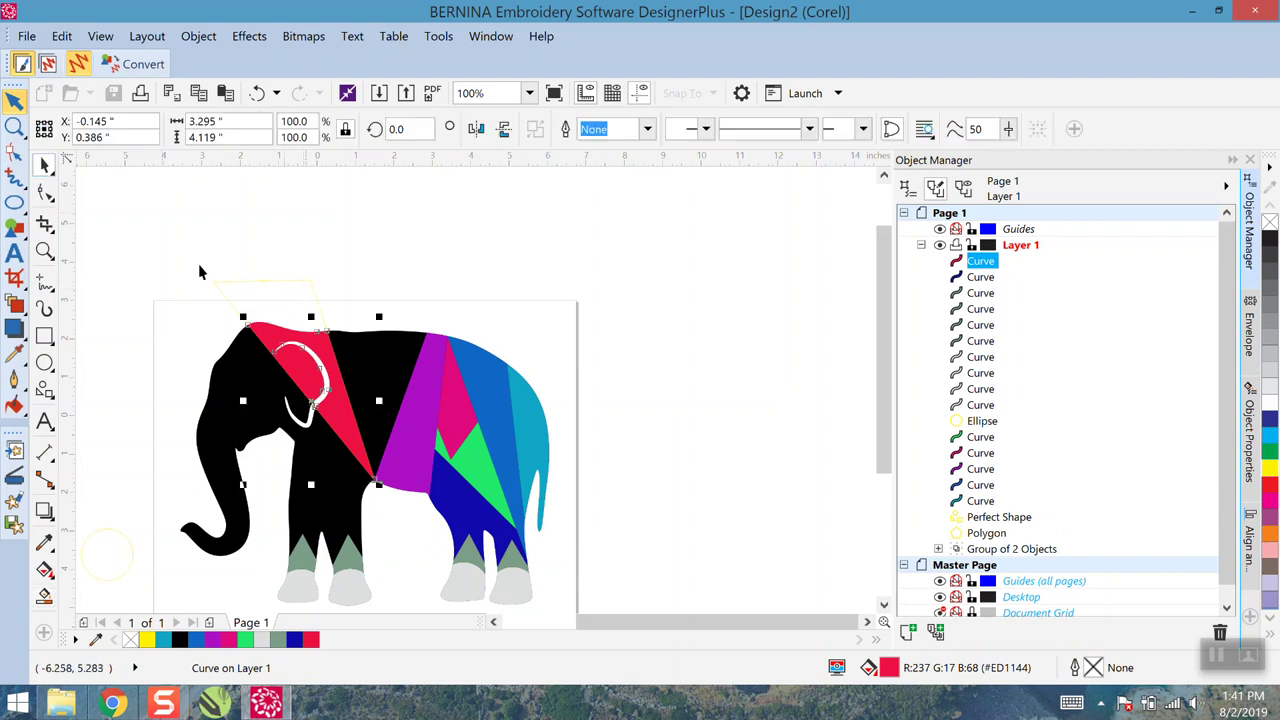
click(246, 280)
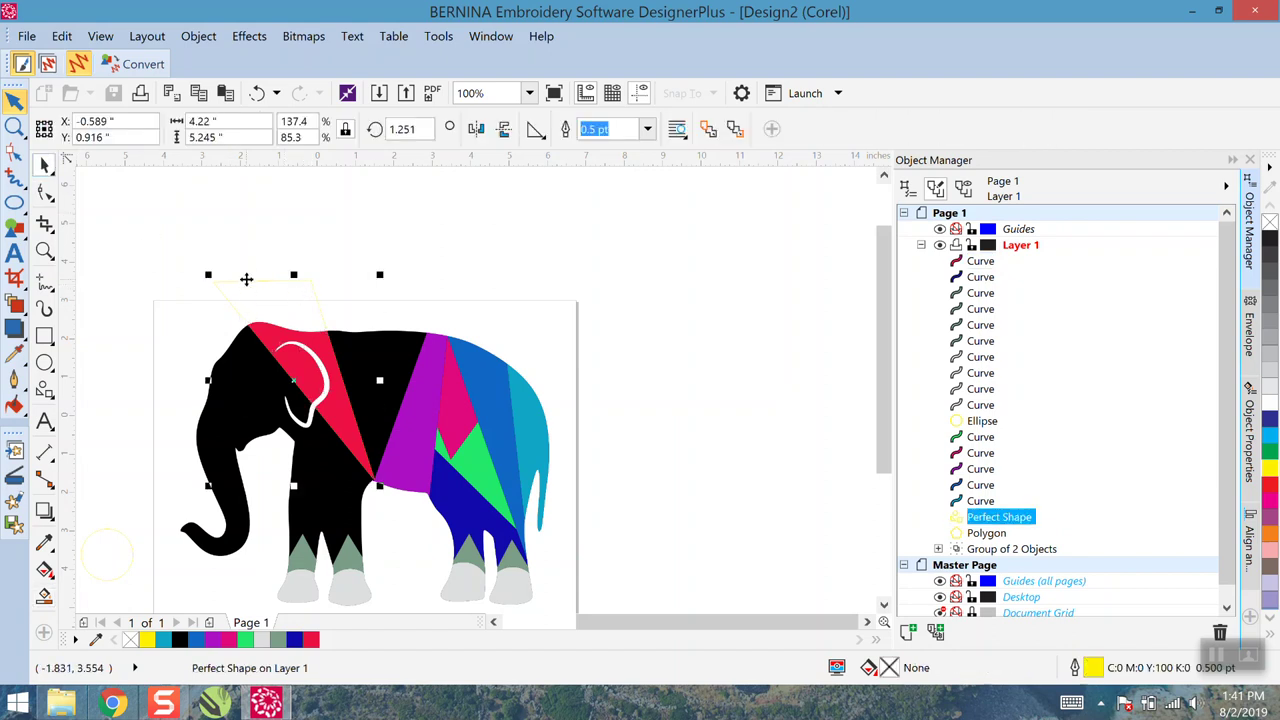
click(563, 258)
Move the yellow three-sided polygon from beside the page onto the elephant's body, to about X 1.742", Y -0.267"
scroll(336, 484, down, 1)
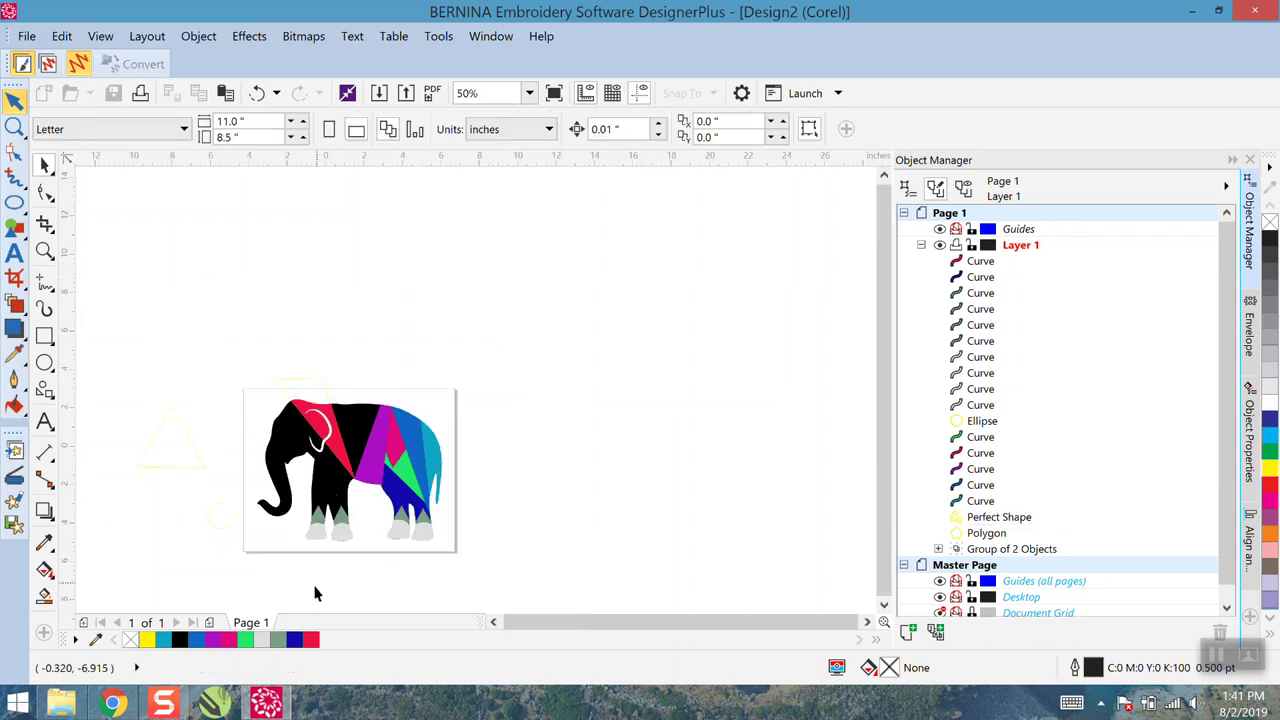
click(179, 450)
drag(176, 444, 362, 460)
scroll(362, 460, up, 1)
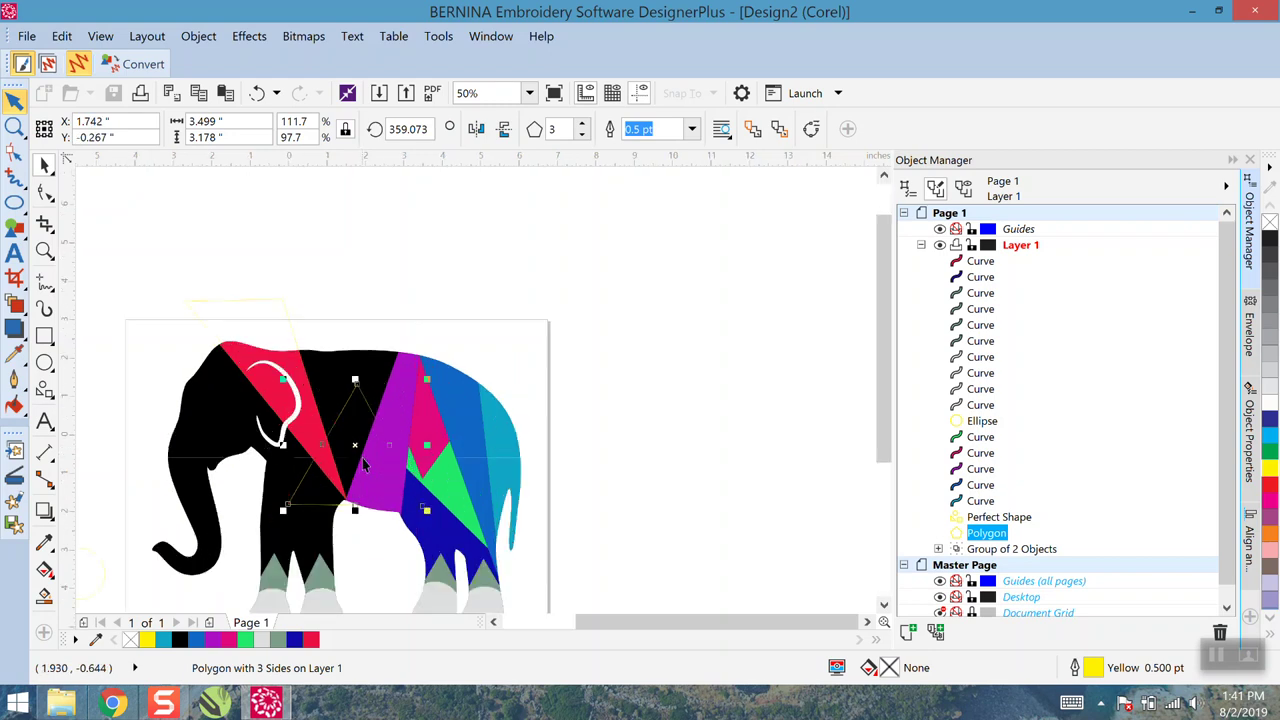
Enlarge the three-sided polygon to about 4.416" by 4.011" and position its apex on the back line, centered near X 1.45", Y 0.295"
drag(283, 380, 241, 342)
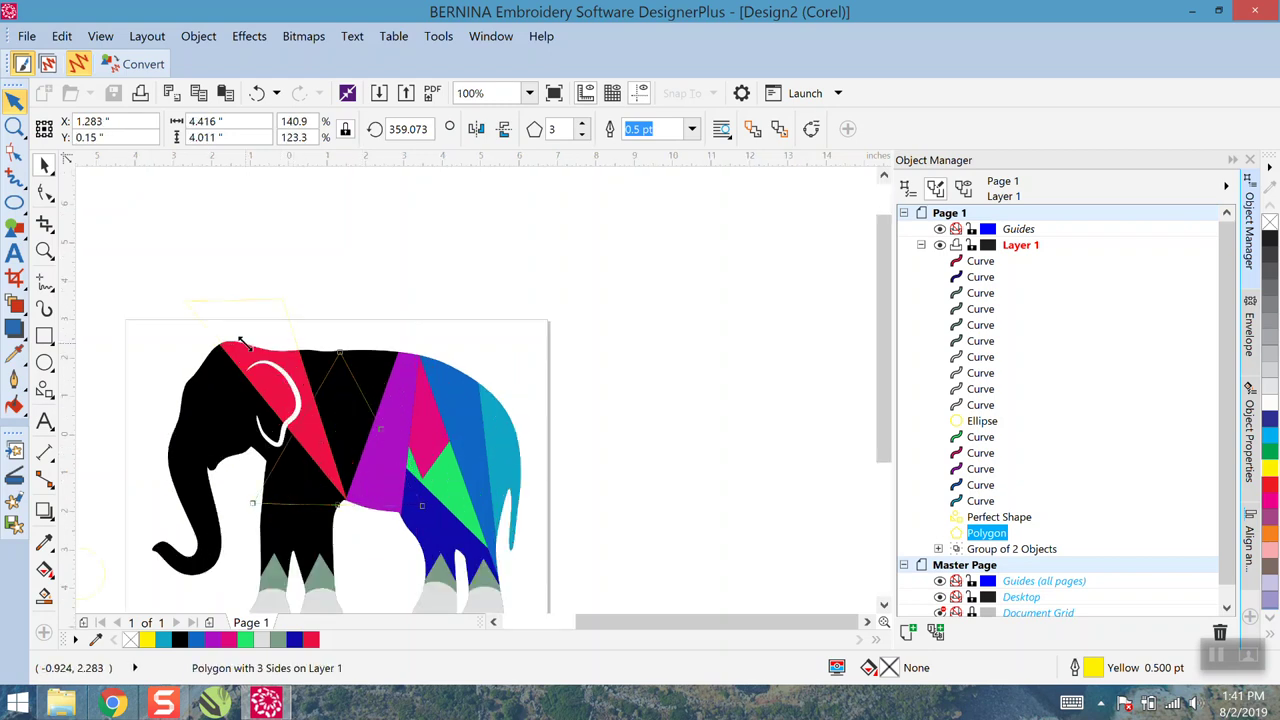
mouse_move(364, 388)
mouse_down()
mouse_move(358, 366)
mouse_move(363, 378)
mouse_up()
click(360, 373)
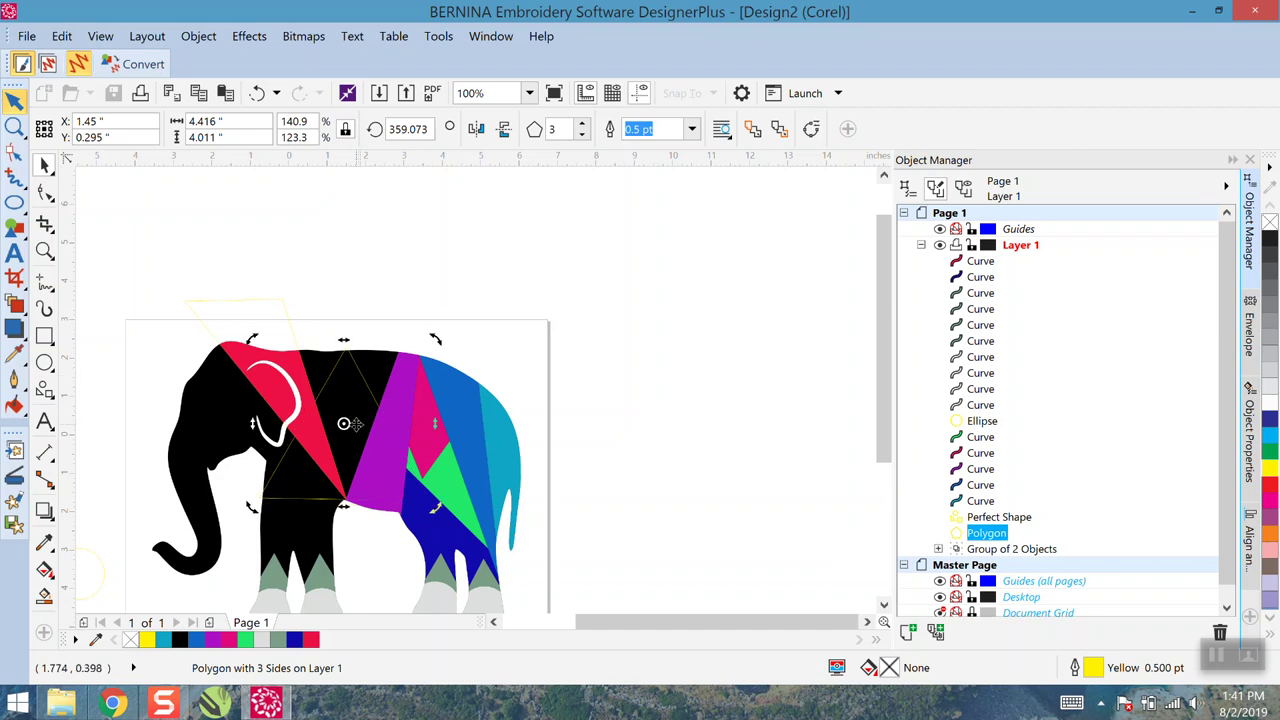
click(707, 284)
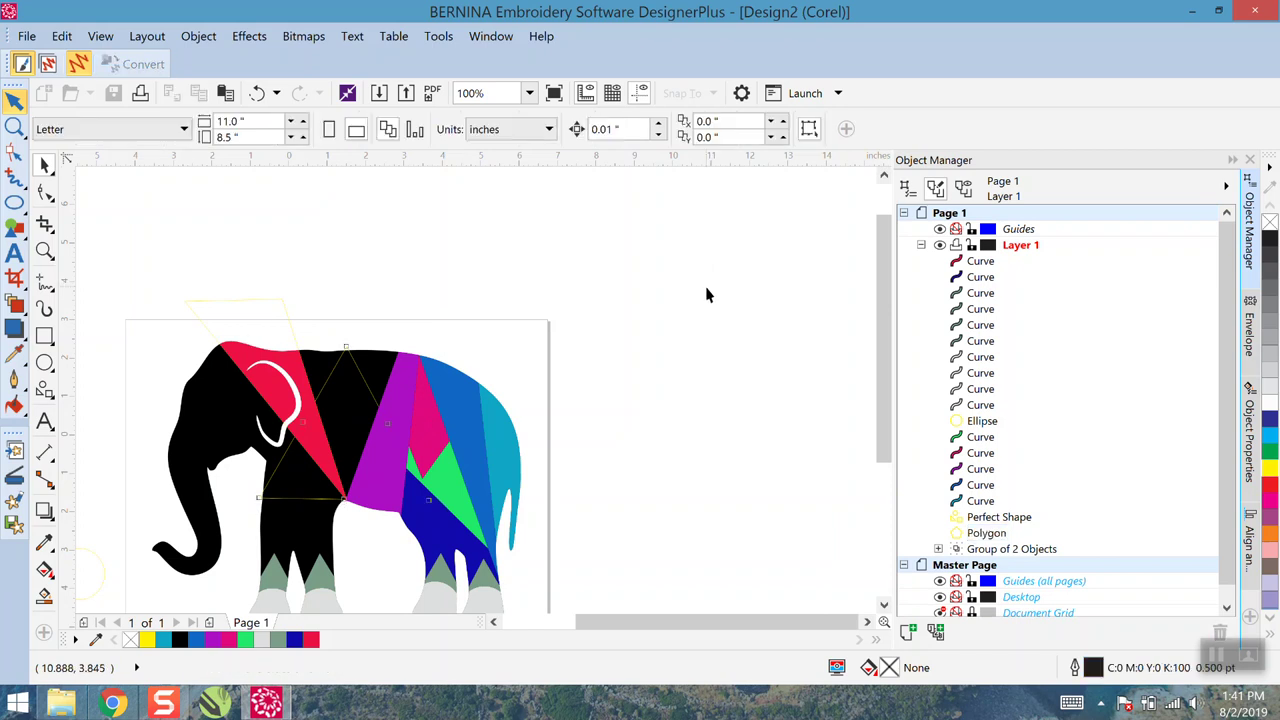
click(363, 403)
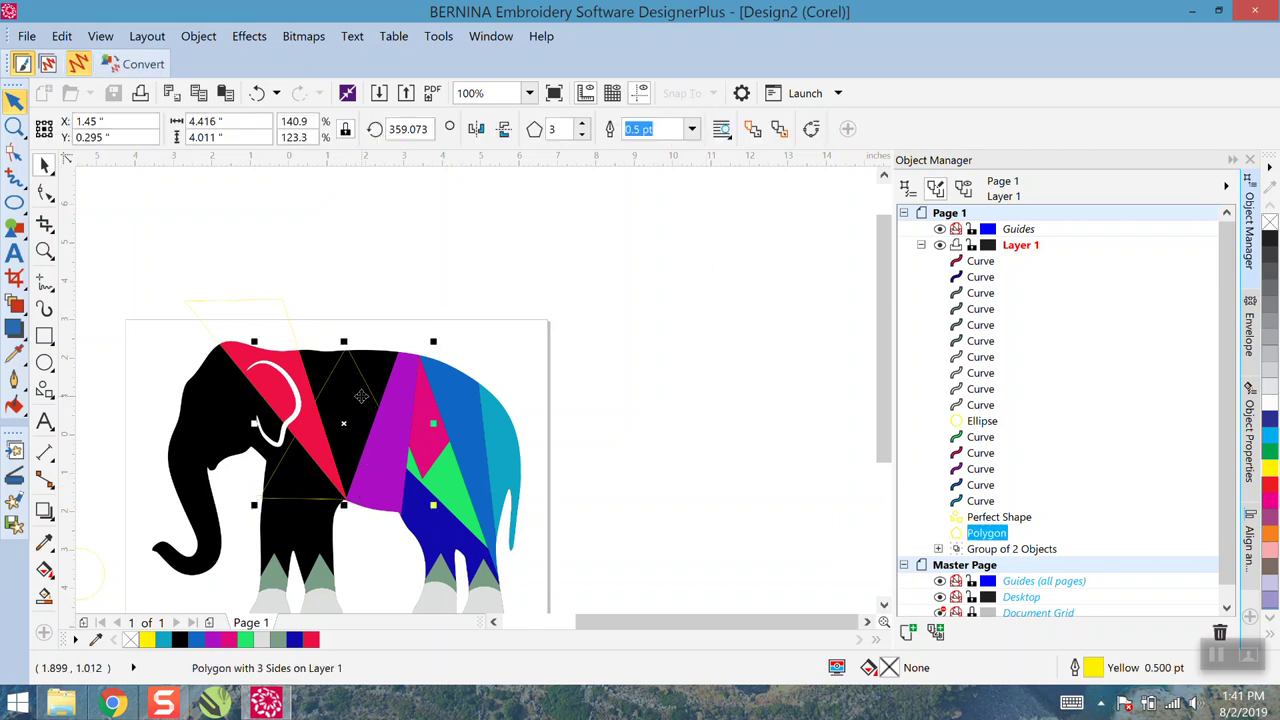
Smart-fill the diamond-shaped area between the red and purple panels with cyan #12EDED
click(45, 596)
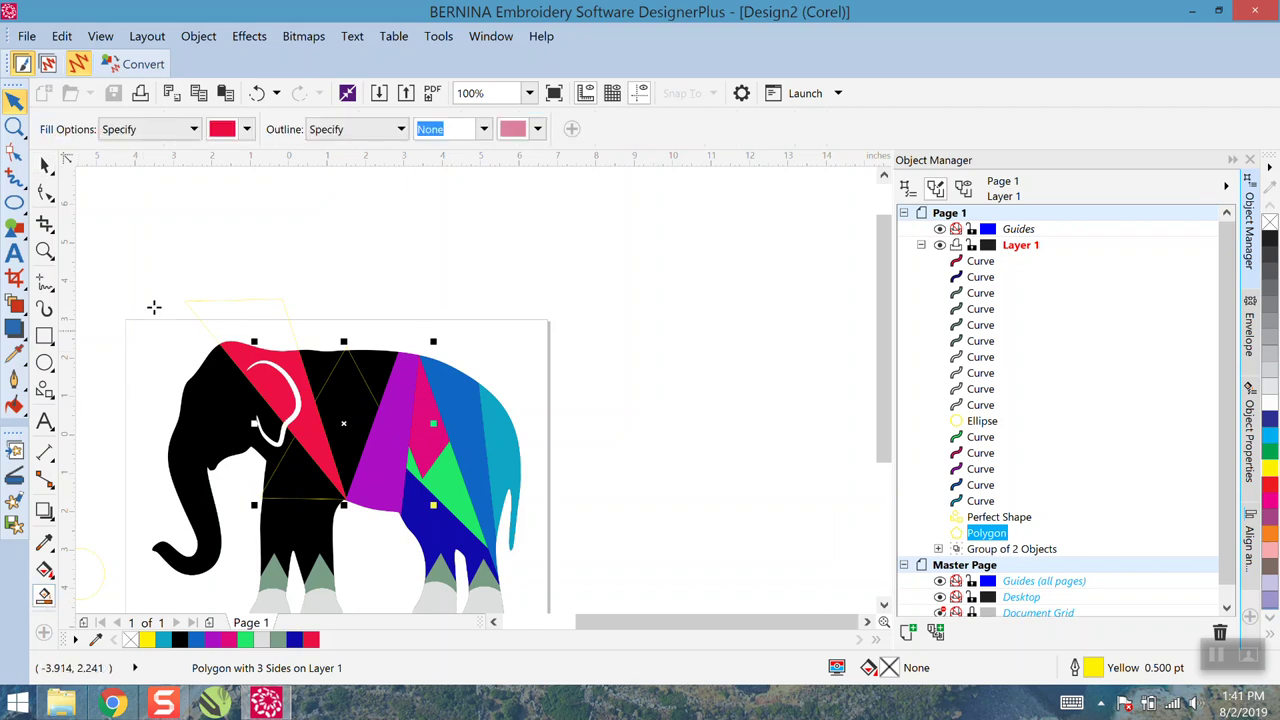
click(247, 130)
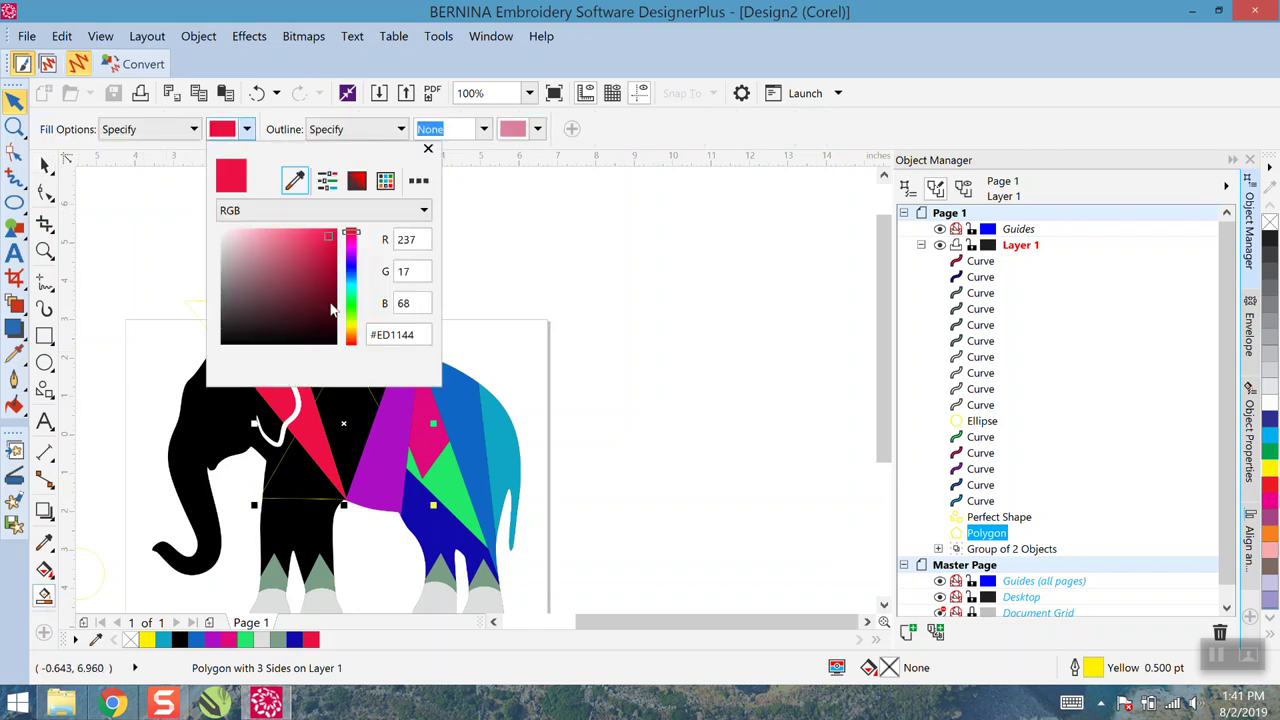
click(349, 286)
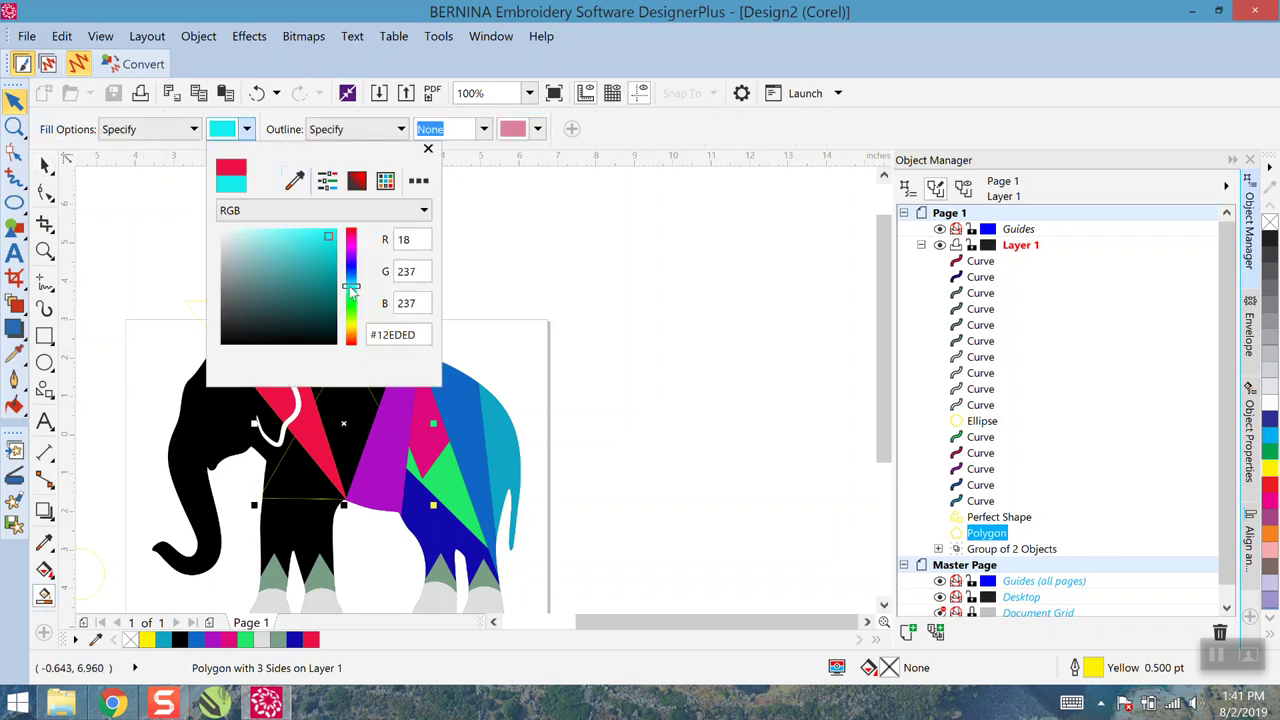
click(350, 420)
click(350, 420)
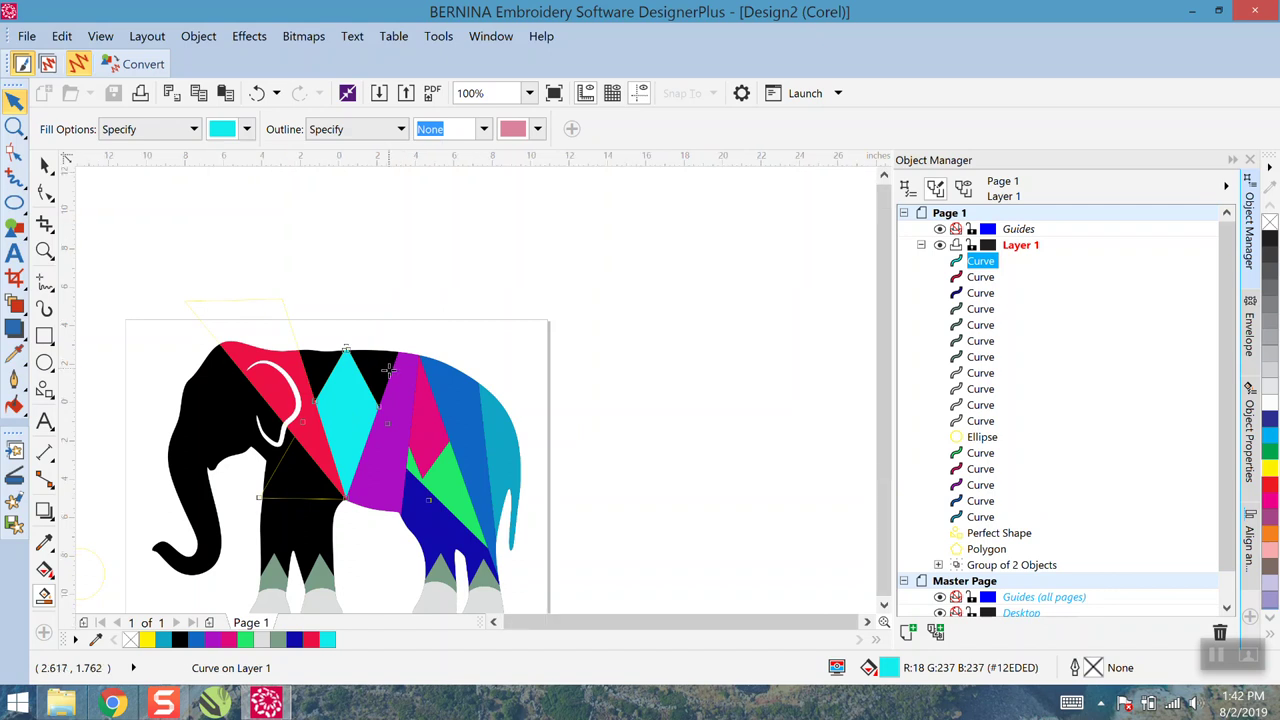
Smart-fill the two black areas along the back, on either side of the cyan diamond, with blue #1876DB
scroll(385, 368, down, 1)
scroll(391, 388, up, 1)
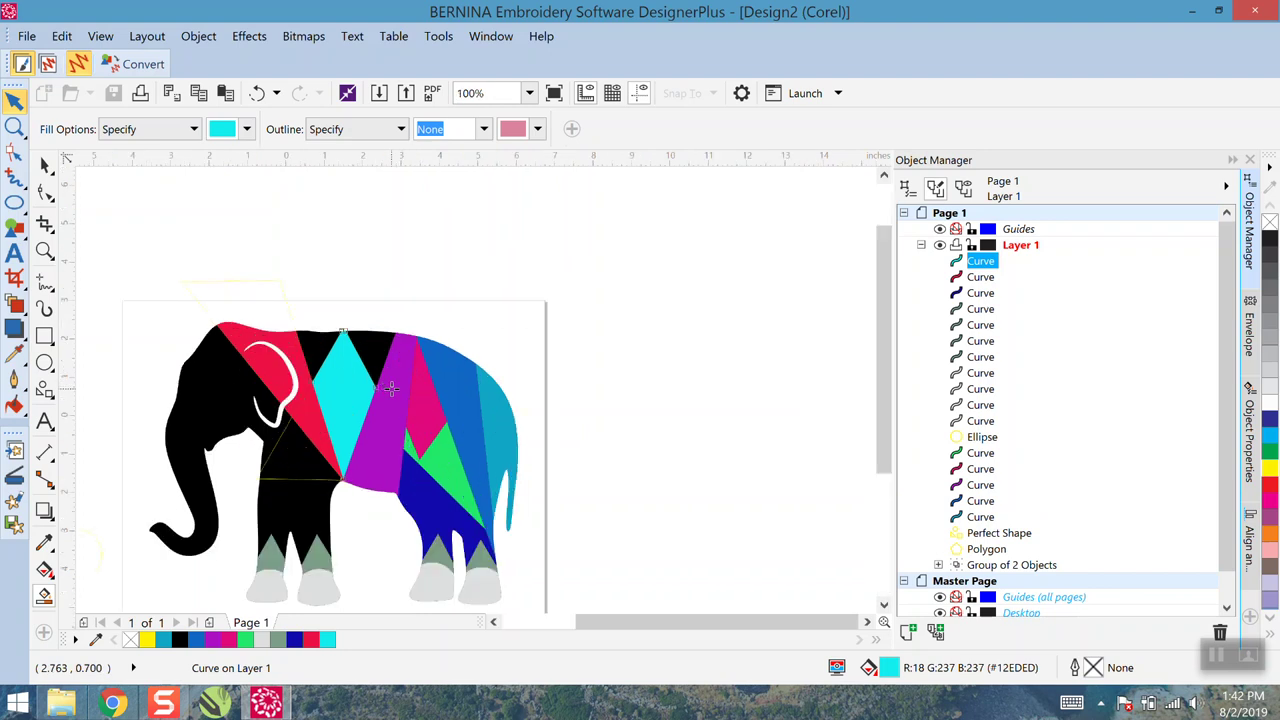
scroll(391, 388, up, 1)
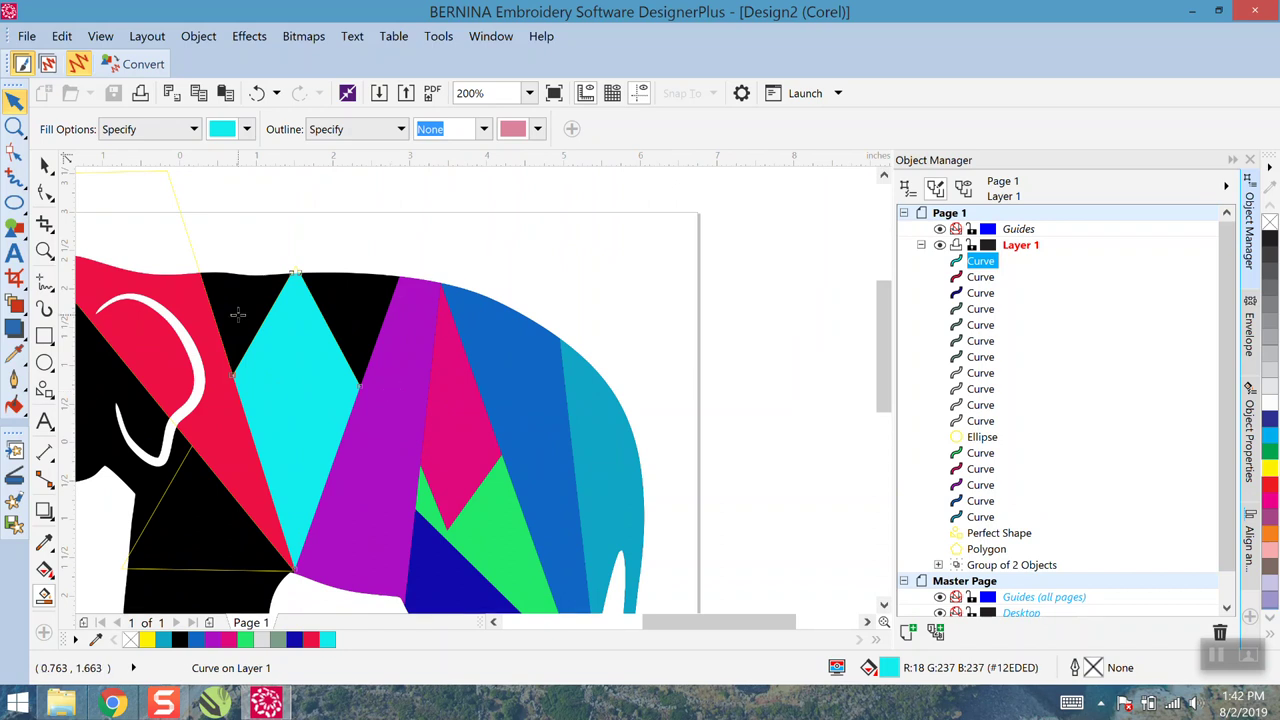
click(247, 130)
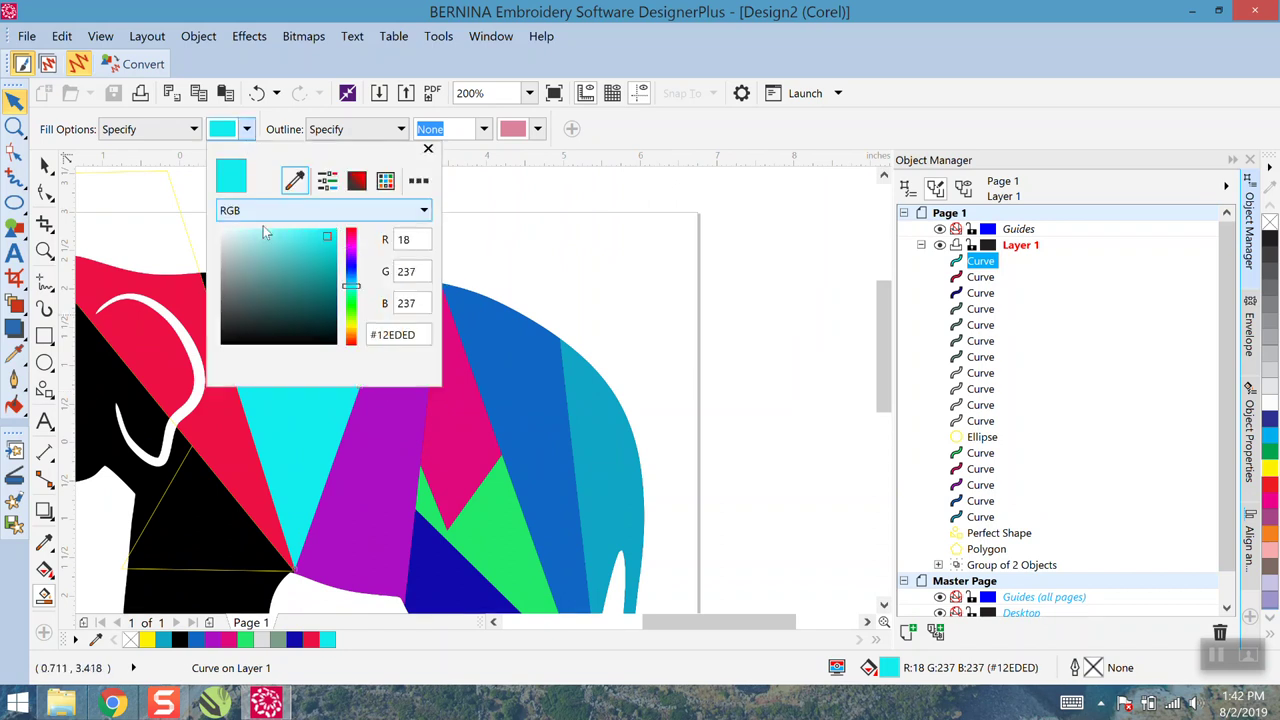
click(351, 276)
click(323, 245)
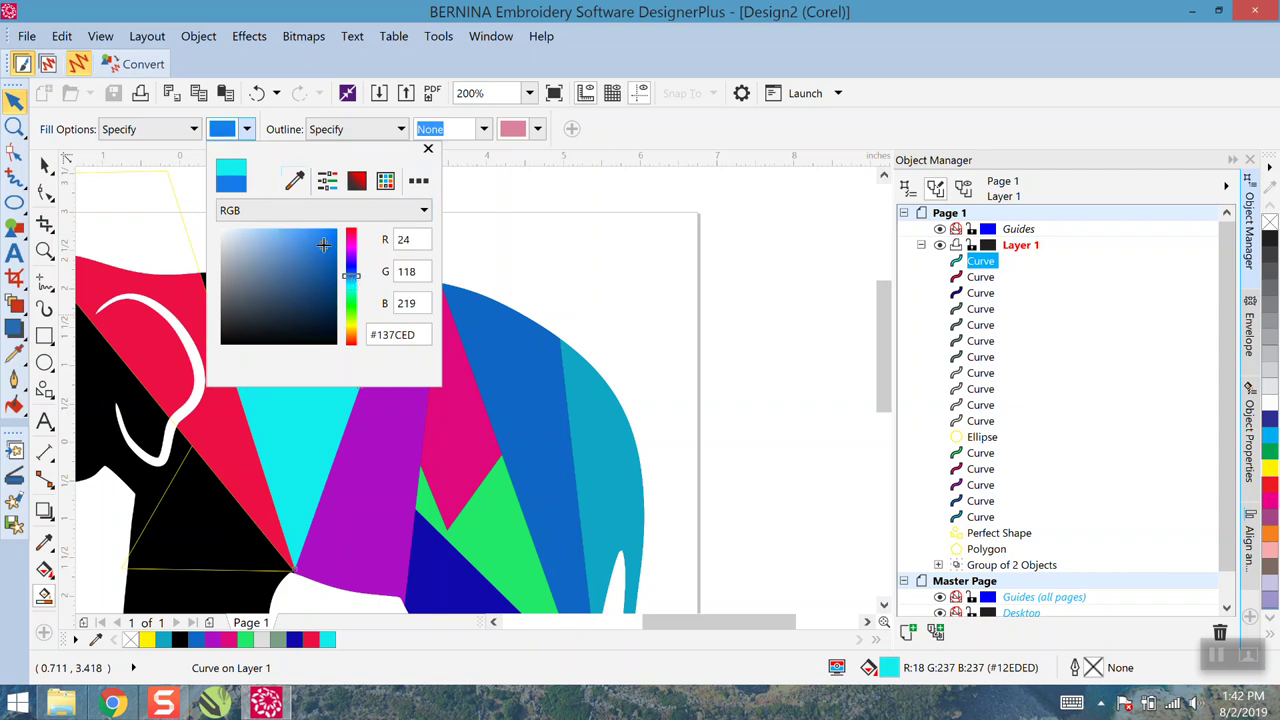
click(474, 261)
click(245, 300)
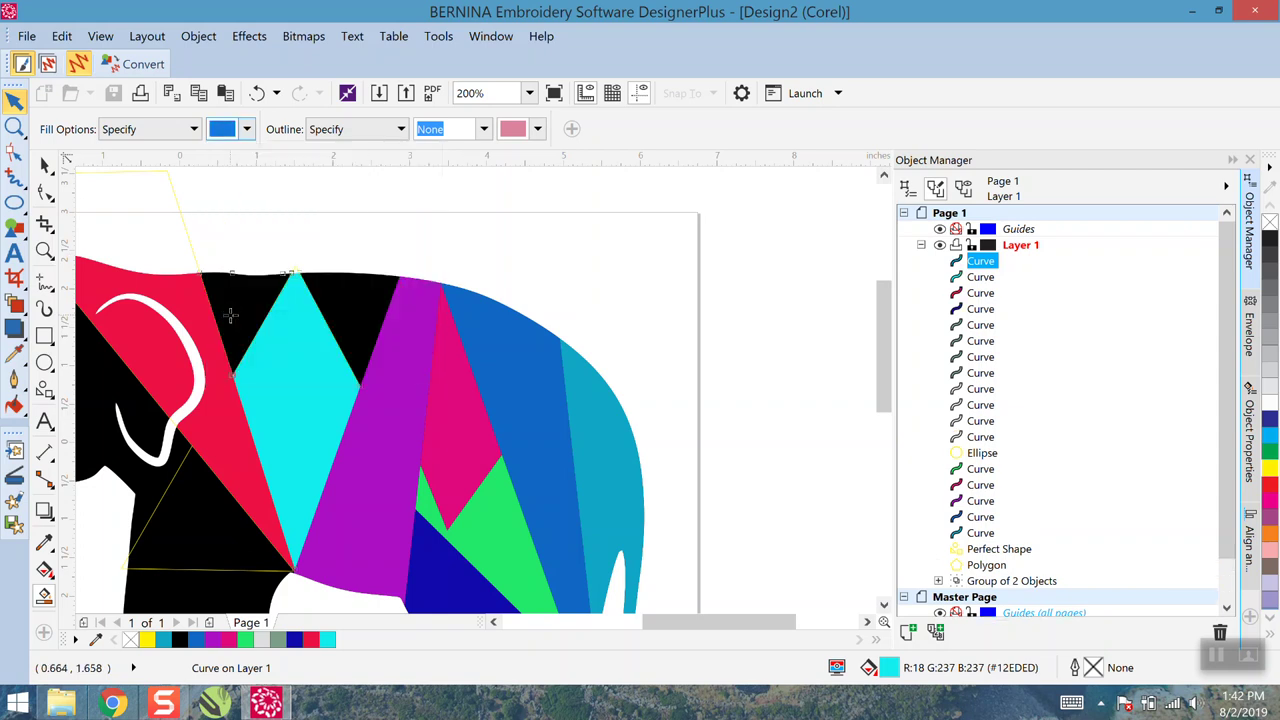
click(378, 302)
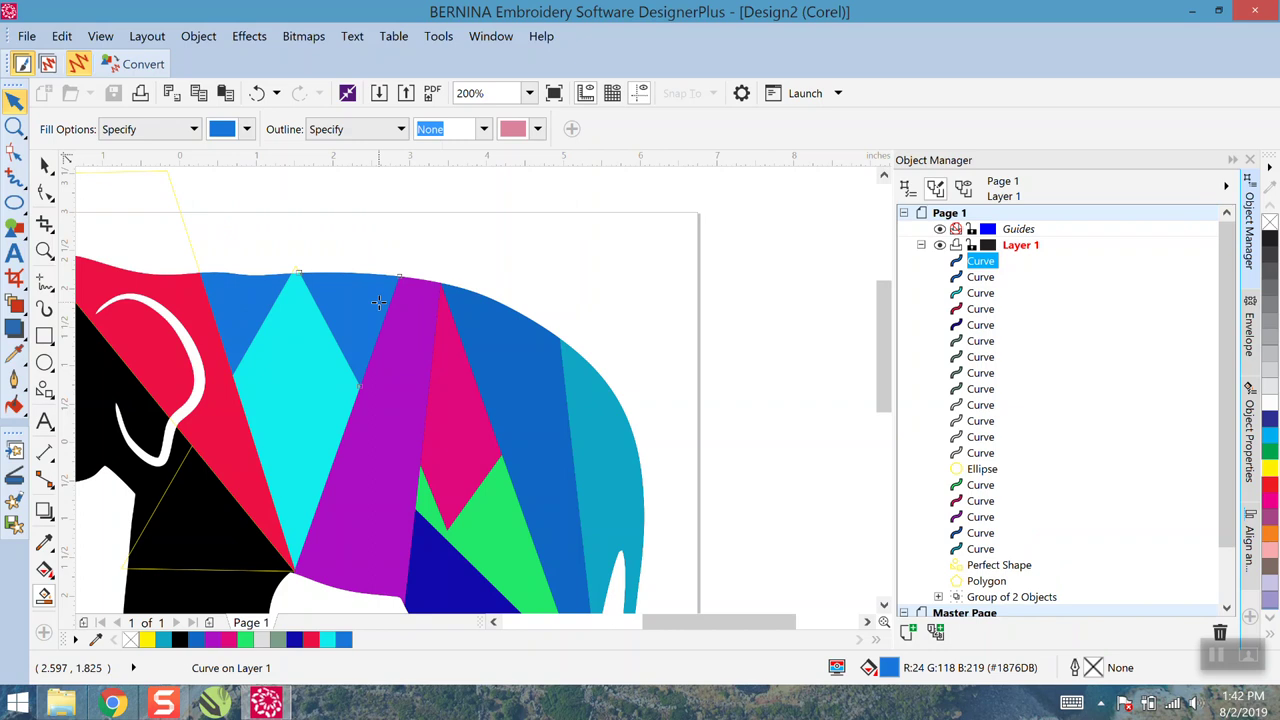
Move the yellow four-sided guide shape and the three-sided polygon off the elephant into the blank area beside the page
scroll(378, 302, down, 2)
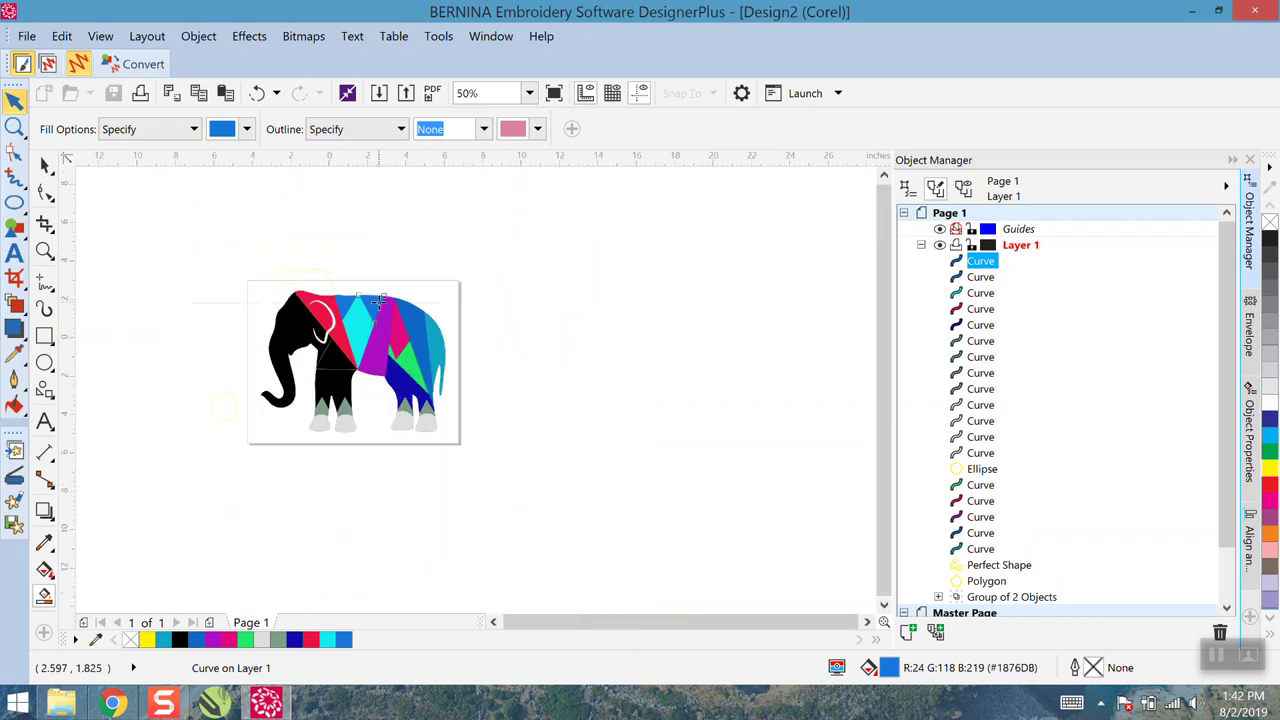
click(44, 165)
click(123, 275)
click(290, 272)
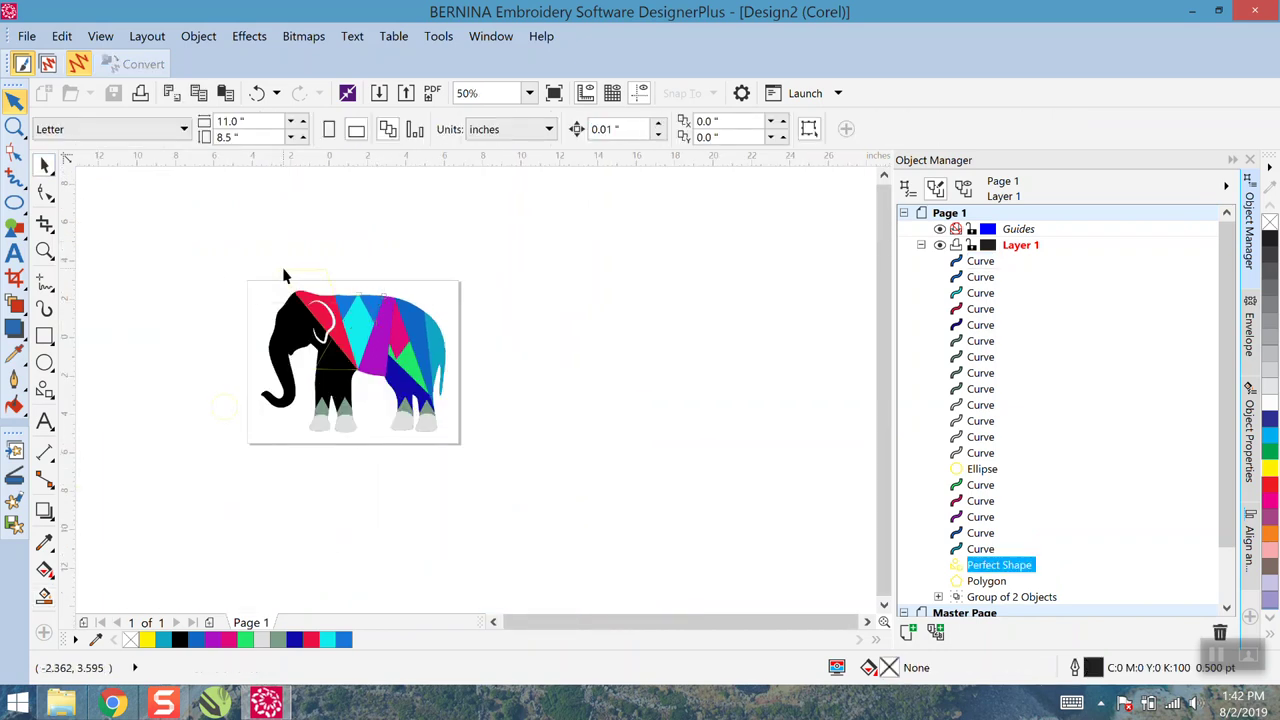
drag(290, 272, 170, 272)
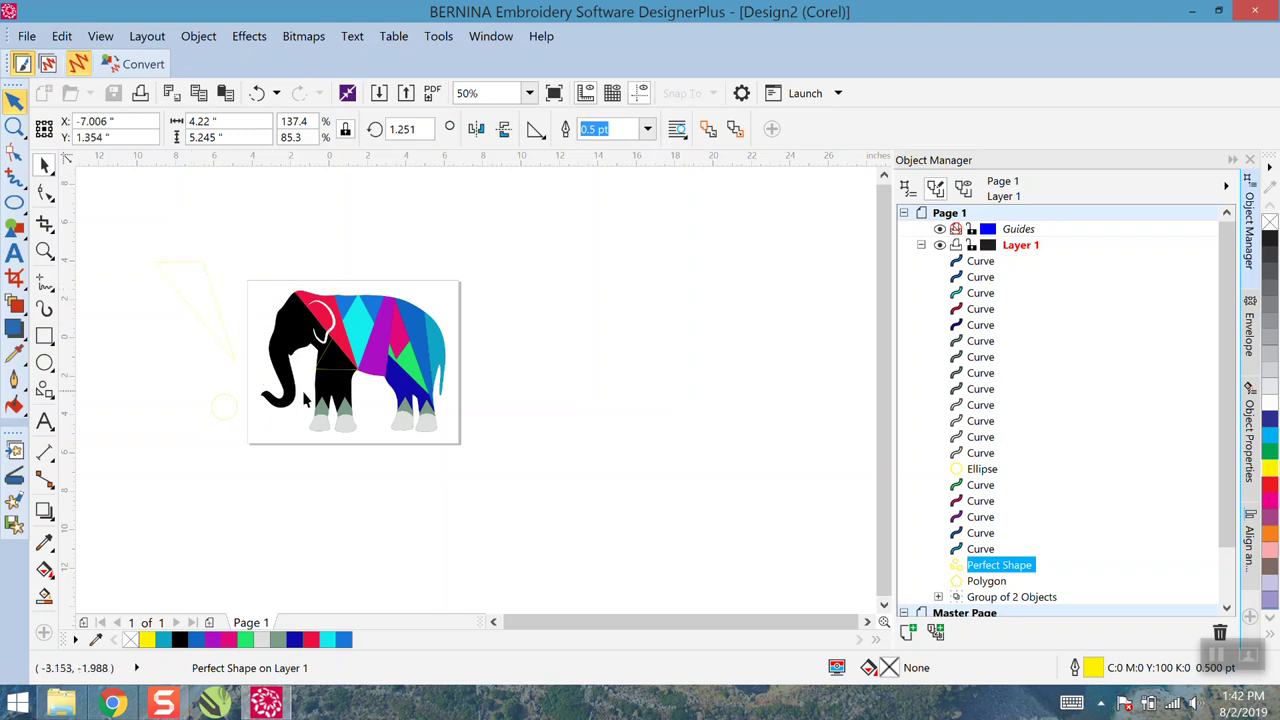
click(336, 372)
drag(337, 367, 137, 371)
click(180, 479)
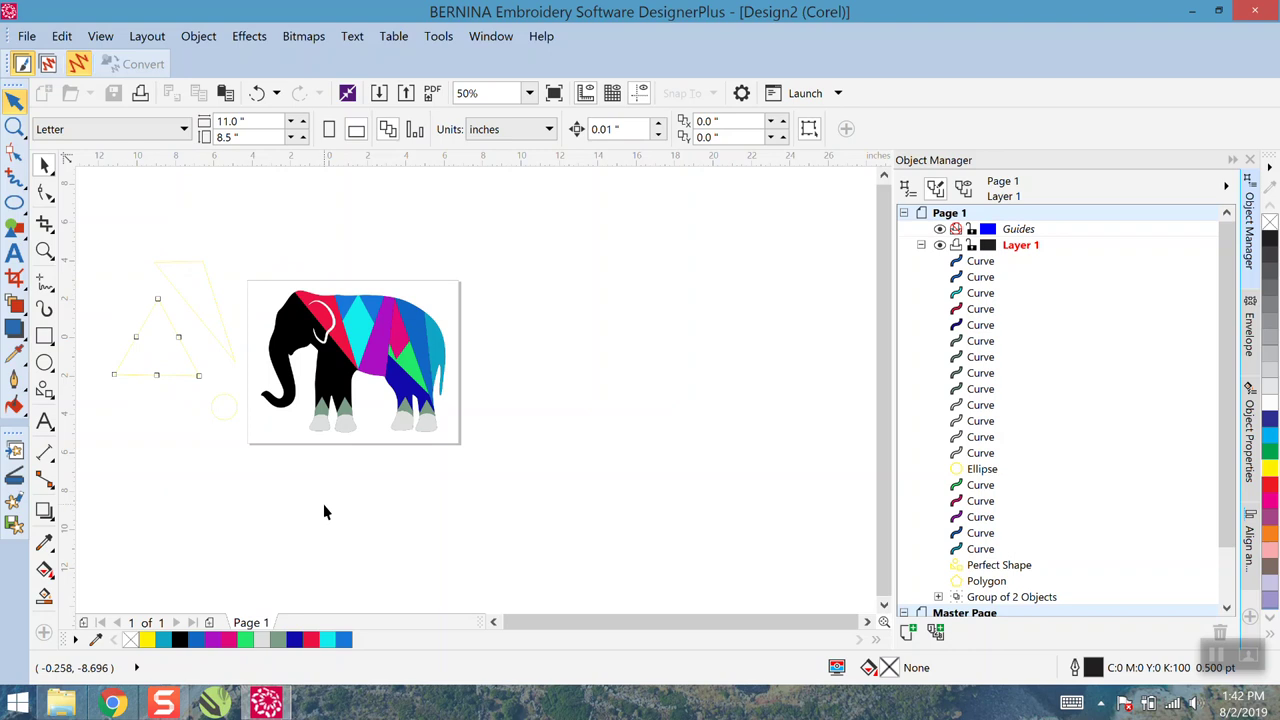
Enlarge the yellow circle to about 2.323" in diameter and place it over the trunk's curled tip, near X -3.101", Y -2.733"
scroll(323, 505, down, 2)
scroll(305, 435, up, 4)
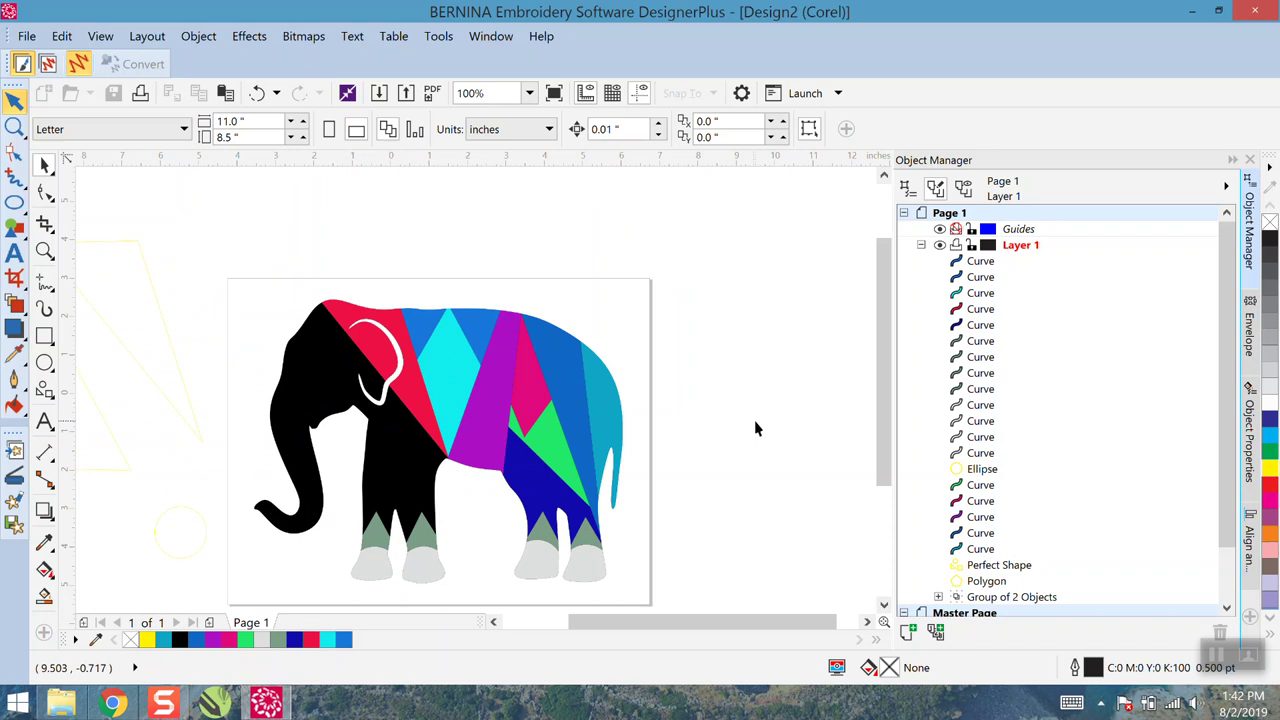
scroll(725, 395, down, 2)
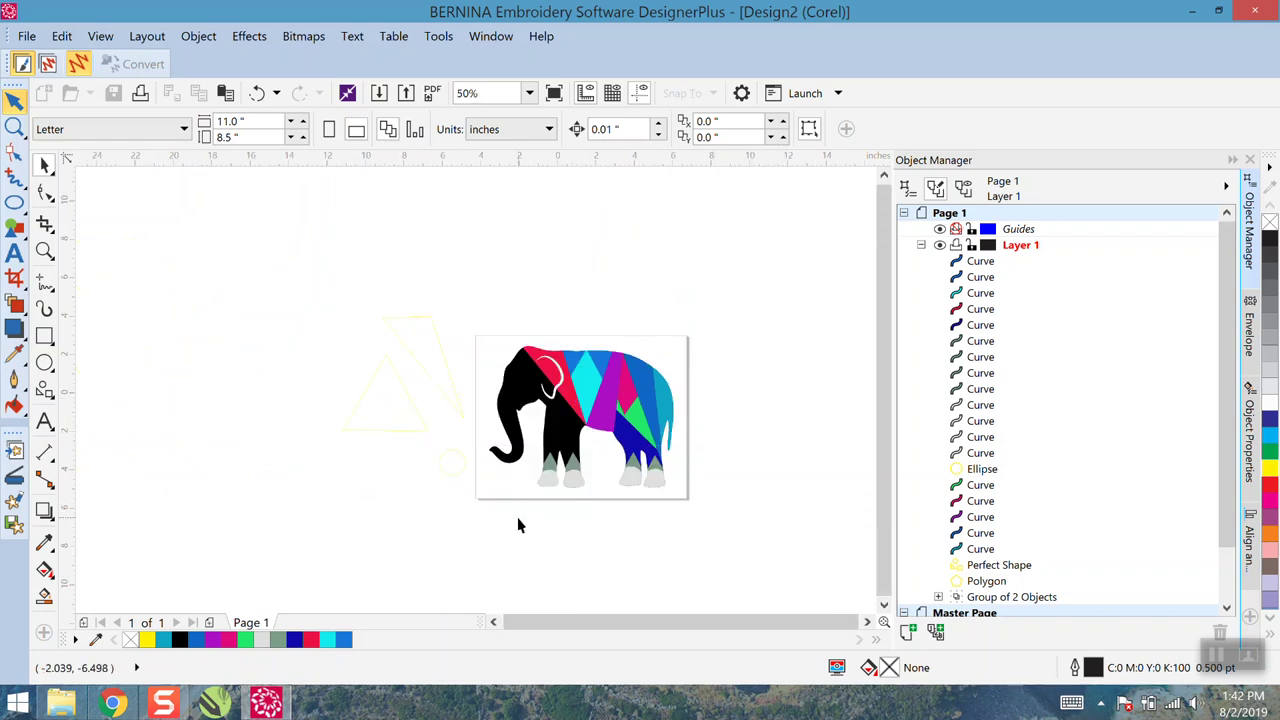
scroll(762, 480, up, 2)
click(155, 451)
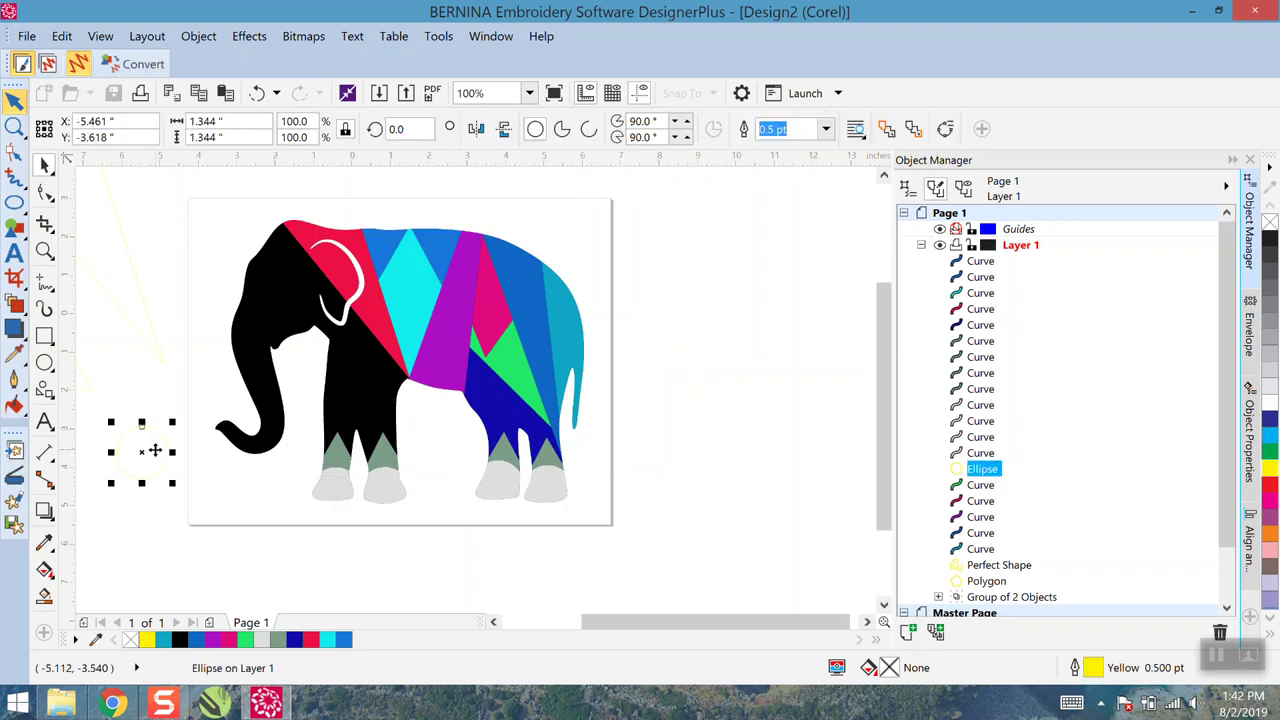
drag(172, 422, 237, 398)
drag(171, 423, 247, 412)
scroll(246, 409, up, 1)
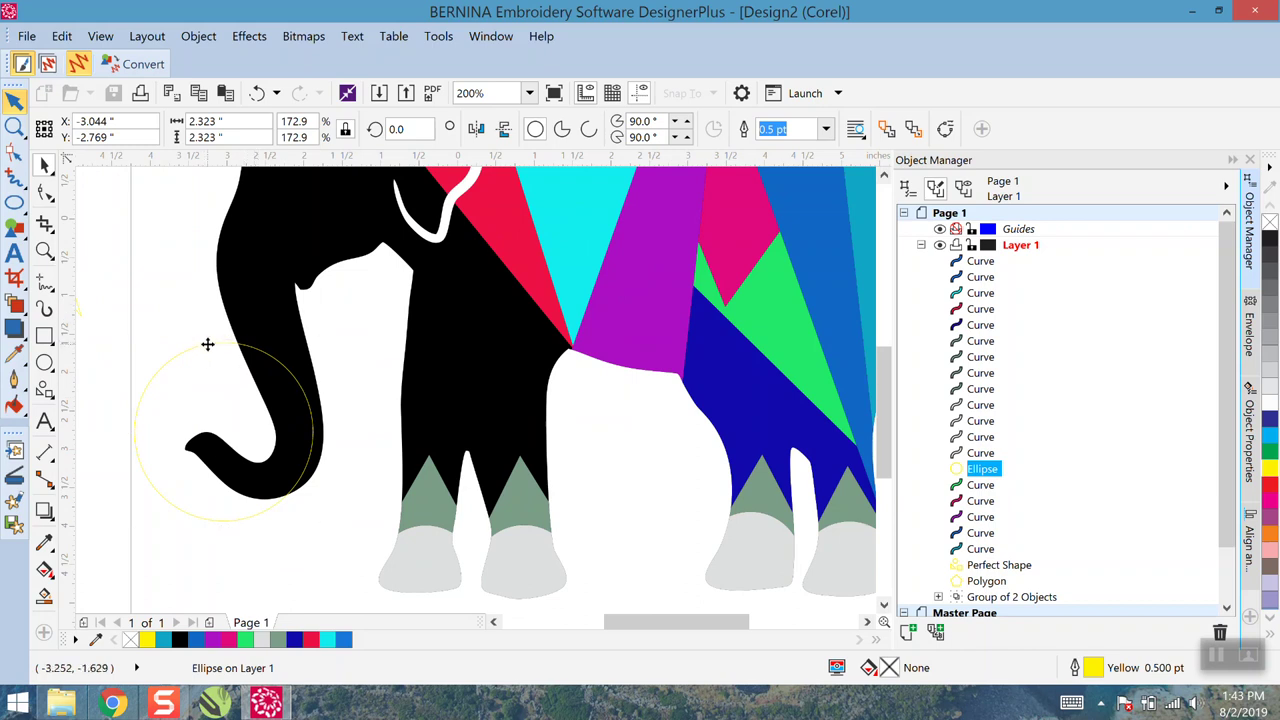
mouse_move(200, 346)
mouse_down()
mouse_move(217, 325)
mouse_move(203, 342)
mouse_up()
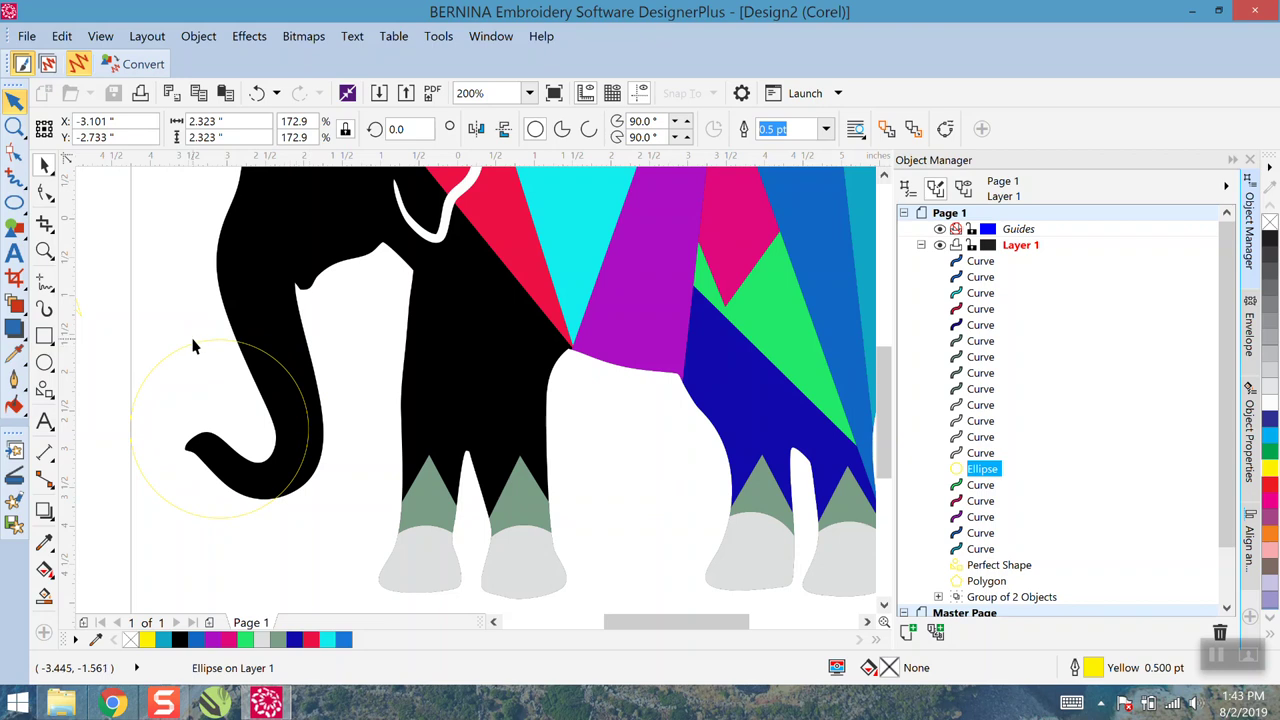
Smart-fill the part of the trunk inside the circle with blue #1876DB
click(44, 596)
click(228, 474)
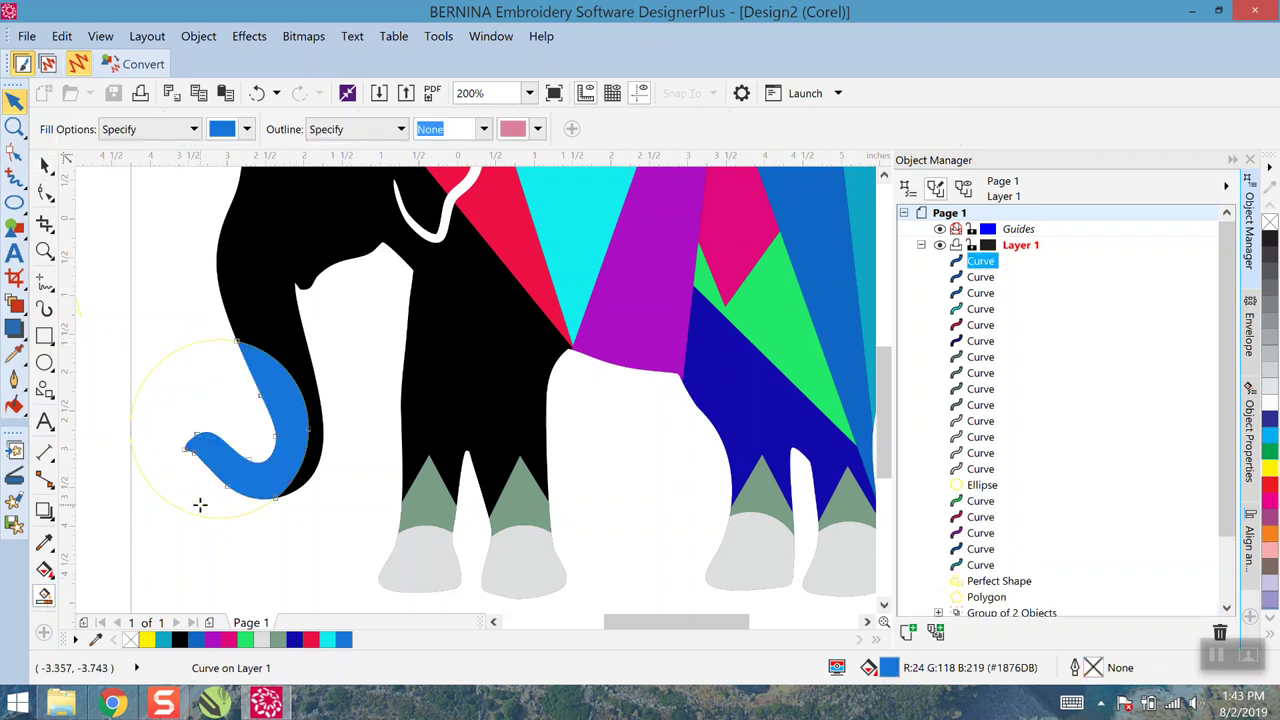
scroll(222, 491, down, 1)
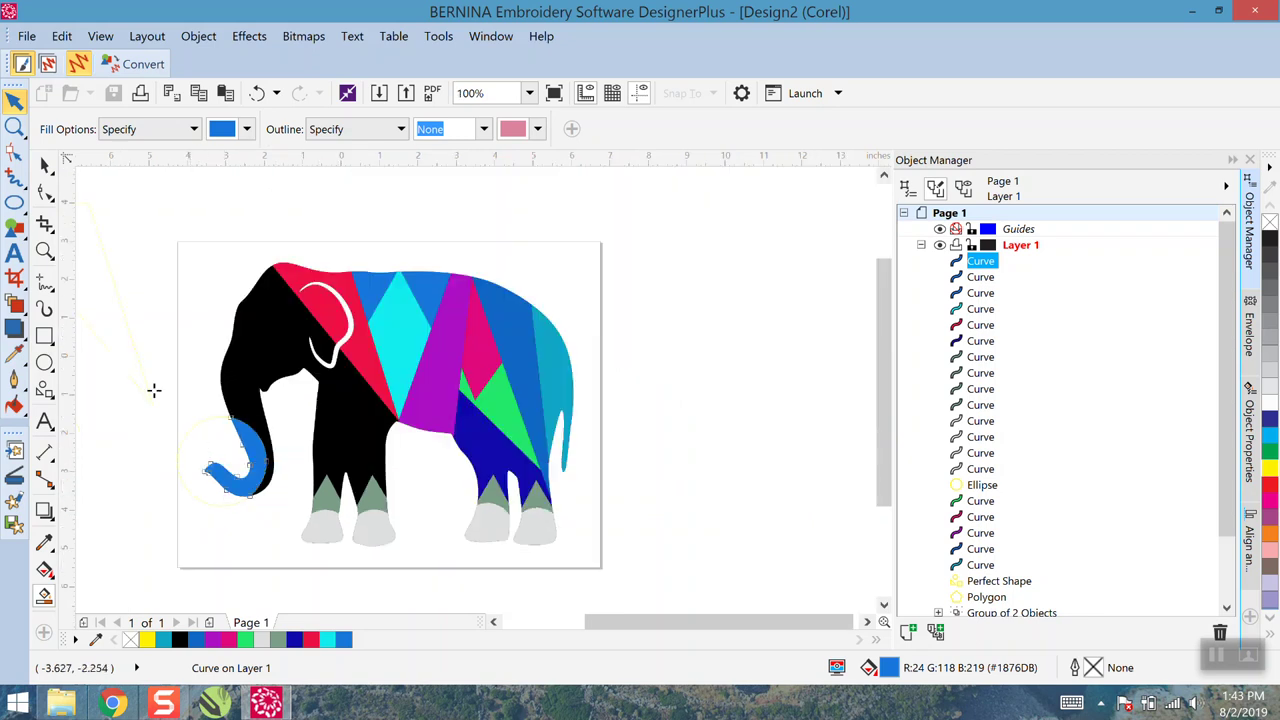
Move the yellow circle off the trunk to beside the page, at about X -5.695", Y -3.649"
click(44, 163)
click(153, 320)
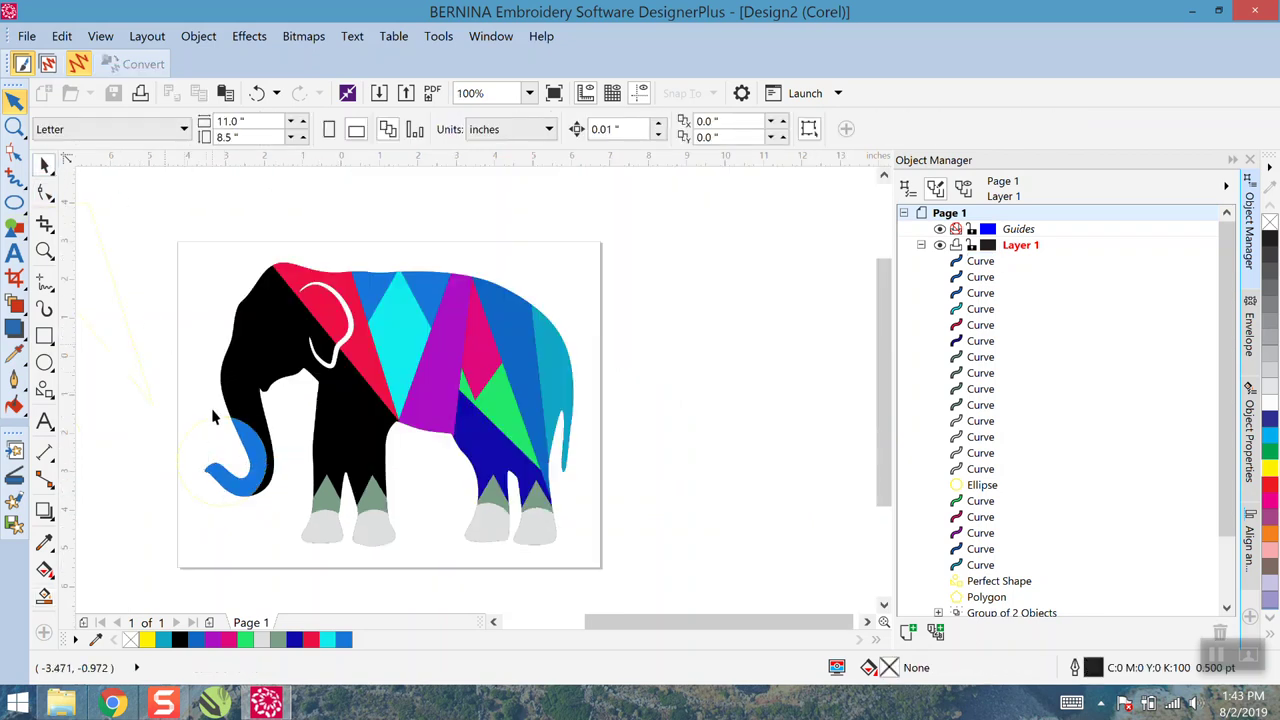
click(210, 428)
drag(210, 428, 143, 457)
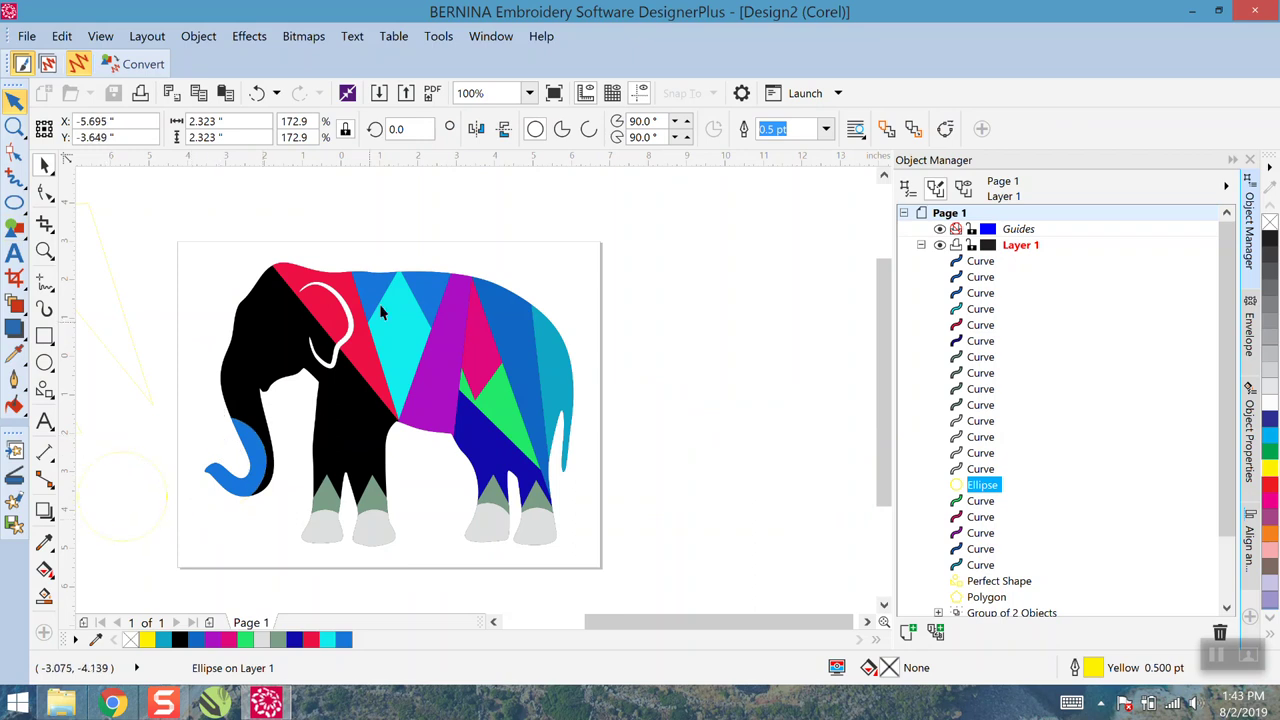
Bring the three-sided polygon onto the elephant, mirror it vertically, and place it over the front leg area near X 0.065", Y -1.069"
scroll(381, 313, down, 1)
scroll(323, 344, up, 1)
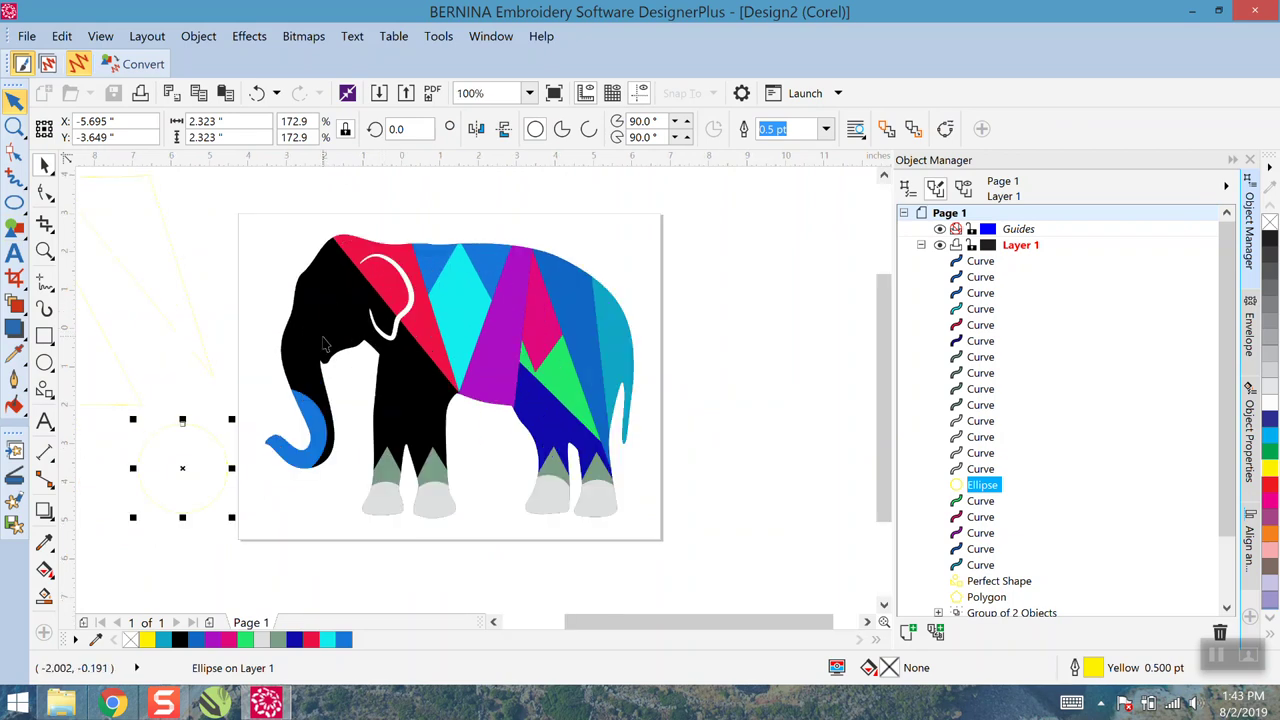
click(120, 366)
drag(114, 357, 444, 363)
click(504, 129)
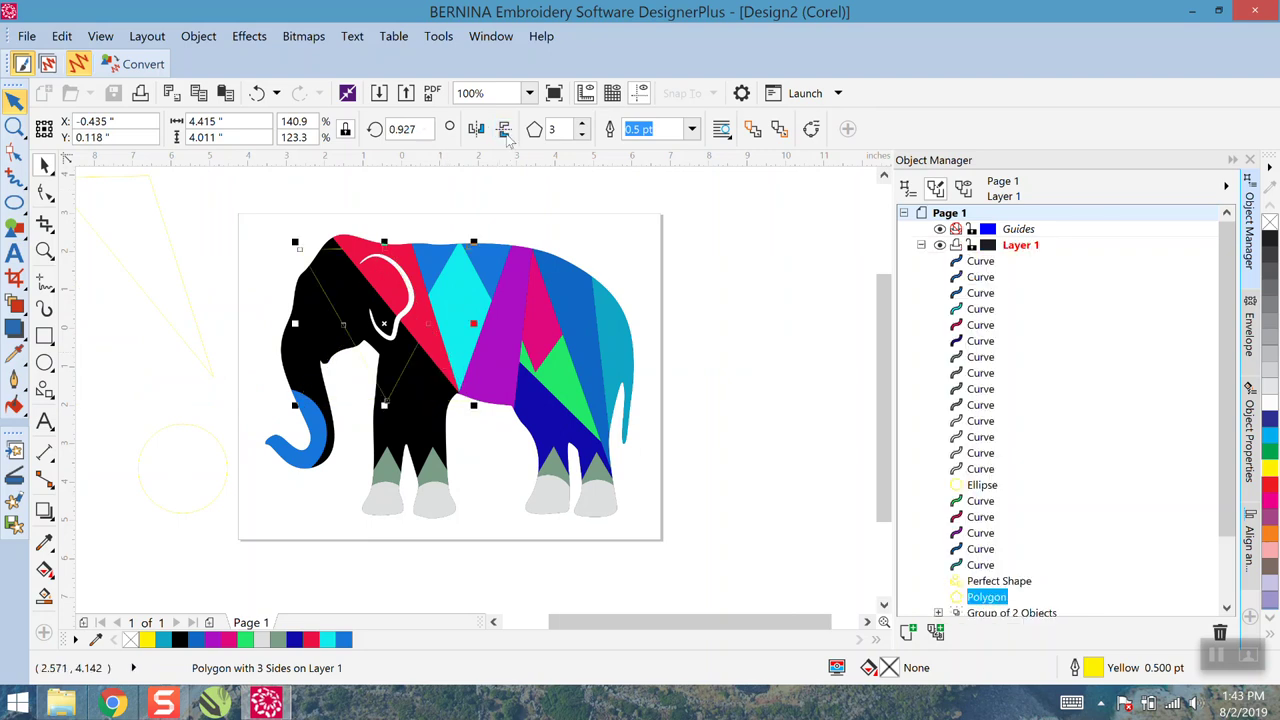
drag(314, 249, 337, 297)
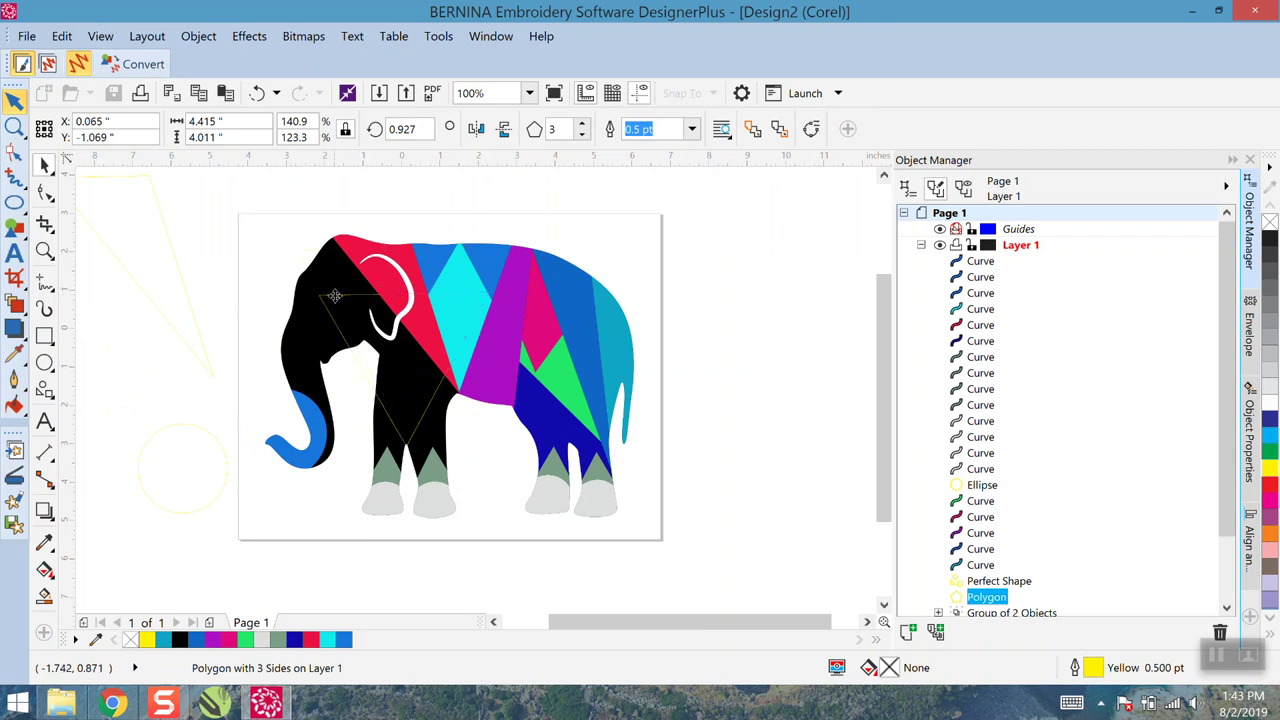
Shrink the inverted three-sided polygon over the front legs to about 2.951" by 2.681"
scroll(355, 363, up, 2)
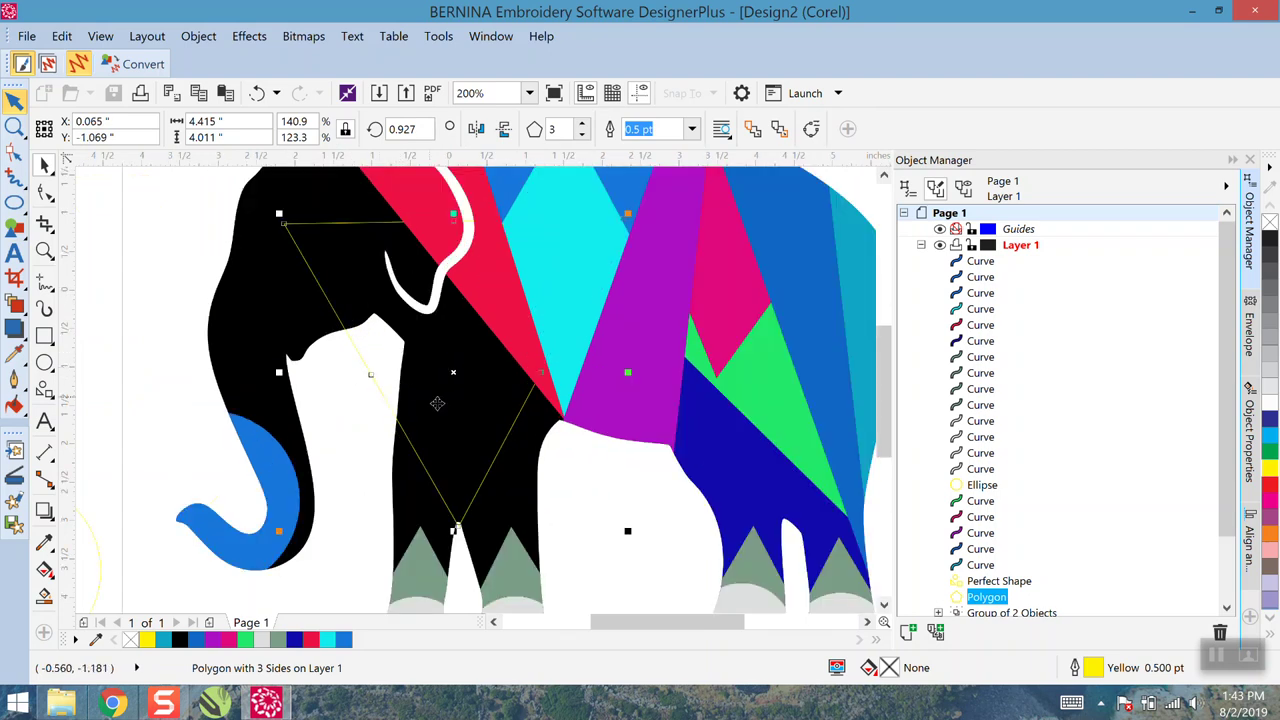
click(319, 274)
click(293, 240)
drag(283, 223, 412, 345)
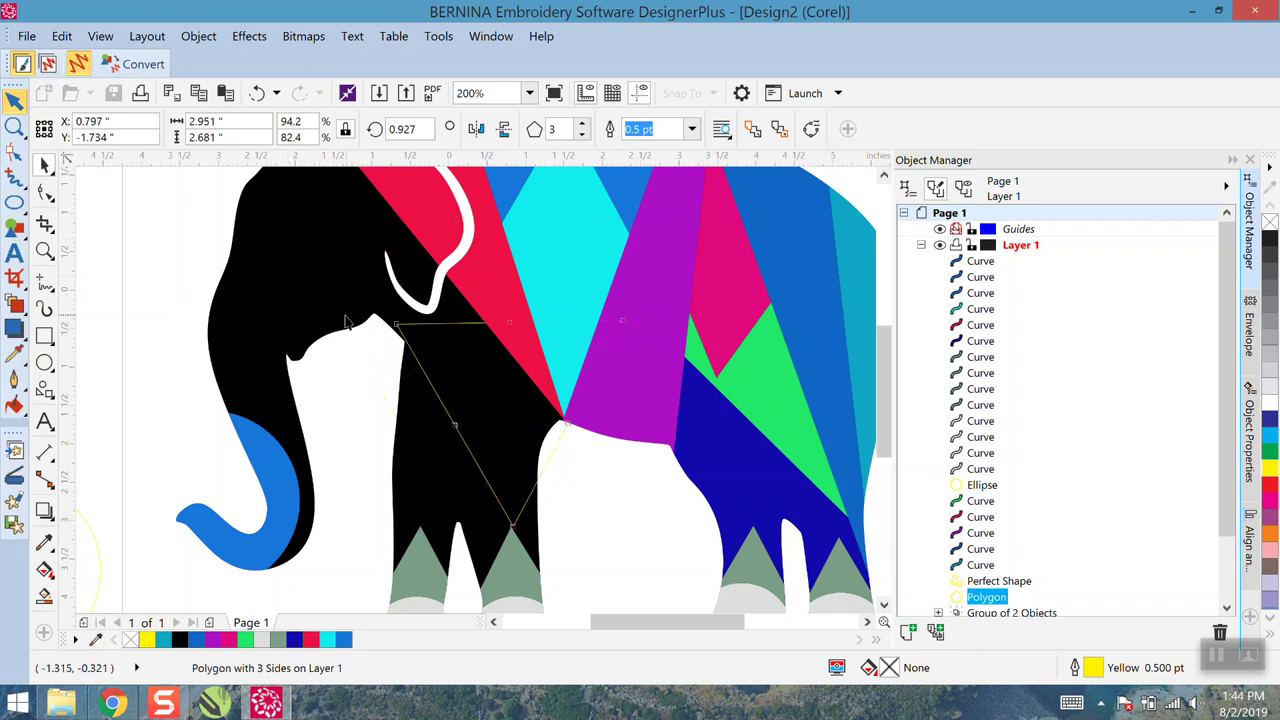
click(390, 395)
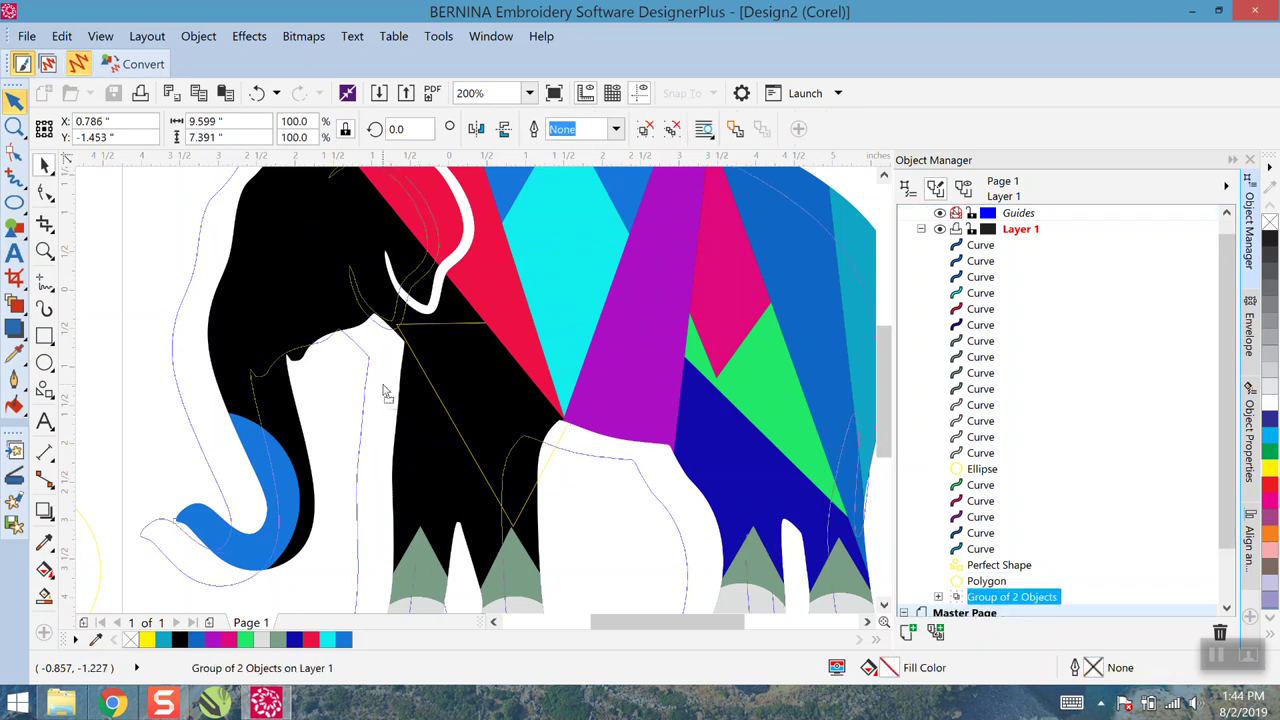
scroll(345, 295, down, 1)
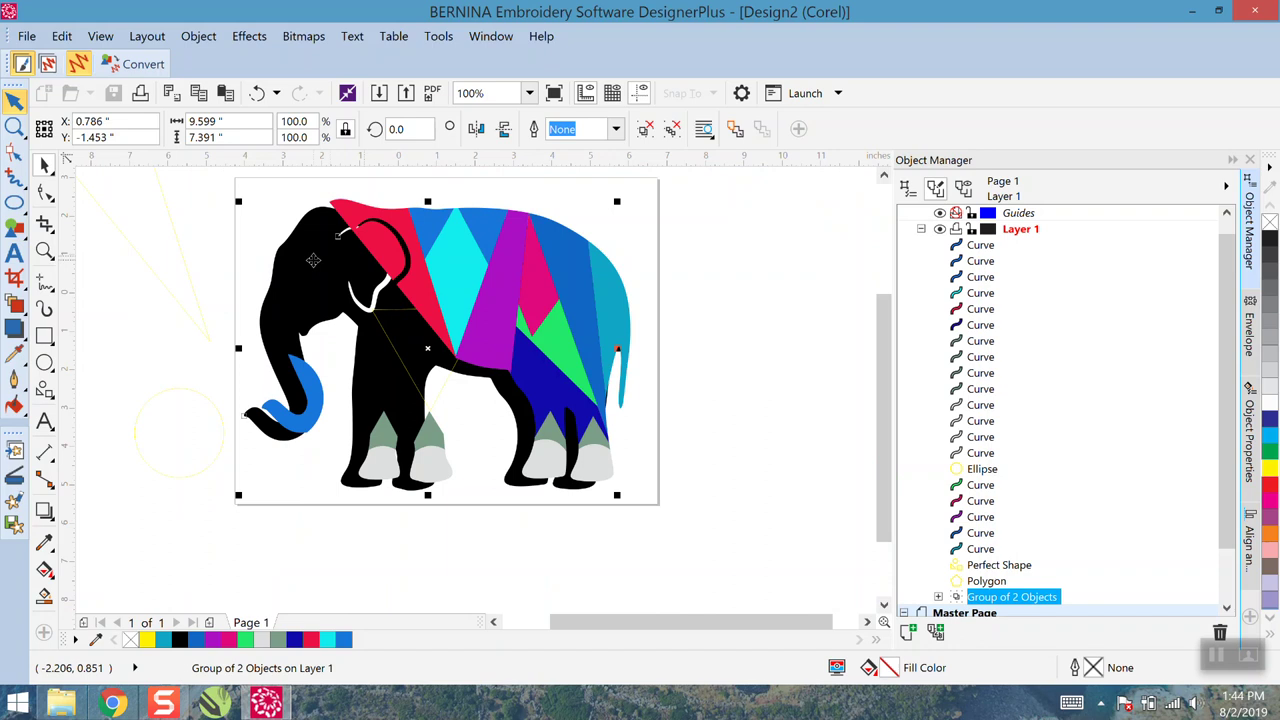
click(257, 93)
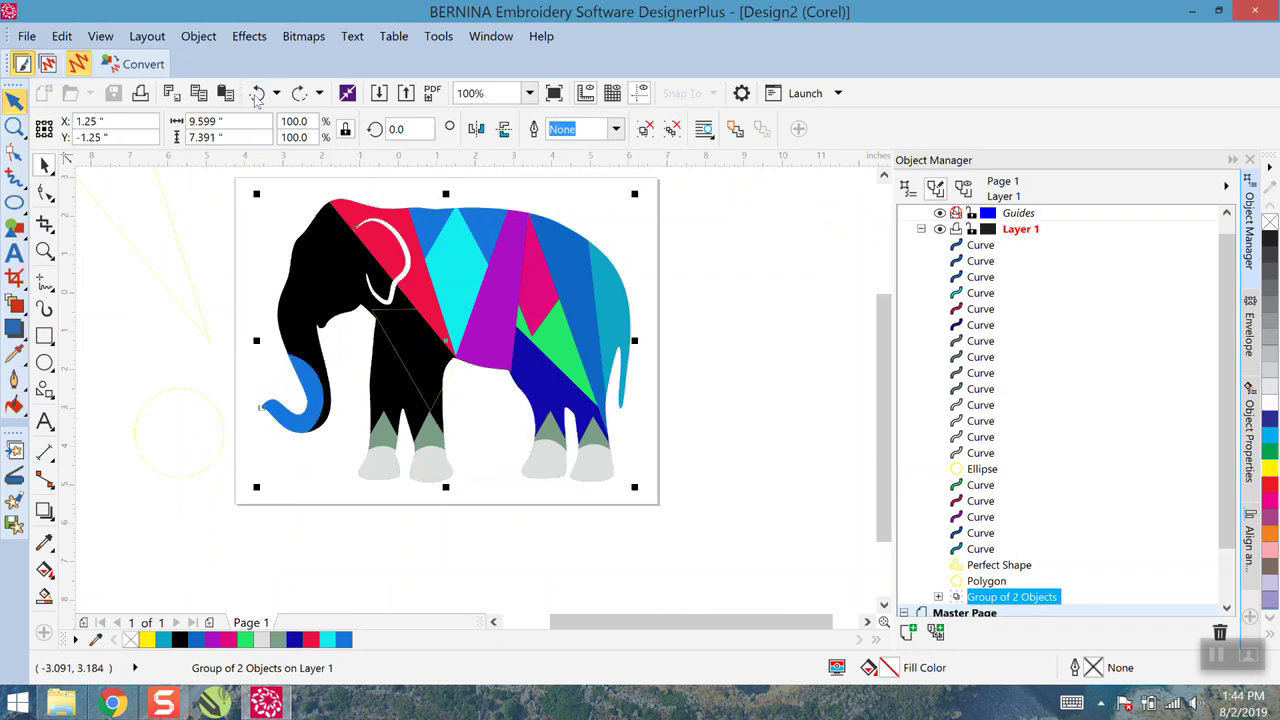
click(226, 291)
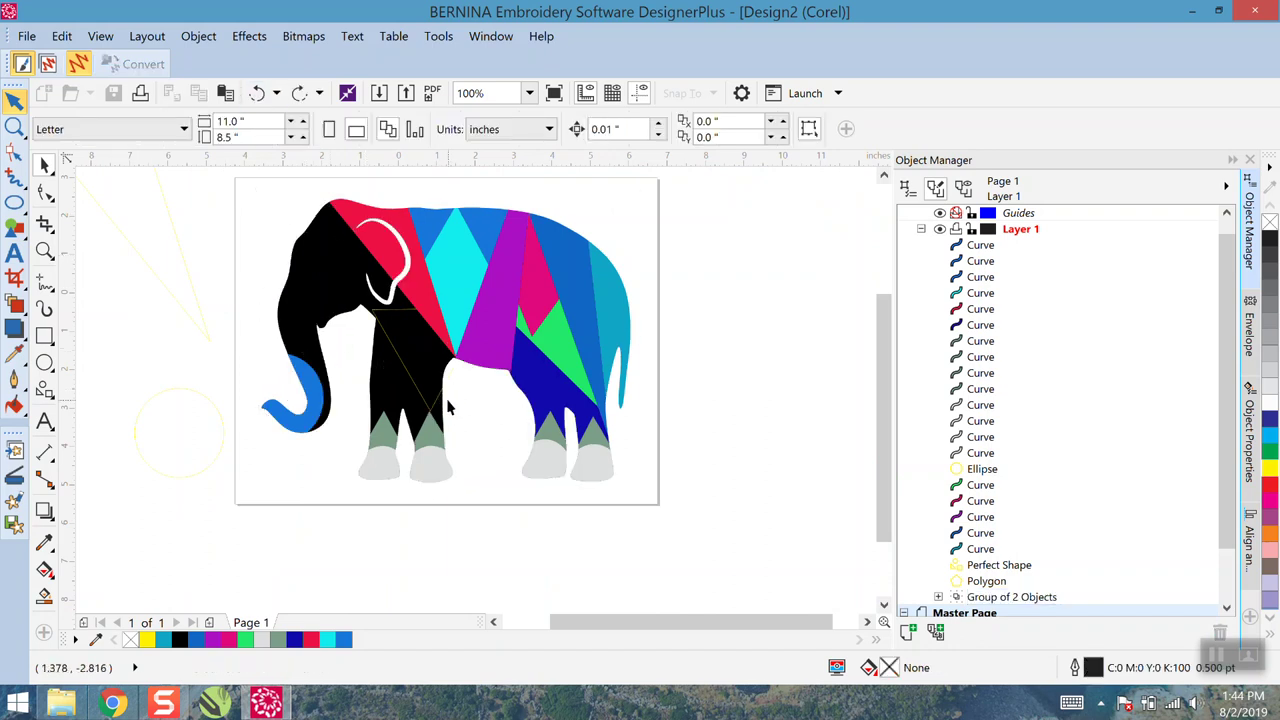
Shrink the polygon to about 2.647" by 2.405" and align its lower point with the gap between the front legs, near X 0.1", Y -1.935"
scroll(440, 400, up, 2)
click(395, 391)
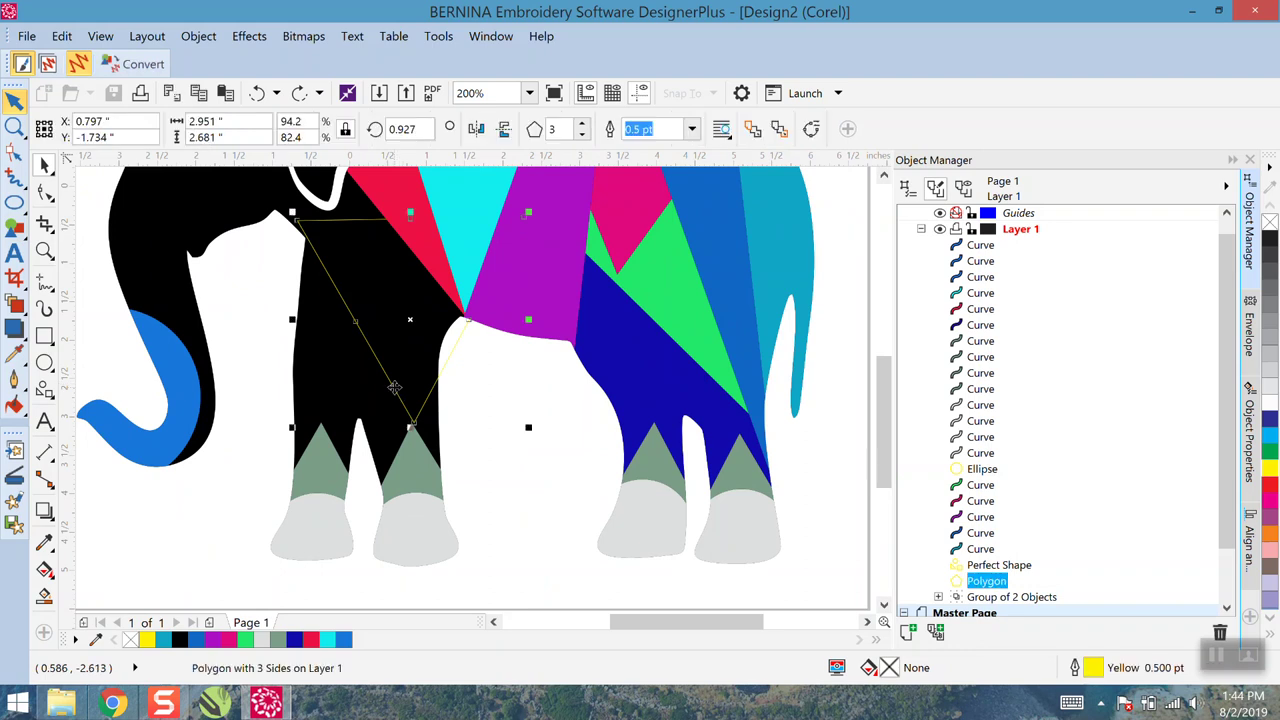
drag(395, 388, 339, 388)
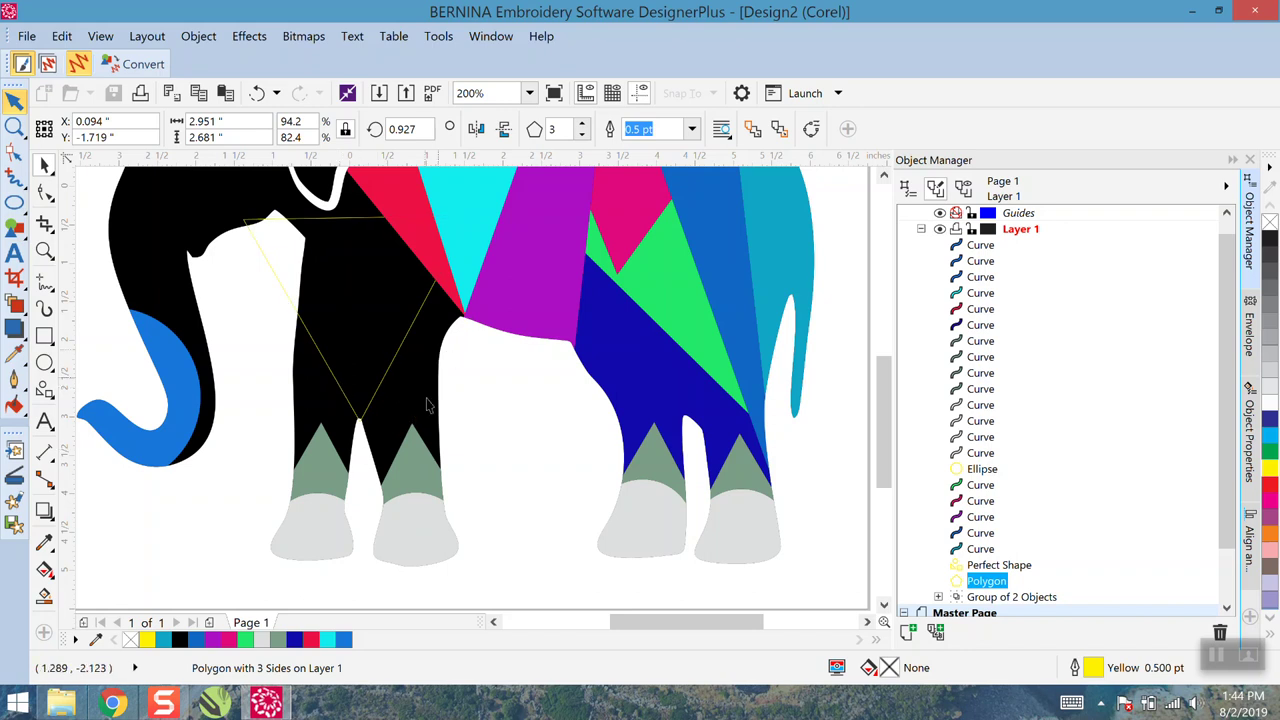
scroll(410, 423, down, 2)
scroll(380, 378, up, 2)
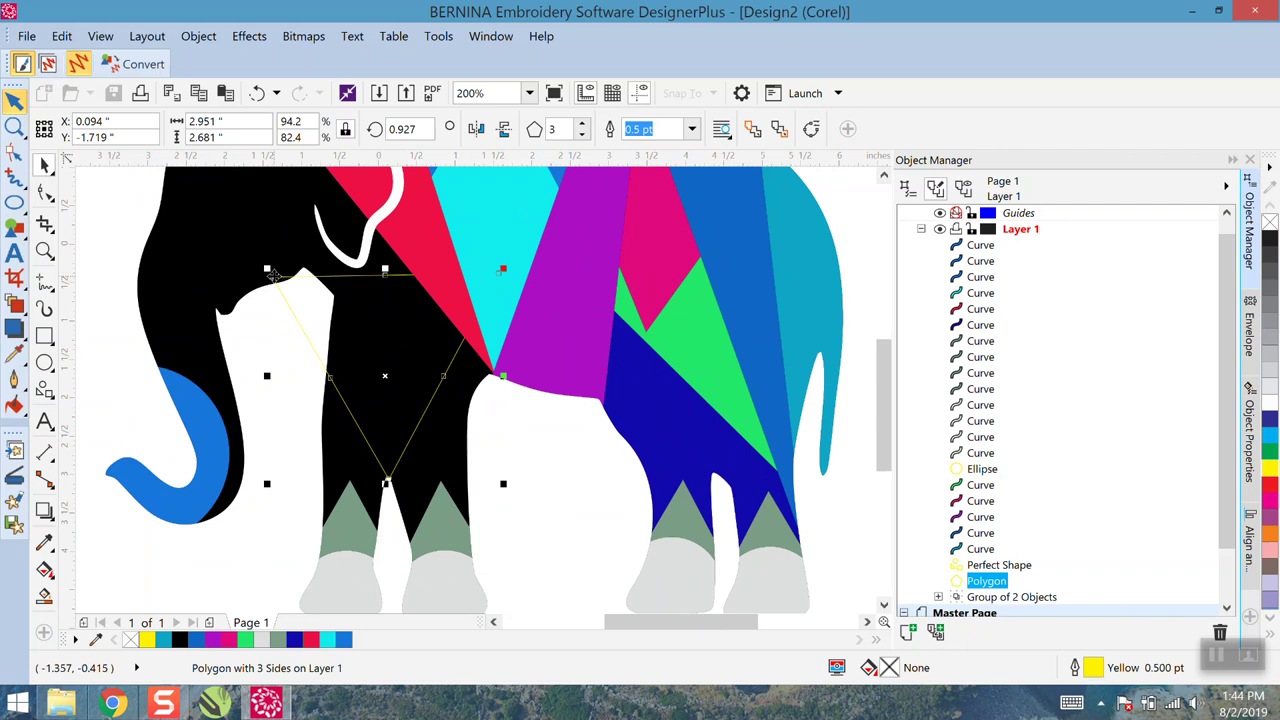
drag(271, 280, 295, 297)
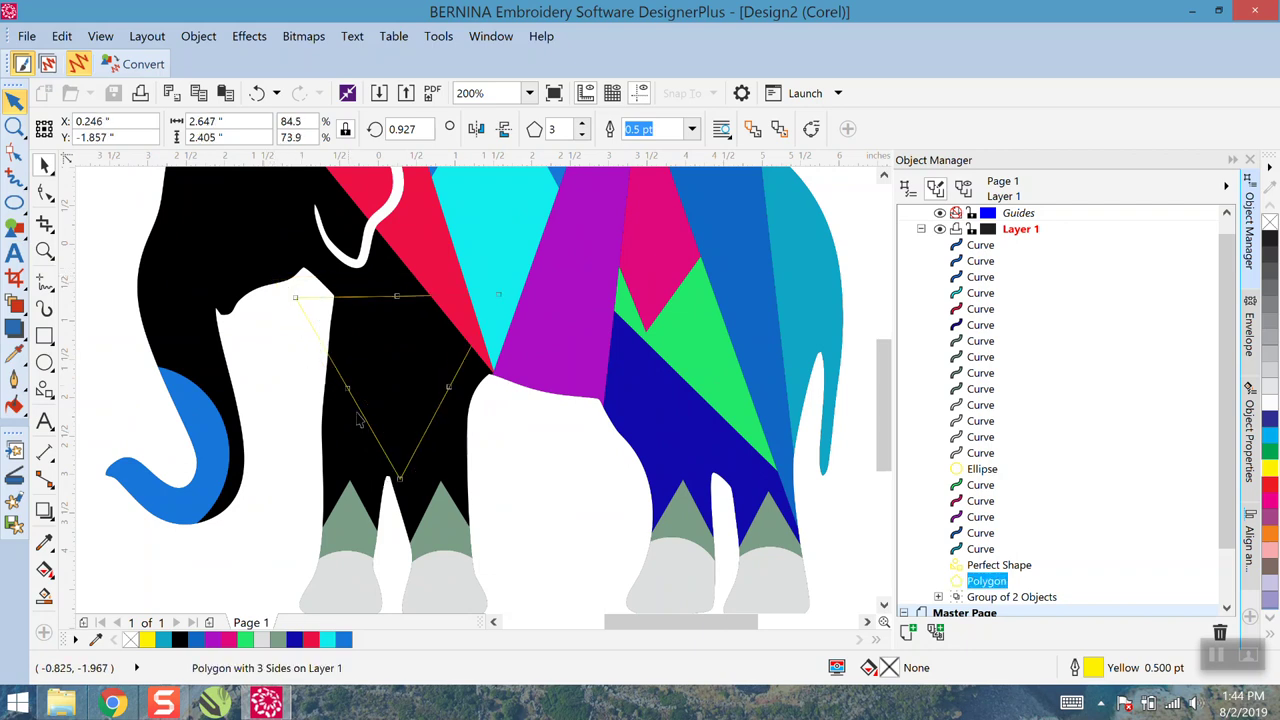
drag(381, 446, 370, 450)
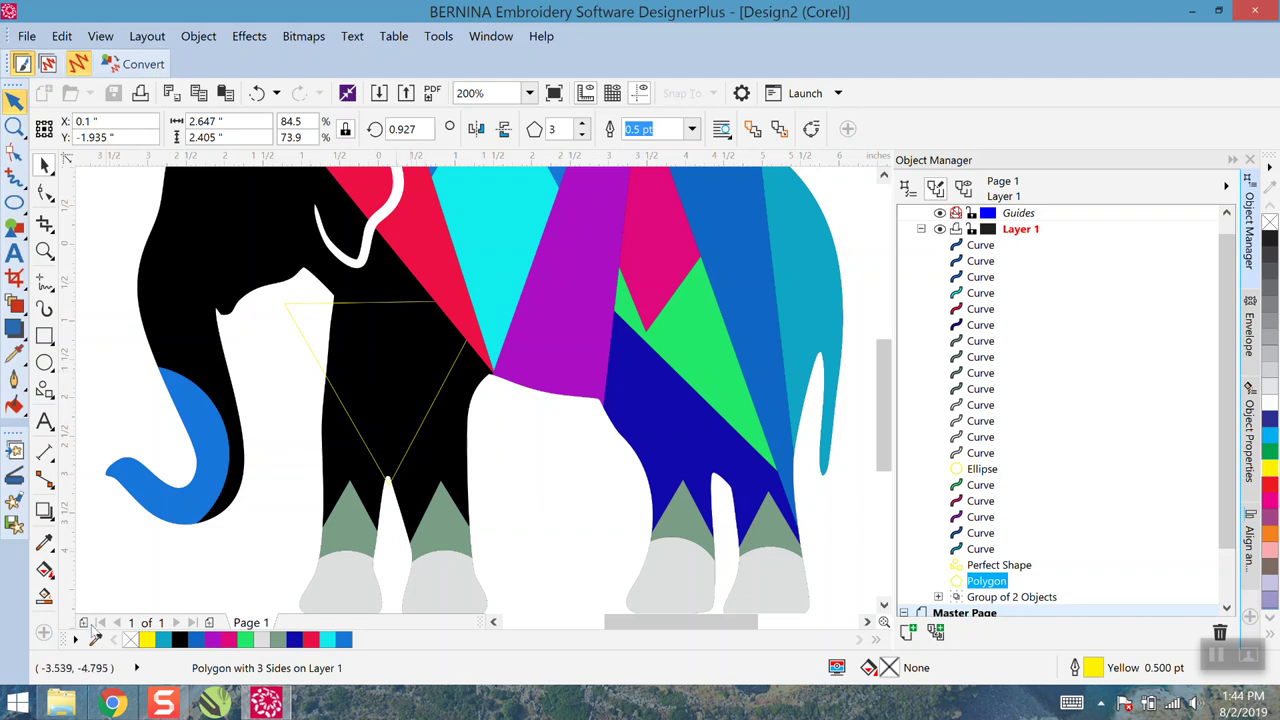
Smart-fill the area of the front legs and chest enclosed by the polygon with brown #A3521B
click(45, 596)
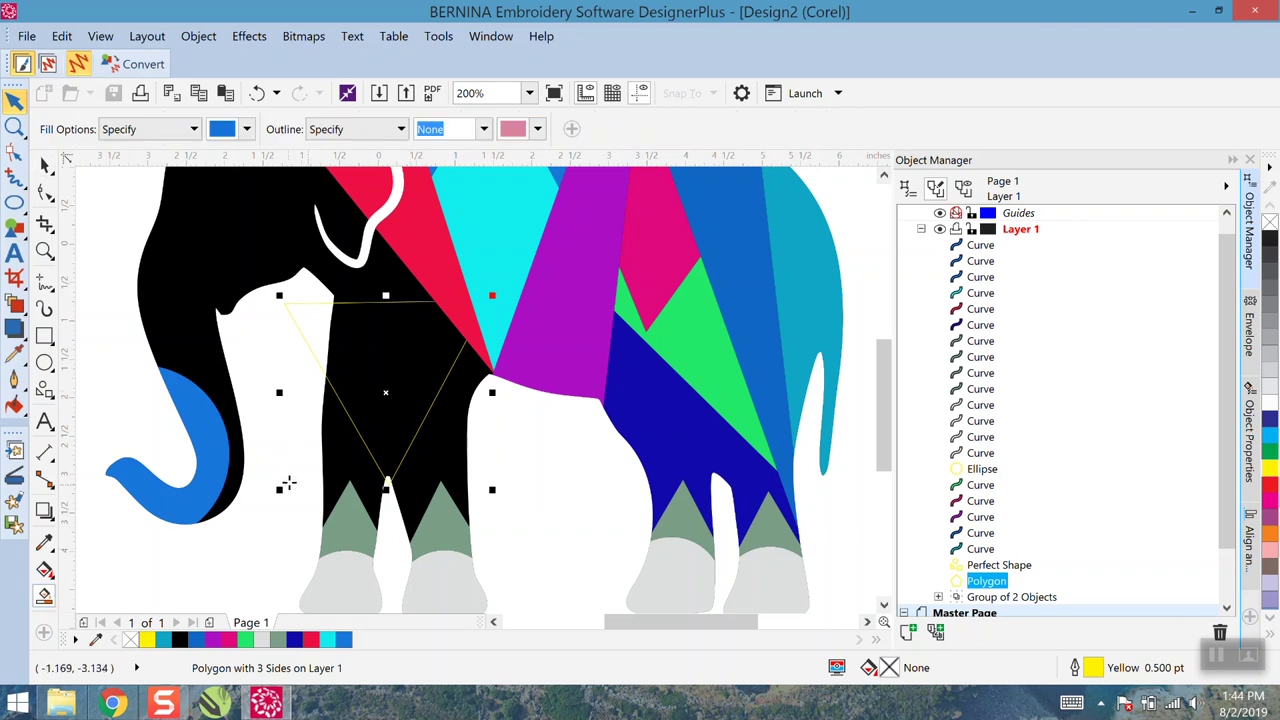
click(247, 130)
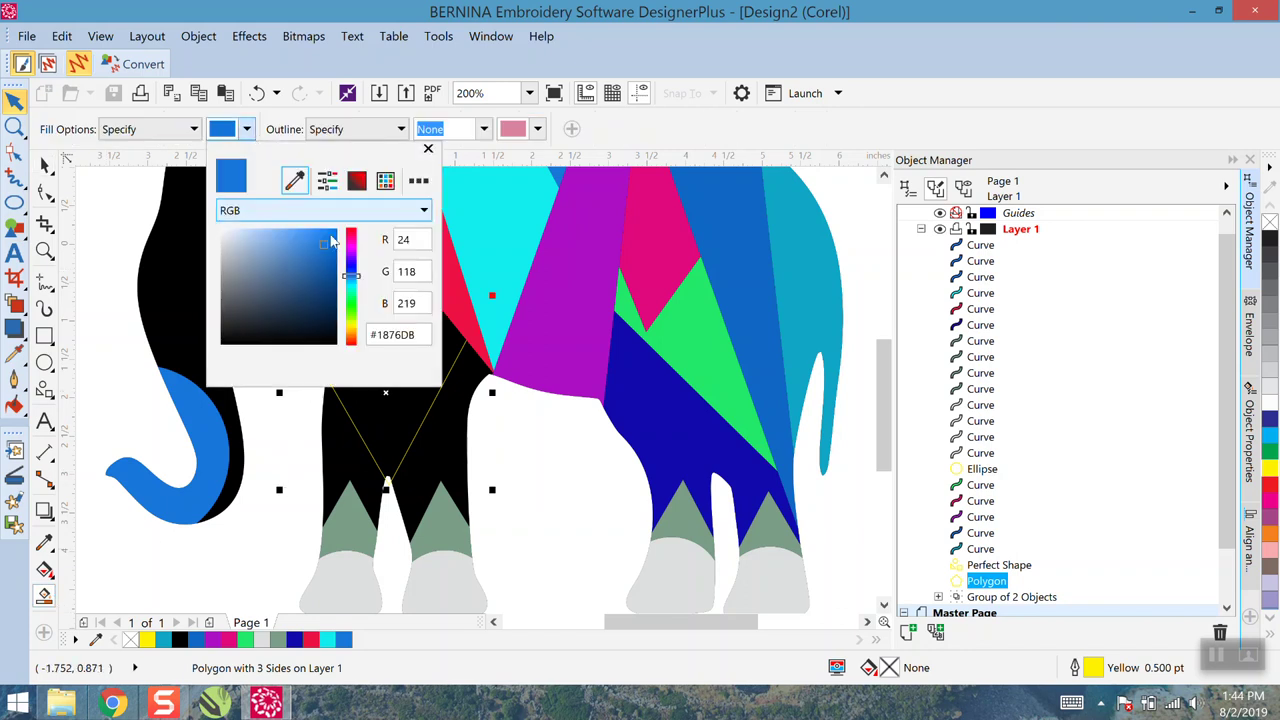
click(351, 327)
click(351, 338)
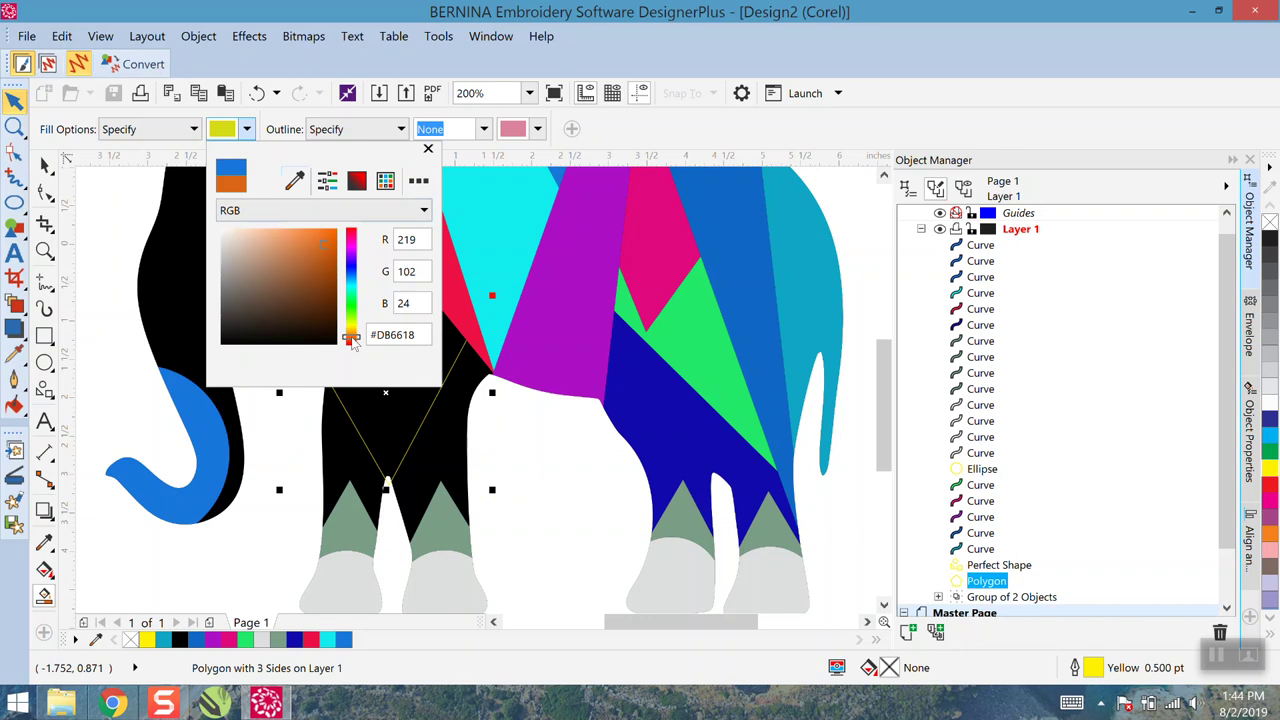
click(316, 271)
click(371, 418)
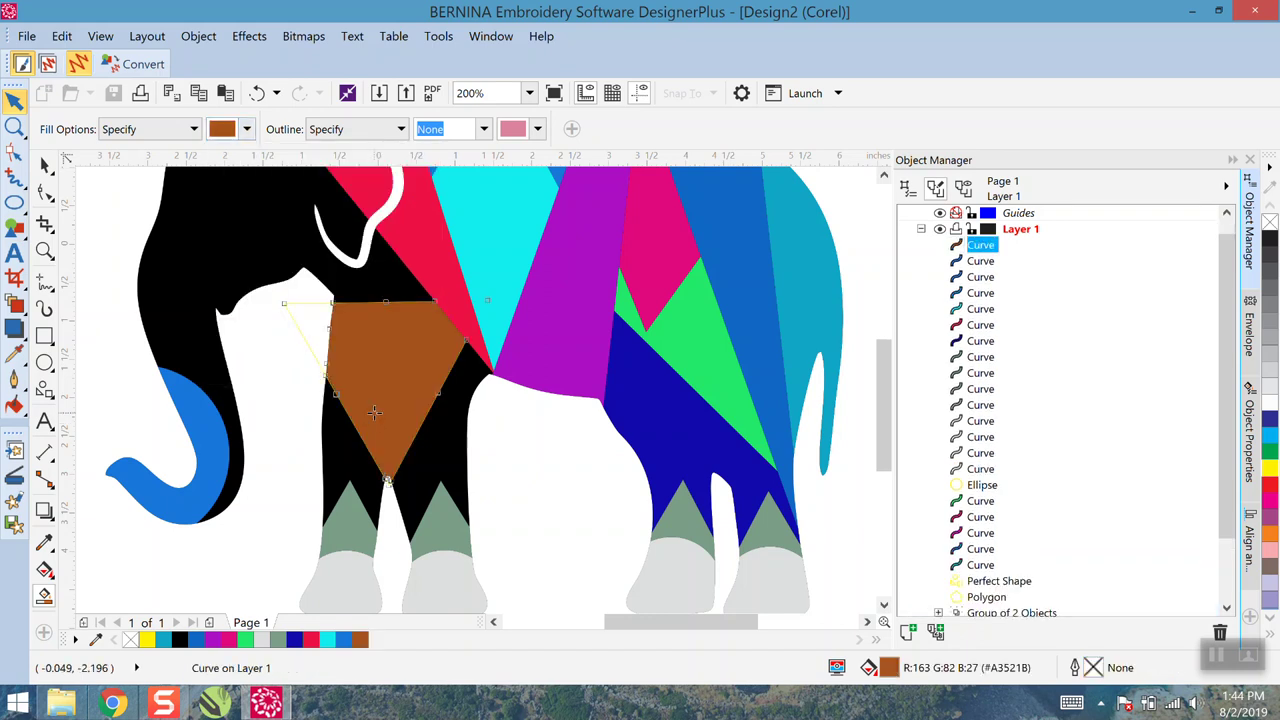
Move the three-sided polygon off the brown panel to the blank area beside the page and deselect it
scroll(436, 398, down, 1)
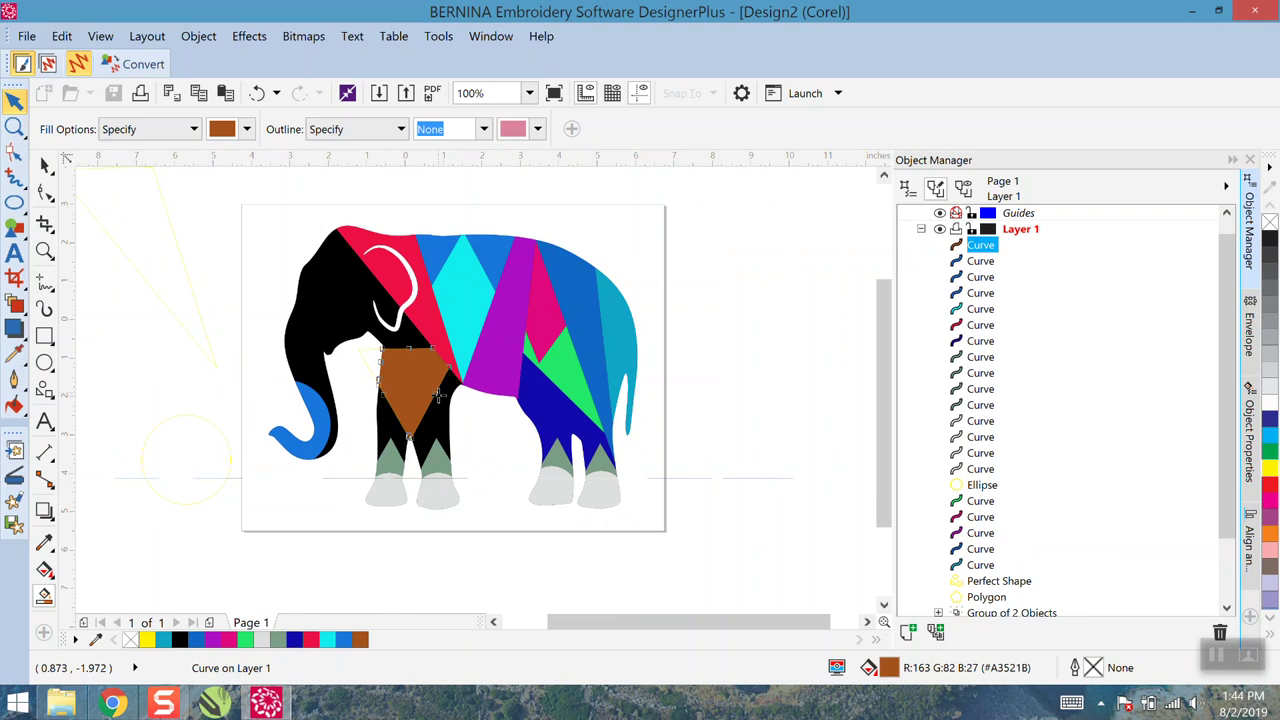
click(44, 165)
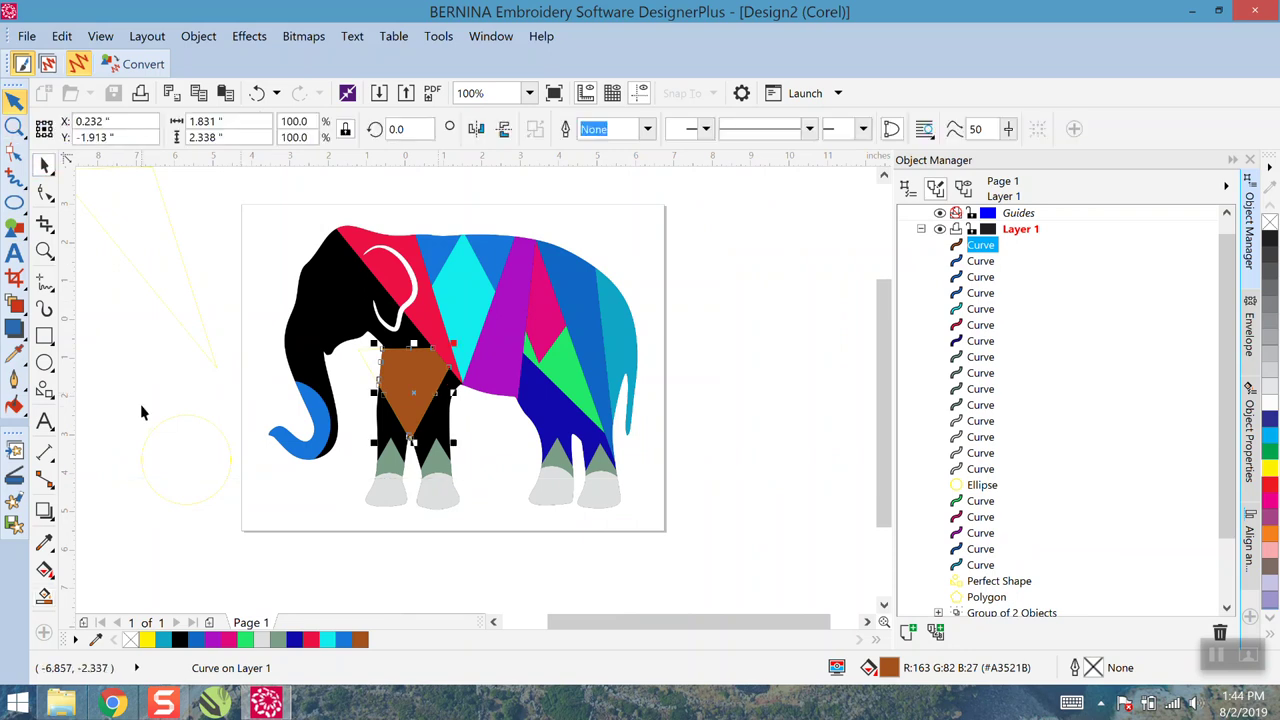
click(127, 360)
drag(358, 360, 97, 342)
click(743, 403)
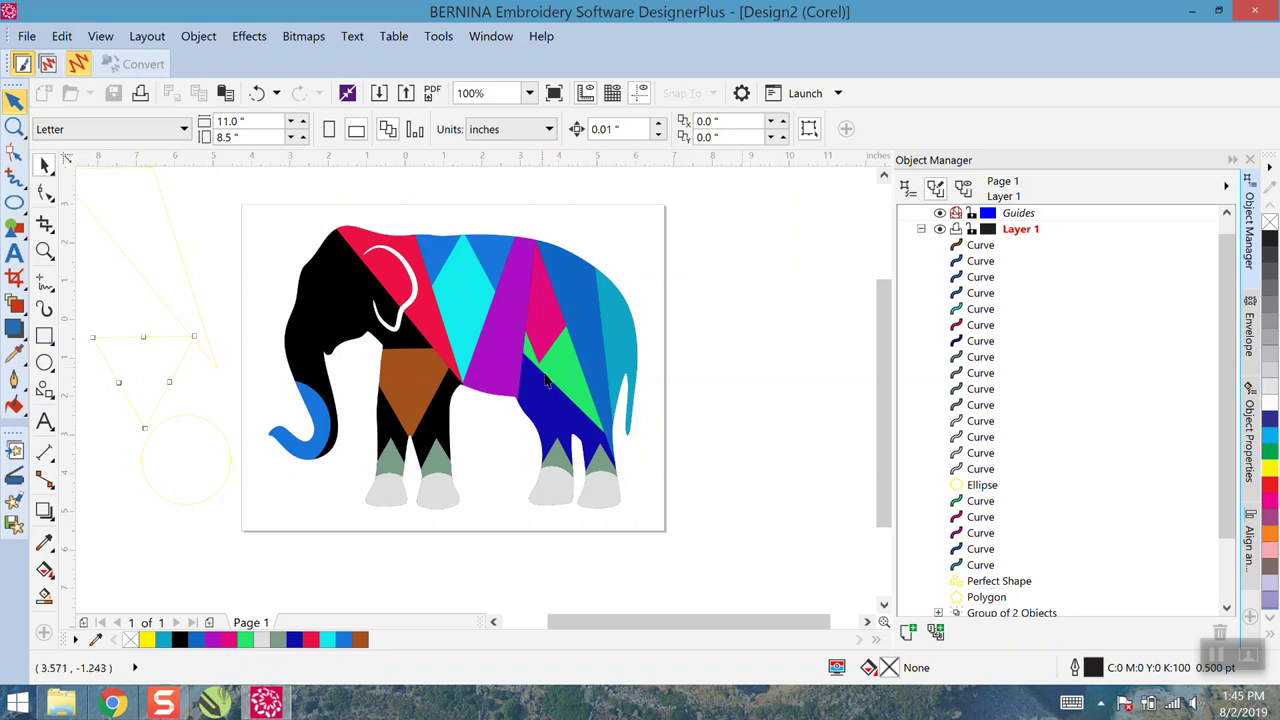
scroll(420, 382, up, 2)
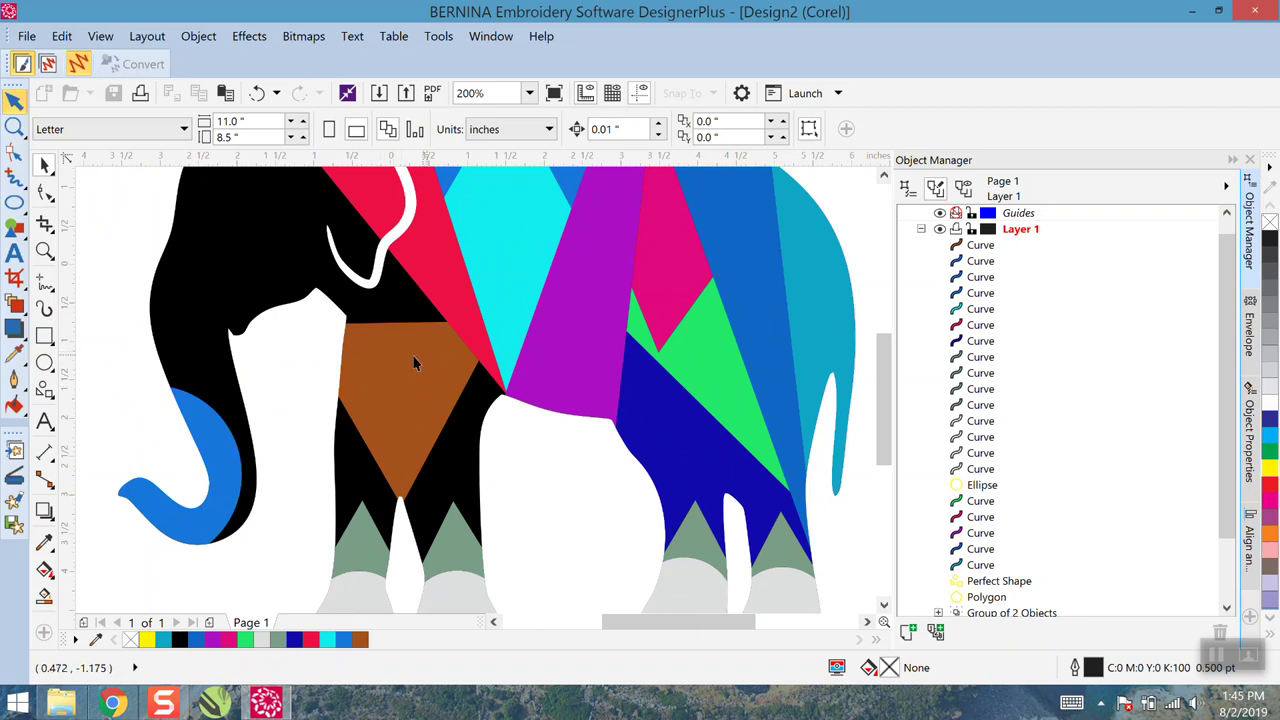
Add the artistic text letter "S" in 24 pt Arial on the brown panel
click(44, 421)
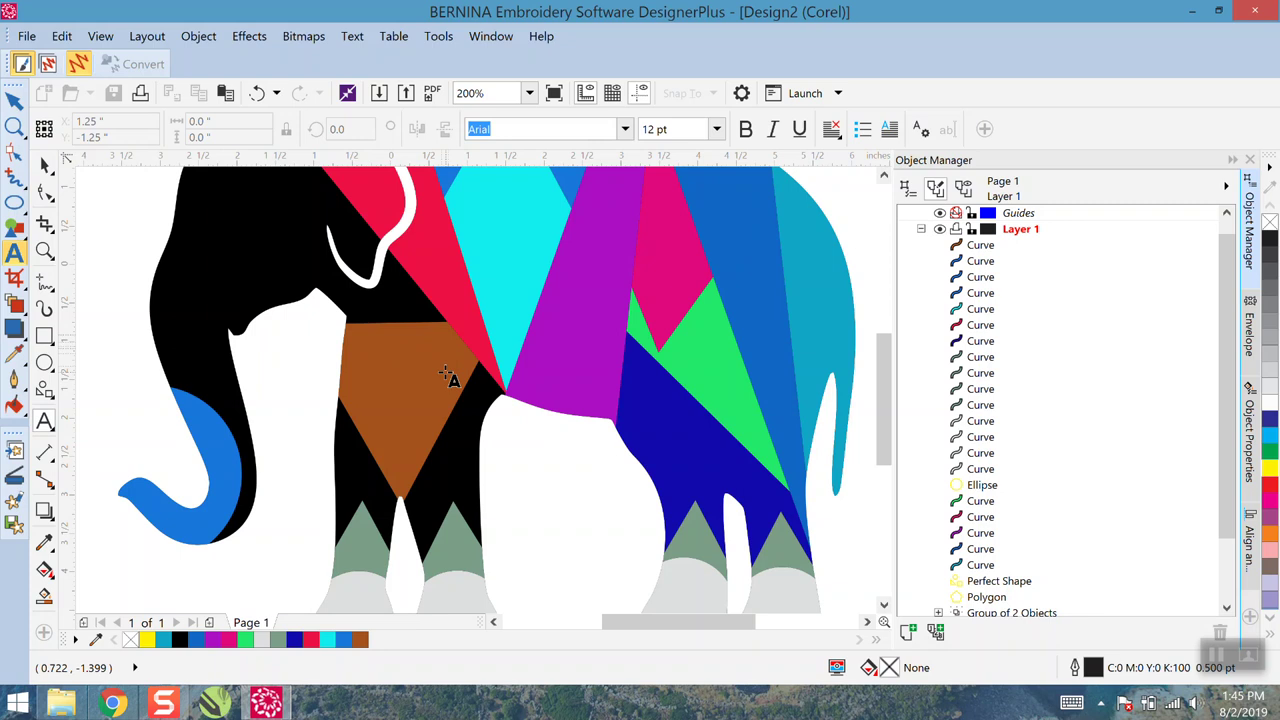
click(401, 372)
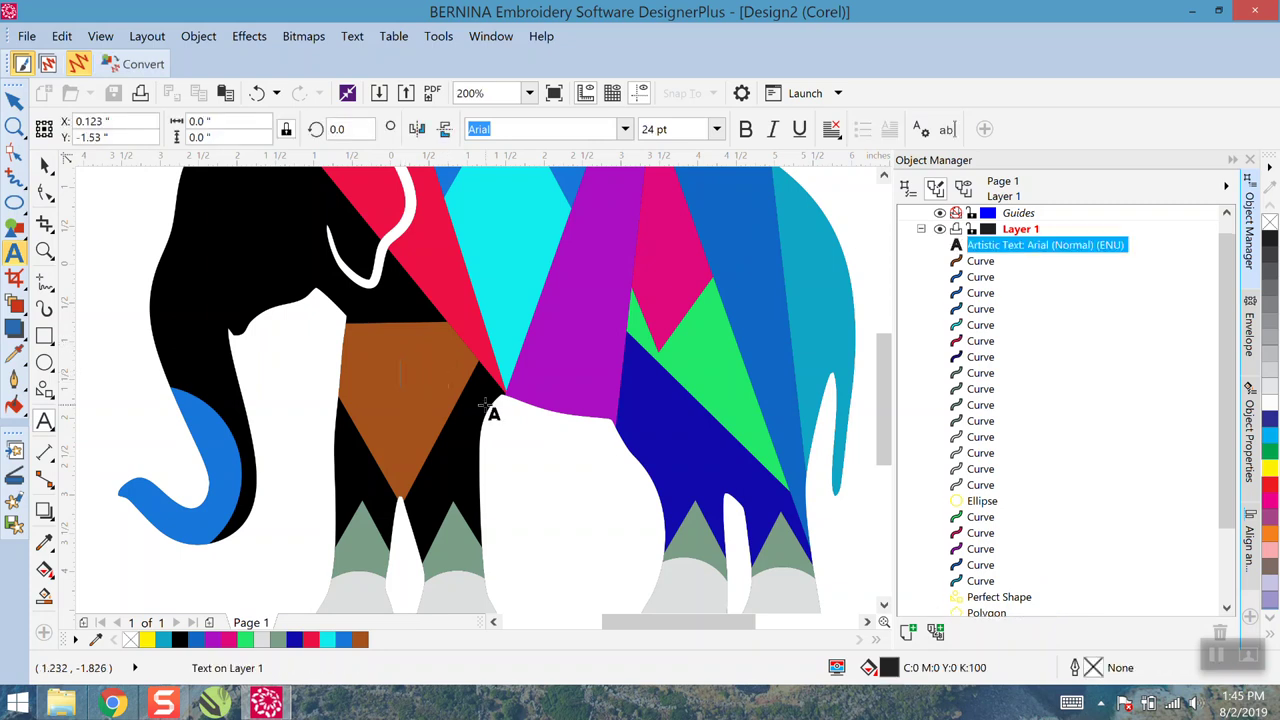
text(S)
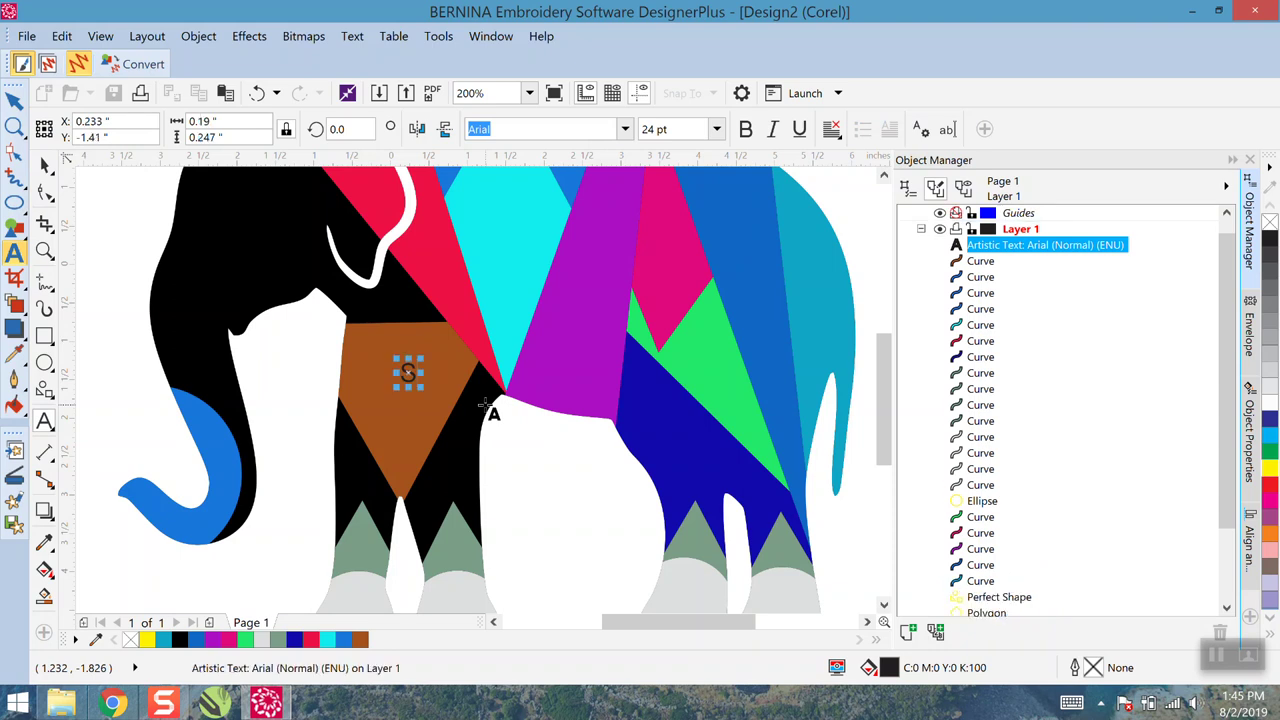
Enlarge the letter S to about 0.787" by 1.023" and center it on the brown panel near X 0.115", Y -1.564"
click(48, 168)
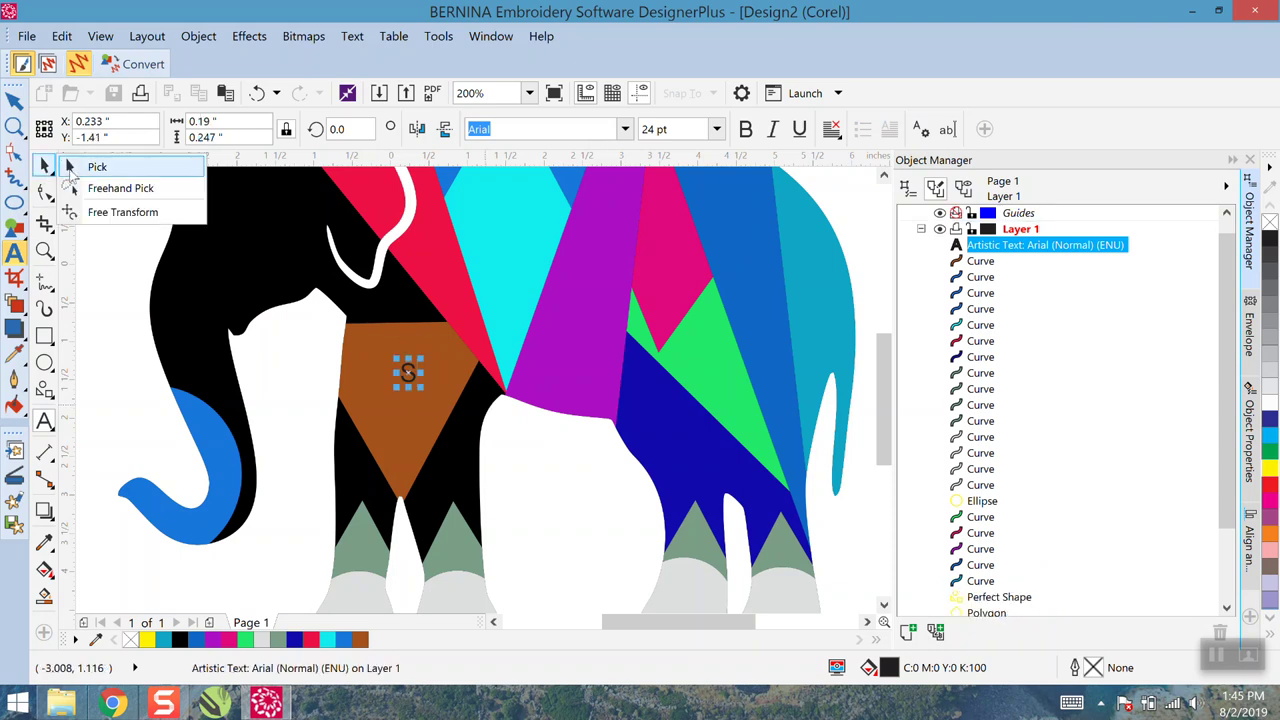
click(70, 172)
drag(421, 387, 465, 477)
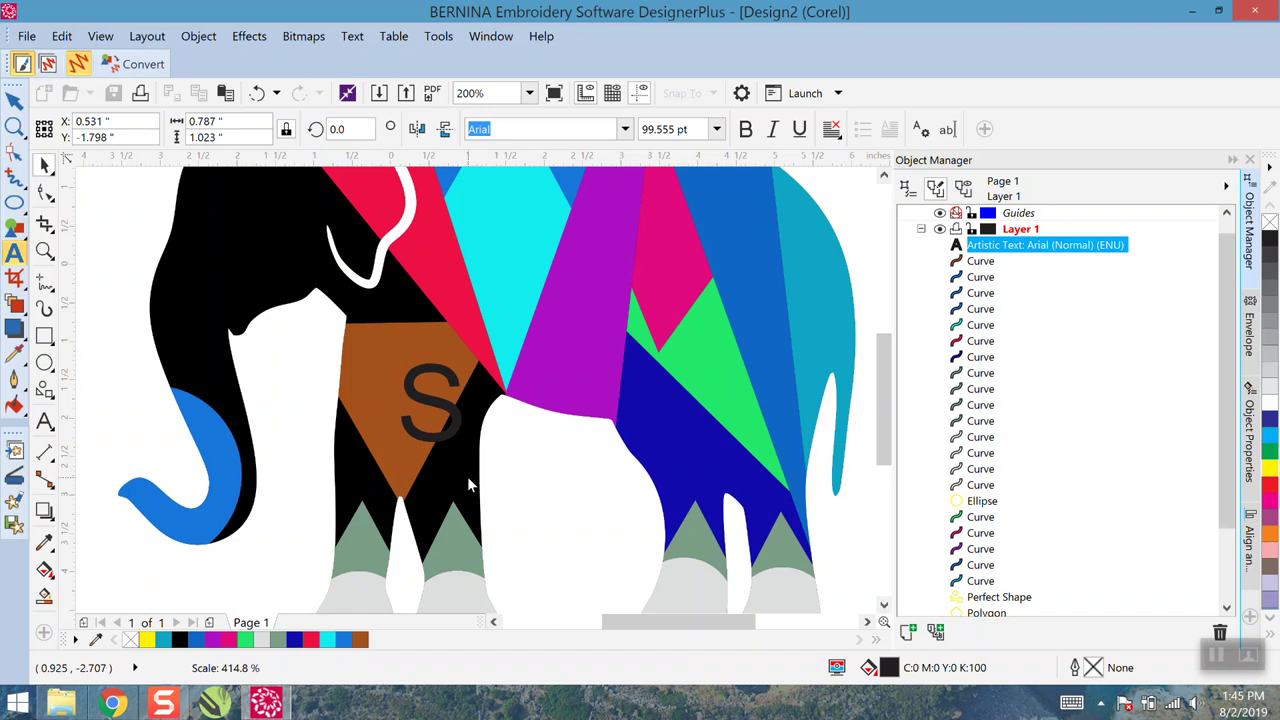
drag(439, 405, 409, 393)
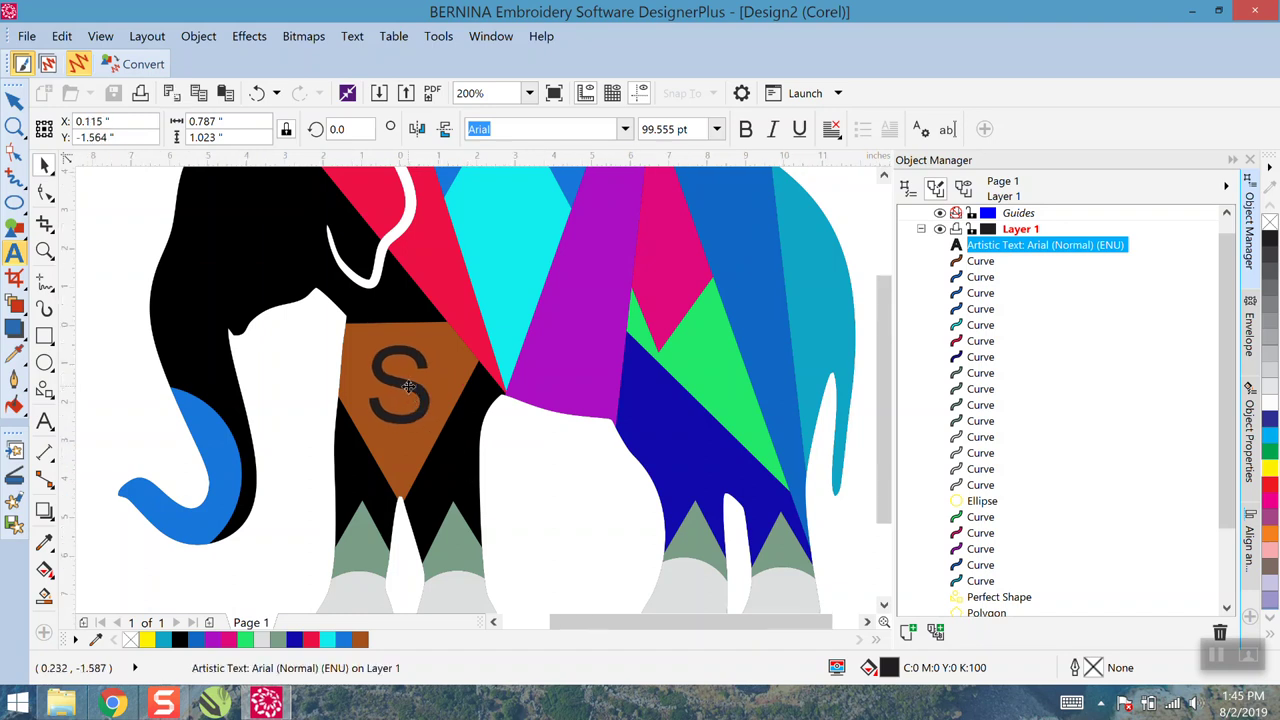
scroll(409, 388, down, 2)
click(732, 331)
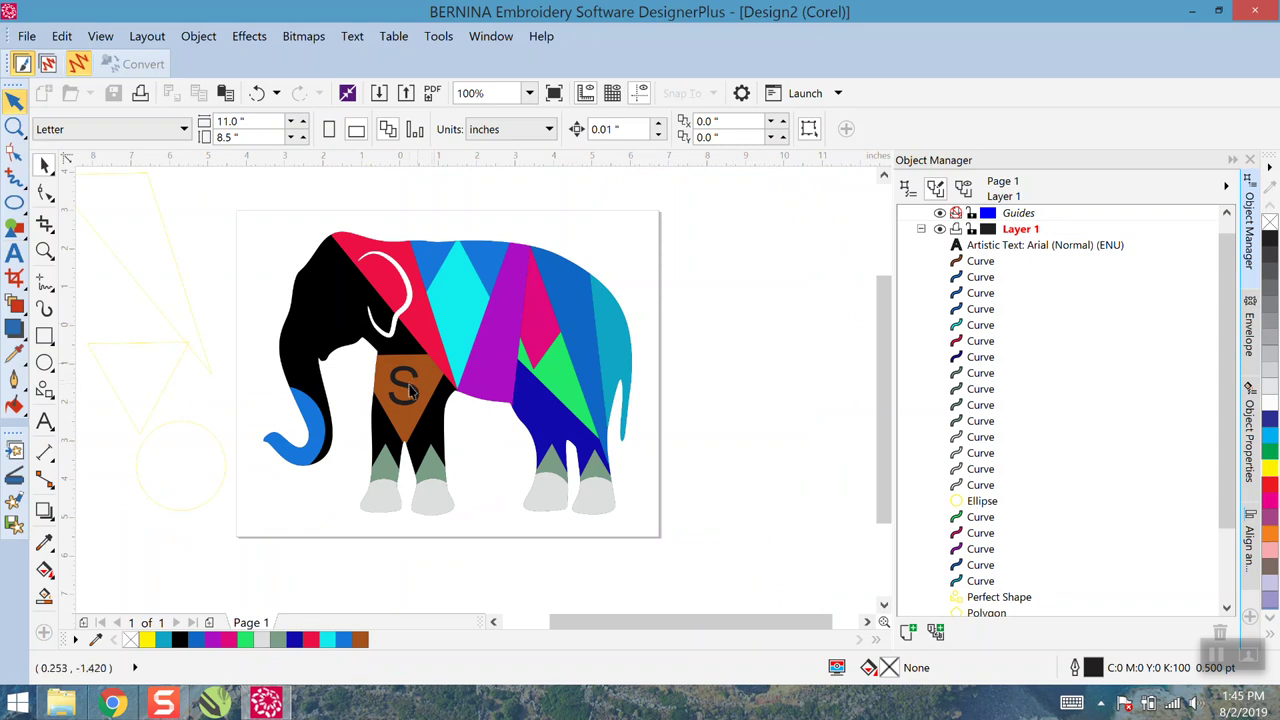
Delete the letter S from the brown panel
click(409, 391)
key(Delete)
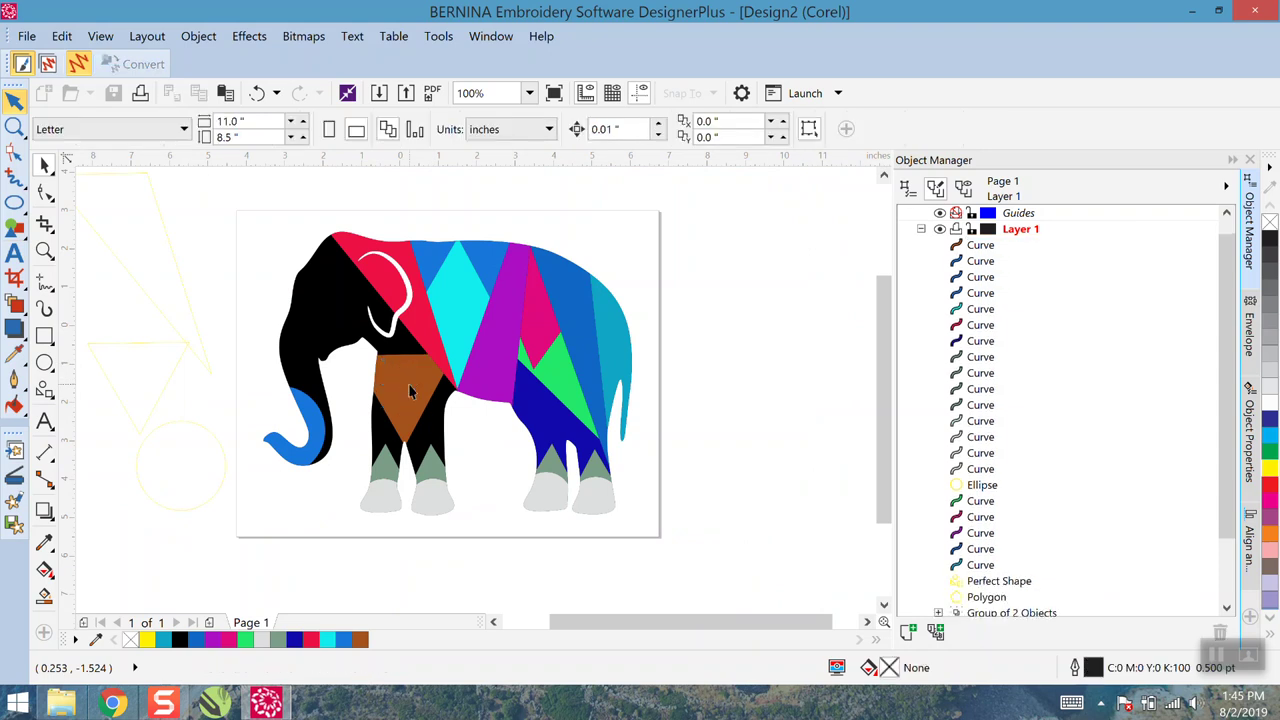
Smart-fill the remaining black areas of both front legs with purple #680B96
scroll(421, 460, up, 1)
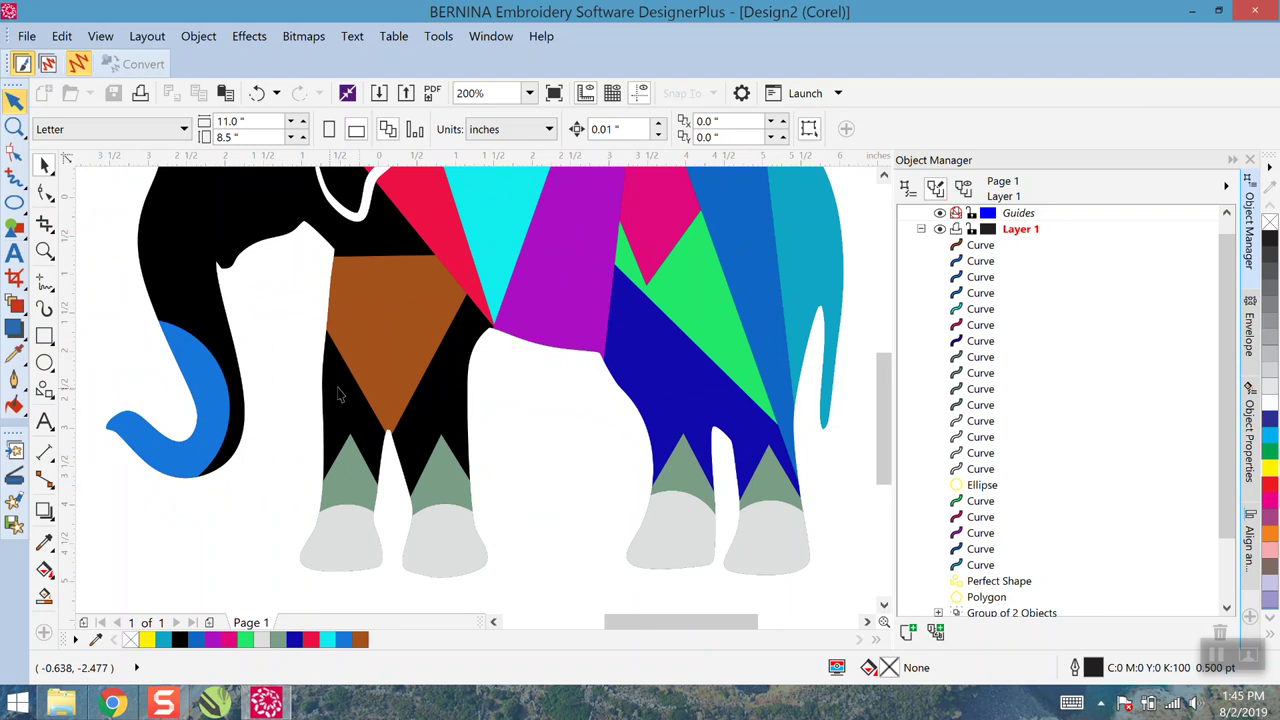
click(44, 597)
click(246, 130)
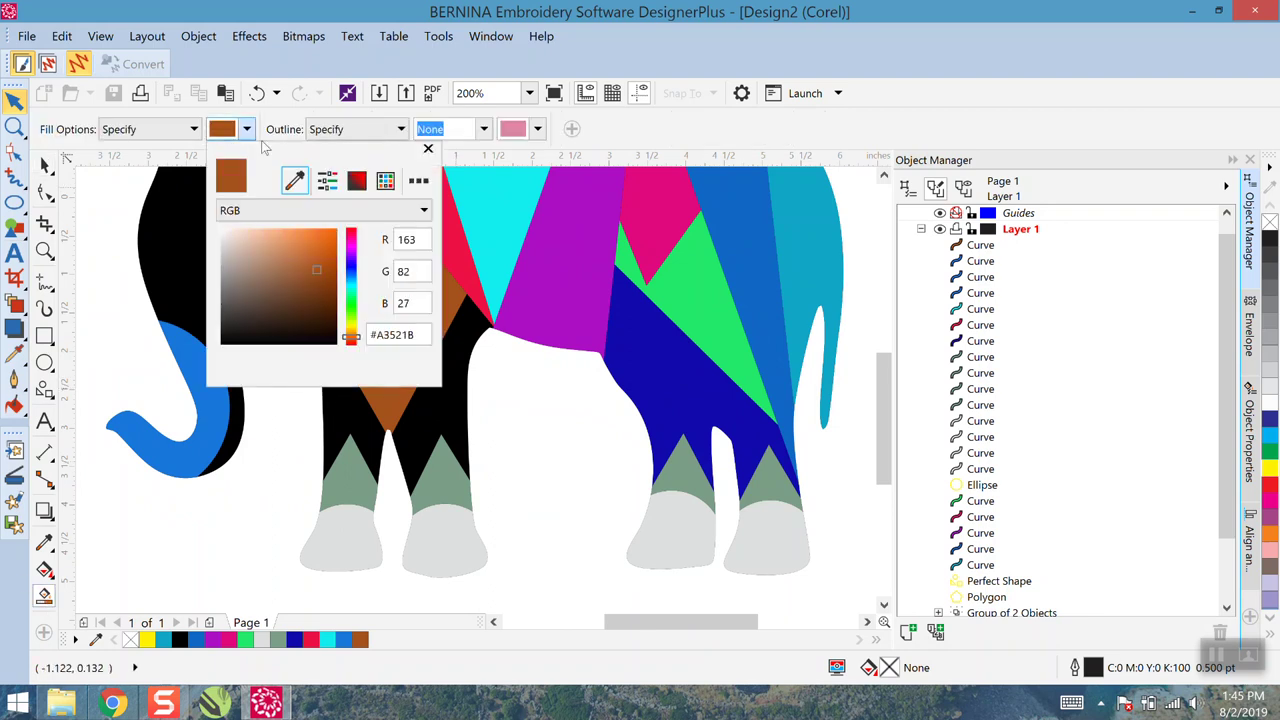
drag(351, 265, 350, 258)
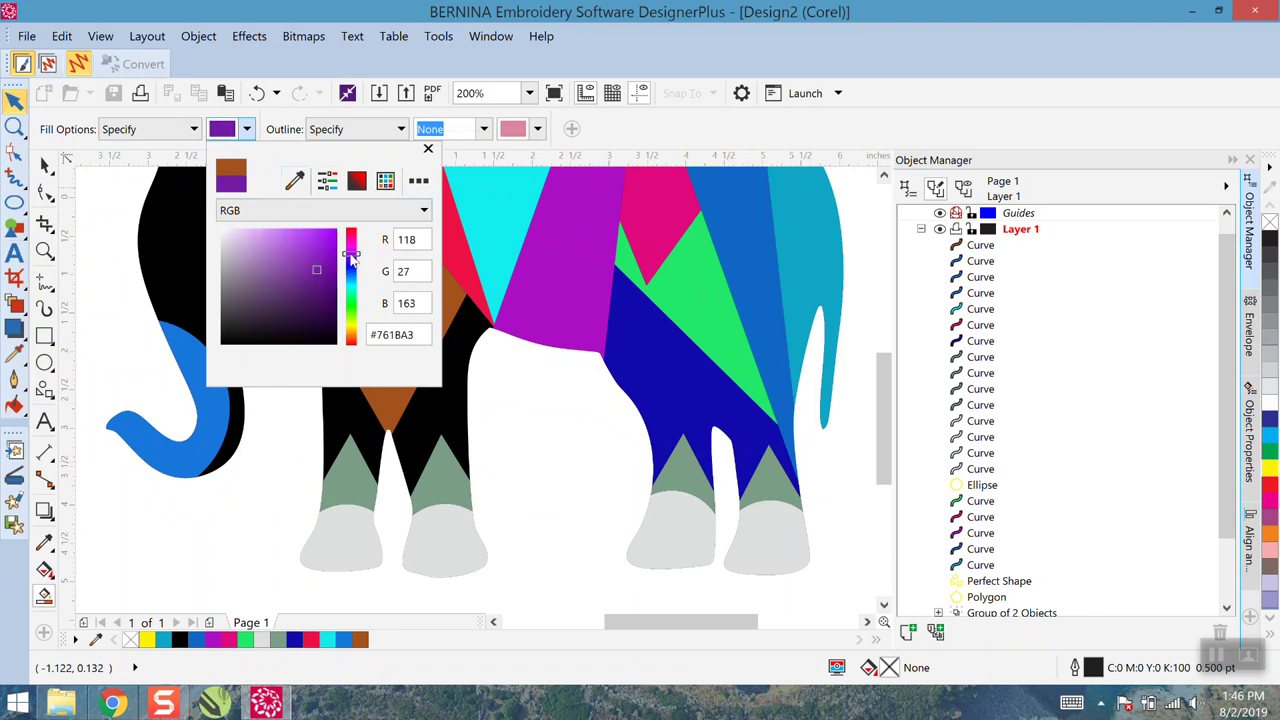
click(334, 284)
click(369, 442)
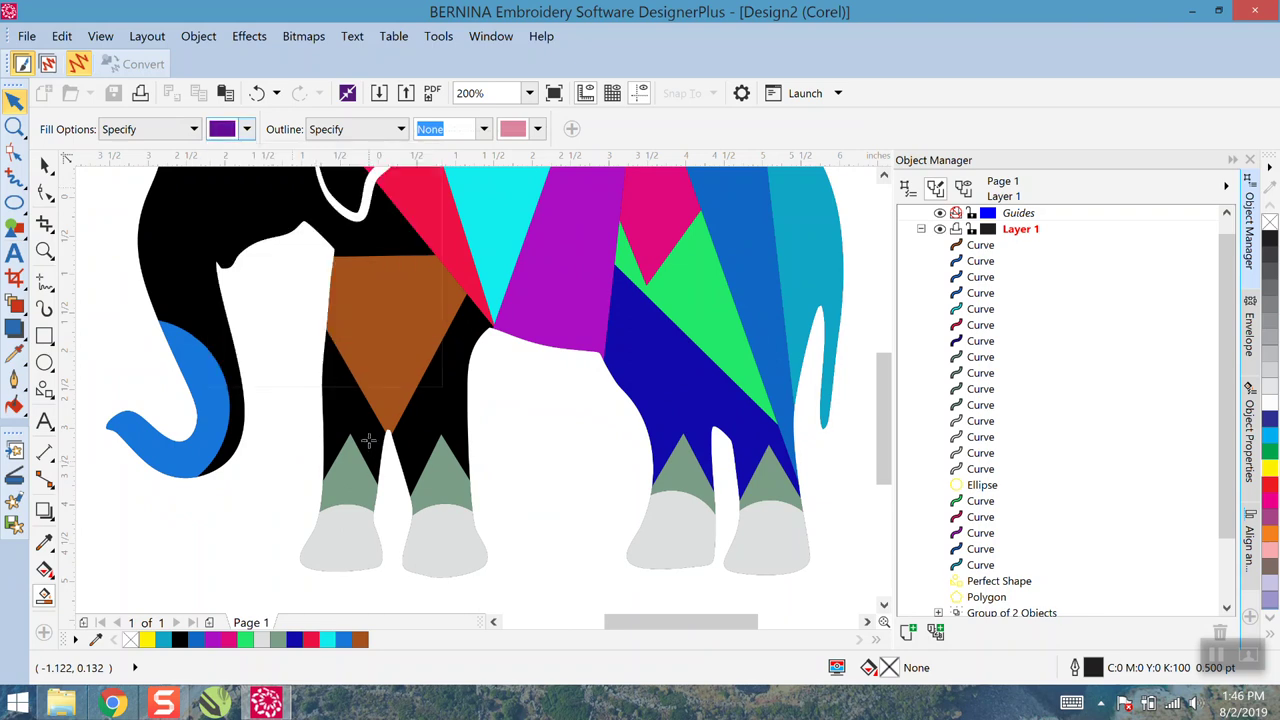
click(369, 440)
click(418, 425)
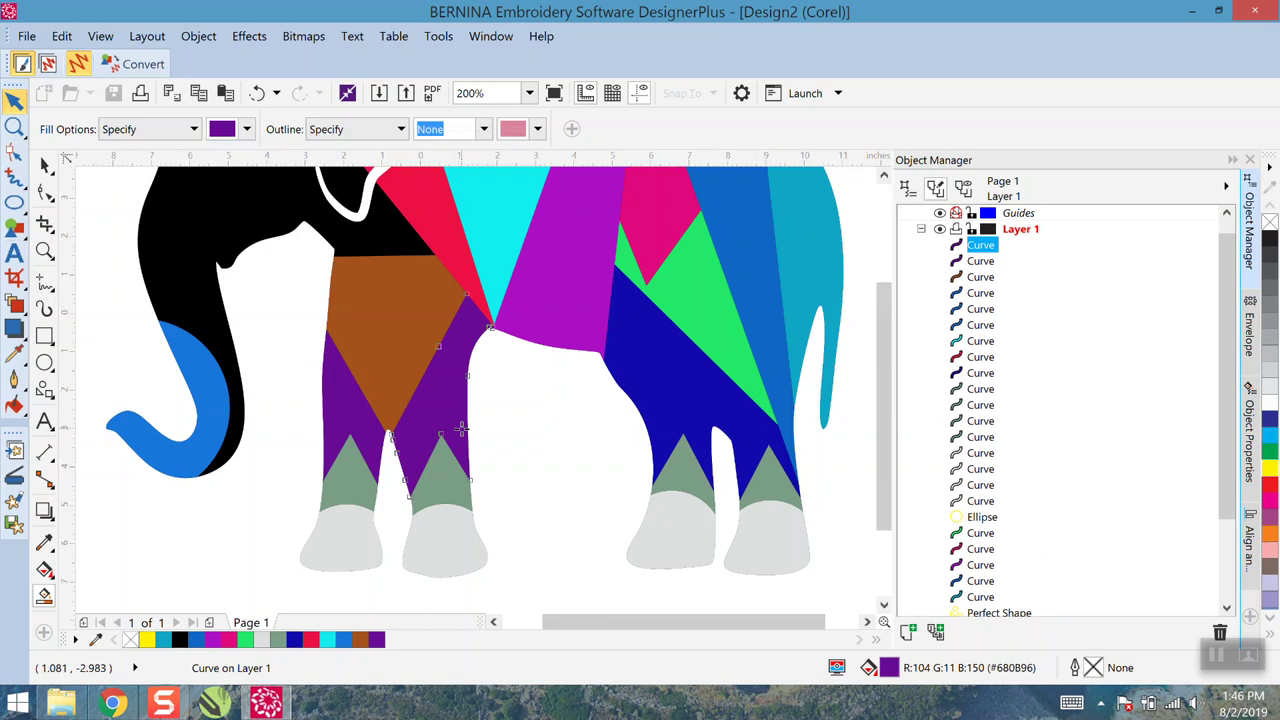
scroll(458, 428, down, 2)
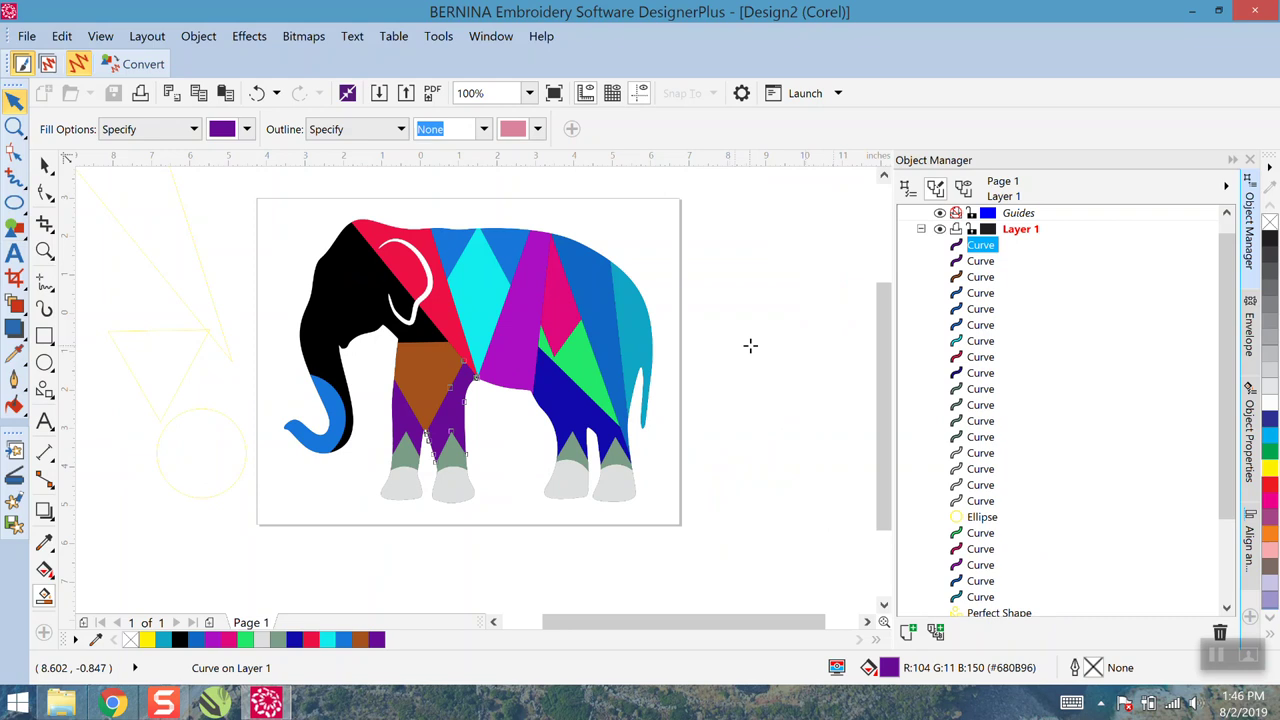
scroll(344, 371, down, 1)
scroll(342, 326, up, 1)
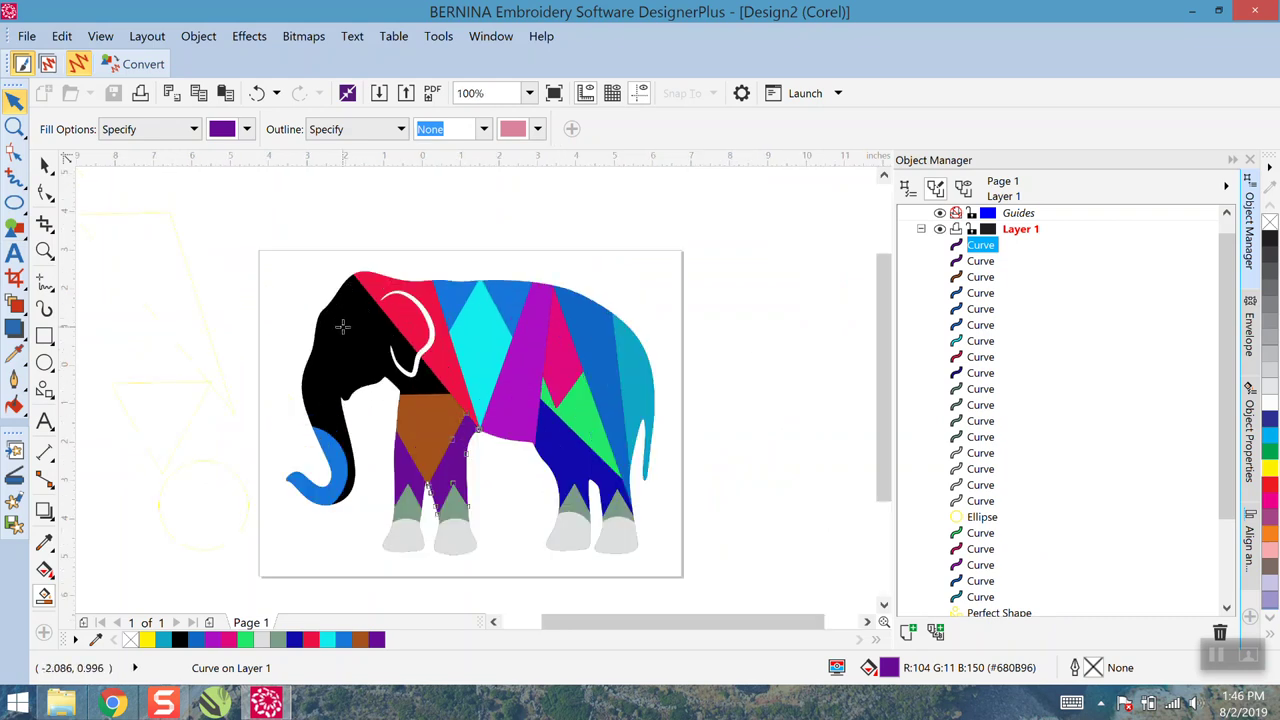
key(ctrl+v)
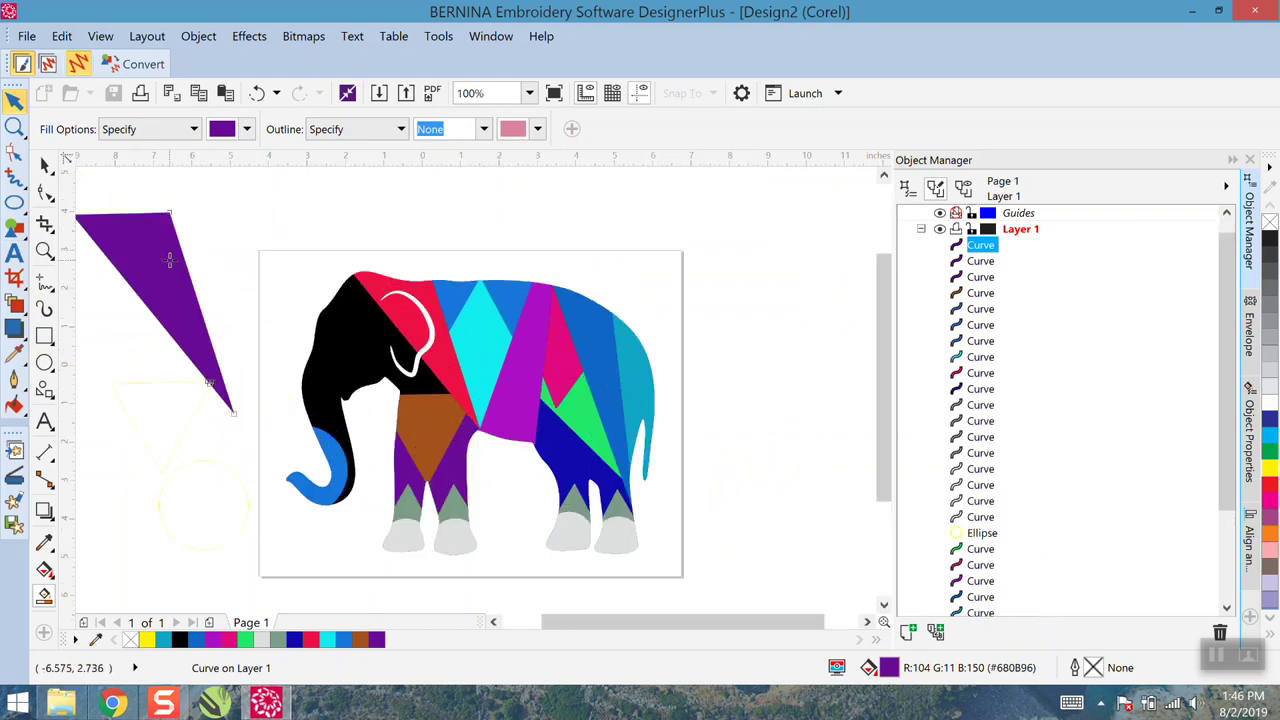
click(255, 94)
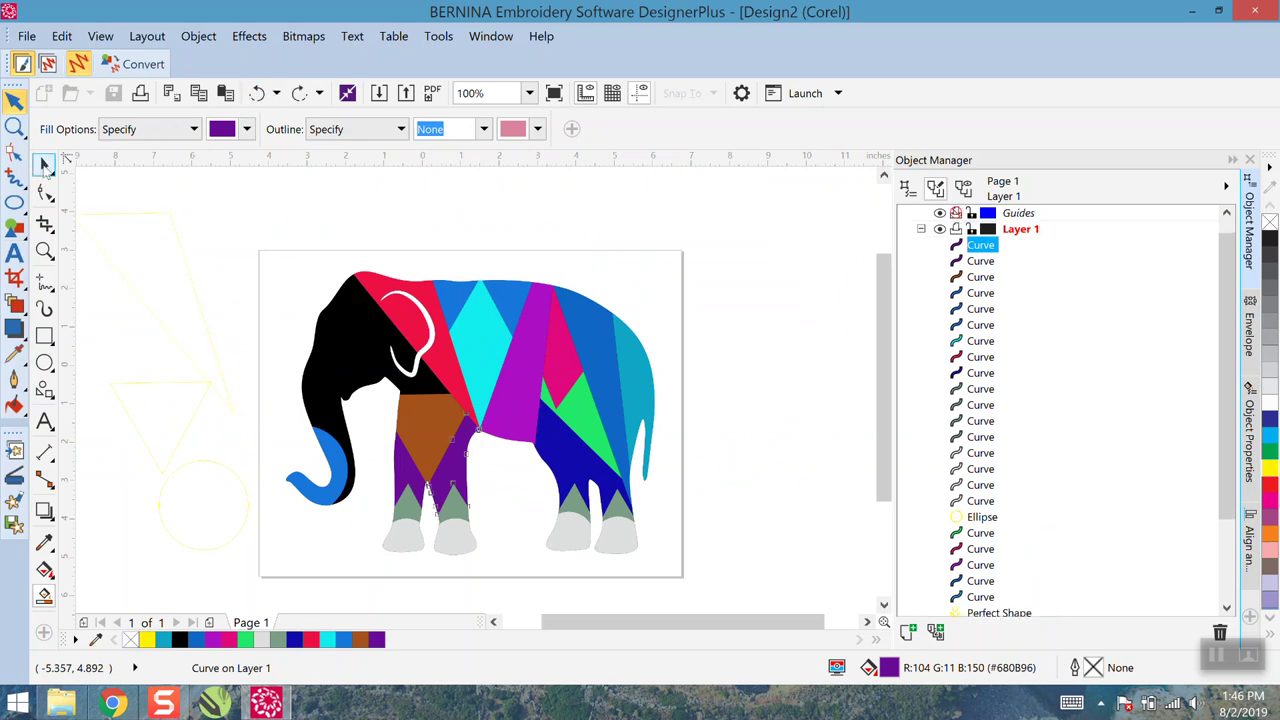
Move the large four-sided yellow guide shape over the elephant's head, near X -2.506", Y 0.656"
click(44, 164)
click(131, 224)
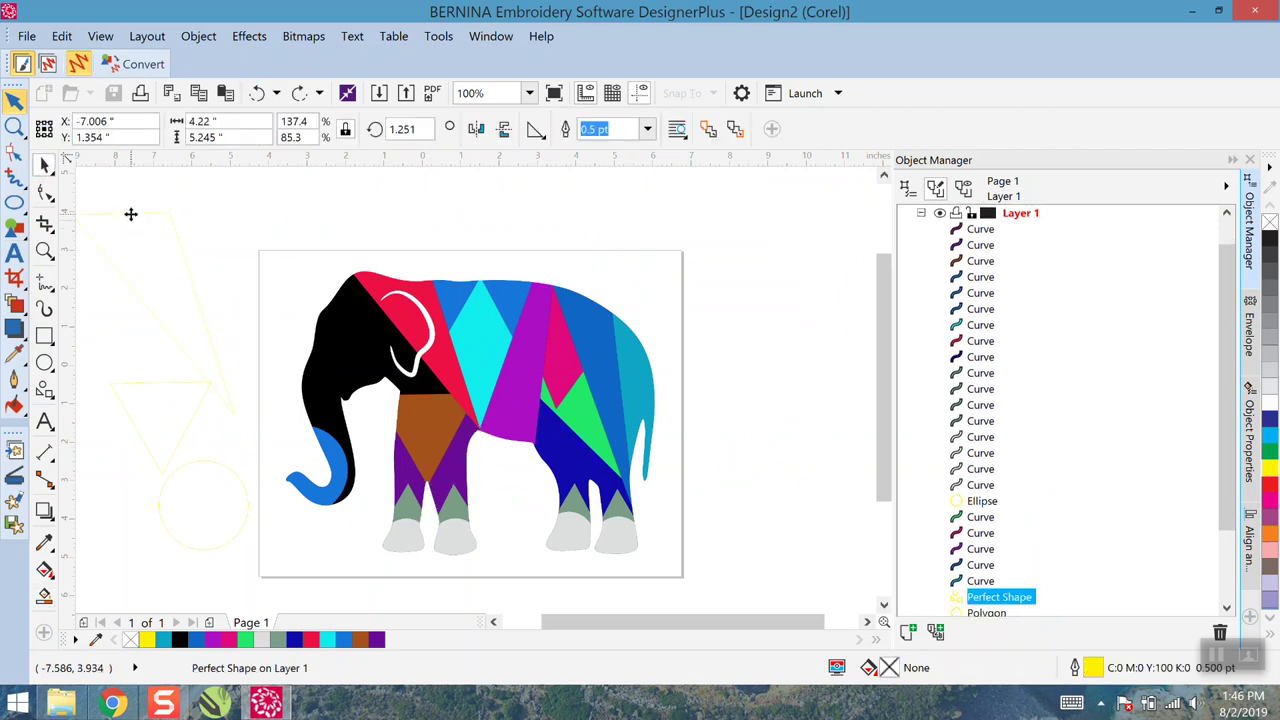
drag(126, 214, 304, 251)
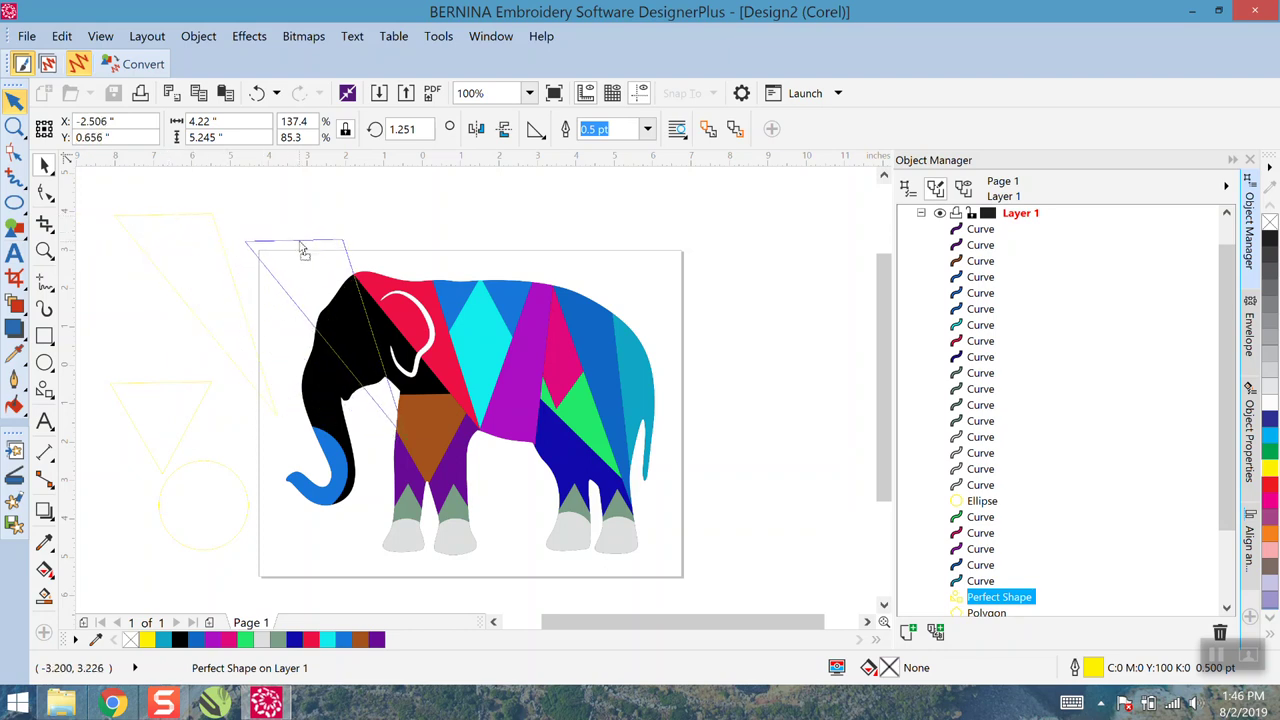
drag(304, 251, 297, 240)
Mirror the large yellow guide shape vertically and rotate it to about 331.1 degrees
scroll(297, 240, up, 1)
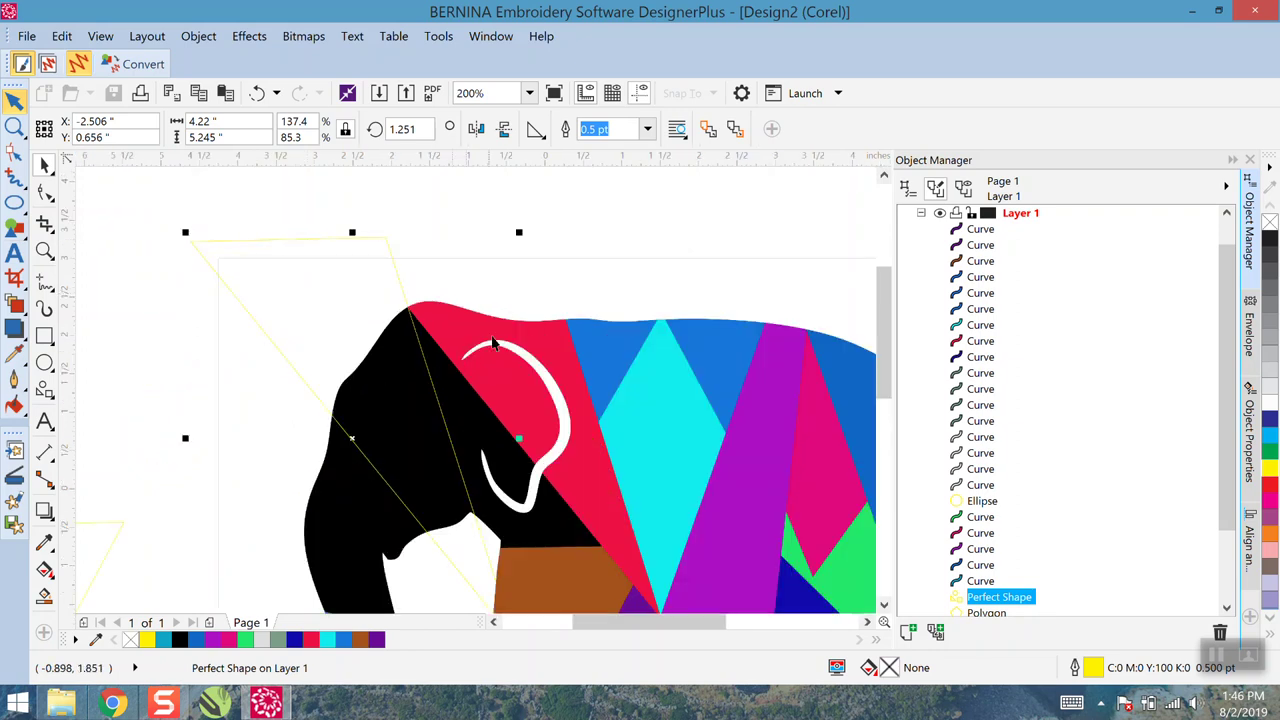
click(503, 128)
scroll(521, 291, down, 1)
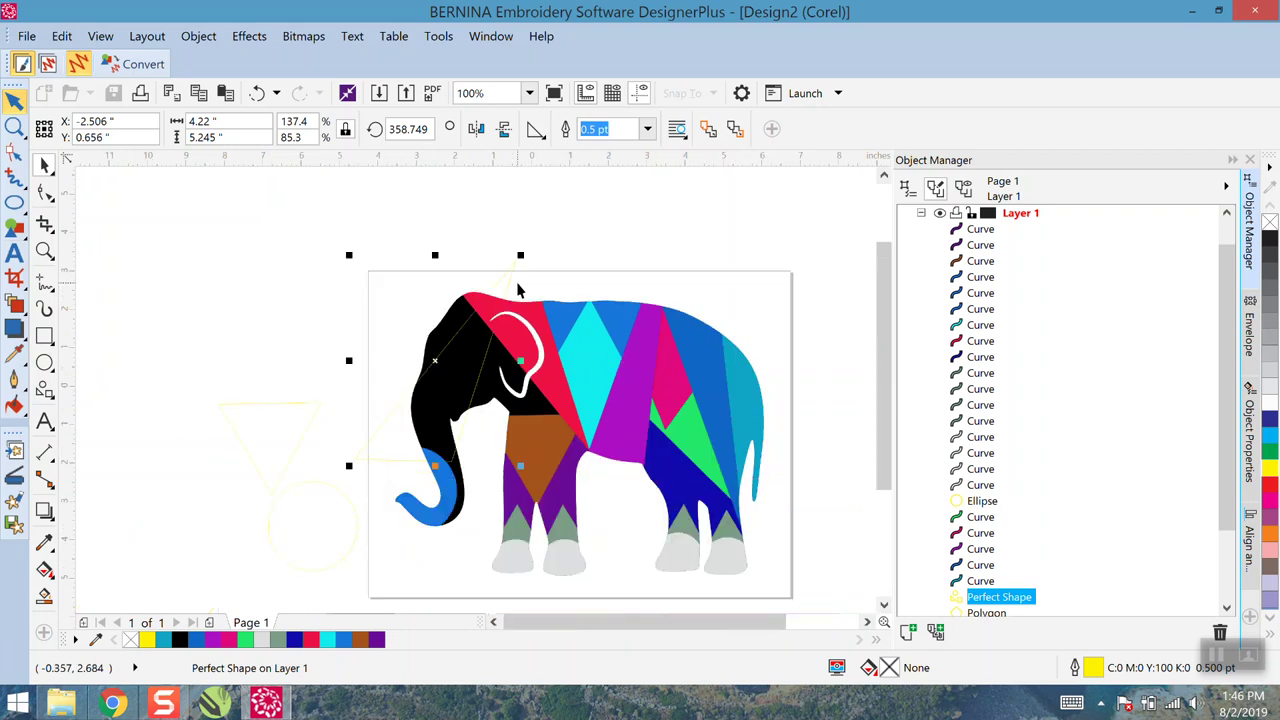
click(452, 460)
drag(521, 469, 468, 488)
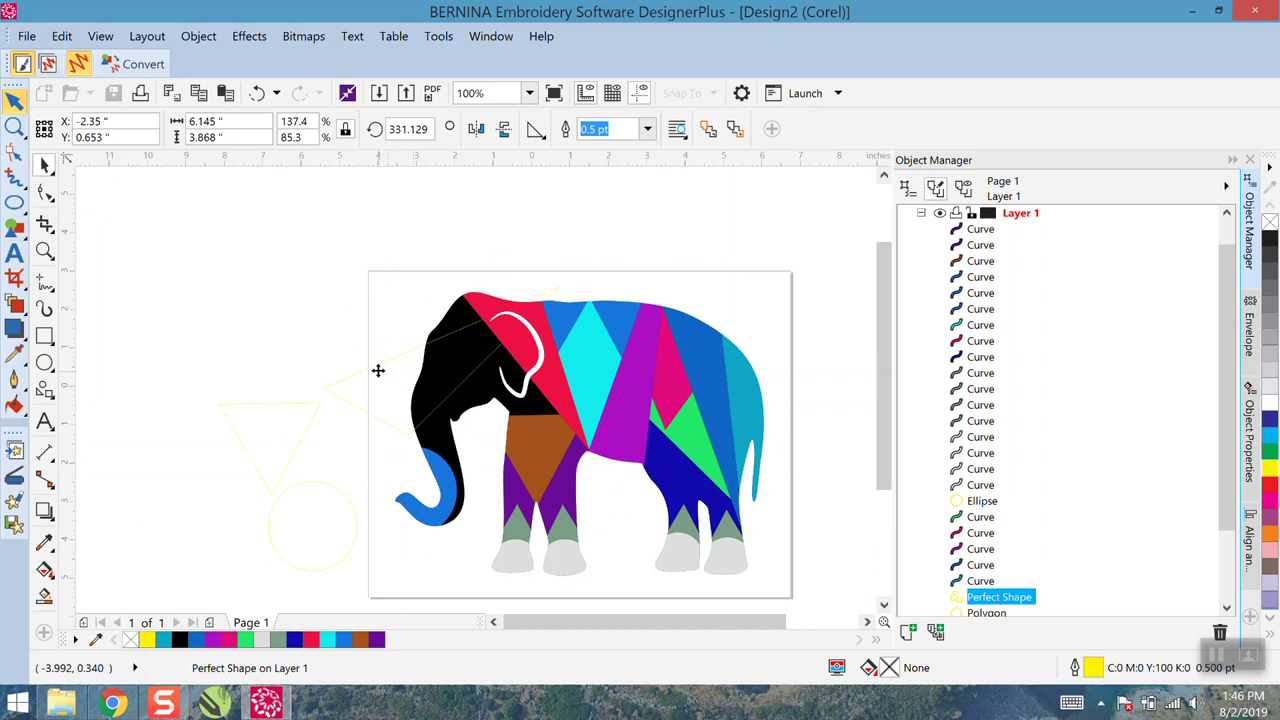
Position the rotated guide shape across the forehead, near X -1.787", Y 1.835"
drag(377, 360, 464, 418)
scroll(573, 465, up, 2)
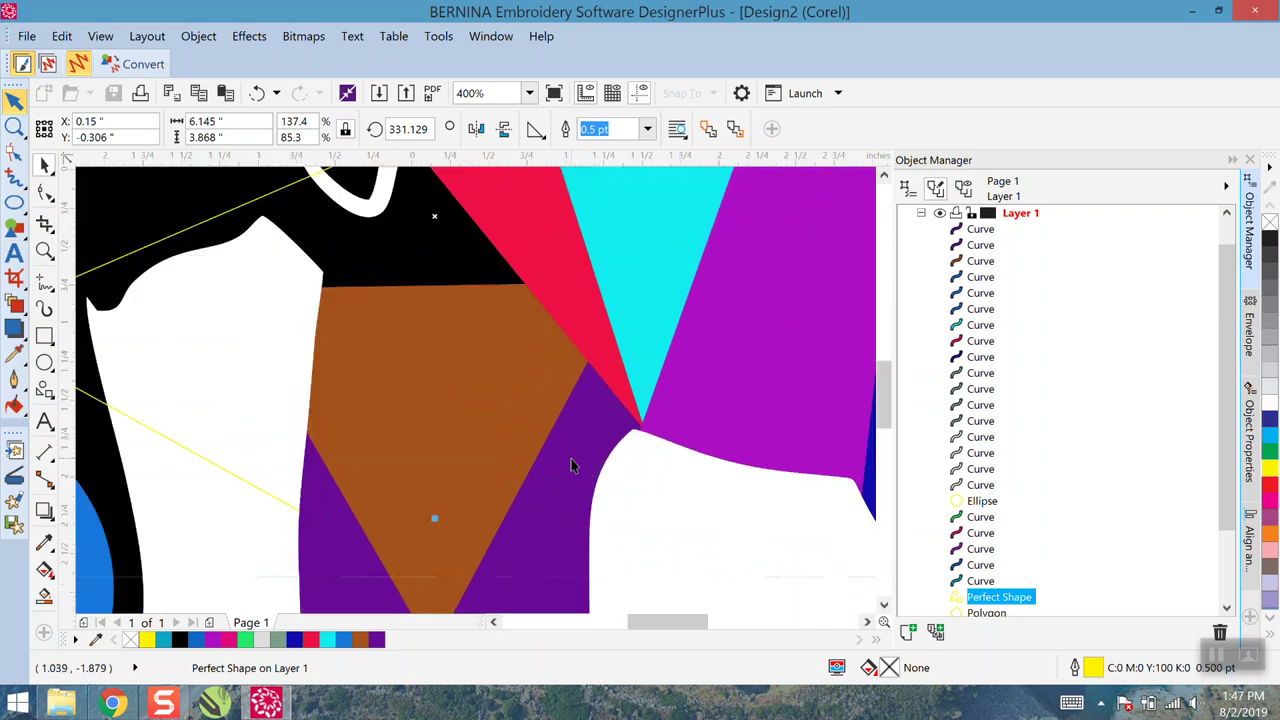
scroll(571, 460, down, 1)
drag(363, 443, 337, 328)
scroll(205, 350, down, 1)
scroll(305, 340, up, 2)
scroll(360, 380, down, 2)
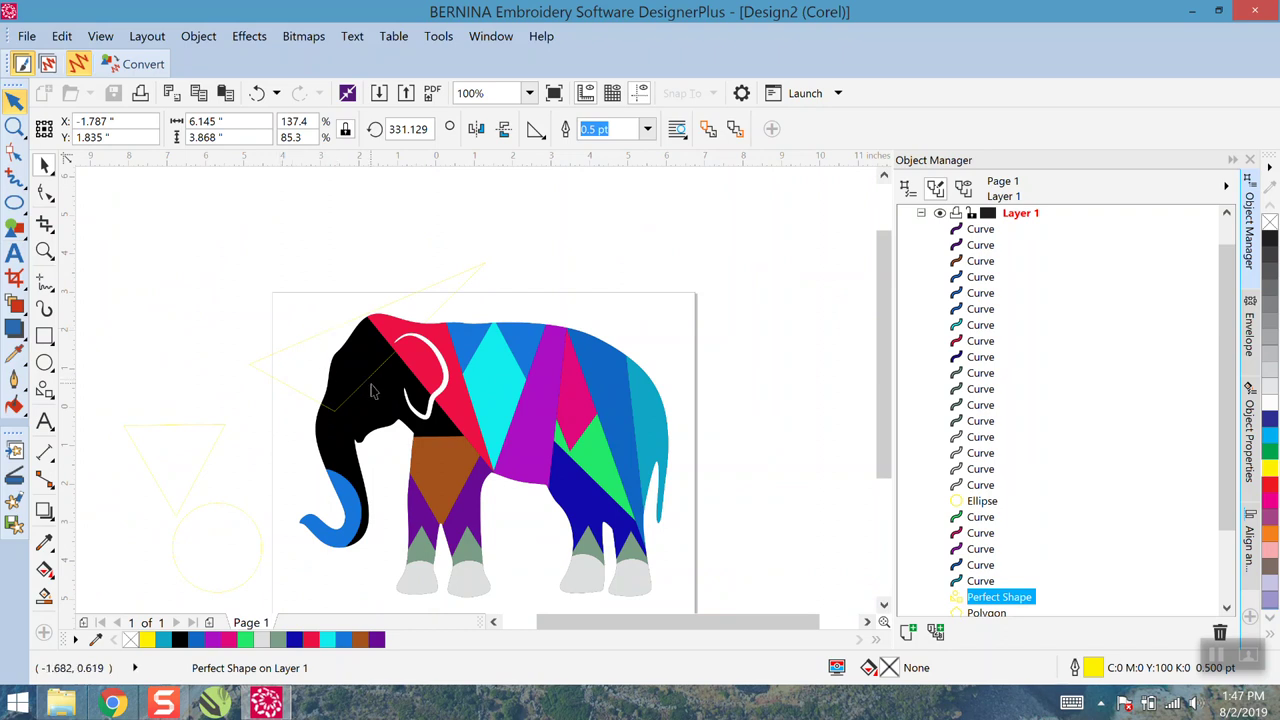
Smart-fill only the forehead area enclosed by the guide shape with purple #680B96
click(44, 596)
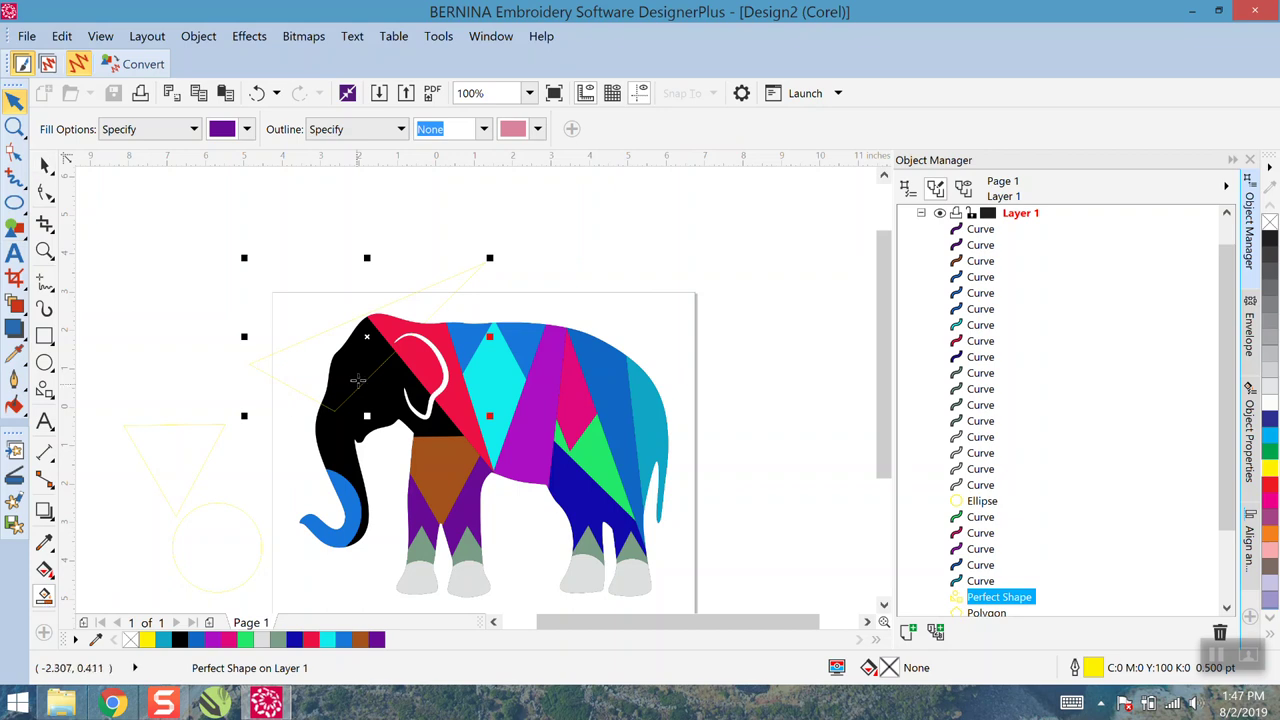
click(351, 390)
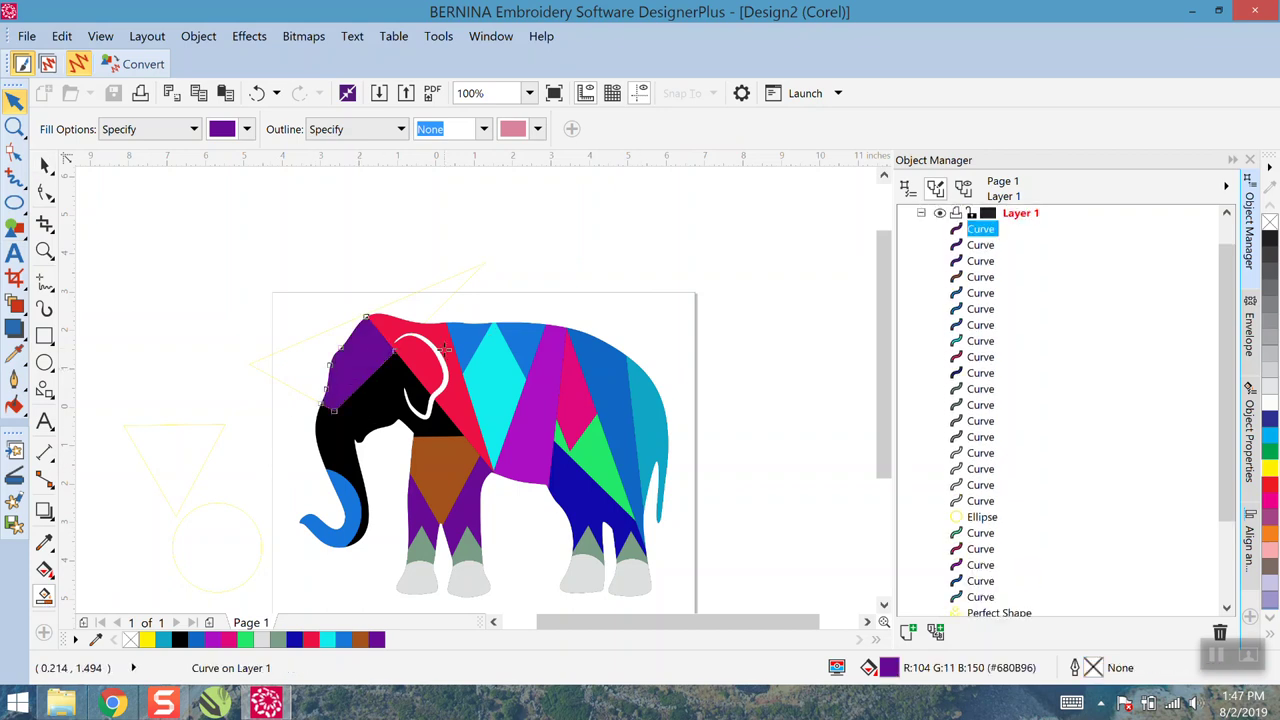
click(339, 320)
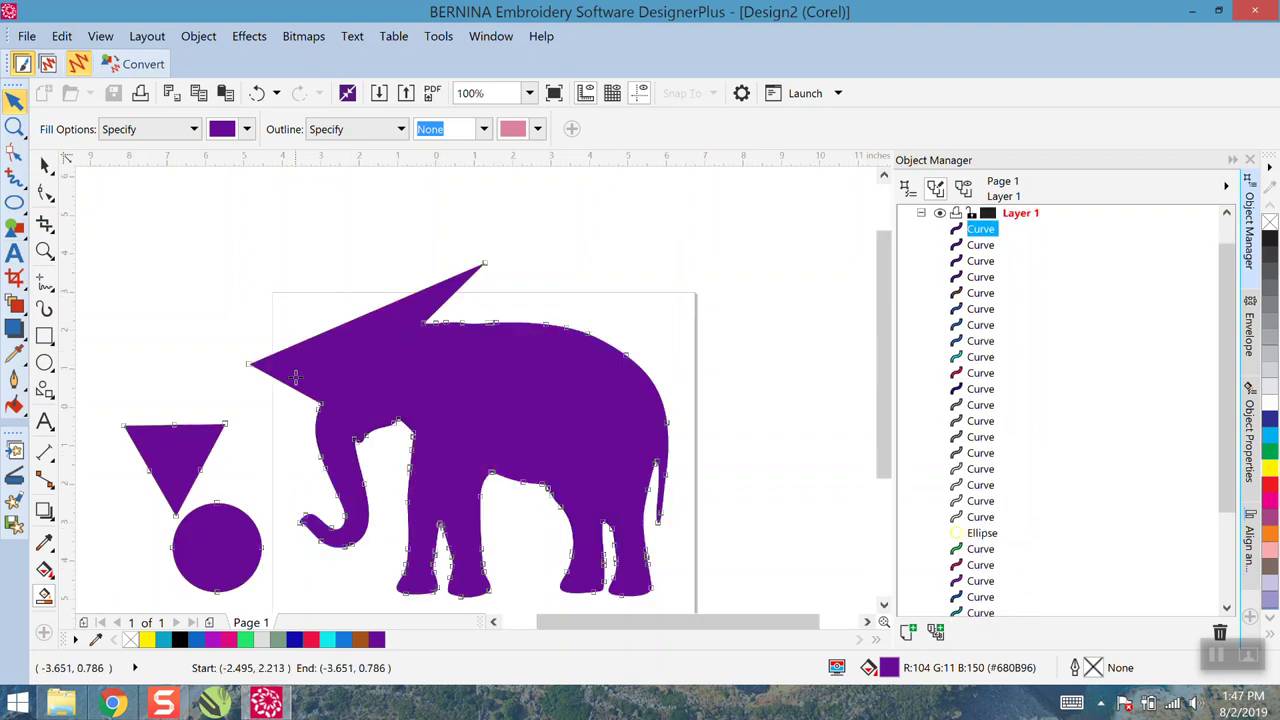
click(258, 93)
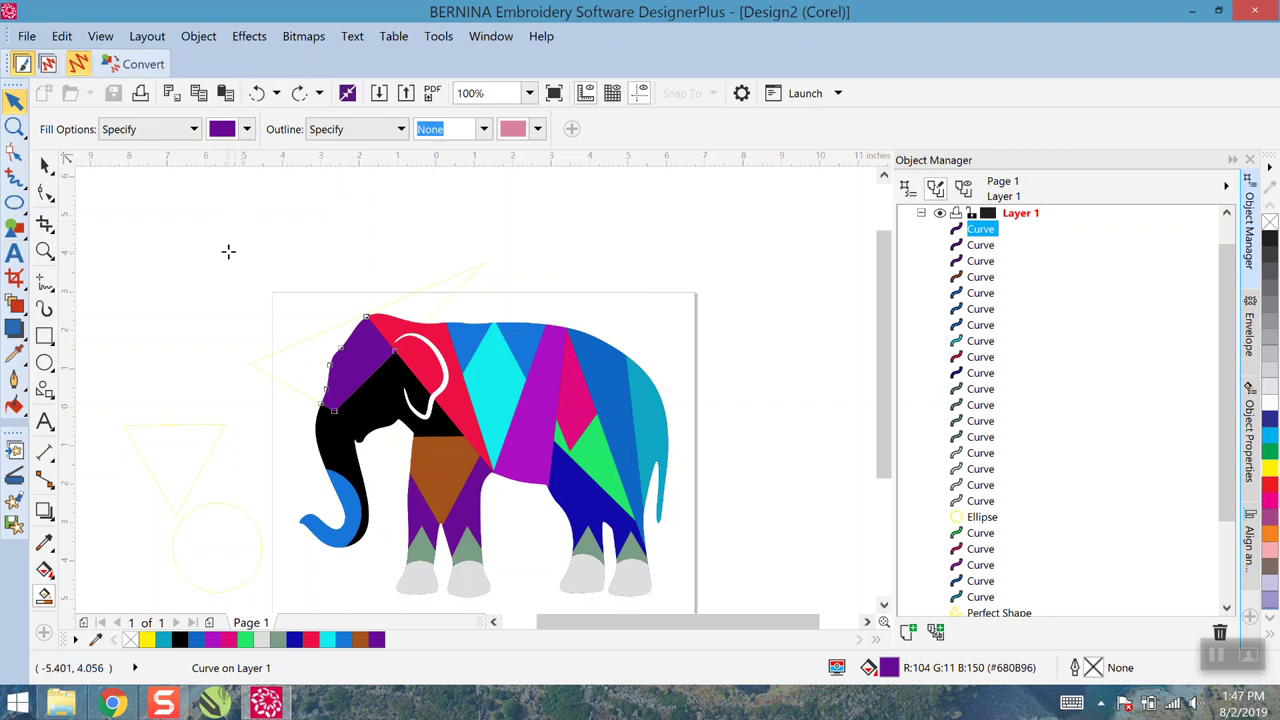
Move the large guide shape off the elephant's head to the blank area near X -5.058", Y 2.616"
click(52, 172)
click(72, 167)
click(266, 390)
scroll(312, 338, down, 2)
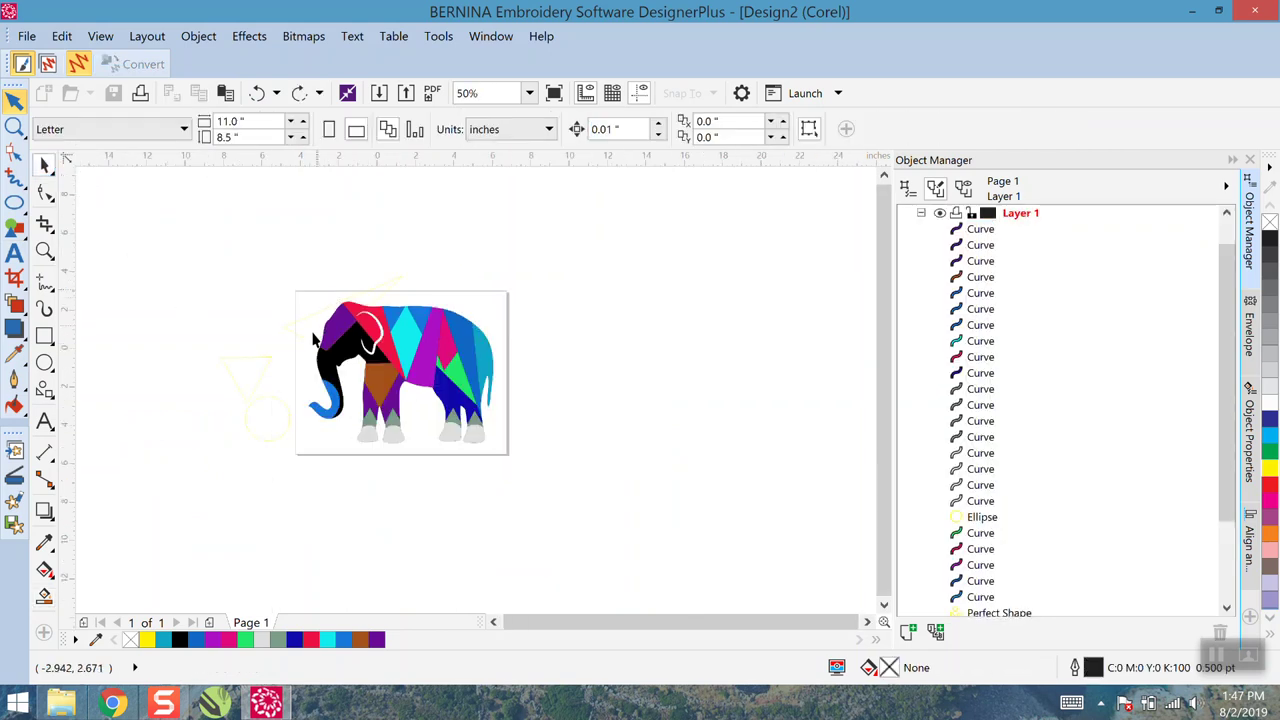
scroll(310, 345, up, 2)
click(309, 300)
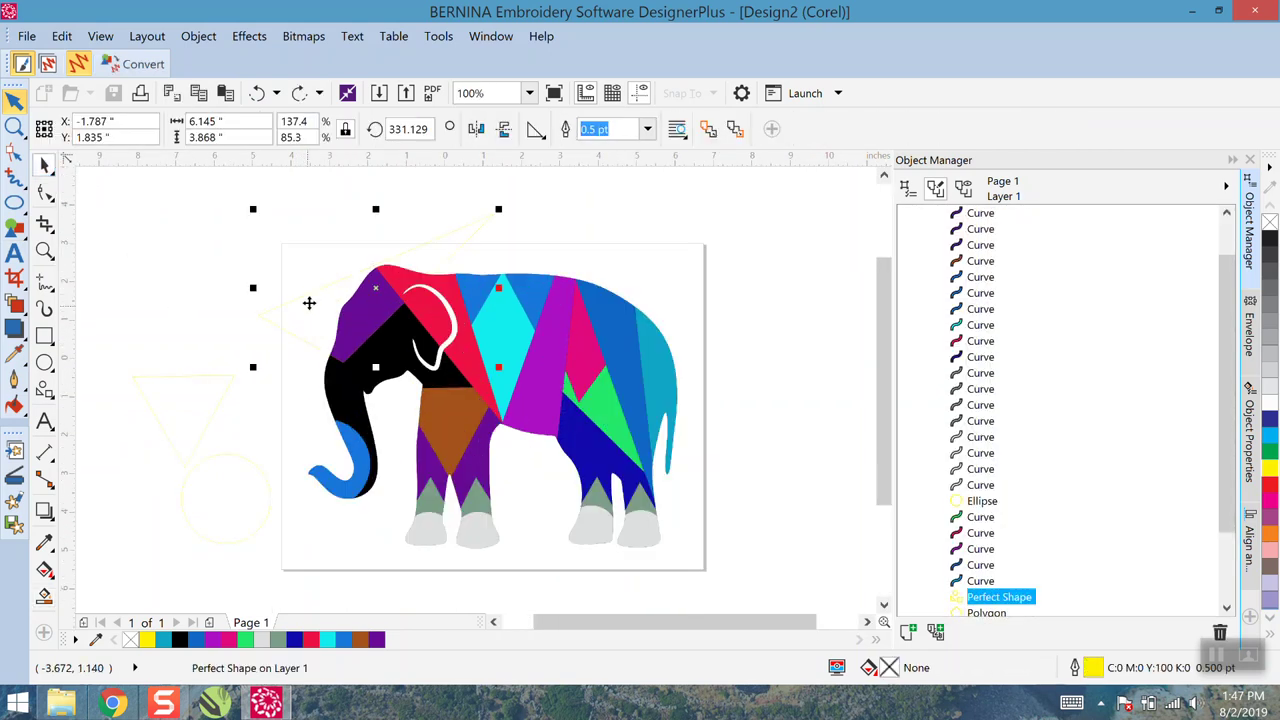
drag(311, 299, 186, 273)
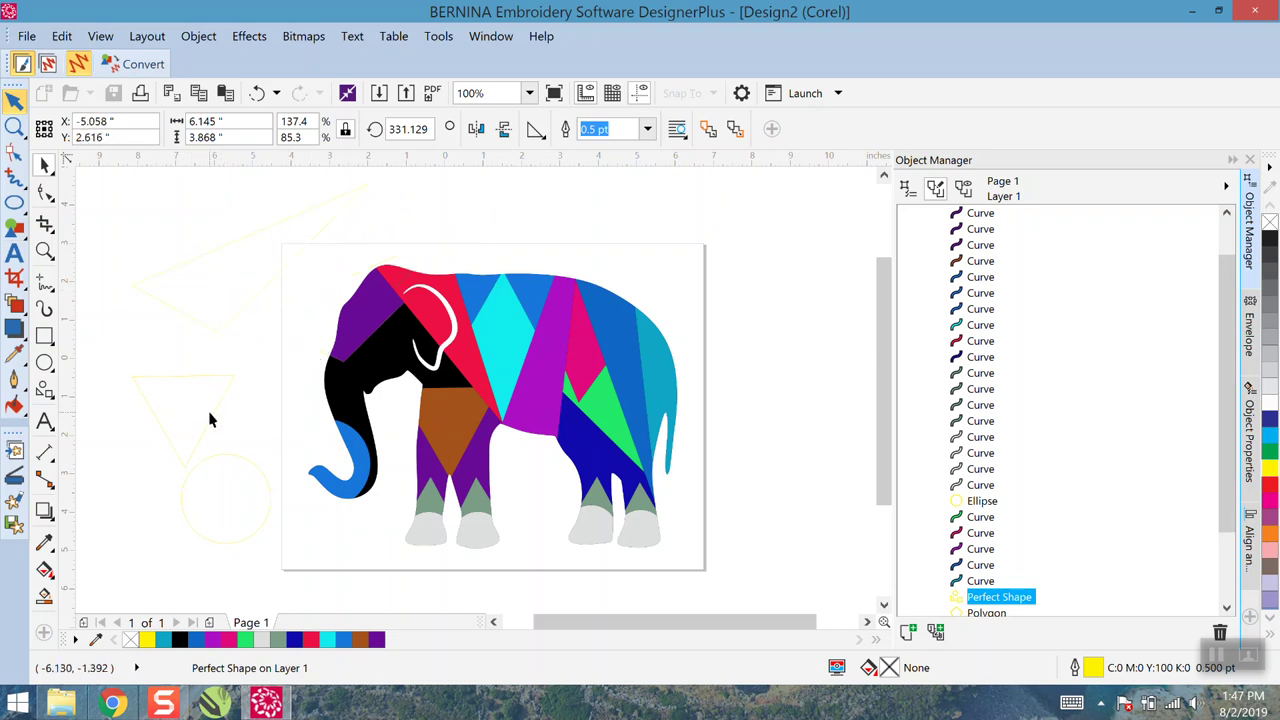
Move the yellow circle over the cheek near X -0.955", Y 0.663" and smart-fill the enclosed black area with green #3AE07C
click(229, 498)
drag(229, 498, 409, 333)
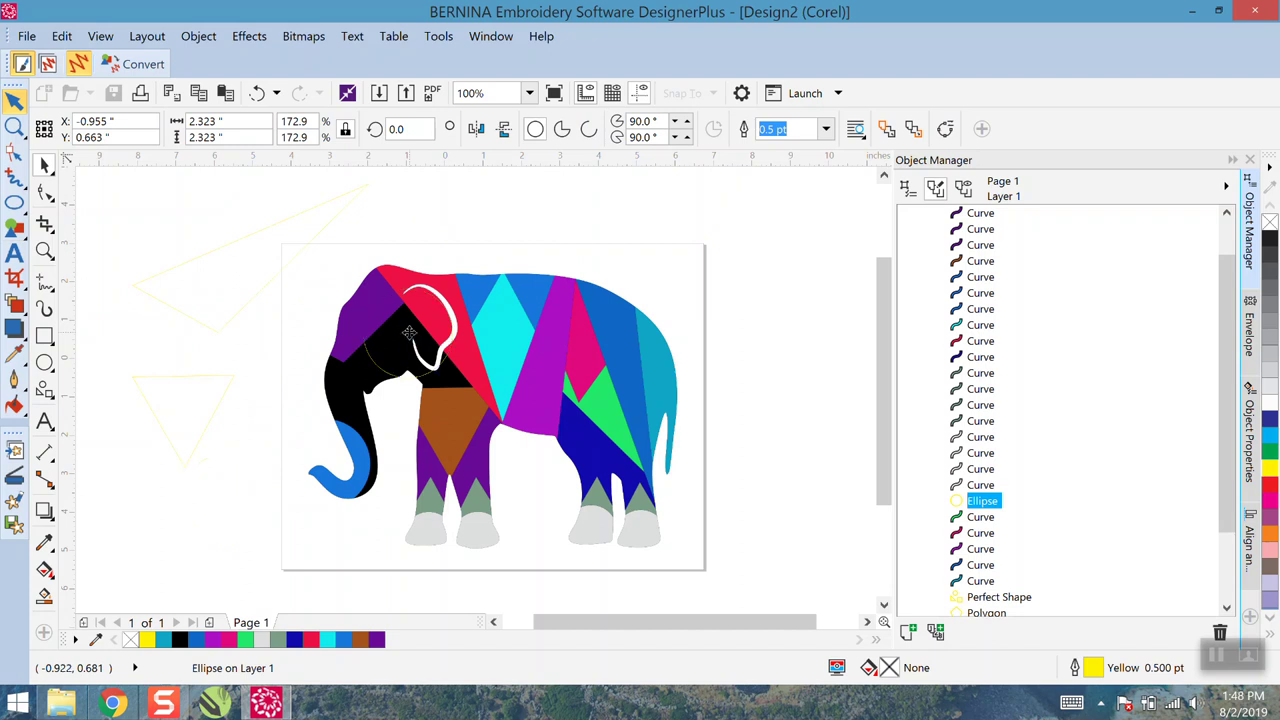
click(44, 597)
click(246, 130)
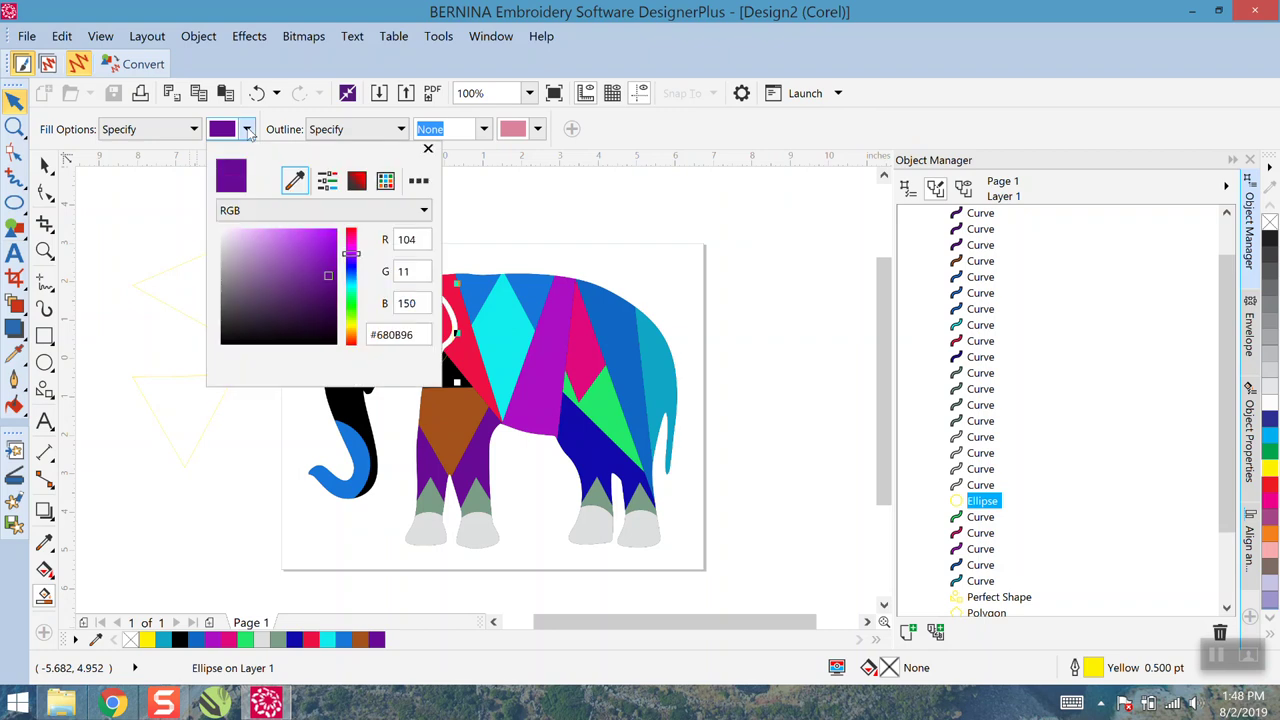
click(348, 252)
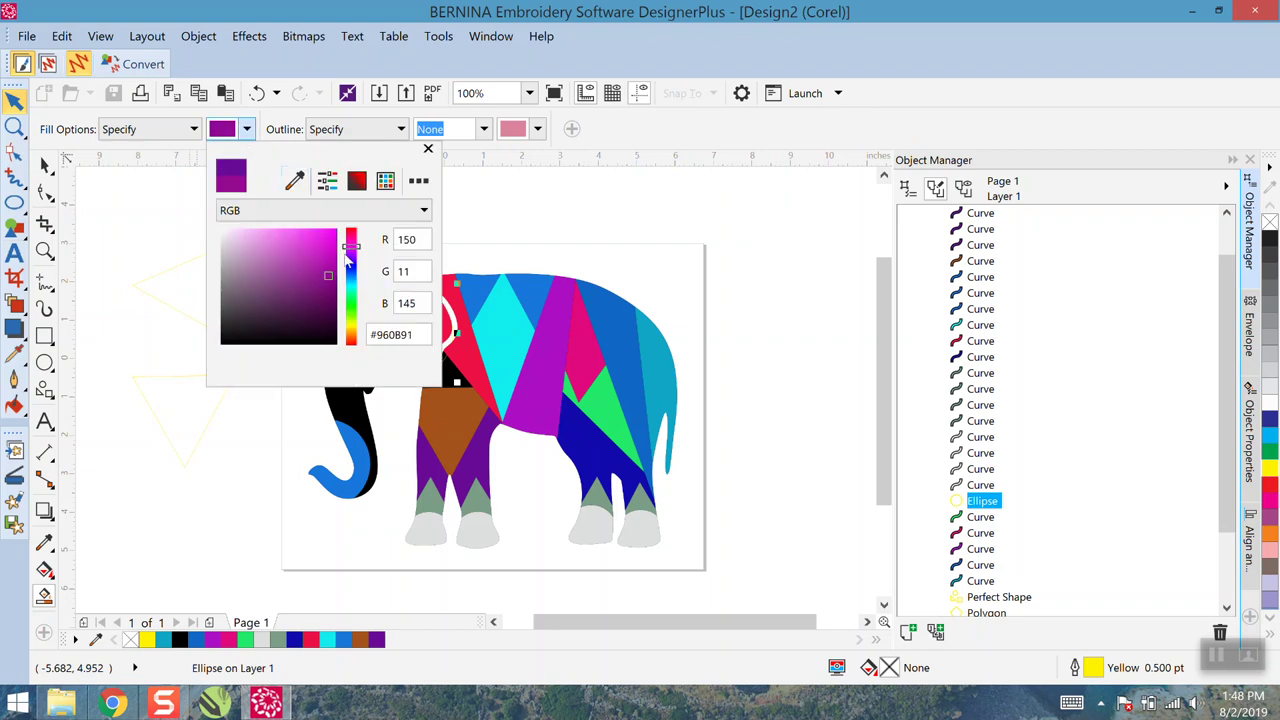
mouse_move(347, 253)
mouse_down()
mouse_move(353, 238)
mouse_move(351, 316)
mouse_move(353, 281)
mouse_move(350, 297)
mouse_up()
click(438, 398)
click(406, 348)
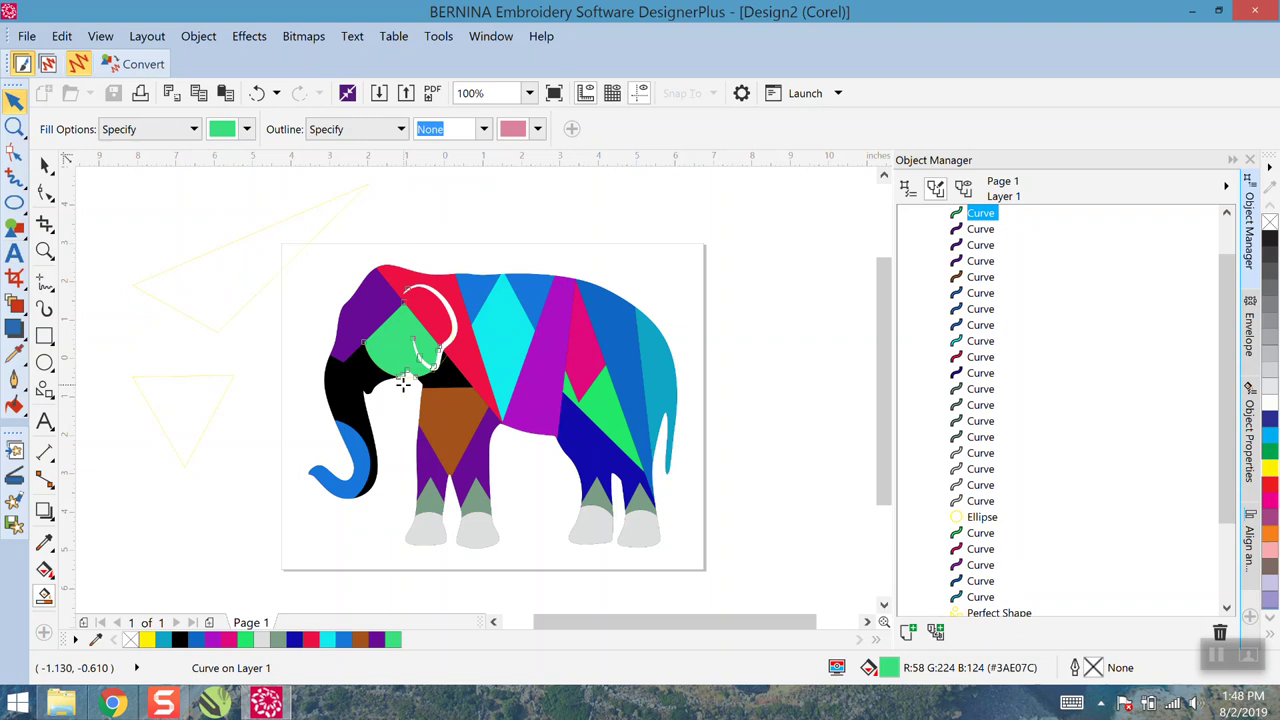
Move the yellow circle off the elephant's cheek to the blank area near X -5.049", Y -0.181"
click(46, 164)
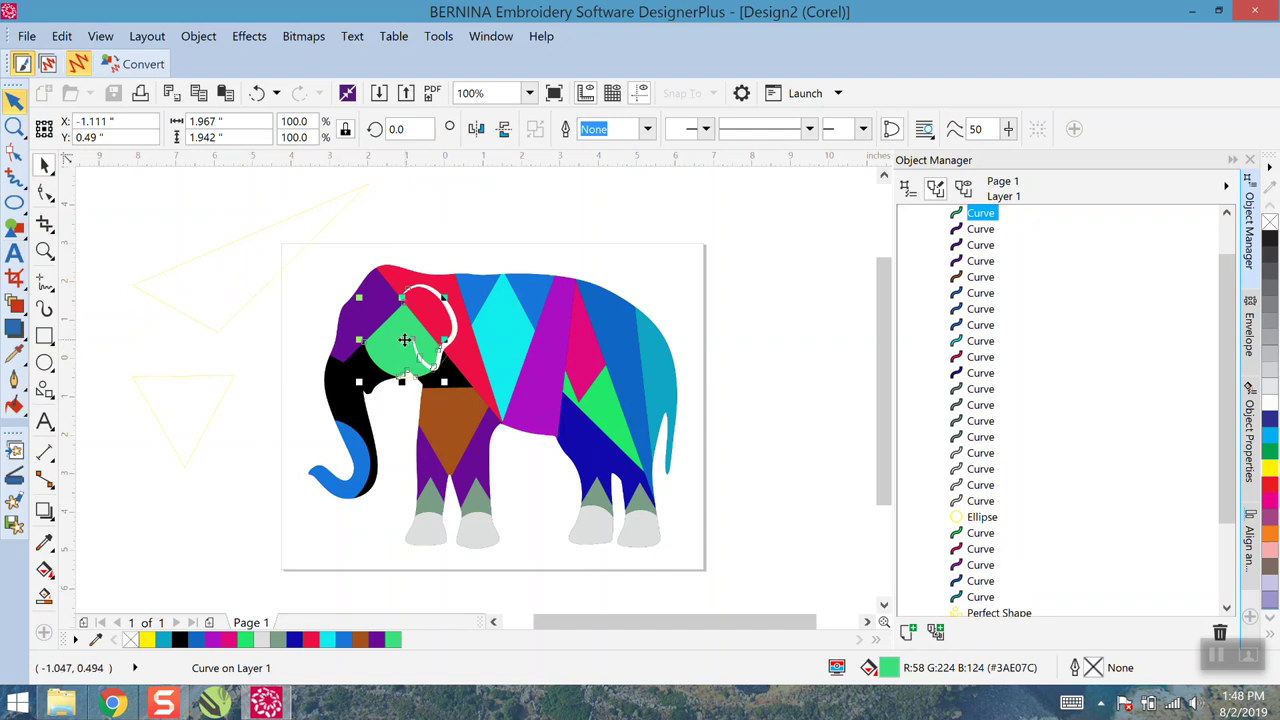
scroll(404, 340, up, 2)
click(525, 248)
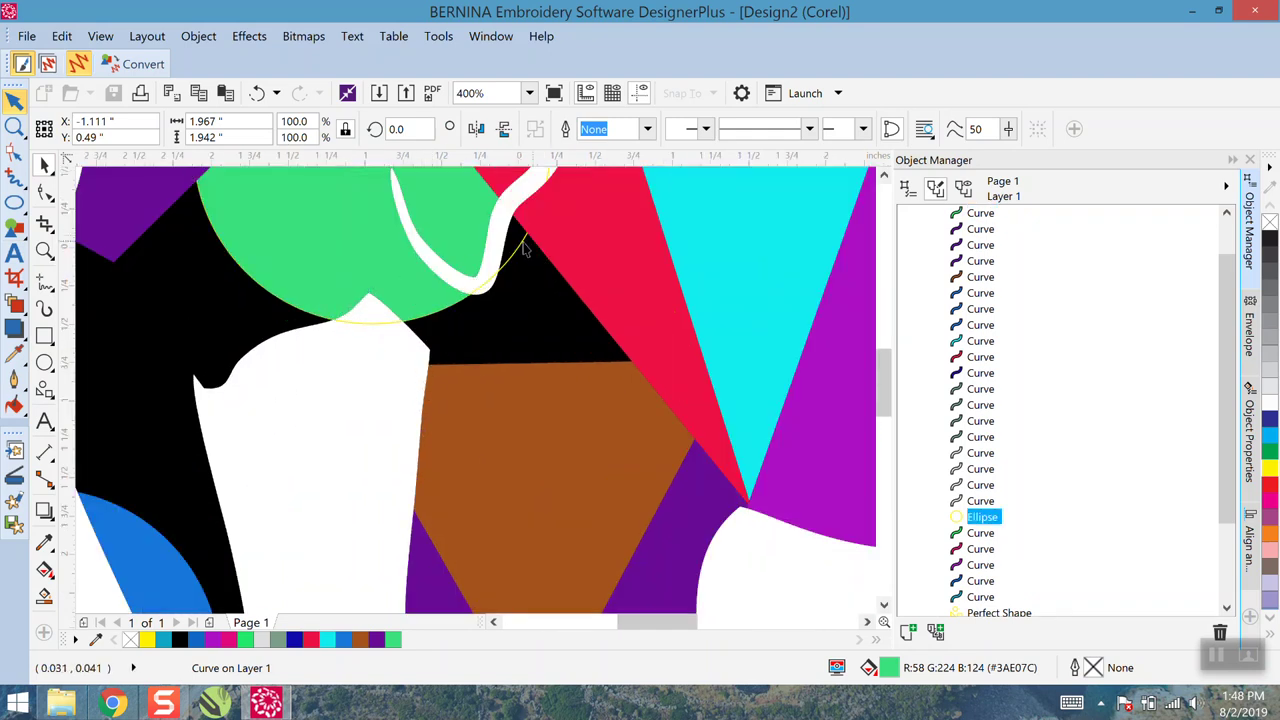
scroll(487, 357, down, 1)
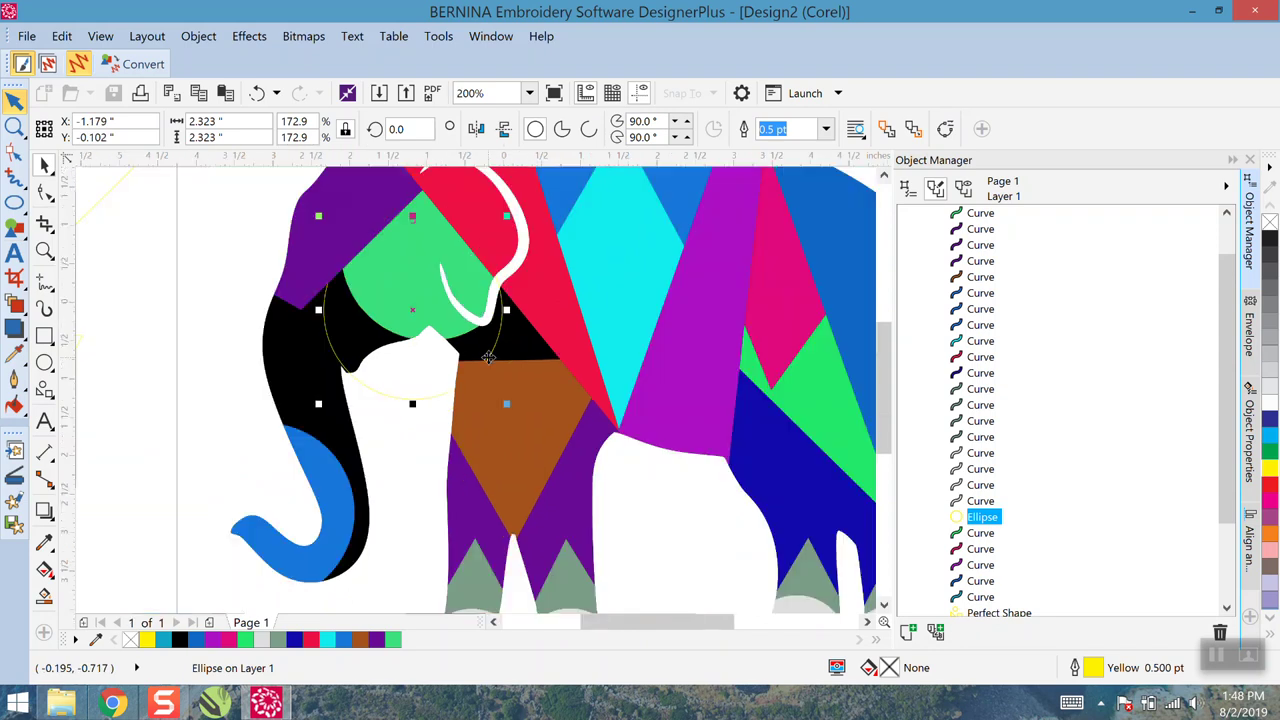
drag(423, 380, 125, 386)
scroll(493, 408, down, 1)
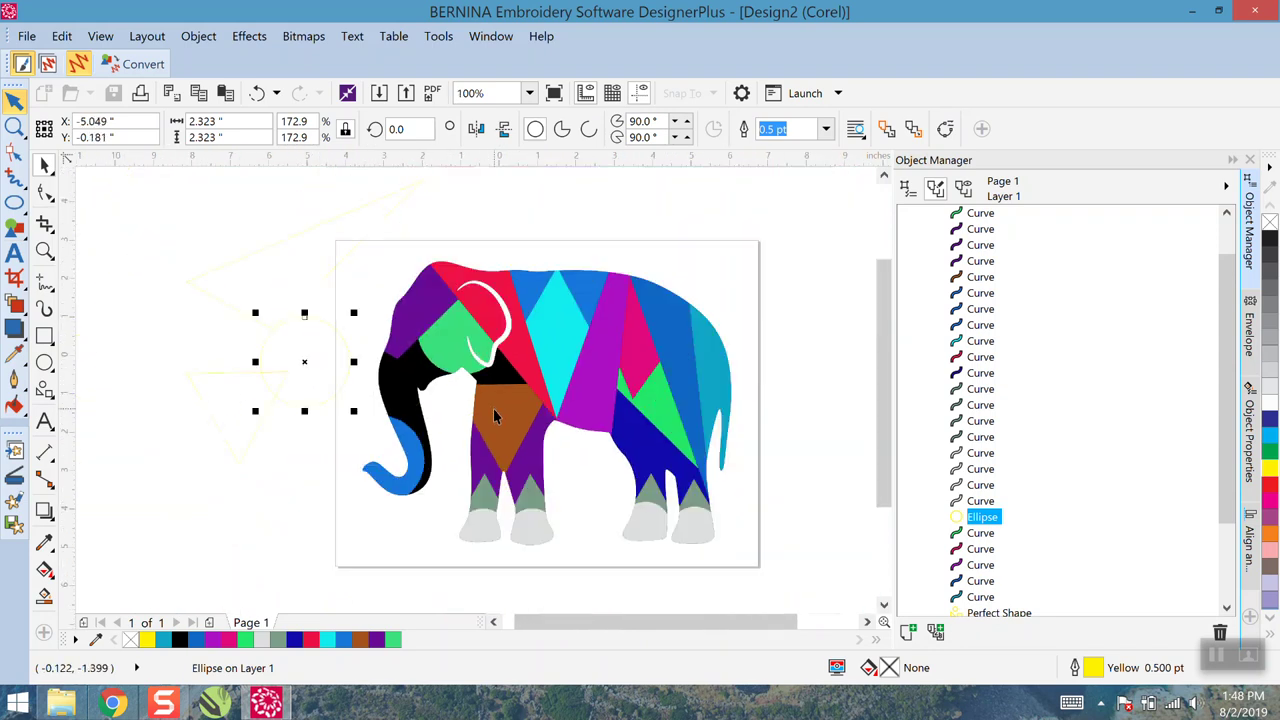
Separate the overlapping guides by moving the triangle to about X -6.39", Y -3.279" and the circle to about X -8.383", Y 0.121"
click(232, 444)
click(251, 429)
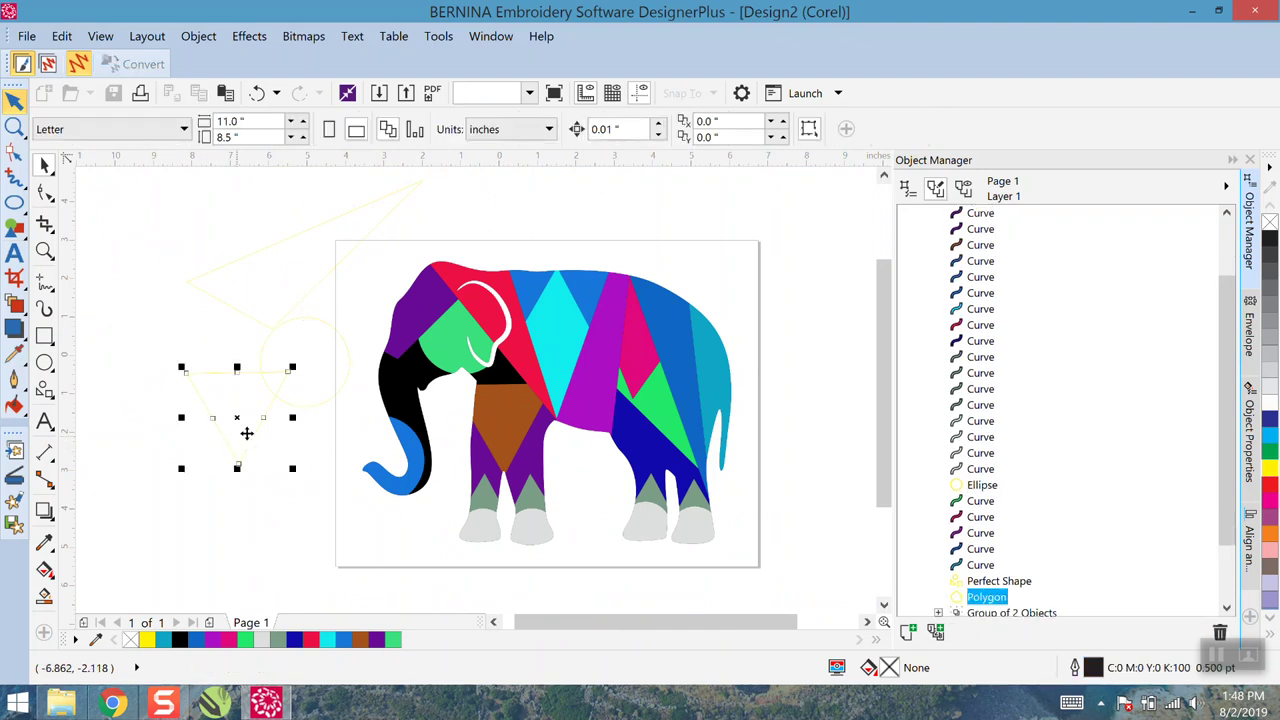
drag(266, 417, 280, 482)
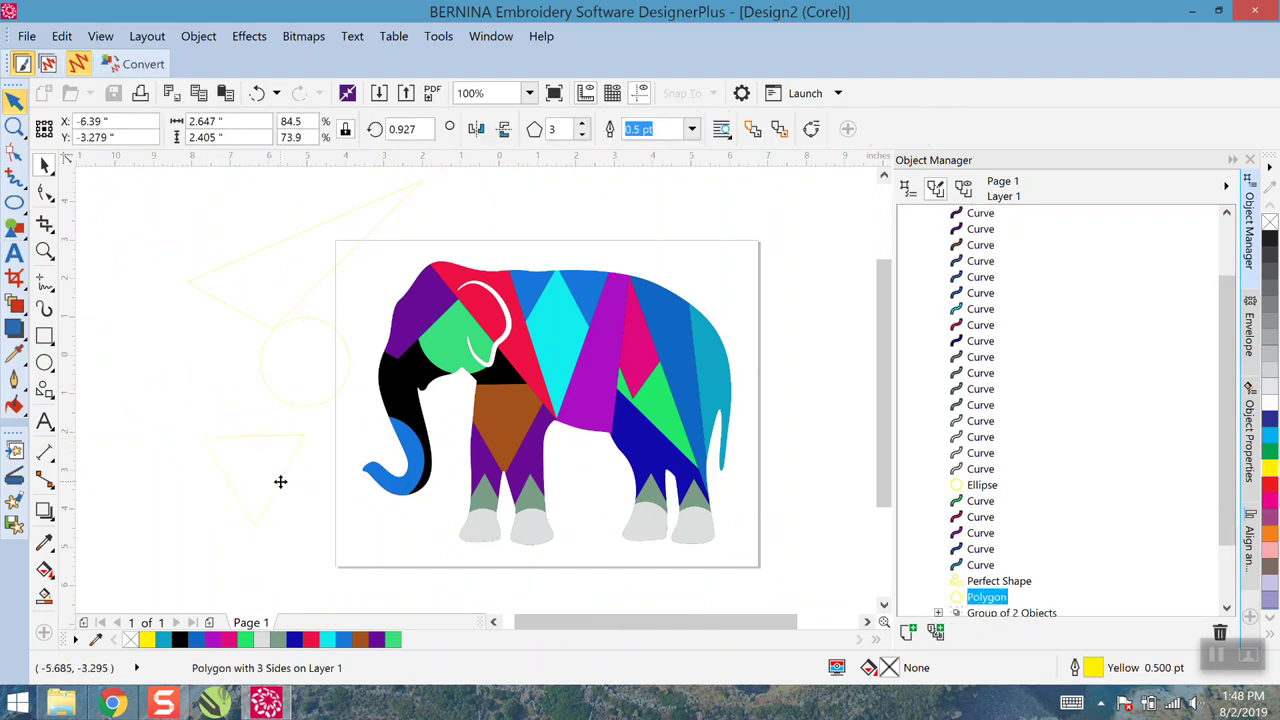
click(316, 403)
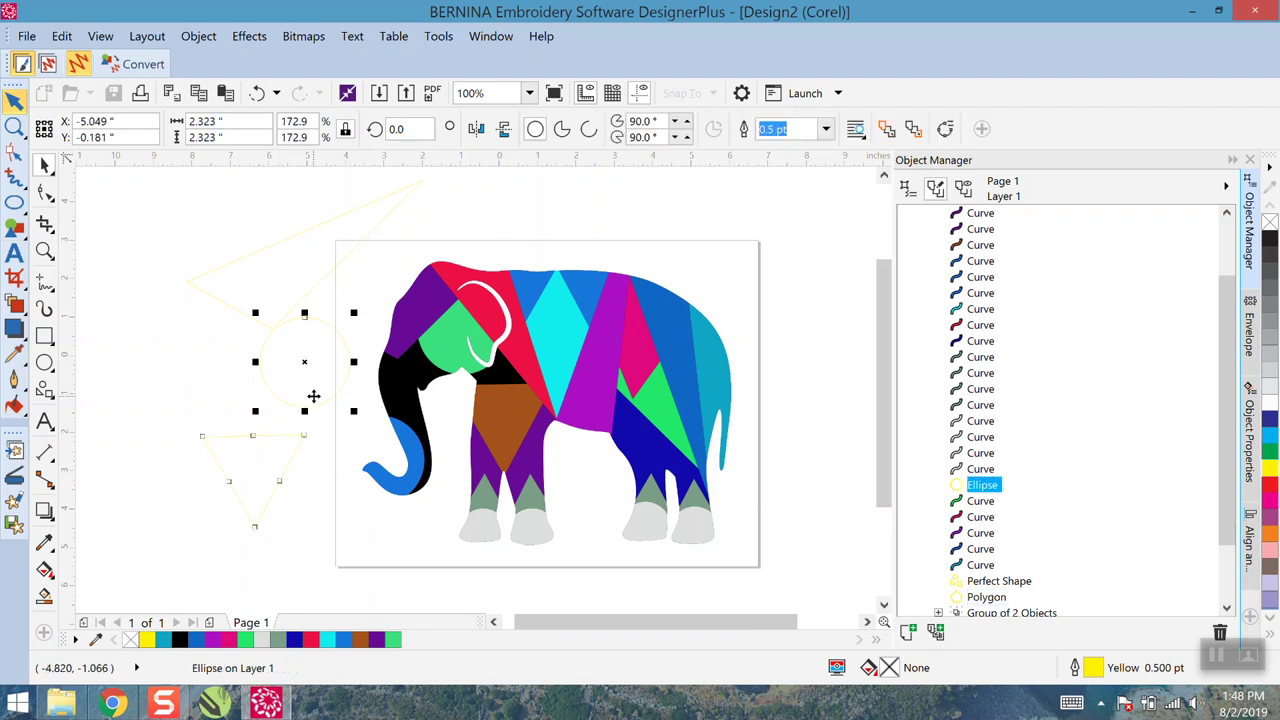
drag(348, 368, 222, 358)
Rotate the yellow triangle to about 66.076° and place it over the upper trunk near X -2.619", Y -0.345"
click(266, 463)
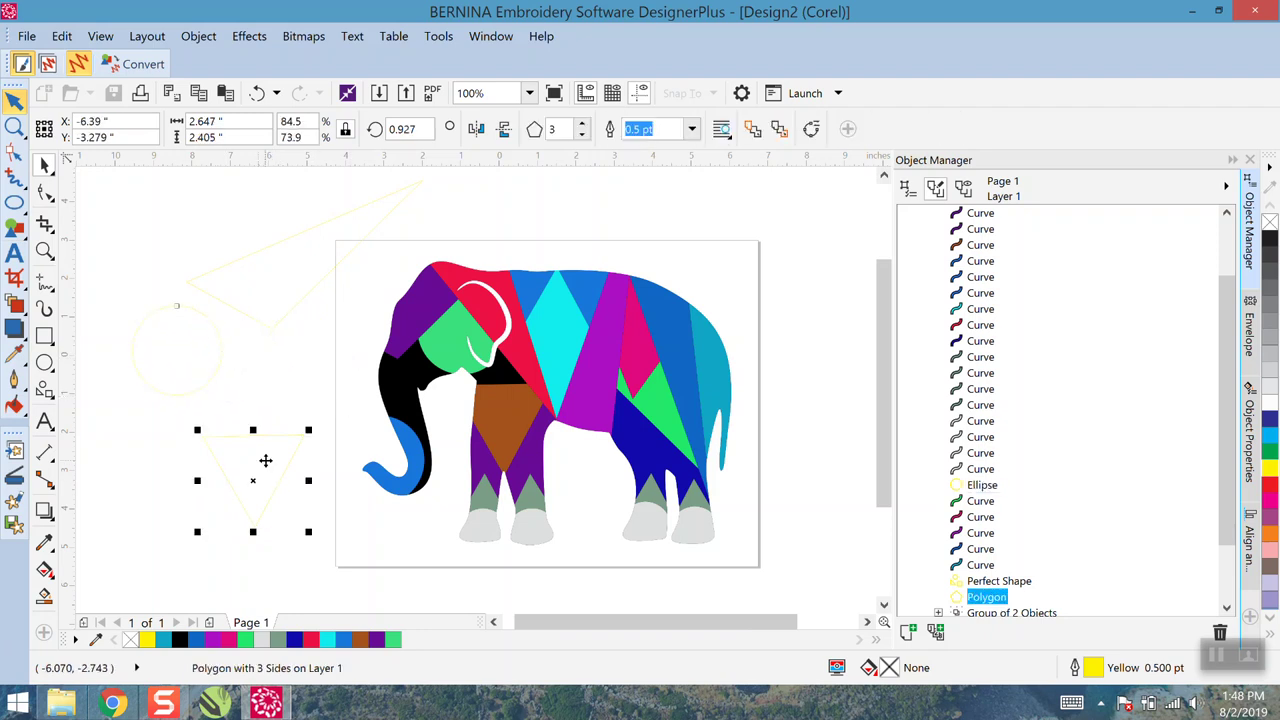
click(257, 484)
drag(308, 532, 346, 449)
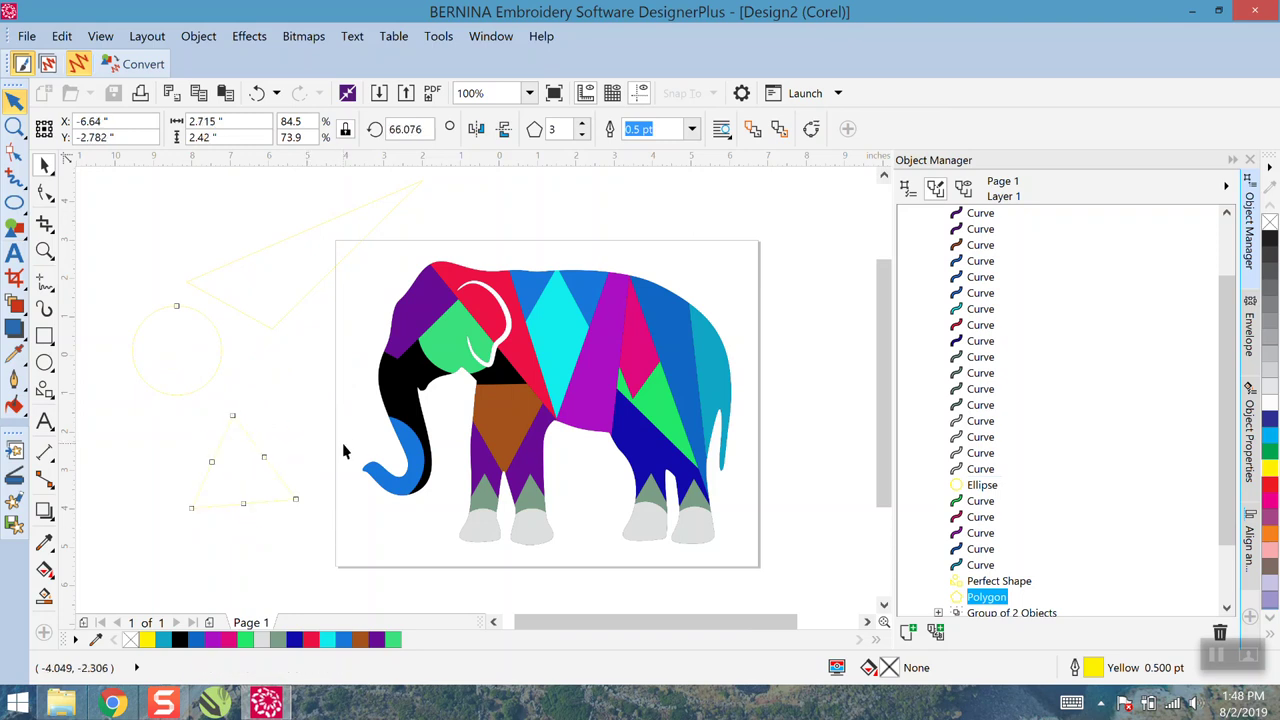
drag(253, 477, 410, 388)
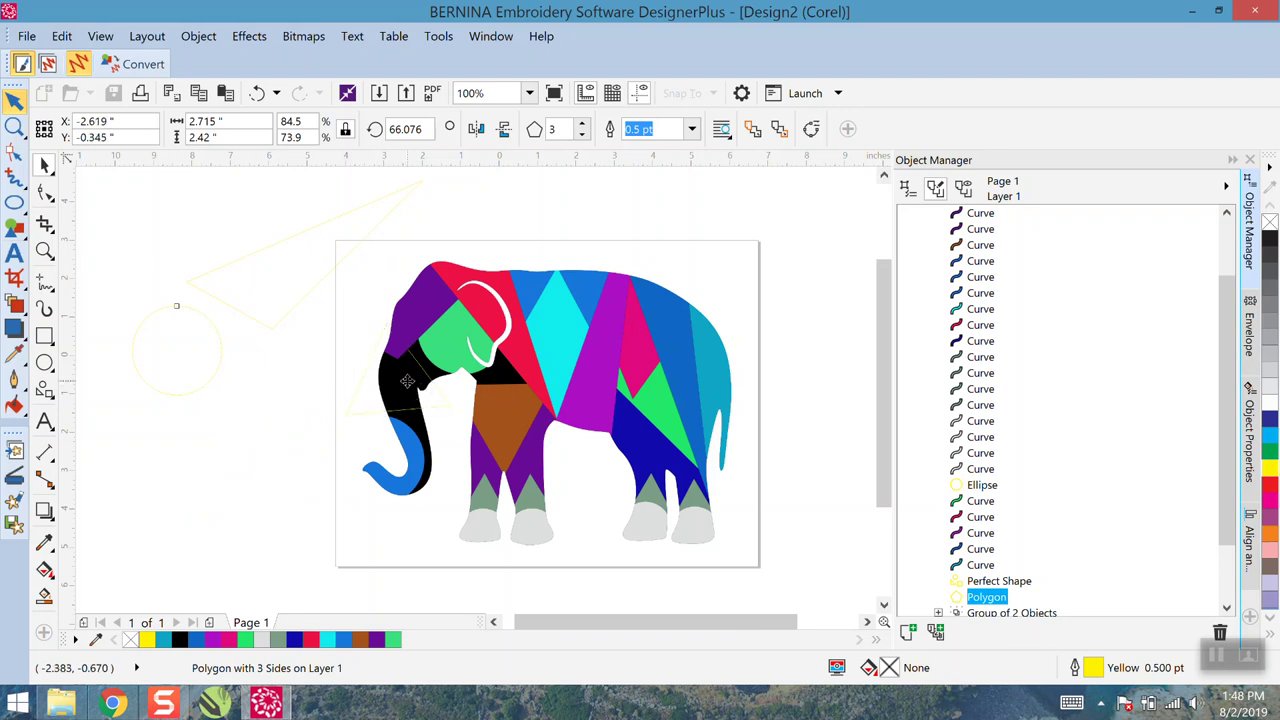
Smart-fill the black upper-trunk area enclosed by the triangle with turquoise #3BE0DD
scroll(409, 387, up, 1)
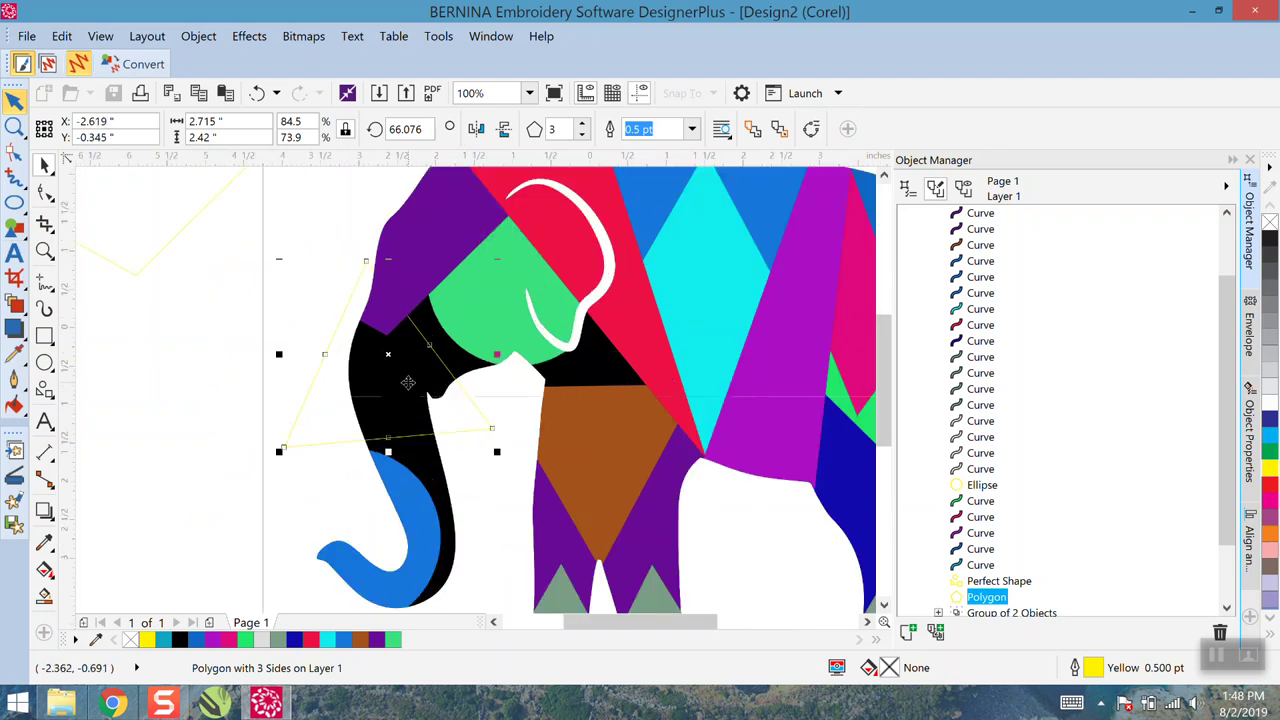
click(44, 596)
click(246, 129)
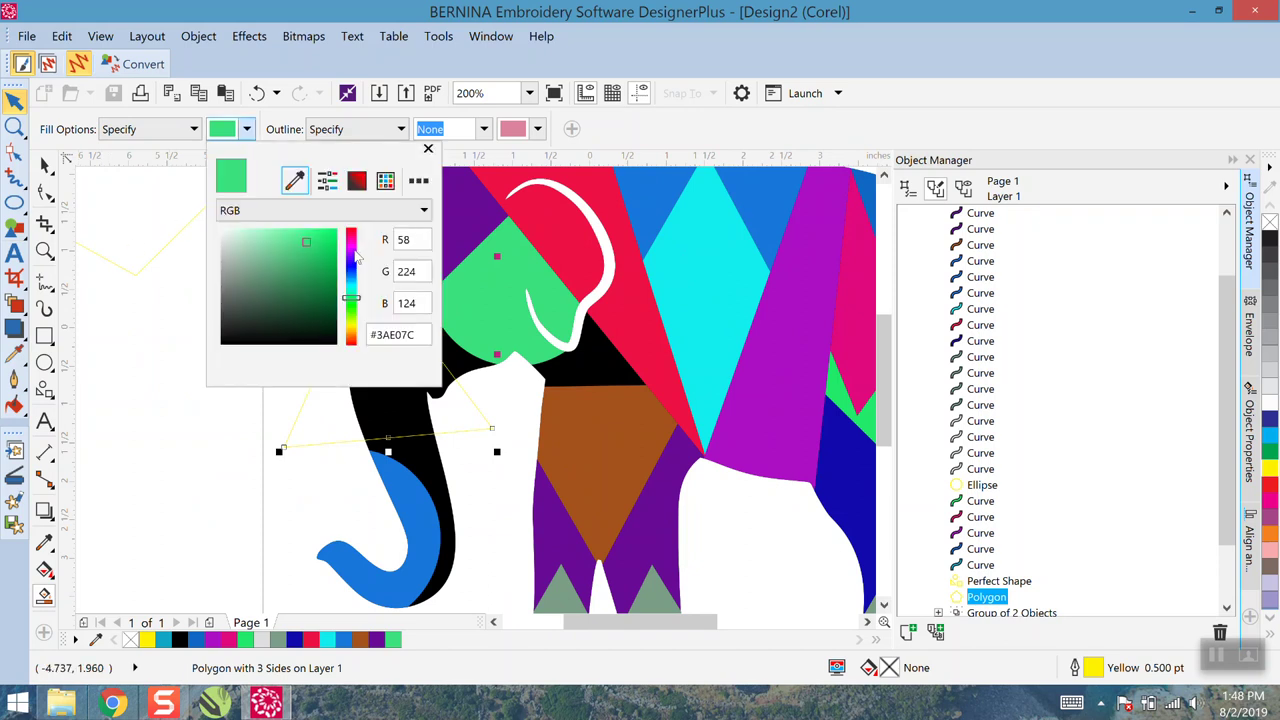
click(355, 253)
click(349, 288)
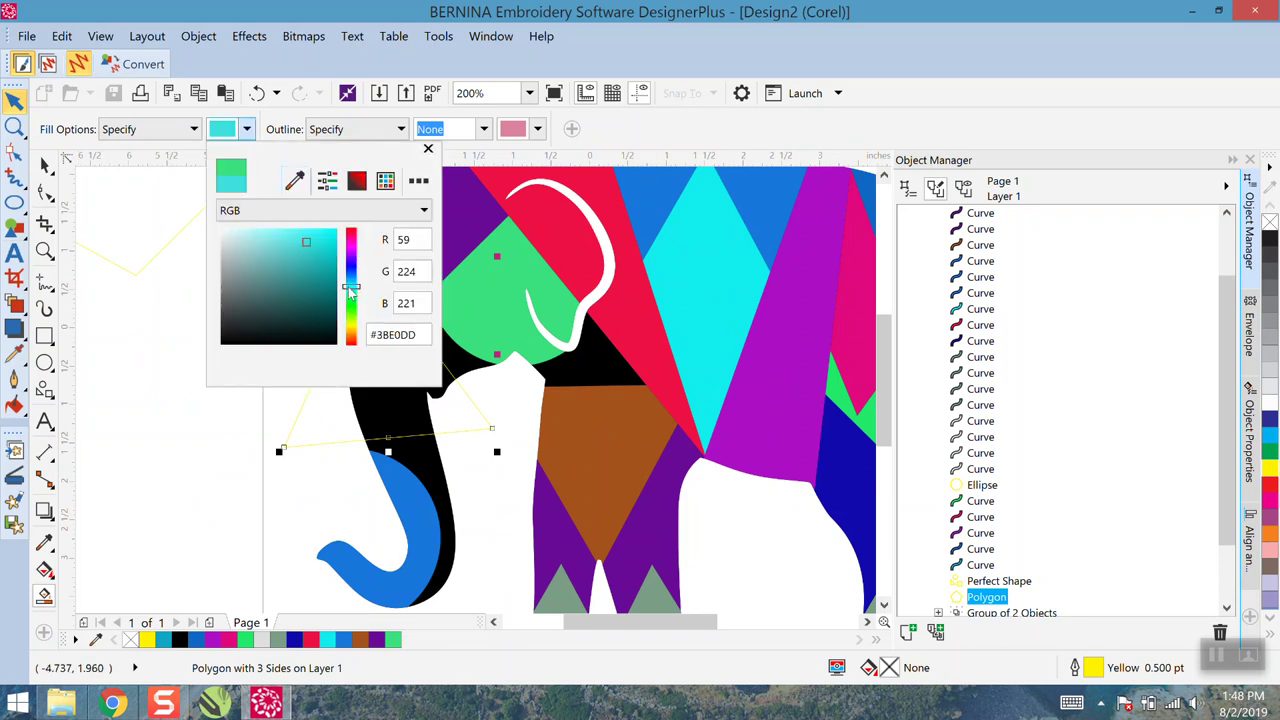
click(365, 404)
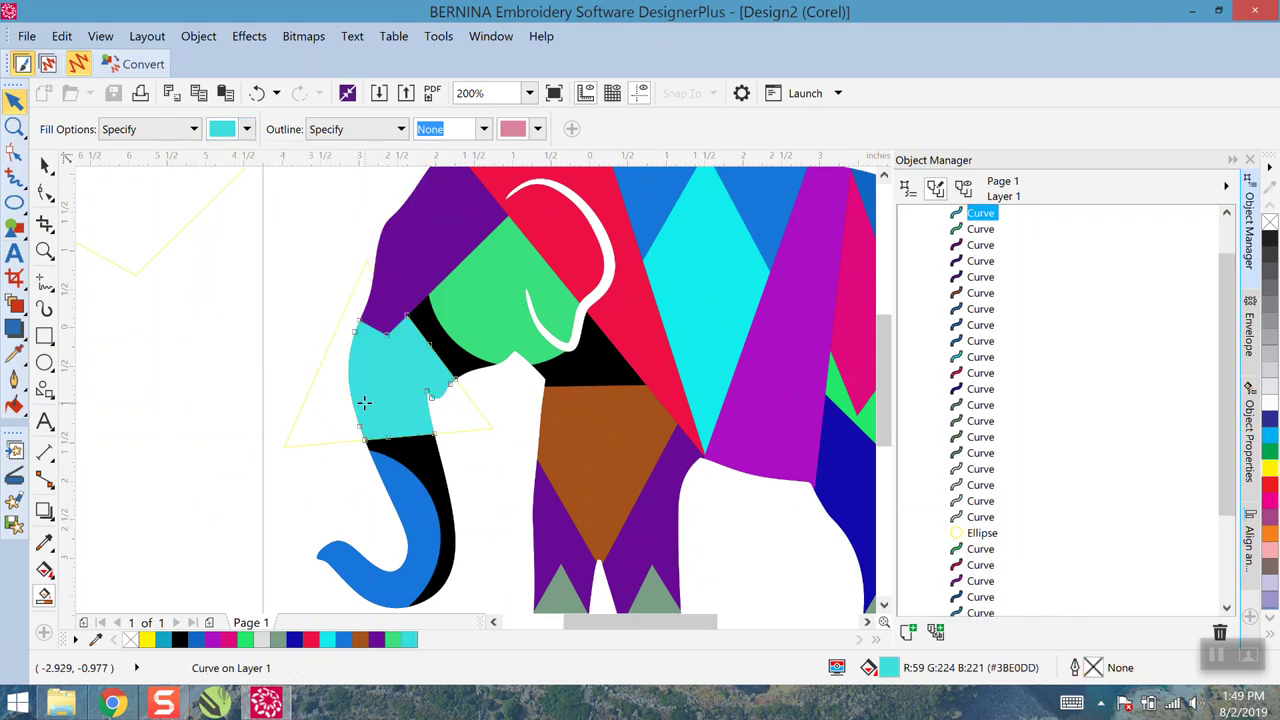
Move the yellow triangle off the trunk to the blank area near X -7.119", Y -1.793"
scroll(363, 400, down, 1)
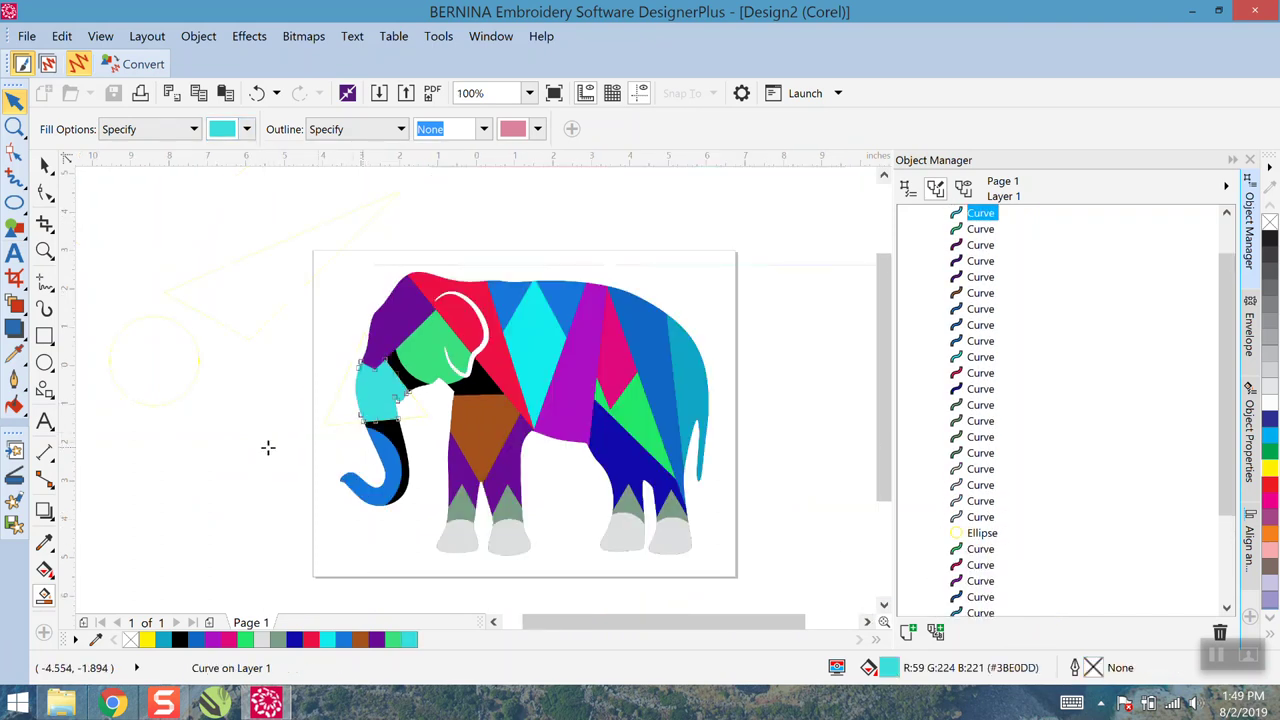
click(44, 163)
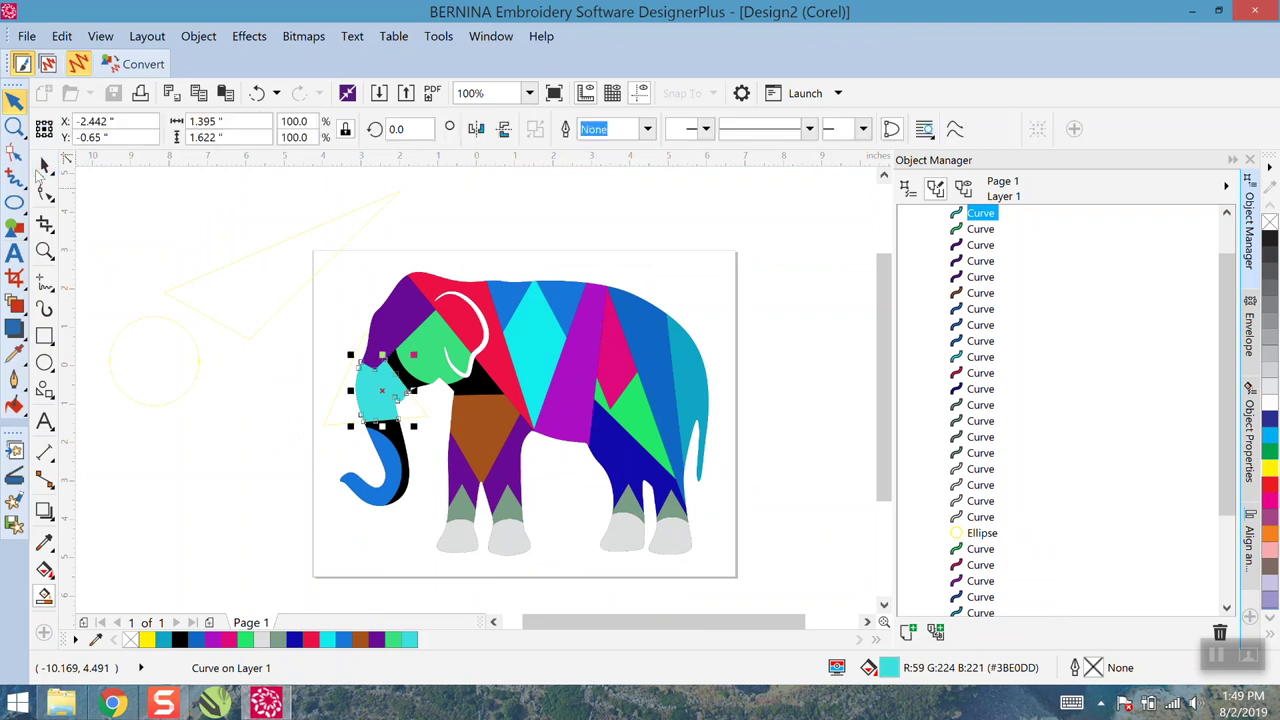
click(336, 436)
click(338, 425)
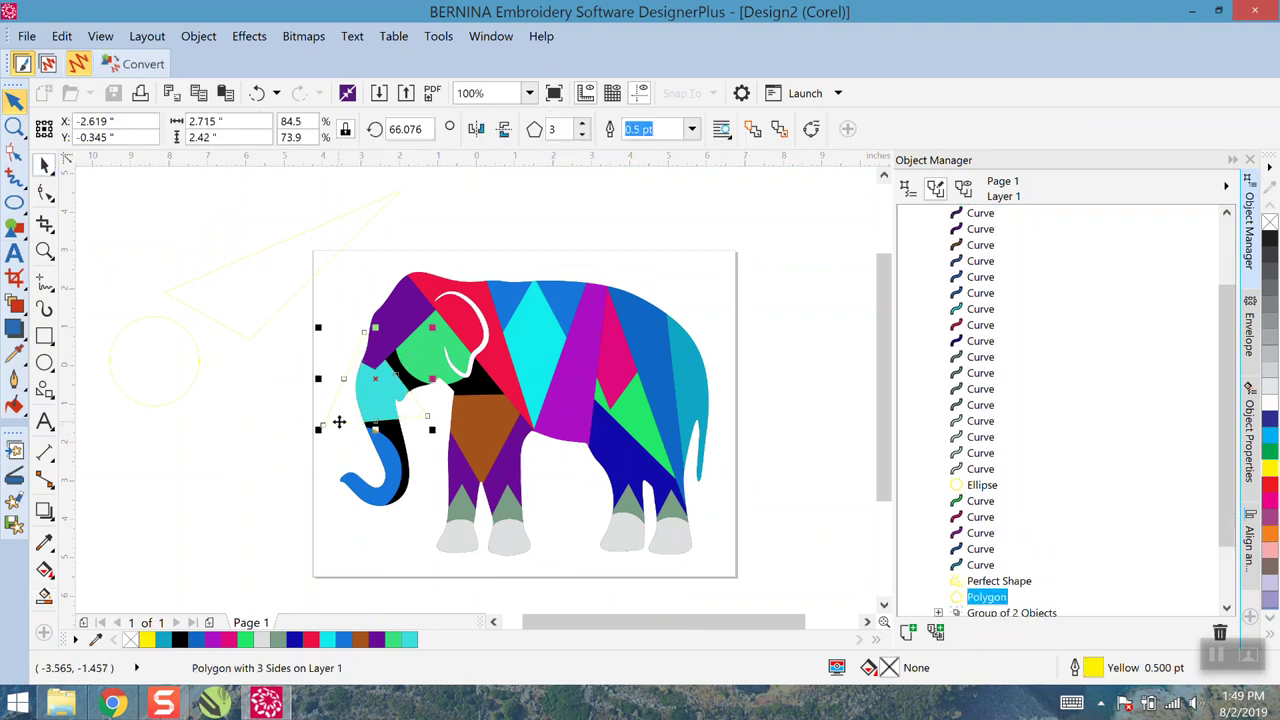
drag(338, 425, 166, 481)
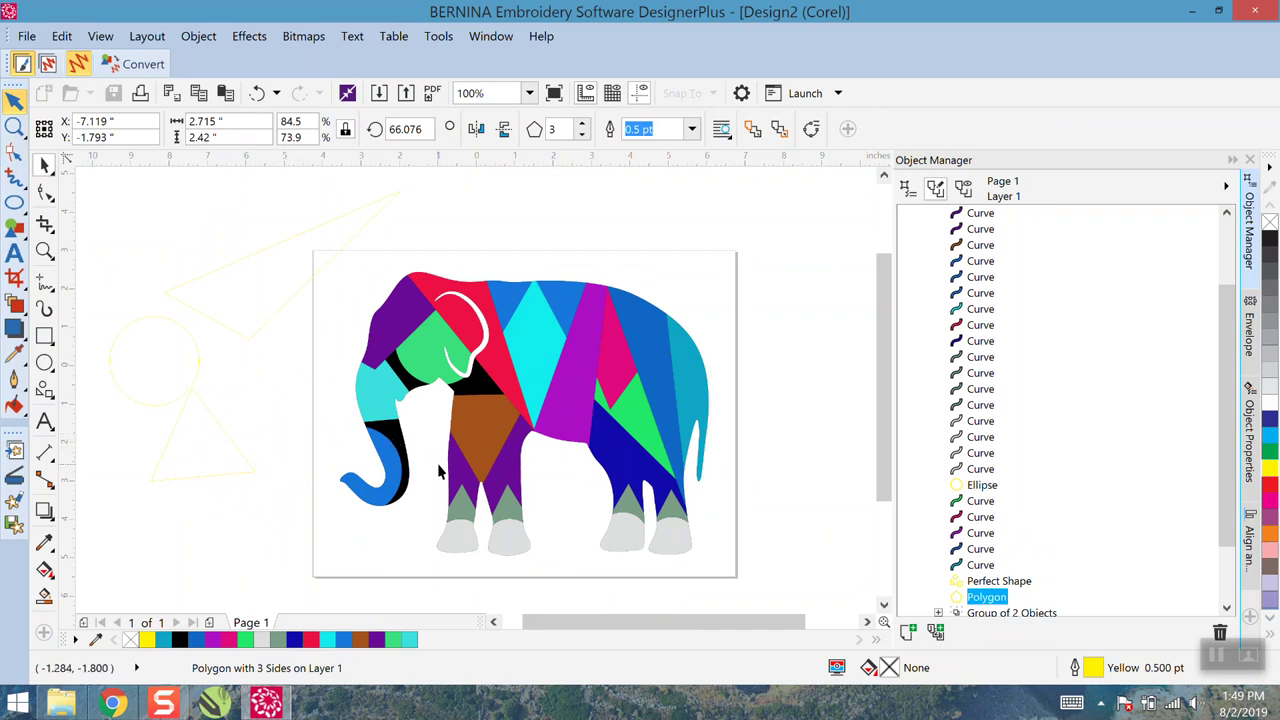
Smart-fill the black area between the ear and the brown front-leg patch with turquoise #3BE0DD
scroll(482, 385, up, 2)
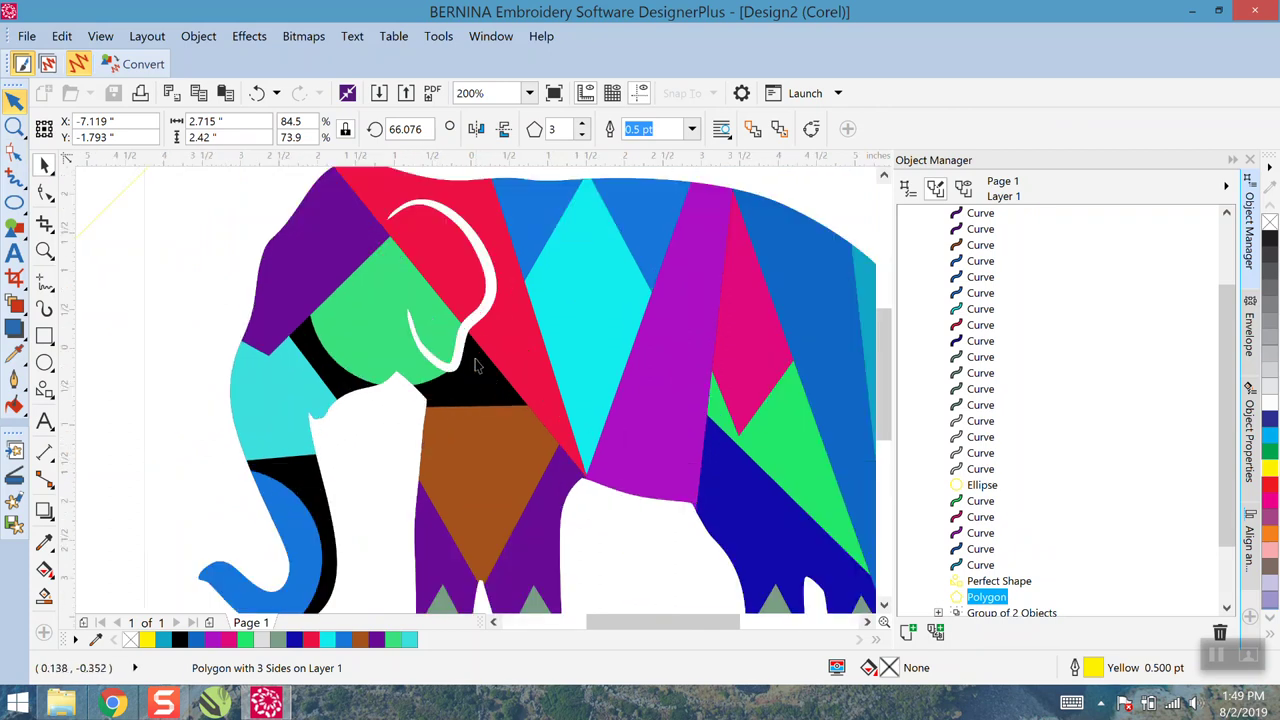
scroll(482, 383, down, 2)
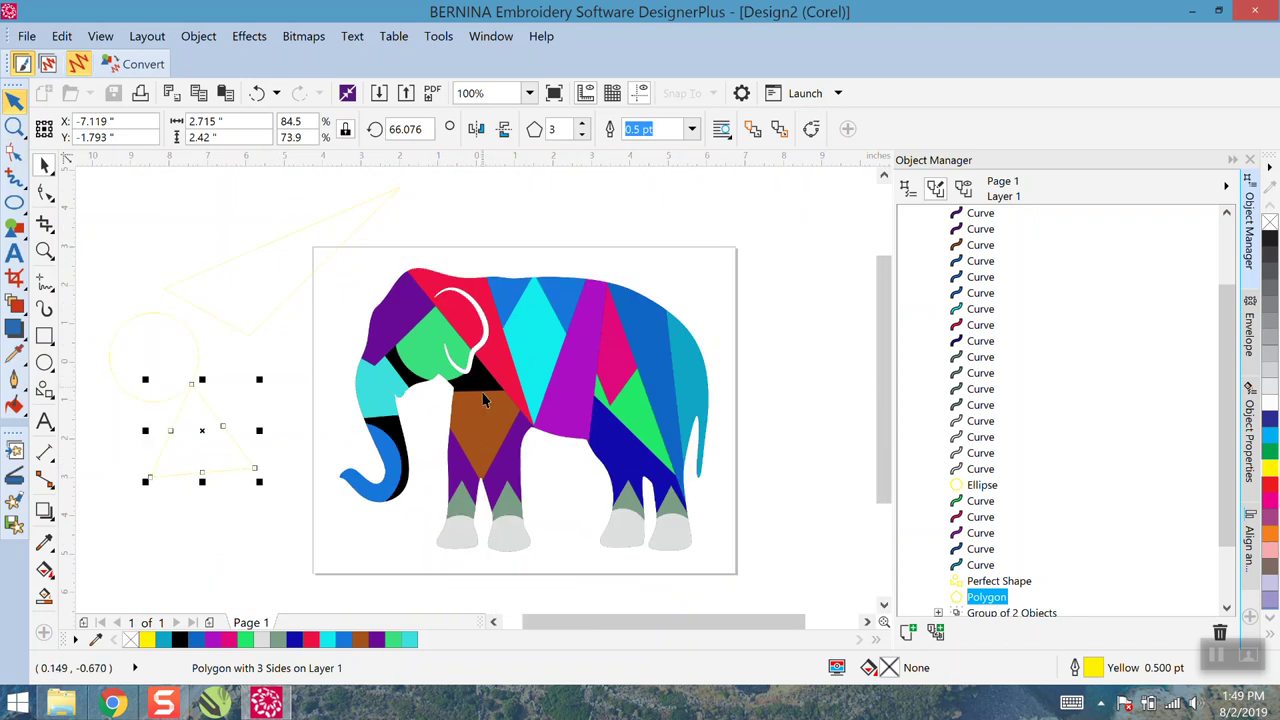
click(44, 596)
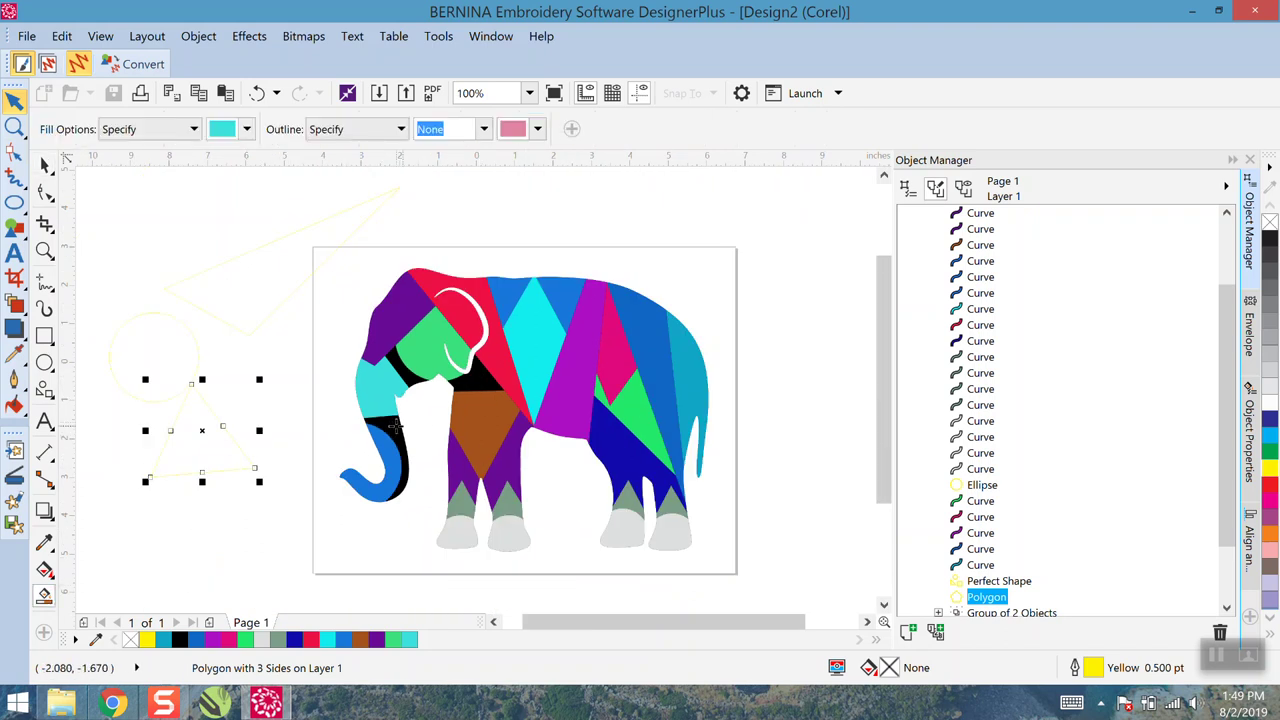
click(467, 382)
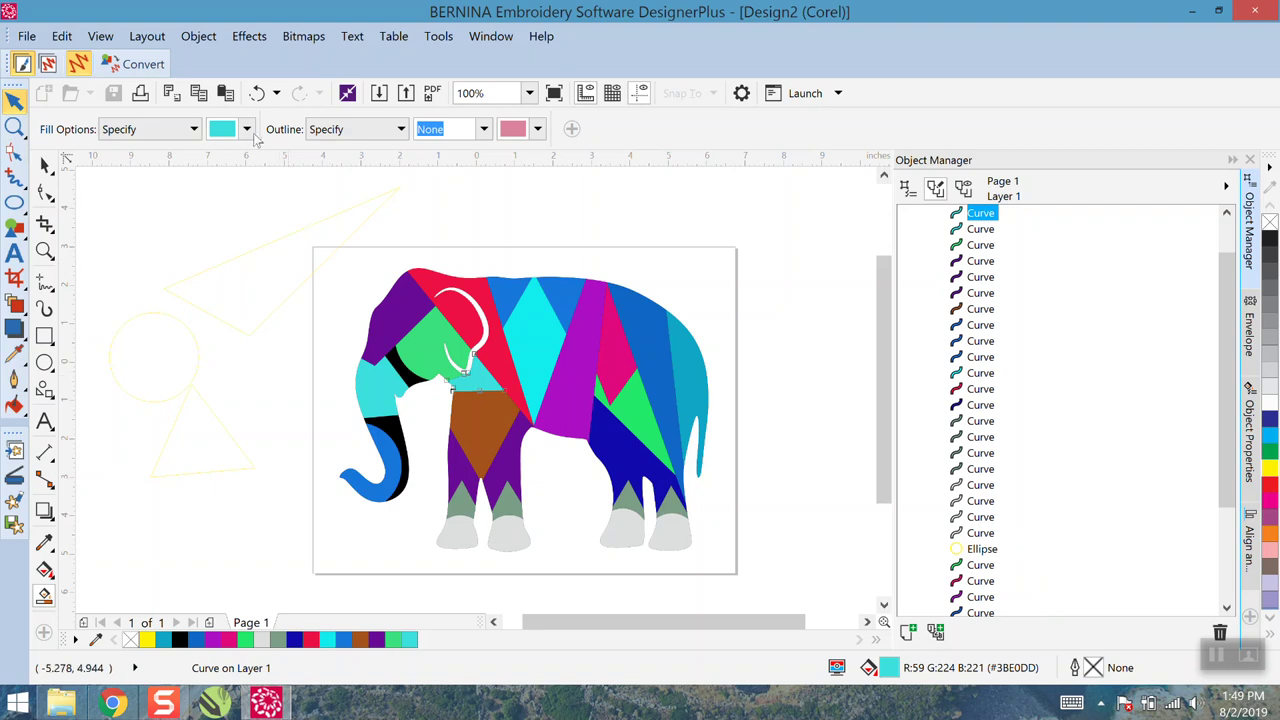
Set the smart-fill color to pink #DB1585 and fill the black strip beside the cheek and the remaining black trunk area
click(252, 132)
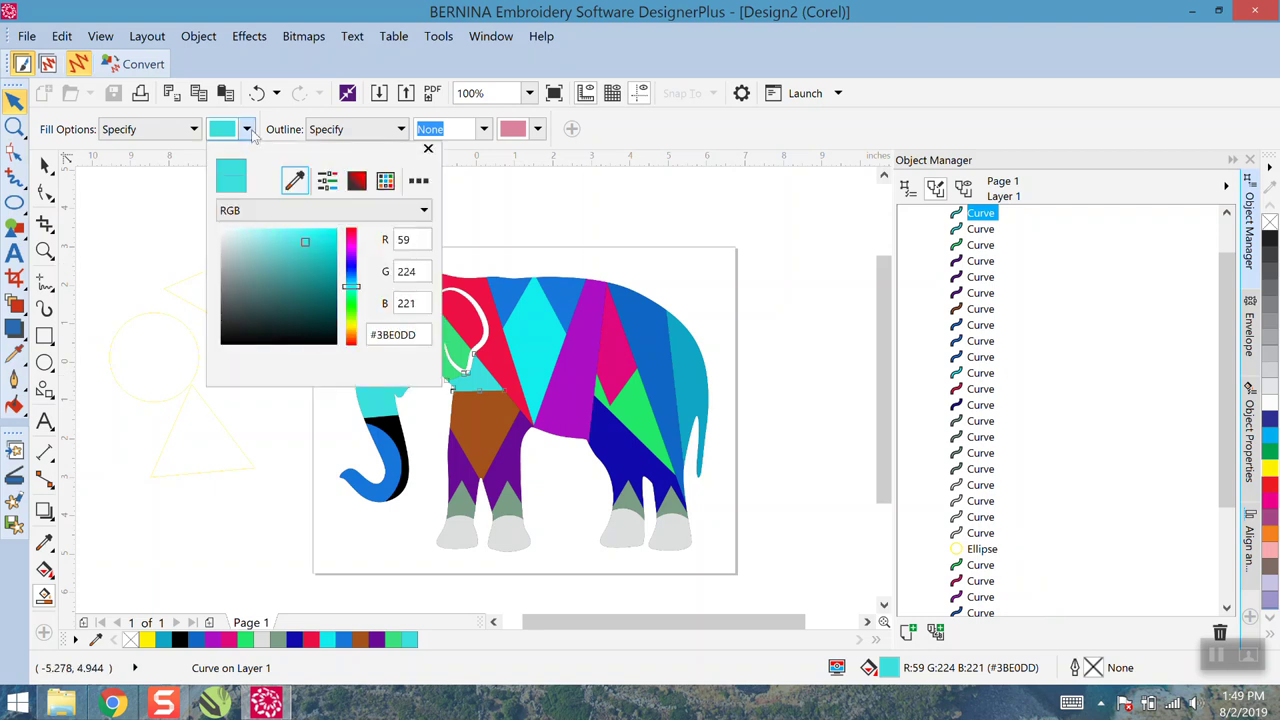
click(352, 244)
click(323, 247)
click(297, 460)
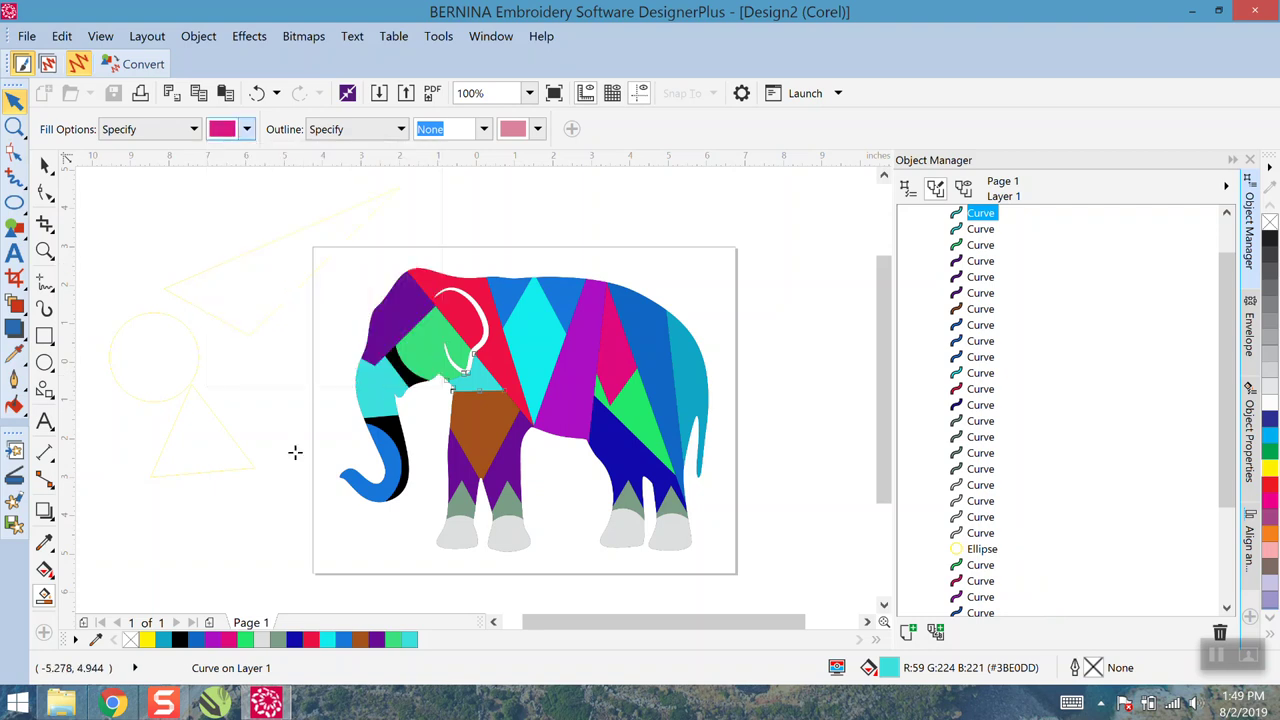
click(410, 386)
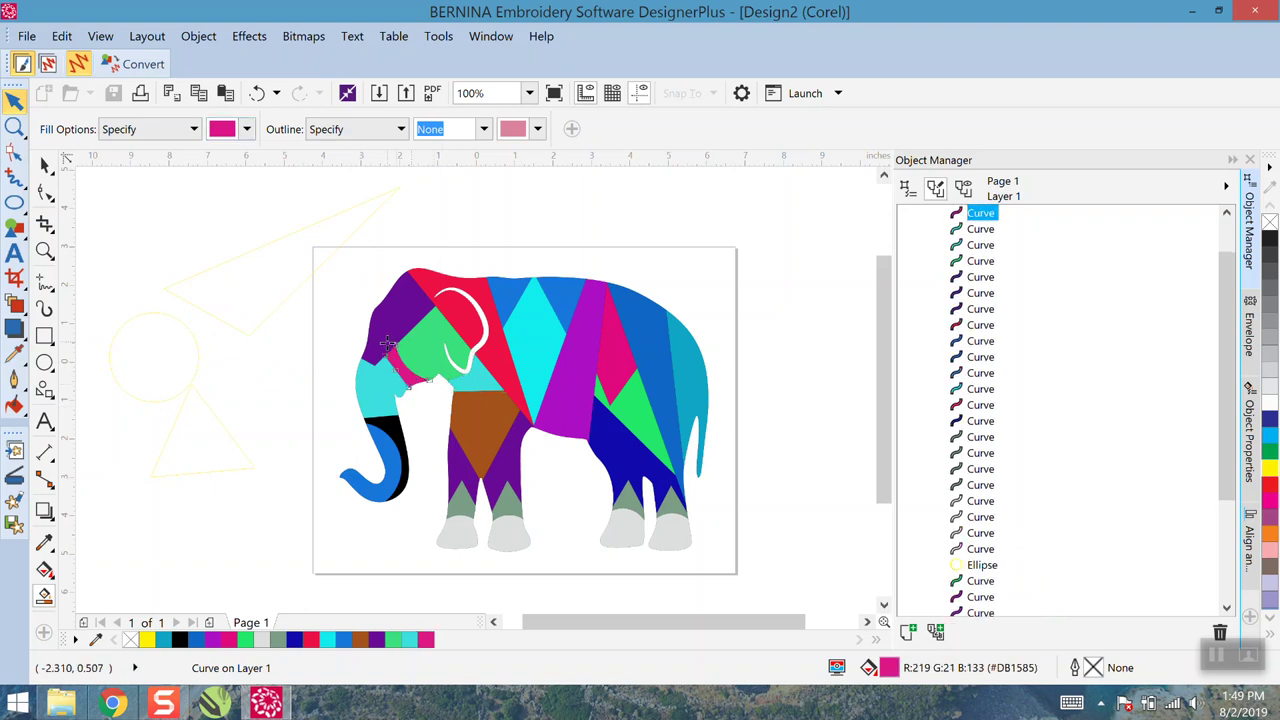
click(398, 432)
Move the large yellow guide shape farther from the elephant, to about X -8.85", Y 3.429"
scroll(394, 446, down, 1)
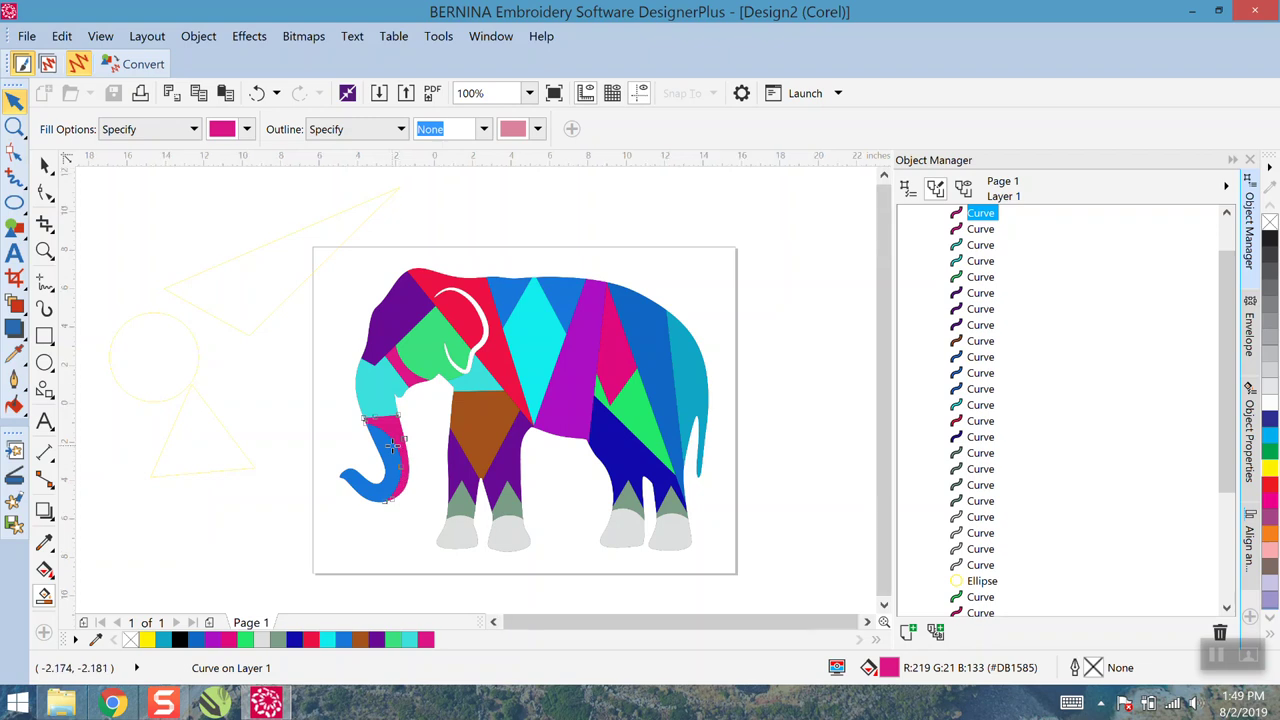
scroll(447, 473, up, 1)
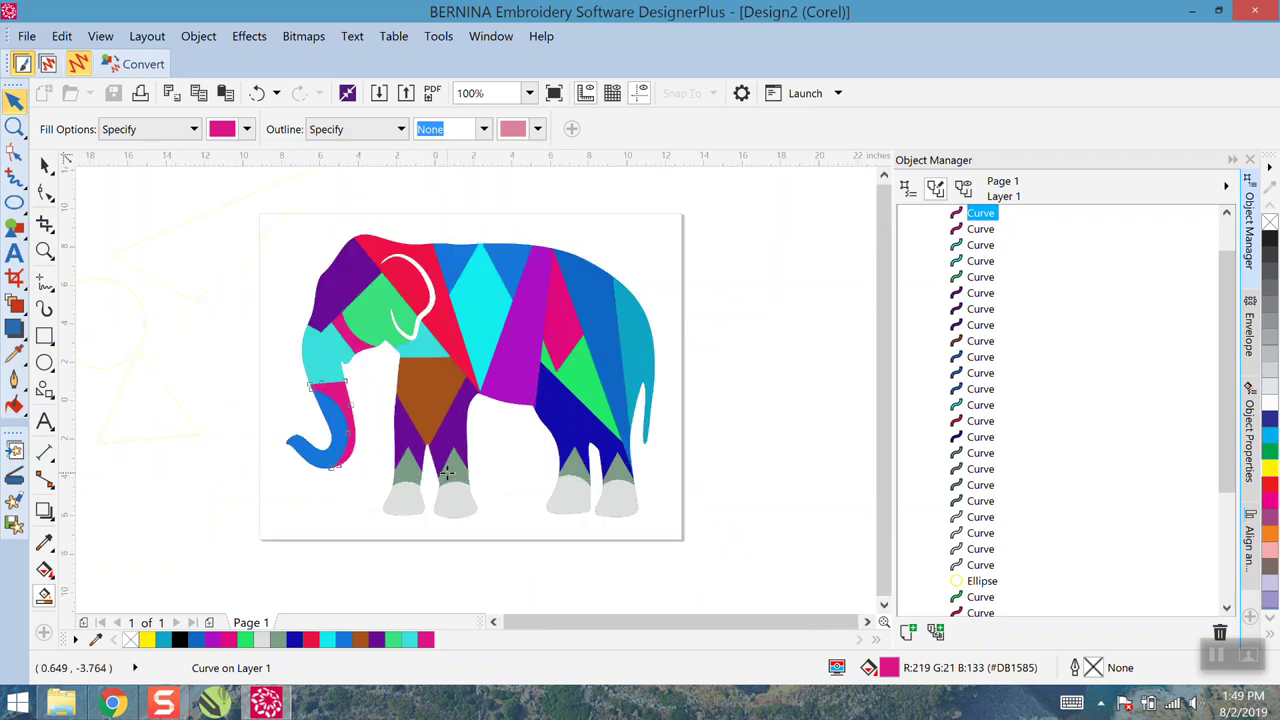
scroll(447, 473, down, 1)
click(45, 166)
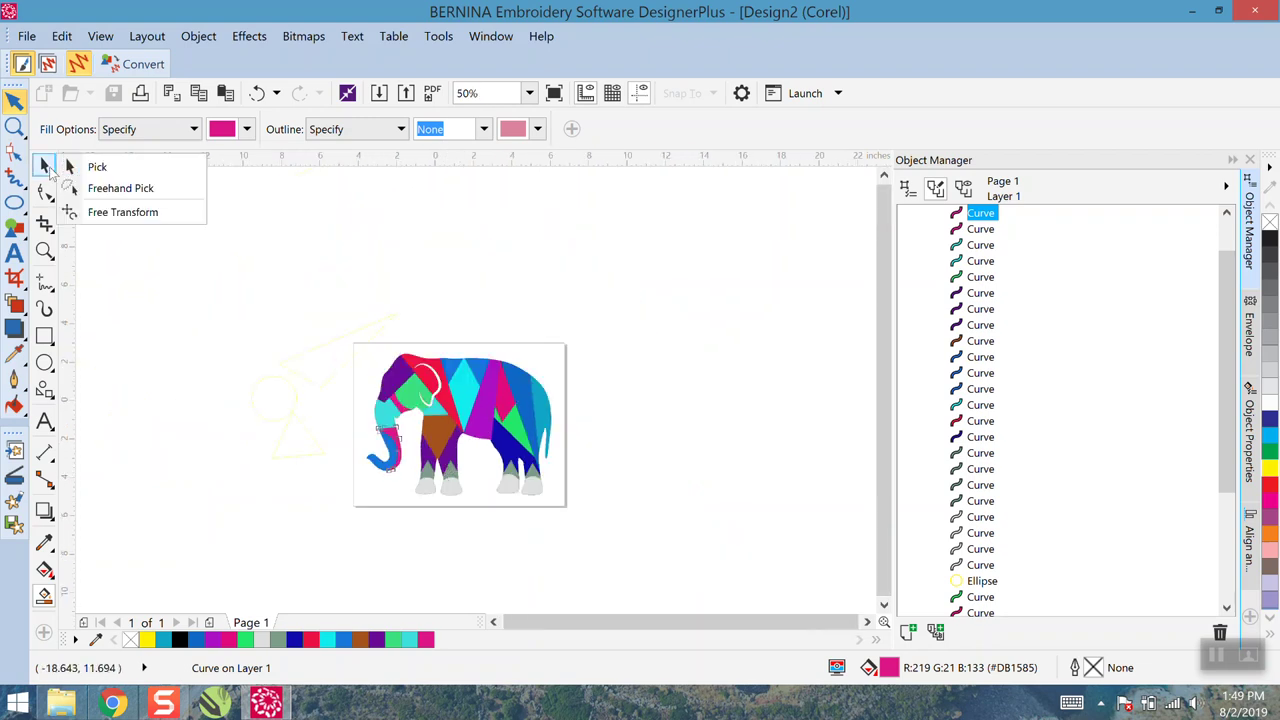
click(72, 166)
click(149, 275)
scroll(208, 290, down, 1)
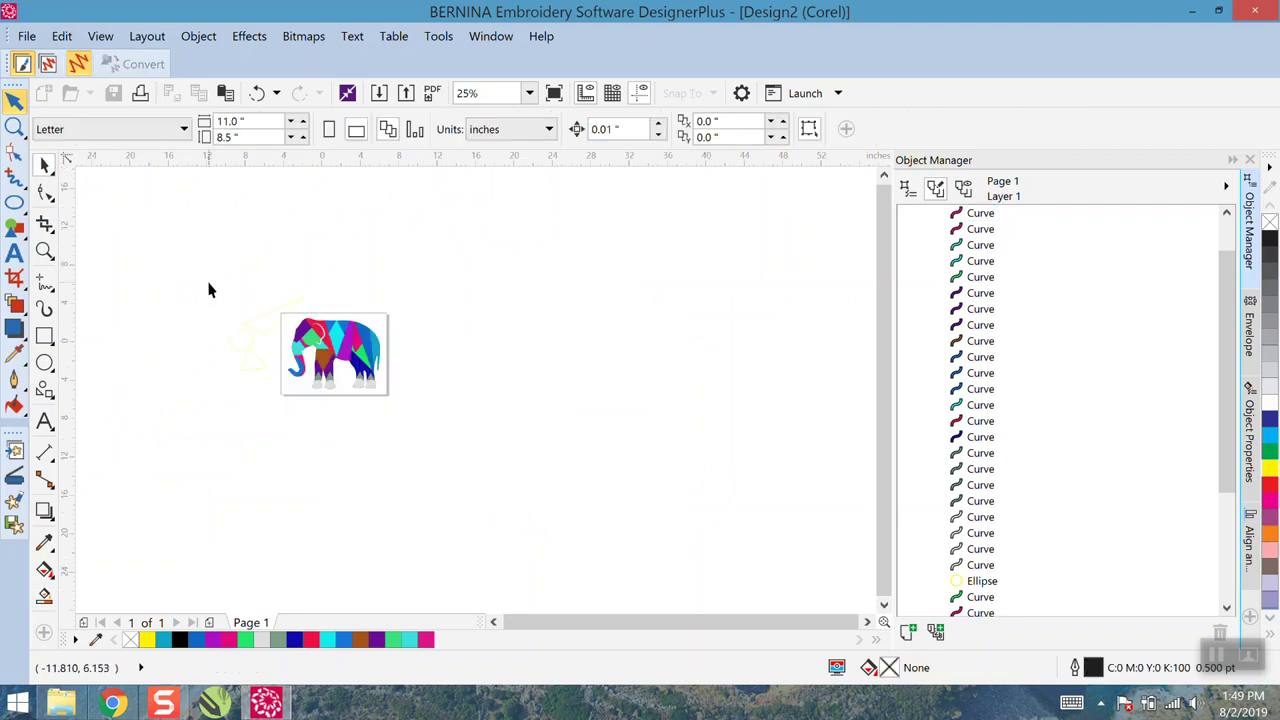
scroll(261, 334, up, 1)
click(266, 334)
drag(276, 304, 206, 283)
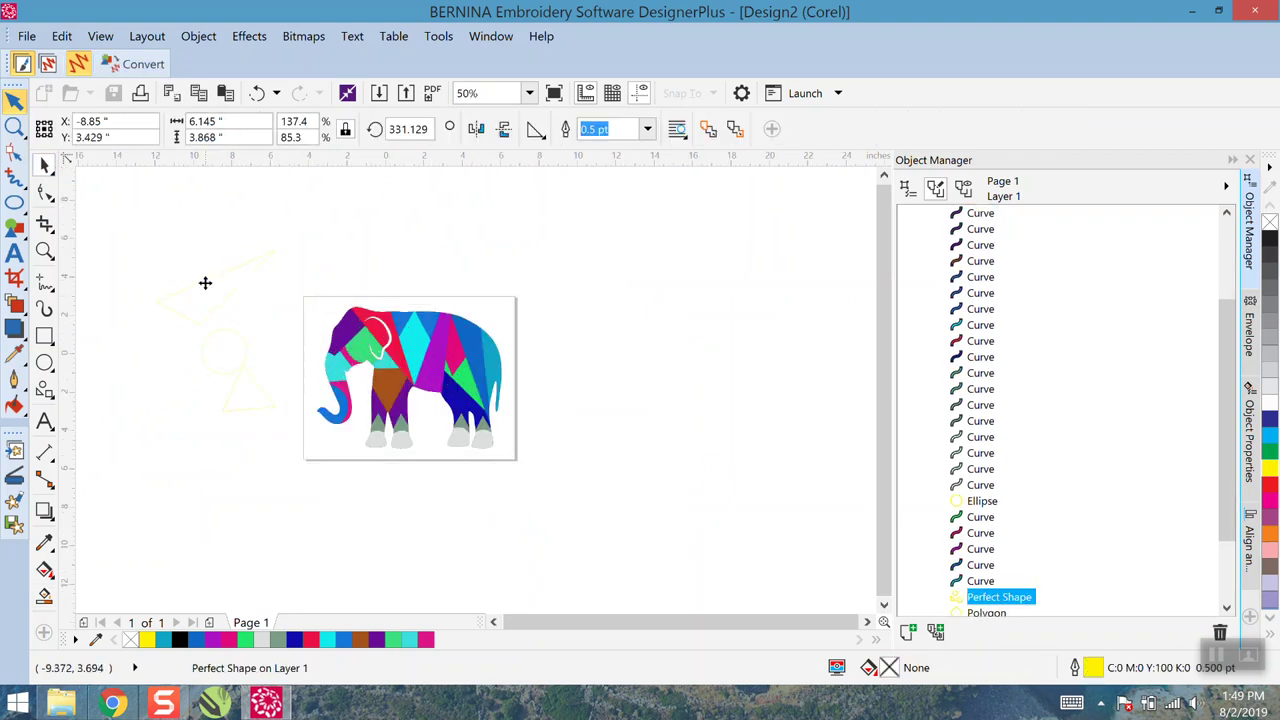
Move the yellow circle slightly farther from the elephant, to about X -9.07", Y 0.101"
click(218, 409)
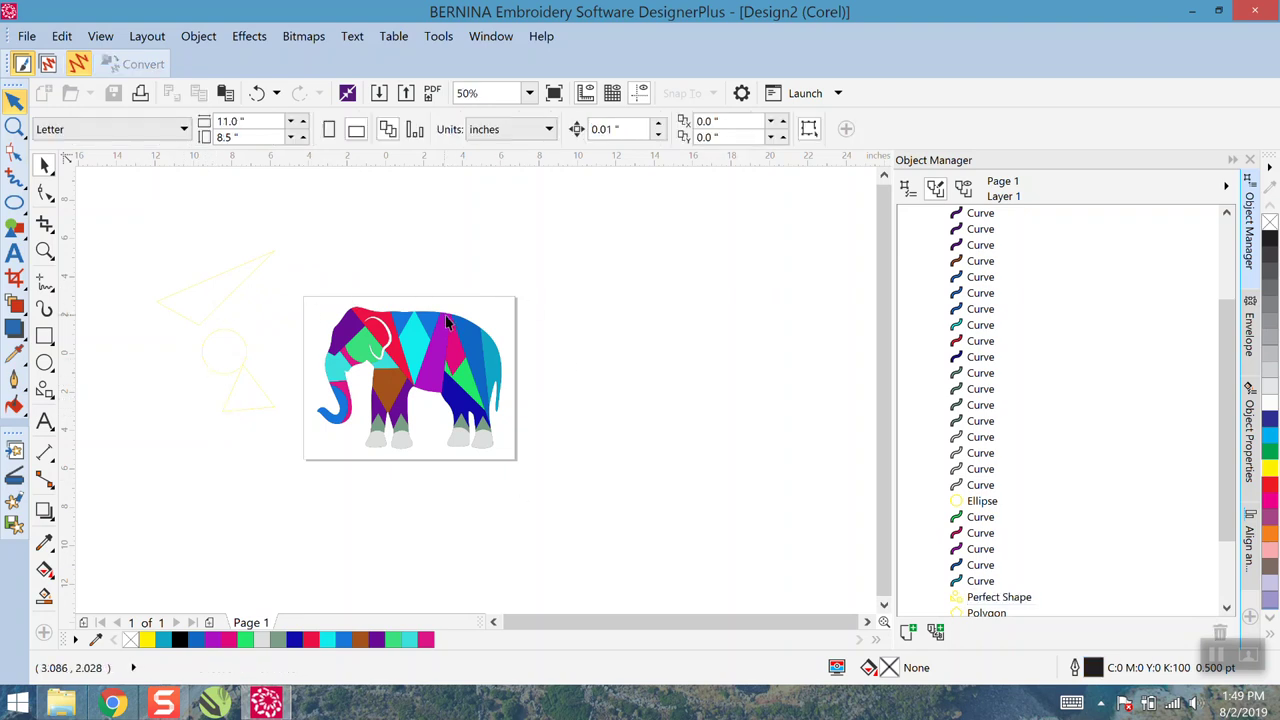
scroll(570, 335, down, 1)
scroll(570, 337, up, 1)
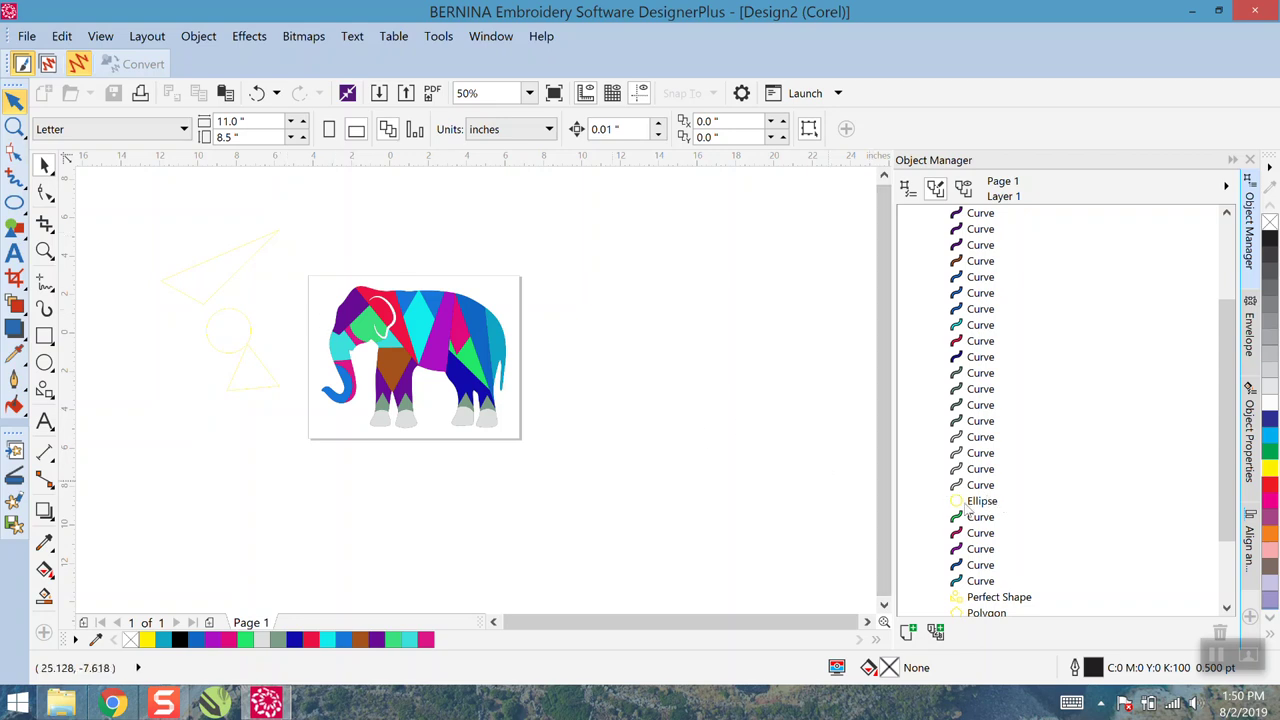
click(978, 502)
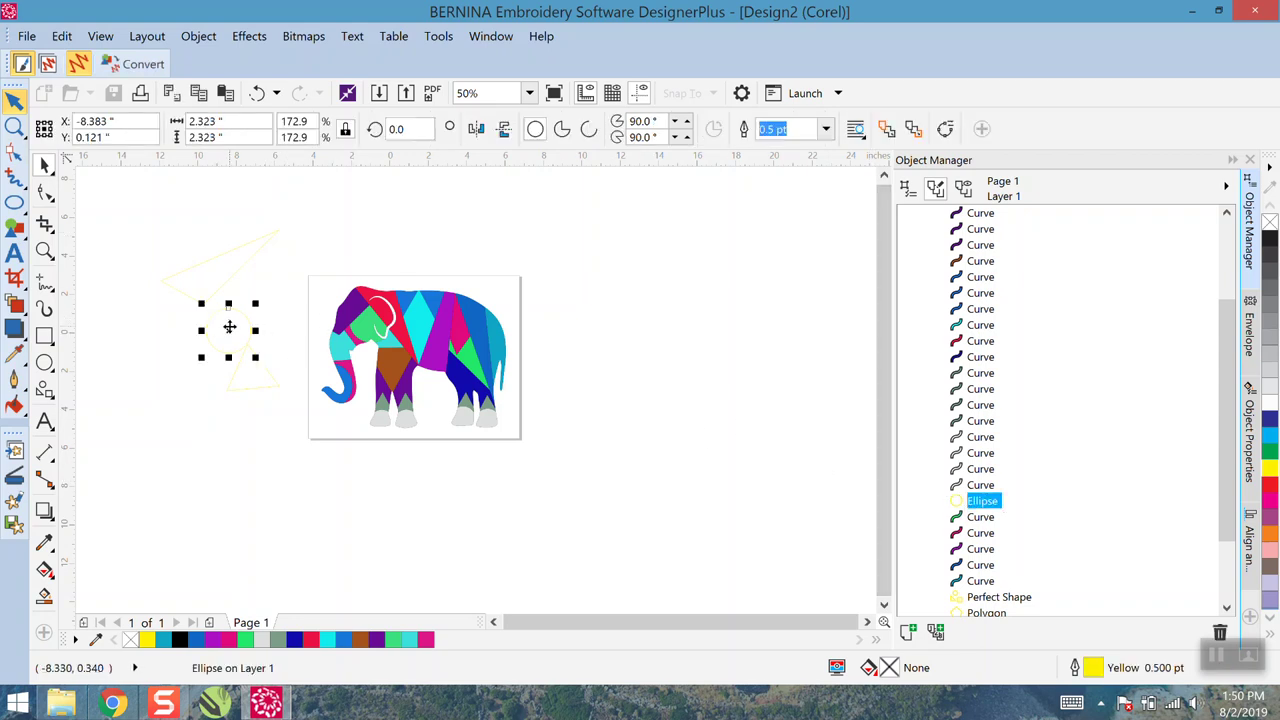
drag(229, 327, 214, 326)
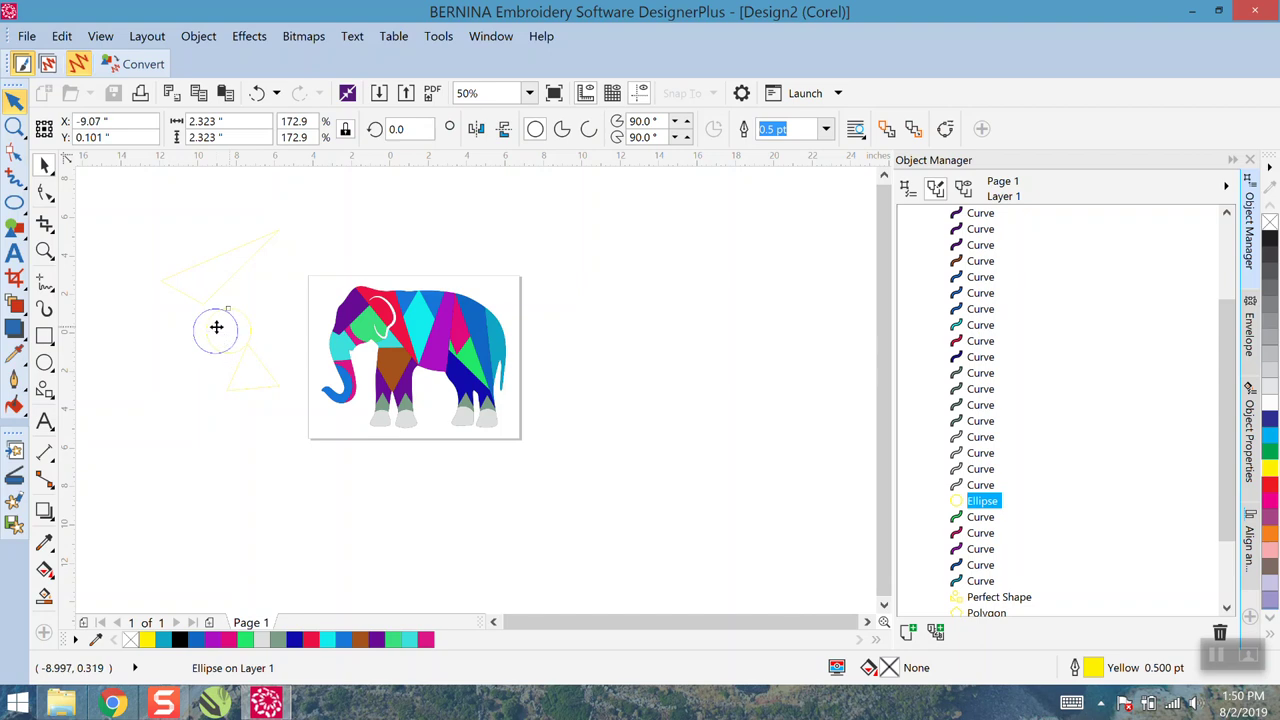
Delete the three yellow guide shapes beside the elephant: the circle, the triangle and the large pointed shape
click(189, 392)
drag(140, 205, 299, 410)
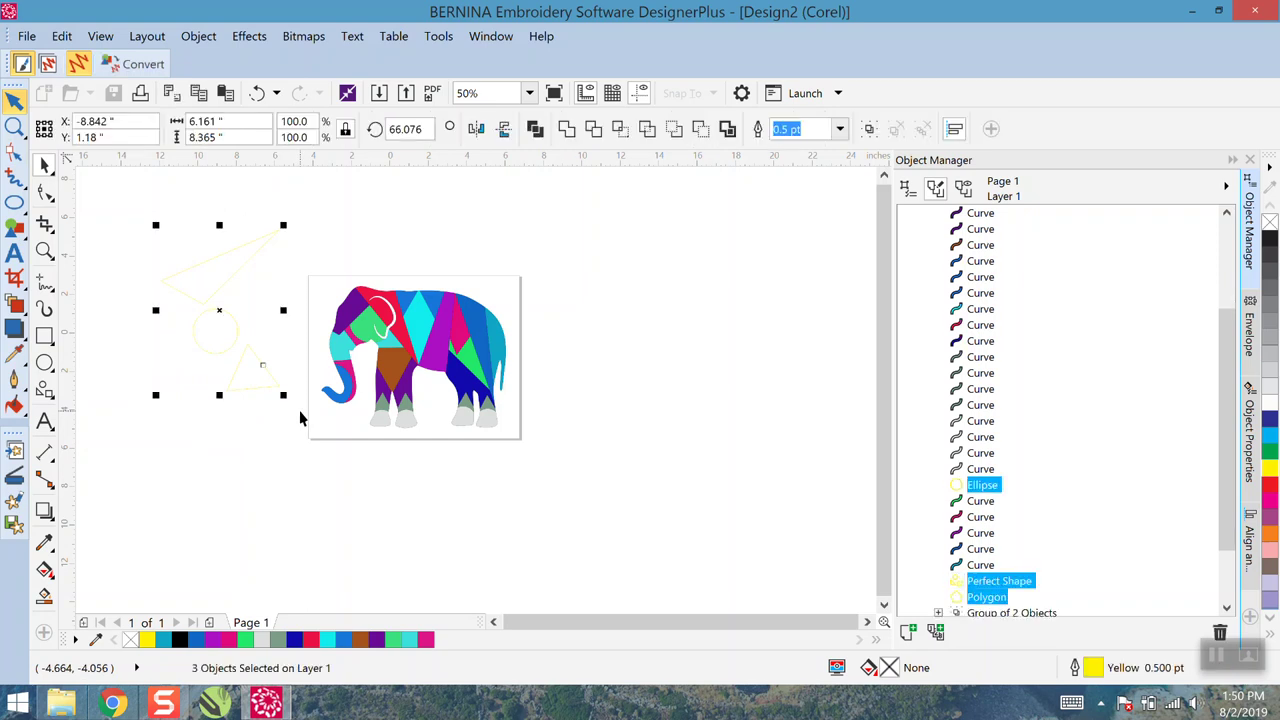
key(Delete)
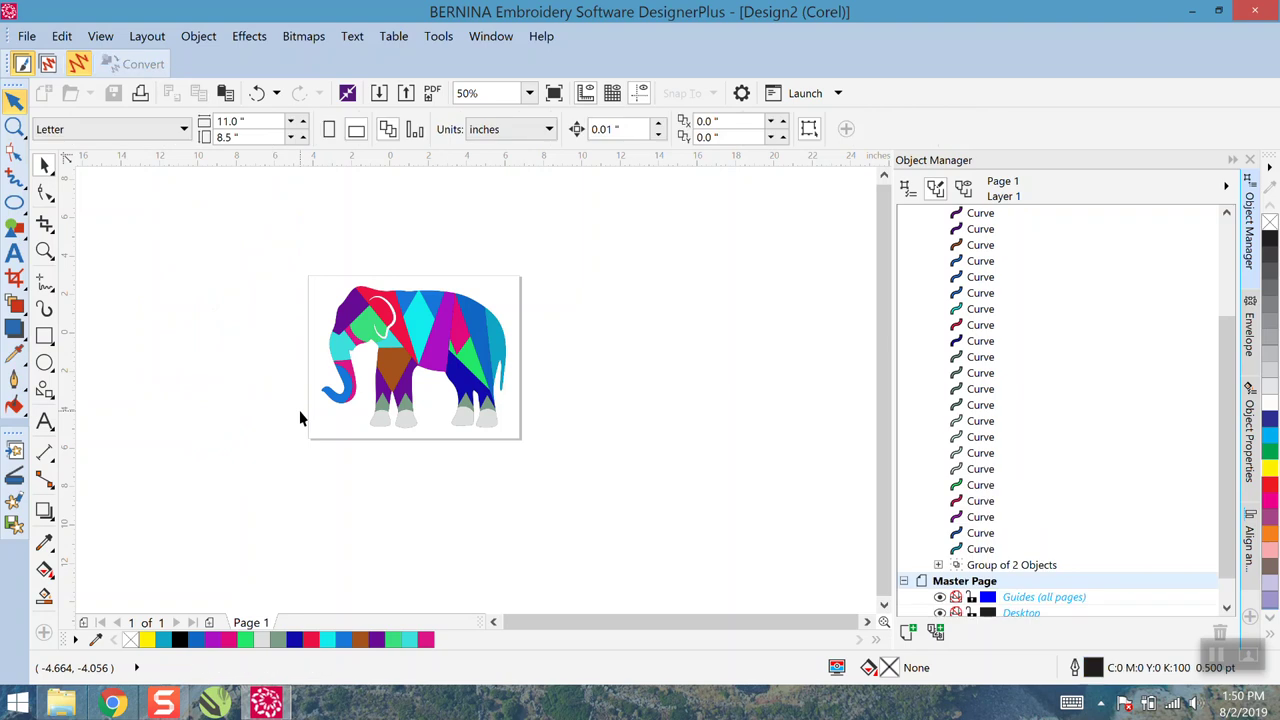
Review the object list by selecting all the colored patch curves of the elephant together, and clear the selection
click(981, 549)
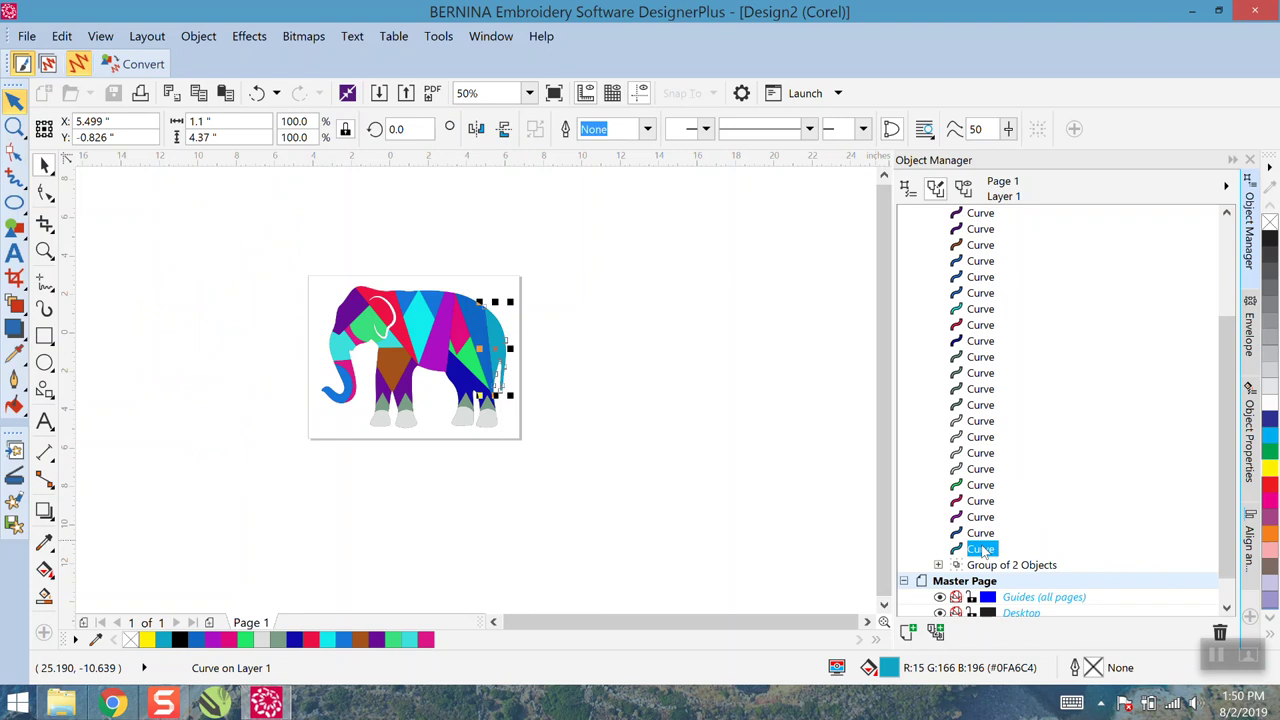
scroll(981, 549, up, 10)
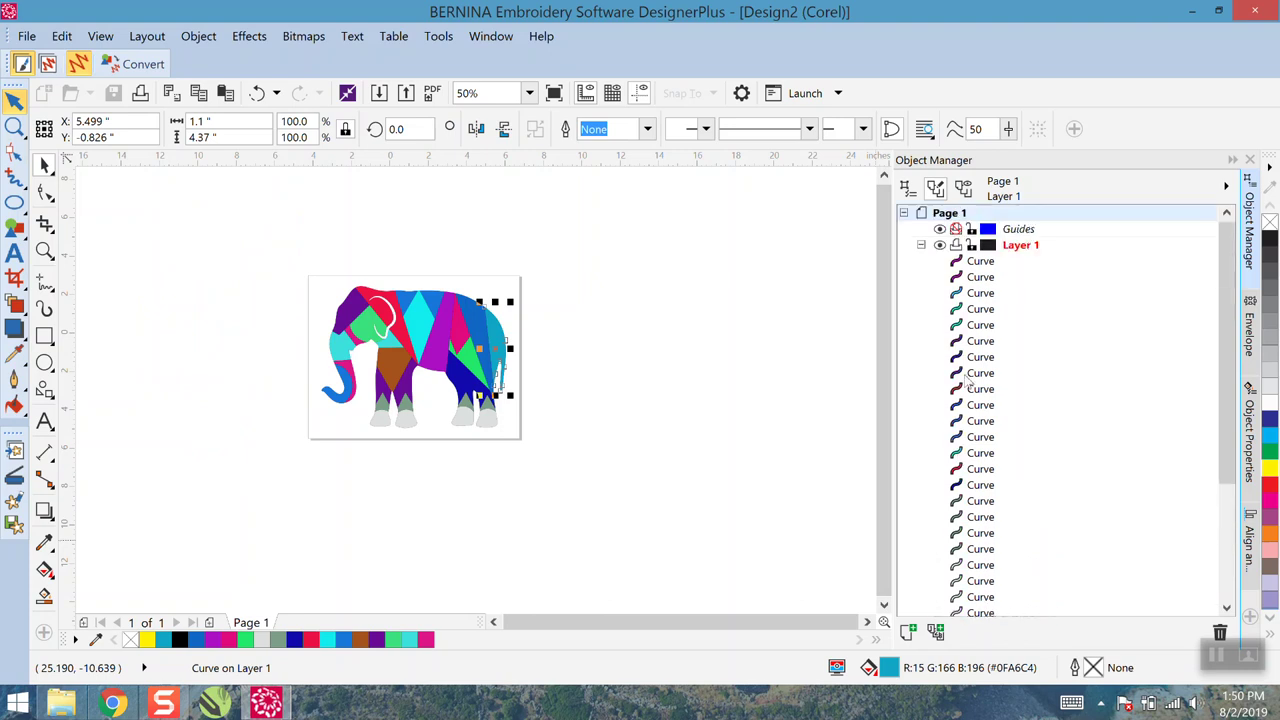
scroll(975, 268, down, 10)
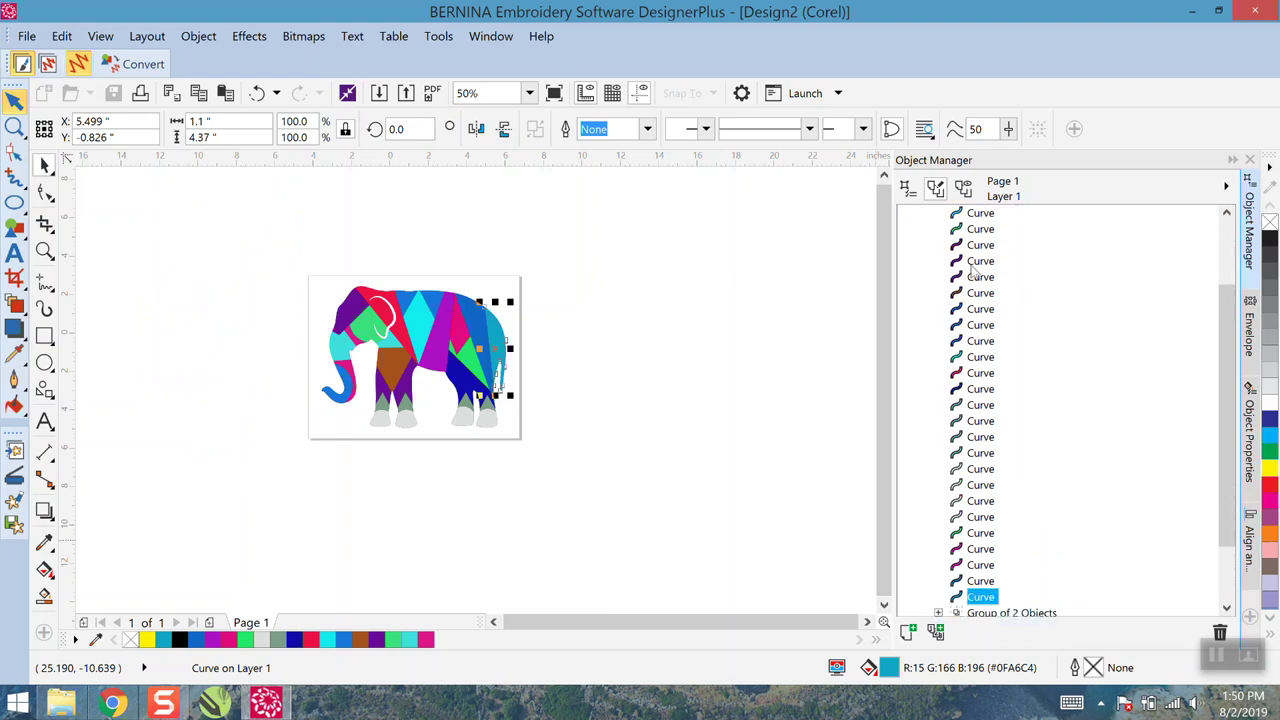
scroll(975, 268, up, 3)
scroll(974, 267, up, 3)
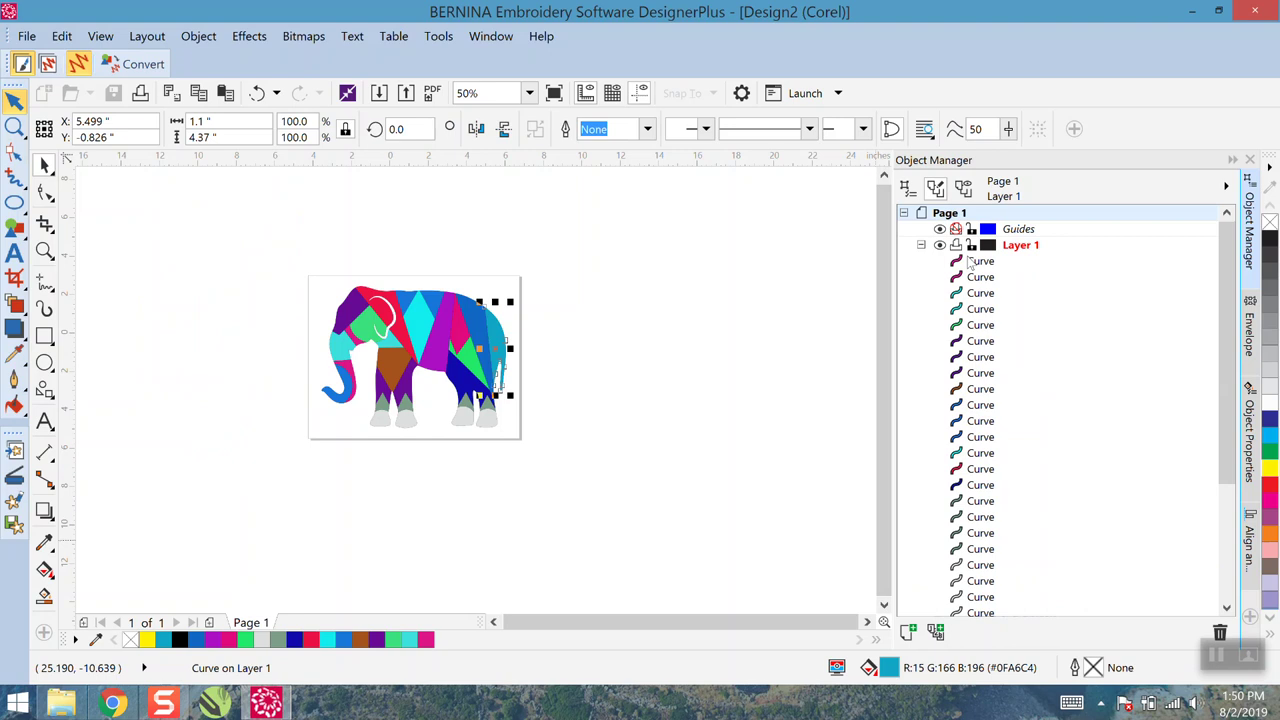
scroll(970, 262, down, 10)
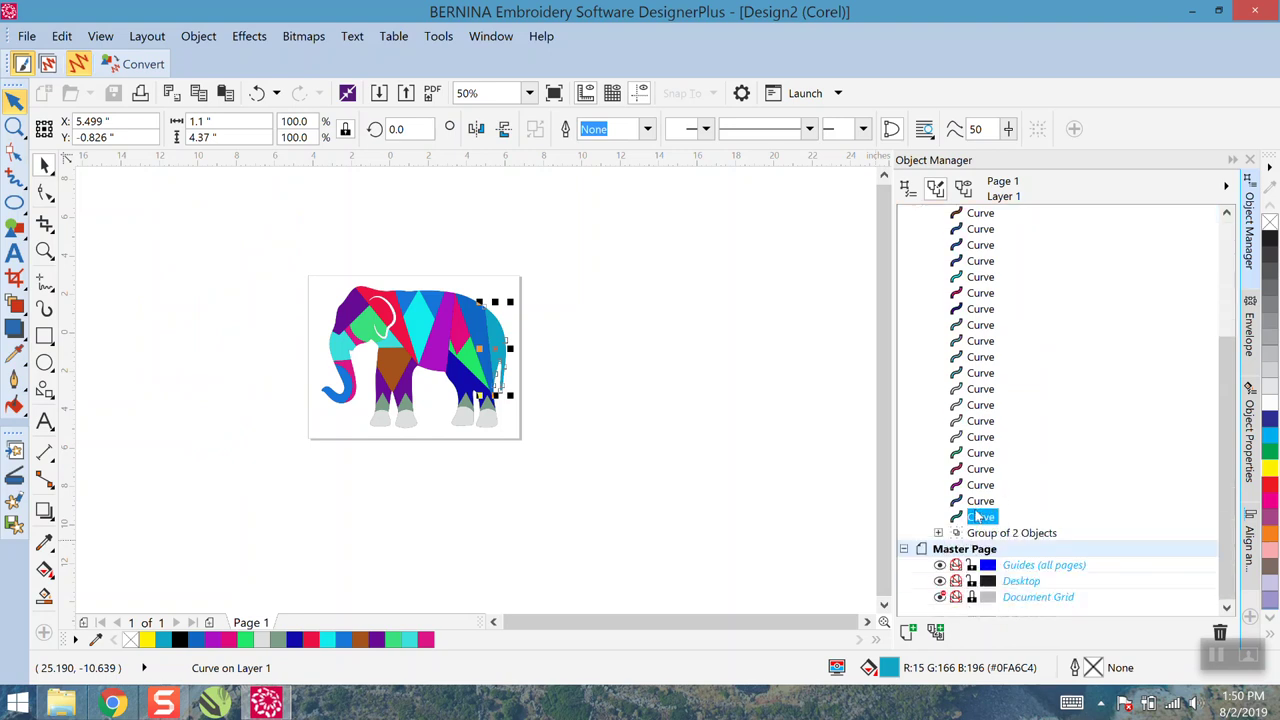
scroll(983, 519, up, 10)
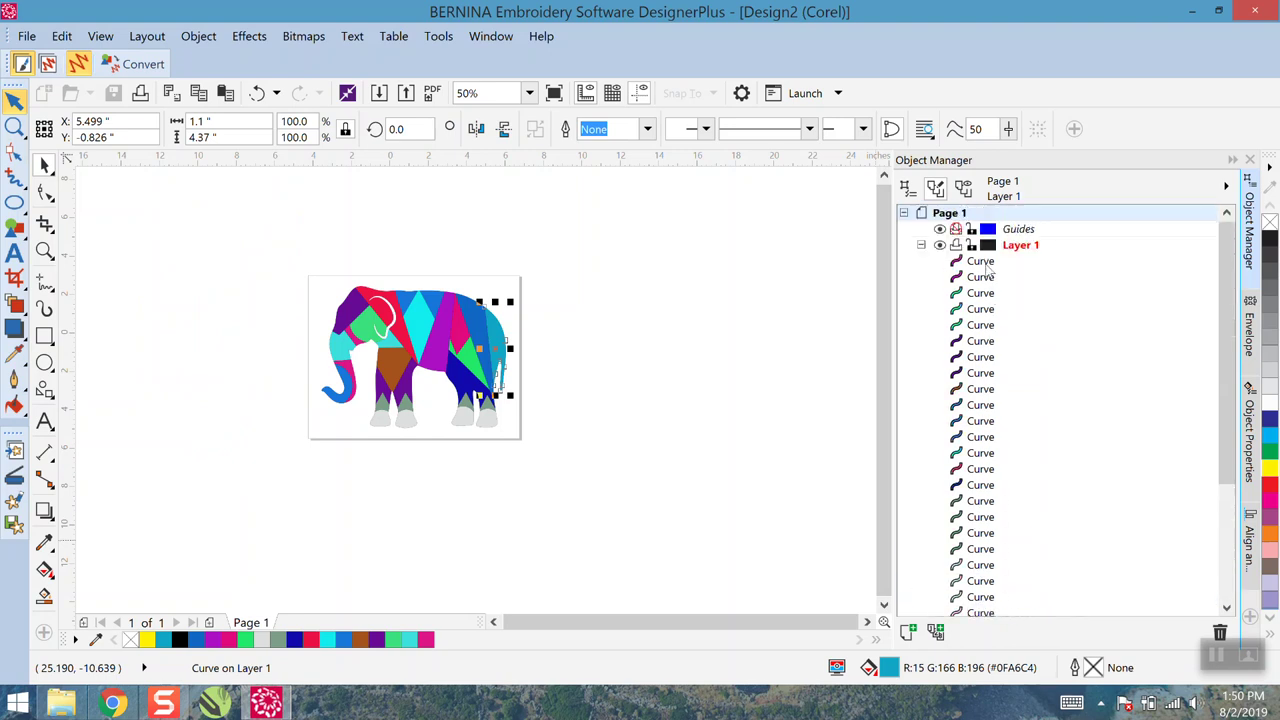
shift+click(984, 262)
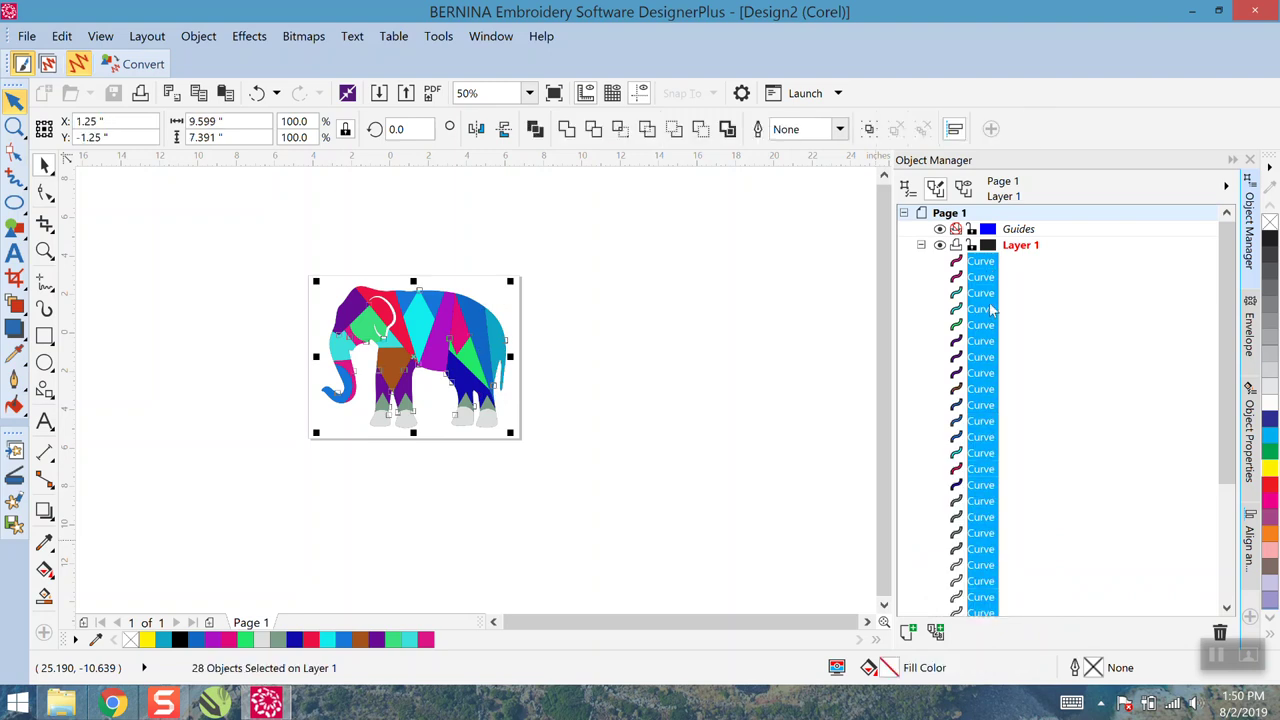
scroll(988, 322, down, 3)
scroll(988, 325, down, 1)
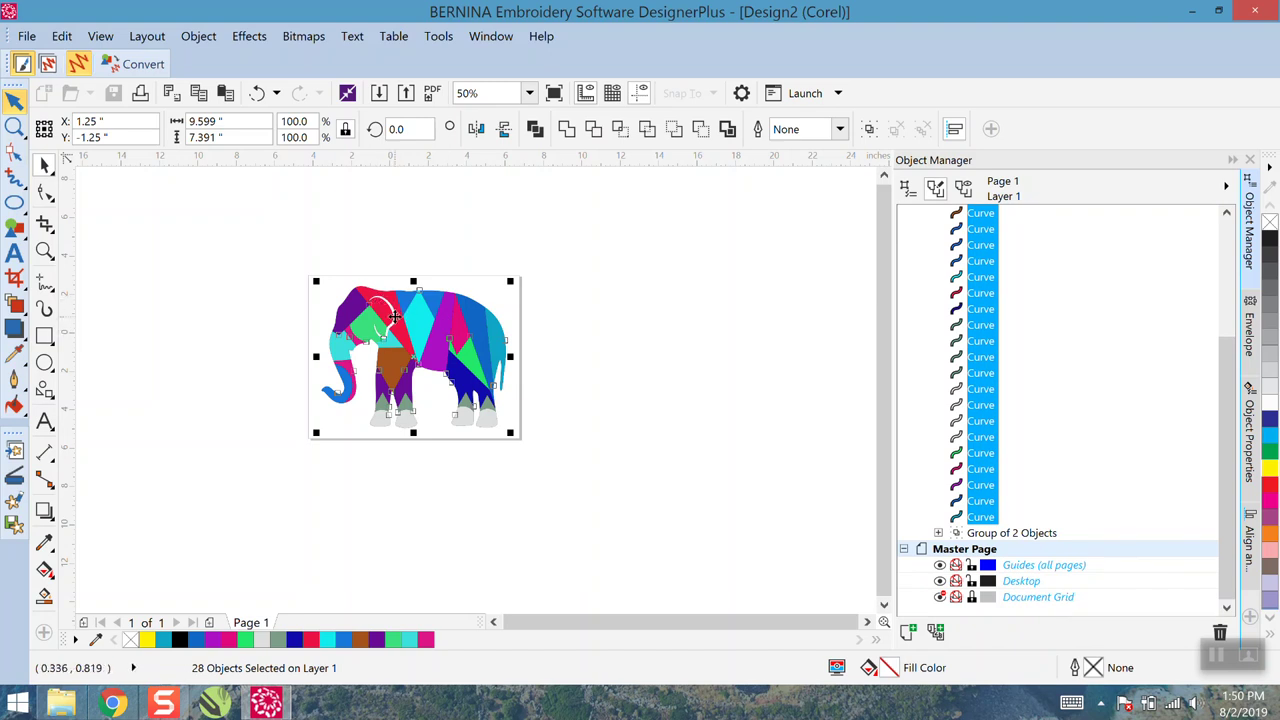
click(706, 358)
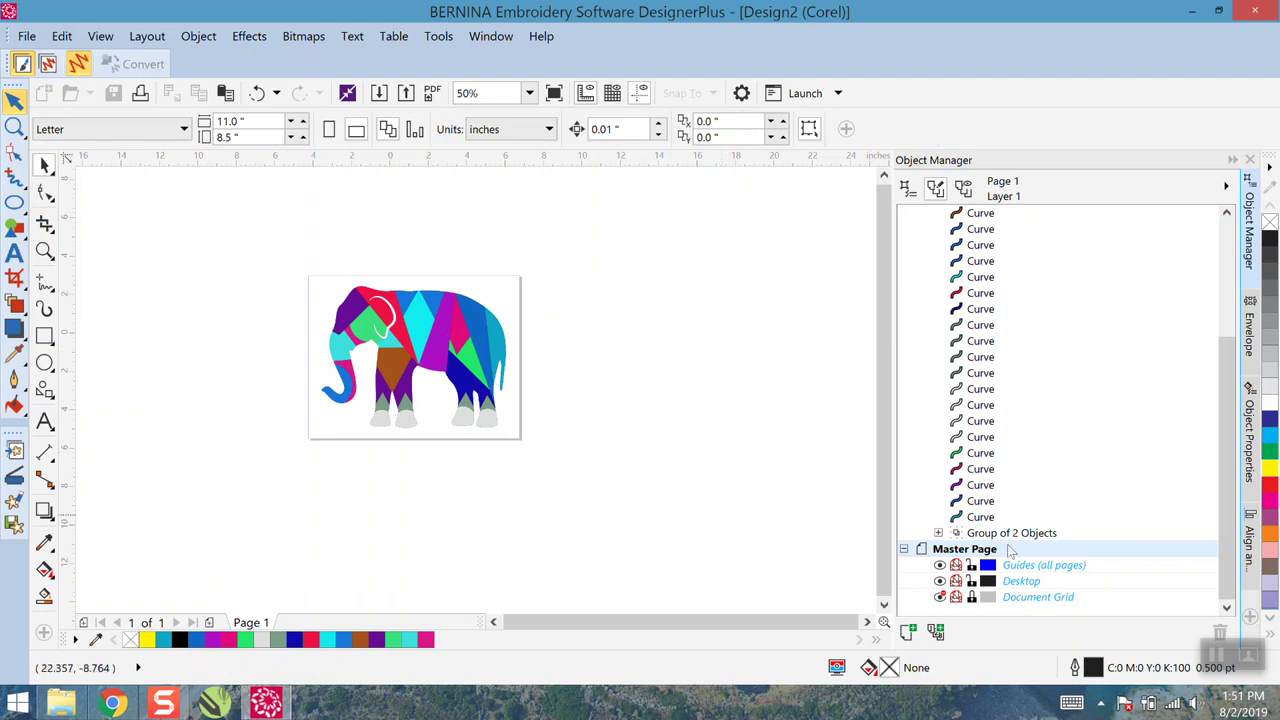
Ungroup the group of two objects beneath the colored patches
click(968, 536)
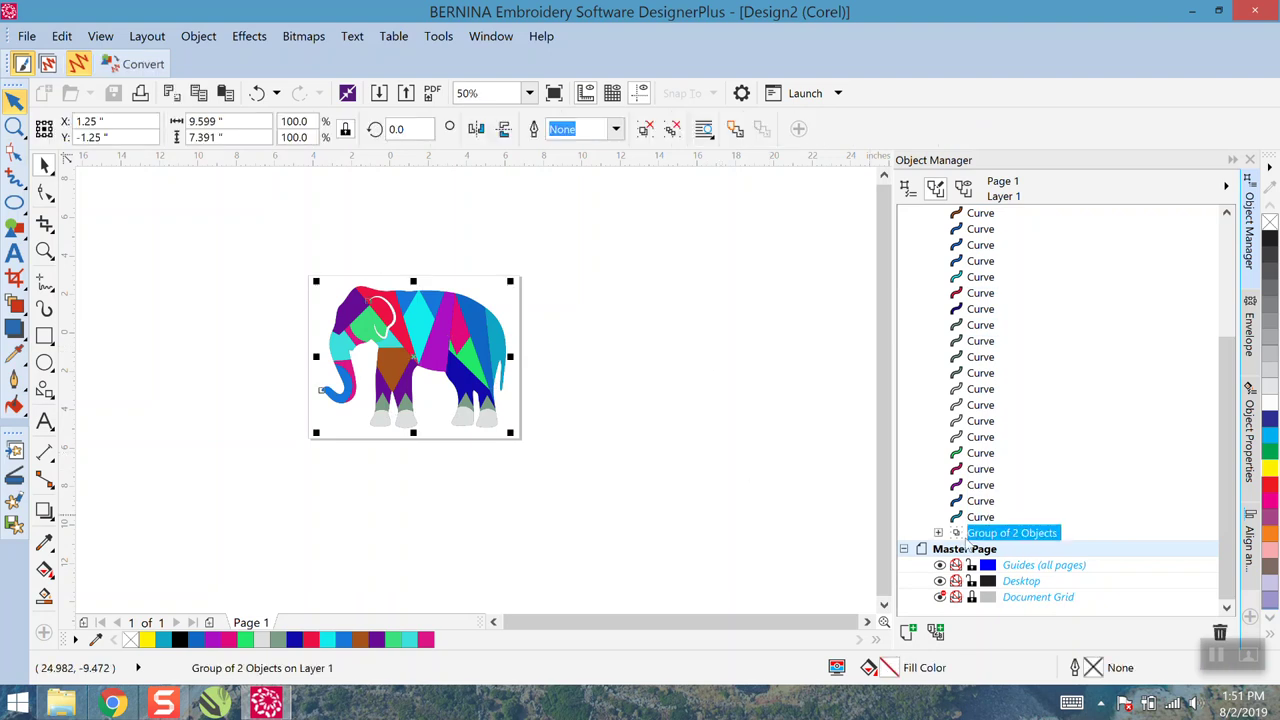
click(645, 128)
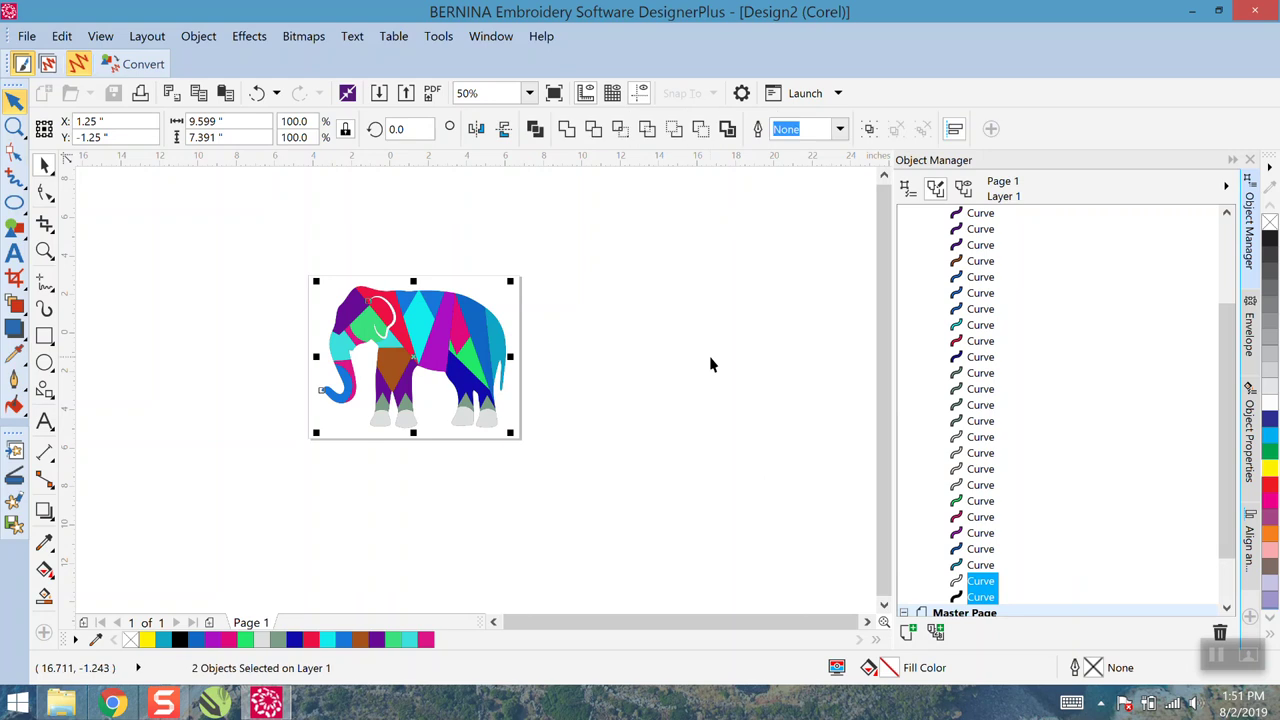
click(710, 364)
Move the black elephant silhouette out from under the colored patches, to about X -11.958", Y -0.021"
key(F3)
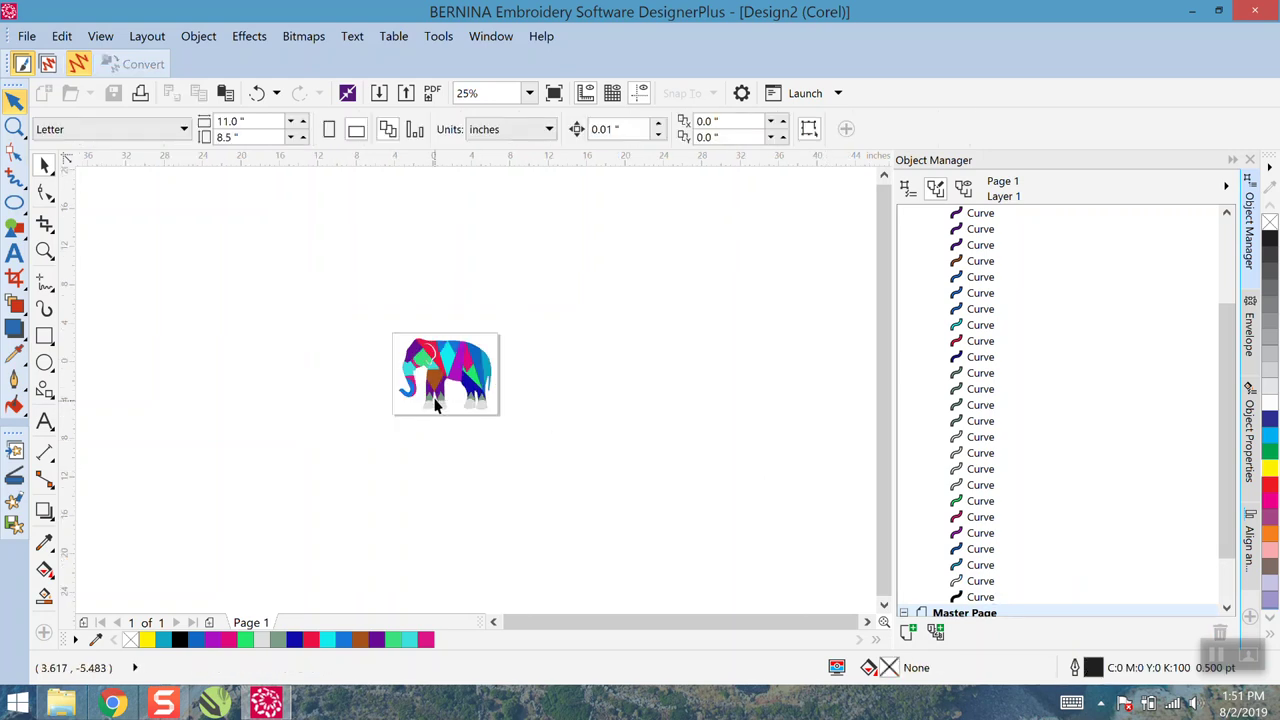
scroll(437, 388, up, 1)
click(980, 597)
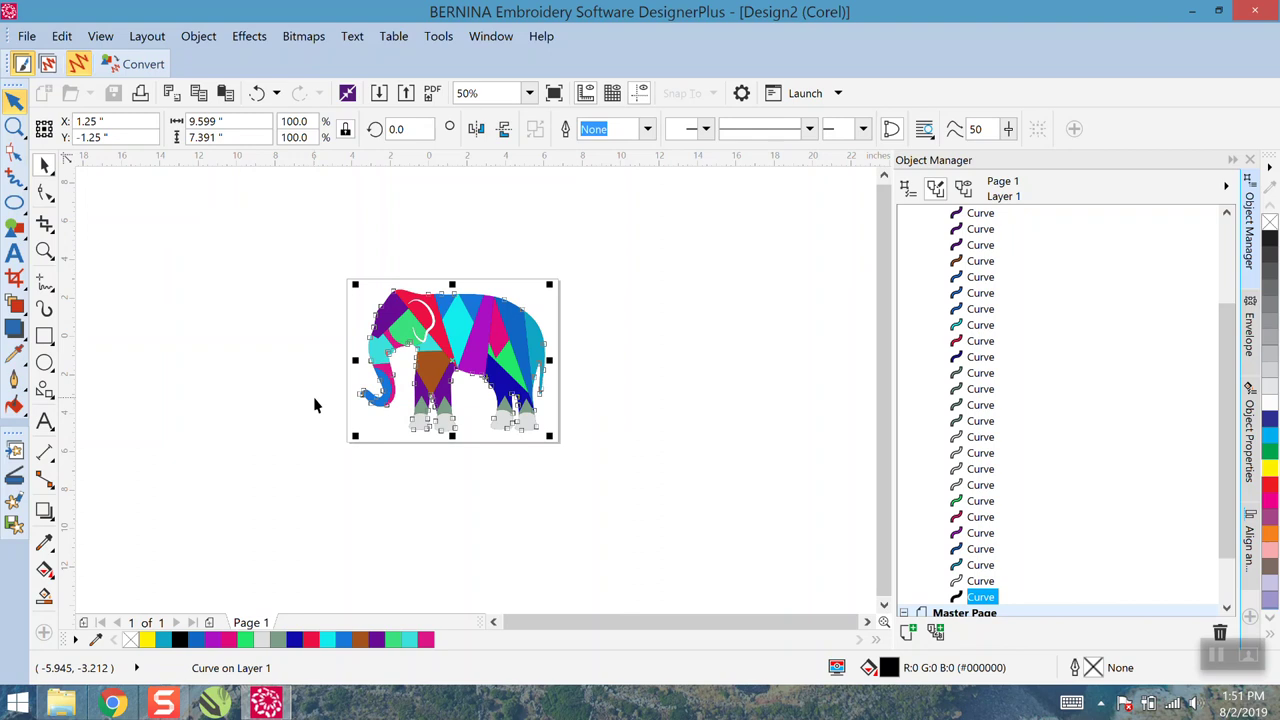
drag(451, 362, 200, 338)
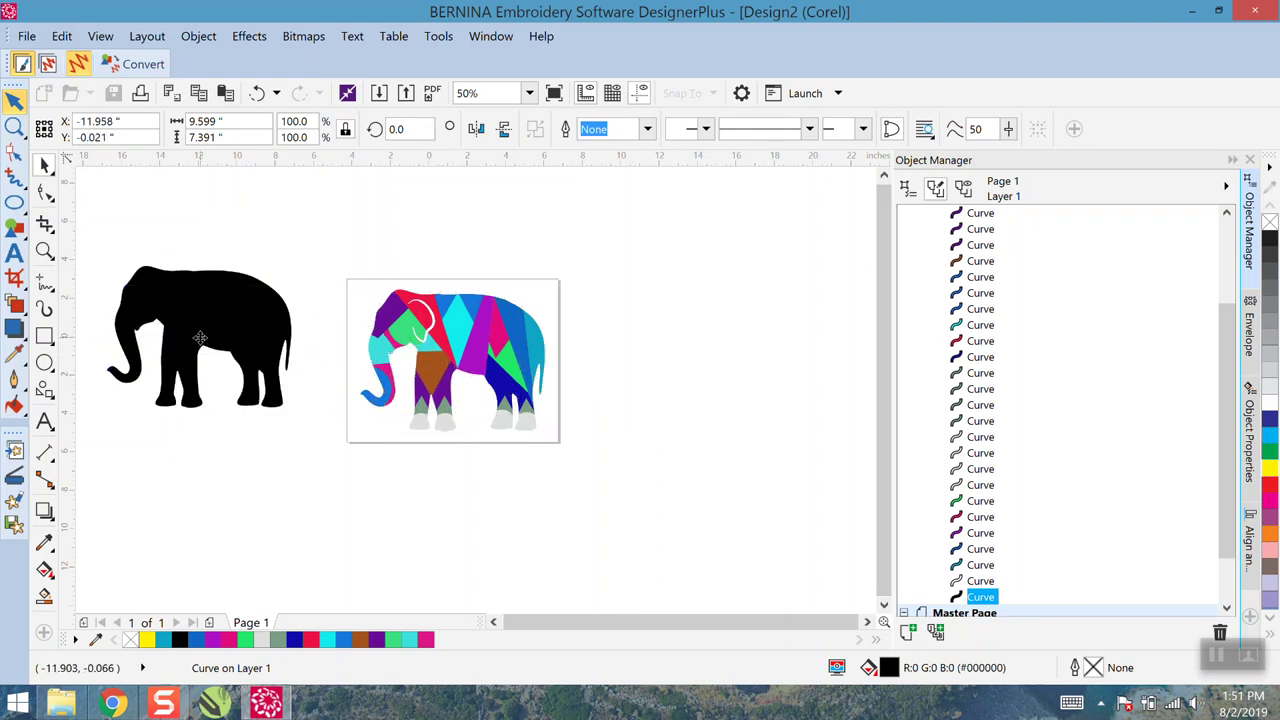
click(285, 541)
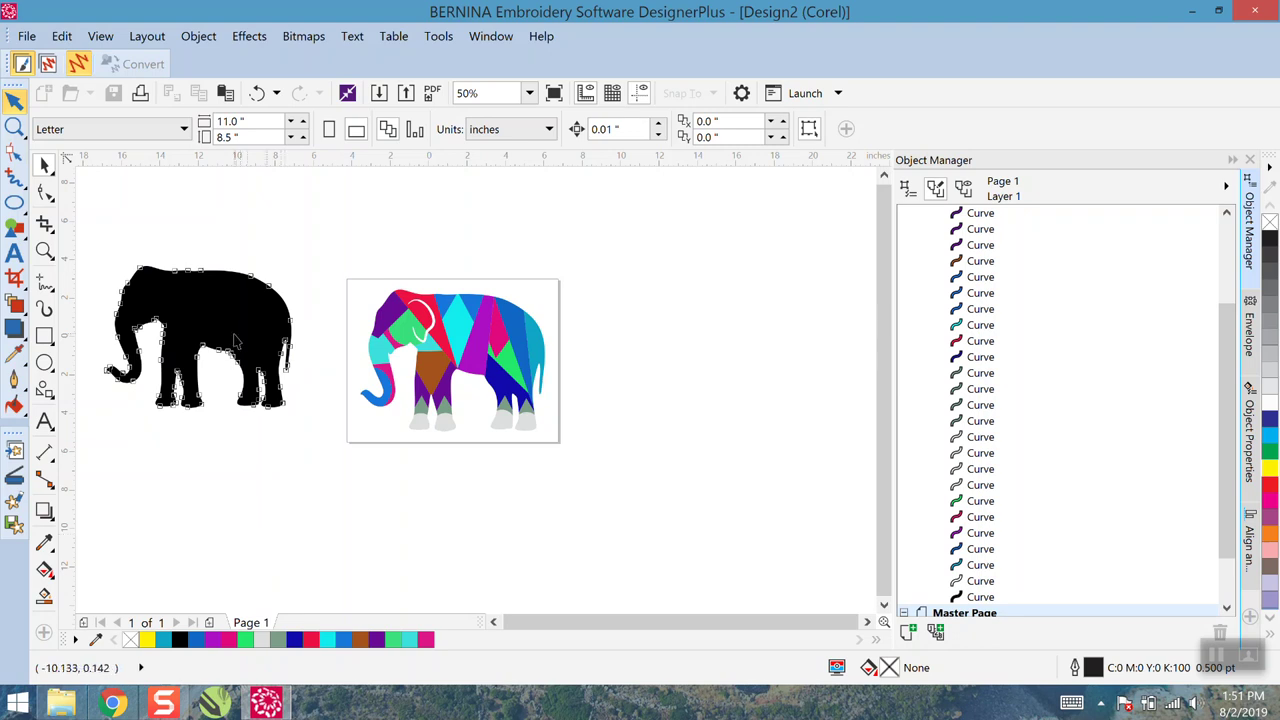
Select the whole colored elephant, examine its patches up close, and clear the selection
drag(330, 251, 581, 466)
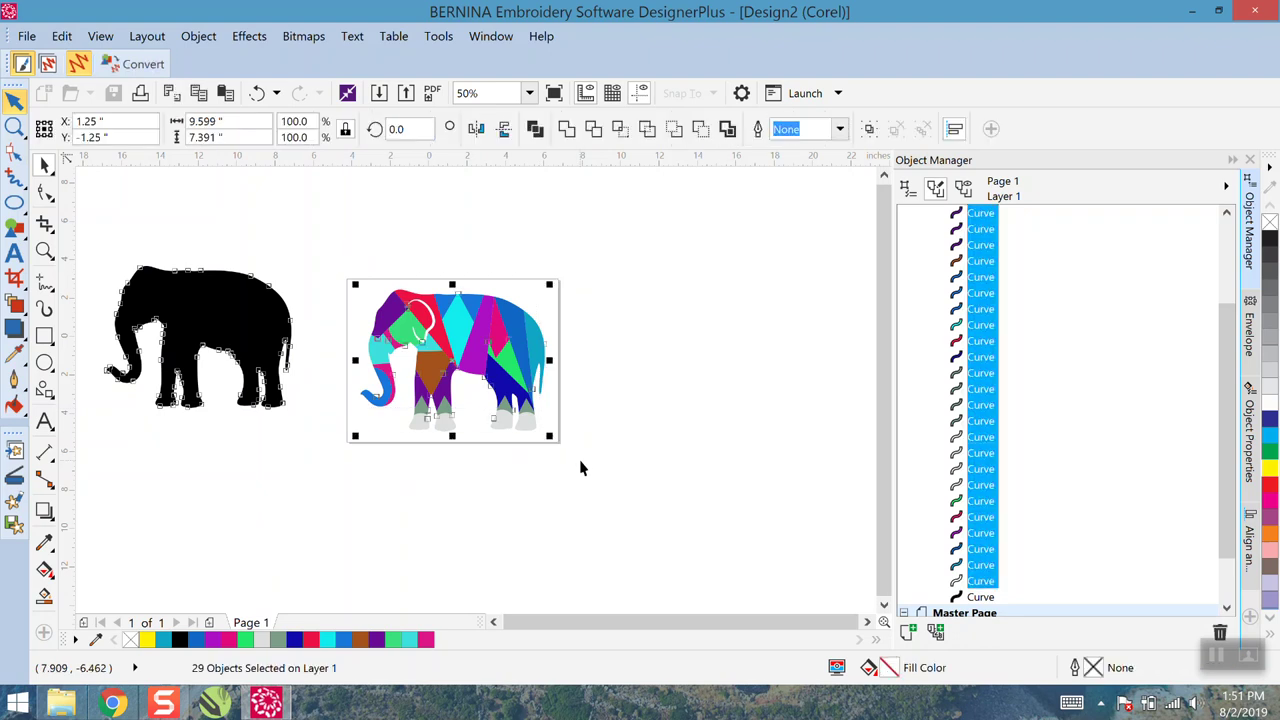
scroll(435, 330, up, 1)
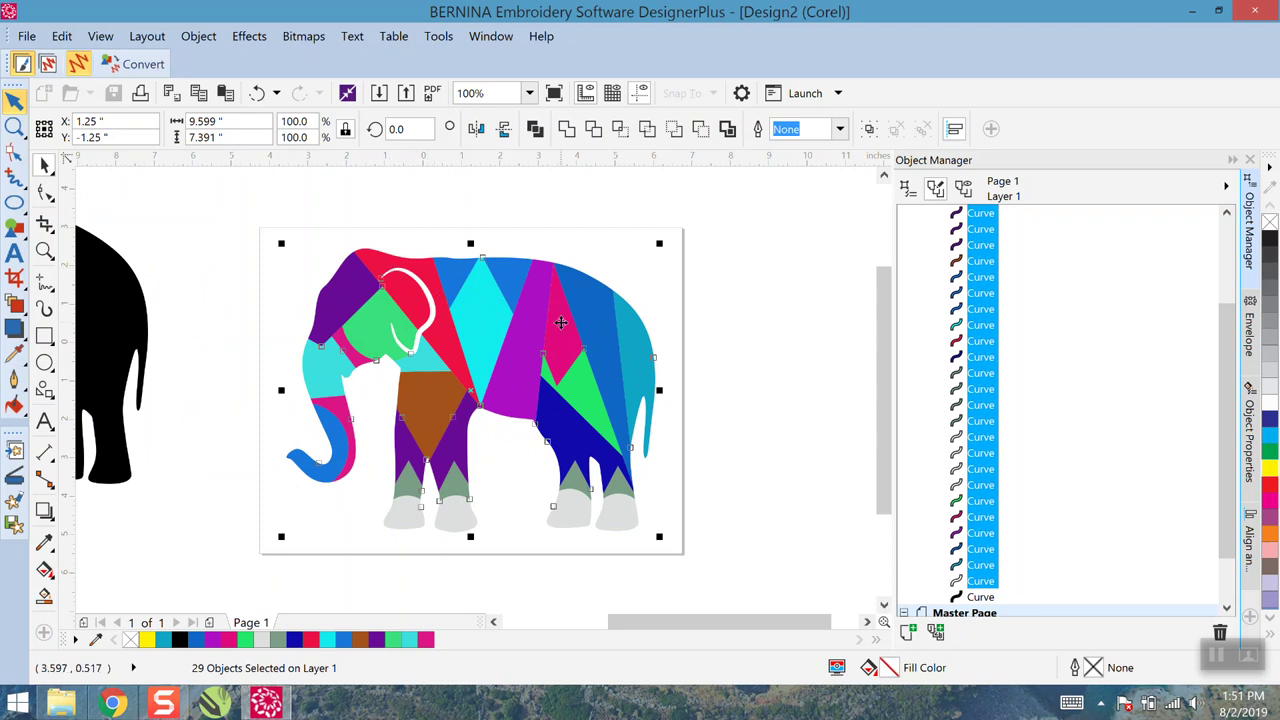
scroll(561, 322, down, 1)
click(691, 290)
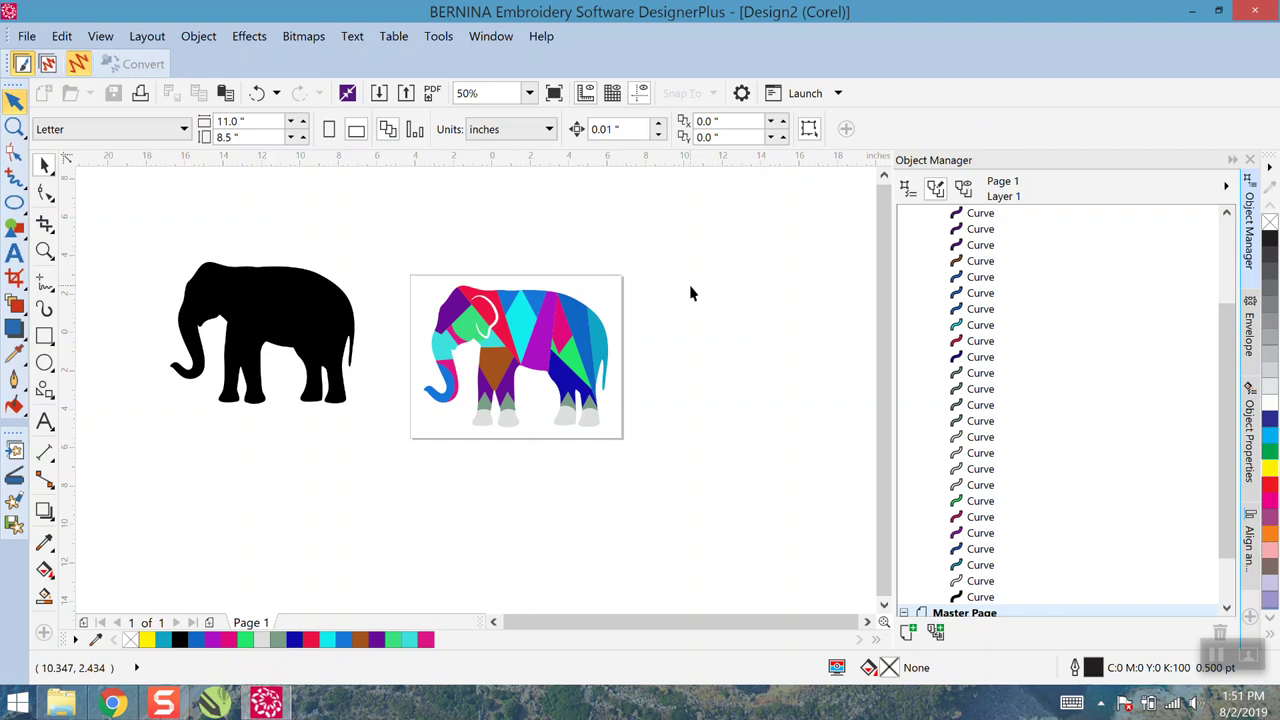
Examine the file types offered for saving the design, and cancel without saving
click(22, 37)
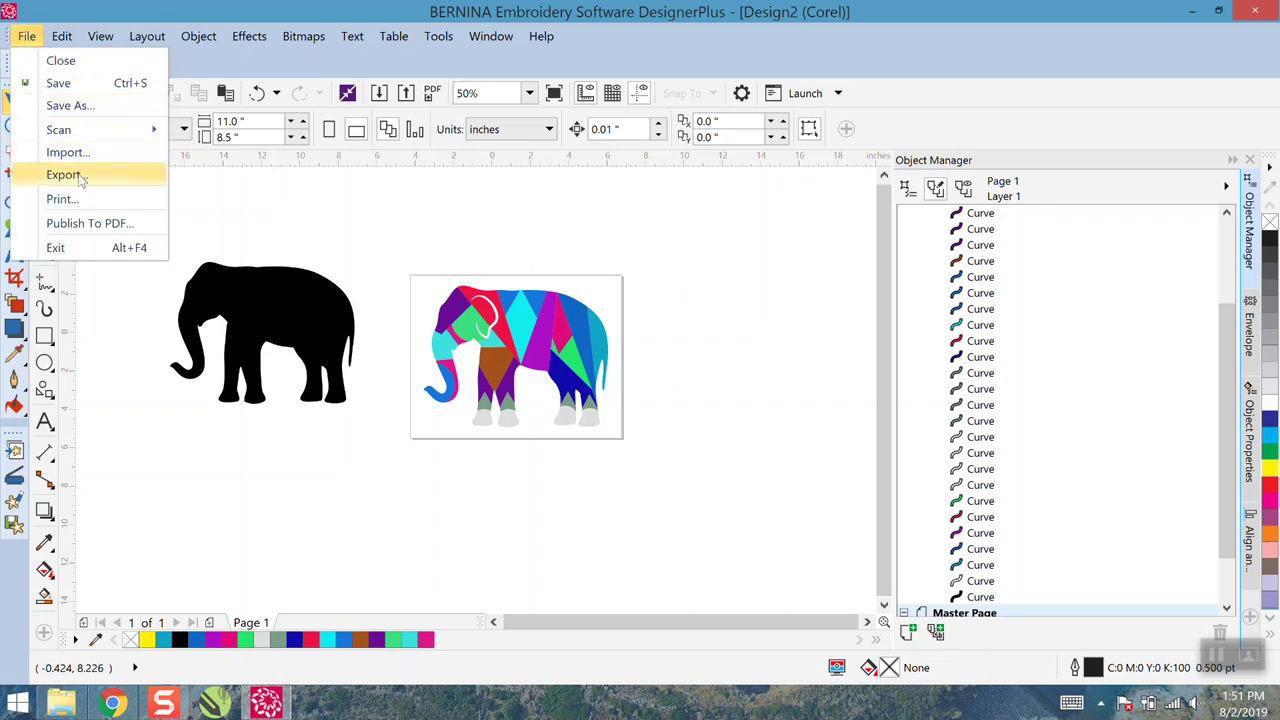
click(85, 110)
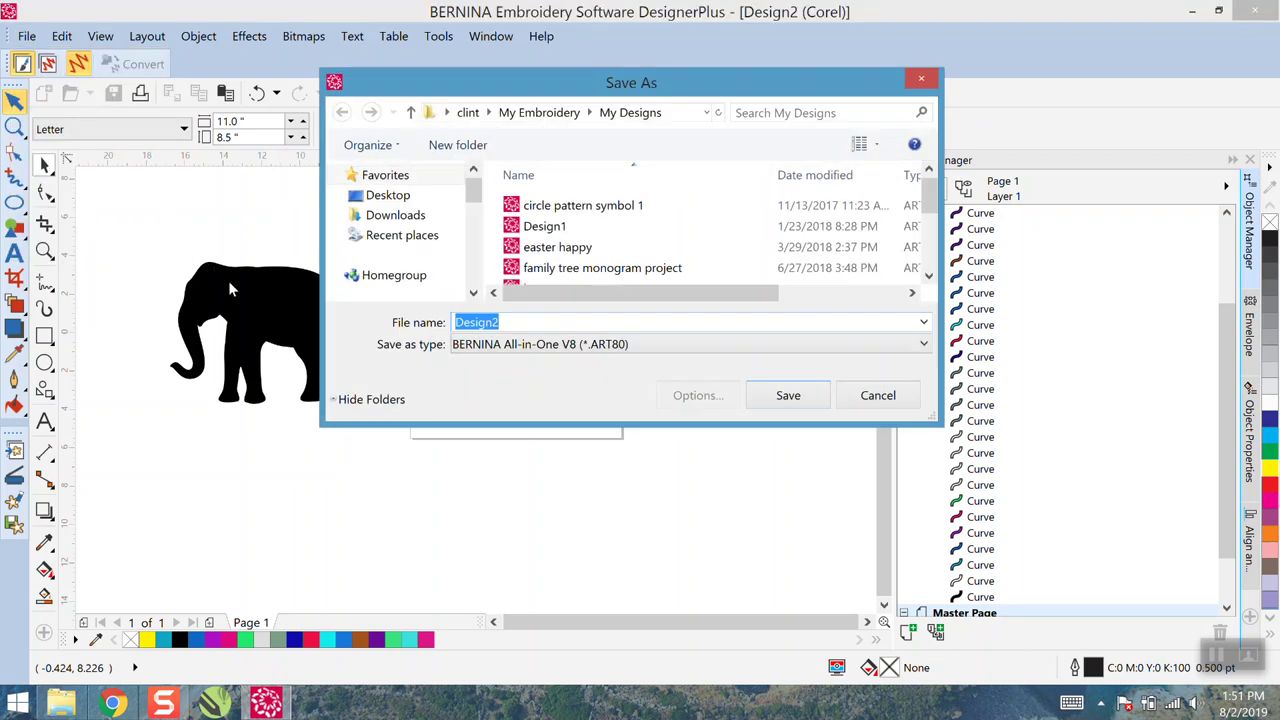
click(702, 347)
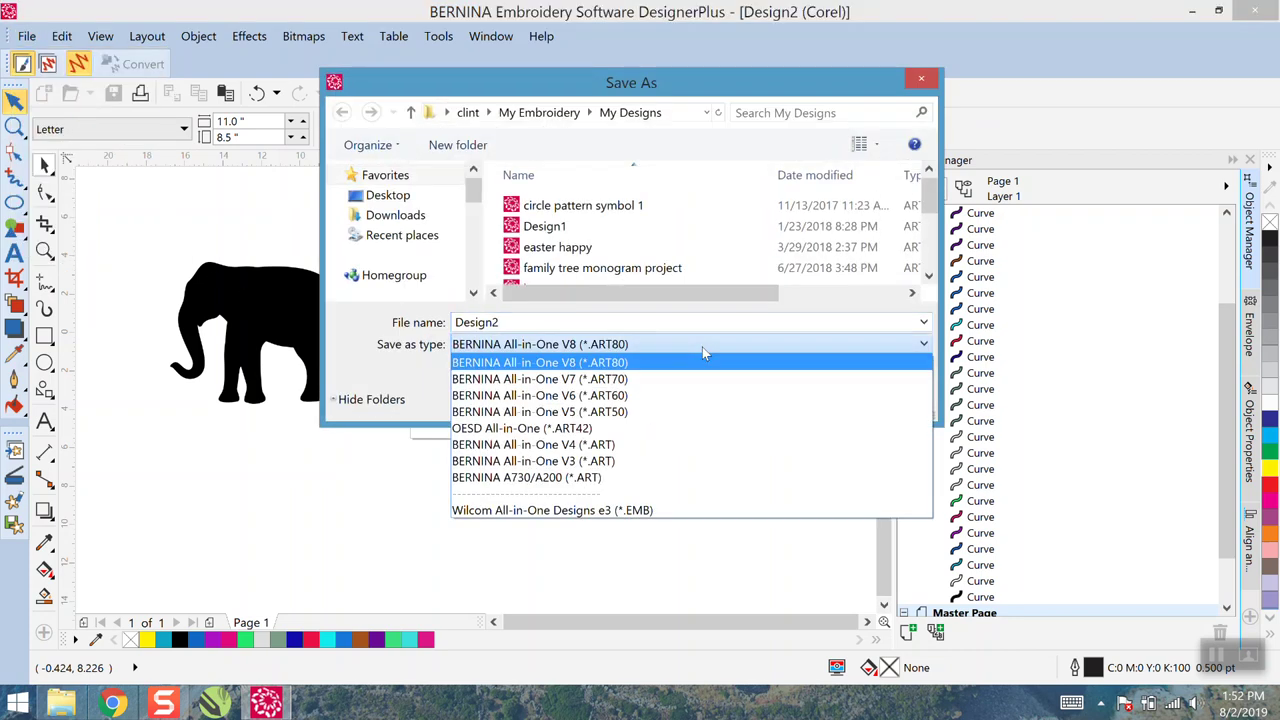
click(702, 347)
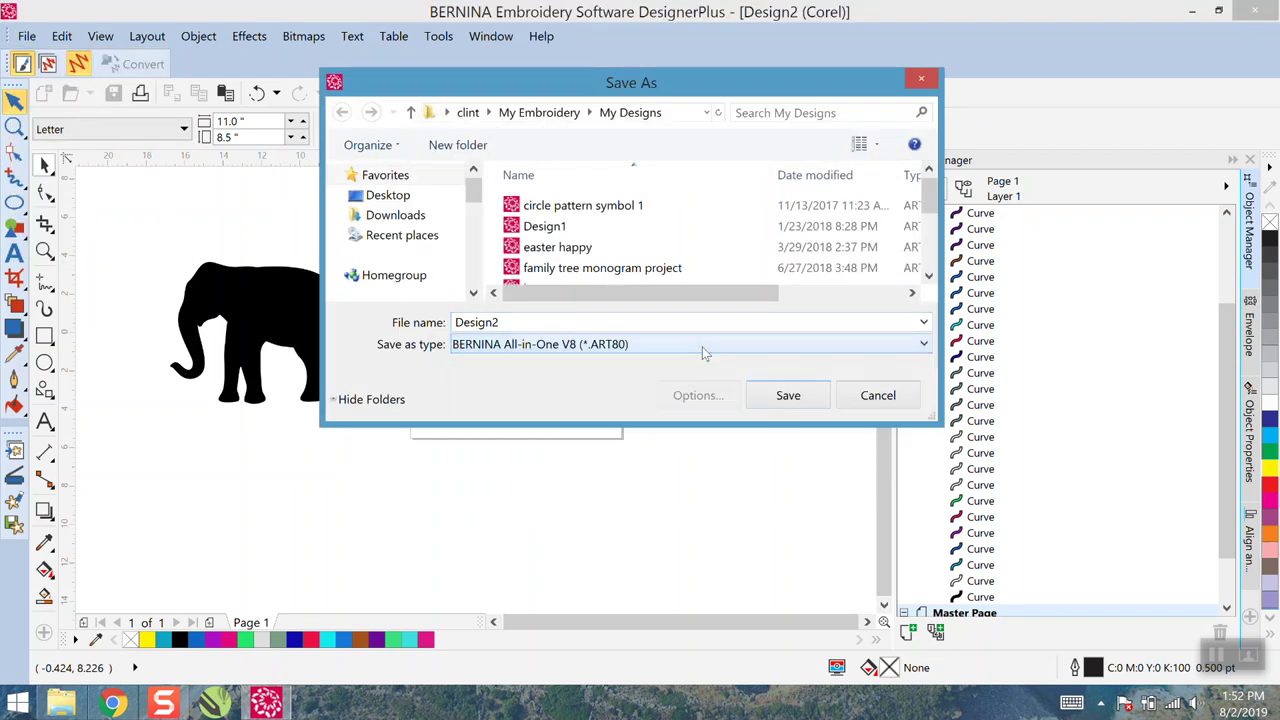
click(870, 396)
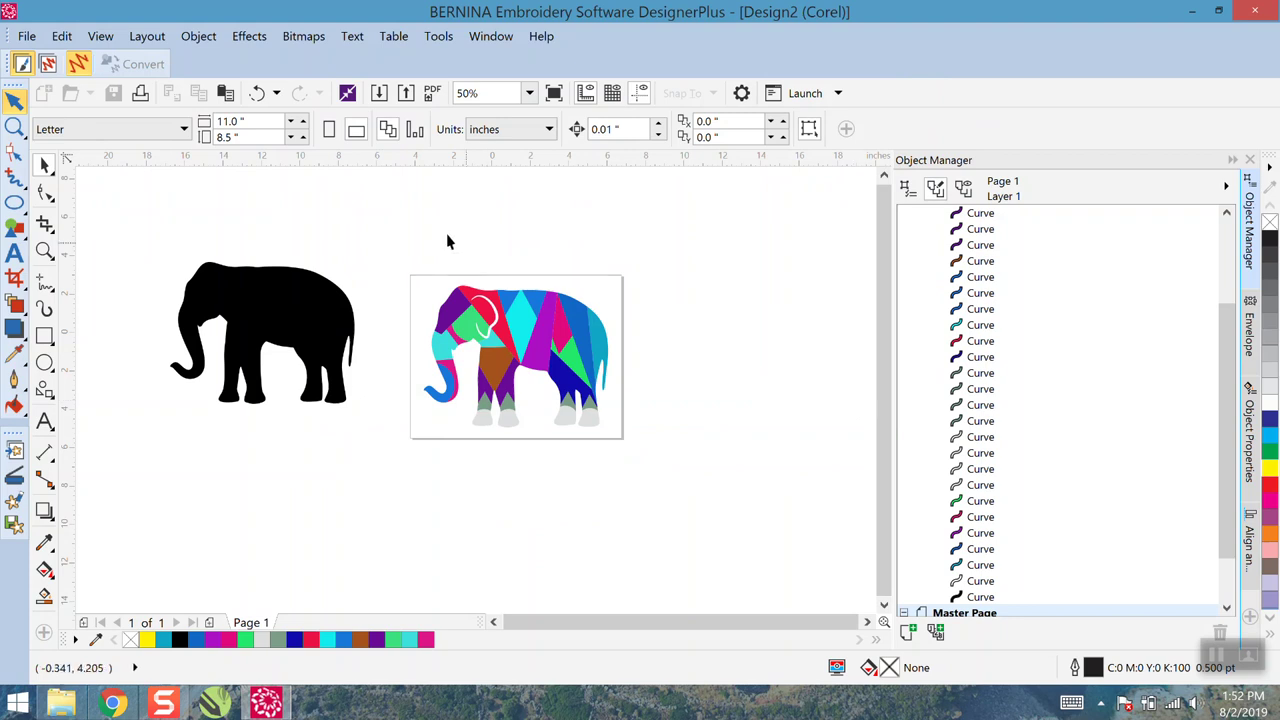
Start exporting the design and set the file type to SVG - Scalable Vector Graphics
click(27, 36)
click(62, 174)
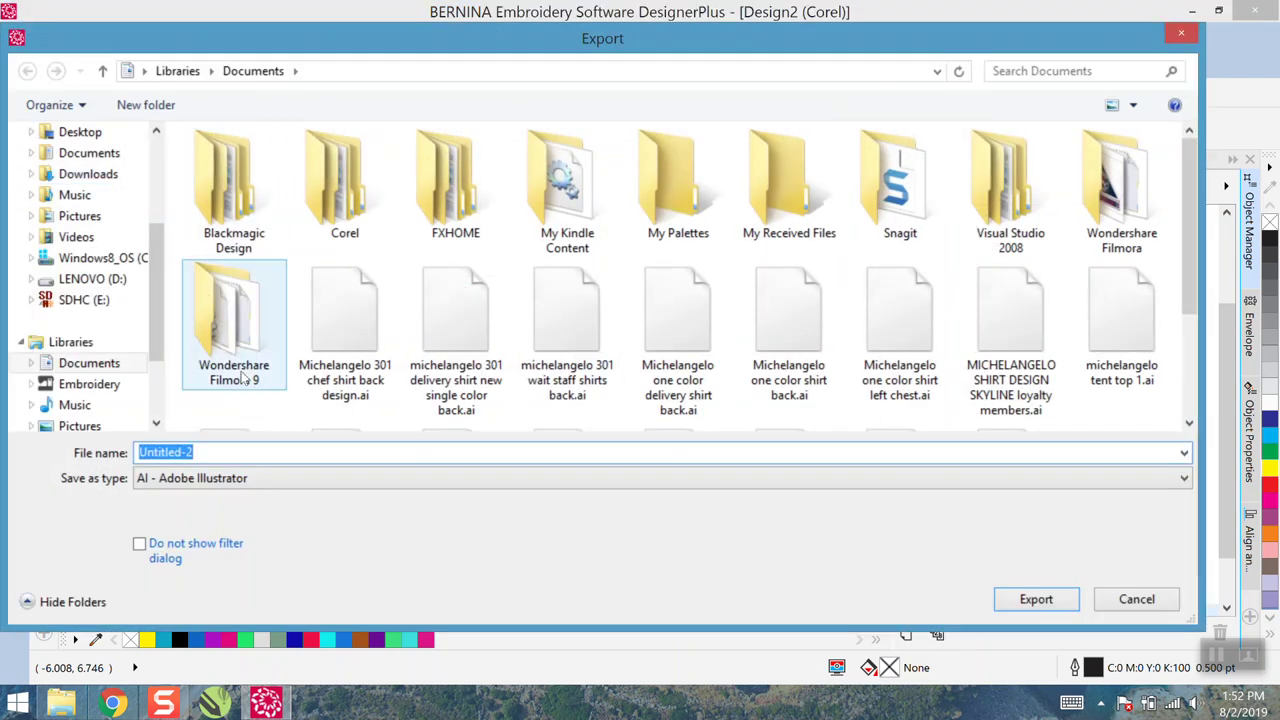
click(241, 482)
click(240, 488)
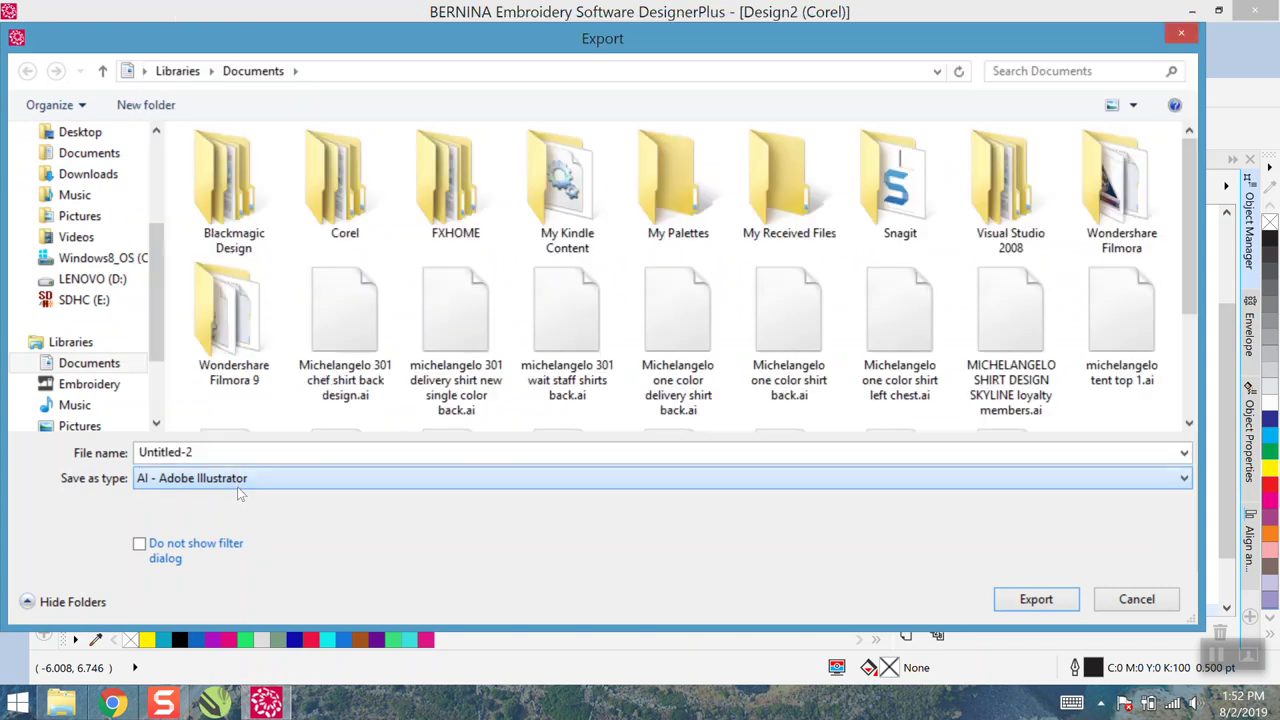
click(237, 486)
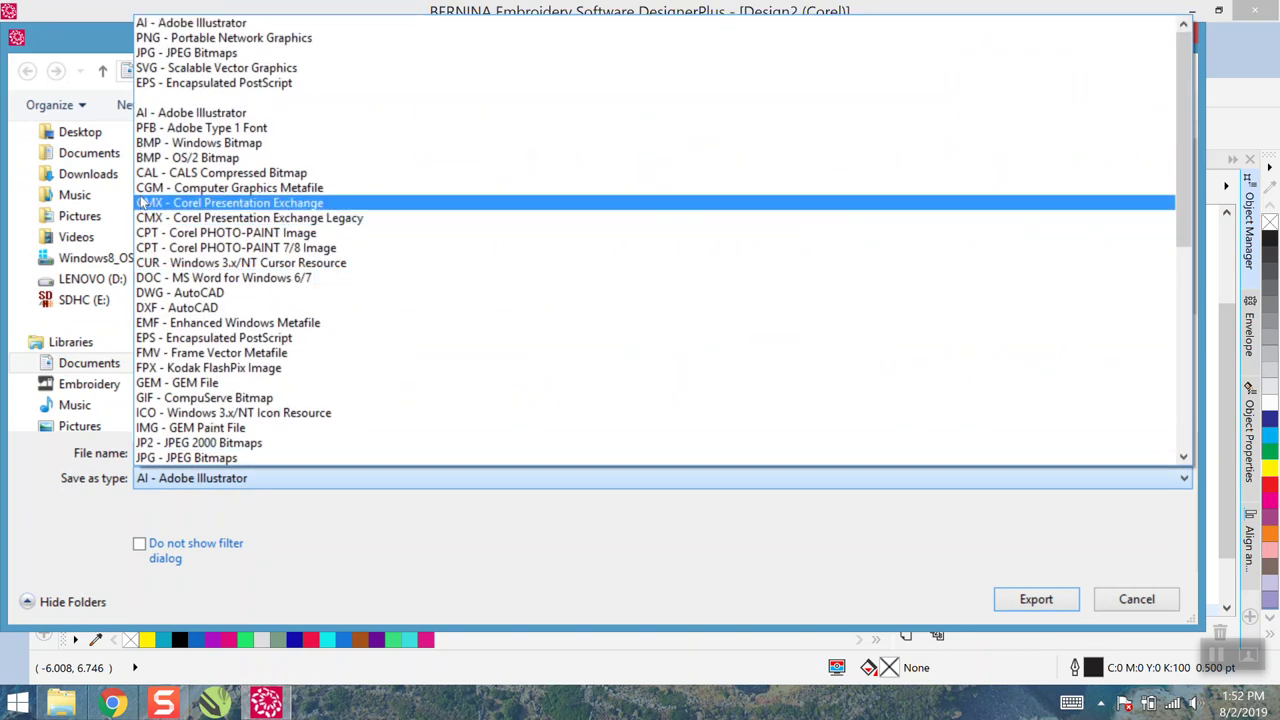
click(181, 70)
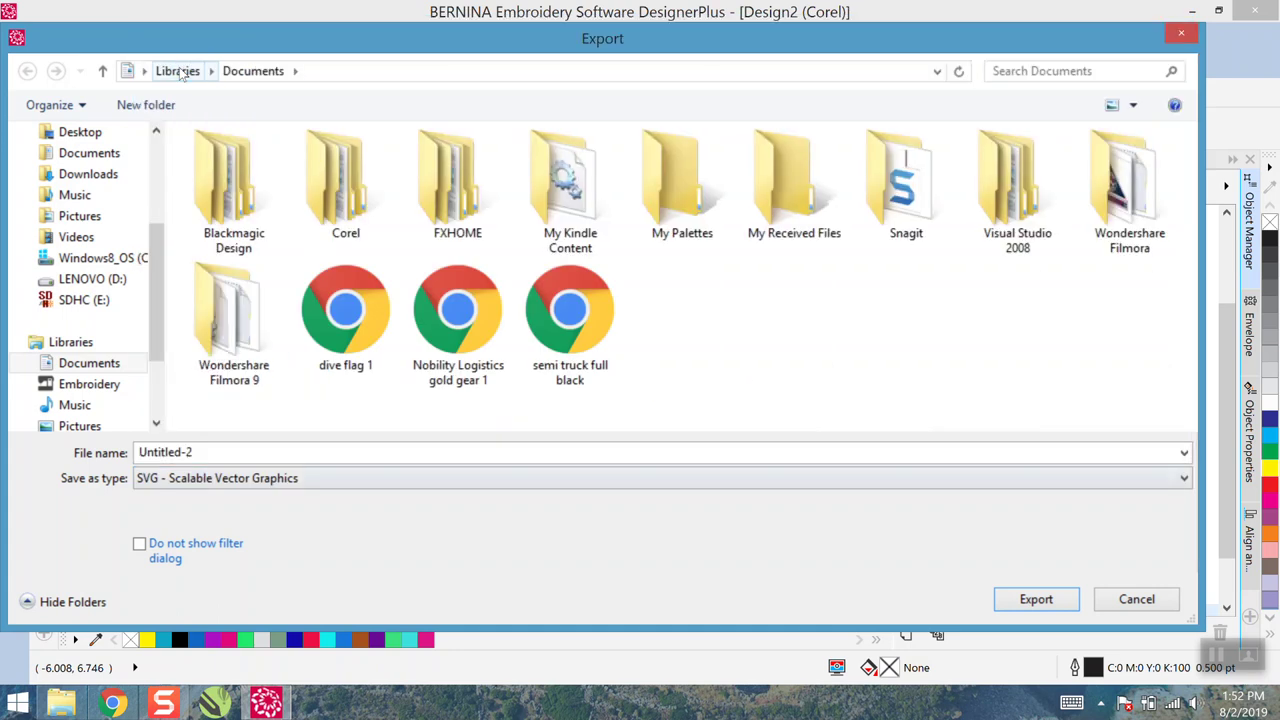
Name the export file "elephant abstract 2" and export it with Unicode - UTF-8 encoding and an internal style sheet
double_click(215, 455)
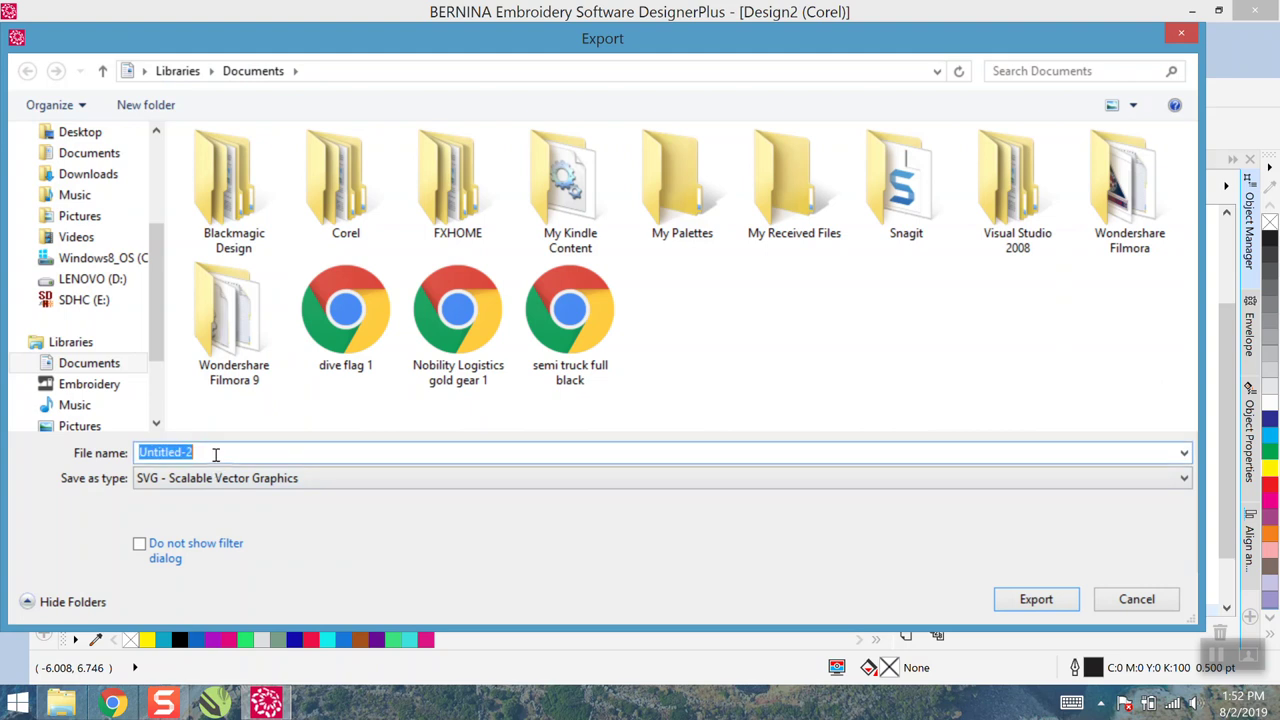
text(elepha)
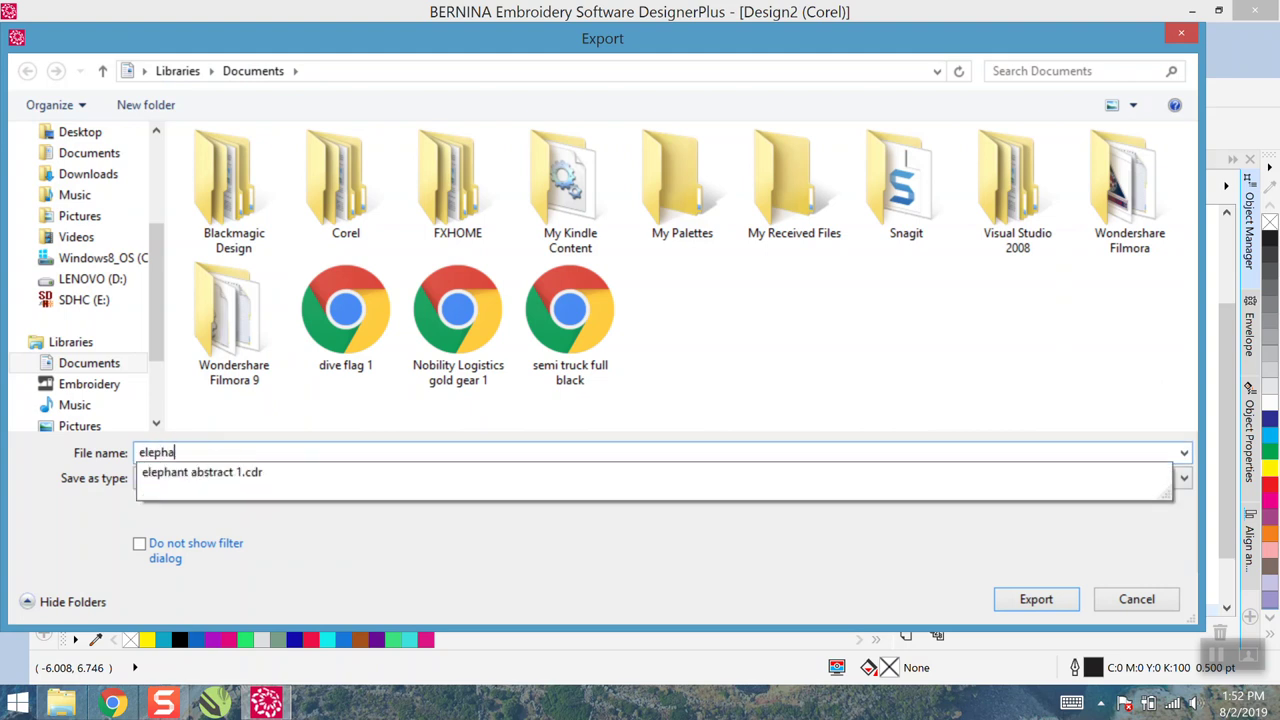
text(nt abstract 2)
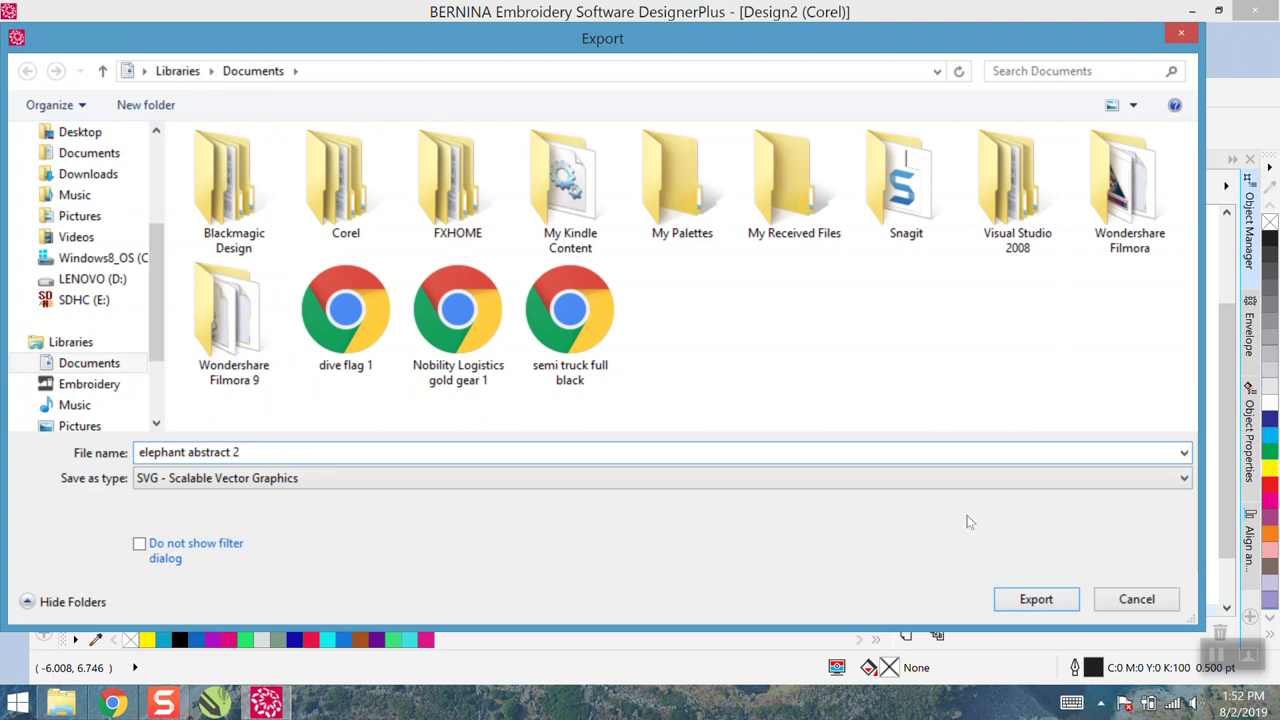
click(1036, 600)
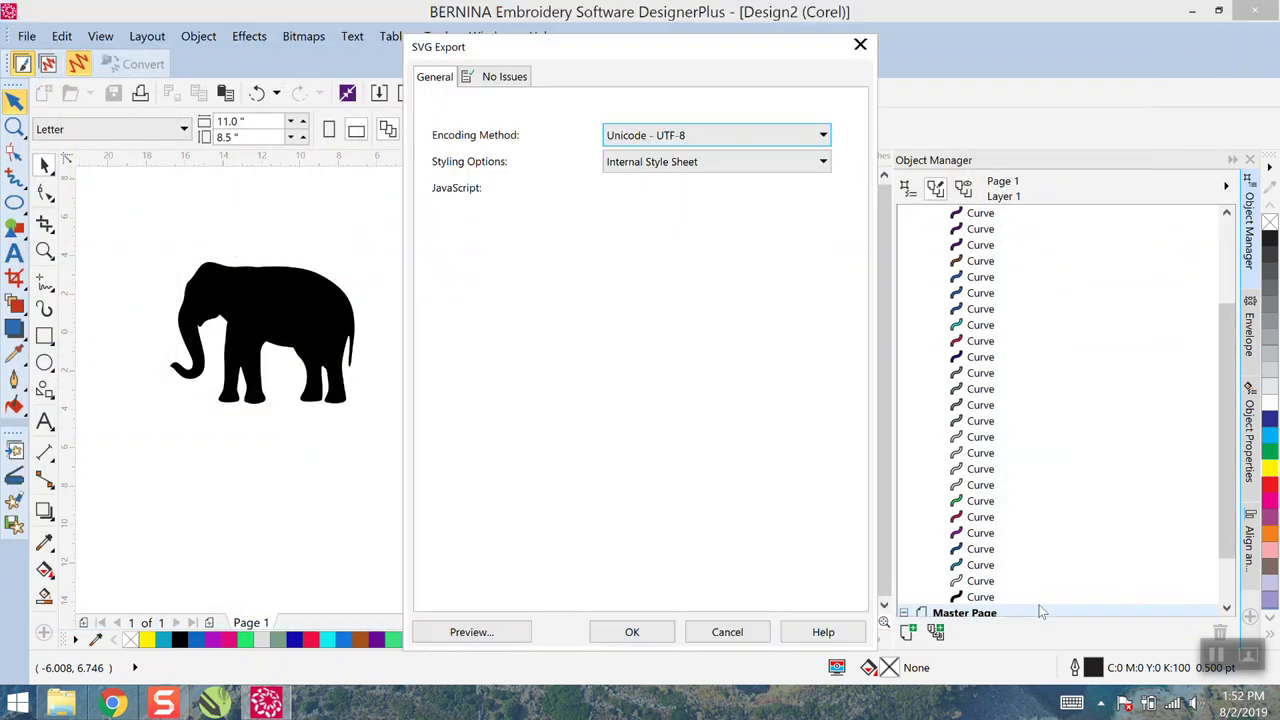
click(632, 631)
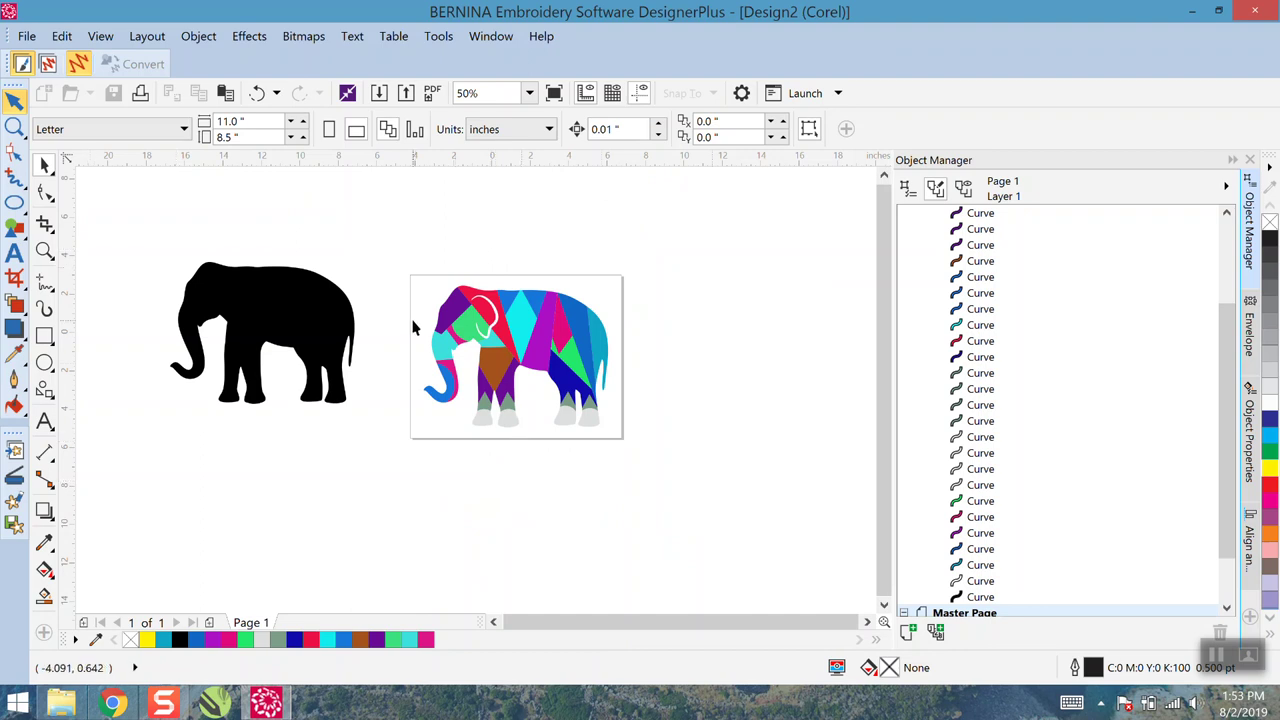
Select all patches of the colored elephant, without the black silhouette, and convert them to embroidery
drag(400, 252, 652, 464)
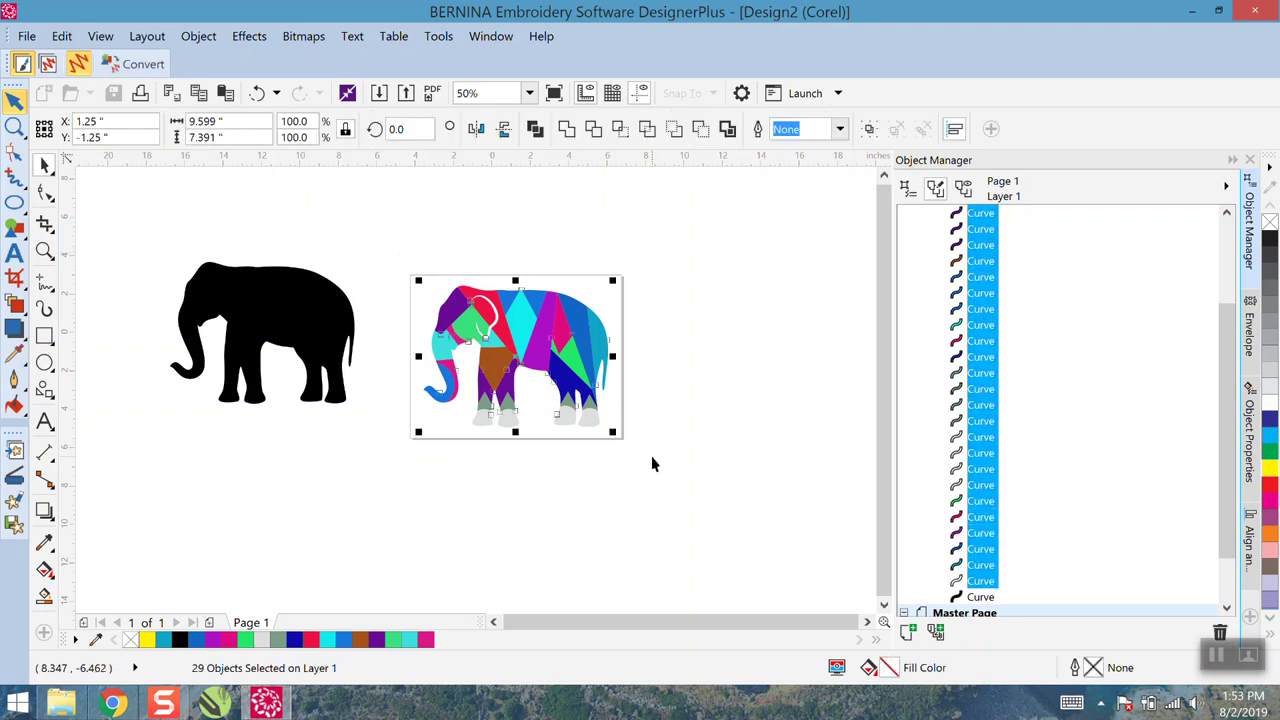
scroll(535, 360, up, 1)
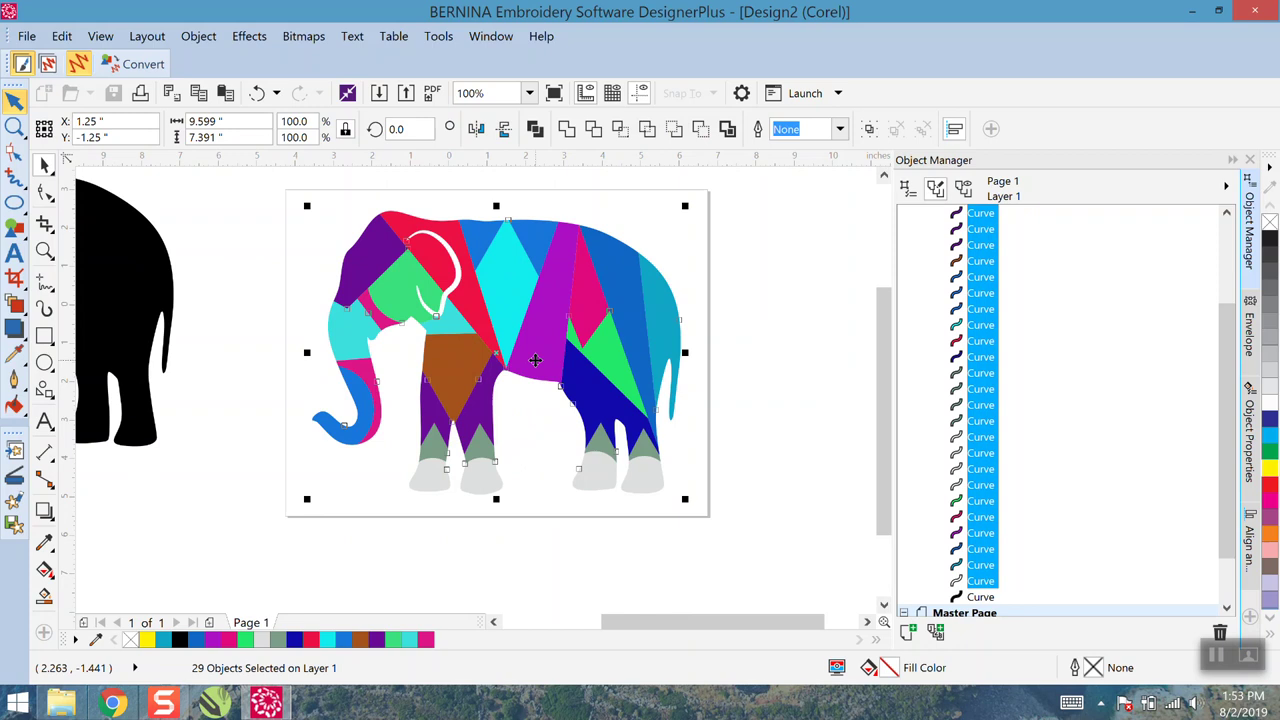
click(158, 64)
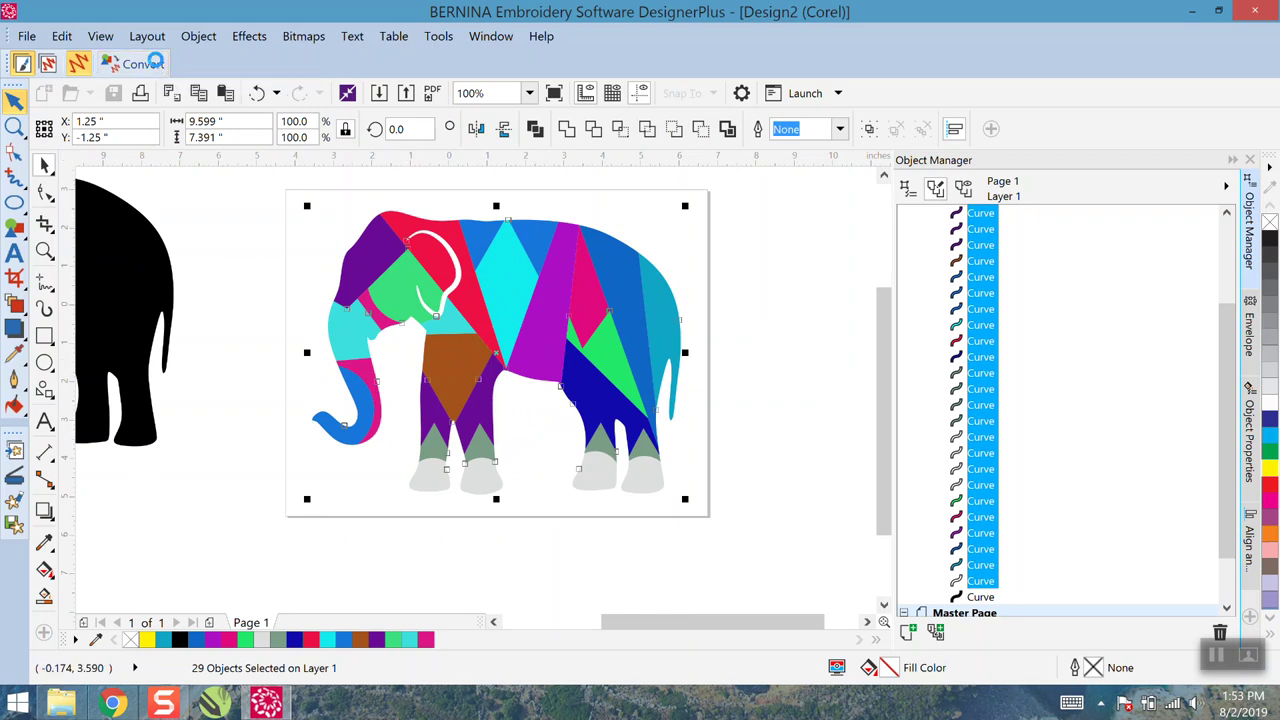